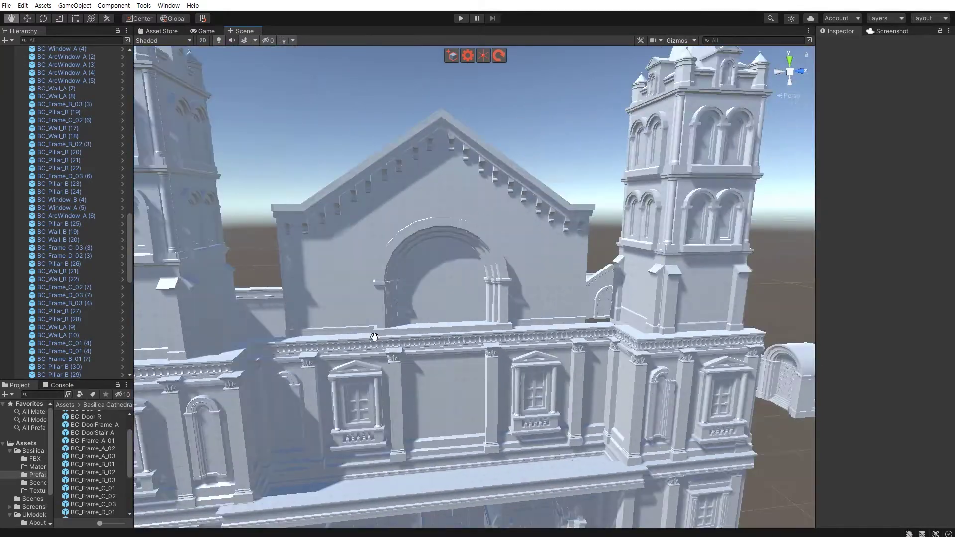
- Delete two misaligned BC_Frame_B cornice segments from the upper ledge
mouse_move(387, 336)
right_mouse_down()
mouse_move(324, 335)
mouse_move(354, 308)
right_mouse_up()
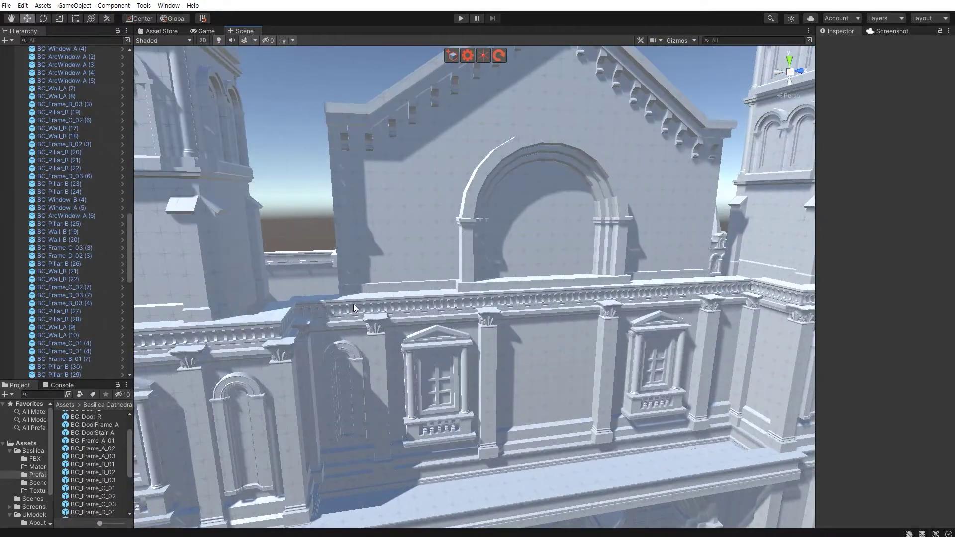
left_click(354, 308)
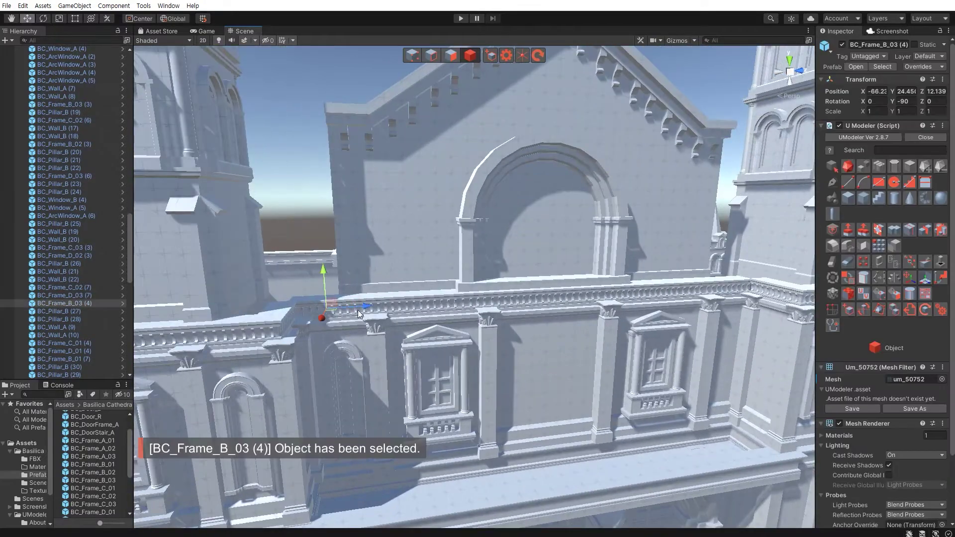
left_click(419, 298, "shift")
left_click(508, 300, "shift")
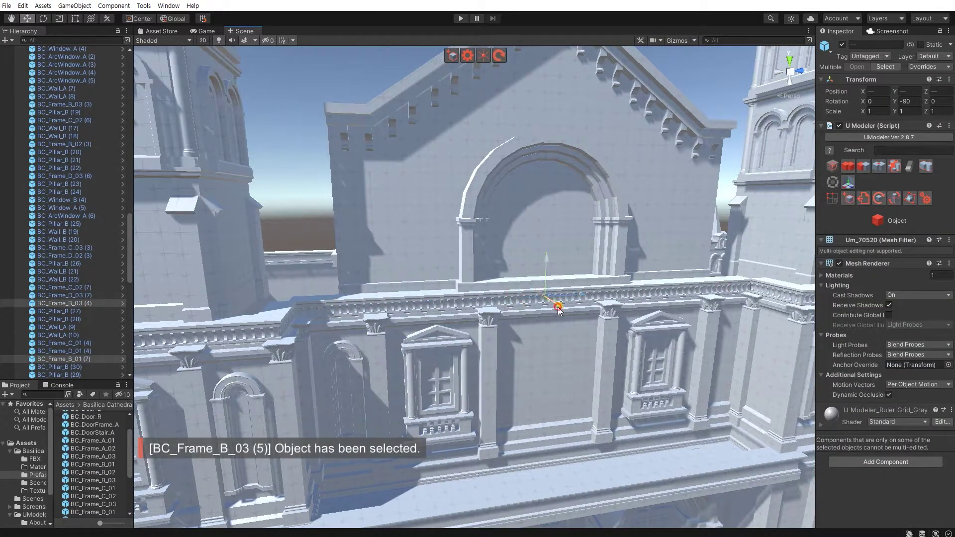
mouse_move(558, 309)
right_mouse_down()
mouse_move(564, 345)
mouse_move(324, 338)
right_mouse_up()
left_click(425, 342)
left_click(450, 322, "shift")
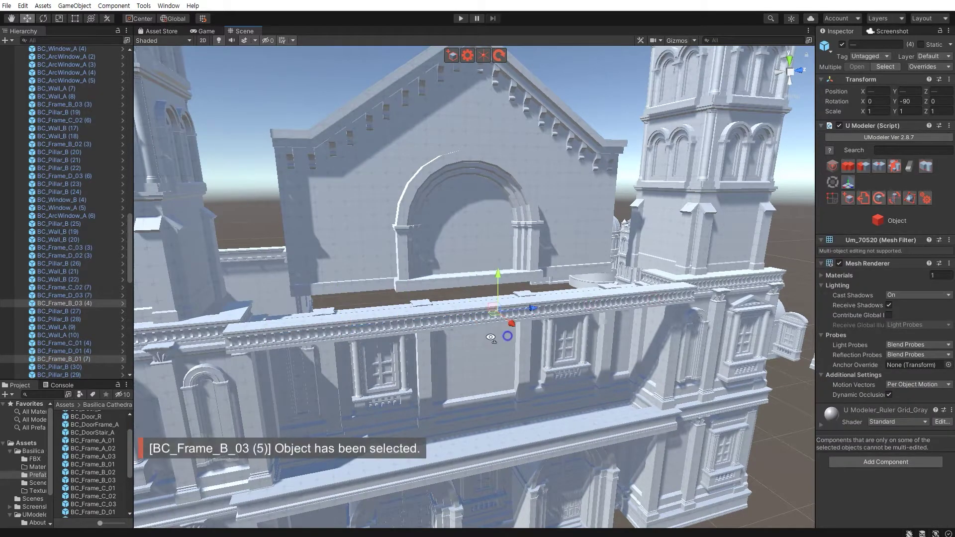
right_click_drag(490, 339, 390, 333)
key("Delete")
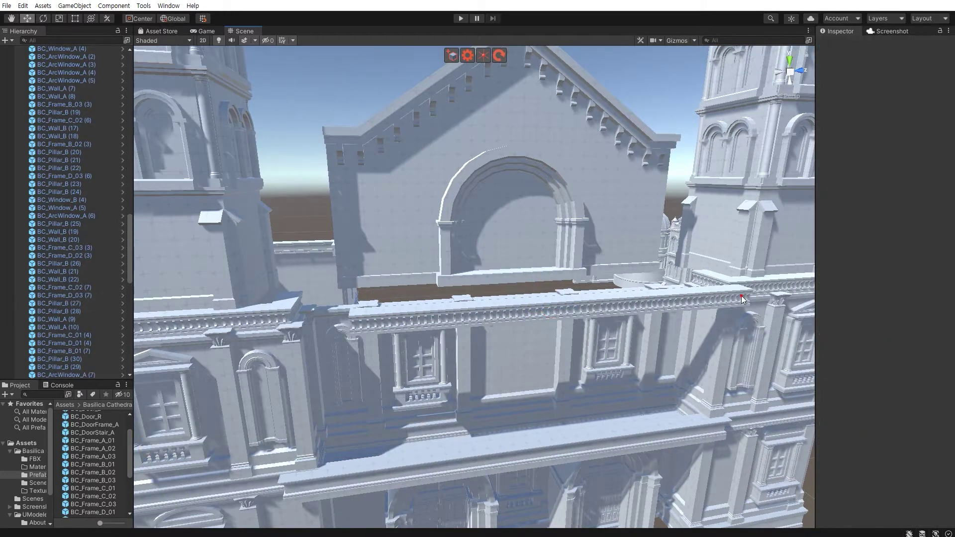
- Delete the remaining misaligned cornice segment BC_Frame_B_03 (5)
left_click(741, 299)
key("Delete")
right_click_drag(396, 338, 284, 324)
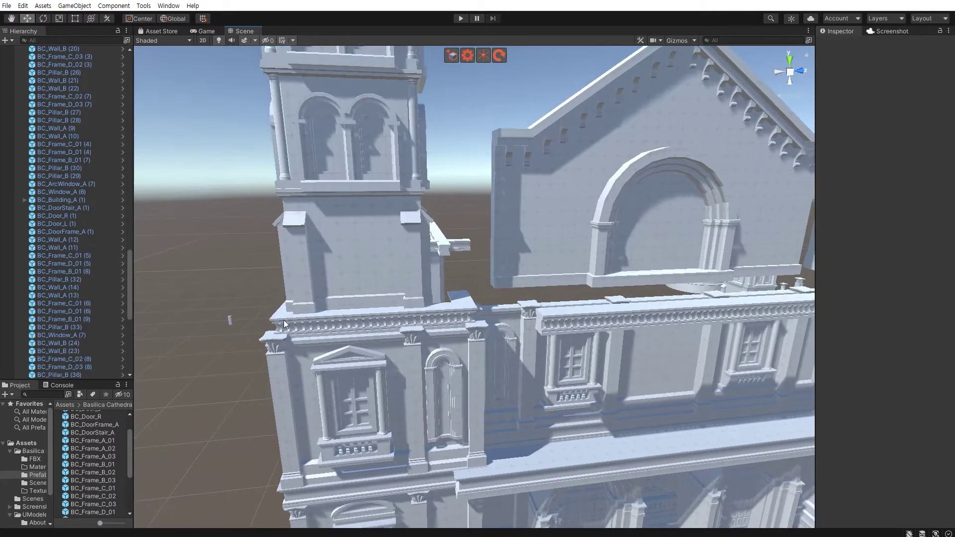
- Duplicate corner cornice piece BC_Frame_B_02 (1) and move the copy into the ledge's corner gap
left_click(284, 324)
key("ctrl+d")
left_click_drag(318, 320, 499, 332)
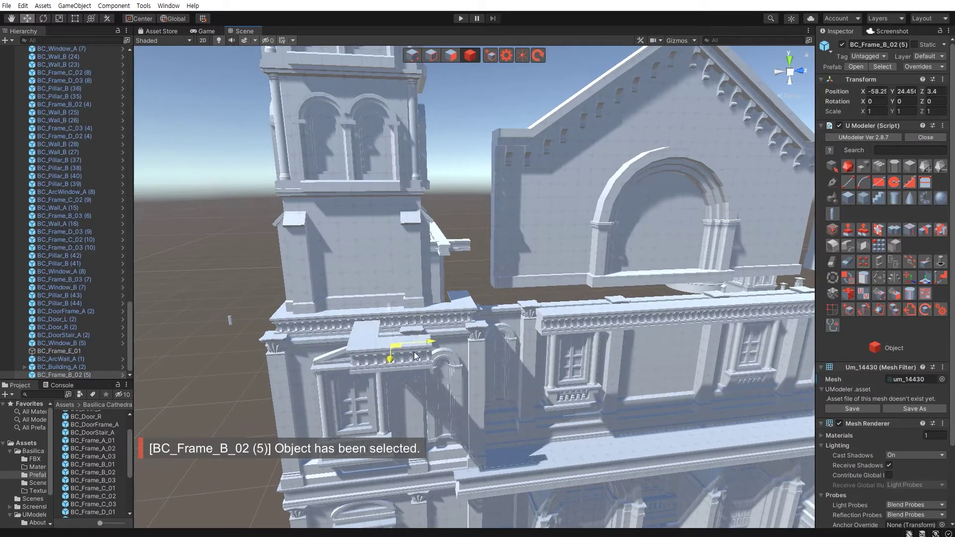
mouse_move(500, 332)
right_mouse_down()
mouse_move(495, 371)
mouse_move(448, 356)
right_mouse_up()
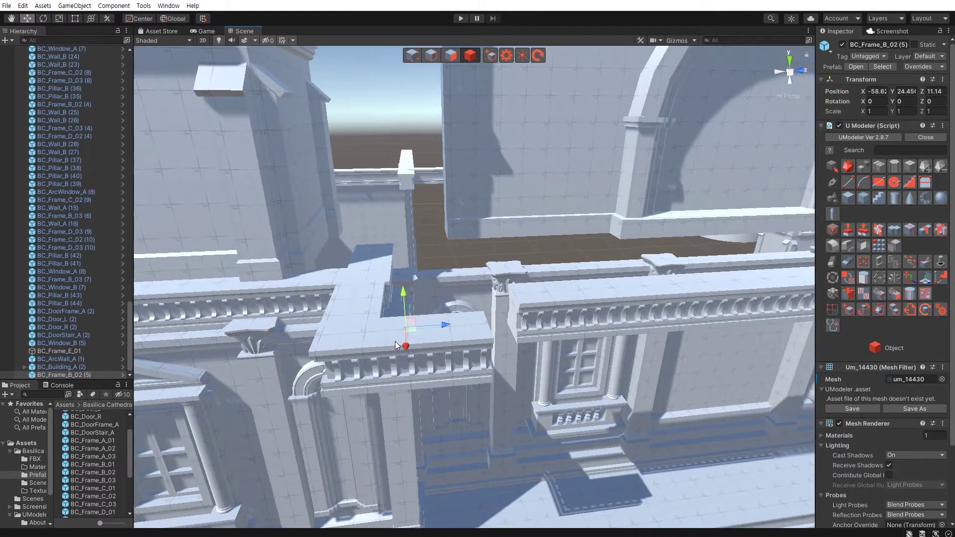
left_click_drag(396, 345, 398, 339)
mouse_move(399, 339)
right_mouse_down()
mouse_move(531, 270)
mouse_move(491, 216)
right_mouse_up()
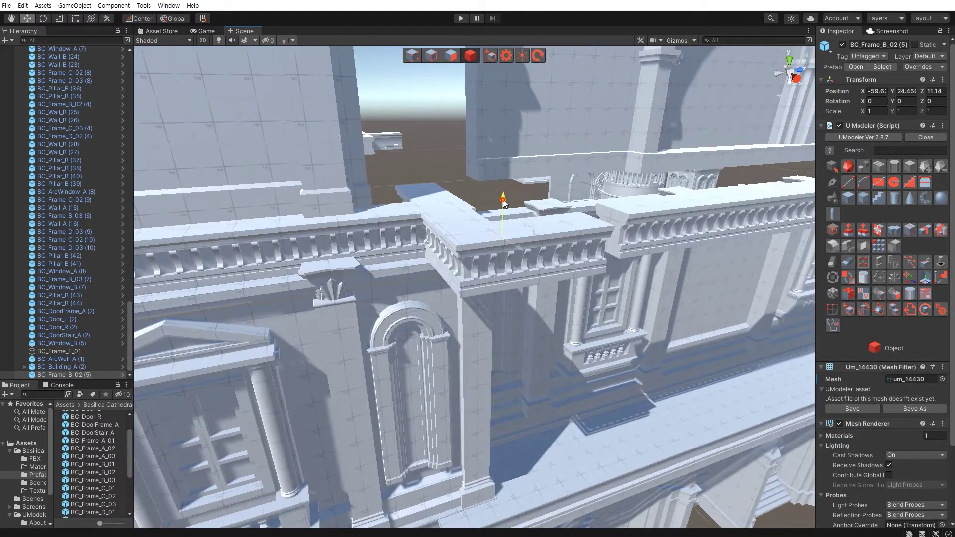
- Fine-tune the copy to about X -59.7, Y 24.42, Z 10.66 to close the corner joint
left_click_drag(504, 204, 504, 205)
right_click_drag(504, 205, 557, 268)
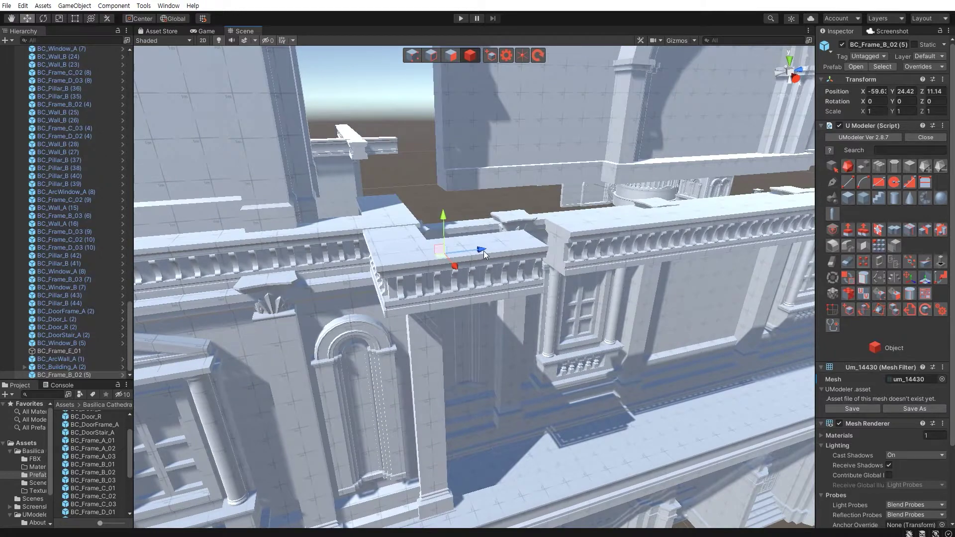
left_click_drag(483, 255, 467, 253)
mouse_move(467, 253)
right_mouse_down()
mouse_move(459, 301)
mouse_move(509, 279)
right_mouse_up()
left_click_drag(509, 279, 491, 273)
mouse_move(498, 277)
middle_mouse_down()
mouse_move(596, 314)
mouse_move(550, 310)
mouse_move(583, 300)
middle_mouse_up()
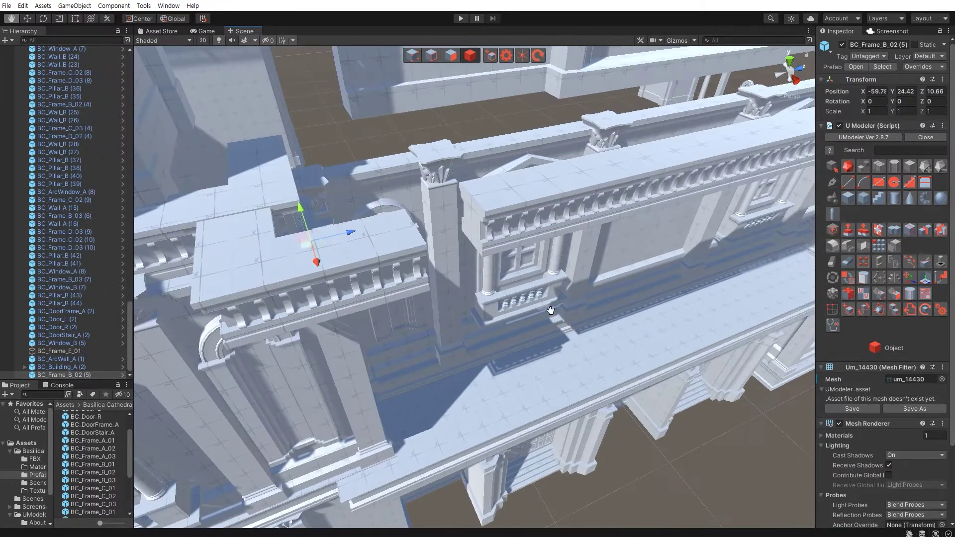
left_click(517, 228)
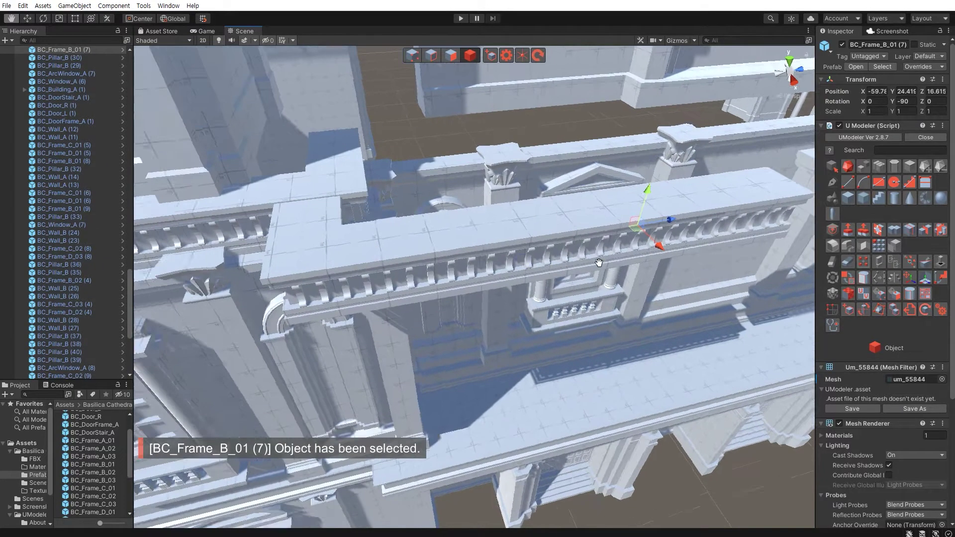
- Align cornice pieces BC_Frame_B_01 (8) and (9) with the rail at about X -59.7, Y 24.41
mouse_move(518, 222)
right_mouse_down()
mouse_move(368, 249)
mouse_move(381, 252)
right_mouse_up()
left_click(399, 243)
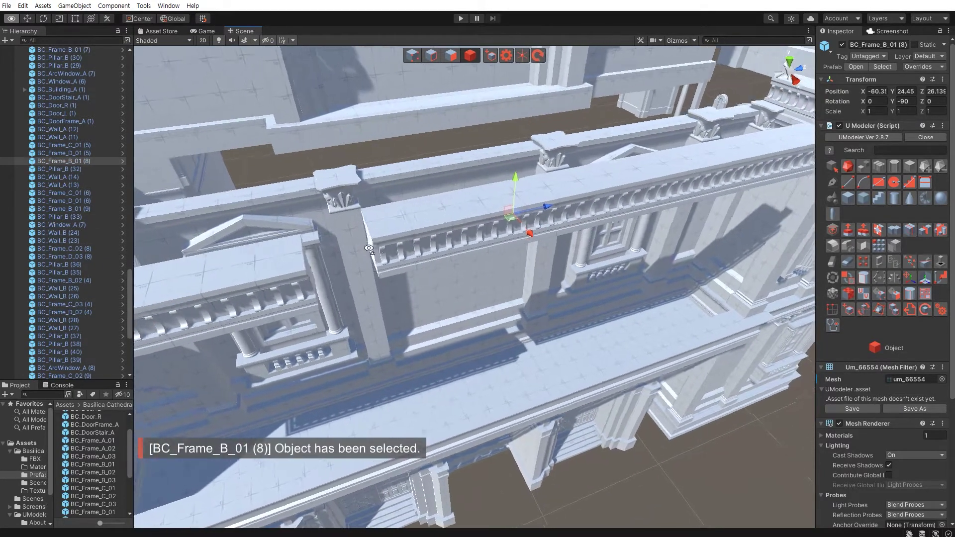
left_click_drag(443, 226, 382, 255)
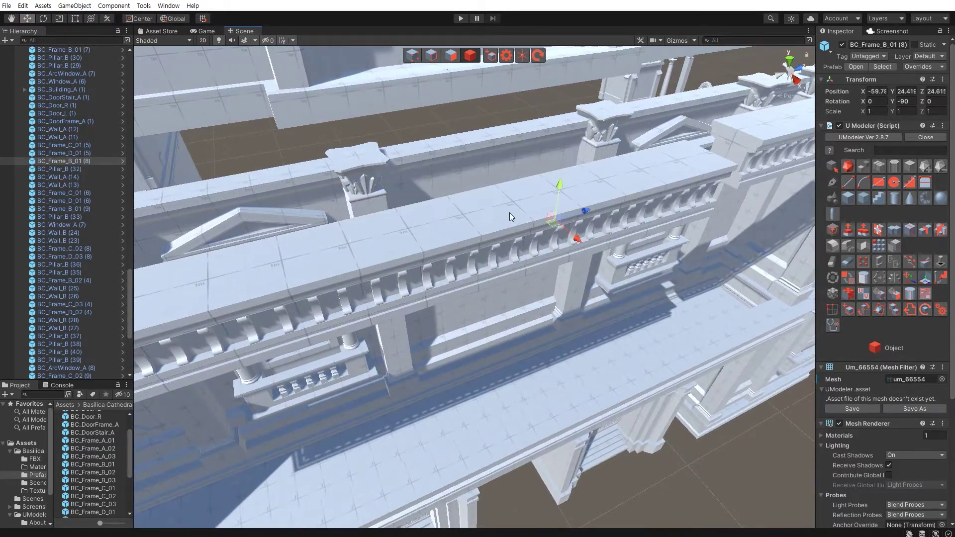
right_click_drag(495, 212, 538, 193)
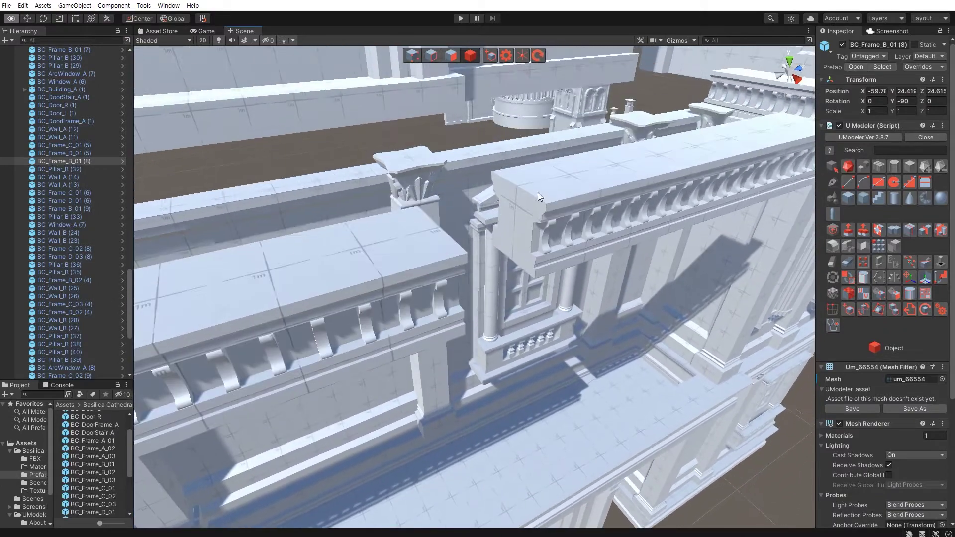
left_click(542, 210)
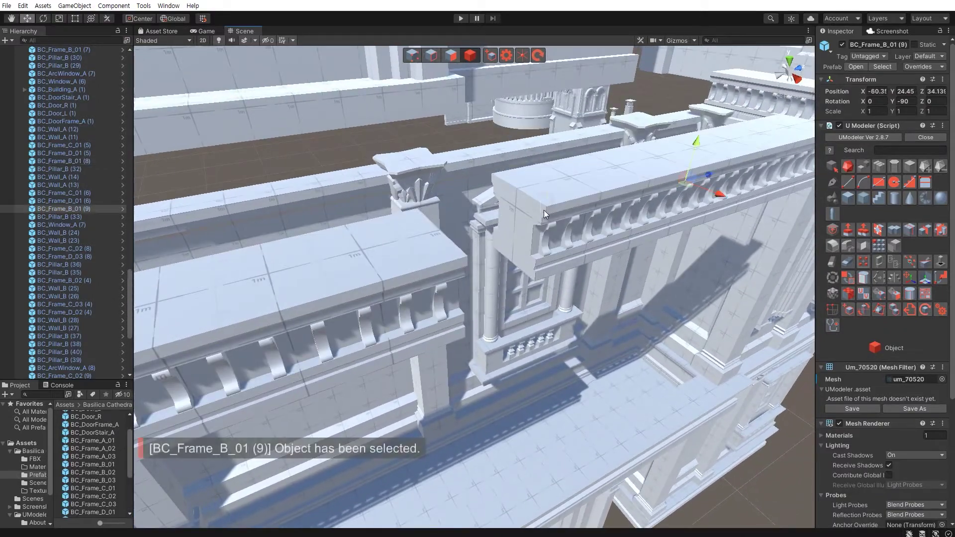
left_click_drag(542, 210, 467, 252)
mouse_move(467, 252)
right_mouse_down()
mouse_move(479, 249)
mouse_move(380, 265)
right_mouse_up()
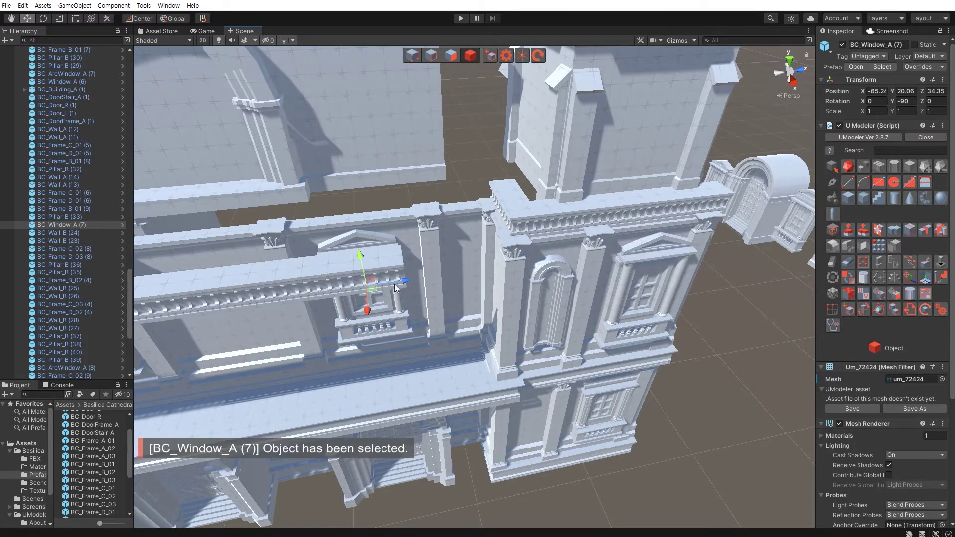
- Duplicate a window piece by mistake, then delete the unwanted copy
key("ctrl+d")
left_click_drag(396, 288, 475, 278)
key("Delete")
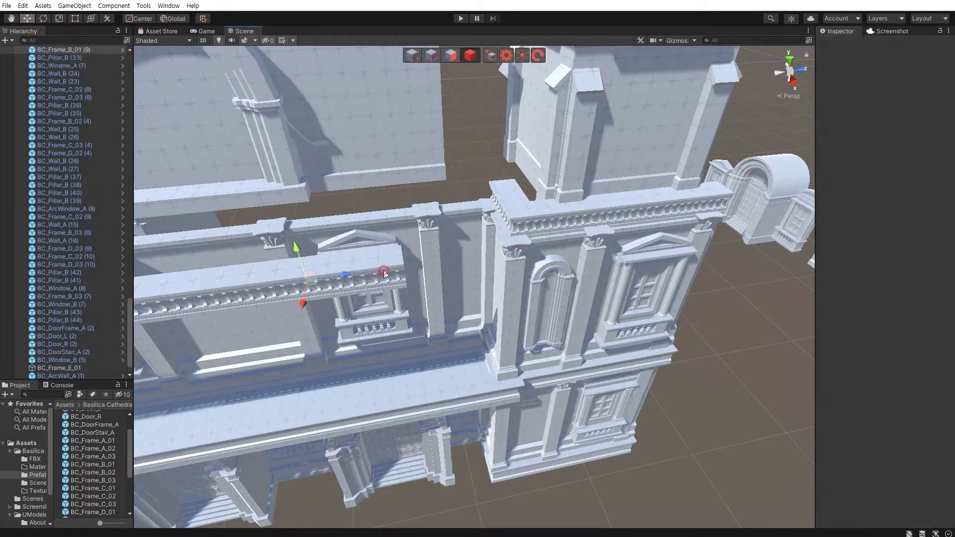
- Duplicate BC_Frame_B_01 (9) and slide the copy along Z to about 40.23
left_click(348, 278)
right_click_drag(349, 279, 404, 276)
key("ctrl+d")
left_click_drag(411, 276, 609, 262)
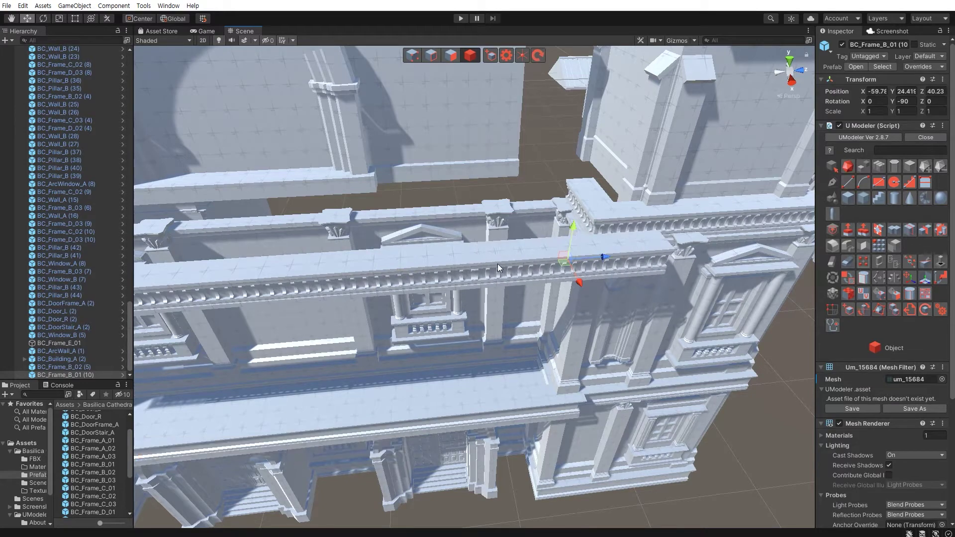
right_click_drag(609, 261, 542, 248)
left_click(541, 248)
left_click_drag(541, 247, 548, 265)
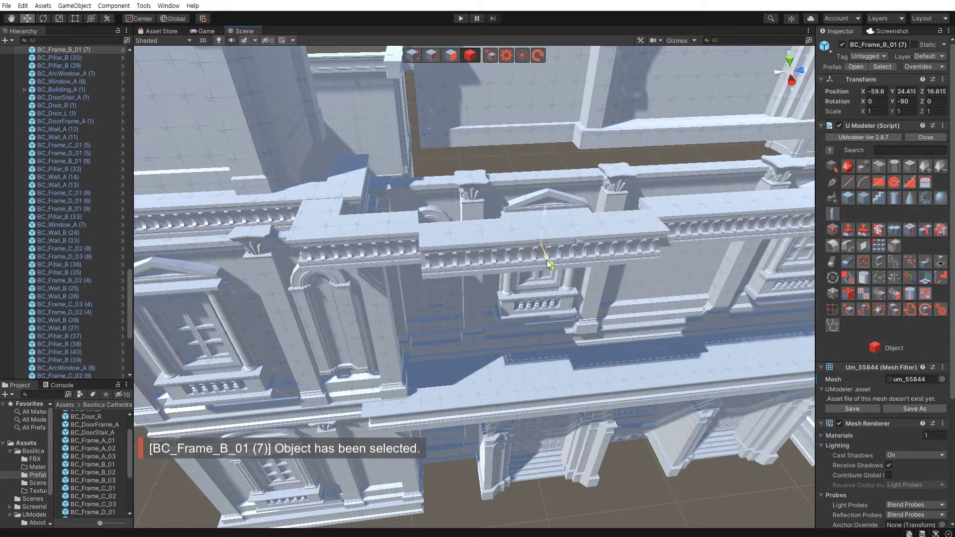
key("ctrl+z")
right_click_drag(549, 270, 299, 274)
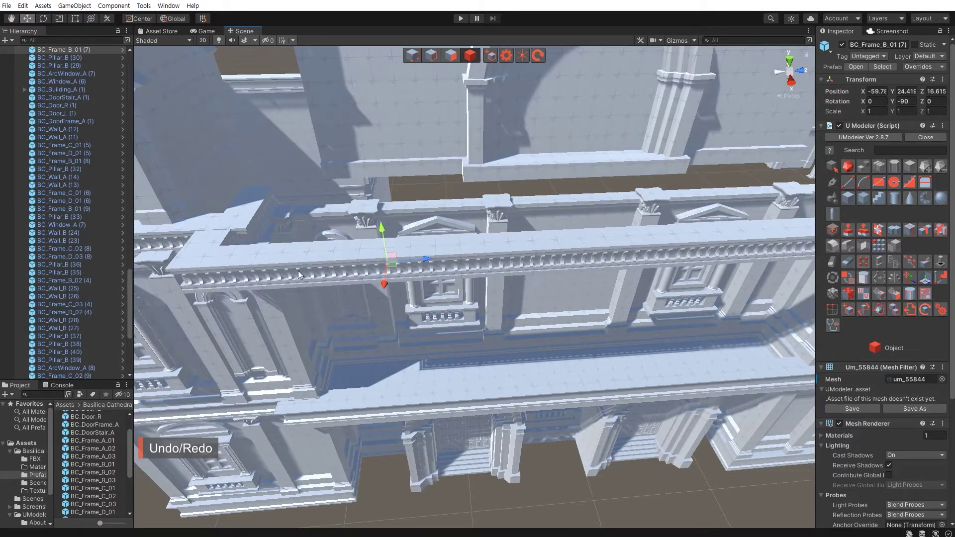
left_click(218, 271)
- Duplicate corner cornice piece BC_Frame_B_02 (5) and move the copy to the far end of the ledge
key("ctrl+d")
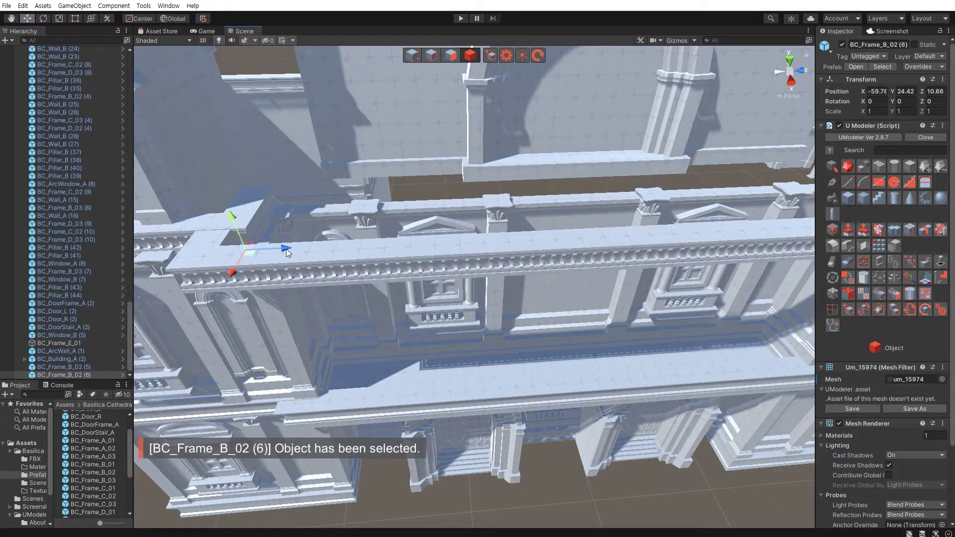
left_click_drag(286, 249, 590, 270)
middle_click_drag(590, 270, 422, 287)
mouse_move(300, 269)
left_mouse_down()
mouse_move(592, 266)
mouse_move(665, 285)
left_mouse_up()
- Rotate the copy to Y -90 and seat it near X -61.19, Z 39.88
key("e")
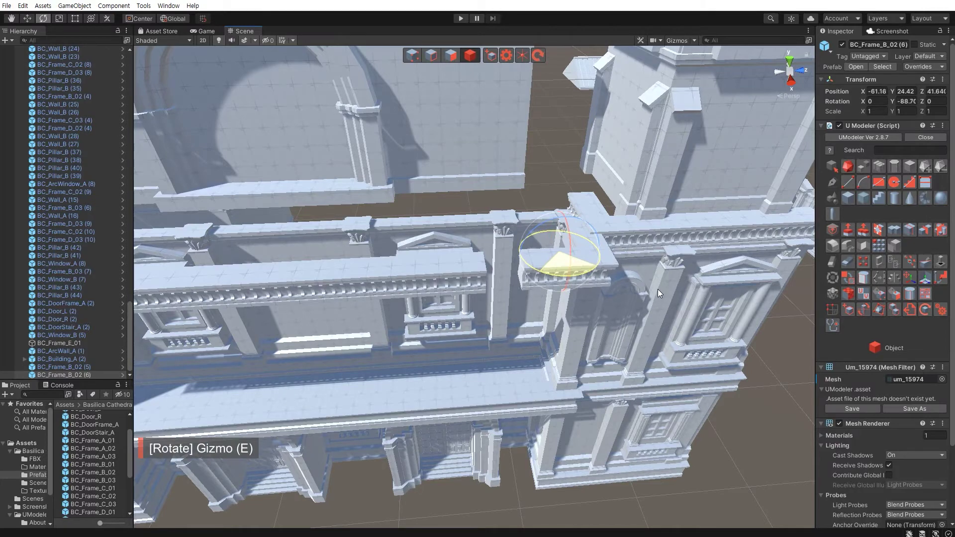
key("w")
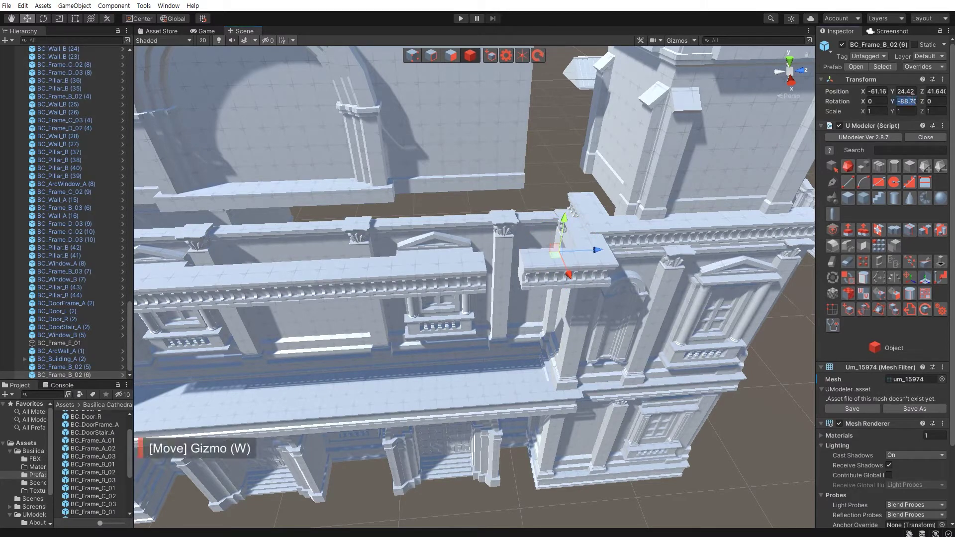
type("-90")
left_click_drag(658, 266, 524, 314, "alt")
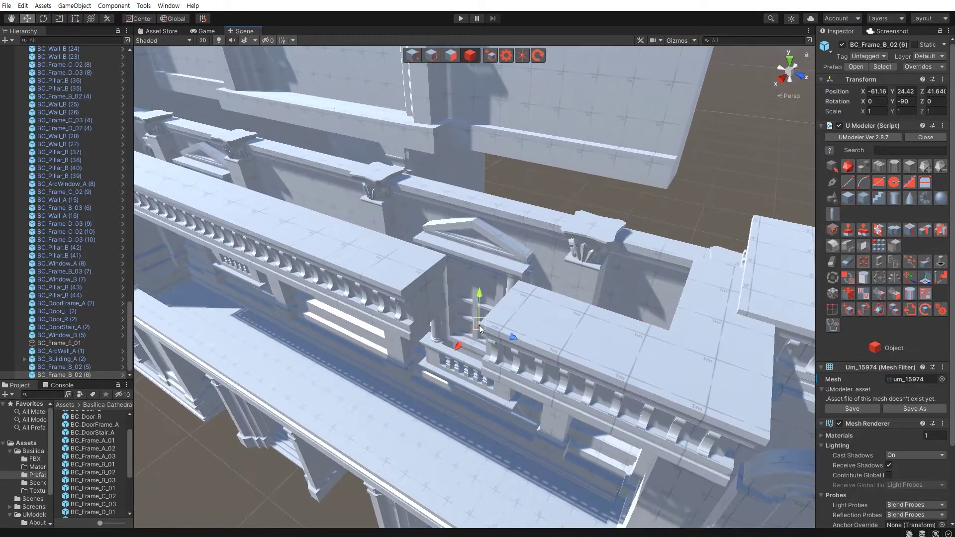
mouse_move(480, 324)
left_mouse_down()
mouse_move(405, 294)
mouse_move(410, 305)
left_mouse_up()
key("f")
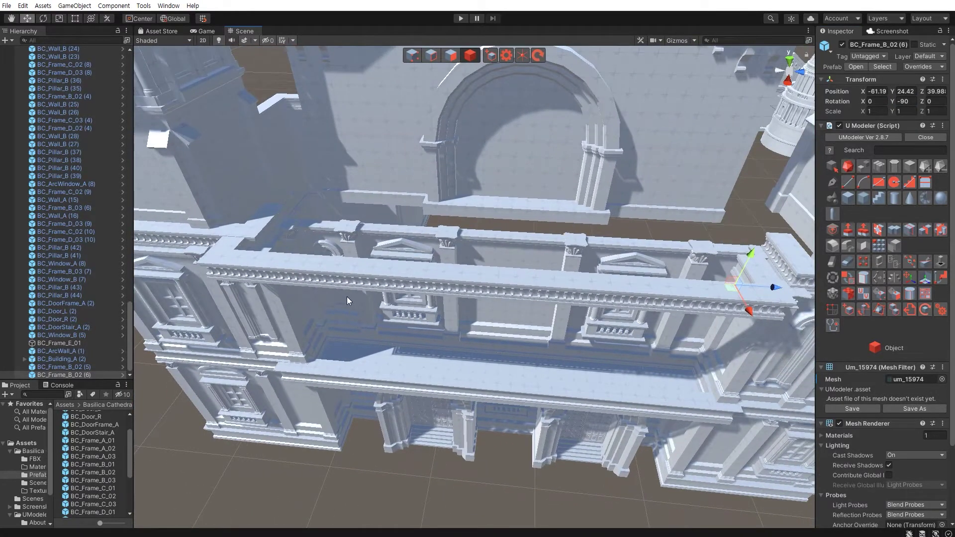
left_click_drag(265, 276, 276, 279, "alt")
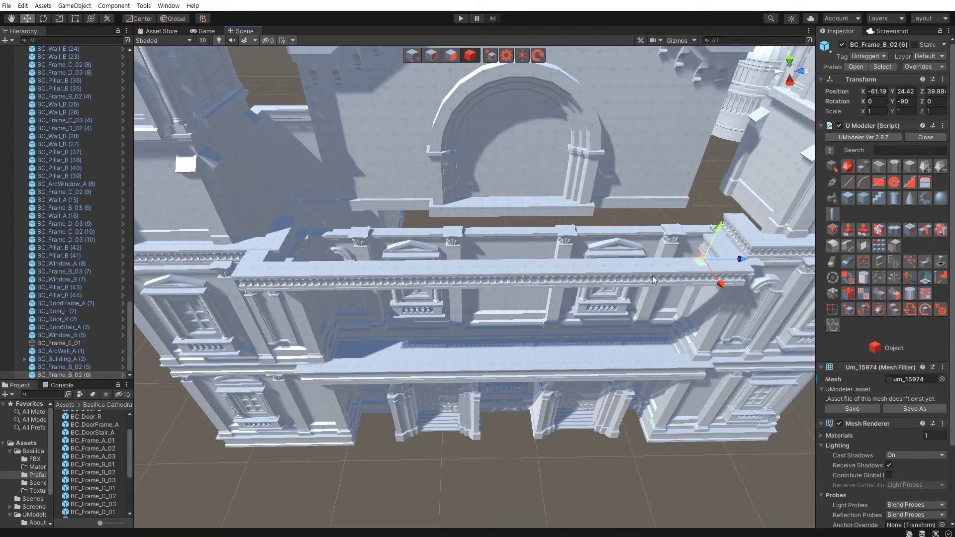
left_click_drag(652, 276, 647, 277, "alt")
left_click(319, 278)
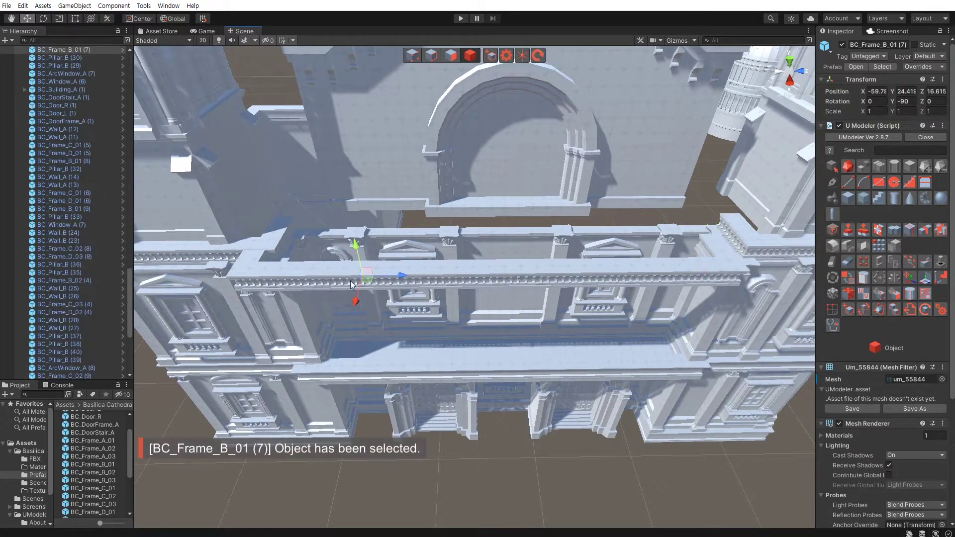
- Slide the left corner cornice piece along Z to 45.39 and duplicate it
left_click_drag(363, 288, 370, 288, "alt")
left_click(320, 285)
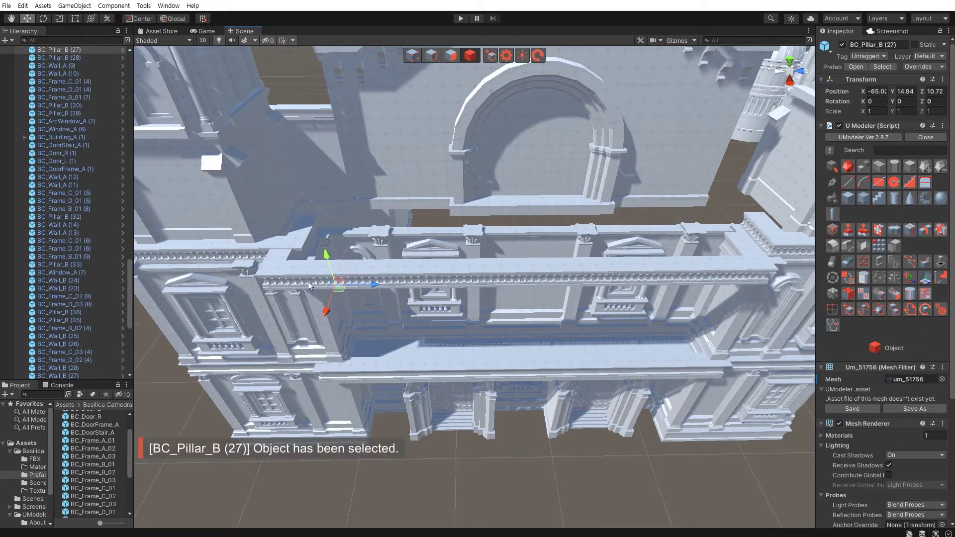
left_click(284, 282)
mouse_move(284, 282)
left_mouse_down()
mouse_move(238, 281)
mouse_move(198, 264)
mouse_move(393, 276)
mouse_move(495, 266)
mouse_move(443, 308)
left_mouse_up()
key("ctrl+d")
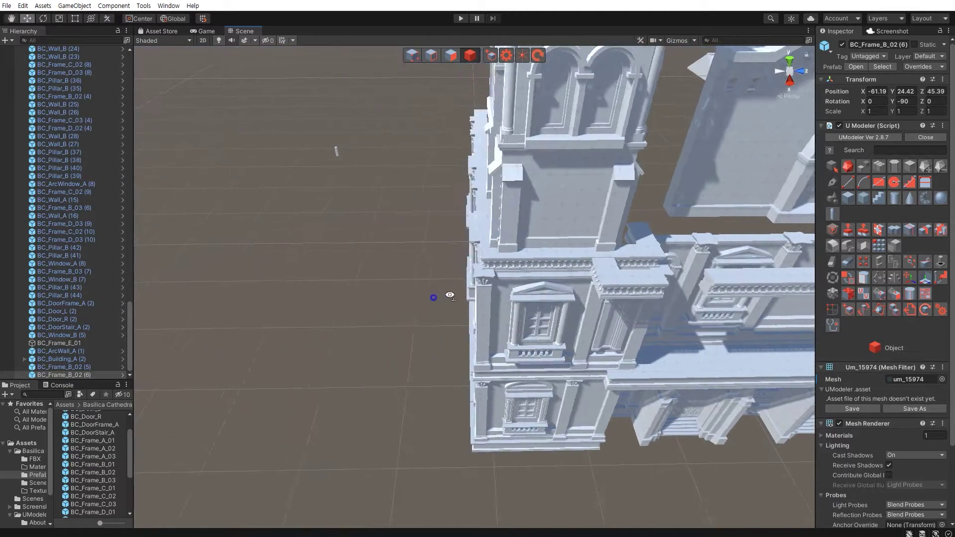
scroll(443, 309, "up", 2)
scroll(529, 247, "up", 2)
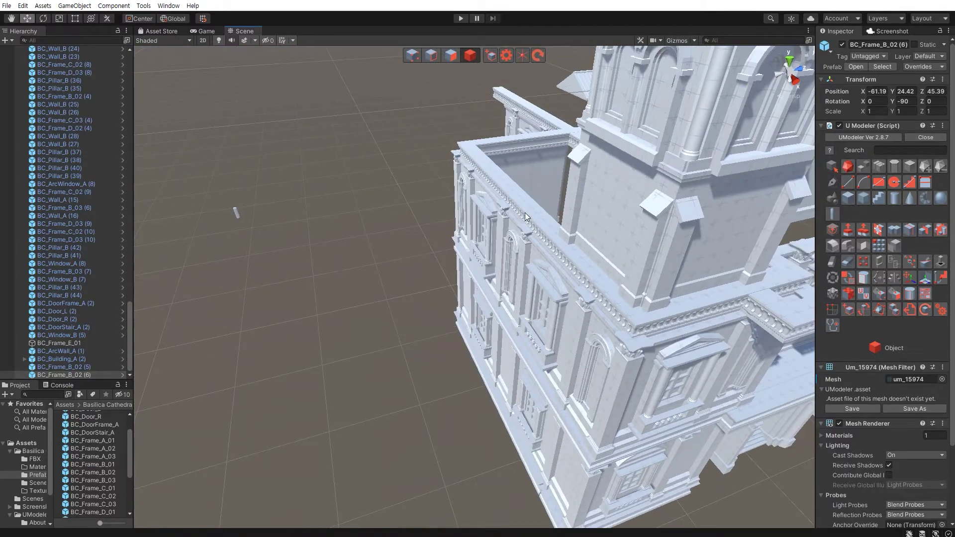
- Rotate front cornice piece BC_Frame_B_03 (4) to Y -90 and nudge it into line with the rail
left_click(525, 215)
left_click_drag(525, 215, 293, 210, "alt")
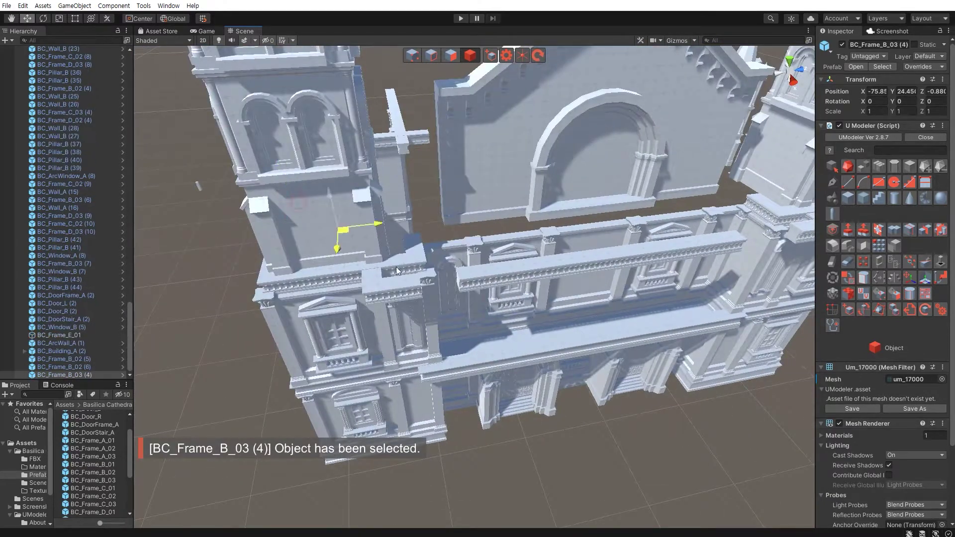
scroll(459, 294, "up", 3)
scroll(440, 312, "up", 2)
key("e")
left_click_drag(422, 291, 563, 279)
type("-90wf")
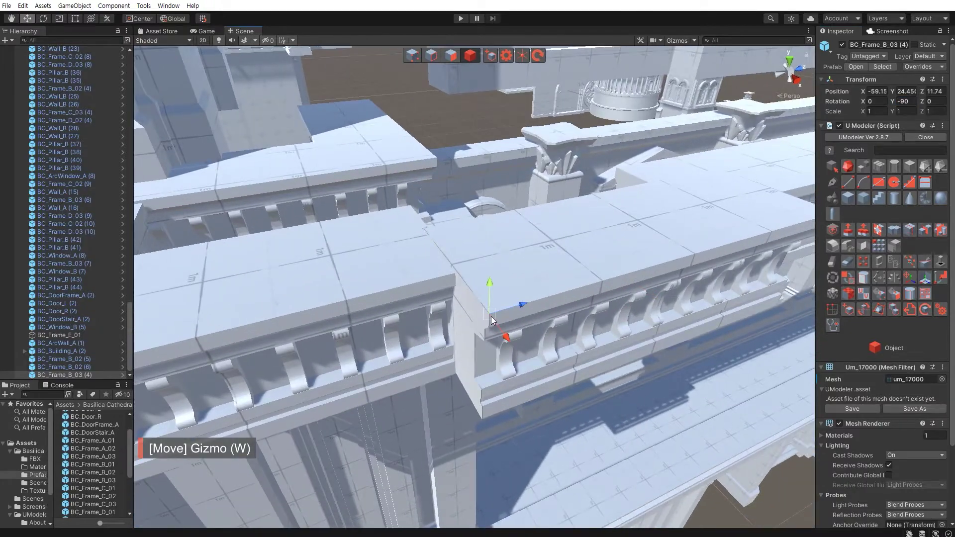
mouse_move(491, 316)
left_mouse_down()
mouse_move(463, 273)
mouse_move(559, 294)
mouse_move(458, 282)
left_mouse_up()
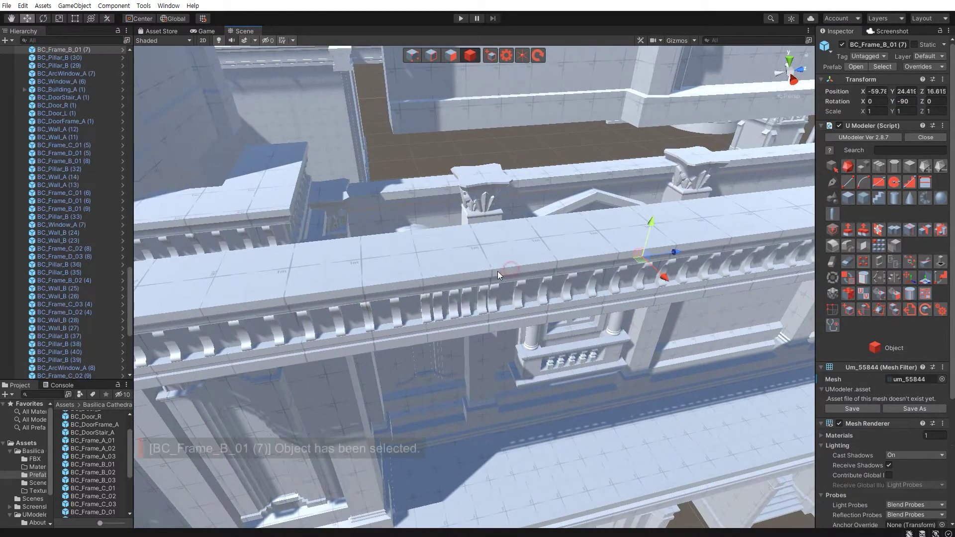
- Slide cornice pieces BC_Frame_B_01 (8) and (9) along Z to about 25.80 and 33.80
left_click(519, 289)
mouse_move(364, 312)
left_mouse_down("alt")
mouse_move(399, 314)
mouse_move(399, 323)
left_mouse_up("alt")
mouse_move(398, 324)
middle_mouse_down()
mouse_move(403, 333)
mouse_move(528, 305)
middle_mouse_up()
left_click(529, 305)
mouse_move(574, 308)
left_mouse_down()
mouse_move(604, 303)
mouse_move(457, 316)
mouse_move(381, 300)
left_mouse_up()
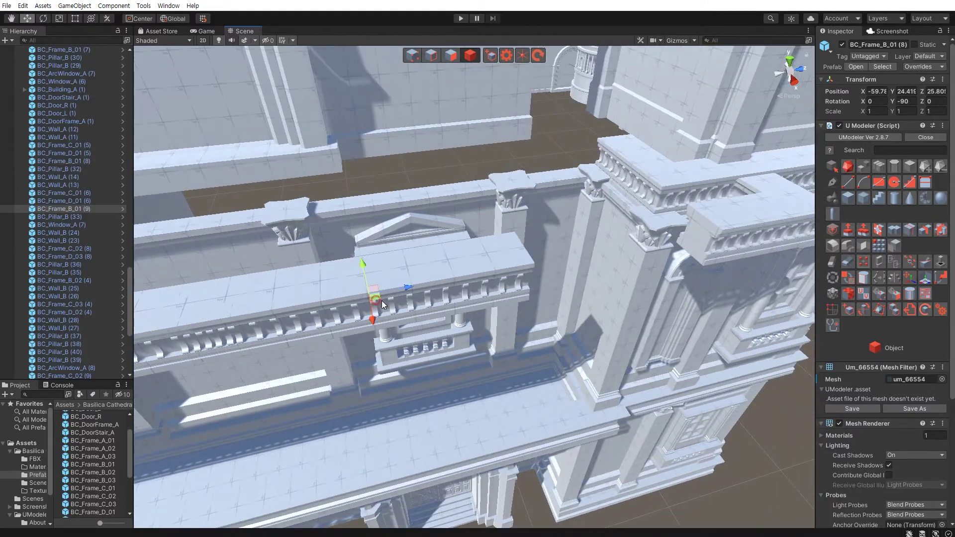
left_click(381, 301)
middle_click_drag(381, 301, 459, 270)
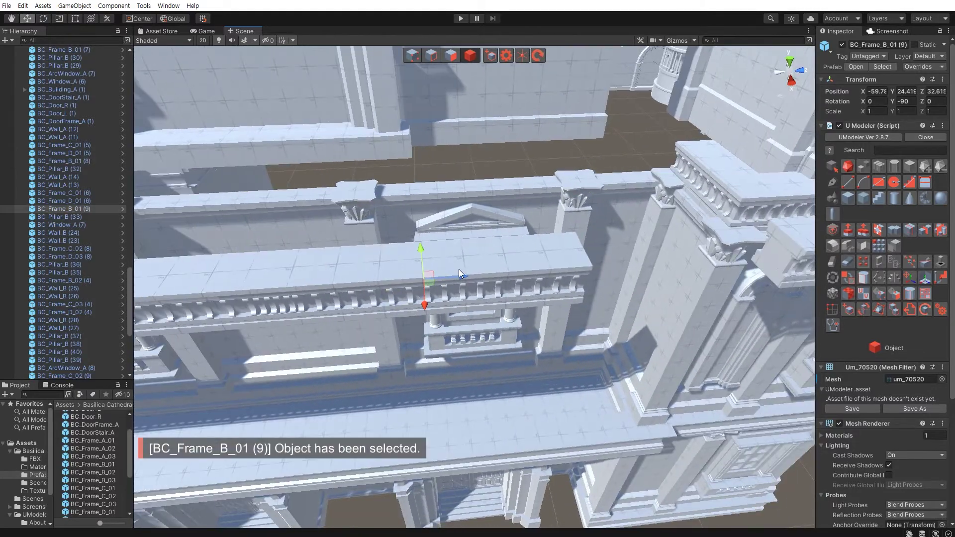
mouse_move(413, 313)
middle_mouse_down()
mouse_move(390, 304)
mouse_move(393, 278)
middle_mouse_up()
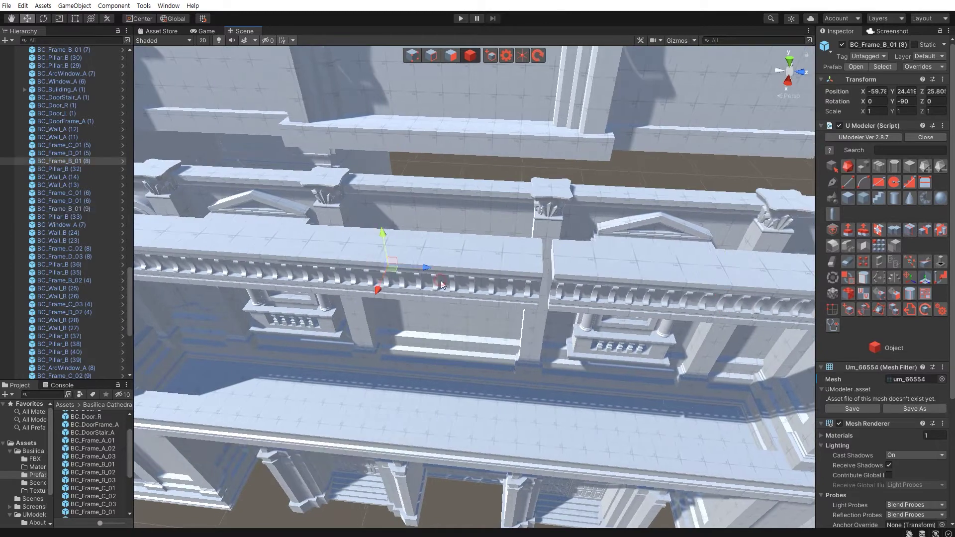
left_click(393, 278)
mouse_move(393, 278)
left_mouse_down("alt")
mouse_move(432, 307)
mouse_move(441, 299)
left_mouse_up("alt")
key("ctrl+z")
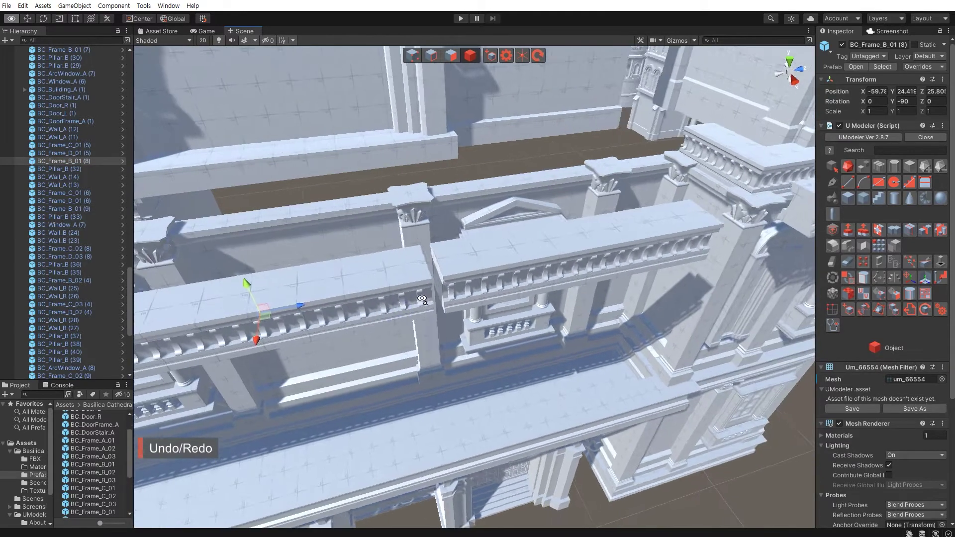
left_click(447, 271)
left_click_drag(446, 272, 506, 264, "alt")
- Pull corner cornice piece BC_Frame_B_02 (6) along Z to about 41.18 to meet the rail
left_click(494, 260)
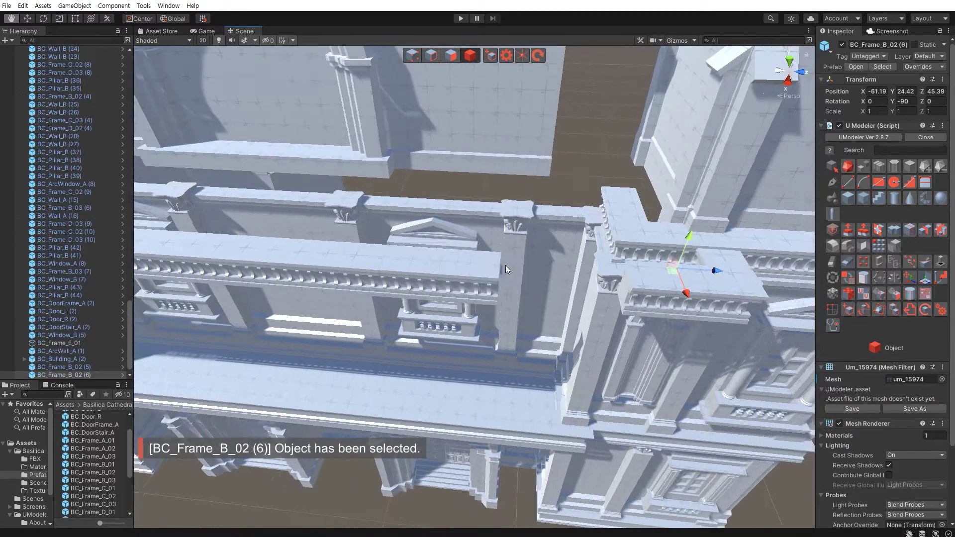
mouse_move(722, 273)
left_mouse_down()
mouse_move(461, 303)
mouse_move(398, 300)
left_mouse_up()
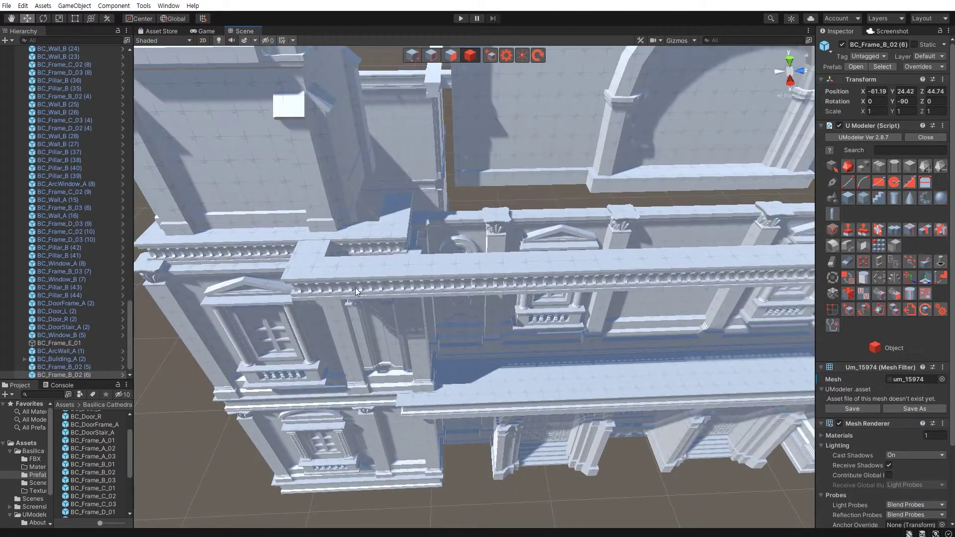
left_click_drag(540, 303, 477, 293, "alt")
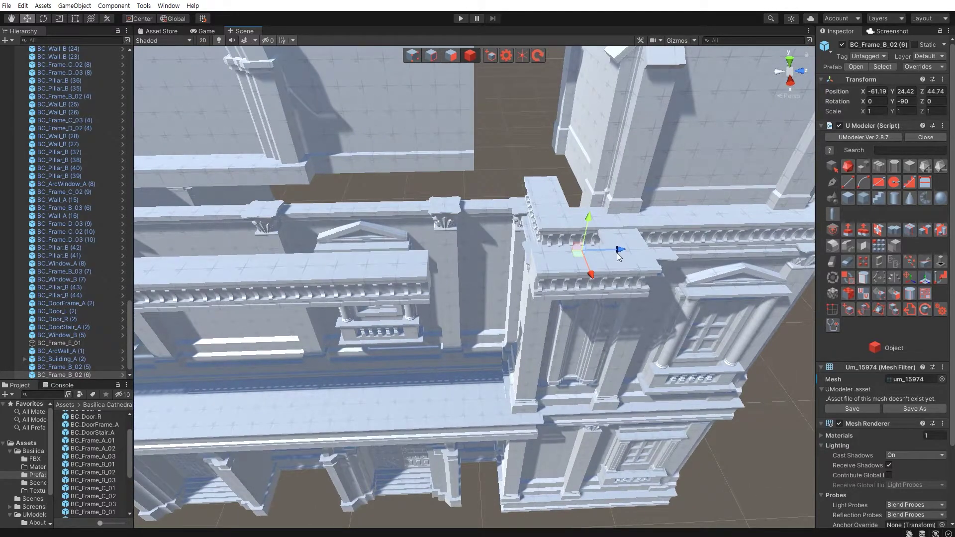
left_click_drag(619, 256, 523, 257)
mouse_move(541, 293)
left_mouse_down("alt")
mouse_move(446, 281)
mouse_move(435, 320)
mouse_move(527, 315)
mouse_move(601, 268)
left_mouse_up("alt")
scroll(446, 282, "down", 5)
- Select three cornice frame pieces together and slide them along X toward the tower to join the run
left_click(536, 276)
mouse_move(519, 289)
left_mouse_down("alt")
mouse_move(410, 305)
mouse_move(262, 307)
left_mouse_up("alt")
left_click(501, 280, "shift")
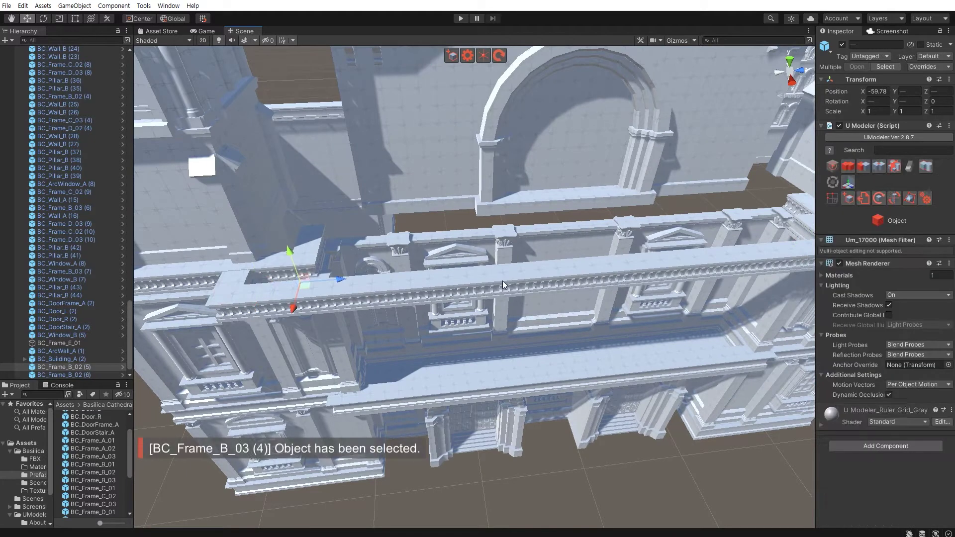
left_click(488, 289, "shift")
left_click_drag(487, 289, 481, 294, "alt")
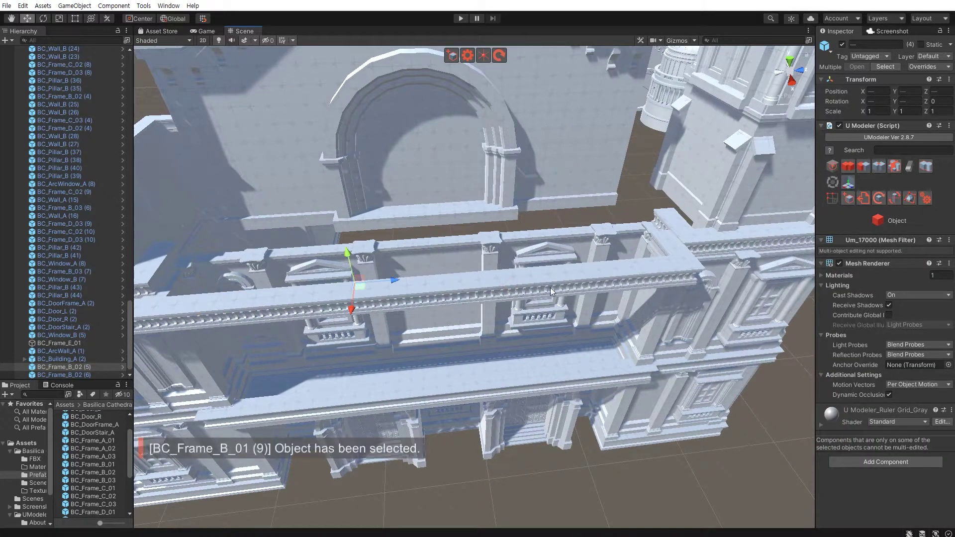
key("f")
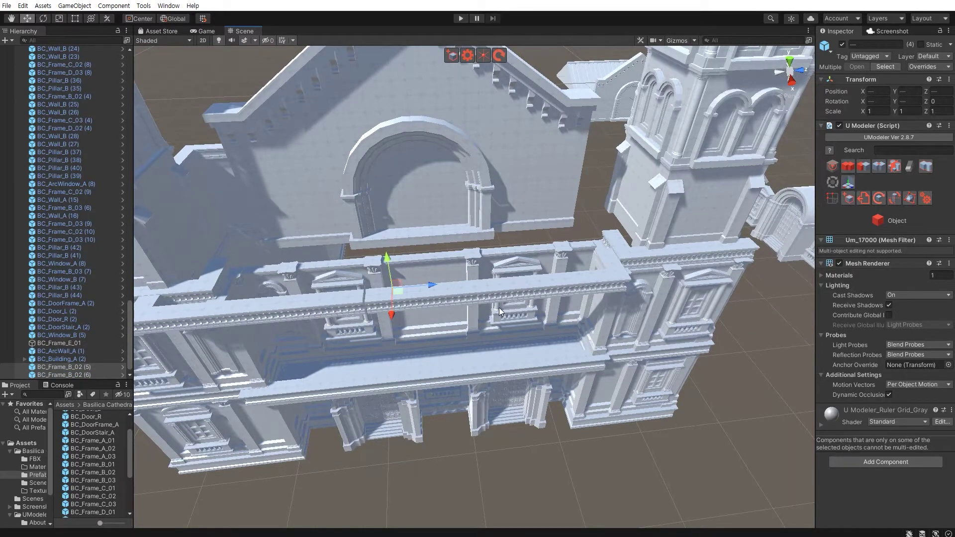
mouse_move(460, 301)
left_mouse_down("alt")
mouse_move(523, 299)
mouse_move(507, 290)
left_mouse_up("alt")
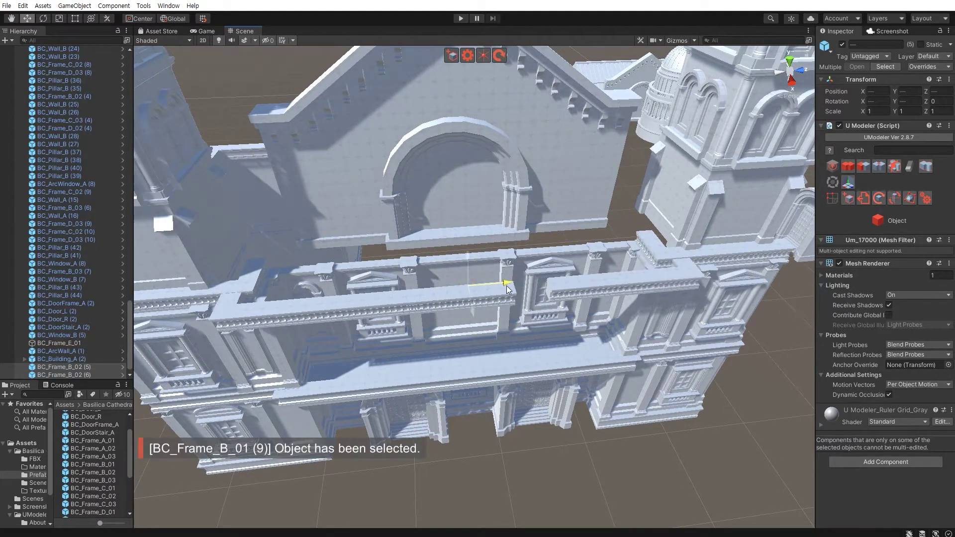
key("ctrl+z")
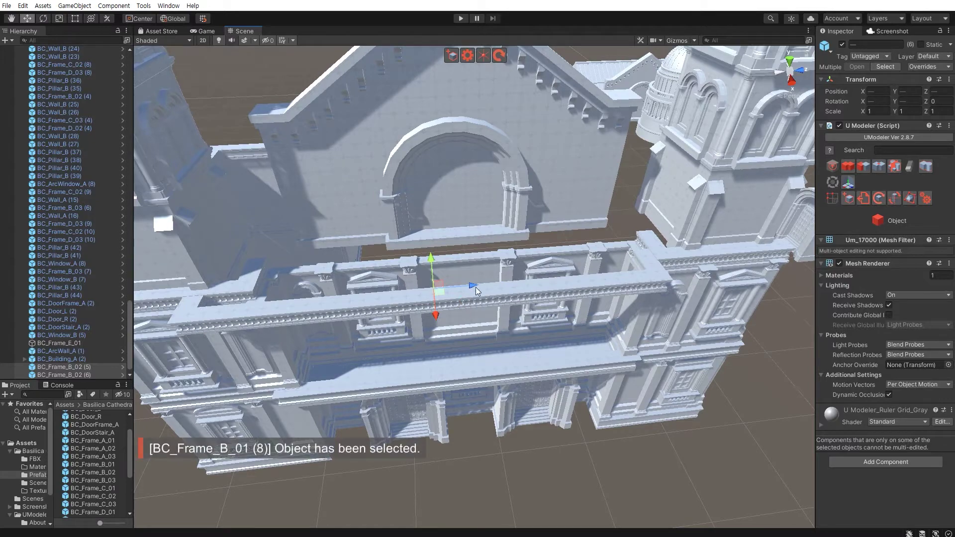
left_click_drag(503, 285, 508, 294)
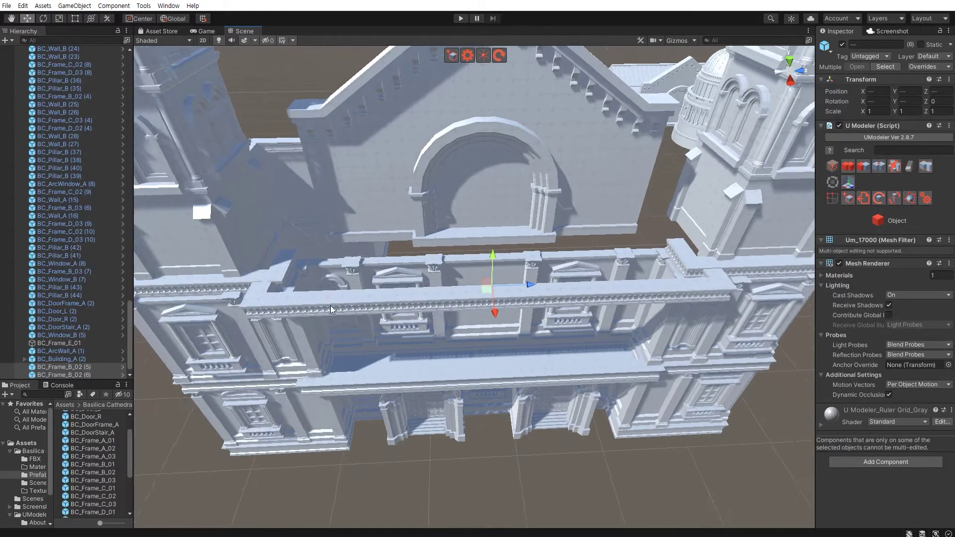
middle_click_drag(507, 294, 506, 282)
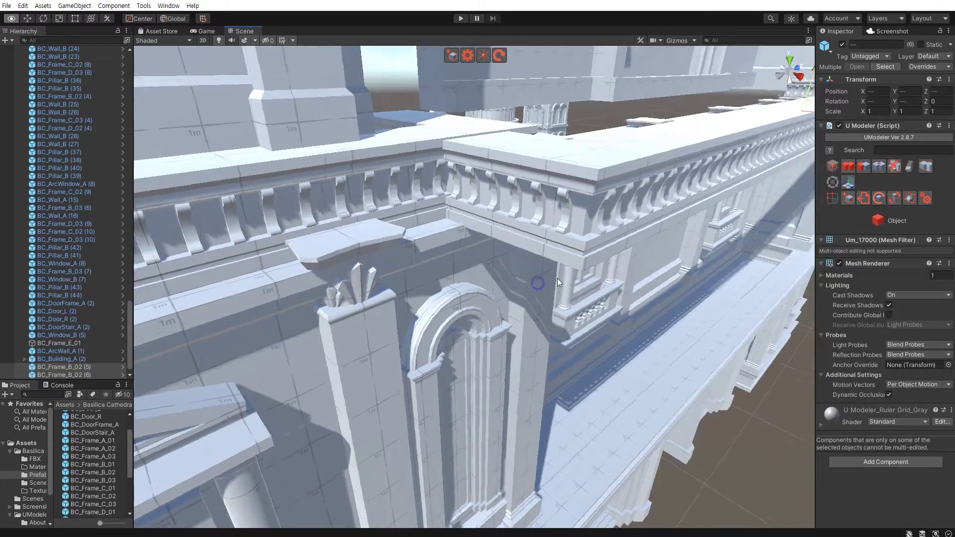
mouse_move(506, 282)
middle_mouse_down()
mouse_move(503, 263)
mouse_move(459, 292)
mouse_move(470, 321)
middle_mouse_up()
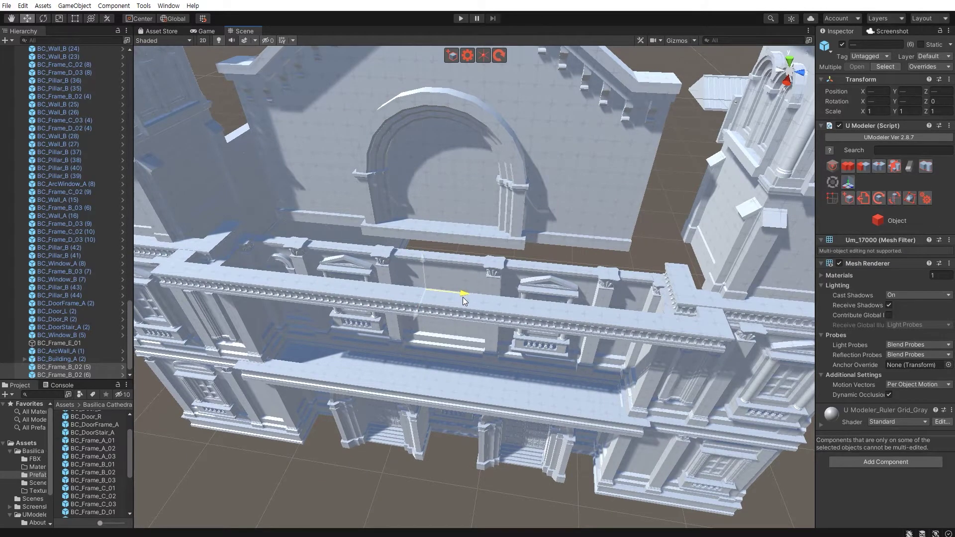
scroll(391, 333, "up", 3)
scroll(393, 336, "up", 2)
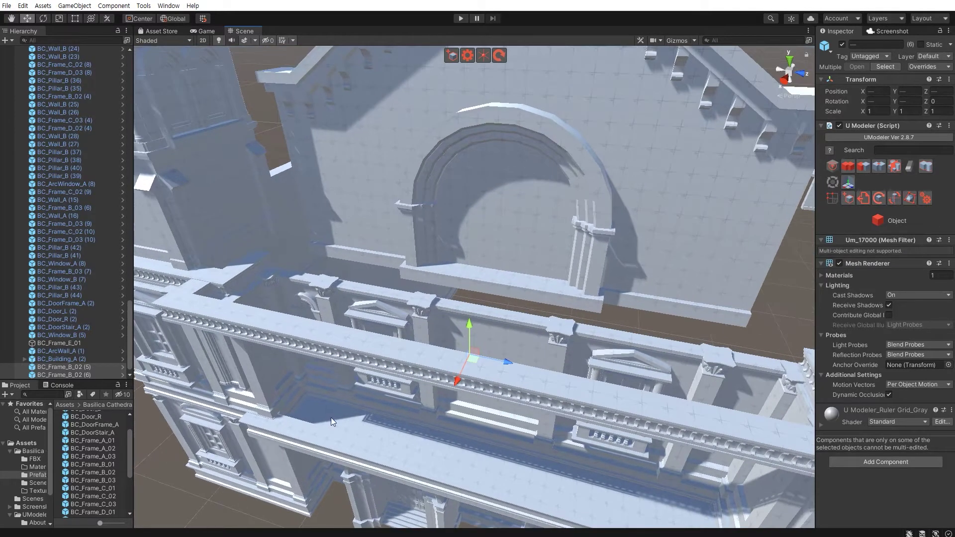
mouse_move(331, 417)
left_mouse_down("alt")
mouse_move(363, 394)
mouse_move(344, 252)
left_mouse_up("alt")
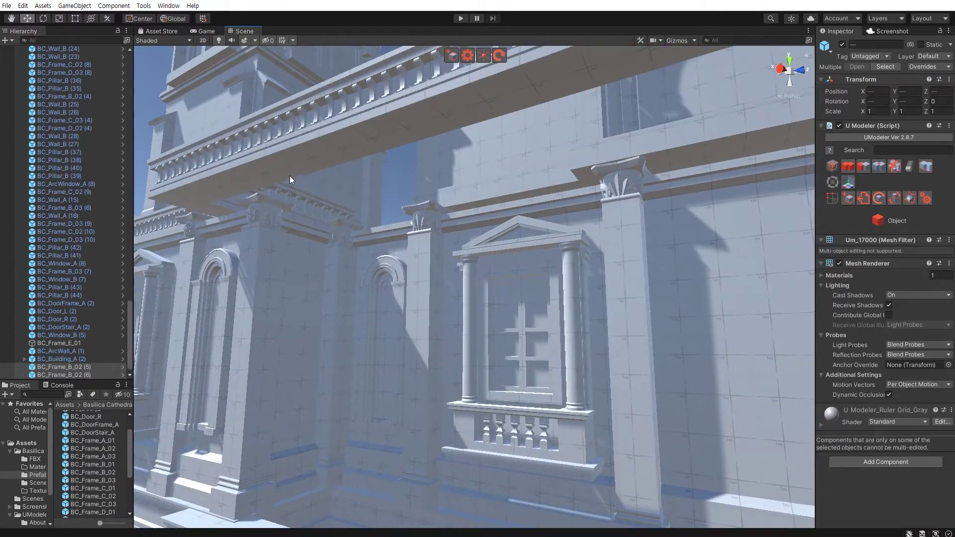
mouse_move(298, 175)
left_mouse_down("alt")
mouse_move(336, 318)
mouse_move(316, 256)
left_mouse_up("alt")
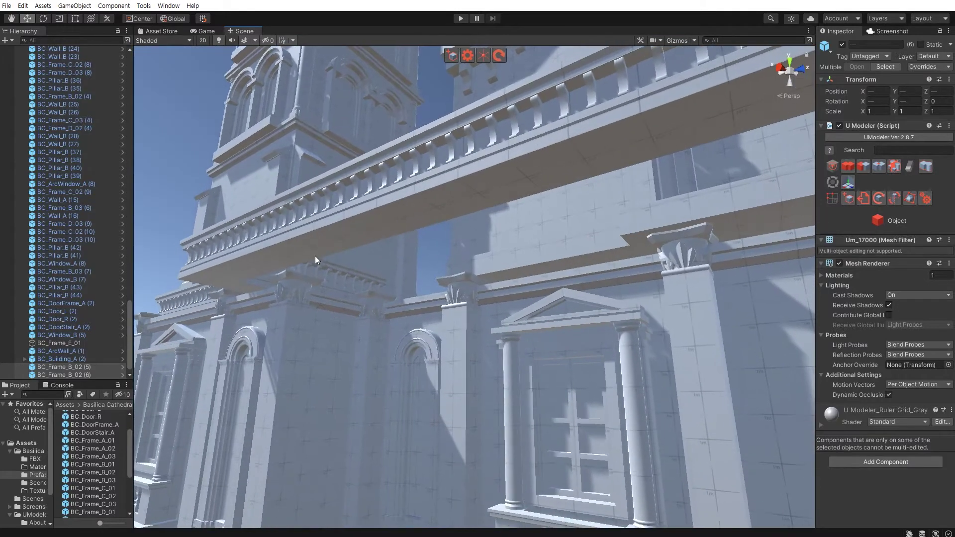
left_click(315, 242)
key("3")
left_click_drag(336, 286, 261, 270, "alt")
key("Escape")
left_click(217, 267)
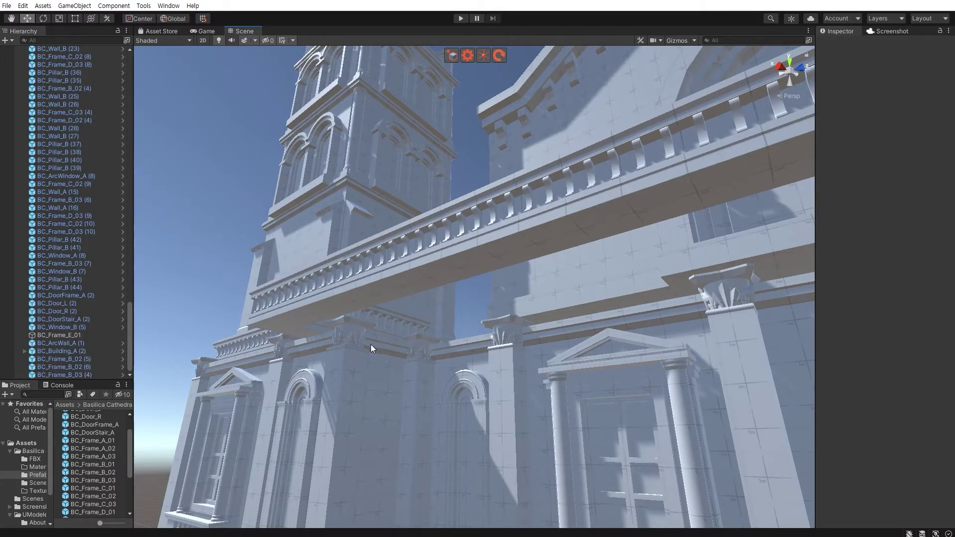
left_click_drag(371, 345, 369, 351, "alt")
left_click(76, 337)
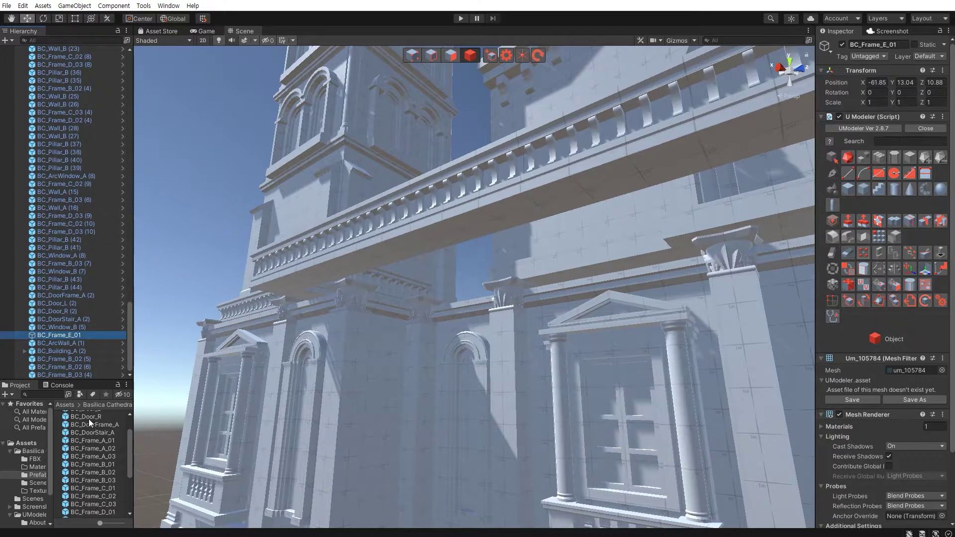
- Widen the Hierarchy and create an empty object named Building, reset to position 0, 0, 0
left_click_drag(132, 448, 237, 447)
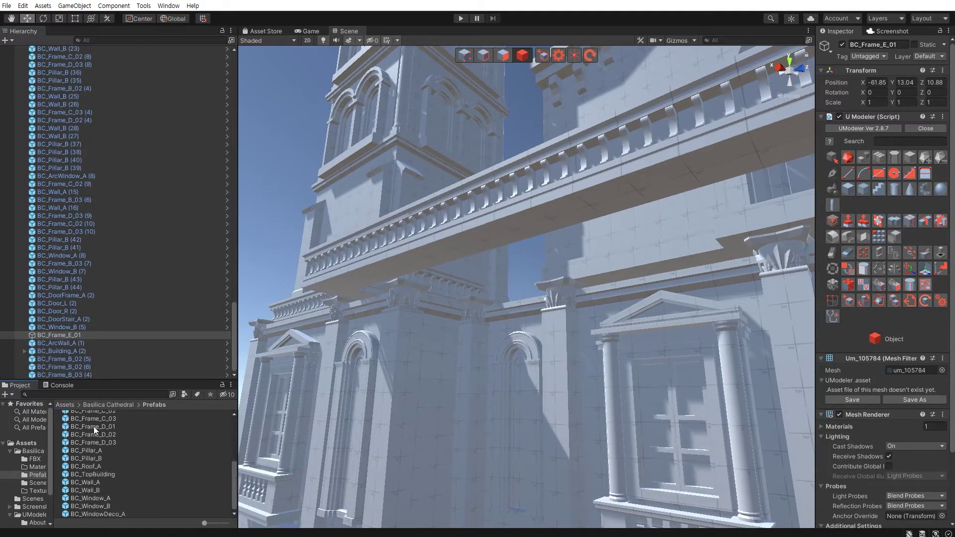
scroll(61, 204, "up", 10)
scroll(62, 204, "up", 10)
scroll(62, 204, "up", 10)
scroll(64, 203, "up", 10)
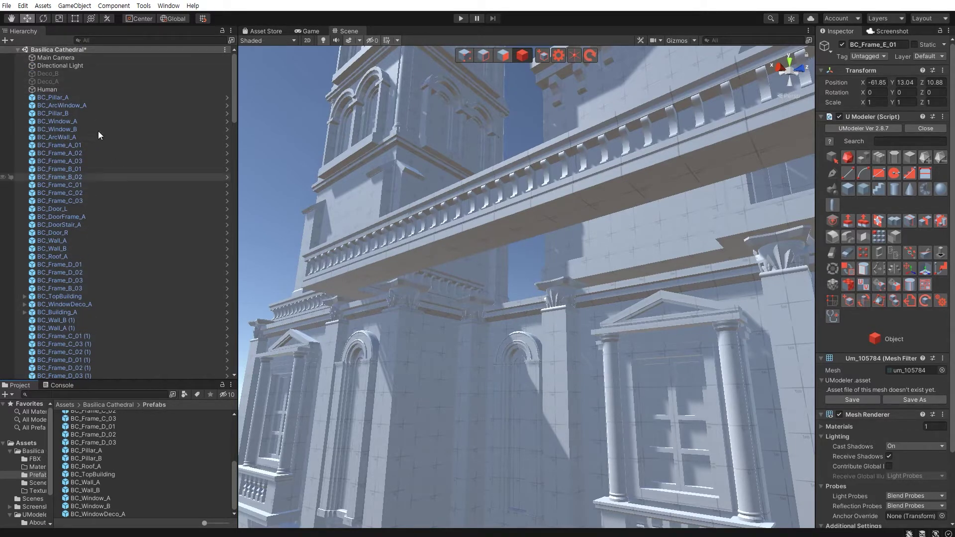
left_click(67, 9)
left_click(79, 18)
type("Building")
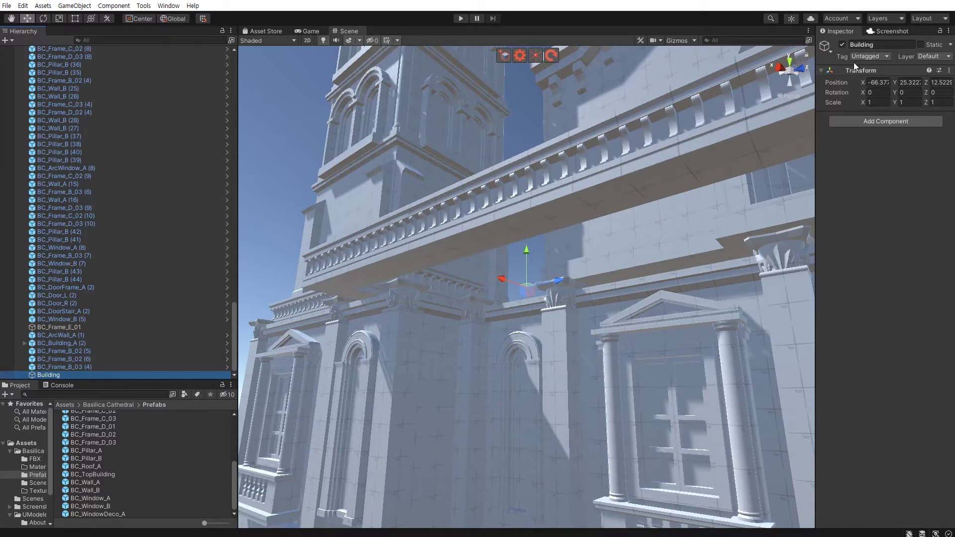
left_click(949, 71)
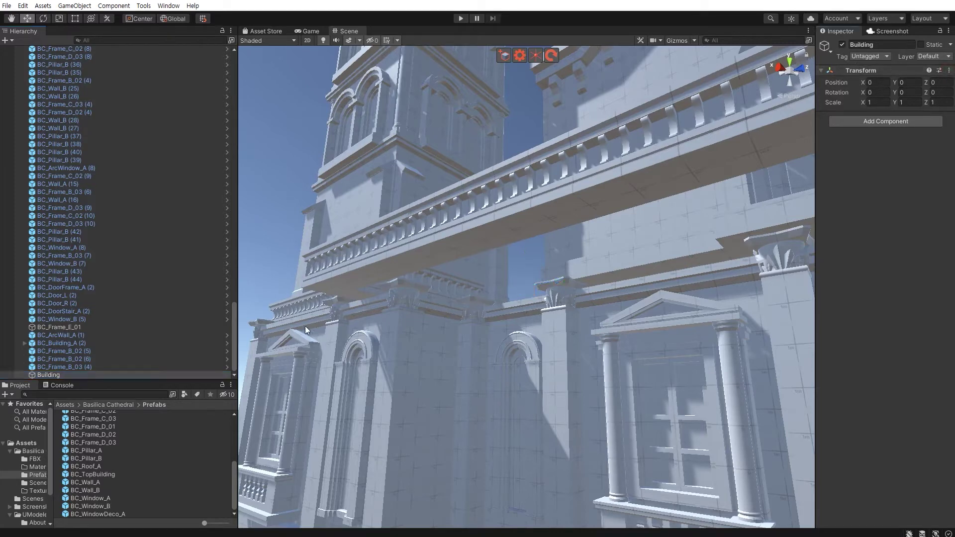
- Select the cathedral pieces from BC_Window_B (5) through BC_Pillar_A in the Hierarchy
left_click(90, 320)
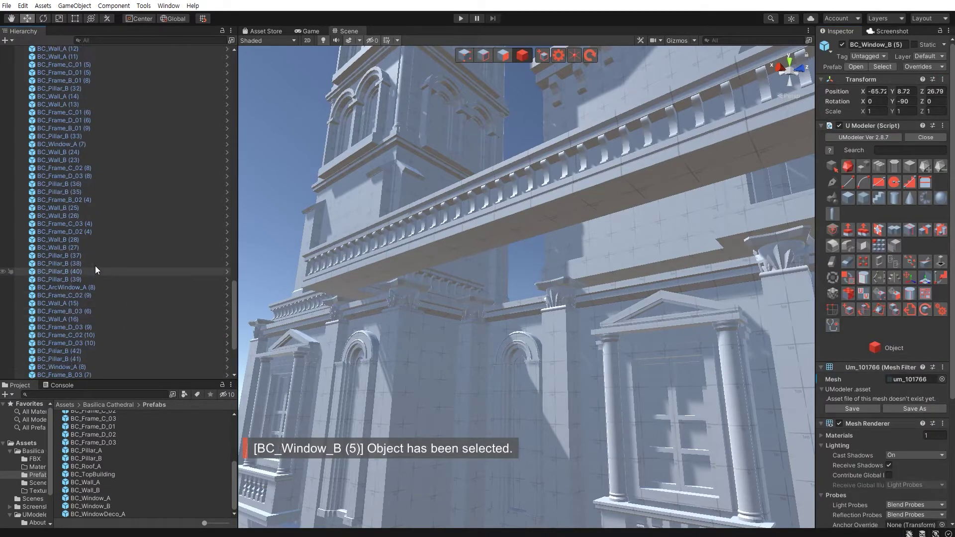
scroll(95, 263, "up", 10)
scroll(94, 257, "up", 15)
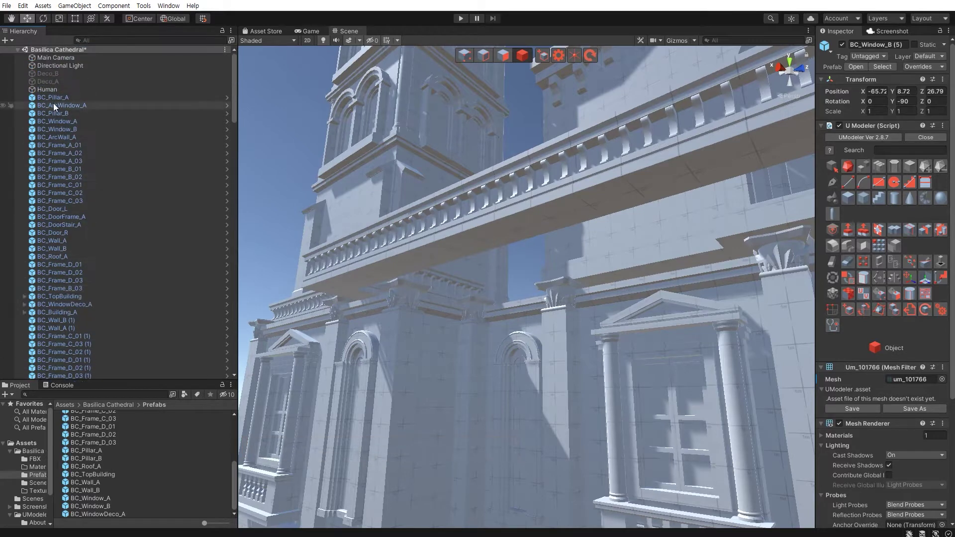
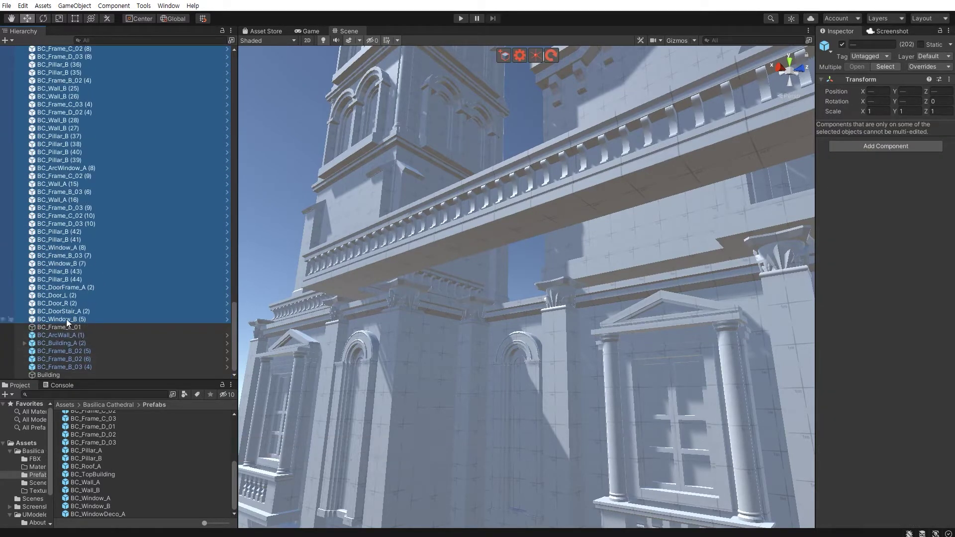
- Move the window pieces and BC_ArcWall_A (1) through BC_Frame_B_03 (4) into the Building group
left_click_drag(67, 319, 52, 373)
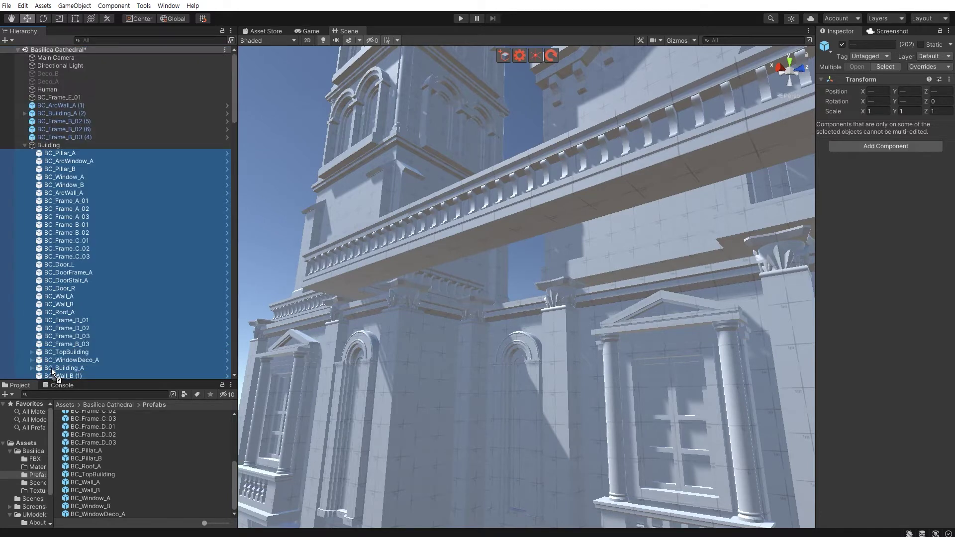
left_click(56, 109)
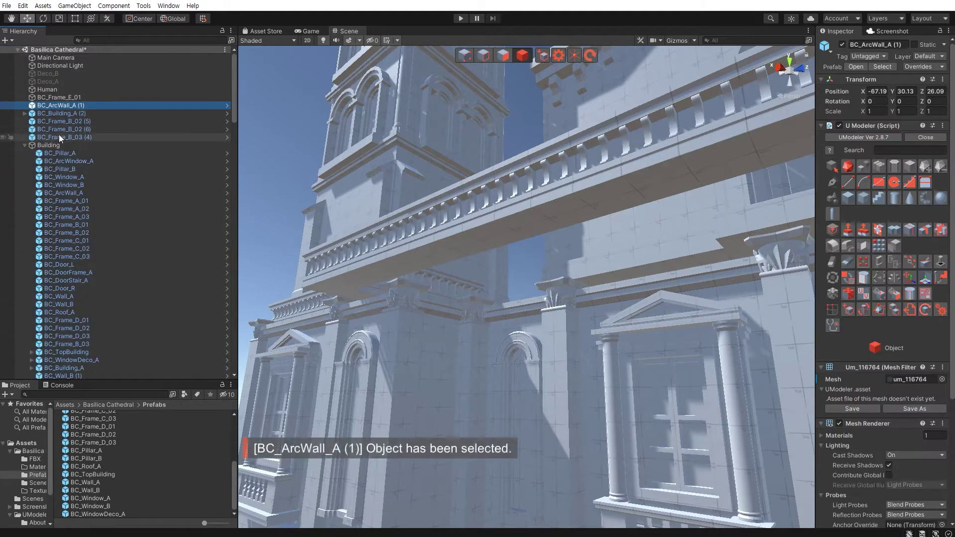
left_click(59, 134, "shift")
left_click_drag(51, 138, 48, 145)
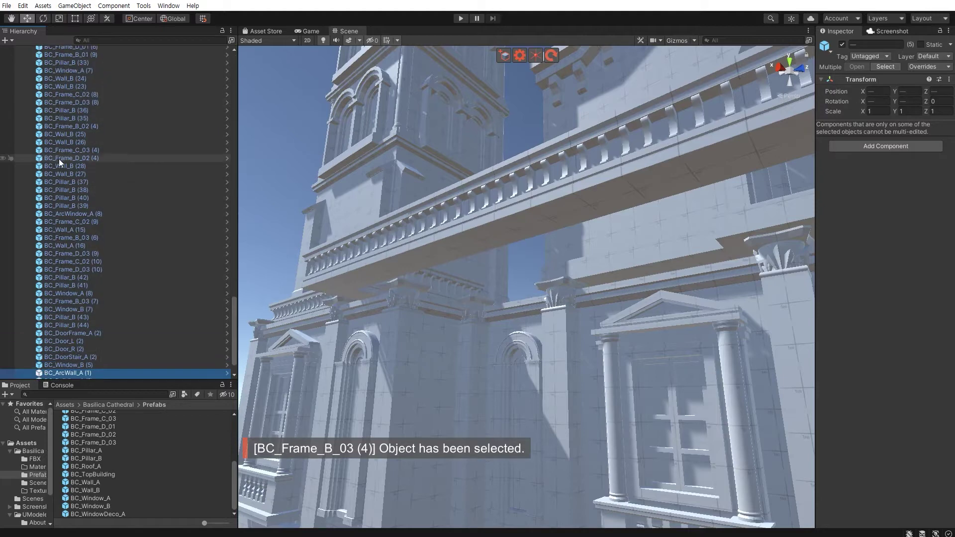
scroll(59, 159, "down", 10)
scroll(61, 154, "up", 10)
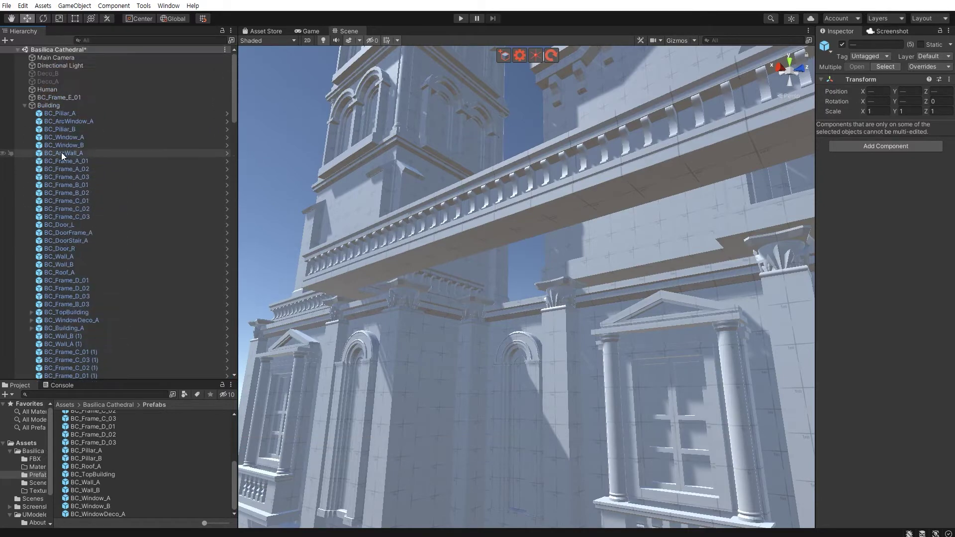
- Collapse Building, enlarge the project asset list, and select the BC_Frame_E_01 ledge
left_click(31, 105)
left_click(25, 105)
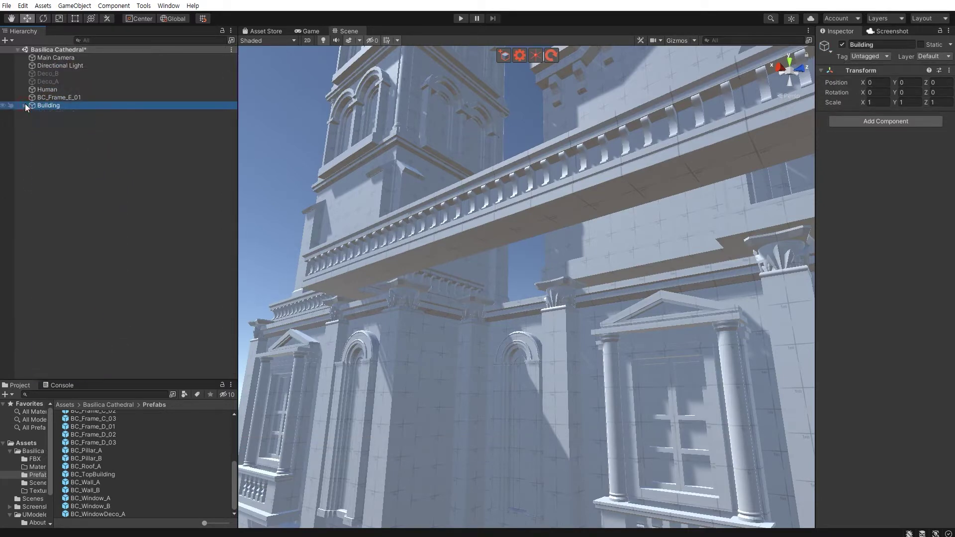
left_click(55, 126)
left_click_drag(117, 351, 116, 179)
left_click(52, 97)
- Frame the BC_Frame_E_01 ledge and zero its prefab asset's position to 0, 0, 0
key("f")
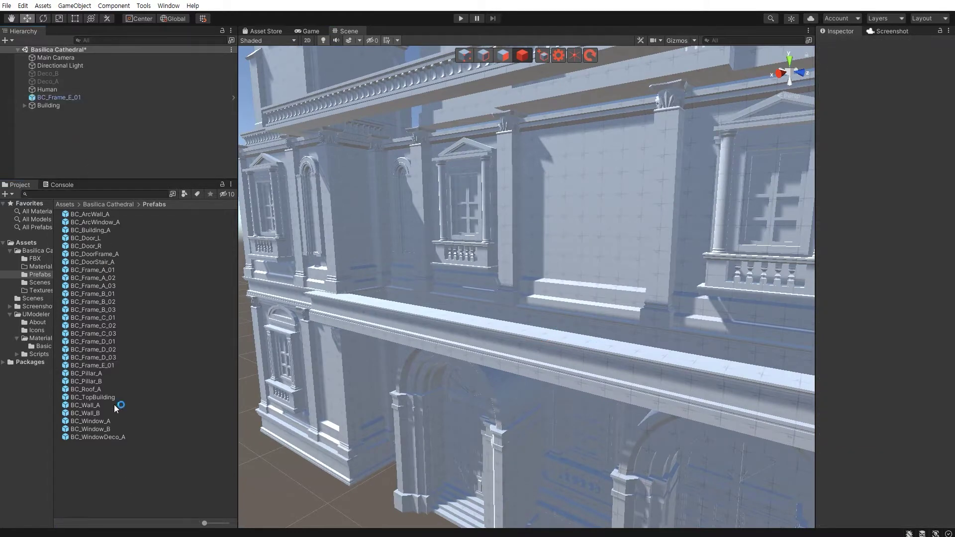
left_click(67, 98)
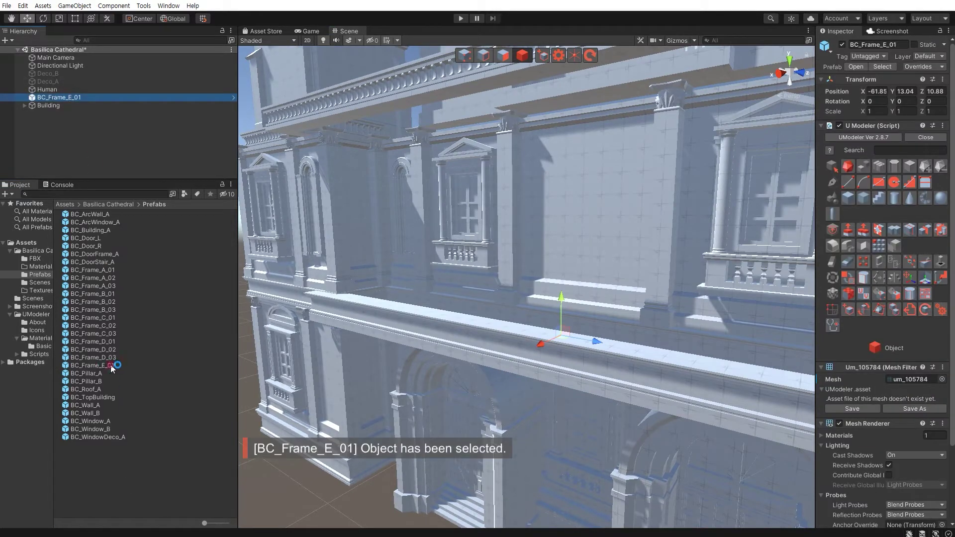
left_click(110, 366)
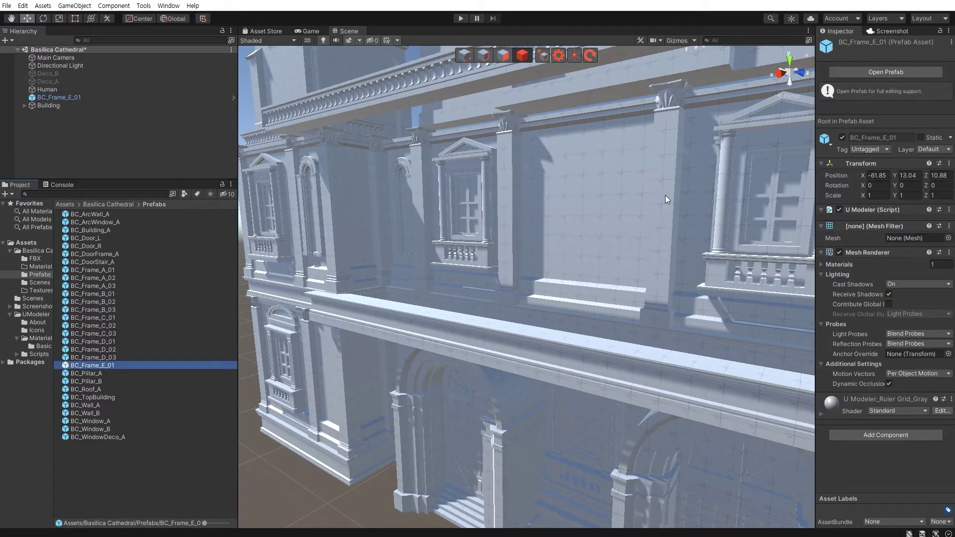
left_click(875, 176)
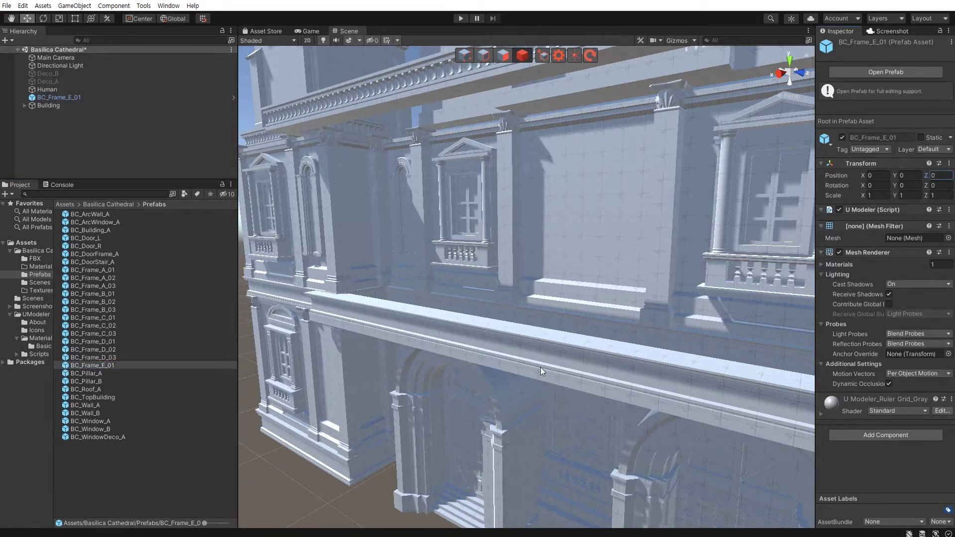
middle_click_drag(542, 371, 496, 361)
- Reselect and frame the scene ledge, then clear the selection and widen the scene view
left_click(59, 97)
key("f")
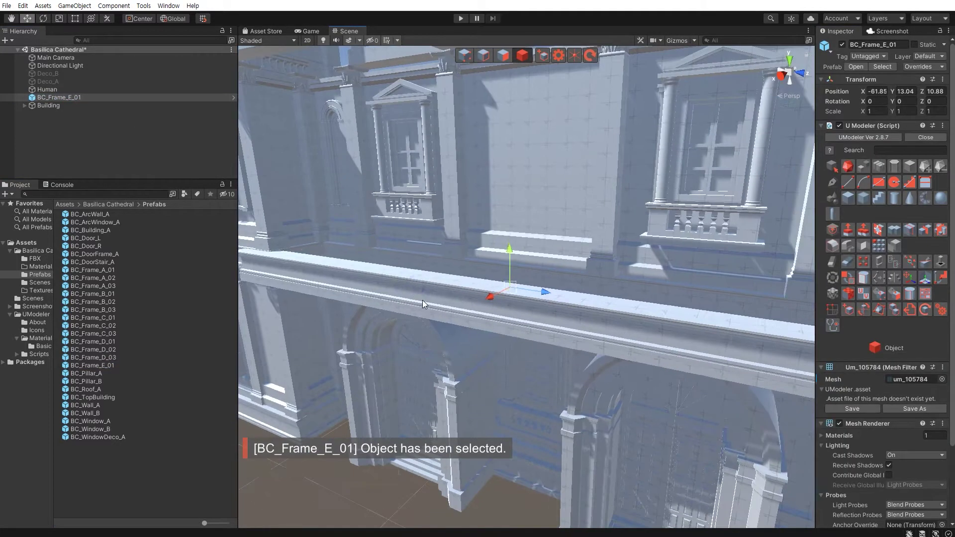
key("1")
key("Escape")
left_click(137, 144)
left_click_drag(238, 277, 136, 276)
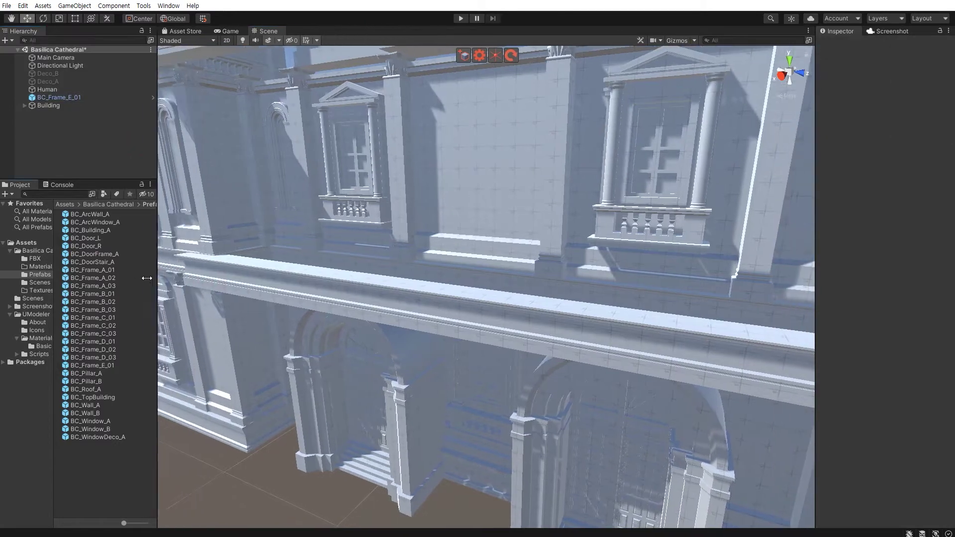
- Fly to the ledge below the windows, select BC_Frame_E_01, and enter Polygon mode (Shift+3)
right_click_drag(361, 281, 366, 377)
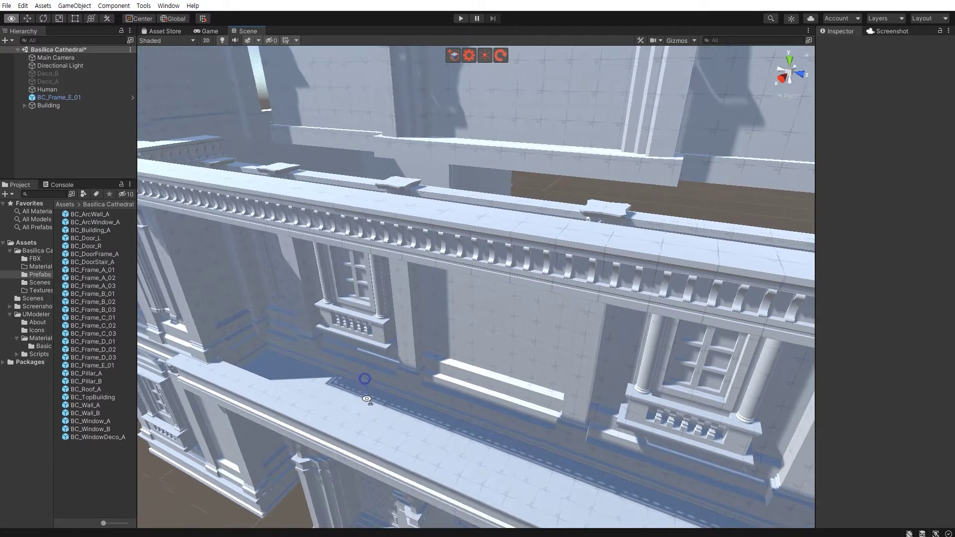
mouse_move(365, 377)
right_mouse_down()
mouse_move(341, 336)
mouse_move(245, 344)
right_mouse_up()
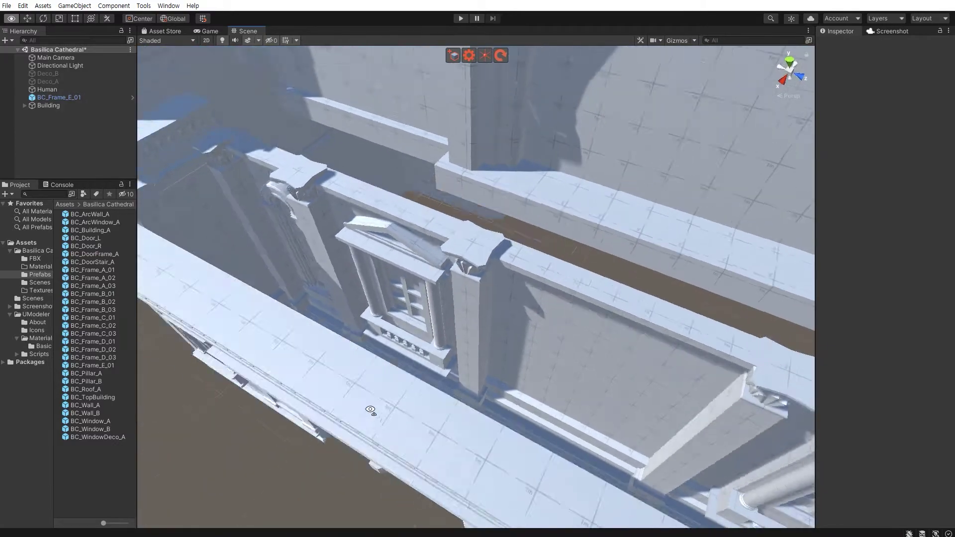
right_click_drag(244, 343, 361, 380)
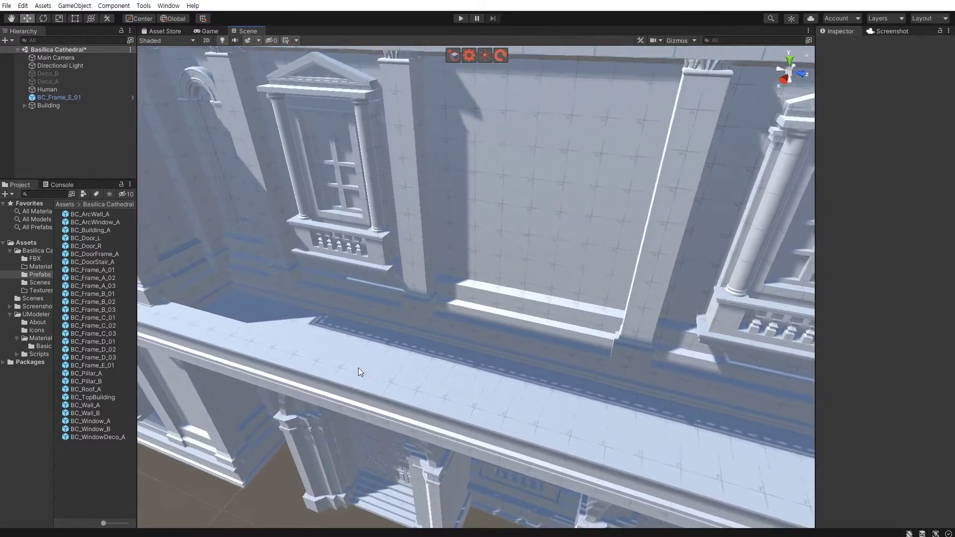
left_click(354, 338)
key("shift+3")
right_click_drag(390, 351, 401, 354)
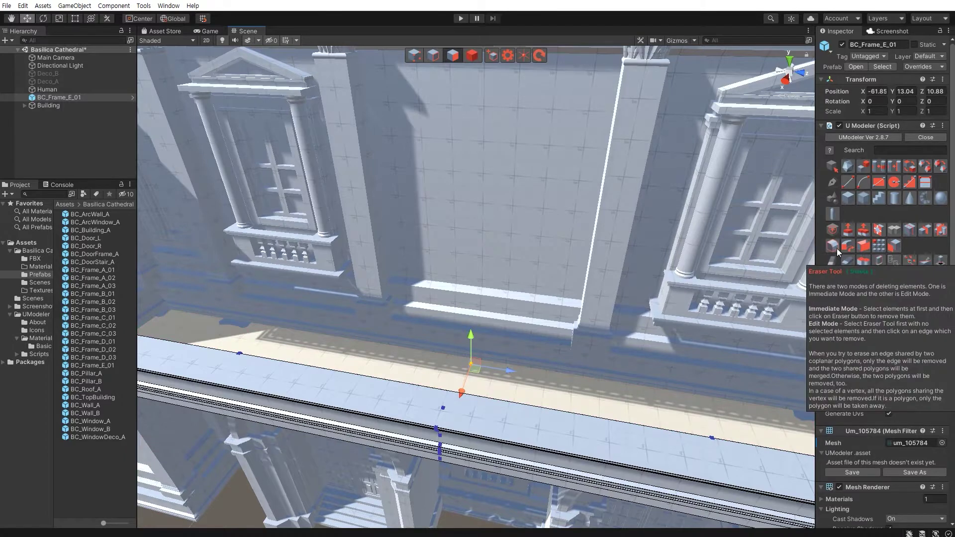
key("shift+3")
- Create a new BC_Frame_E_01 piece from the ledge and raise it to about Y 24.72
left_click(849, 271)
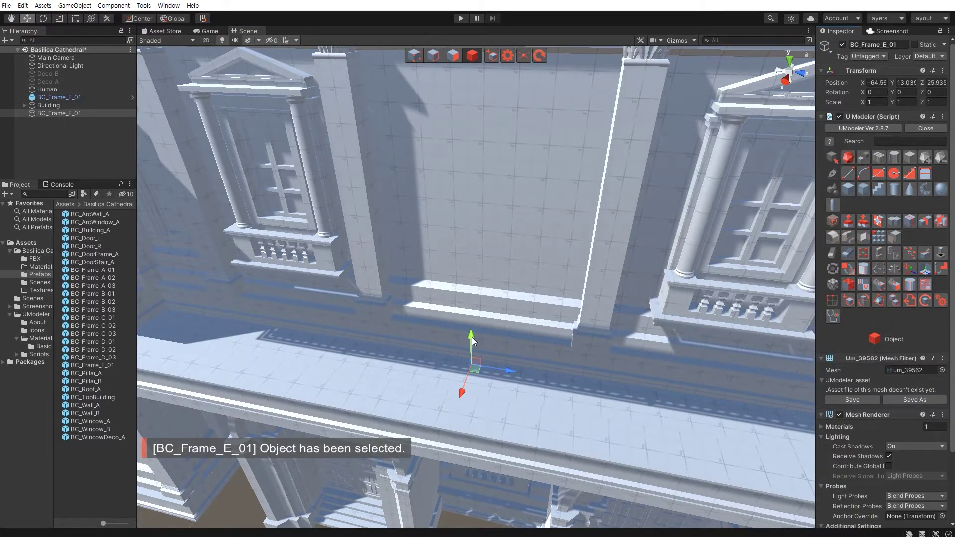
right_click_drag(472, 336, 471, 373)
mouse_move(521, 450)
left_mouse_down()
mouse_move(490, 360)
mouse_move(487, 368)
left_mouse_up()
right_click_drag(487, 368, 520, 395)
left_click_drag(520, 395, 518, 389)
mouse_move(518, 389)
right_mouse_down()
mouse_move(432, 380)
mouse_move(455, 386)
mouse_move(398, 397)
right_mouse_up()
- Extrude the new piece's selected edges upward and shift the piece sideways along X
key("shift+2")
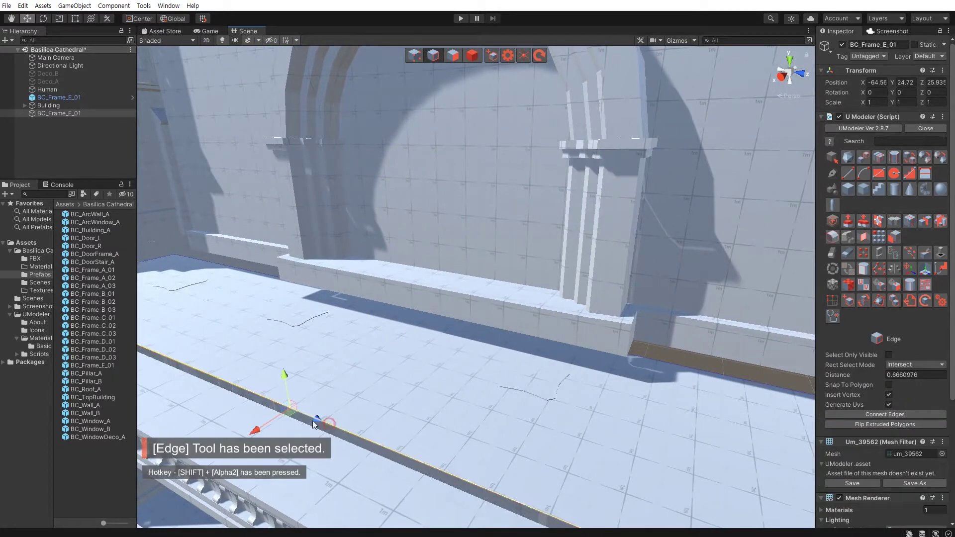
right_click_drag(313, 420, 521, 392)
left_click(604, 397, "shift")
right_click_drag(605, 397, 320, 389)
mouse_move(298, 305)
right_mouse_down()
mouse_move(321, 307)
mouse_move(325, 388)
mouse_move(364, 282)
right_mouse_up()
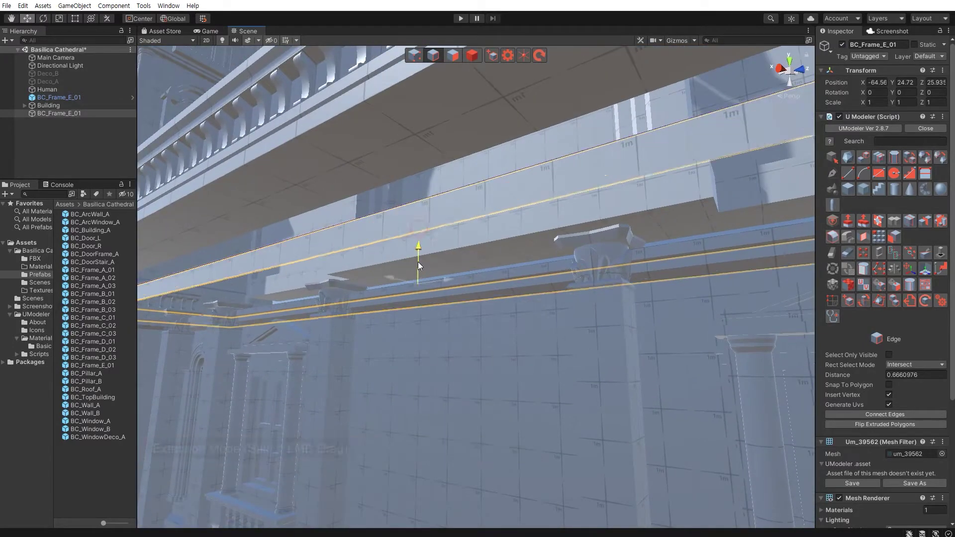
left_click_drag(418, 262, 419, 261, "shift")
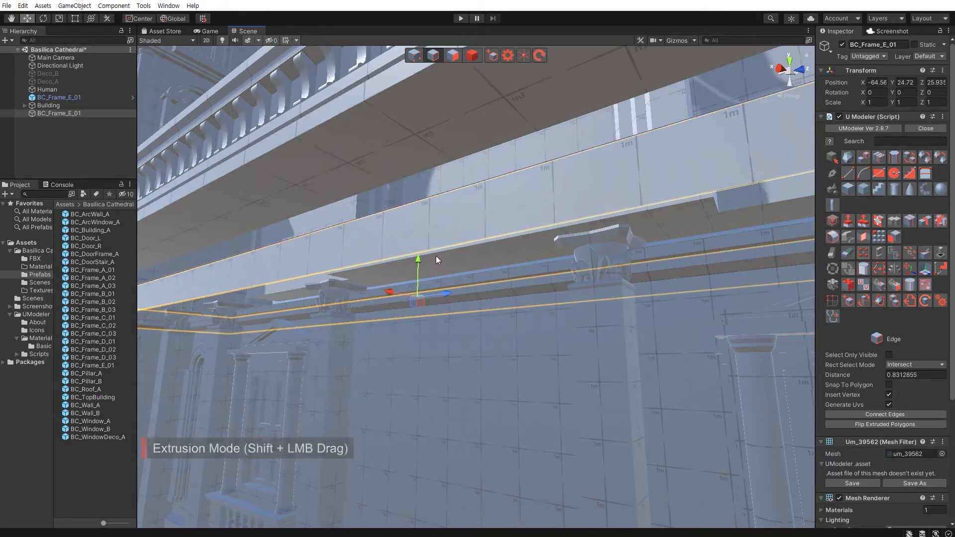
left_click(413, 255)
right_click_drag(413, 254, 474, 327)
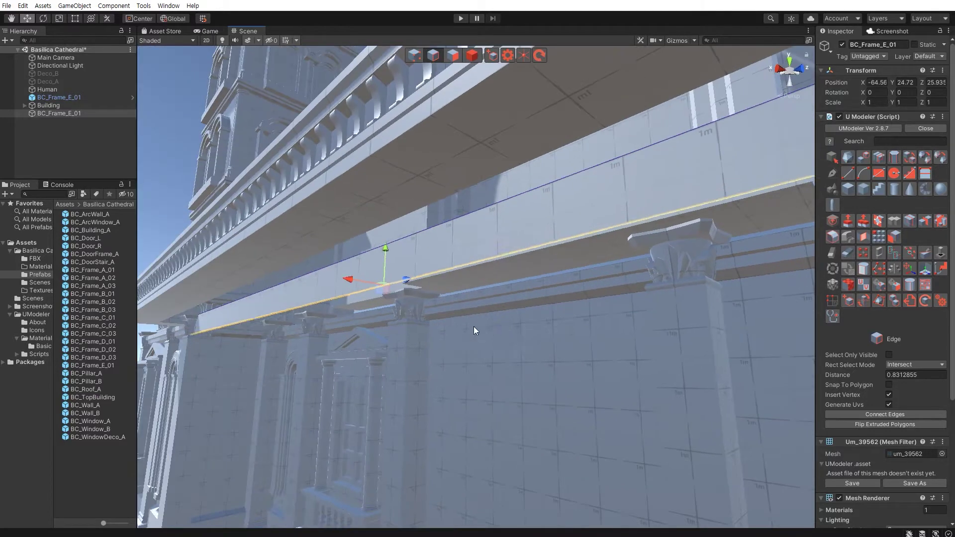
key("4")
left_click_drag(460, 285, 406, 273)
mouse_move(405, 273)
right_mouse_down()
mouse_move(404, 292)
mouse_move(376, 264)
right_mouse_up()
- Bridge the two parallel beam edges with a face and raise the beam to Y 25.3
key("shift+2")
left_click(376, 265)
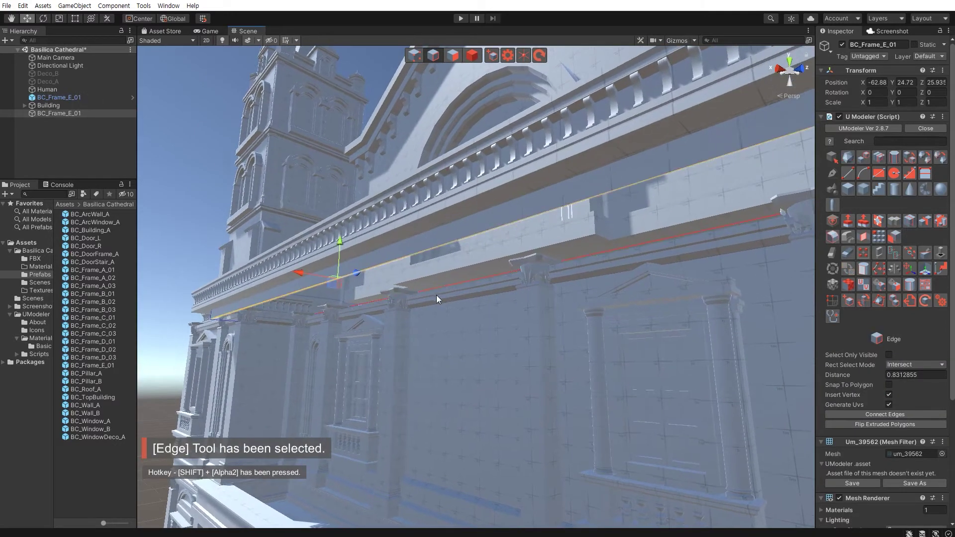
left_click(436, 293, "shift")
left_click(865, 253)
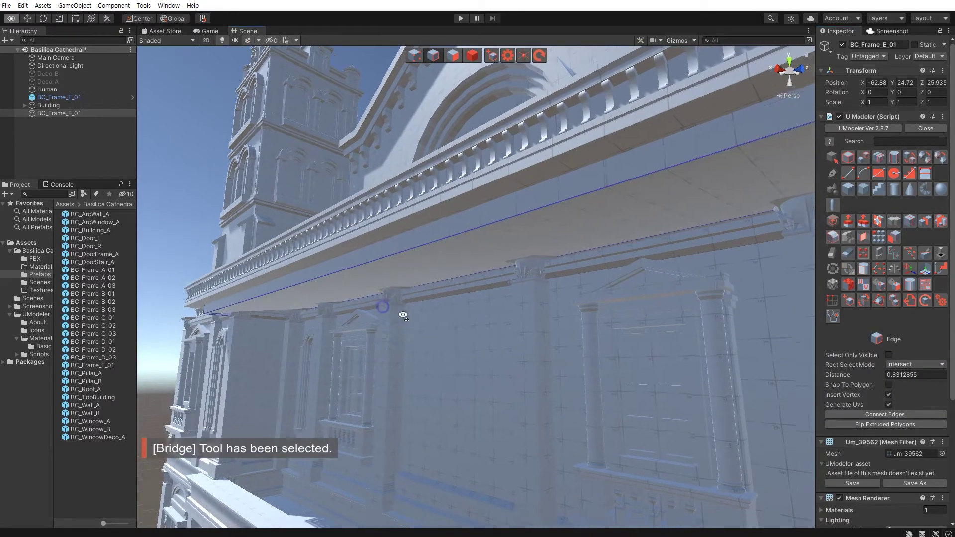
key("Escape")
right_click_drag(404, 314, 390, 245)
left_click_drag(390, 246, 386, 228)
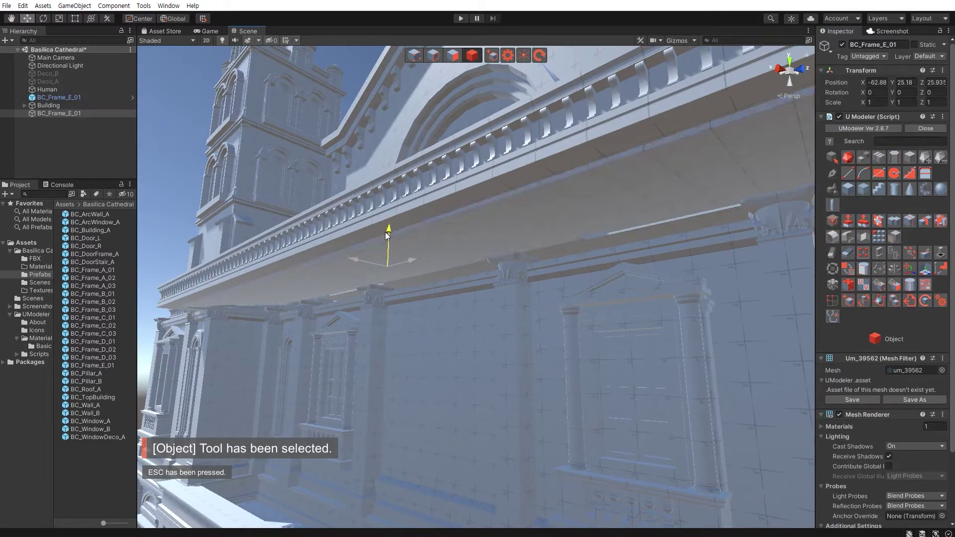
right_click_drag(414, 274, 301, 368)
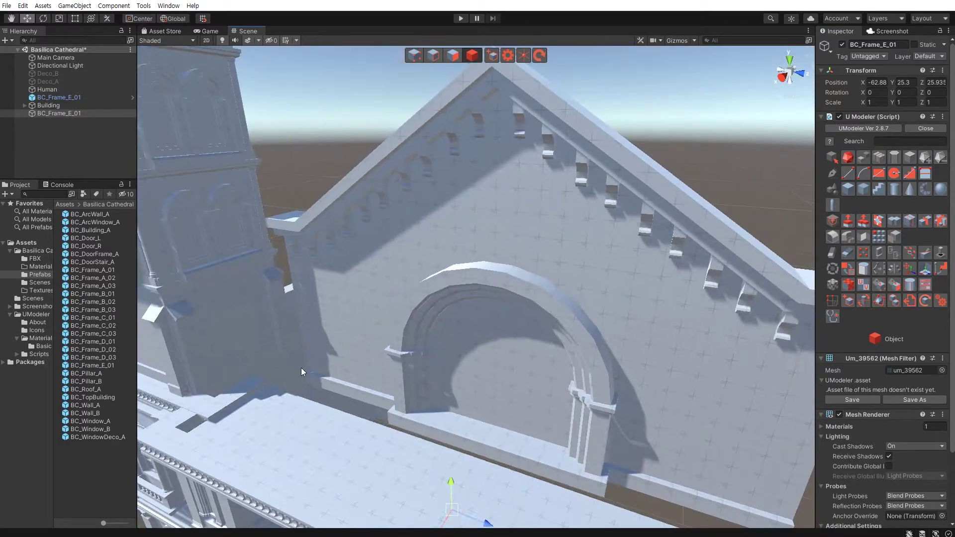
- Box-select a group of the beam's vertices and reposition them
key("shift+1")
mouse_move(234, 367)
right_mouse_down()
mouse_move(421, 426)
mouse_move(441, 386)
mouse_move(357, 312)
mouse_move(375, 302)
mouse_move(434, 168)
right_mouse_up()
left_click(441, 386)
left_click_drag(421, 154, 580, 333)
mouse_move(607, 343)
right_mouse_down()
mouse_move(464, 287)
mouse_move(467, 240)
mouse_move(453, 362)
mouse_move(463, 301)
mouse_move(513, 287)
mouse_move(449, 348)
mouse_move(440, 327)
right_mouse_up()
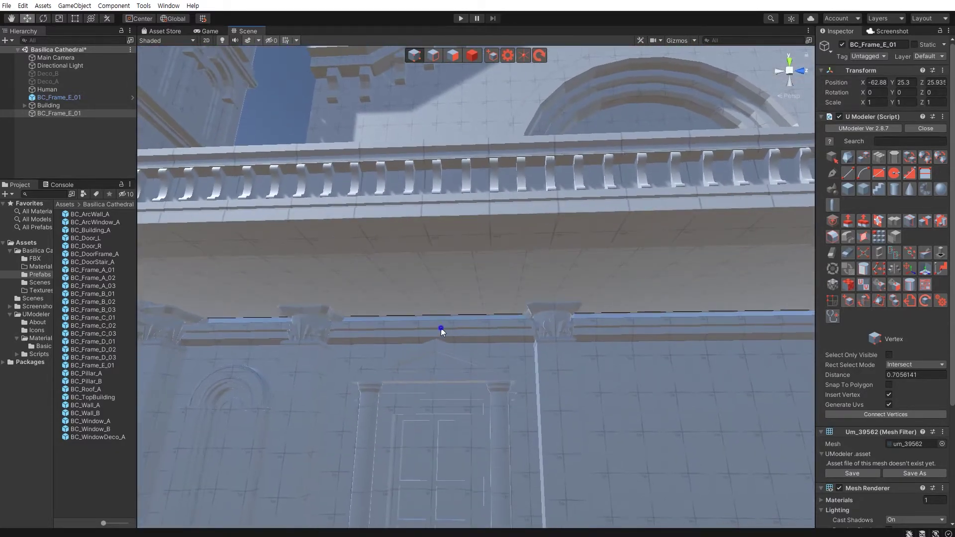
- Lower the beam to Y 24.75, just above the pillar capitals, and check it against the wall
key("4")
mouse_move(429, 291)
right_mouse_down()
mouse_move(426, 308)
mouse_move(503, 294)
right_mouse_up()
key("Escape")
left_click_drag(589, 258, 590, 292)
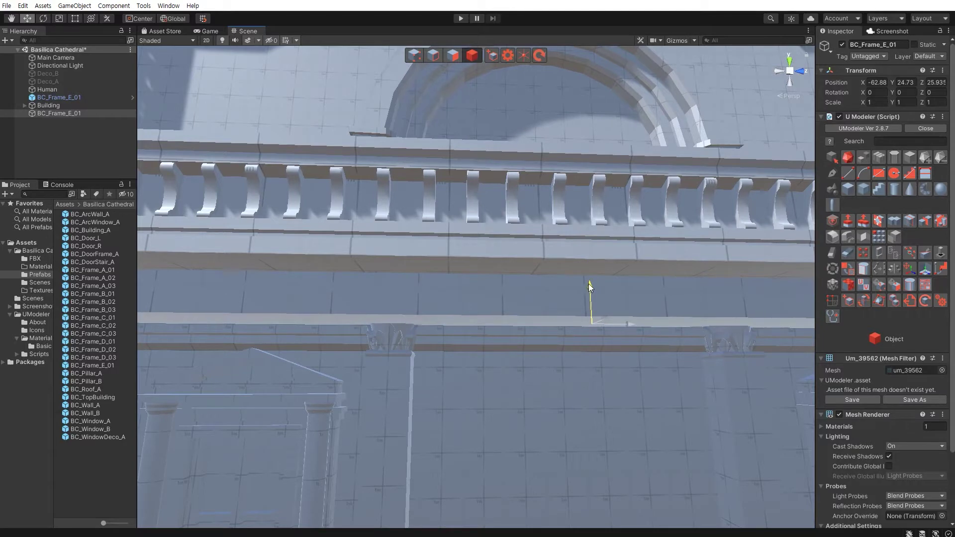
right_click_drag(591, 293, 420, 343)
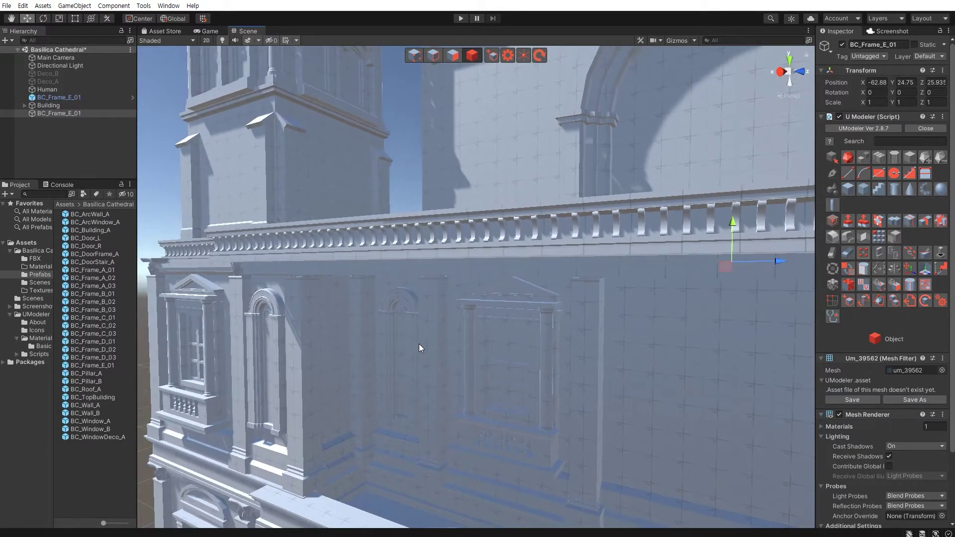
mouse_move(411, 352)
right_mouse_down()
mouse_move(287, 374)
mouse_move(449, 345)
mouse_move(354, 254)
right_mouse_up()
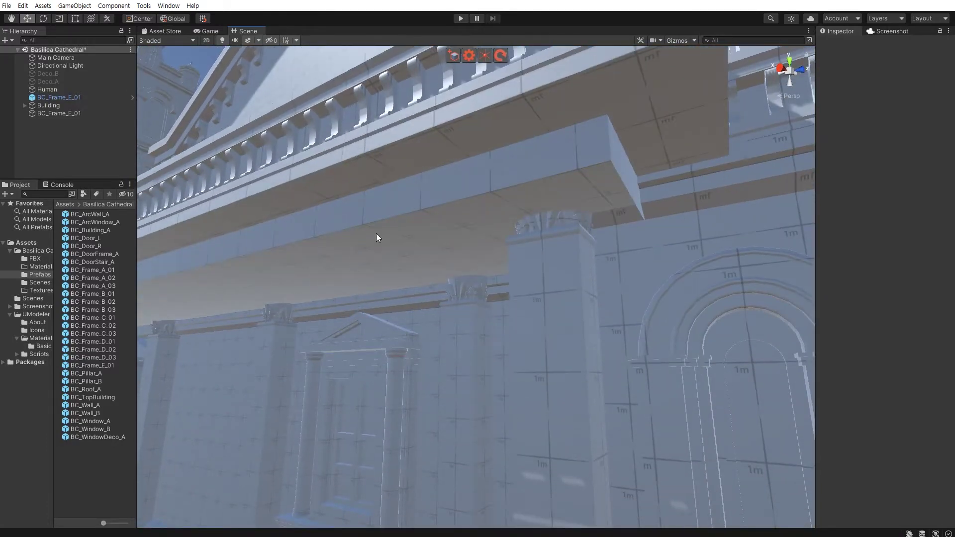
left_click(354, 254)
right_click_drag(405, 244, 450, 265)
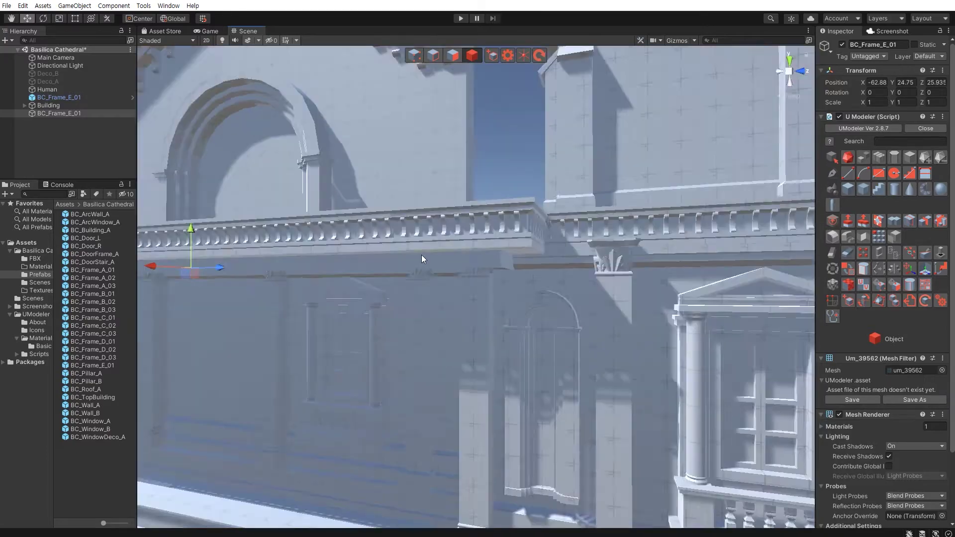
right_click_drag(450, 265, 399, 300)
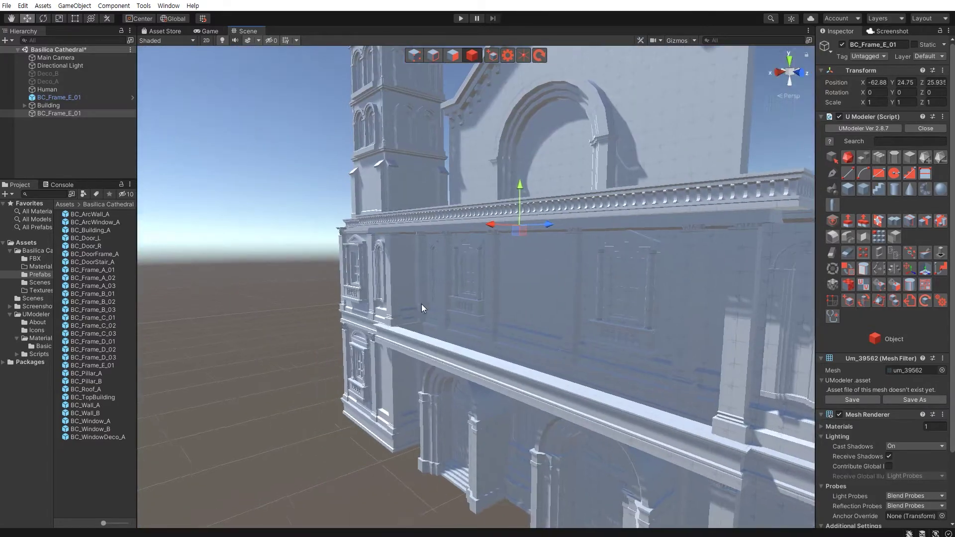
- Lift the frame above the building, slide it aside, and delete its large underside face
left_click_drag(540, 196, 541, 111)
mouse_move(541, 112)
right_mouse_down()
mouse_move(493, 230)
mouse_move(440, 254)
right_mouse_up()
left_click_drag(483, 233, 264, 225)
right_click_drag(265, 225, 360, 207)
key("shift+3")
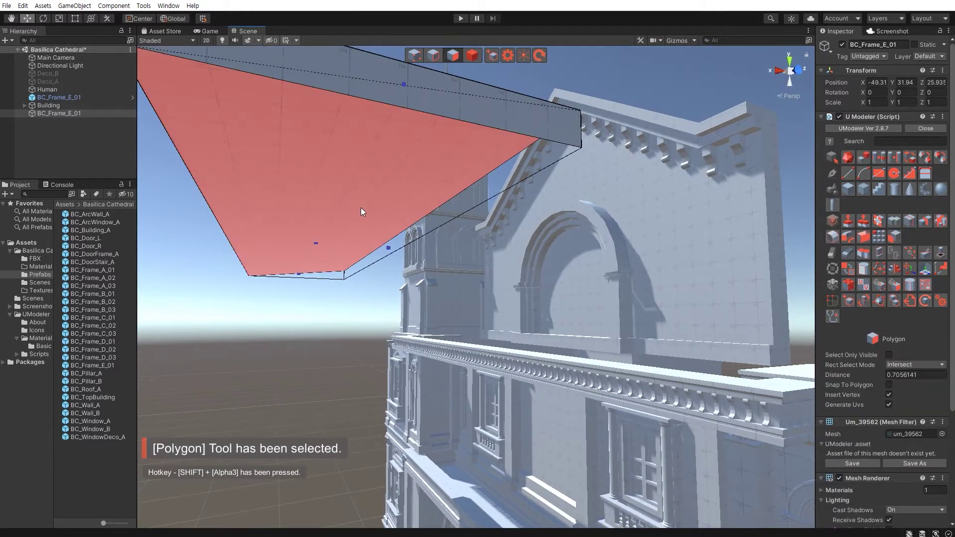
key("Delete")
- Bridge the left inner edge and the diagonal inner edge to fill the underside
right_click_drag(321, 354, 301, 334)
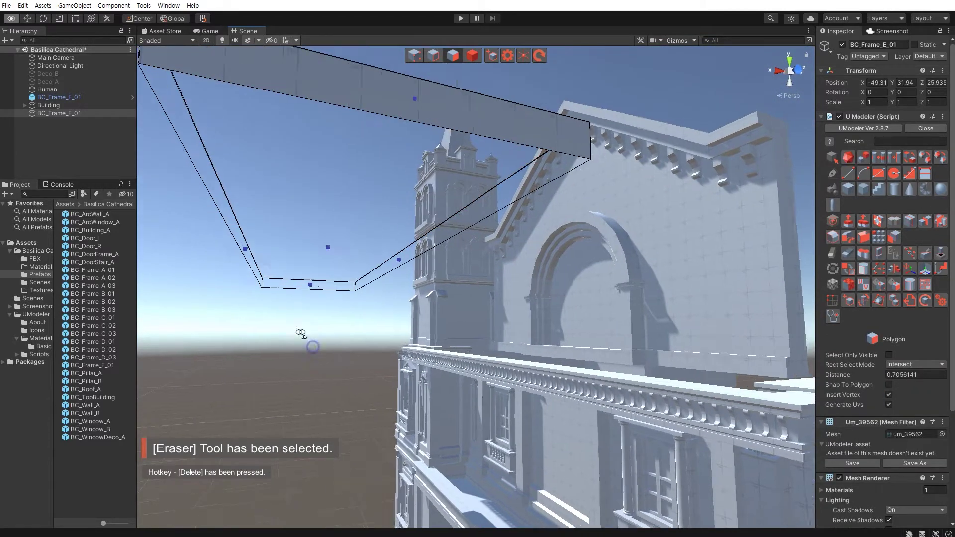
key("shift+2")
left_click(297, 267)
left_click(489, 289, "shift")
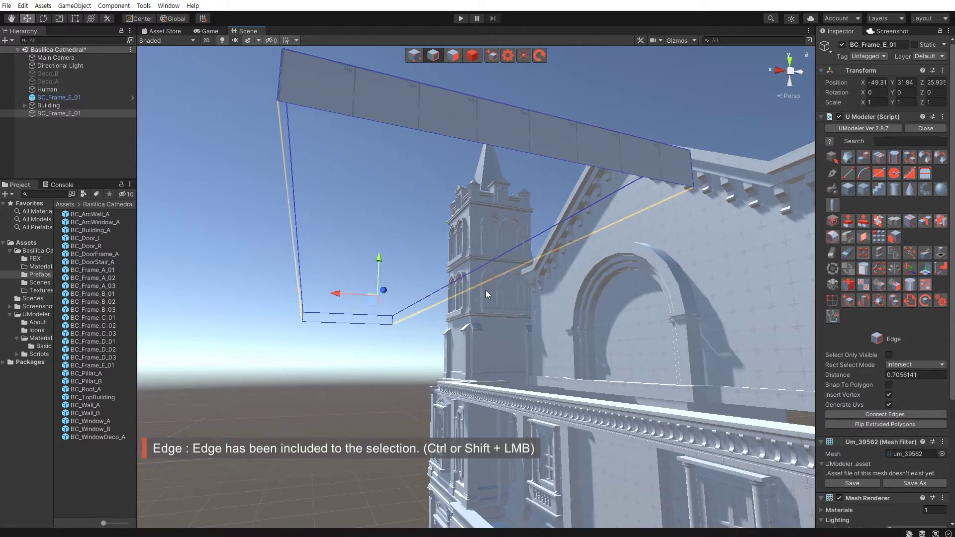
left_click(861, 238)
key("Escape")
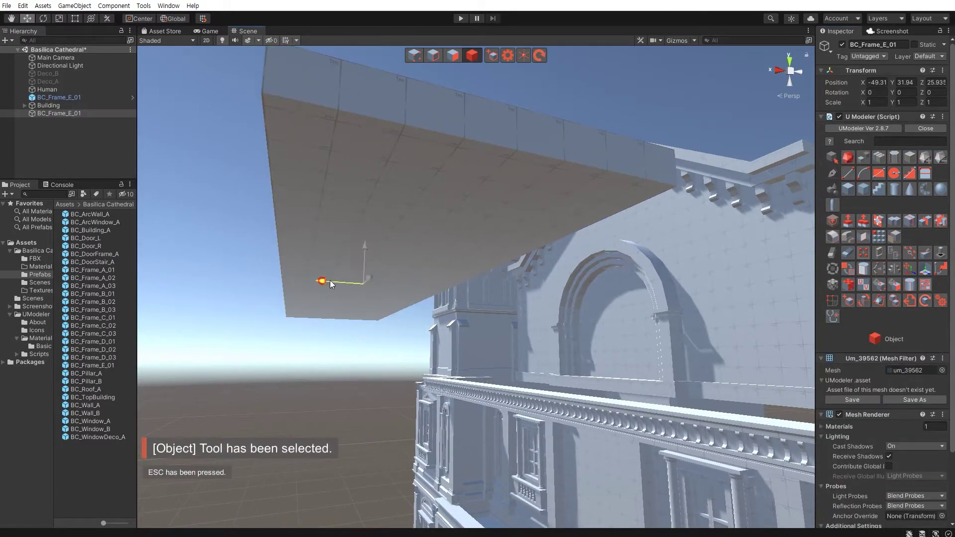
- Slide the frame back over the building and lower it onto the balustrade at about Y 25.18
left_click_drag(330, 280, 537, 291)
right_click_drag(537, 291, 448, 279)
left_click_drag(417, 256, 417, 348)
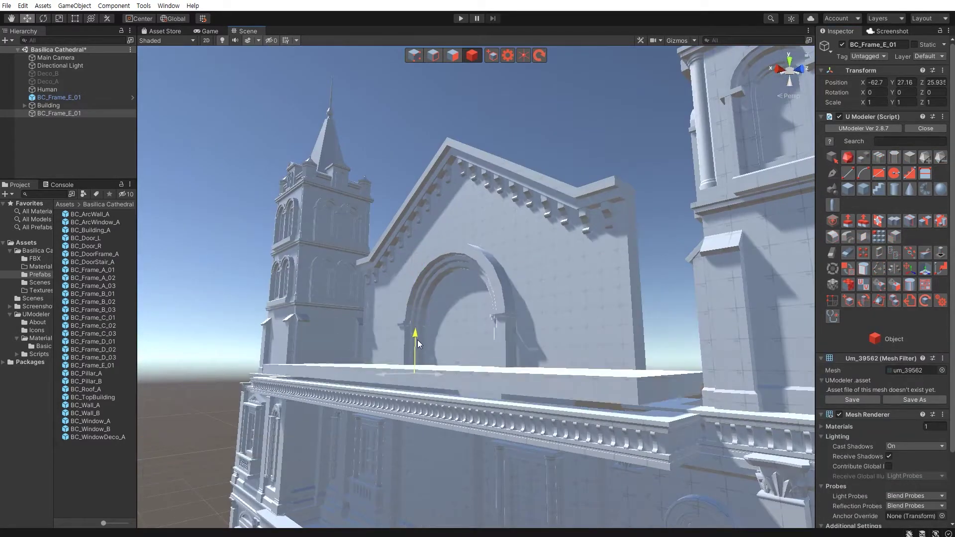
right_click_drag(417, 347, 399, 298)
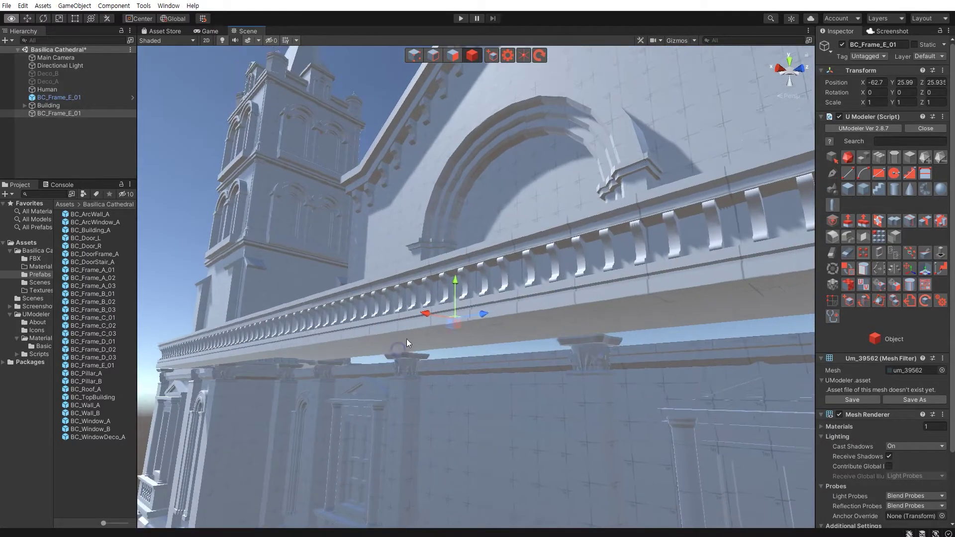
left_click_drag(440, 257, 447, 279)
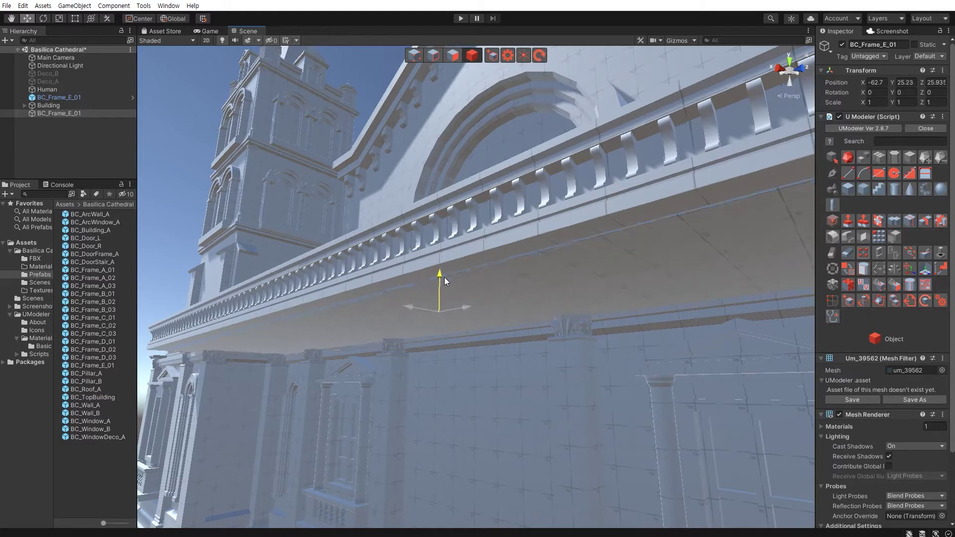
mouse_move(447, 278)
right_mouse_down()
mouse_move(533, 361)
mouse_move(511, 326)
right_mouse_up()
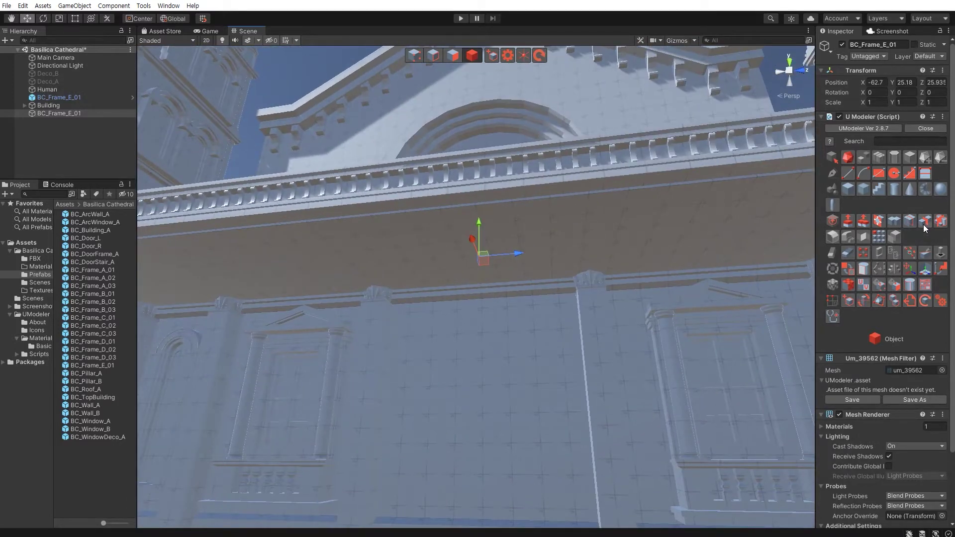
- Loop-slice the frame's underside with 12 cuts across its length
left_click(917, 225)
right_click_drag(534, 286, 449, 285)
scroll(425, 274, "up", 4)
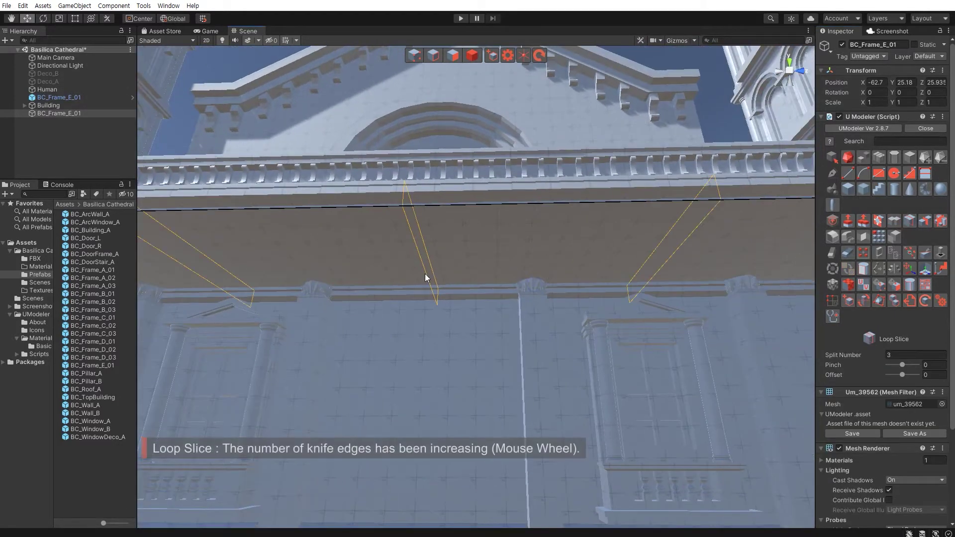
scroll(425, 278, "up", 1)
scroll(425, 278, "up", 1)
scroll(425, 278, "up", 1)
right_click_drag(428, 276, 420, 284)
scroll(414, 285, "up", 1)
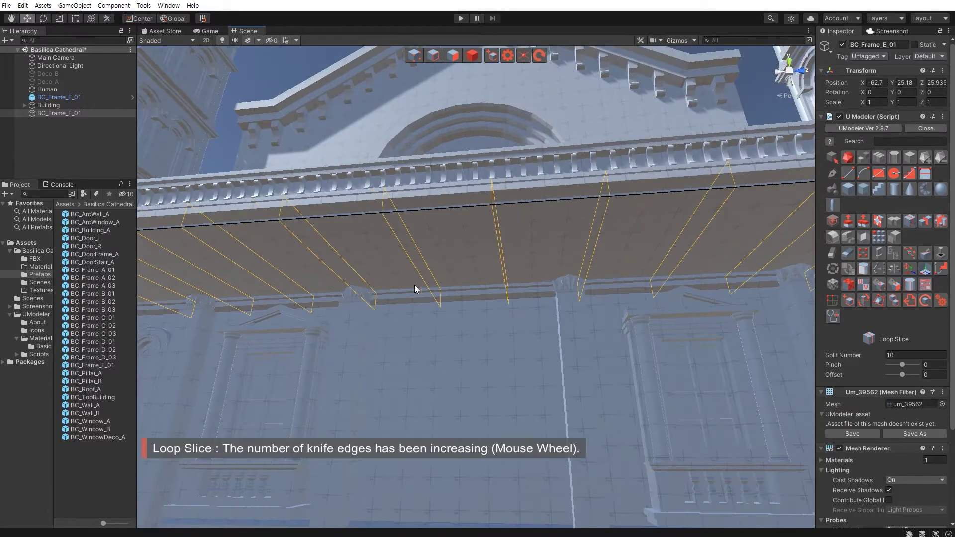
scroll(413, 285, "up", 2)
scroll(411, 282, "up", 1)
mouse_move(411, 281)
right_mouse_down()
mouse_move(352, 282)
mouse_move(407, 282)
mouse_move(376, 302)
mouse_move(280, 297)
right_mouse_up()
left_click(407, 282)
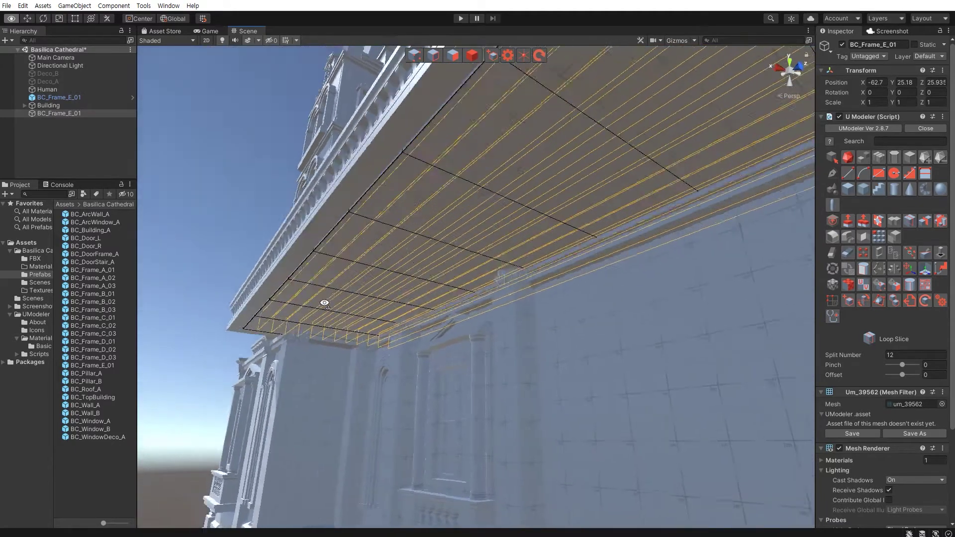
- Add 4 cross slices so the underside becomes a grid of panels
scroll(279, 296, "down", 4)
scroll(279, 297, "down", 3)
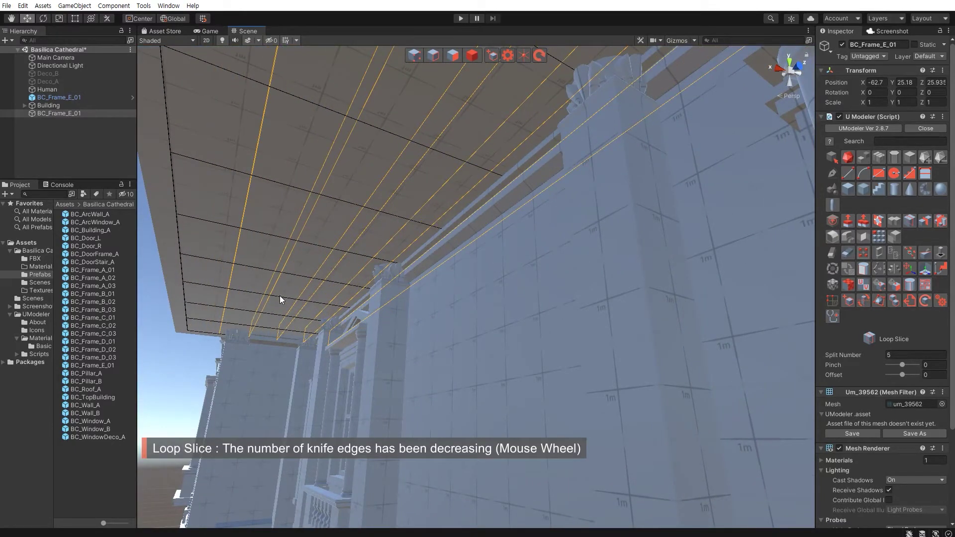
scroll(280, 299, "down", 1)
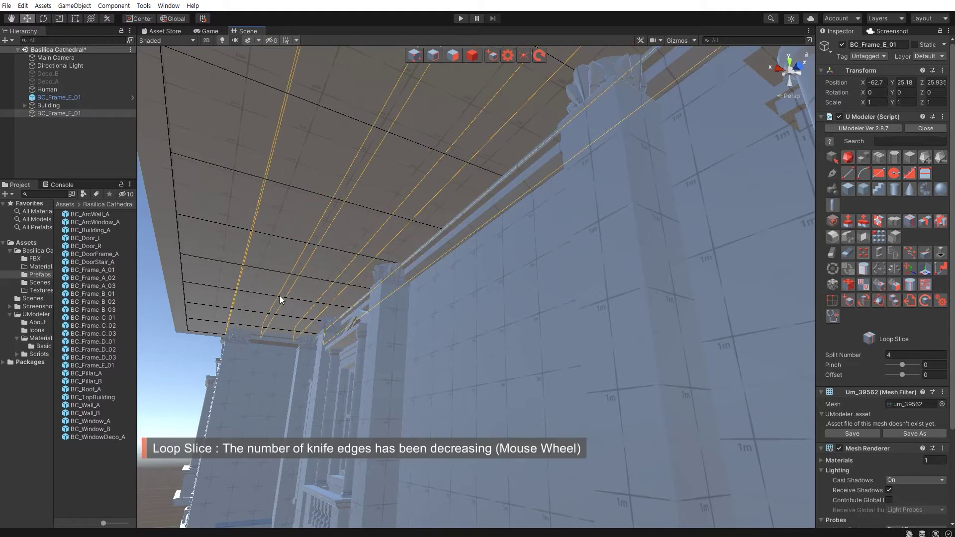
left_click(280, 299)
mouse_move(339, 310)
right_mouse_down()
mouse_move(330, 317)
mouse_move(412, 297)
mouse_move(419, 273)
mouse_move(317, 257)
mouse_move(220, 226)
right_mouse_up()
- In face mode, select every grid face on the ledge underside
key("shift+3")
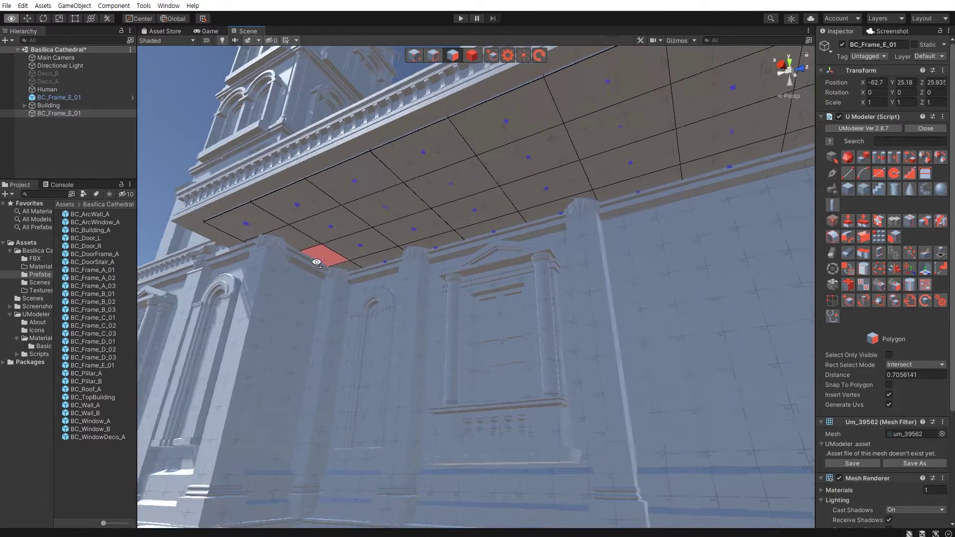
left_click(217, 223, "ctrl")
left_click(262, 196, "ctrl")
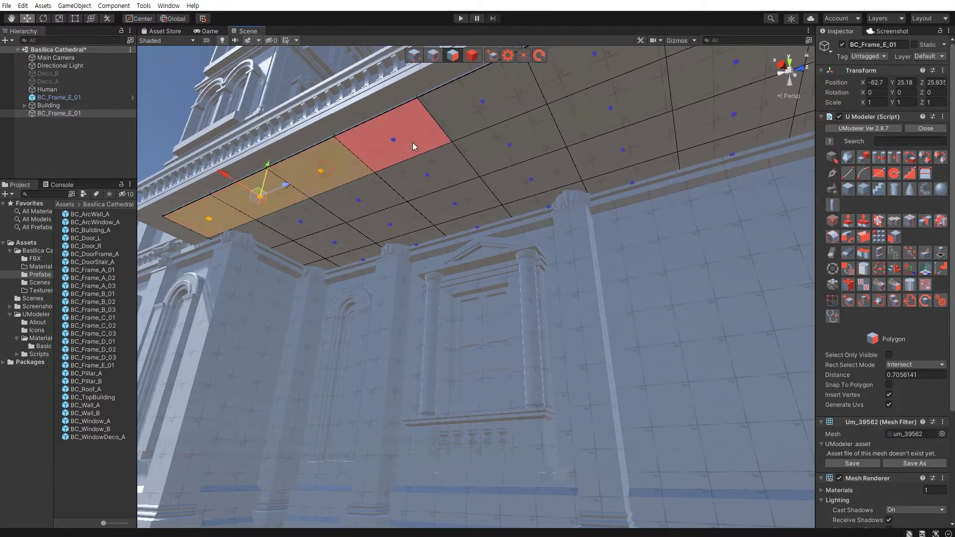
left_click(413, 143, "ctrl")
left_click(434, 168, "ctrl")
left_click(457, 214, "ctrl")
left_click(475, 226, "ctrl")
left_click(421, 241, "ctrl")
left_click(358, 256, "ctrl")
left_click(279, 252, "ctrl")
left_click(319, 233, "ctrl")
left_click(393, 221, "ctrl")
left_click(379, 202, "ctrl")
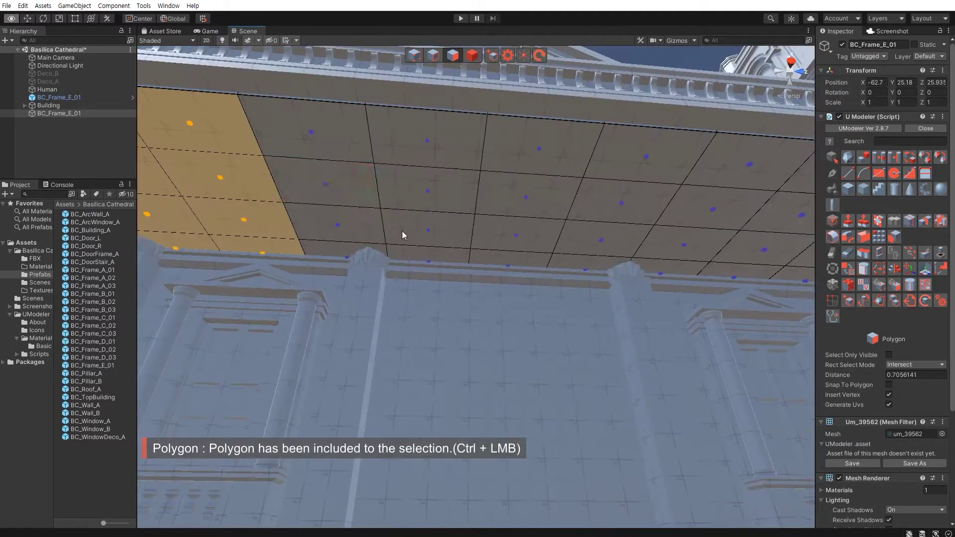
left_click(299, 129, "ctrl")
left_click(401, 149, "ctrl")
left_click(428, 189, "ctrl")
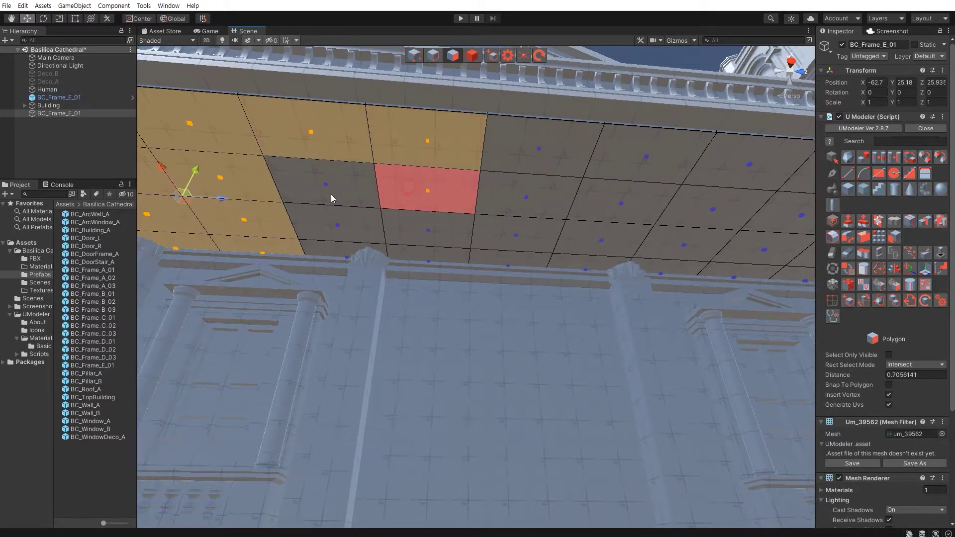
left_click(323, 184, "ctrl")
left_click(324, 225, "ctrl")
left_click(414, 244, "ctrl")
left_click_drag(354, 250, 318, 181, "alt")
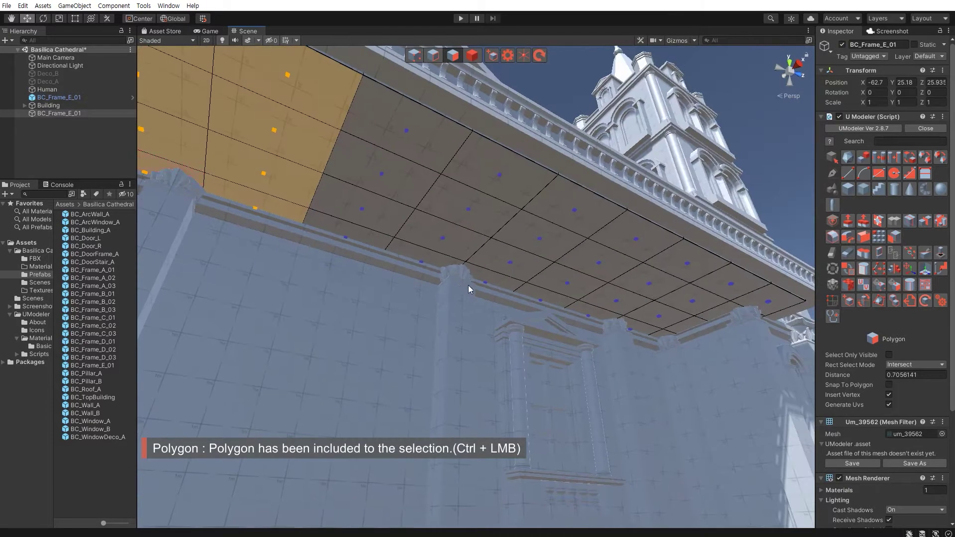
left_click(318, 152, "ctrl")
left_click(305, 182, "ctrl")
left_click(294, 207, "ctrl")
left_click(281, 234, "ctrl")
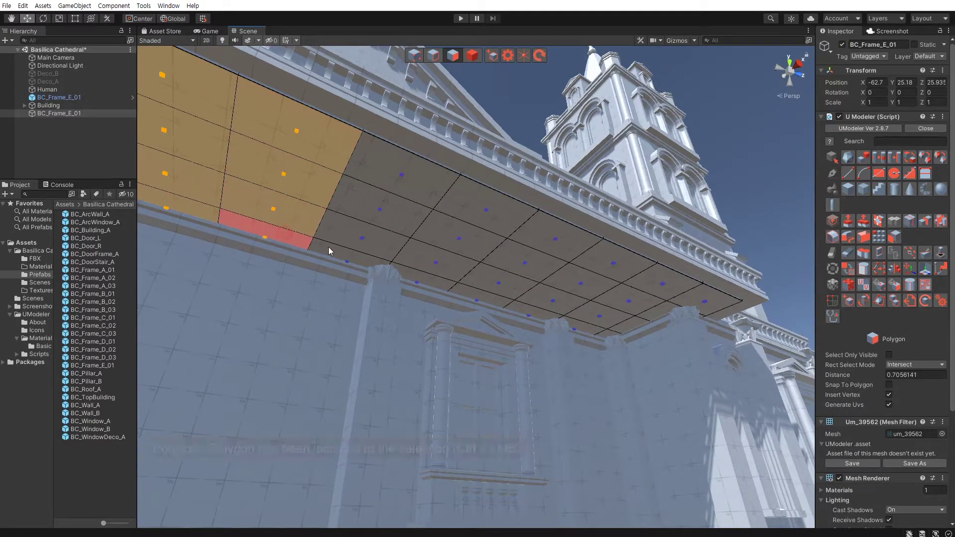
left_click(343, 258, "ctrl")
left_click(381, 209, "ctrl")
left_click(393, 174, "ctrl")
left_click(473, 207, "ctrl")
left_click(456, 238, "ctrl")
left_click(433, 259, "ctrl")
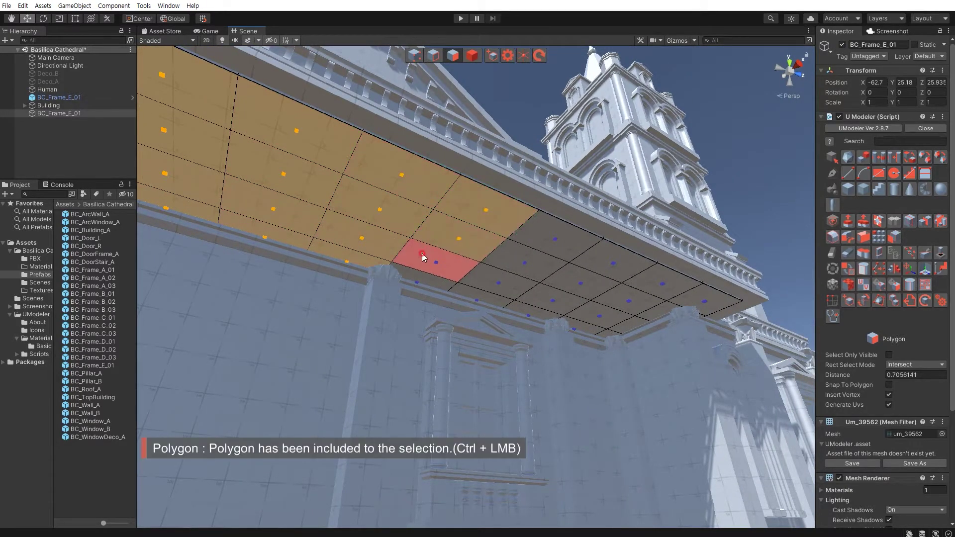
left_click(423, 280, "ctrl")
left_click(504, 301, "ctrl")
left_click(503, 281, "ctrl")
left_click(529, 261, "ctrl")
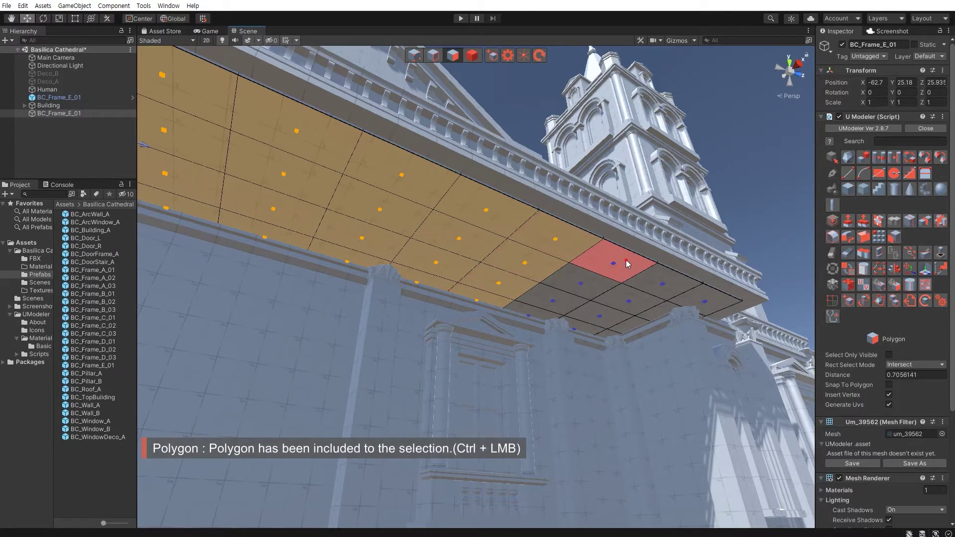
left_click(575, 328, "ctrl")
left_click(599, 316, "ctrl")
left_click(629, 300, "ctrl")
left_click(658, 283, "ctrl")
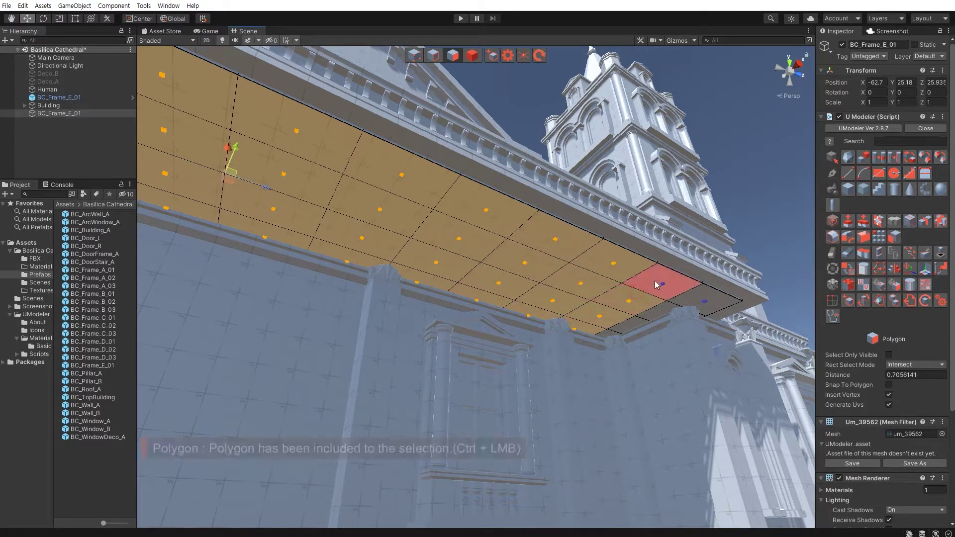
left_click(693, 303, "ctrl")
left_click(606, 336, "ctrl")
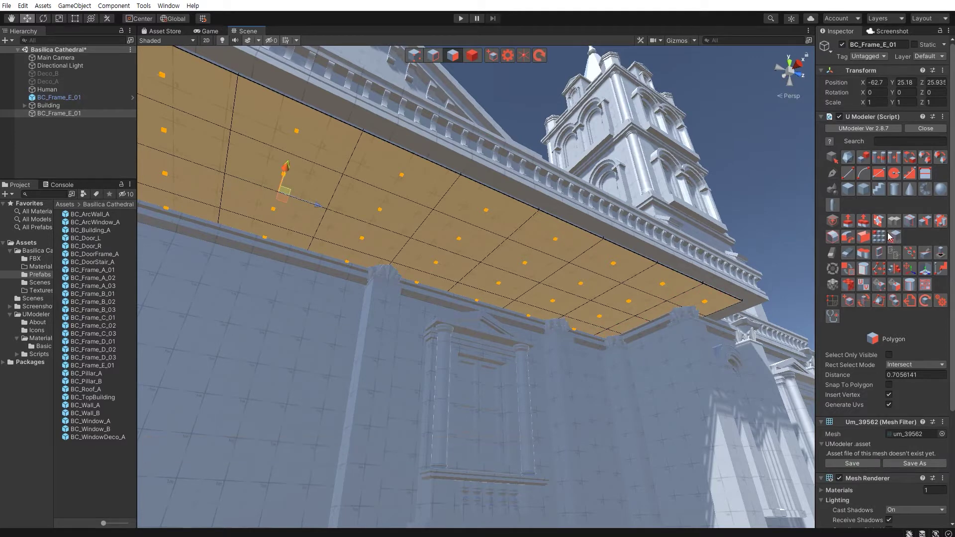
left_click(878, 221)
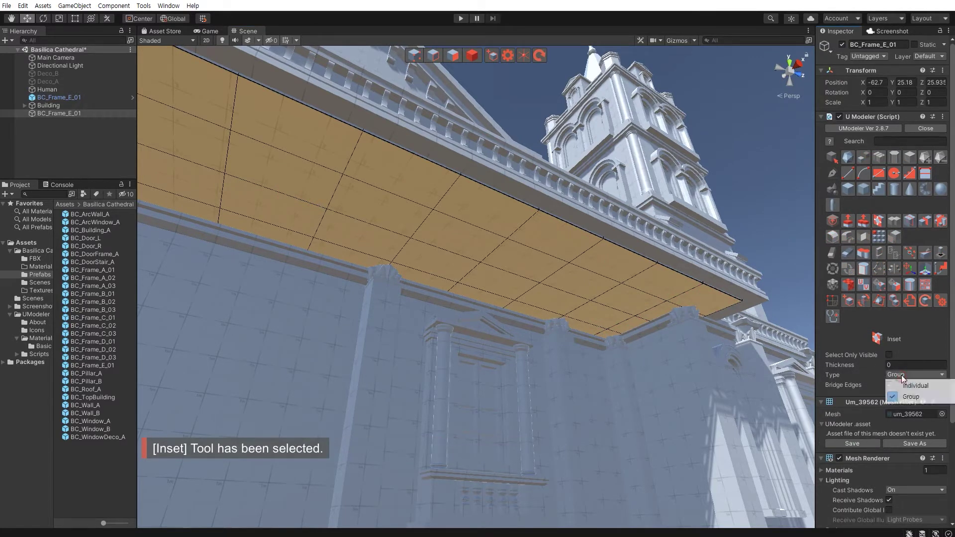
- Inset the ceiling panels individually with thickness 0.18 and confirm
left_click(905, 385)
left_click_drag(887, 367, 889, 365)
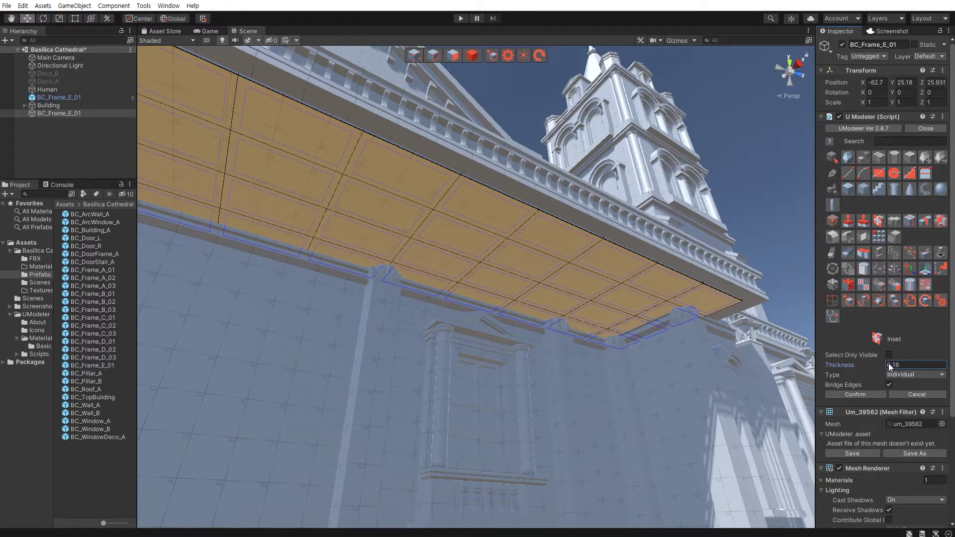
left_click(854, 393)
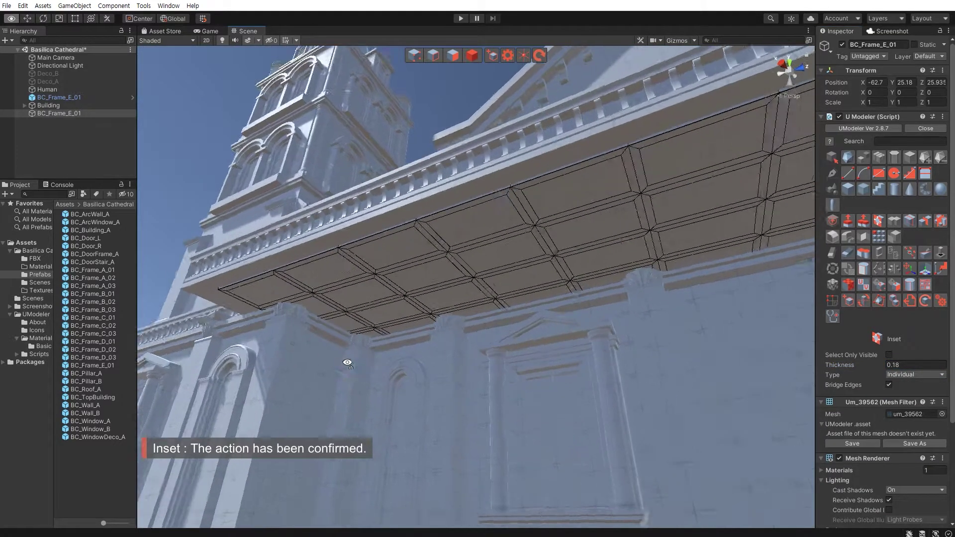
- Begin selecting the inner inset faces of the ceiling panels
left_click_drag(467, 352, 315, 347, "alt")
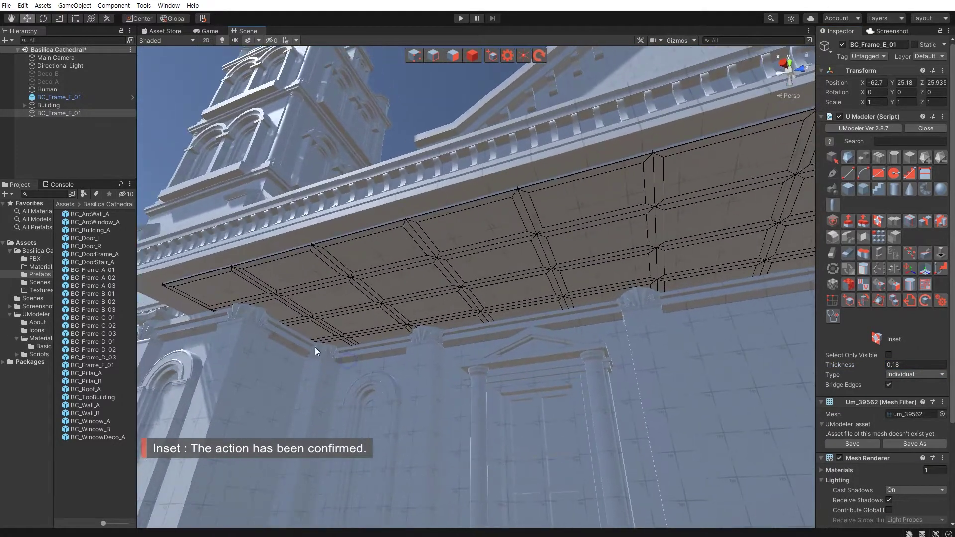
key("shift+3")
left_click(222, 298)
left_click(222, 299)
- Add all remaining inner panel faces across the ceiling grid to the selection
left_click(291, 273, "ctrl")
left_click(375, 252, "ctrl")
left_click(494, 223, "ctrl")
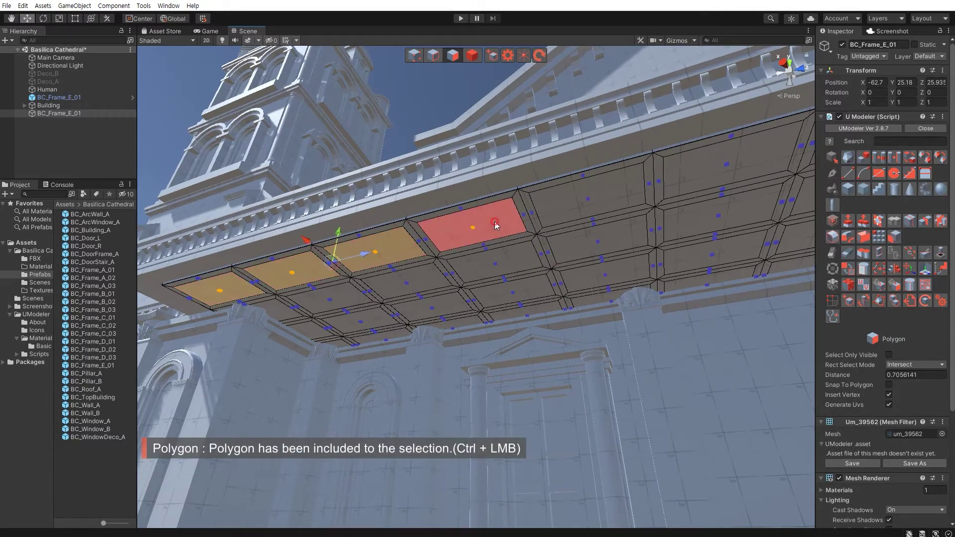
left_click(571, 206, "ctrl")
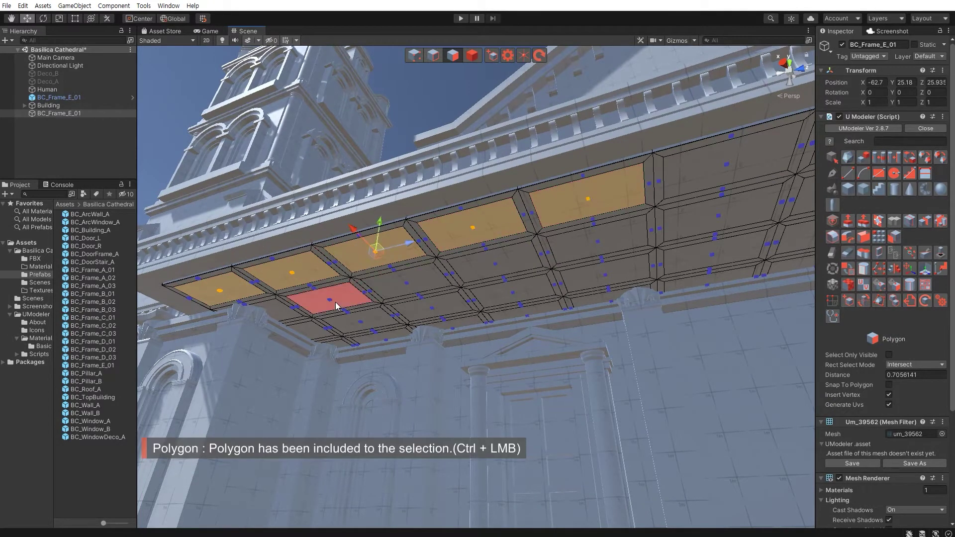
left_click(336, 302, "ctrl")
left_click(282, 316, "ctrl")
left_click(311, 328, "ctrl")
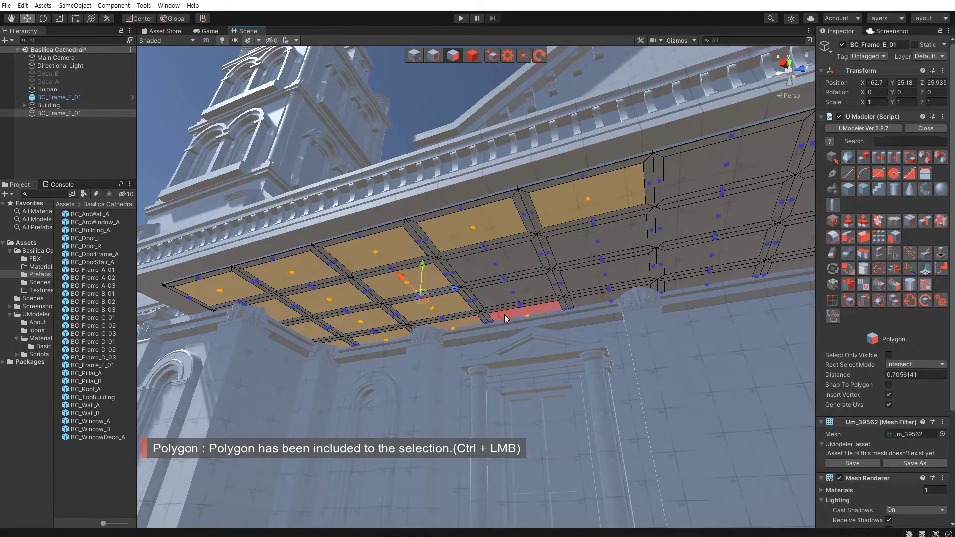
right_click_drag(467, 269, 402, 279)
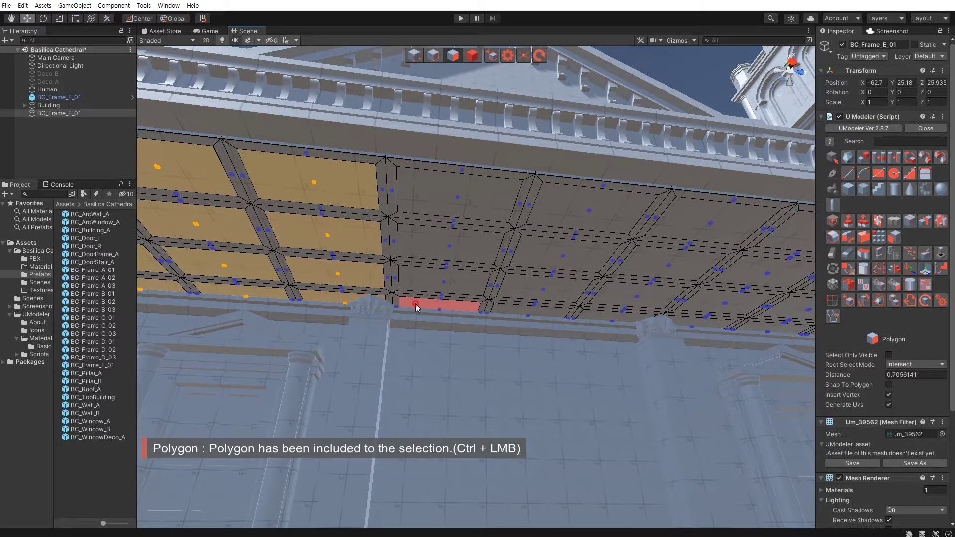
left_click(434, 205, "ctrl")
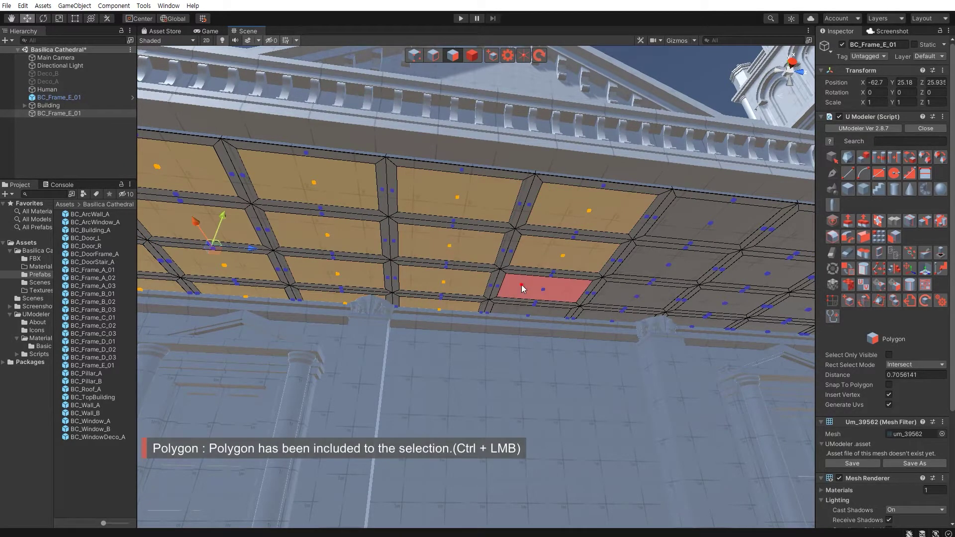
mouse_move(580, 330)
right_mouse_down()
mouse_move(477, 312)
mouse_move(431, 188)
right_mouse_up()
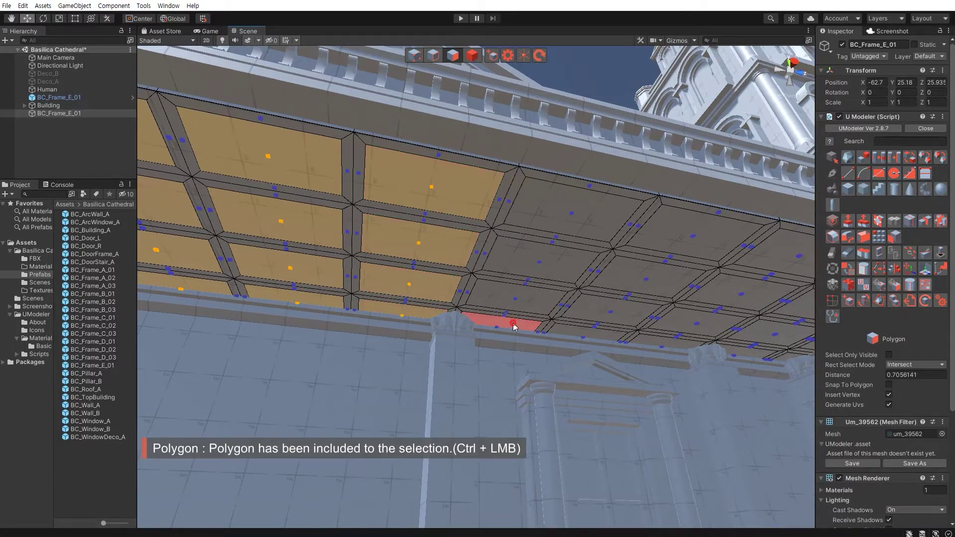
middle_click_drag(576, 207, 392, 312)
left_click(392, 304, "ctrl")
left_click(394, 271, "ctrl")
left_click(396, 234, "ctrl")
left_click(411, 184, "ctrl")
left_click(501, 199, "ctrl")
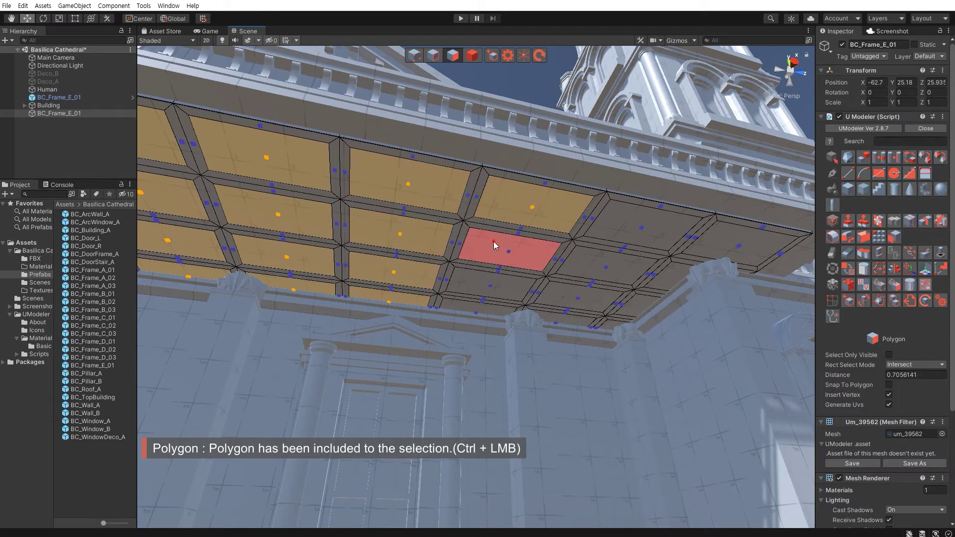
left_click(494, 240, "ctrl")
left_click(490, 284, "ctrl")
left_click(476, 311, "ctrl")
left_click(555, 321, "ctrl")
left_click(577, 298, "ctrl")
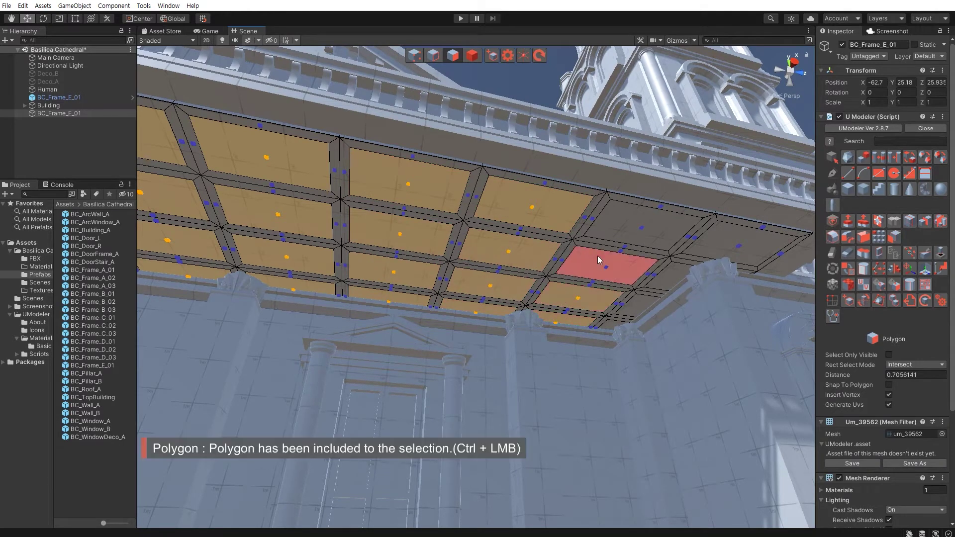
left_click(598, 256, "ctrl")
left_click(637, 227, "ctrl")
left_click(732, 246, "ctrl")
left_click(669, 276, "ctrl")
left_click(635, 309, "ctrl")
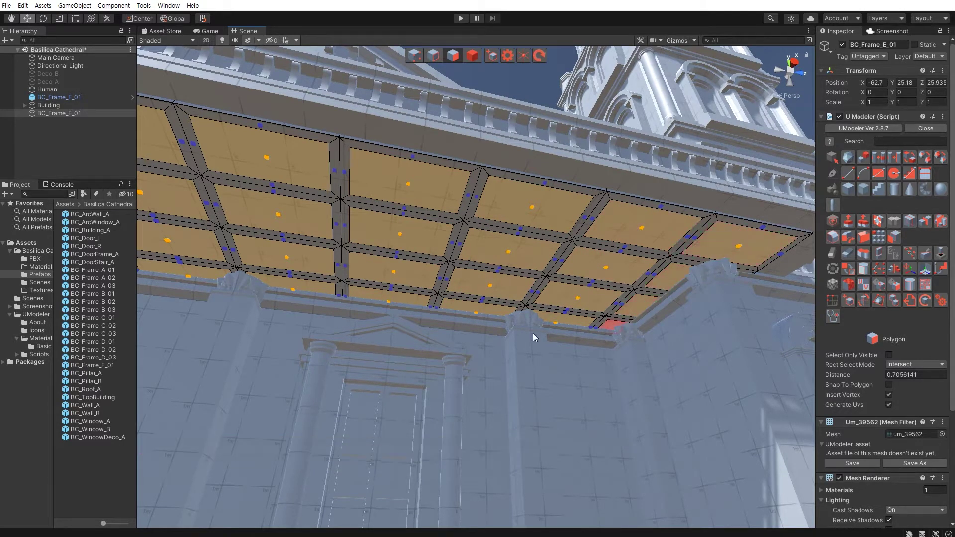
left_click_drag(533, 333, 419, 258, "alt")
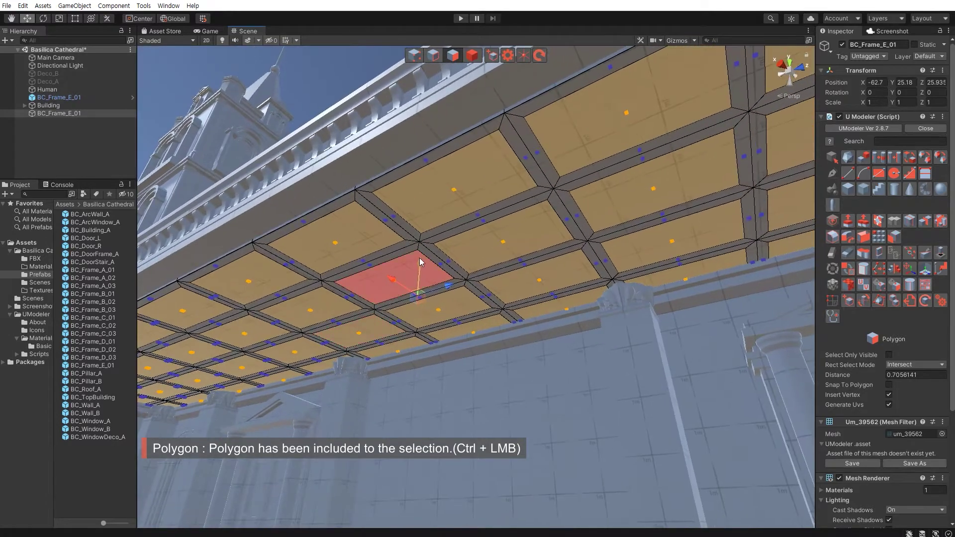
- Extrude the selected panels upward into coffers, then return to Object mode
left_click_drag(419, 264, 422, 261, "shift")
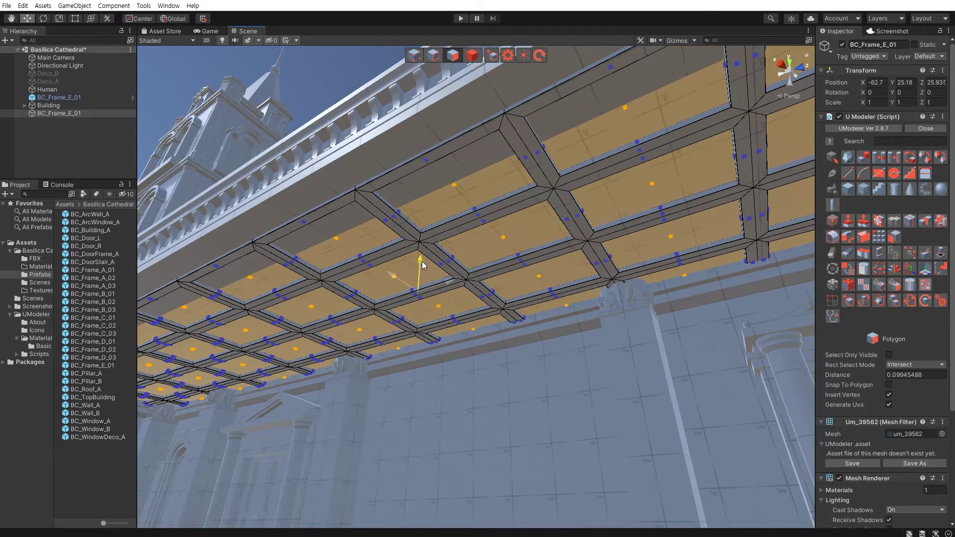
key("Escape")
key("Escape")
mouse_move(440, 344)
left_mouse_down("alt")
mouse_move(467, 273)
mouse_move(447, 342)
mouse_move(428, 305)
left_mouse_up("alt")
key("Escape")
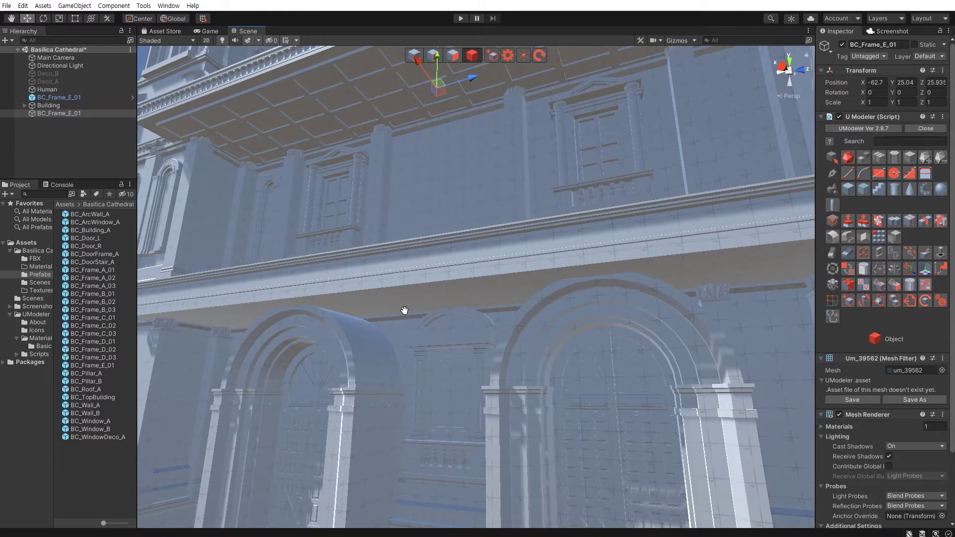
- Select BC_Frame_E_01 and switch to edge editing
middle_click_drag(404, 311, 399, 303)
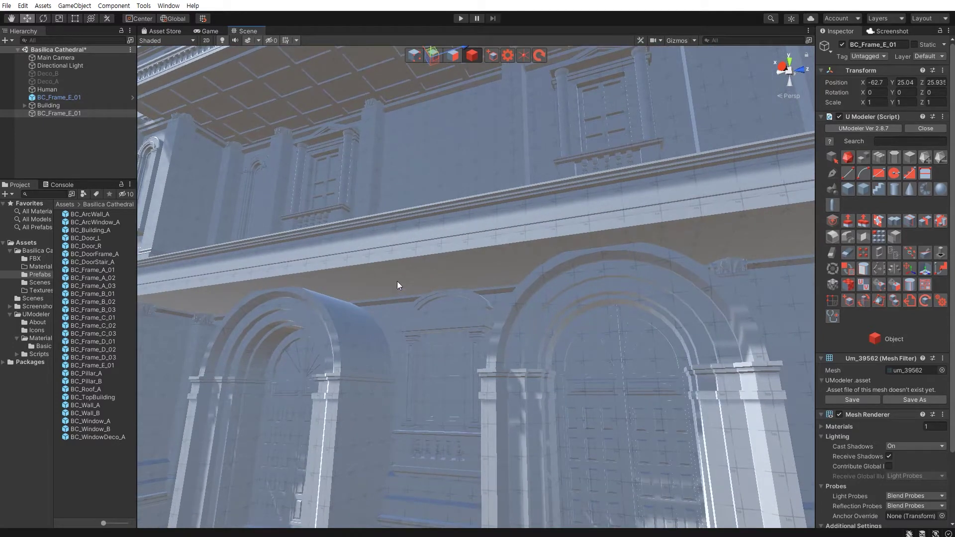
left_click(397, 288)
mouse_move(394, 276)
left_mouse_down("alt")
mouse_move(433, 304)
mouse_move(479, 288)
mouse_move(430, 297)
mouse_move(412, 270)
mouse_move(465, 288)
left_mouse_up("alt")
key("shift+2")
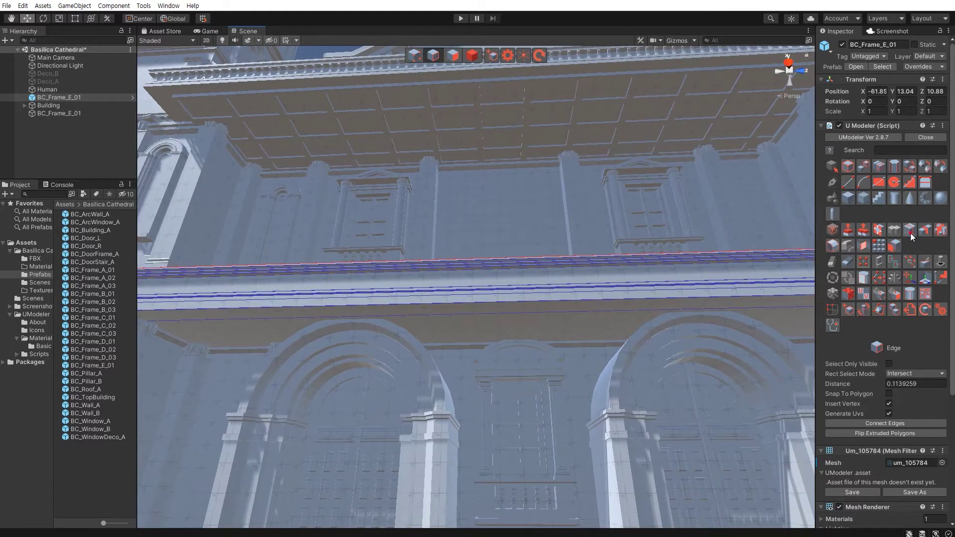
- Loop-slice the lower ledge underside crosswise with 12 cuts
left_click(911, 233)
scroll(488, 312, "up", 6)
scroll(488, 312, "up", 7)
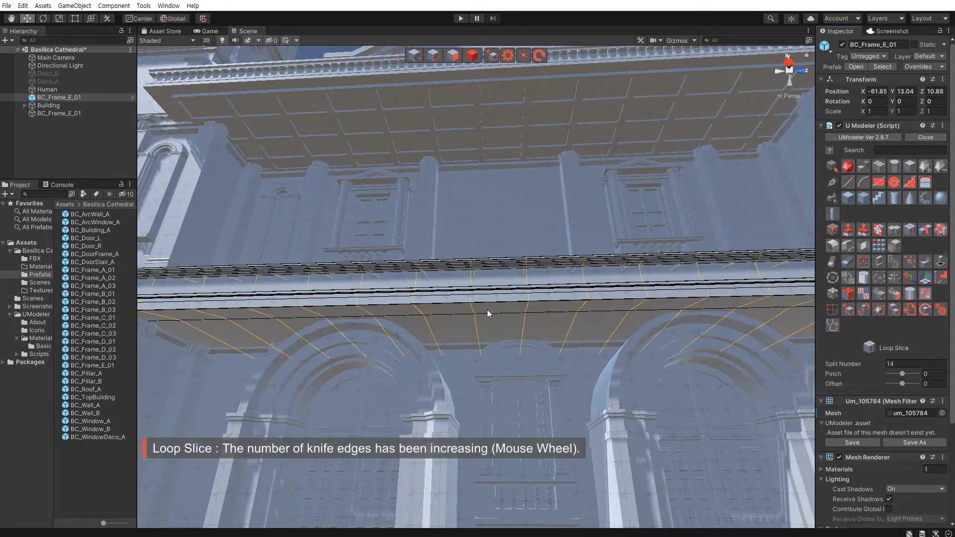
scroll(488, 310, "down", 1)
scroll(488, 309, "down", 1)
left_click_drag(487, 310, 427, 297, "alt")
scroll(427, 296, "down", 1)
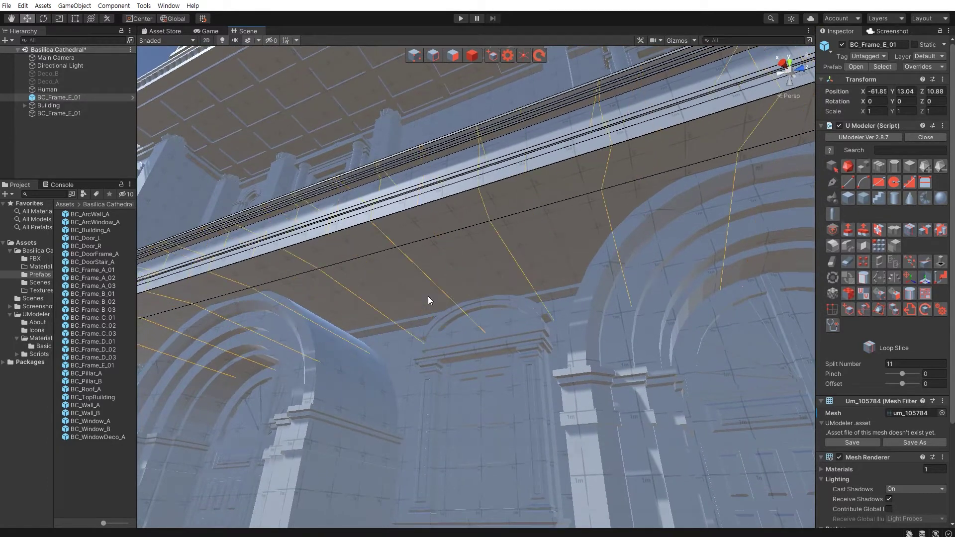
scroll(428, 297, "up", 1)
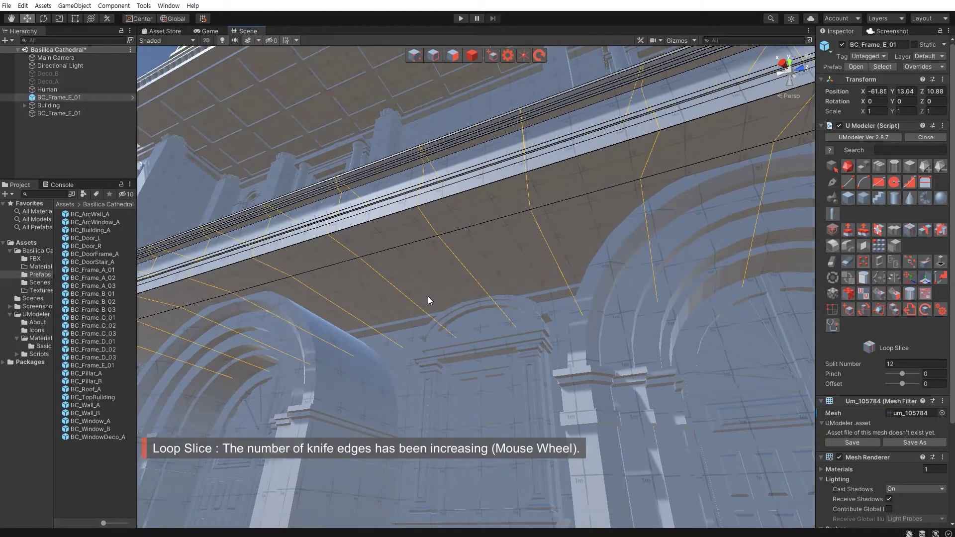
left_click(428, 297)
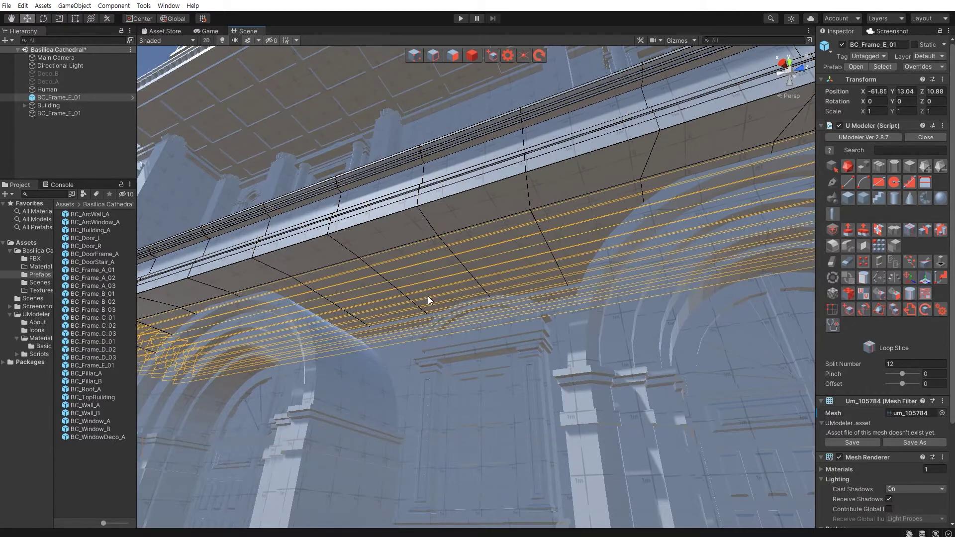
- Set the split number to 3 for lengthwise cuts beneath the ledge
scroll(428, 297, "down", 6)
scroll(428, 296, "down", 5)
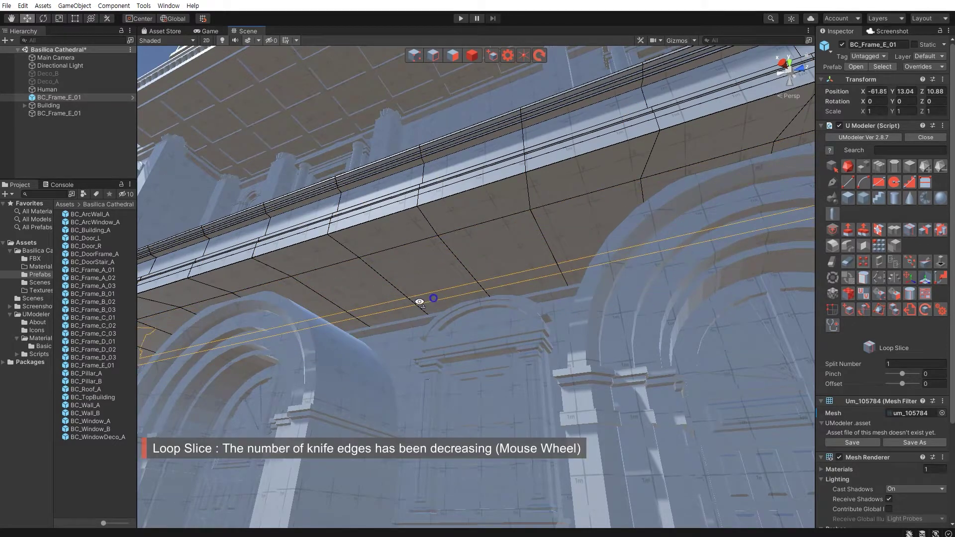
left_click_drag(428, 296, 411, 295, "alt")
scroll(408, 295, "up", 2)
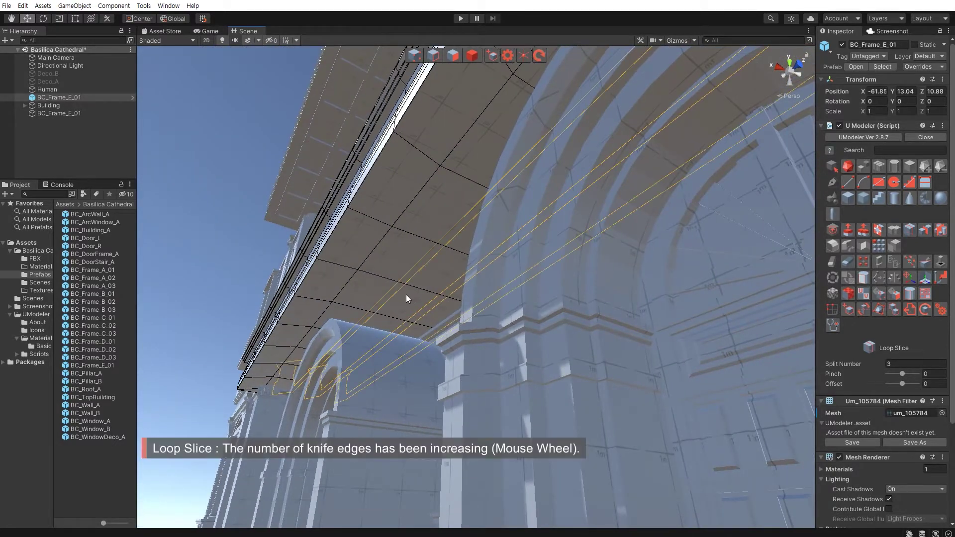
mouse_move(404, 295)
left_mouse_down("alt")
mouse_move(489, 300)
mouse_move(309, 343)
left_mouse_up("alt")
key("shift+3")
- Select all the underside panels of the lower ledge
left_click(298, 338)
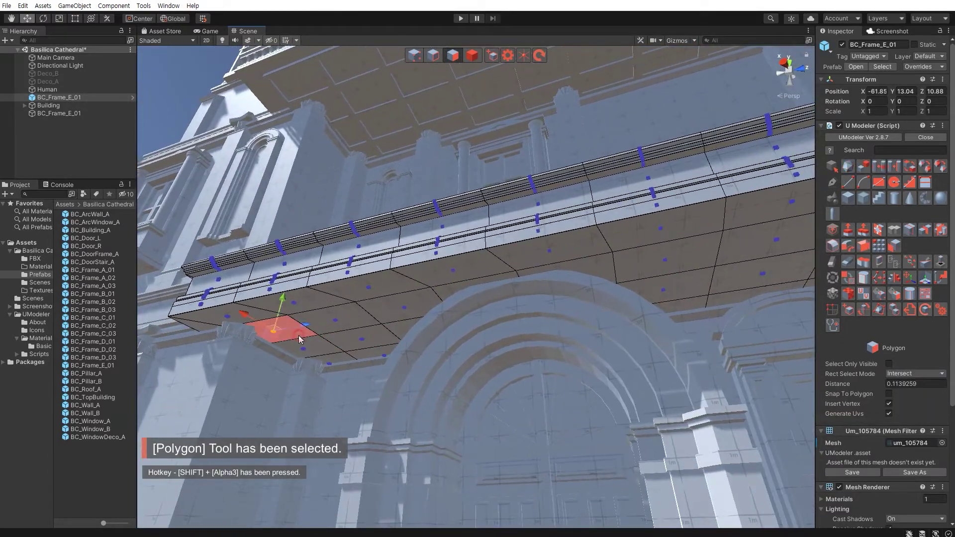
left_click(346, 322, "ctrl")
left_click(389, 313, "ctrl")
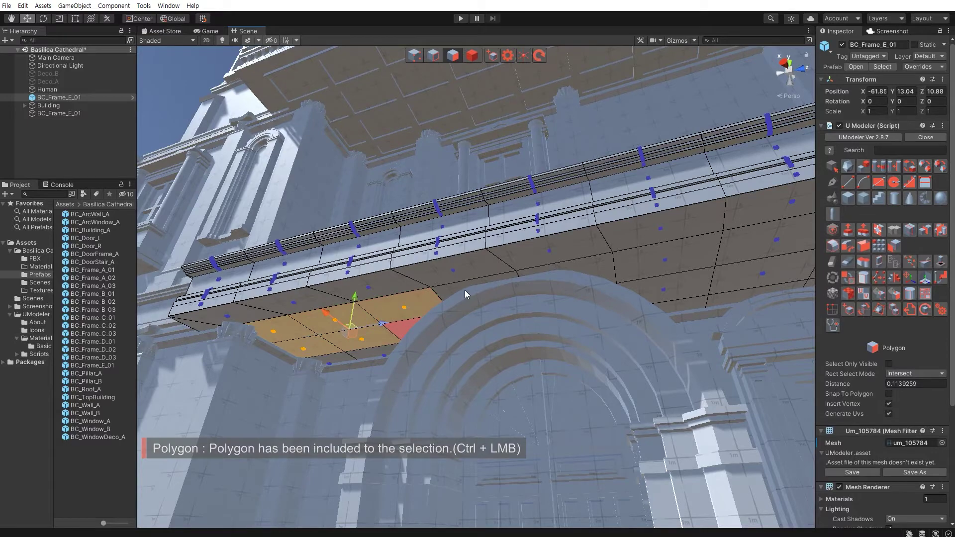
left_click_drag(439, 309, 463, 289, "alt")
scroll(478, 268, "up", 10)
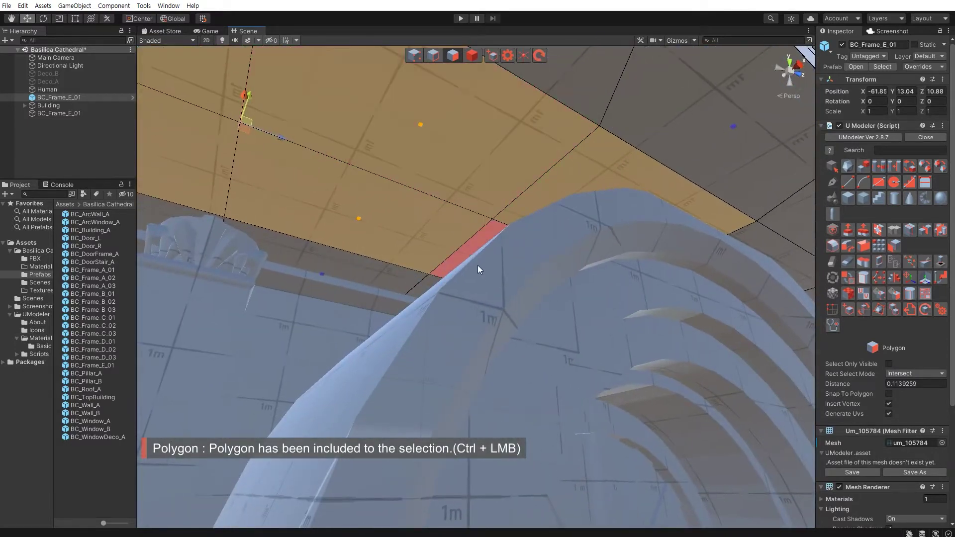
left_click_drag(566, 313, 438, 315, "alt")
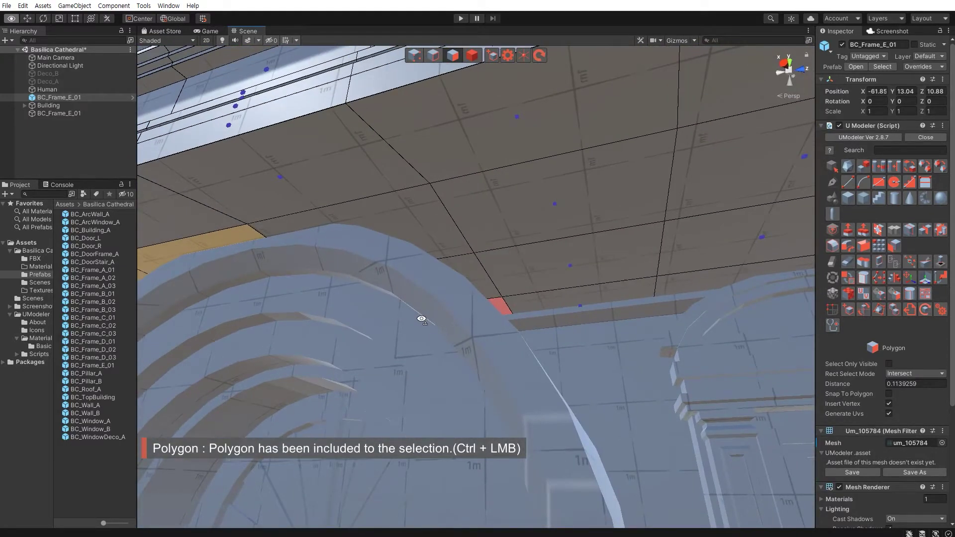
left_click(438, 241, "ctrl")
left_click(504, 217, "ctrl")
left_click_drag(504, 216, 422, 272, "alt")
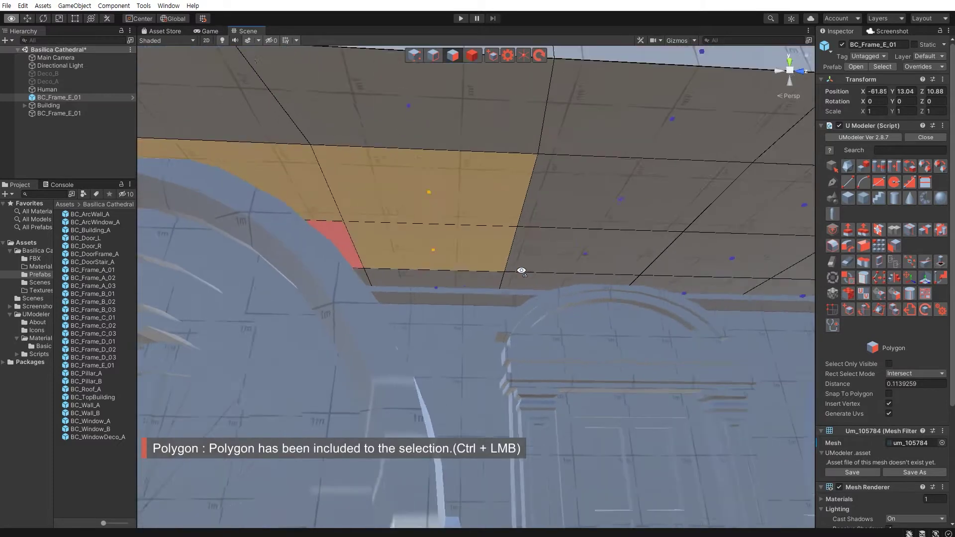
left_click(422, 272, "ctrl")
left_click(404, 231, "ctrl")
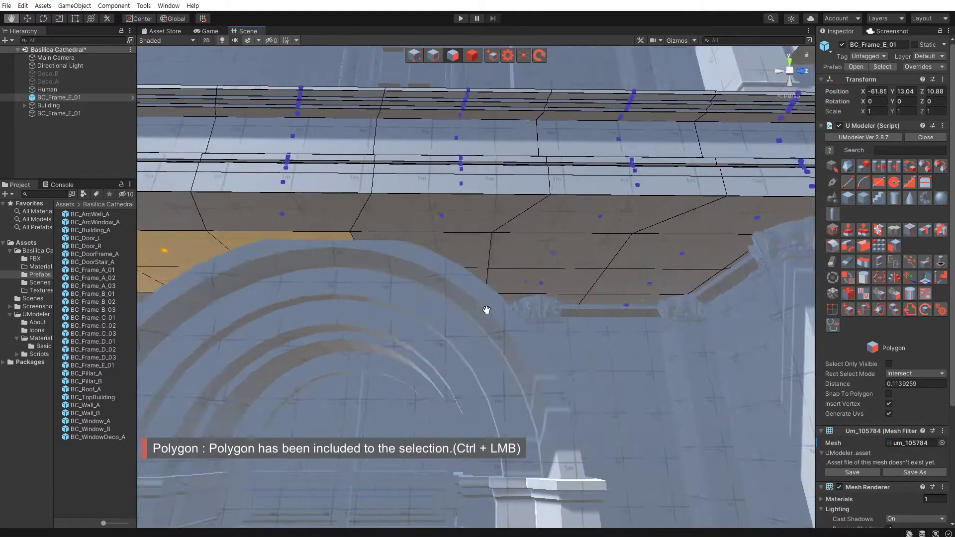
left_click_drag(677, 248, 373, 255, "alt")
left_click(373, 255, "ctrl")
left_click(443, 287, "ctrl")
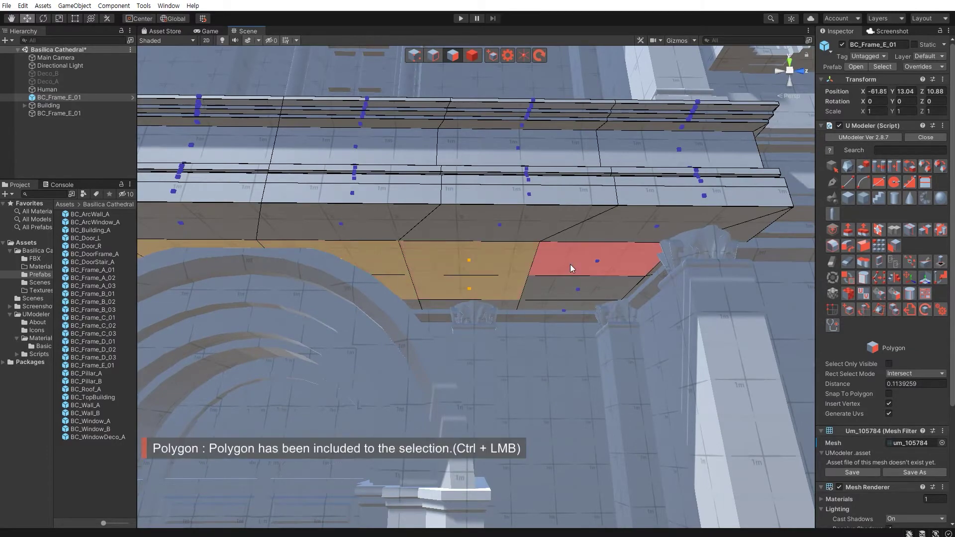
left_click(557, 288, "ctrl")
- Inset the selected ledge panels with thickness 0.09
left_click_drag(478, 324, 451, 319, "alt")
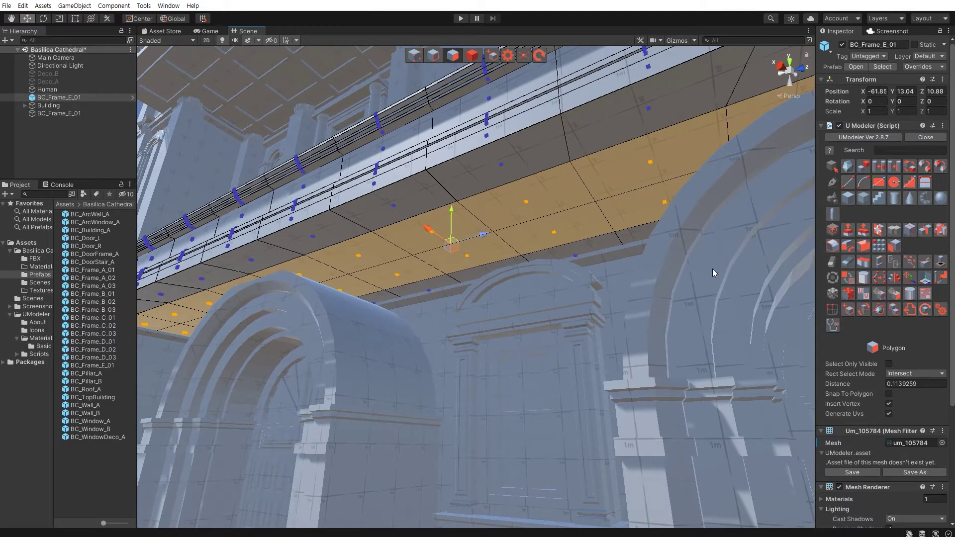
left_click(879, 232)
left_click_drag(881, 374, 887, 371)
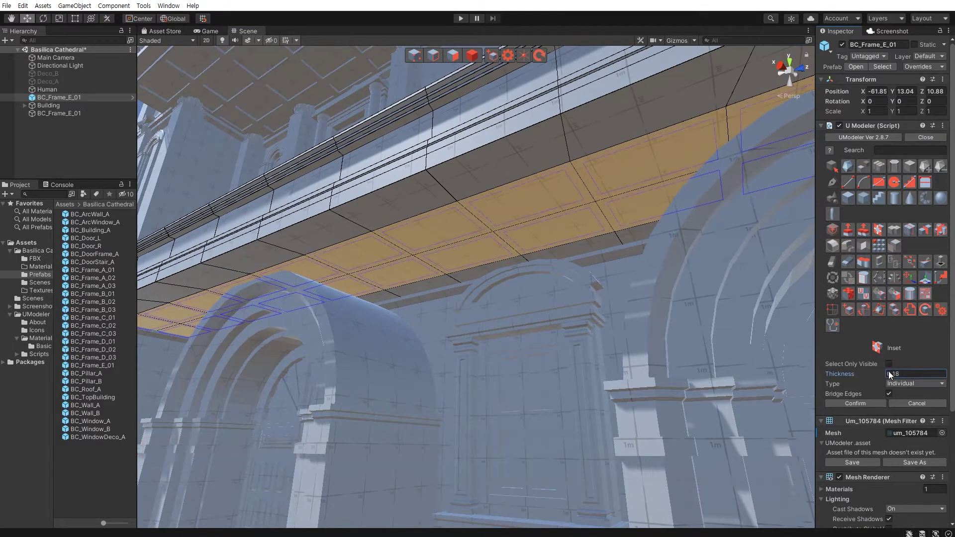
- Confirm the inset and select the first five underside faces of the lower ledge
key("Return")
left_click_drag(451, 391, 423, 344, "alt")
key("3")
left_click(385, 273)
left_click(430, 306, "ctrl")
left_click(517, 266, "ctrl")
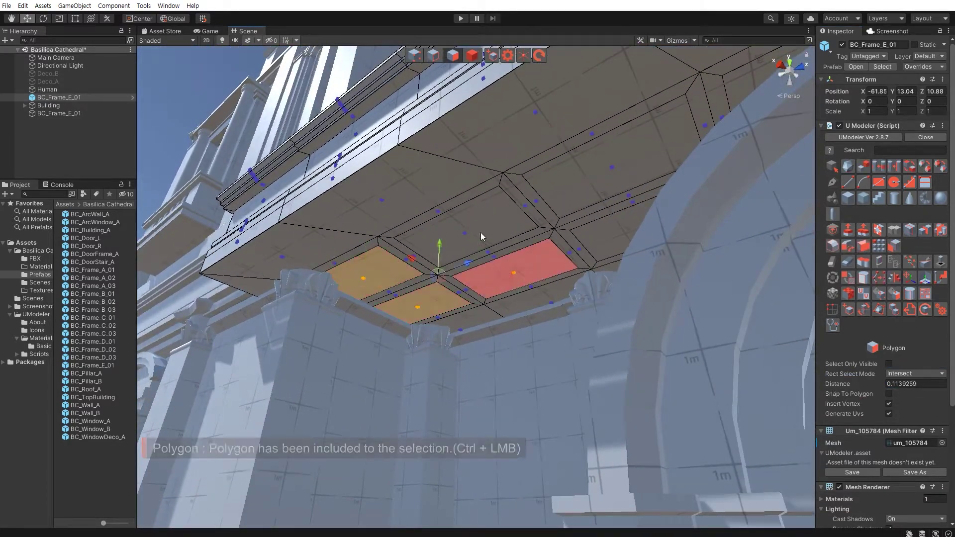
left_click(480, 232, "ctrl")
left_click(603, 182, "ctrl")
mouse_move(605, 232)
left_mouse_down("alt")
mouse_move(619, 250)
mouse_move(563, 255)
left_mouse_up("alt")
mouse_move(532, 284)
left_mouse_down("alt")
mouse_move(627, 309)
mouse_move(571, 301)
left_mouse_up("alt")
- Add the remaining underside panels and the thin border face to the selection
left_click(428, 248, "ctrl")
left_click(478, 280, "ctrl")
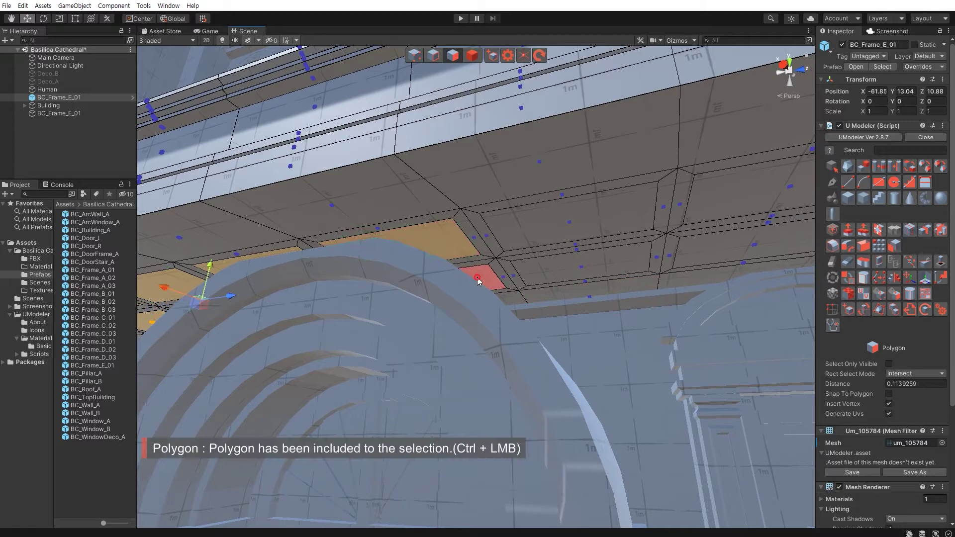
left_click_drag(478, 282, 533, 228, "alt")
left_click(534, 228, "ctrl")
mouse_move(520, 337)
left_mouse_down("alt")
mouse_move(428, 247)
mouse_move(562, 287)
left_mouse_up("alt")
left_click(524, 231, "ctrl")
left_click_drag(524, 231, 417, 288, "alt")
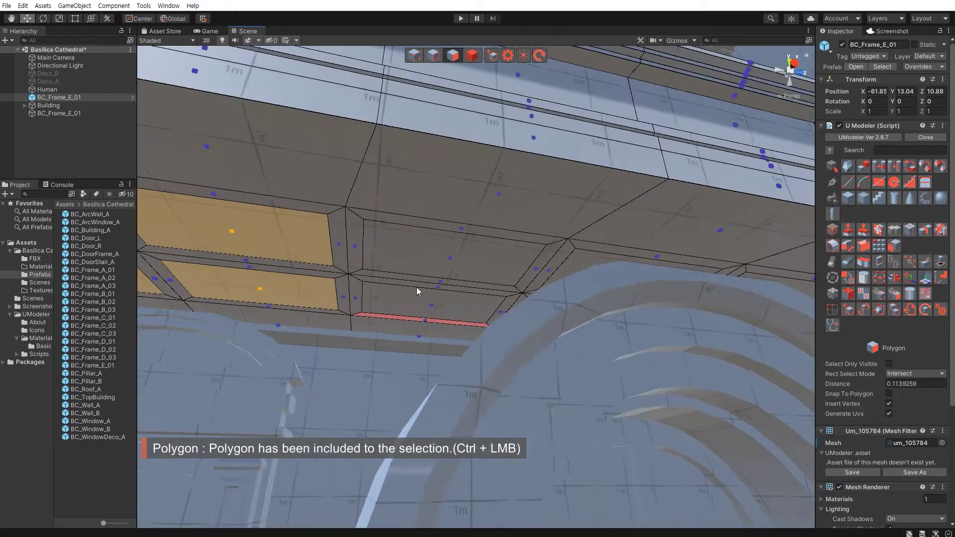
left_click(413, 298, "ctrl")
mouse_move(570, 262)
left_mouse_down("alt")
mouse_move(524, 340)
mouse_move(372, 276)
left_mouse_up("alt")
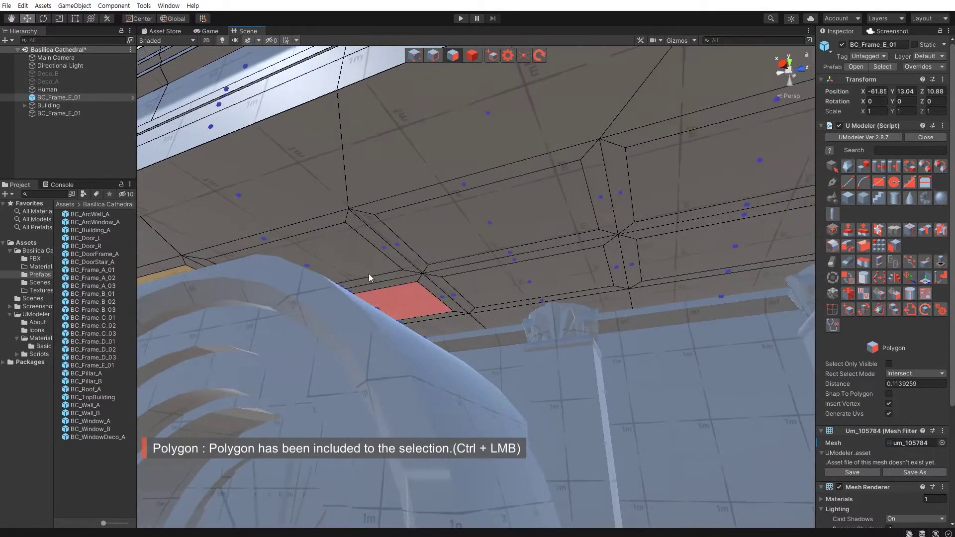
left_click(467, 243, "ctrl")
mouse_move(467, 244)
left_mouse_down("alt")
mouse_move(342, 344)
mouse_move(453, 194)
left_mouse_up("alt")
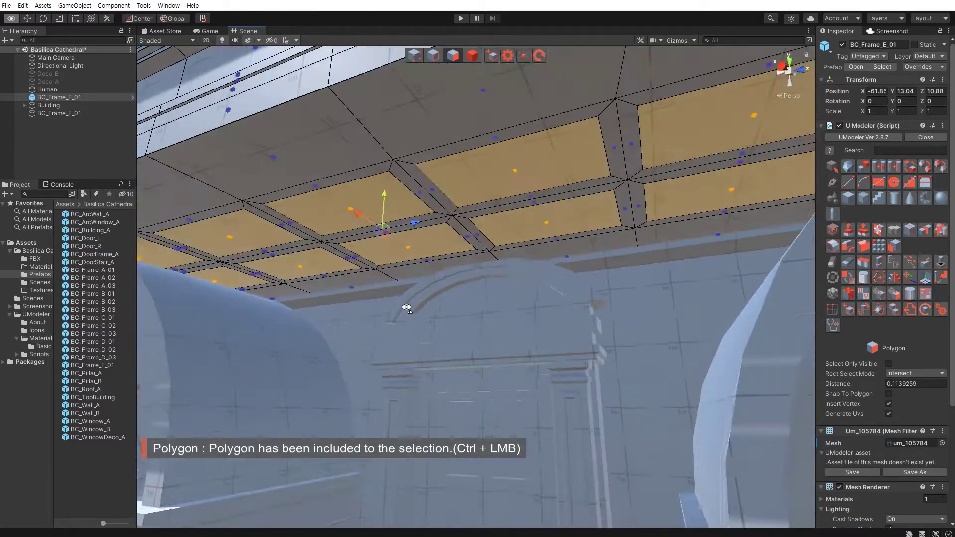
- Extrude the selected ceiling panels upward into recessed coffers, then deselect the frame
left_click_drag(440, 196, 443, 189, "shift")
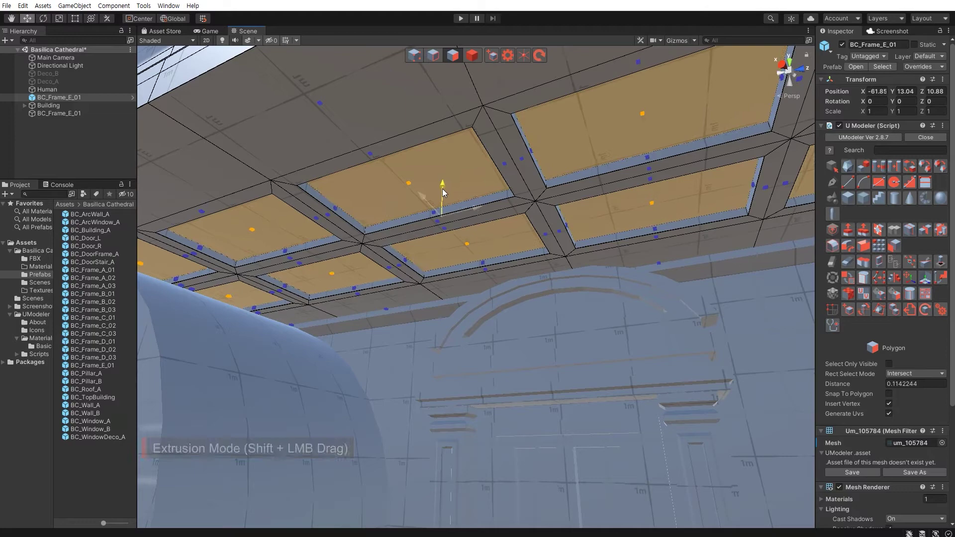
left_click(389, 263)
mouse_move(389, 263)
left_mouse_down("alt")
mouse_move(413, 279)
mouse_move(459, 257)
mouse_move(609, 339)
mouse_move(437, 352)
mouse_move(465, 273)
left_mouse_up("alt")
- In Object mode, lower the arched gable wall slightly along Y
left_click(465, 273)
key("Escape")
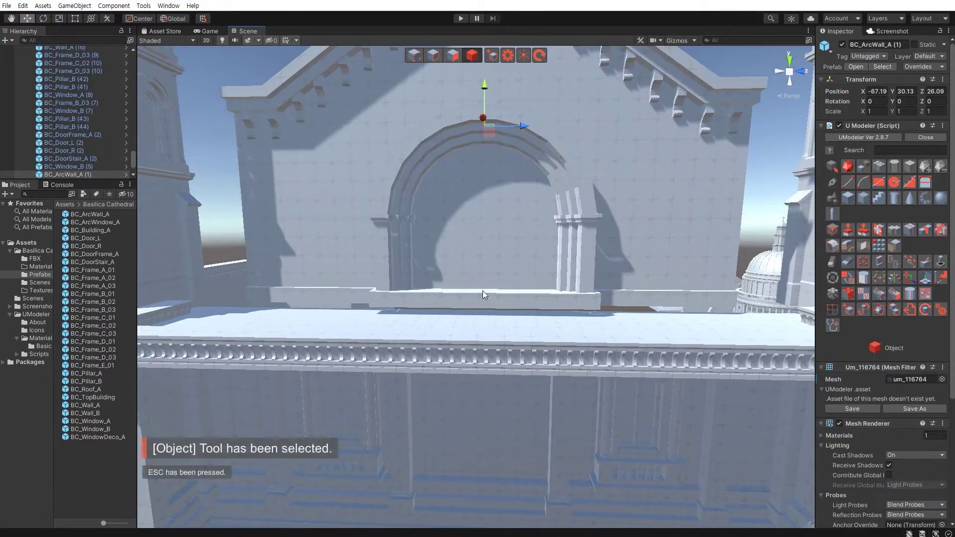
left_click(467, 273)
mouse_move(465, 251)
left_mouse_down("alt")
mouse_move(450, 303)
mouse_move(447, 238)
mouse_move(436, 251)
left_mouse_up("alt")
mouse_move(446, 206)
left_mouse_down()
mouse_move(427, 240)
mouse_move(406, 198)
mouse_move(424, 314)
mouse_move(375, 320)
mouse_move(421, 333)
mouse_move(443, 315)
mouse_move(478, 330)
mouse_move(435, 288)
left_mouse_up()
- Select the spare column BC_Pillar_A (1) and bring it over to the facade
left_click(503, 331)
mouse_move(435, 287)
middle_mouse_down()
mouse_move(542, 296)
mouse_move(558, 266)
middle_mouse_up()
left_click(548, 230)
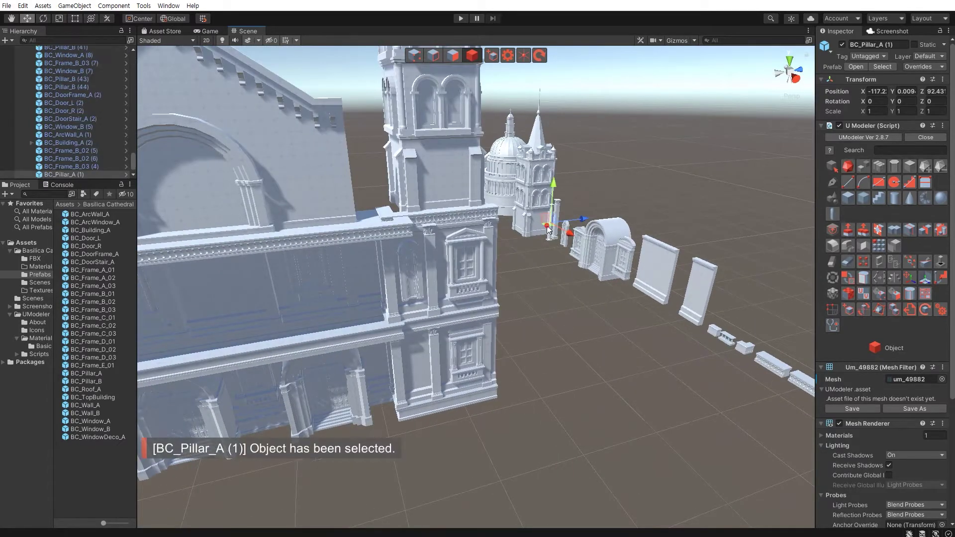
left_click_drag(330, 400, 309, 422)
key("f")
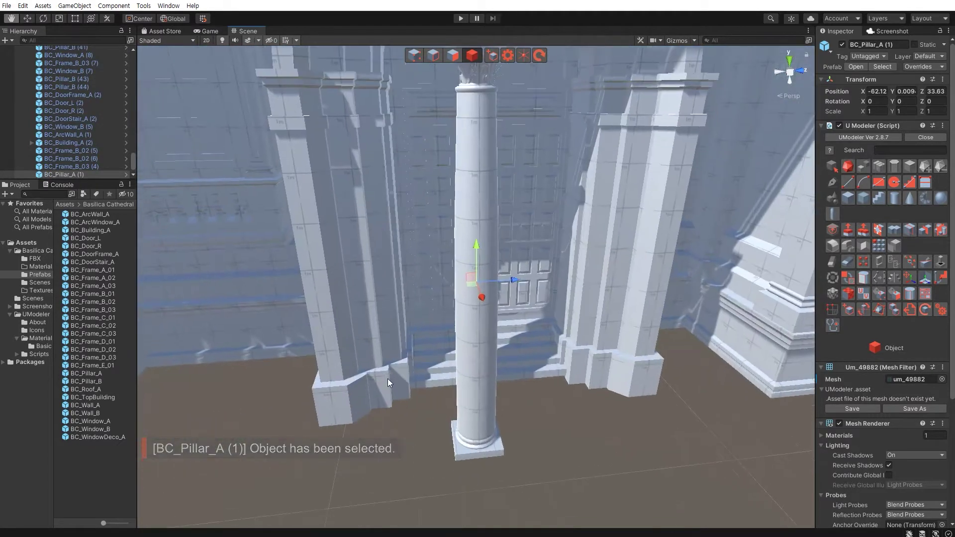
scroll(377, 336, "down", 5)
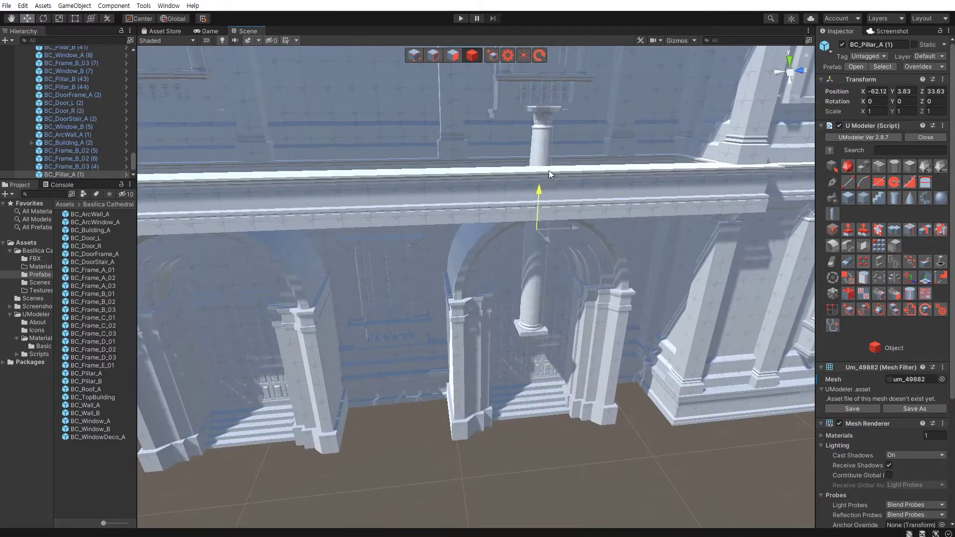
- Seat the column on the lower ledge at X -61.03, Y 15.06, Z 38.74
left_click_drag(533, 279, 485, 264)
middle_click_drag(486, 263, 498, 379)
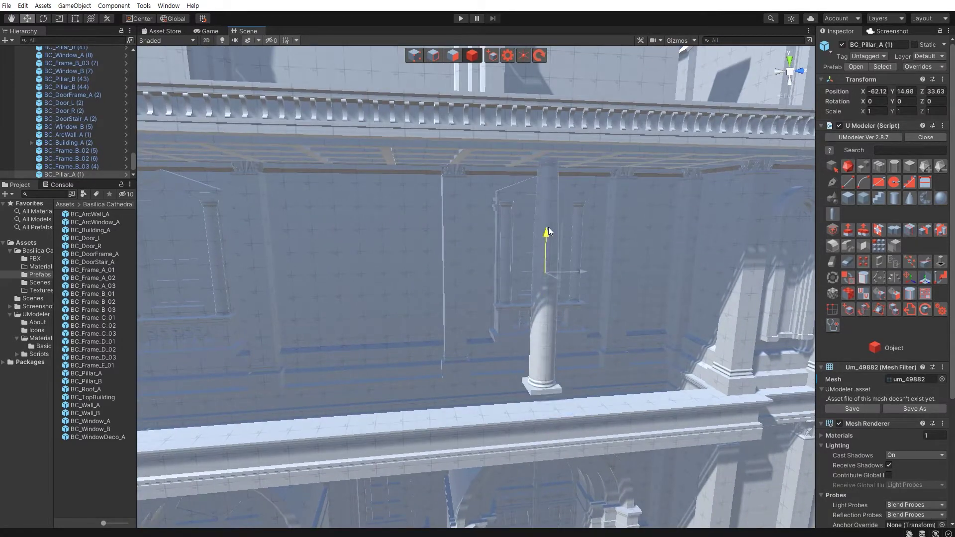
mouse_move(544, 254)
left_mouse_down()
mouse_move(537, 262)
mouse_move(572, 290)
left_mouse_up()
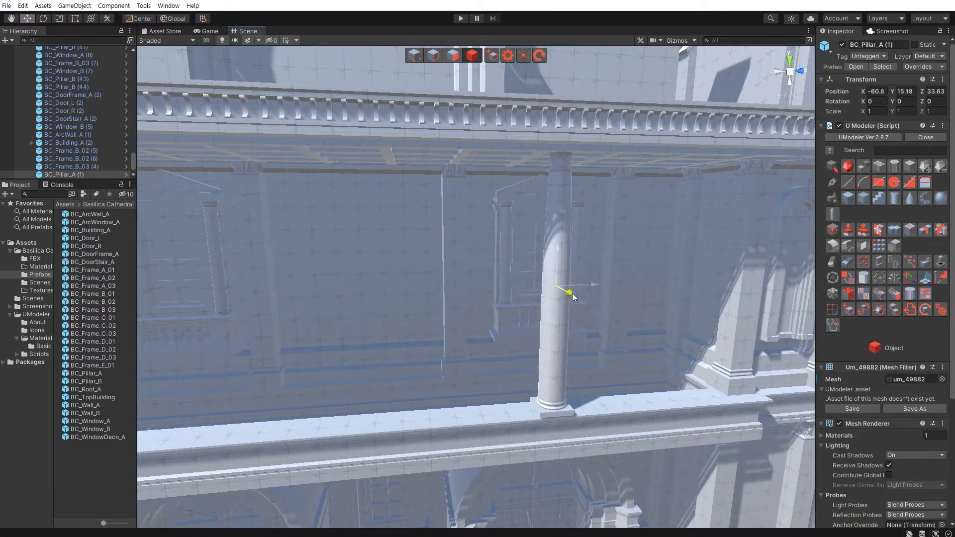
left_click_drag(449, 326, 574, 311, "alt")
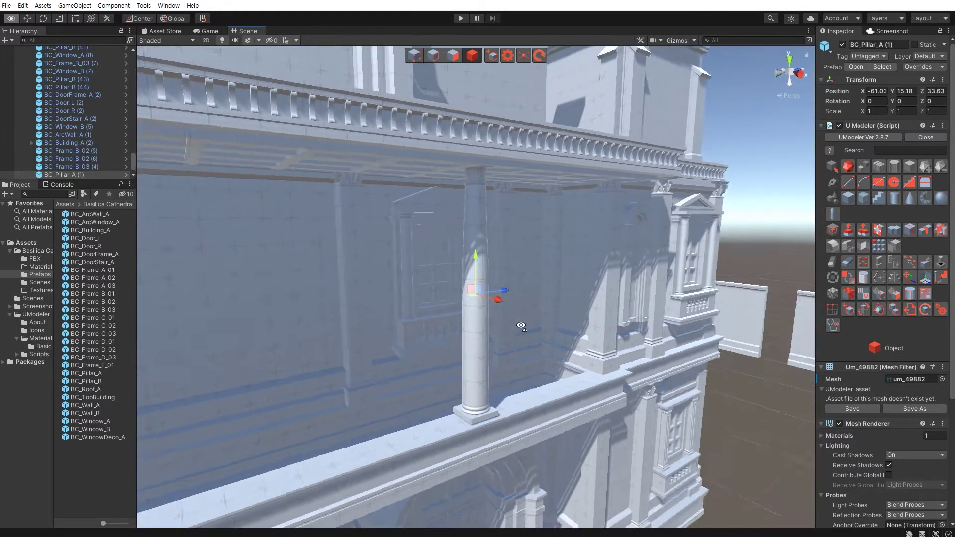
left_click_drag(565, 248, 565, 251)
mouse_move(614, 273)
left_mouse_down("alt")
mouse_move(426, 353)
mouse_move(490, 298)
mouse_move(568, 300)
mouse_move(602, 307)
mouse_move(476, 301)
mouse_move(607, 368)
left_mouse_up("alt")
left_click(477, 301)
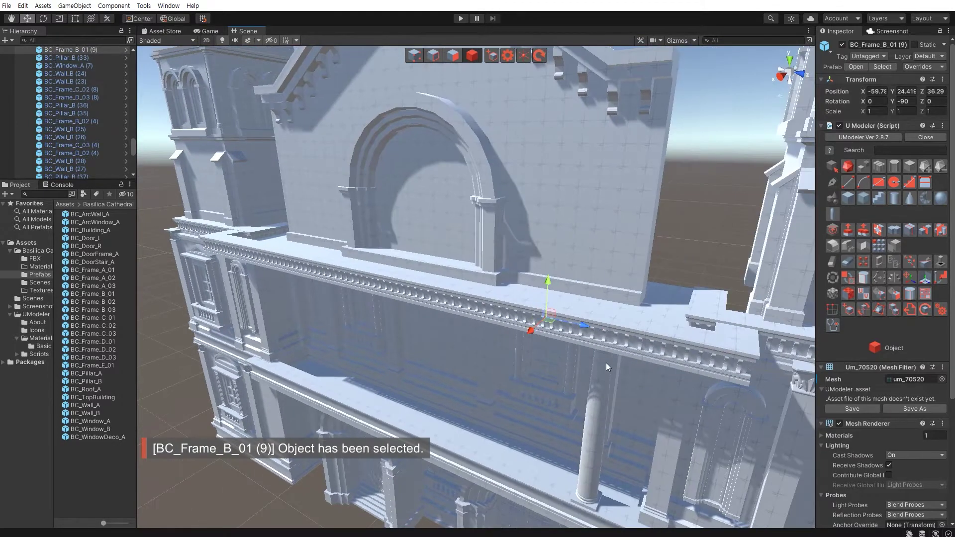
- Select four cornice pieces, try sliding them sideways, and undo the shift
left_click(716, 348, "shift")
left_click(565, 337, "shift")
left_click(312, 266, "shift")
left_click(229, 248, "shift")
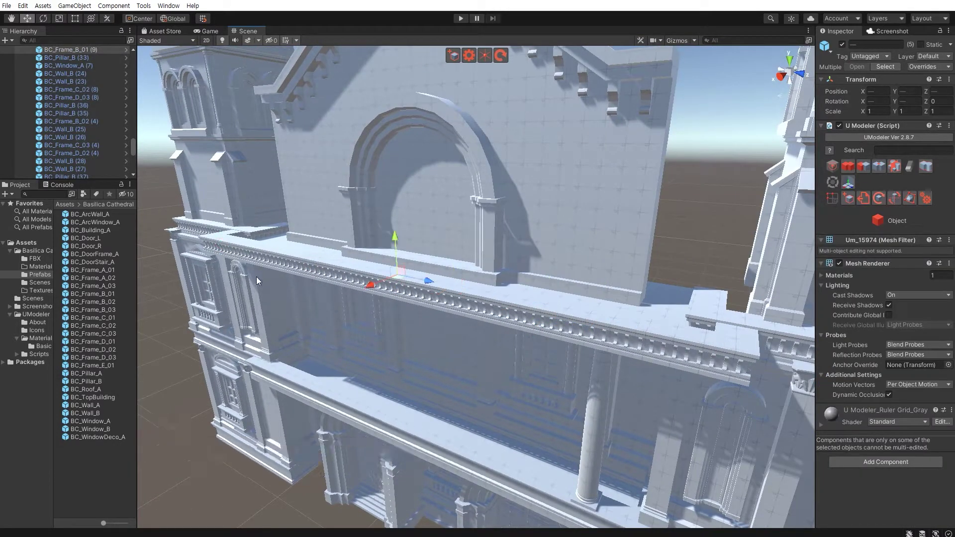
left_click_drag(370, 284, 375, 290)
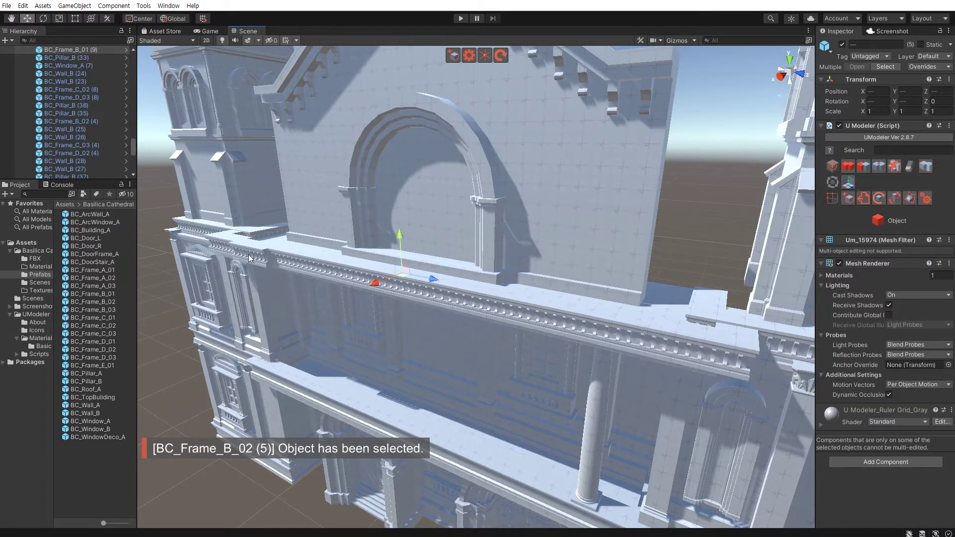
key("ctrl+z")
- Nudge the coffered soffit piece BC_Frame_E_01 along X to about -63.53
left_click(357, 306, "shift")
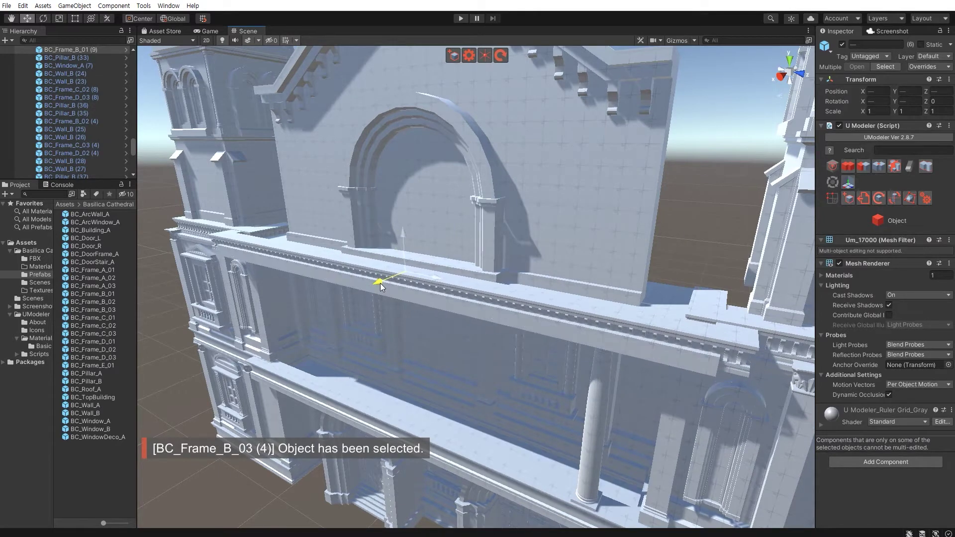
left_click(396, 291)
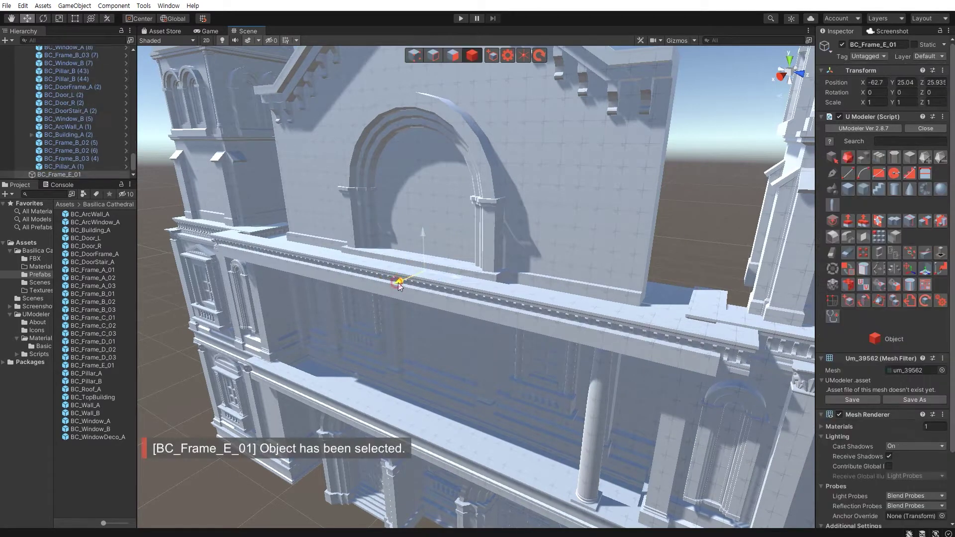
left_click_drag(399, 282, 403, 285)
mouse_move(403, 392)
left_mouse_down("alt")
mouse_move(373, 267)
mouse_move(435, 294)
mouse_move(420, 315)
mouse_move(381, 332)
mouse_move(390, 309)
mouse_move(399, 311)
mouse_move(388, 314)
left_mouse_up("alt")
- Slide column BC_Pillar_A (1) toward the end of the upper ledge
left_click(520, 409)
right_click_drag(443, 364, 404, 268)
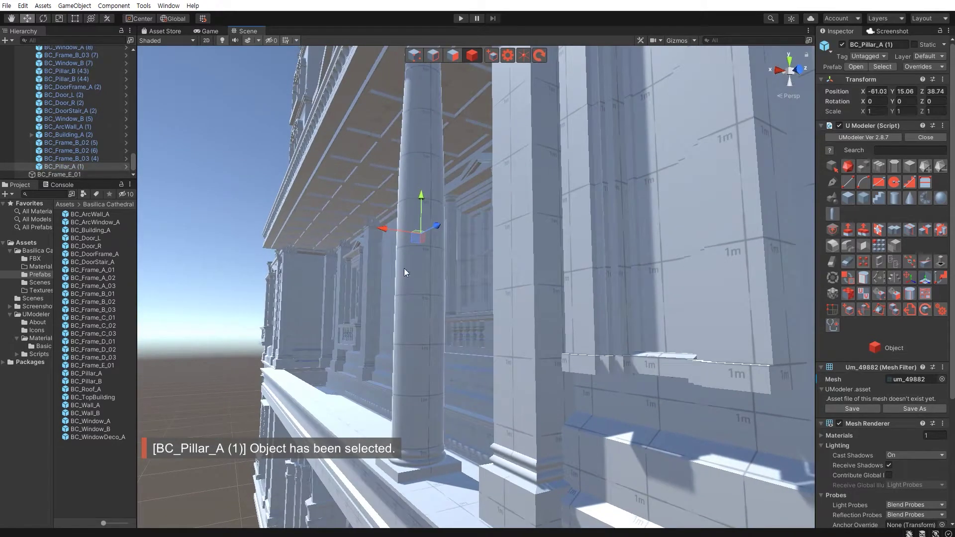
left_click_drag(381, 229, 381, 228)
mouse_move(380, 229)
right_mouse_down()
mouse_move(473, 306)
mouse_move(542, 338)
right_mouse_up()
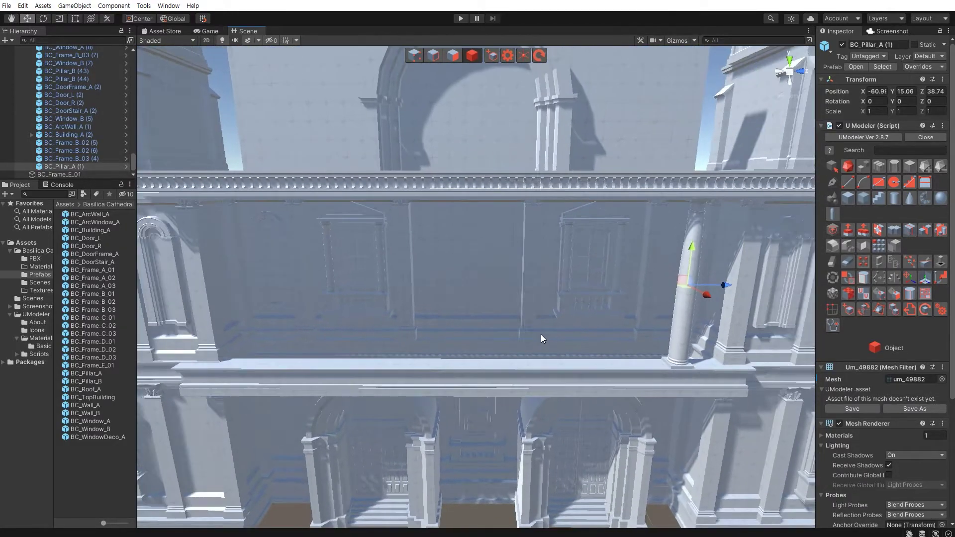
left_click_drag(723, 288, 711, 289)
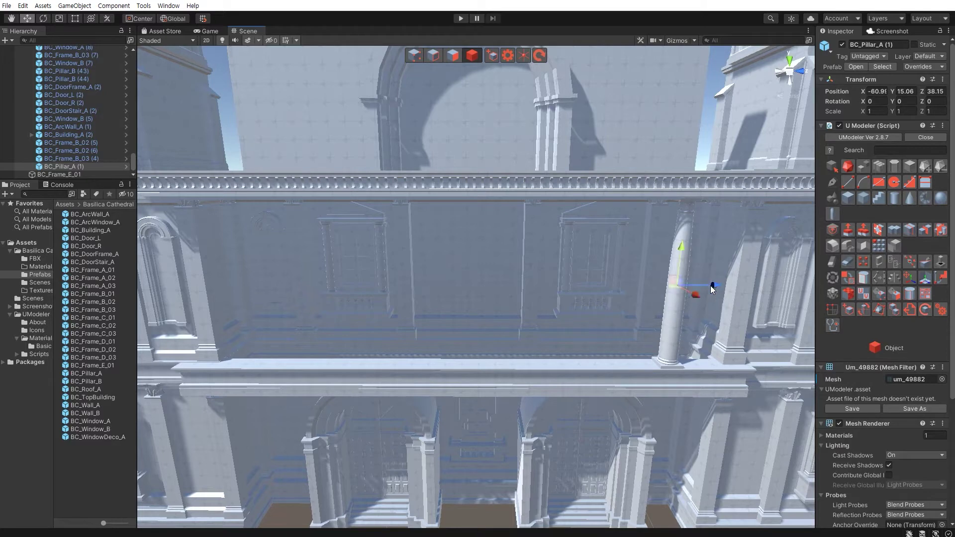
- Duplicate the column twice, placing copies (2) and (3) along the ledge
key("ctrl+d")
left_click_drag(710, 291, 341, 270)
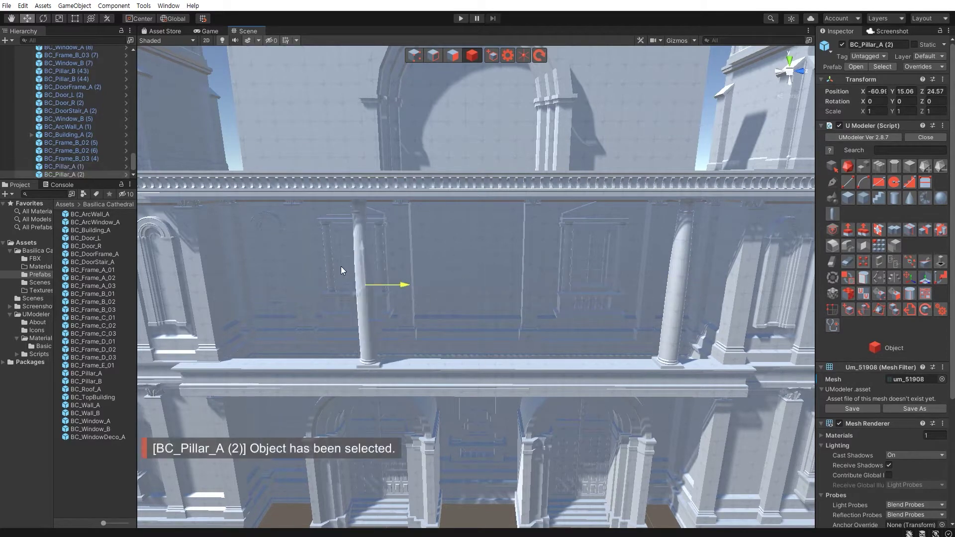
right_click_drag(339, 294, 362, 285)
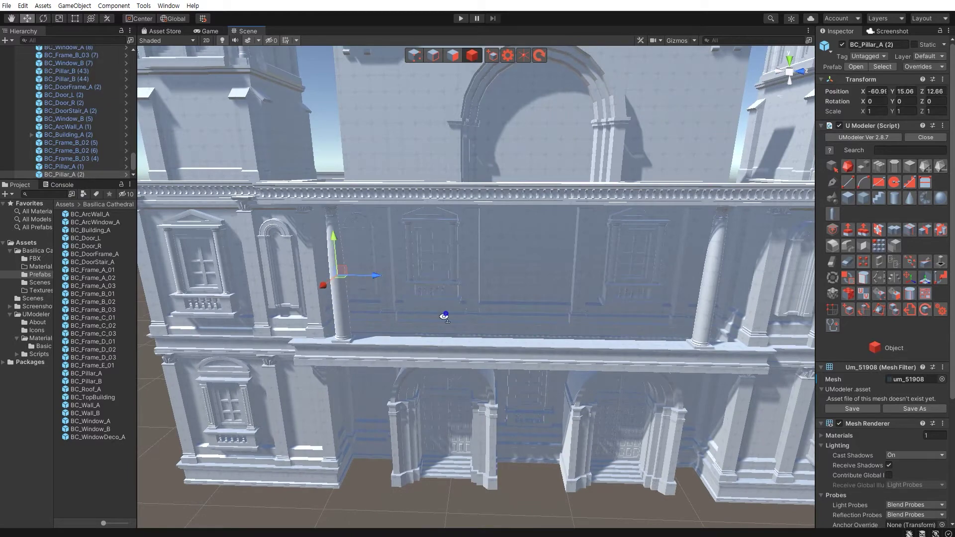
mouse_move(444, 317)
right_mouse_down()
mouse_move(448, 384)
mouse_move(448, 347)
mouse_move(434, 361)
right_mouse_up()
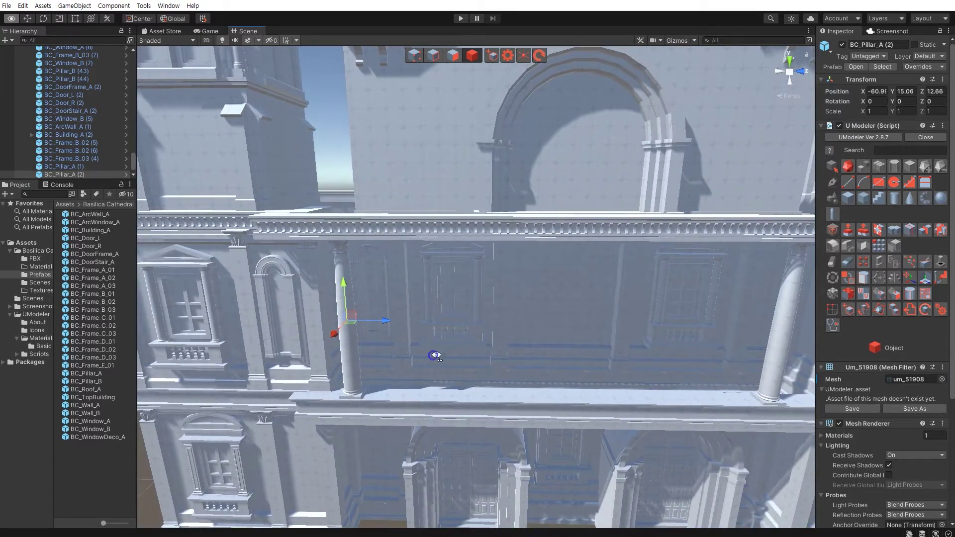
right_click_drag(434, 360, 365, 343)
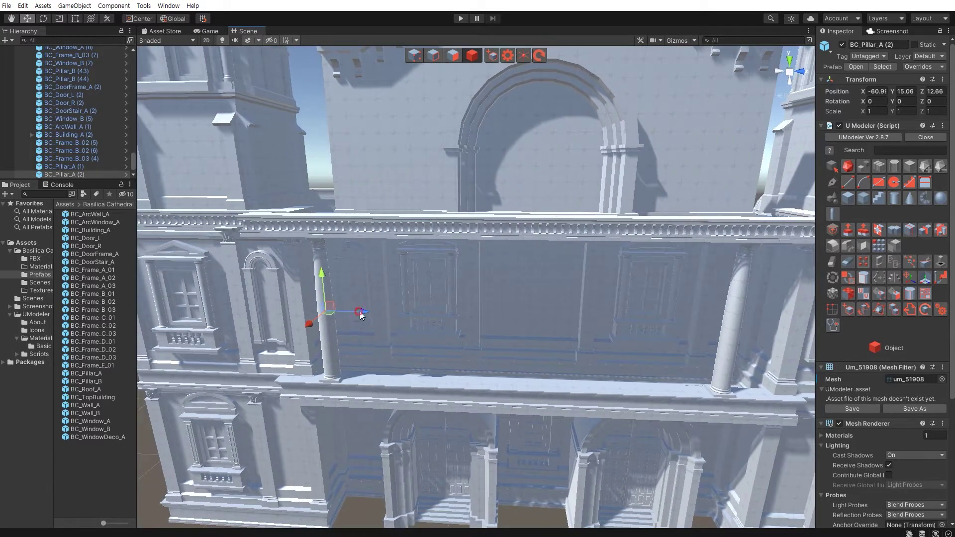
key("ctrl+d")
left_click_drag(360, 312, 571, 342)
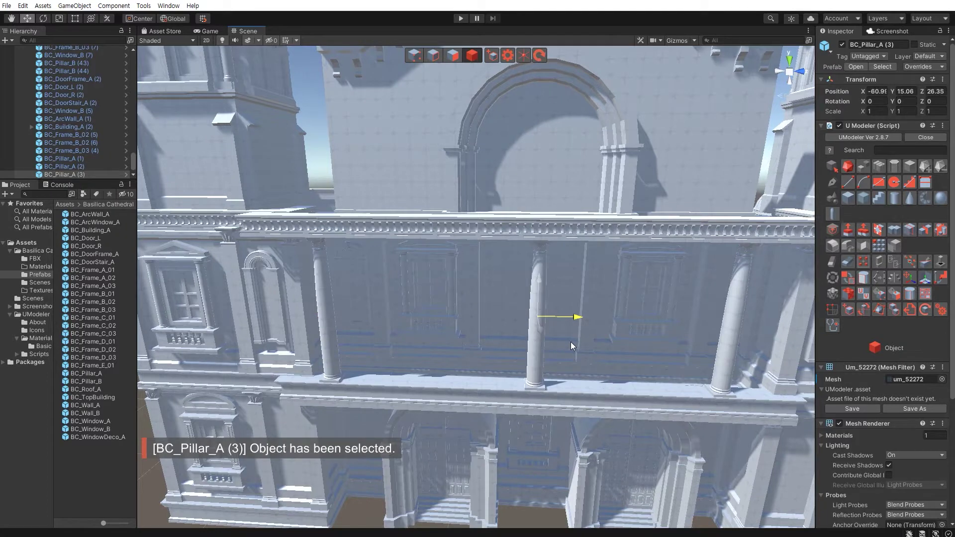
left_click_drag(571, 342, 571, 342)
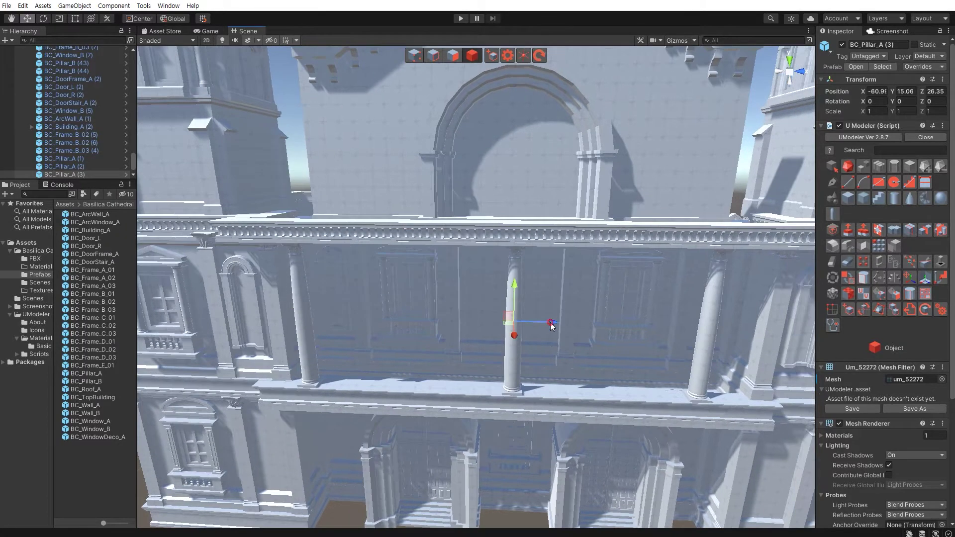
left_click_drag(551, 325, 440, 320)
- Add copies (4) and (5), spacing them along Z across the ledge
key("ctrl+d")
middle_click_drag(458, 332, 359, 324)
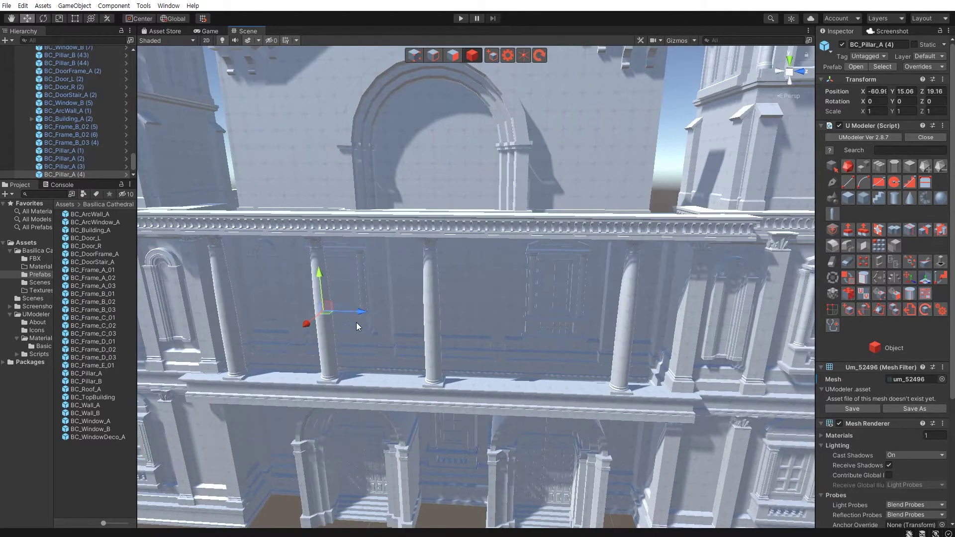
key("ctrl+d")
left_click_drag(358, 312, 567, 328)
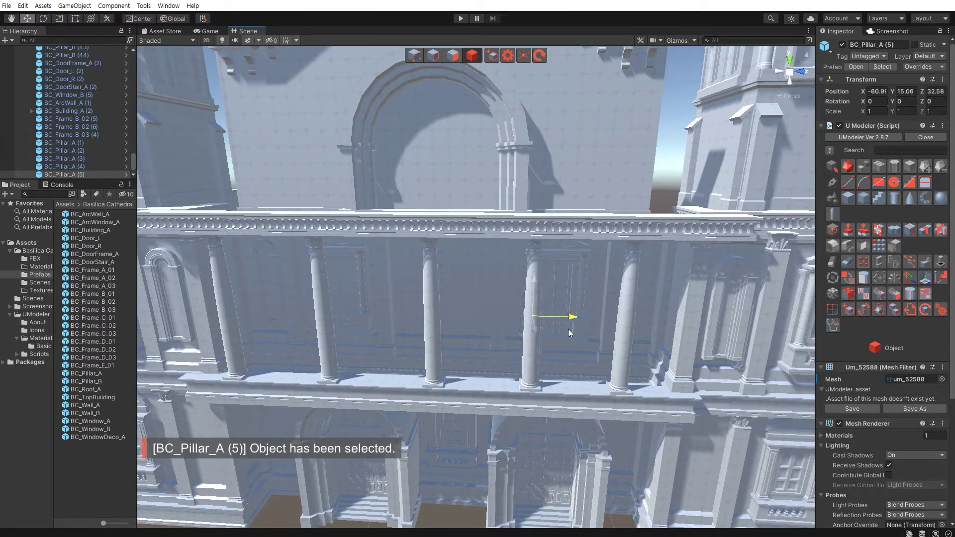
scroll(467, 391, "down", 3)
scroll(471, 348, "down", 8)
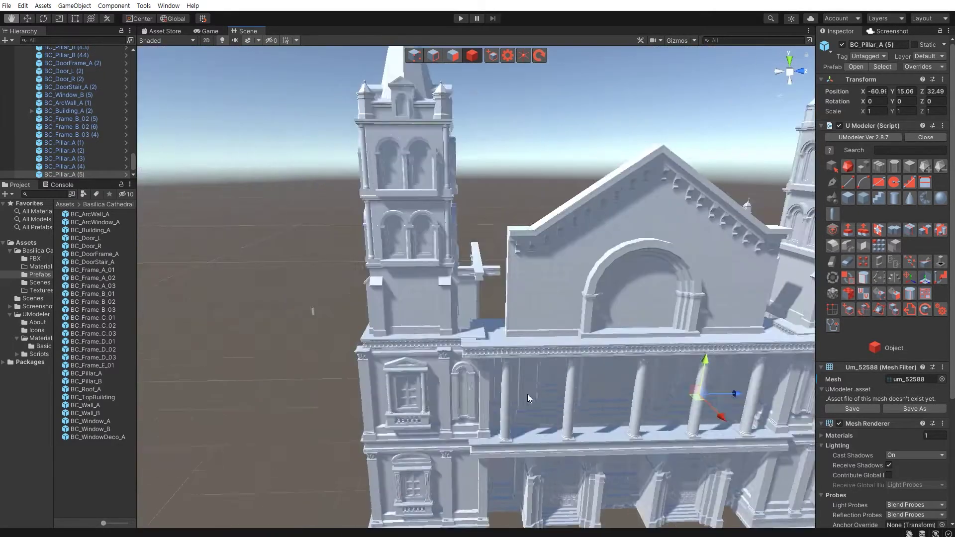
left_click_drag(467, 387, 505, 327, "alt")
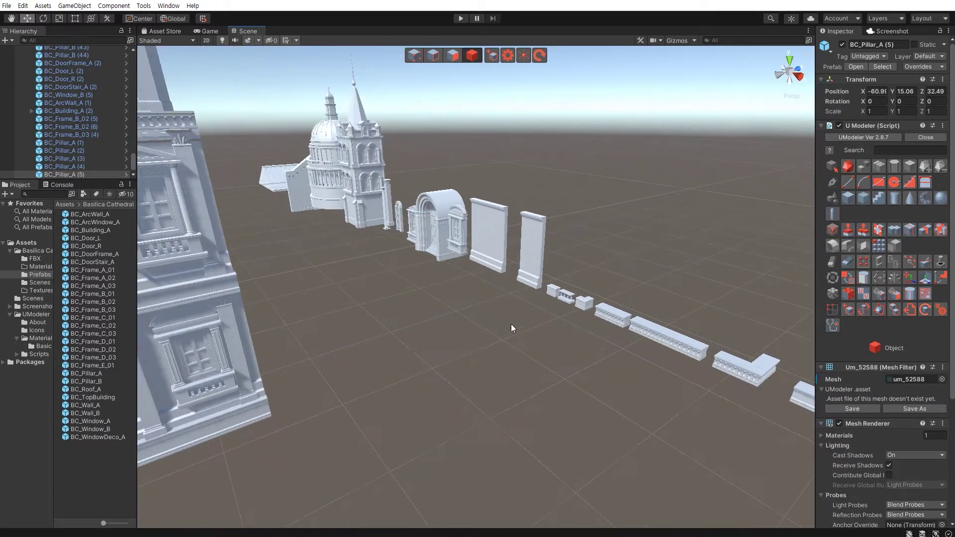
- Duplicate the balustrade and pedestal pieces and lift the copies up to the facade ledge
left_click(566, 294)
left_click_drag(509, 297, 563, 296, "alt")
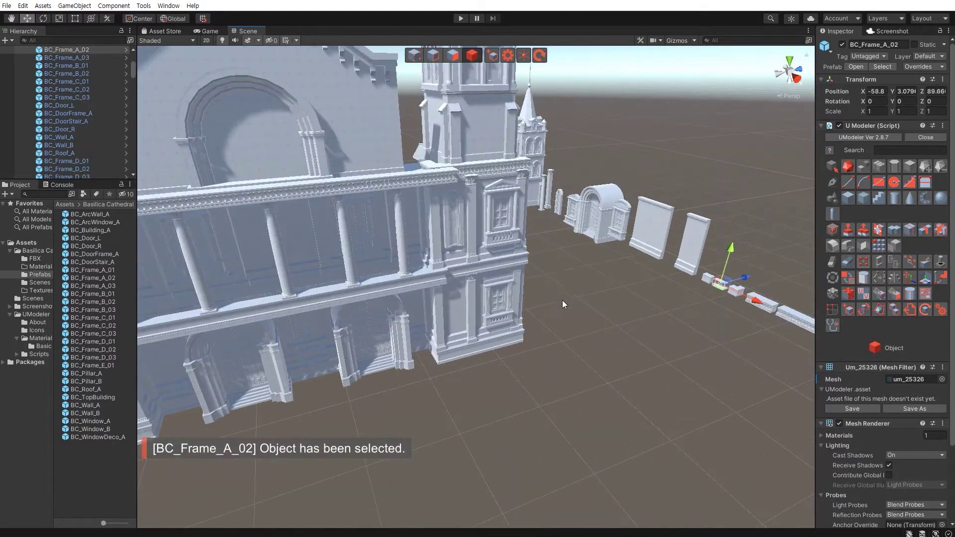
left_click(704, 284, "shift")
key("ctrl+d")
left_click_drag(711, 290, 341, 391)
key("f")
mouse_move(301, 255)
left_mouse_down()
mouse_move(301, 244)
mouse_move(345, 319)
left_mouse_up()
- Rotate the copied pieces to -90 around the vertical axis
key("e")
left_click_drag(437, 280, 562, 271)
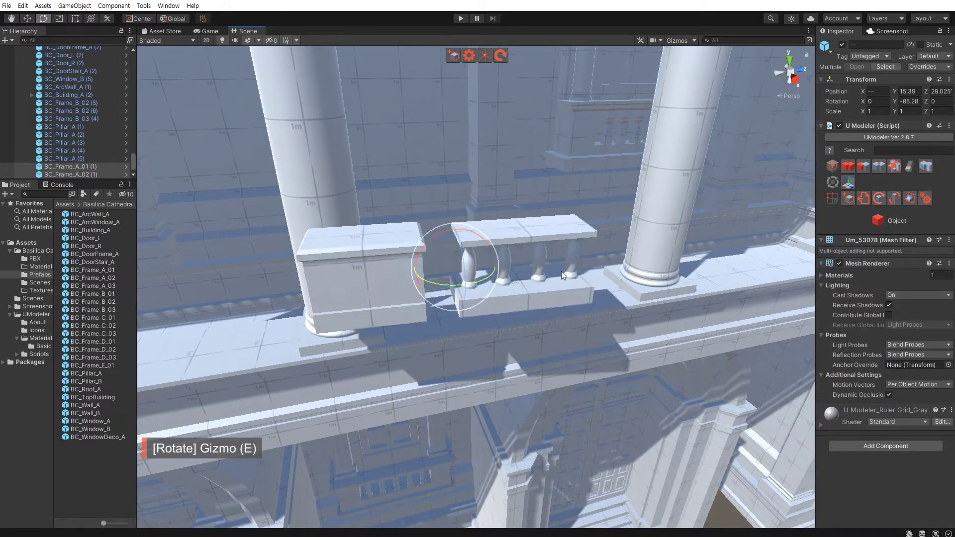
left_click(921, 101)
type("-90")
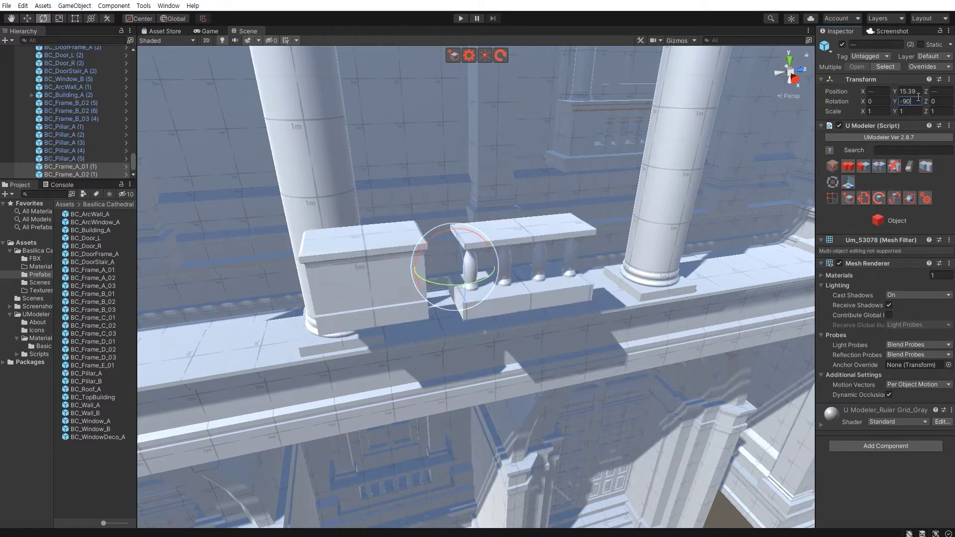
key("Return")
key("w")
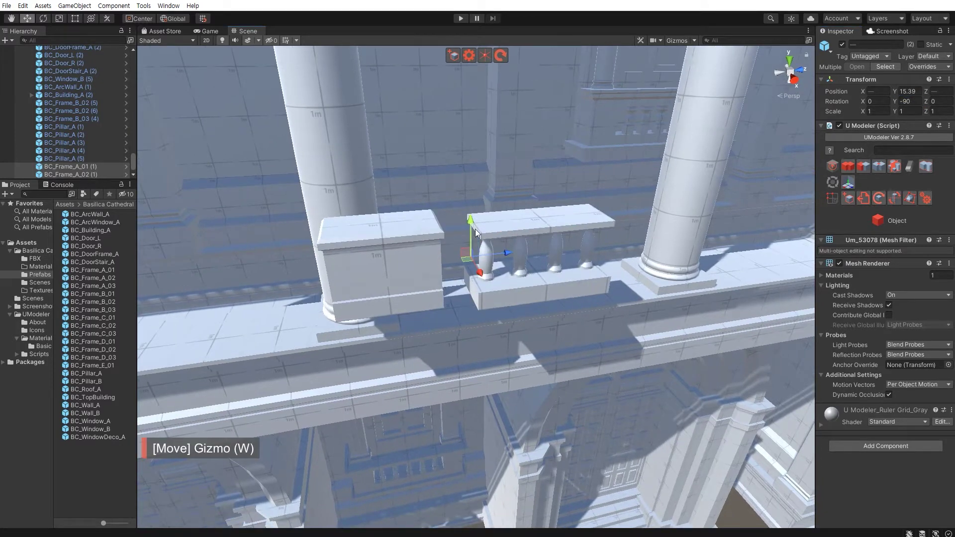
- Lower the pieces onto the ledge and slide the balustrade against the right pillar
left_click_drag(466, 262, 487, 259)
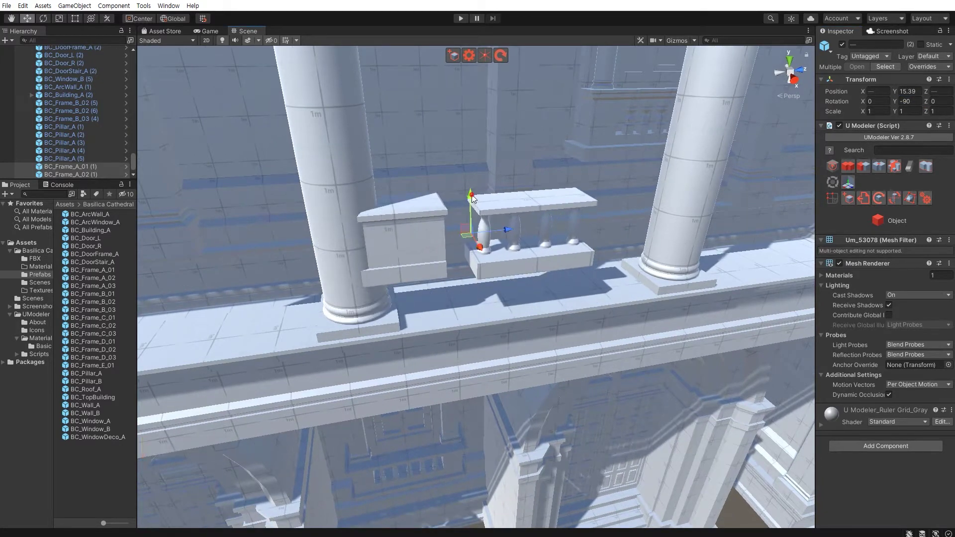
mouse_move(468, 284)
left_mouse_down("alt")
mouse_move(418, 239)
mouse_move(482, 281)
left_mouse_up("alt")
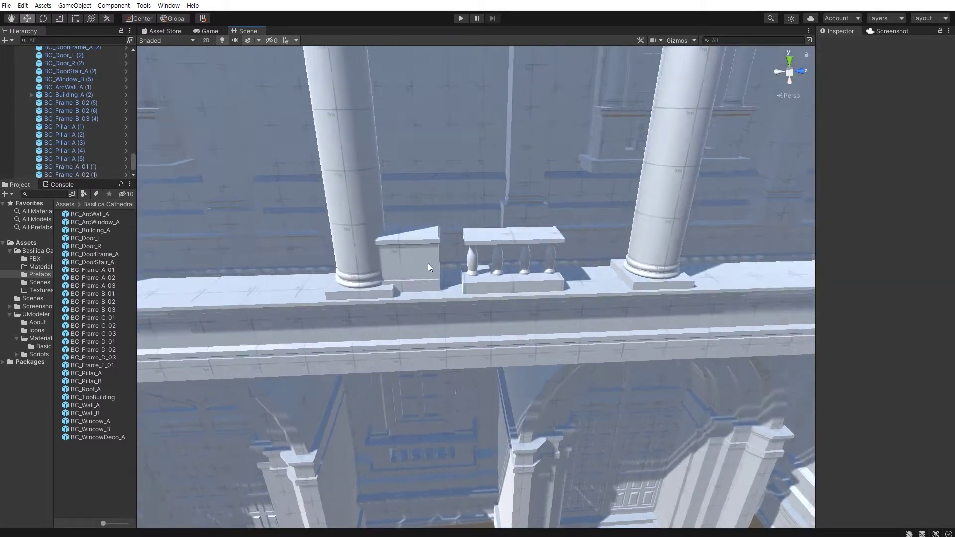
left_click(482, 281)
left_click_drag(574, 257, 625, 270)
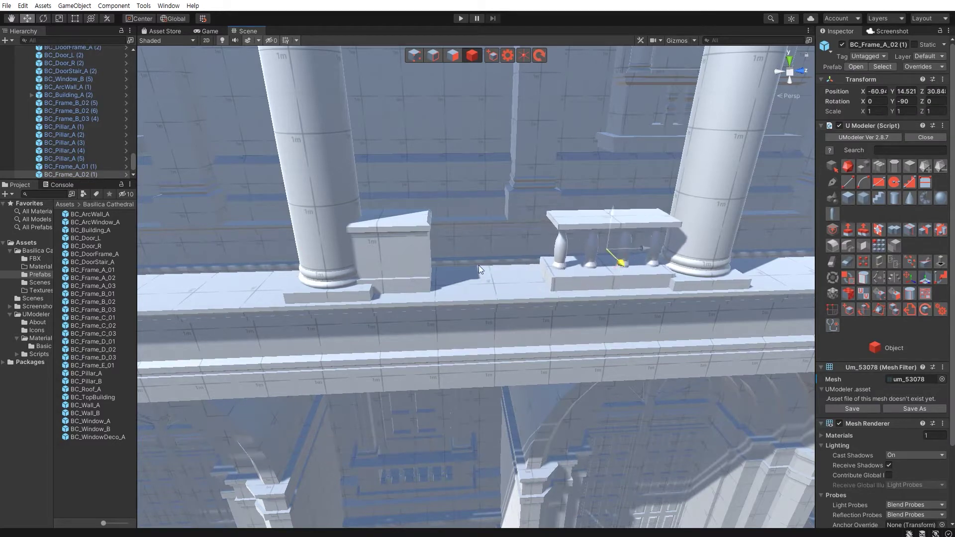
- Slide the pedestal block left and place a balustrade copy on its left side
left_click(423, 244)
left_click_drag(423, 244, 200, 247)
key("ctrl+d")
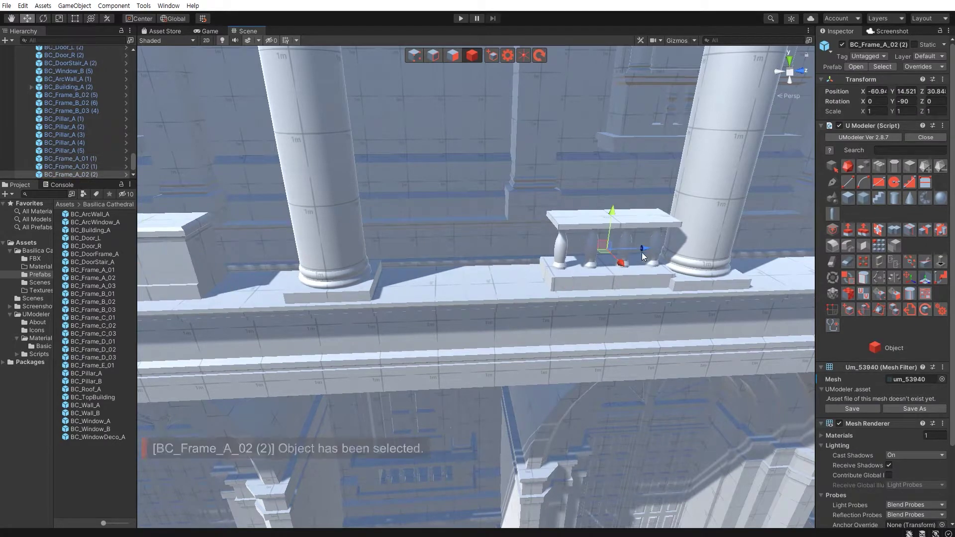
left_click_drag(647, 259, 519, 258)
scroll(413, 300, "up", 3)
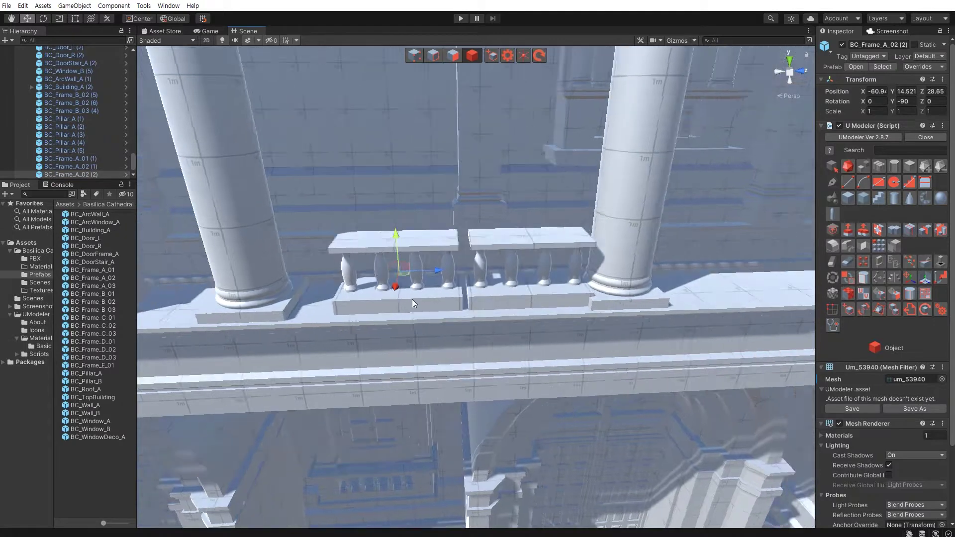
scroll(416, 297, "up", 3)
scroll(416, 298, "up", 3)
scroll(560, 296, "up", 3)
scroll(562, 289, "down", 5)
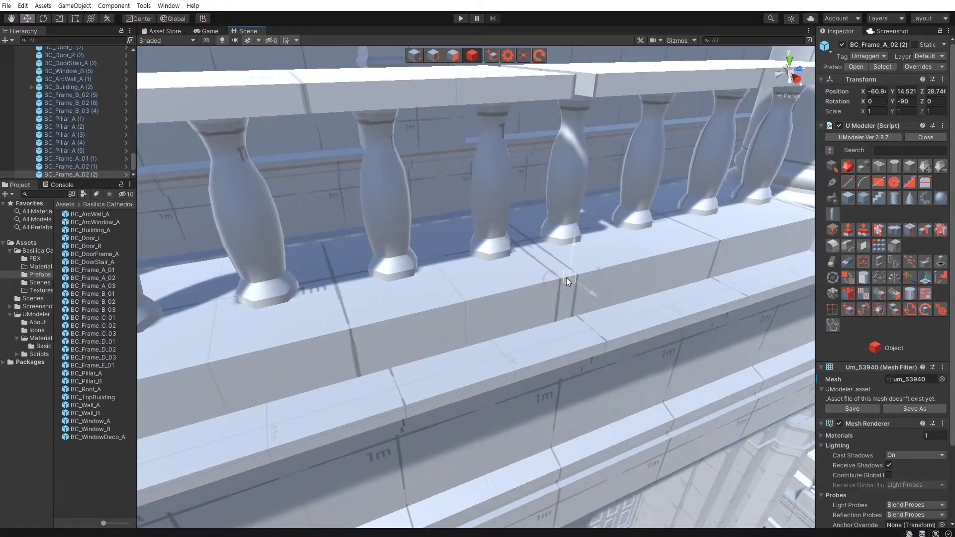
mouse_move(566, 278)
left_mouse_down("alt")
mouse_move(371, 254)
mouse_move(532, 288)
mouse_move(440, 263)
mouse_move(251, 259)
mouse_move(610, 300)
mouse_move(575, 273)
mouse_move(458, 276)
mouse_move(582, 357)
mouse_move(493, 337)
mouse_move(477, 312)
mouse_move(408, 342)
left_mouse_up("alt")
- Reselect the pedestal block and add a balustrade to review the layout between pillars
left_click(259, 243)
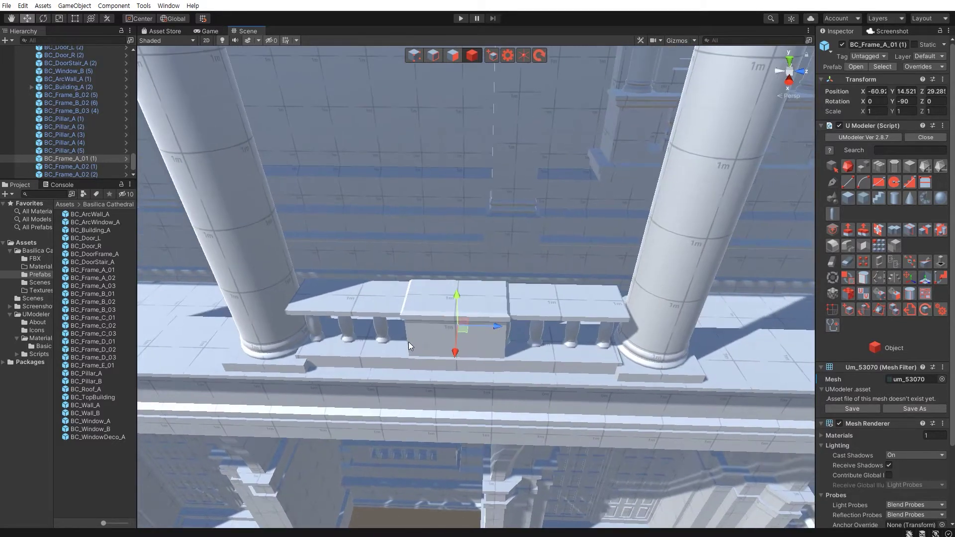
scroll(408, 342, "up", 2)
scroll(411, 347, "up", 3)
mouse_move(419, 328)
left_mouse_down("alt")
mouse_move(491, 314)
mouse_move(475, 306)
left_mouse_up("alt")
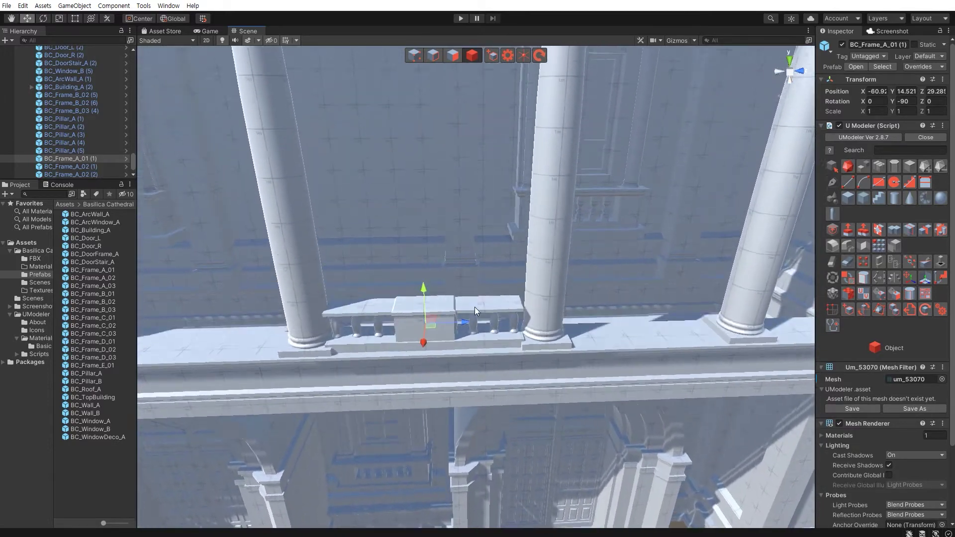
left_click(479, 314, "shift")
- Duplicate the balustrade set twice, placing the copies into the bays to the right and left
left_click(414, 324, "shift")
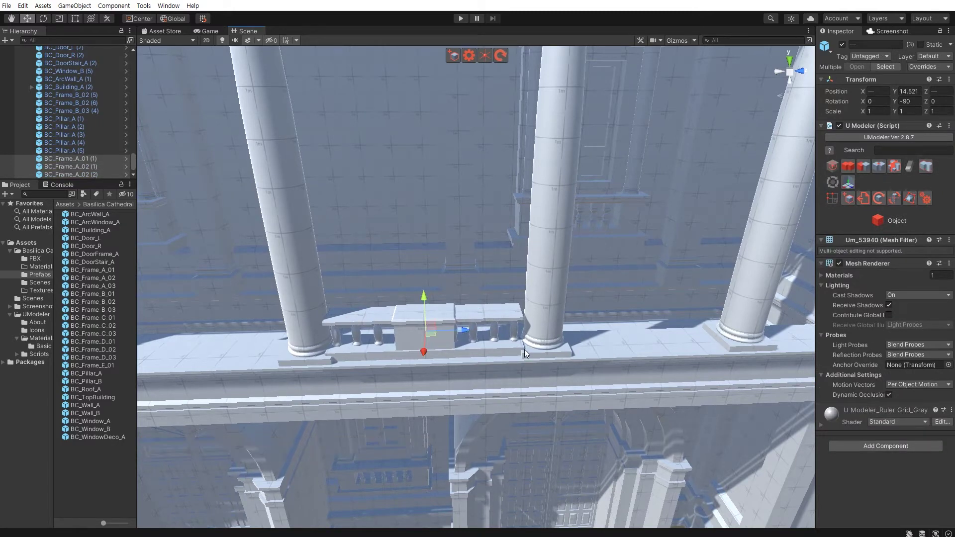
key("f")
key("ctrl+d")
left_click_drag(350, 327, 553, 333)
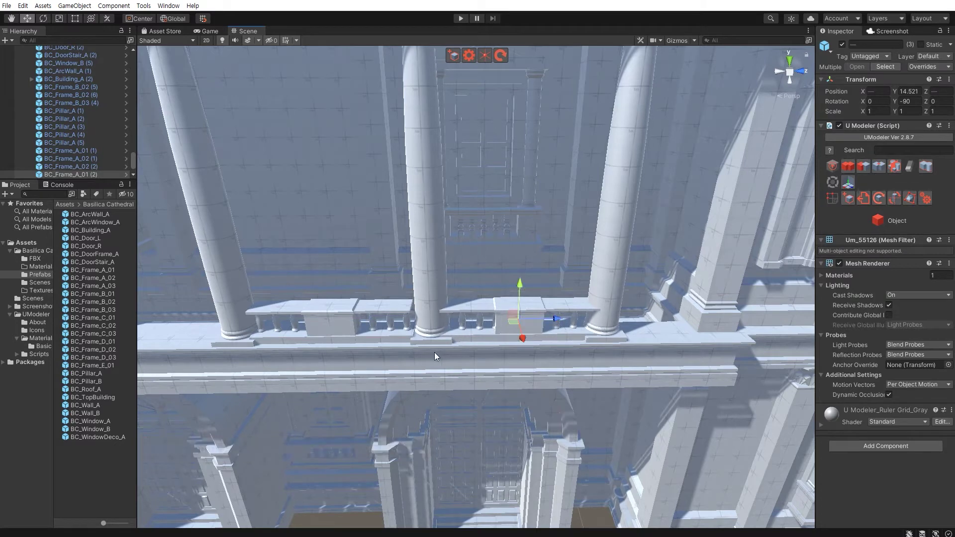
middle_click_drag(438, 351, 520, 363)
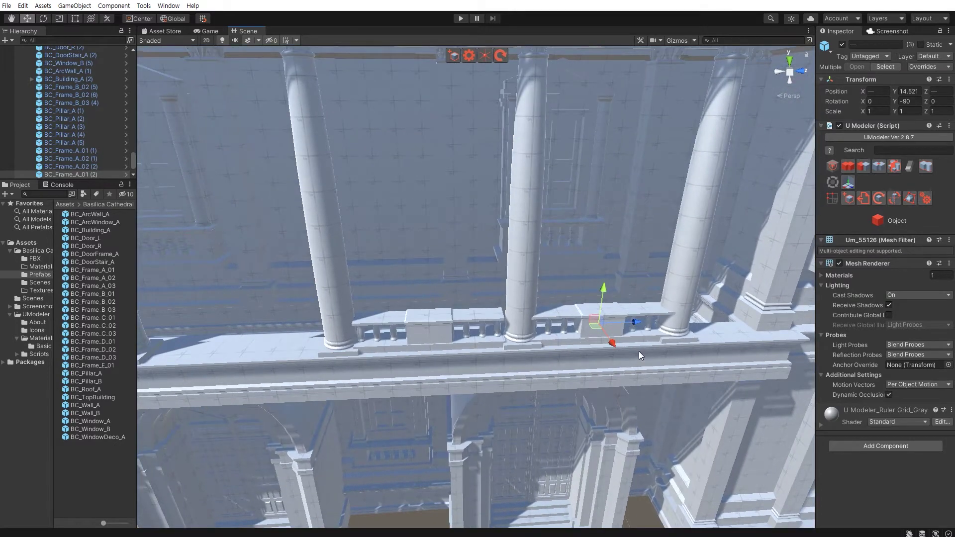
key("ctrl+d")
left_click_drag(613, 343, 267, 325)
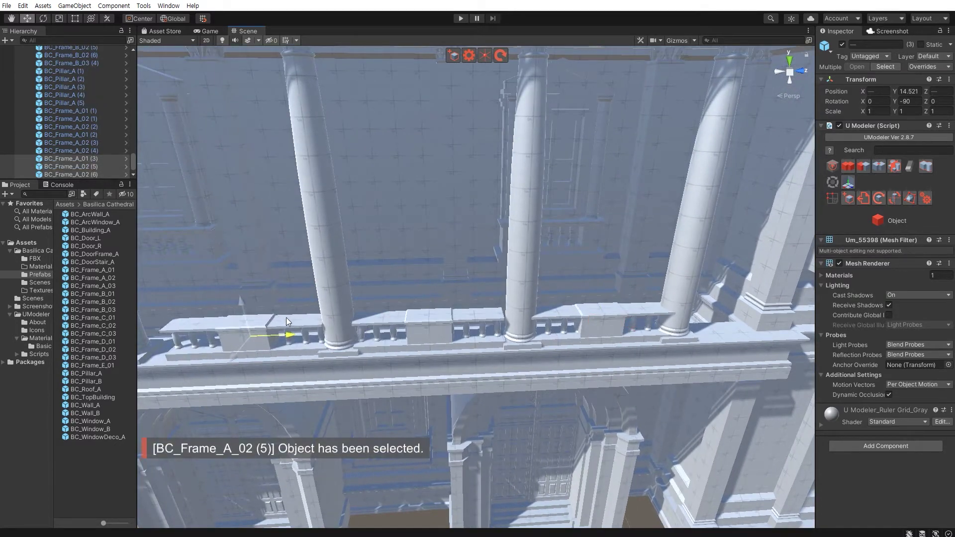
middle_click_drag(360, 378, 304, 303)
- Shift a pillar along the ledge and slide two balustrade pieces with their pedestal left
left_click(304, 303)
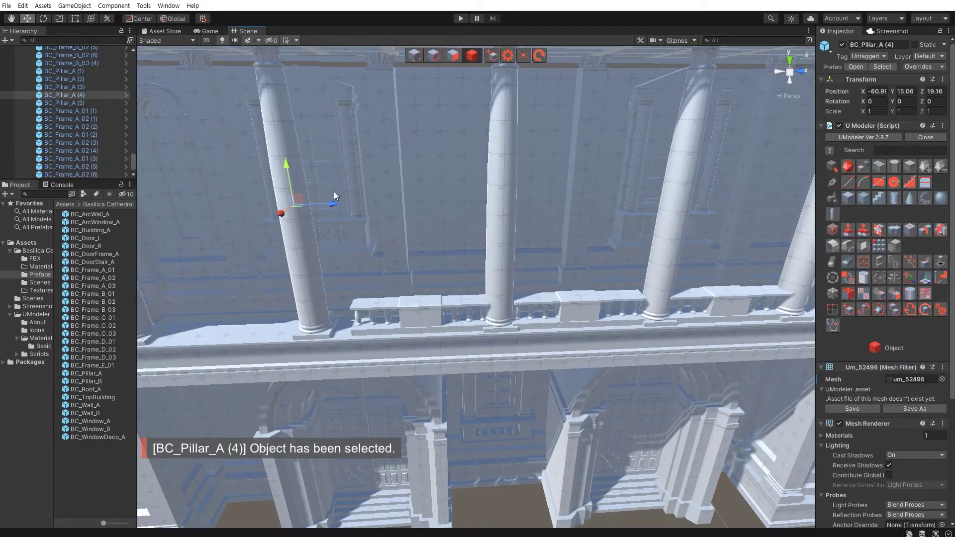
left_click_drag(336, 204, 360, 205)
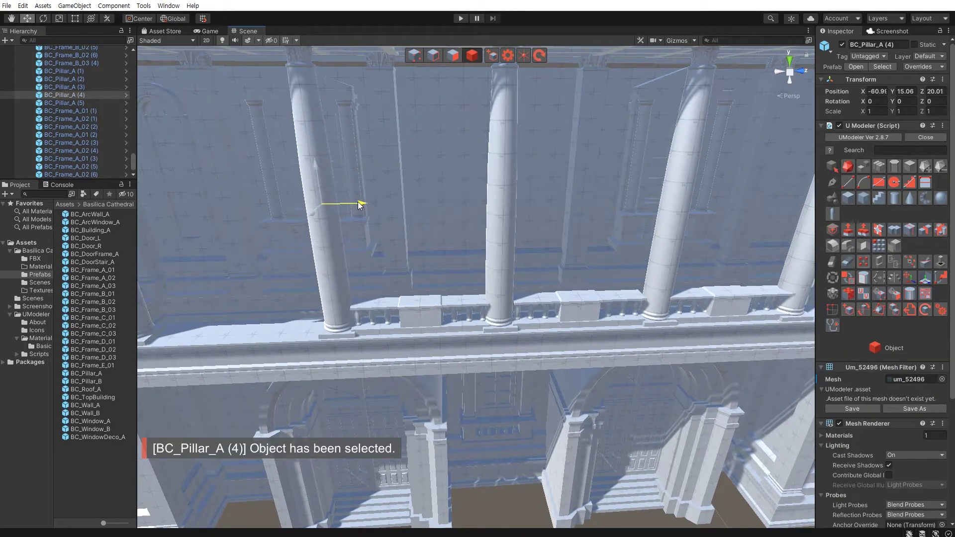
left_click(467, 304)
left_click(378, 307, "shift")
right_click_drag(378, 306, 422, 349)
middle_click_drag(422, 350, 496, 315)
left_click(497, 316, "shift")
mouse_move(500, 304)
left_mouse_down()
mouse_move(346, 298)
mouse_move(357, 295)
left_mouse_up()
- Move another pillar along the colonnade ledge
mouse_move(357, 295)
middle_mouse_down()
mouse_move(447, 326)
mouse_move(385, 312)
middle_mouse_up()
scroll(447, 326, "down", 3)
left_click(244, 301)
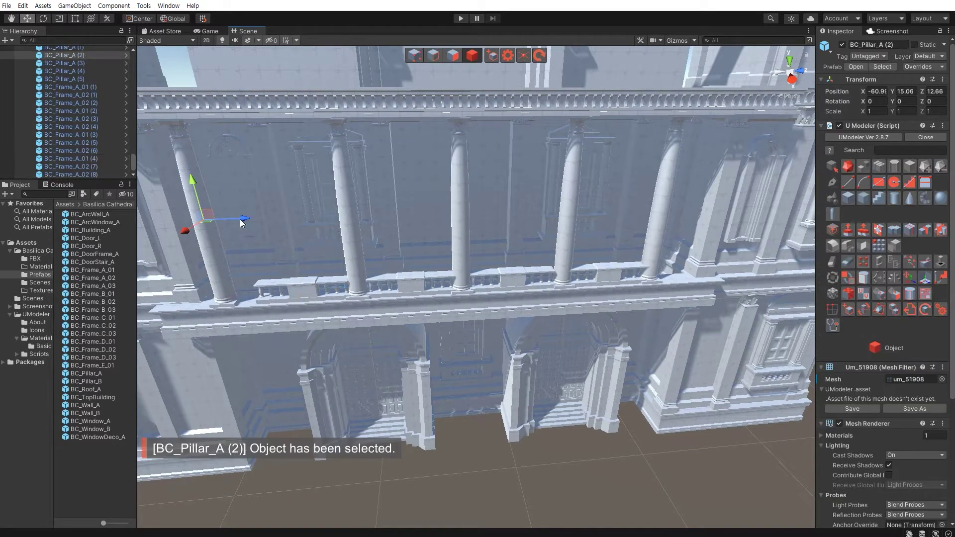
left_click_drag(242, 220, 267, 225)
left_click_drag(408, 321, 462, 319, "alt")
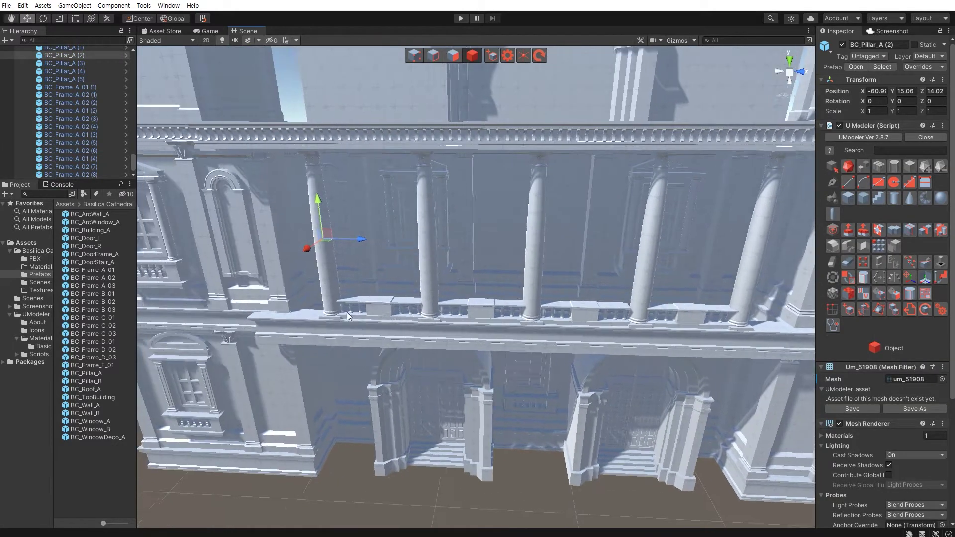
scroll(434, 317, "up", 5)
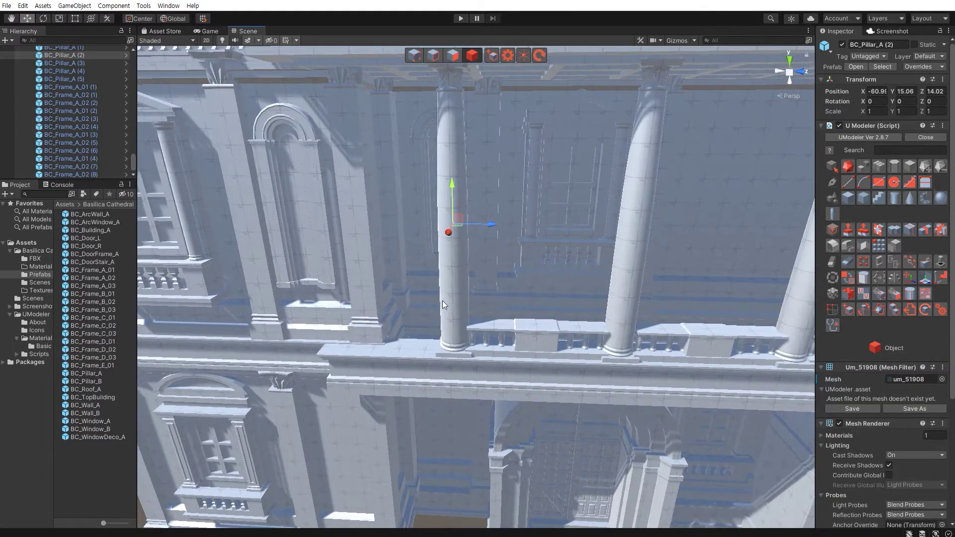
- Select the whole row of balustrade pieces and pillars and slide them left together
left_click(574, 332, "shift")
left_click(642, 330, "shift")
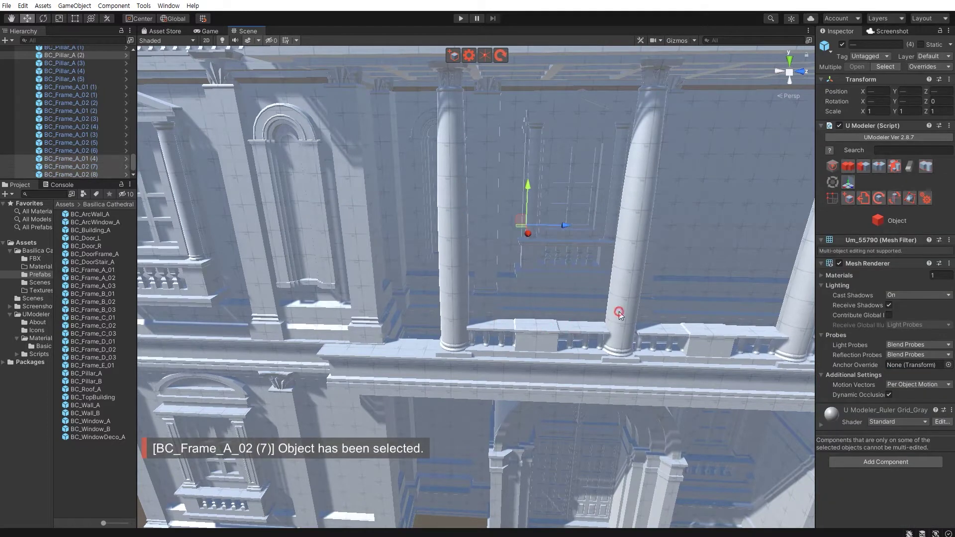
left_click(629, 278, "shift")
left_click(706, 331, "shift")
left_click(727, 330, "shift")
left_click(762, 330, "shift")
middle_click_drag(761, 331, 293, 289)
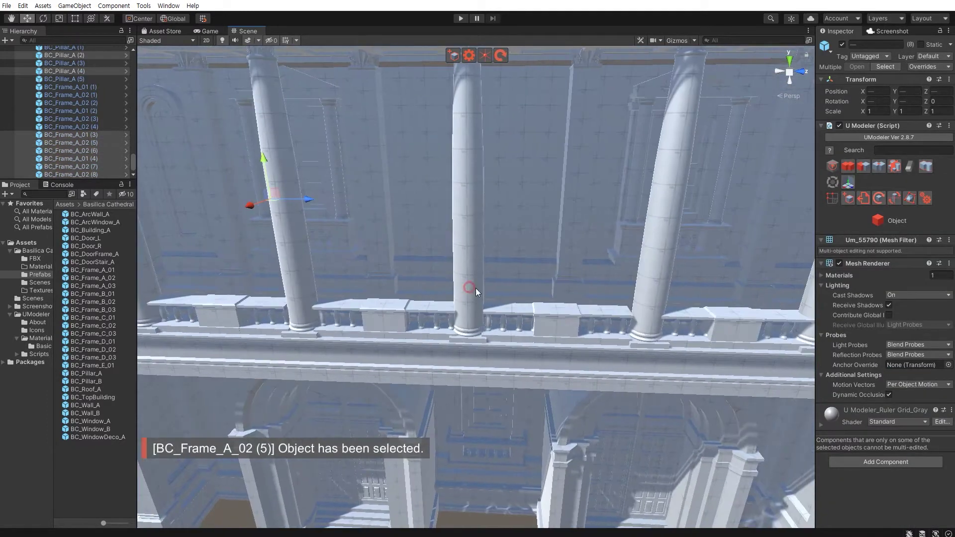
left_click(476, 288, "shift")
left_click(569, 312, "shift")
left_click(609, 311, "shift")
left_click(653, 299, "shift")
left_click(653, 297, "shift")
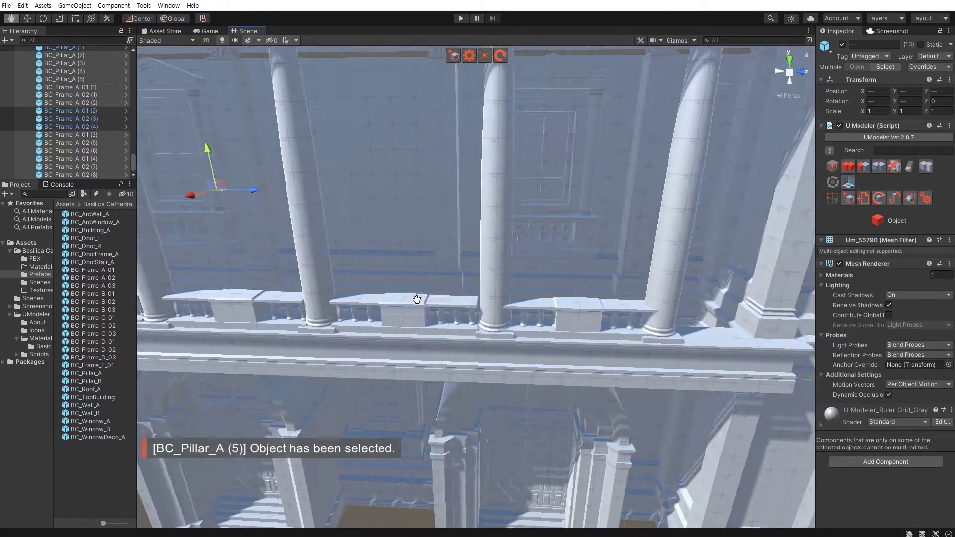
middle_click_drag(653, 298, 444, 297)
left_click(444, 298, "shift")
left_click(497, 297, "shift")
left_click(544, 298, "shift")
left_click(582, 286, "shift")
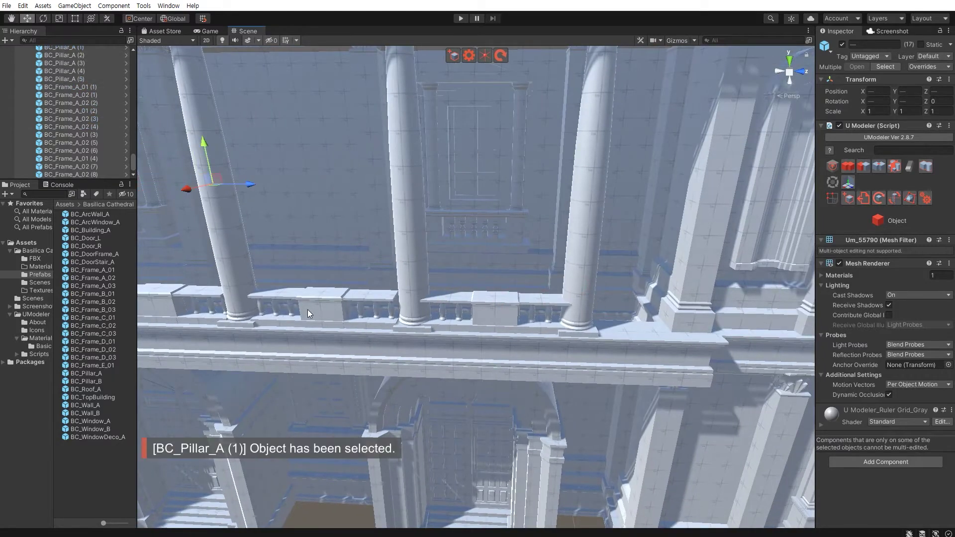
scroll(457, 321, "down", 5)
left_click_drag(503, 254, 493, 254)
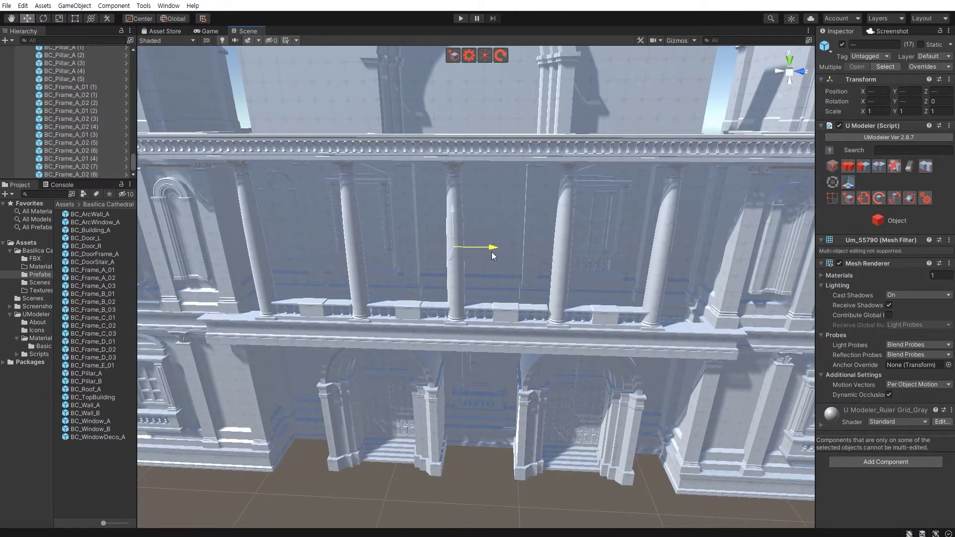
- Duplicate the leftmost pillar and place copies at the left and right ends of the colonnade
middle_click_drag(436, 312, 440, 304)
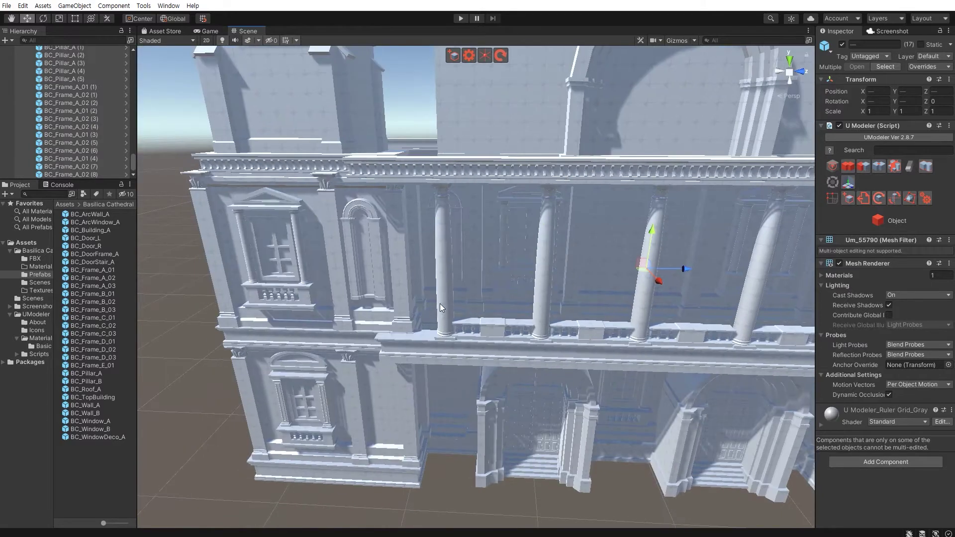
left_click(443, 303)
key("ctrl+d")
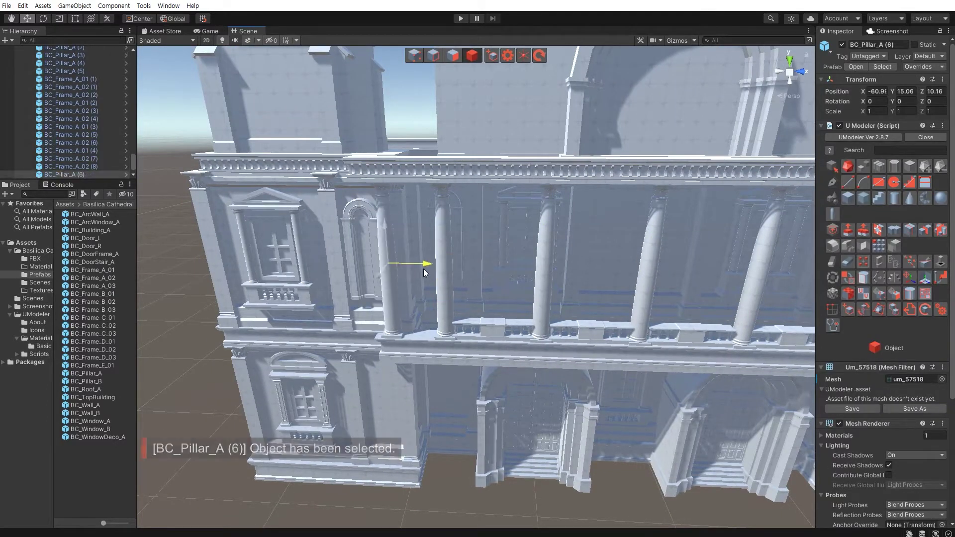
middle_click_drag(430, 276, 417, 340)
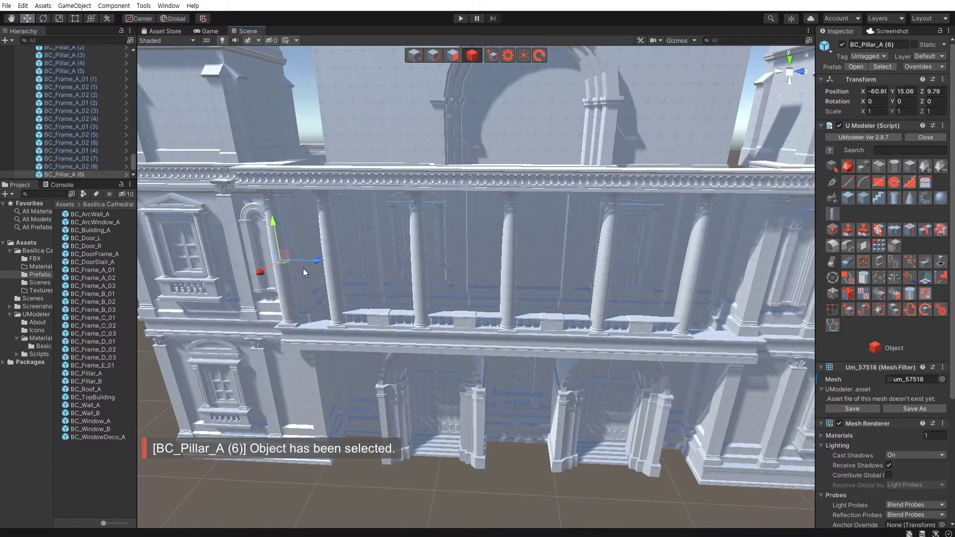
left_click_drag(741, 319, 774, 314)
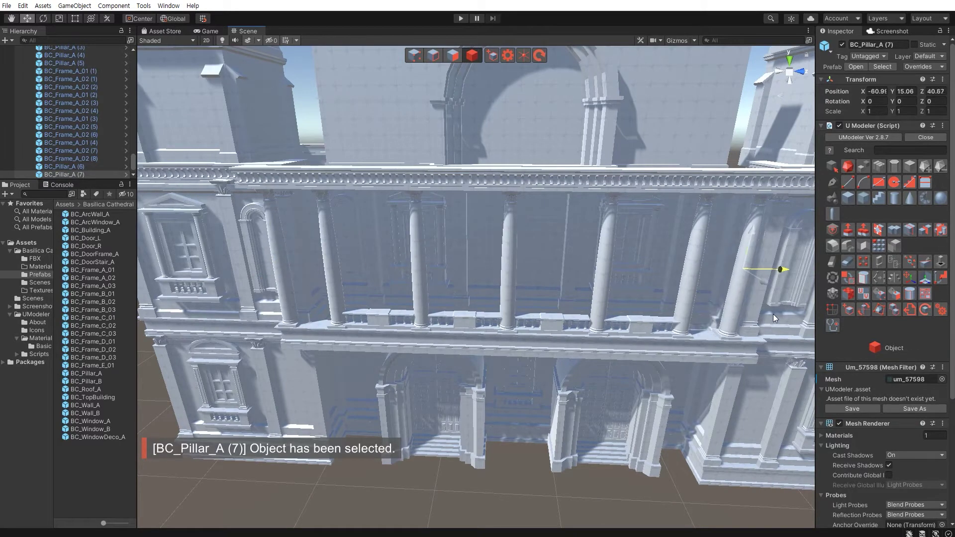
middle_click_drag(773, 314, 549, 306)
left_click_drag(572, 263, 628, 267)
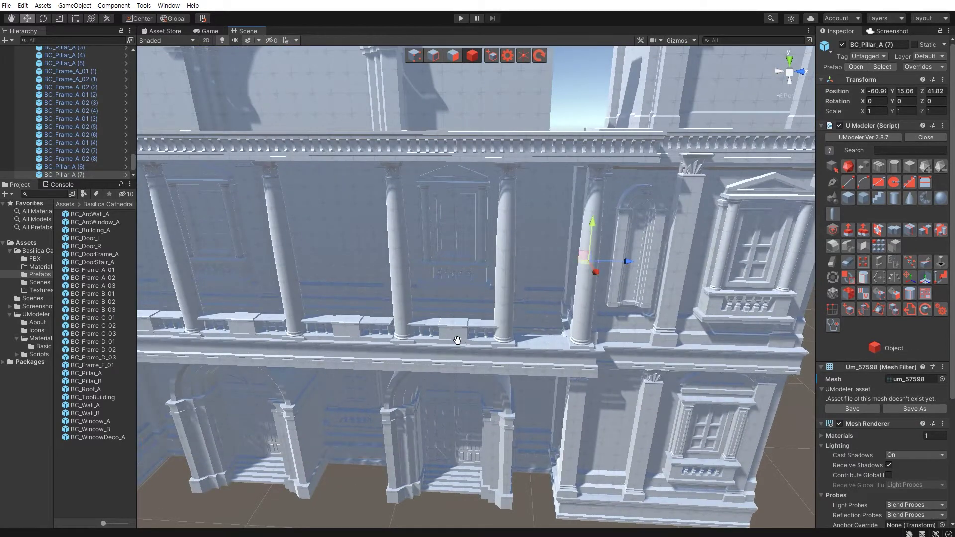
middle_click_drag(457, 340, 442, 322)
- Copy balustrade pieces into the last bay, then delete the stray duplicated frame pieces
left_click(428, 320)
left_click(473, 317, "shift")
left_click(475, 317, "shift")
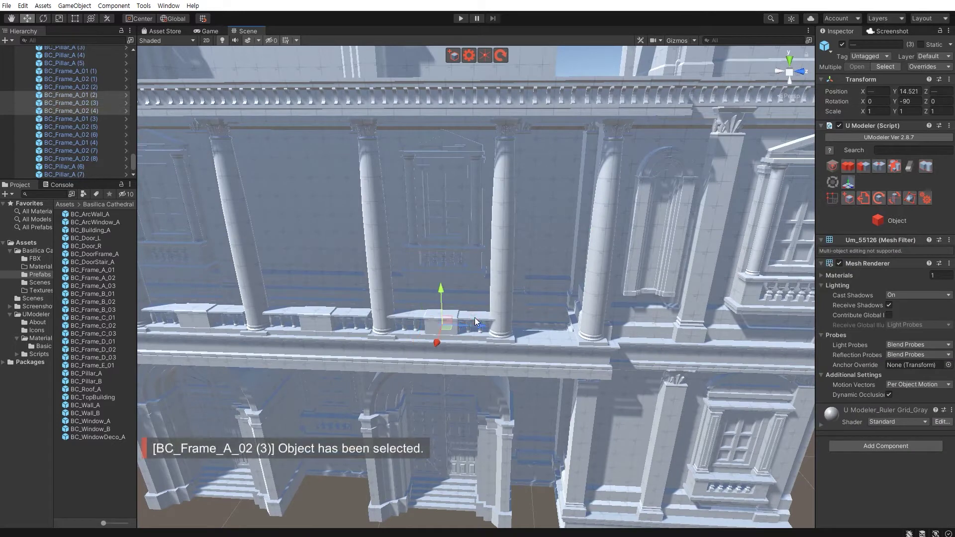
key("ctrl+d")
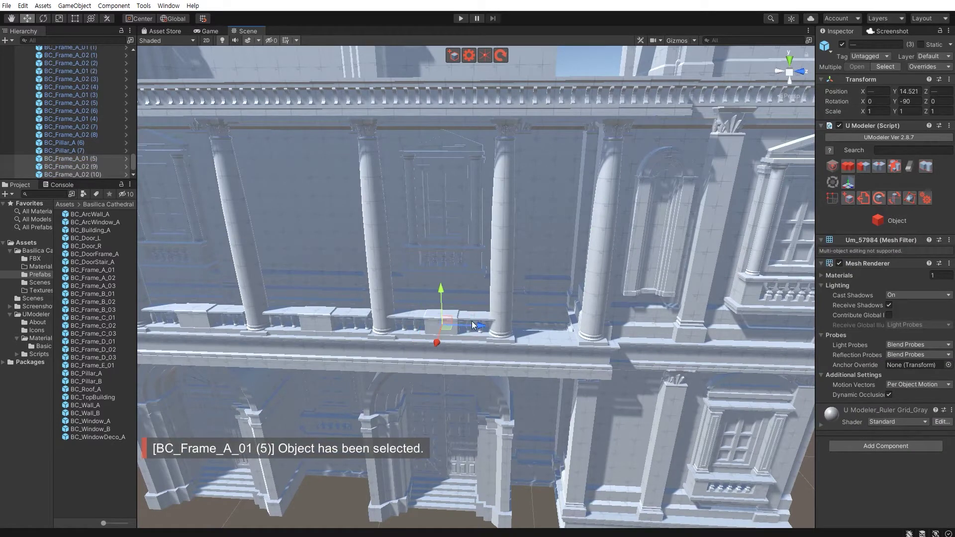
left_click_drag(480, 330, 569, 330)
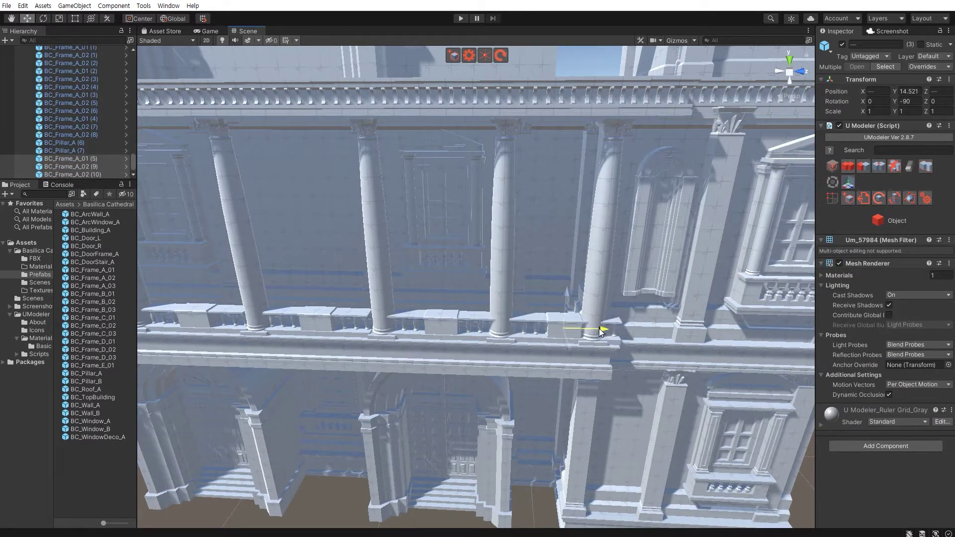
key("Delete")
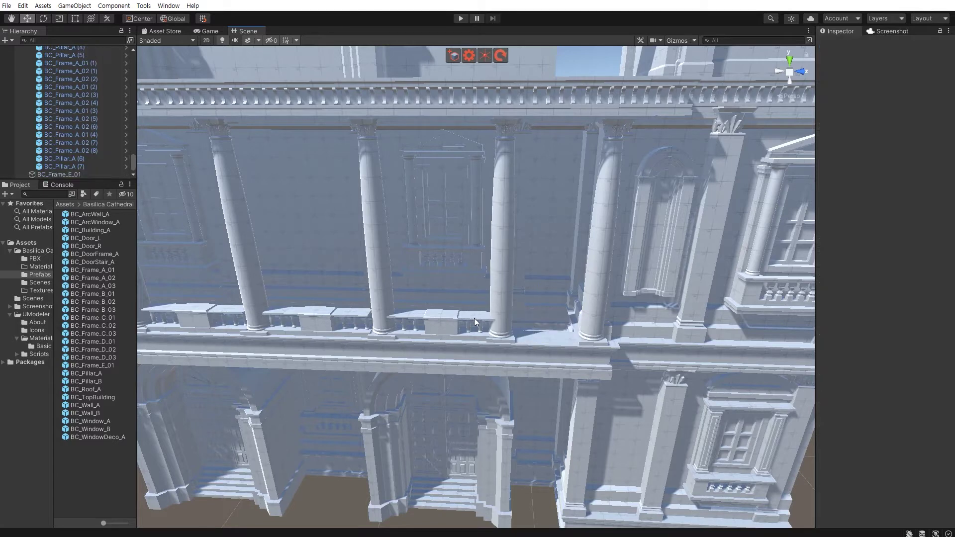
- Duplicate a pedestal block and slide it left beside the column
left_click(474, 318)
left_click(466, 327)
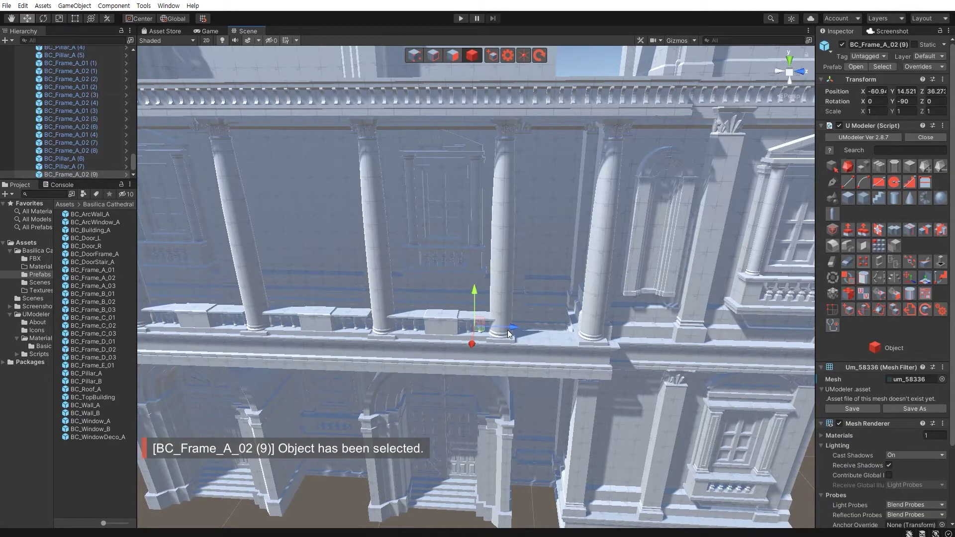
left_click(466, 328)
key("ctrl+d")
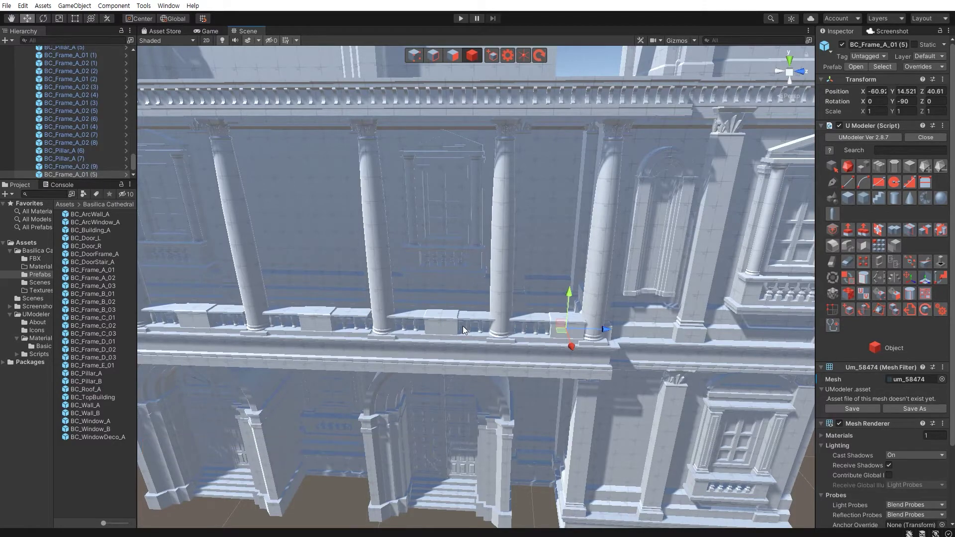
right_click_drag(605, 333, 473, 317)
scroll(472, 317, "up", 3)
right_click_drag(429, 342, 554, 333)
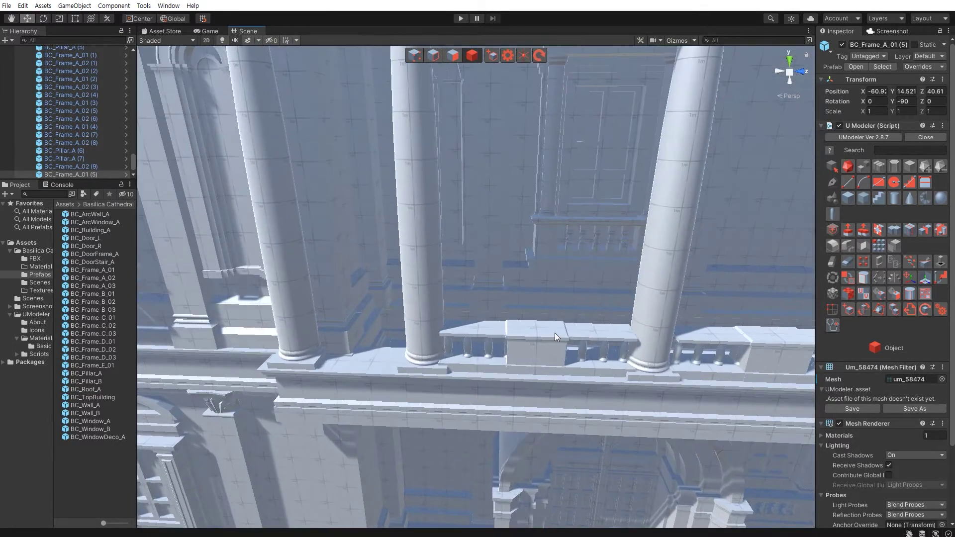
left_click(554, 333)
key("ctrl+d")
left_click_drag(395, 343, 363, 343)
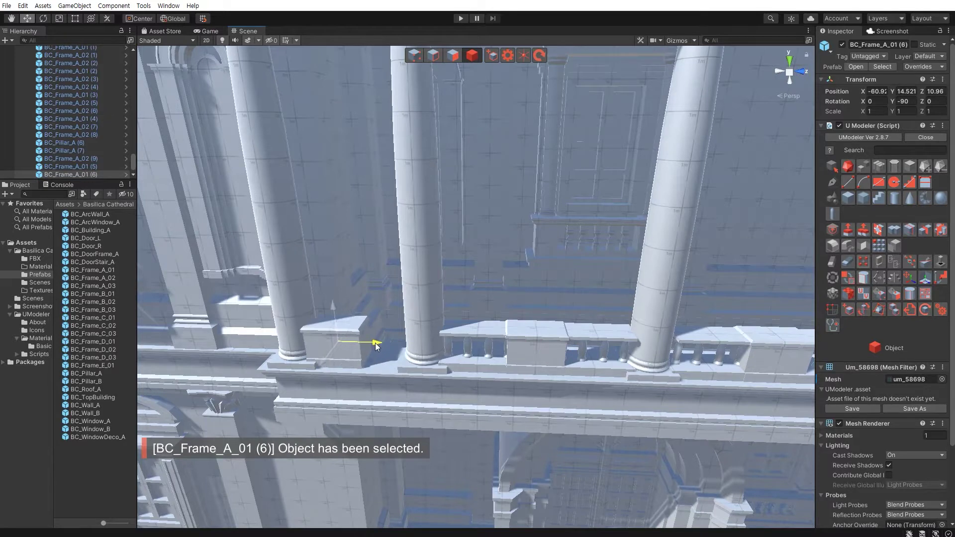
- Duplicate a railing section and slide it left to close the gap, then clear the selection
left_click(487, 344)
key("ctrl+d")
left_click_drag(515, 349, 431, 352)
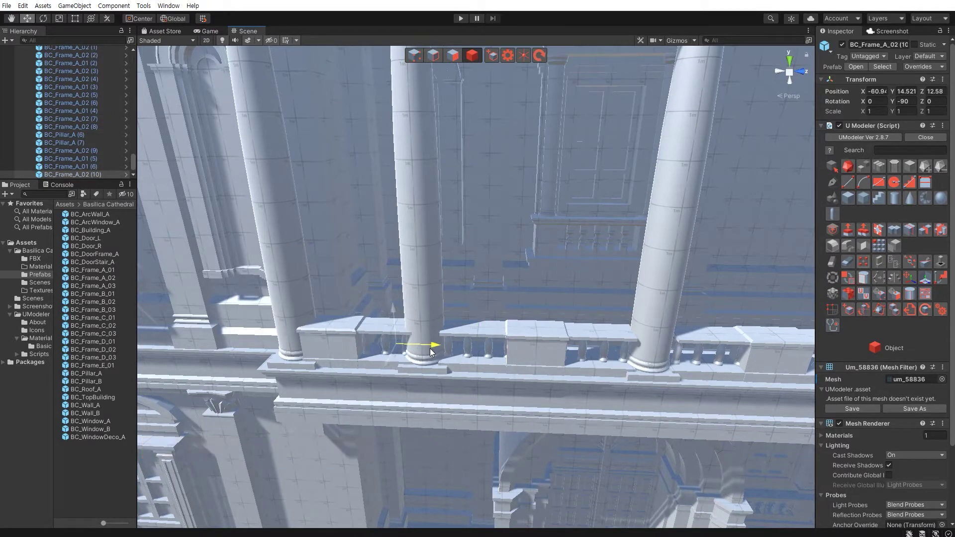
left_click(322, 334)
left_click(382, 332)
left_click_drag(438, 348, 427, 349)
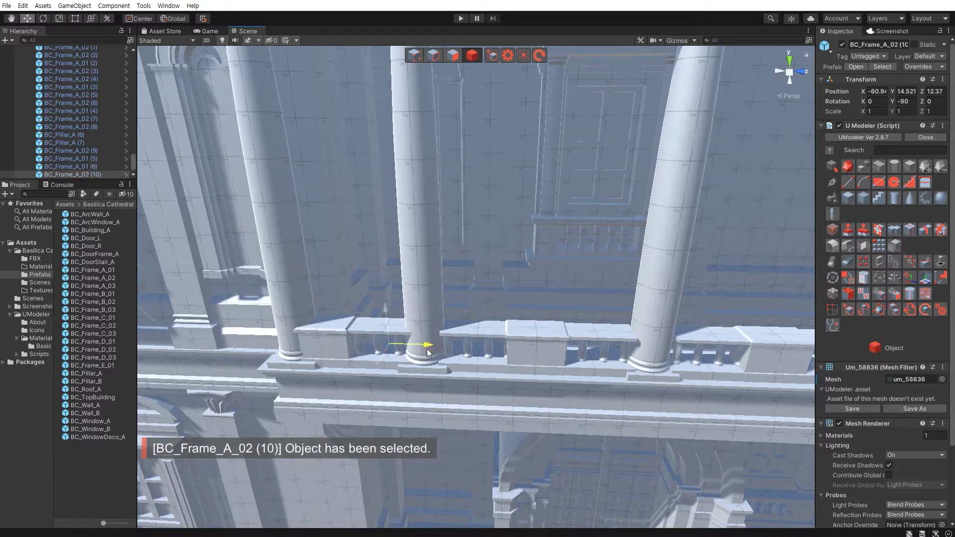
scroll(545, 383, "down", 3)
scroll(518, 425, "down", 3)
scroll(517, 426, "down", 3)
scroll(561, 499, "down", 3)
left_click(561, 499)
right_click_drag(561, 498, 417, 362)
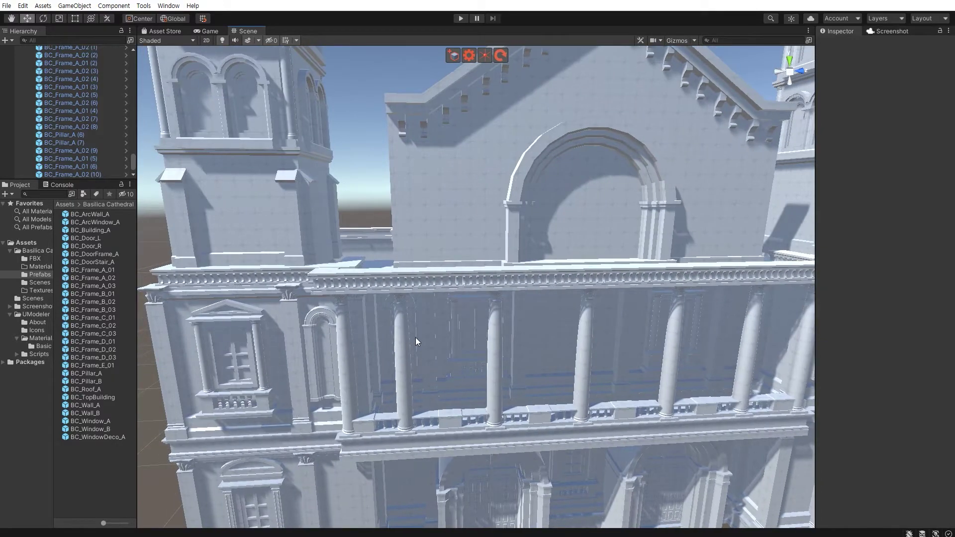
- Move the arched gable wall BC_ArcWall_A (1) to about X -61.21, Y 30.18
scroll(368, 344, "down", 3)
right_click_drag(368, 344, 413, 249)
left_click(413, 249)
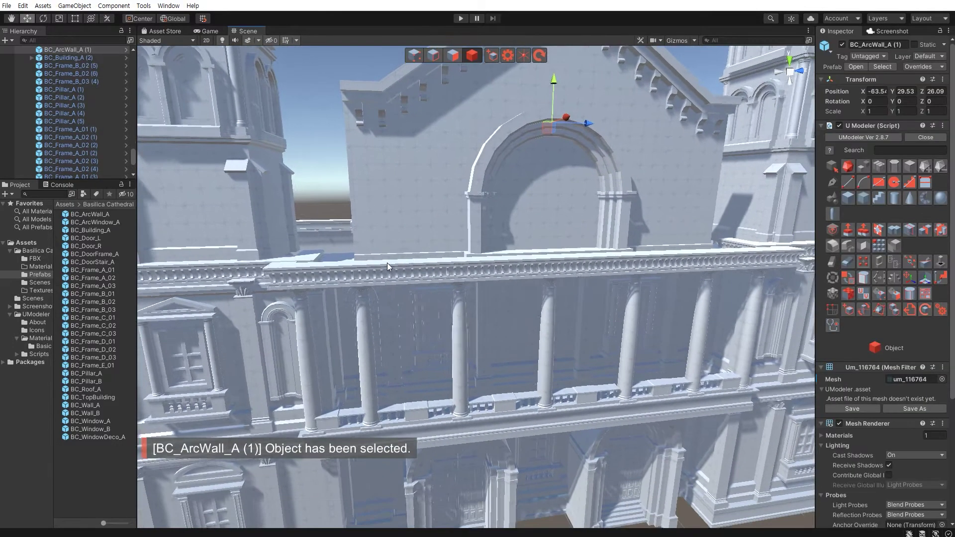
middle_click_drag(387, 263, 417, 307)
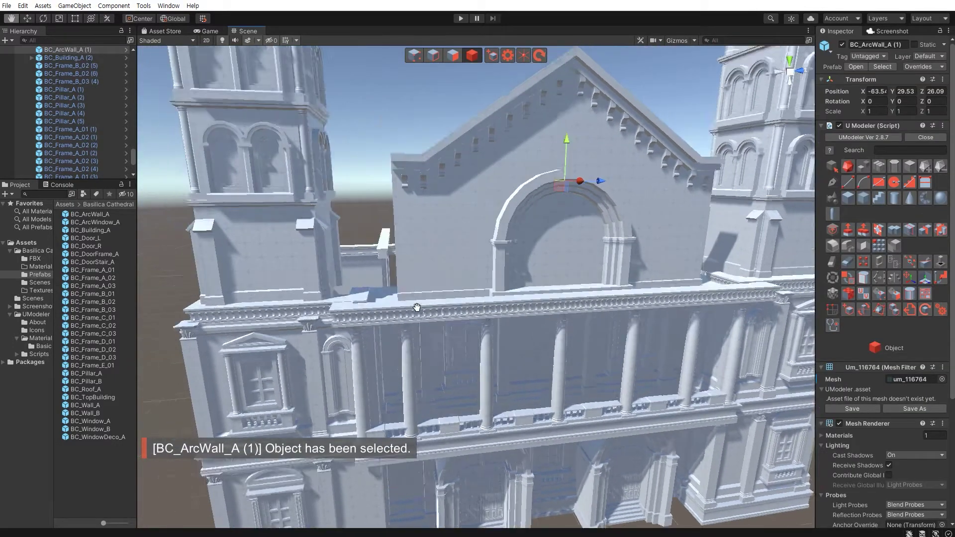
scroll(494, 380, "down", 3)
left_click_drag(494, 380, 490, 332, "alt")
scroll(524, 370, "up", 4)
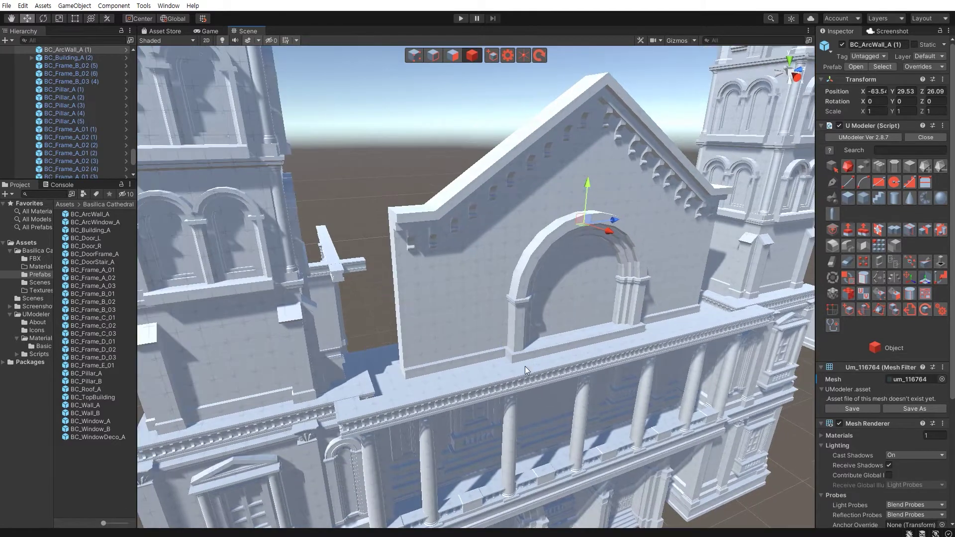
mouse_move(610, 238)
left_mouse_down()
mouse_move(622, 210)
mouse_move(612, 185)
left_mouse_up()
left_click_drag(626, 224, 633, 235)
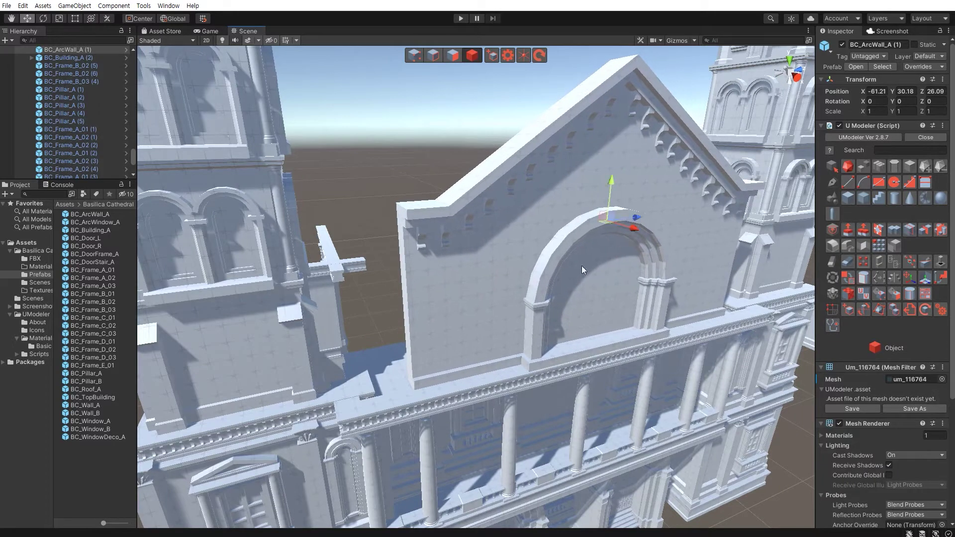
- Orbit around to check the gable wall's new position from the front of the cathedral
right_click_drag(611, 248, 540, 260)
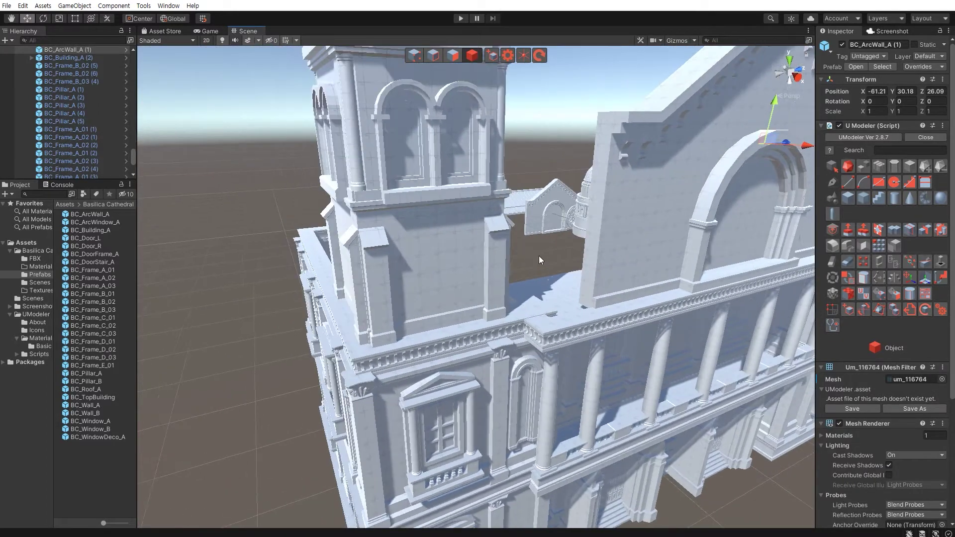
left_click_drag(538, 251, 365, 321, "alt")
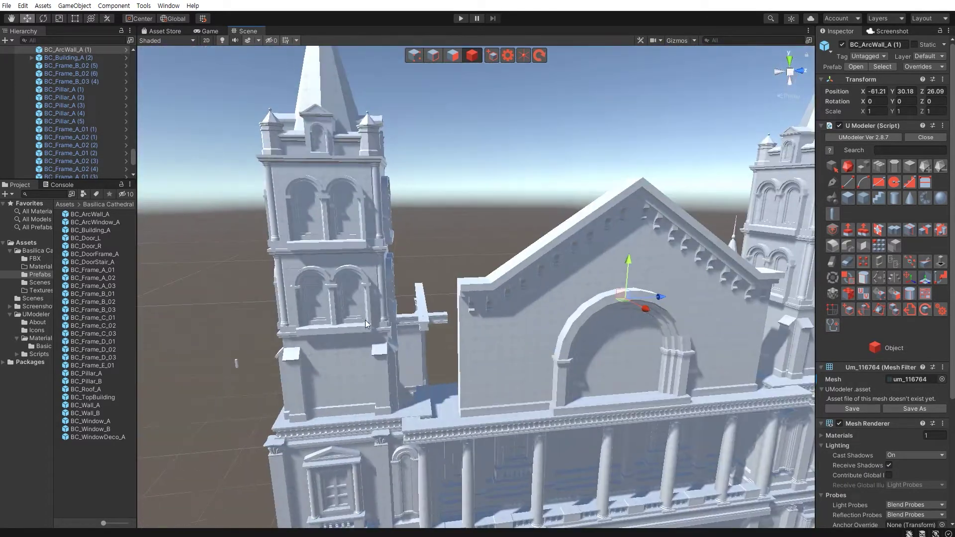
left_click_drag(371, 312, 338, 335, "alt")
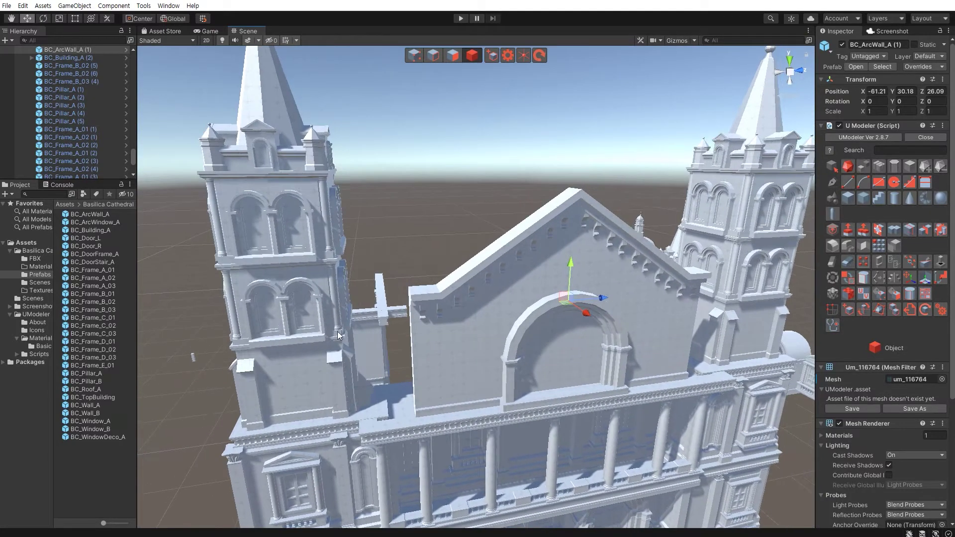
left_click_drag(360, 366, 407, 365, "alt")
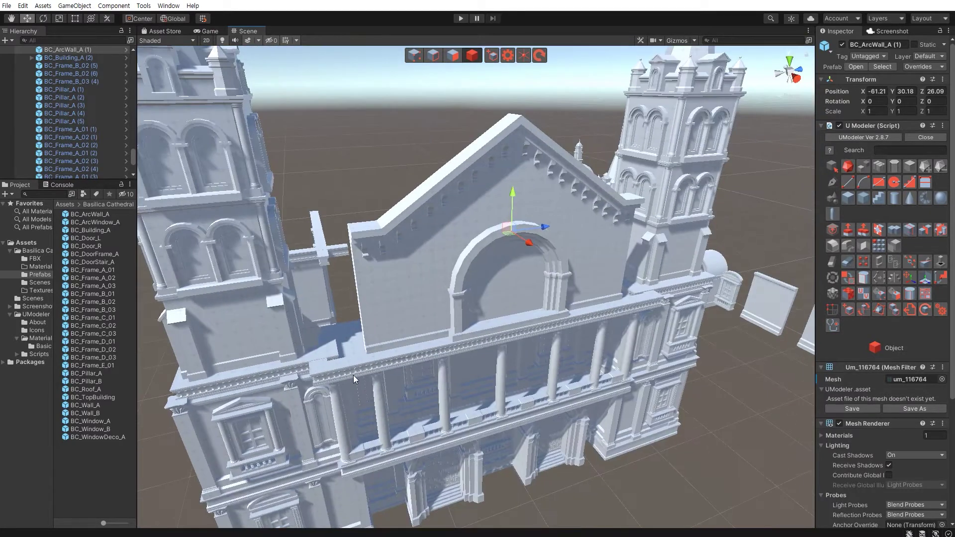
left_click(898, 204)
scroll(555, 448, "up", 1)
key("Escape")
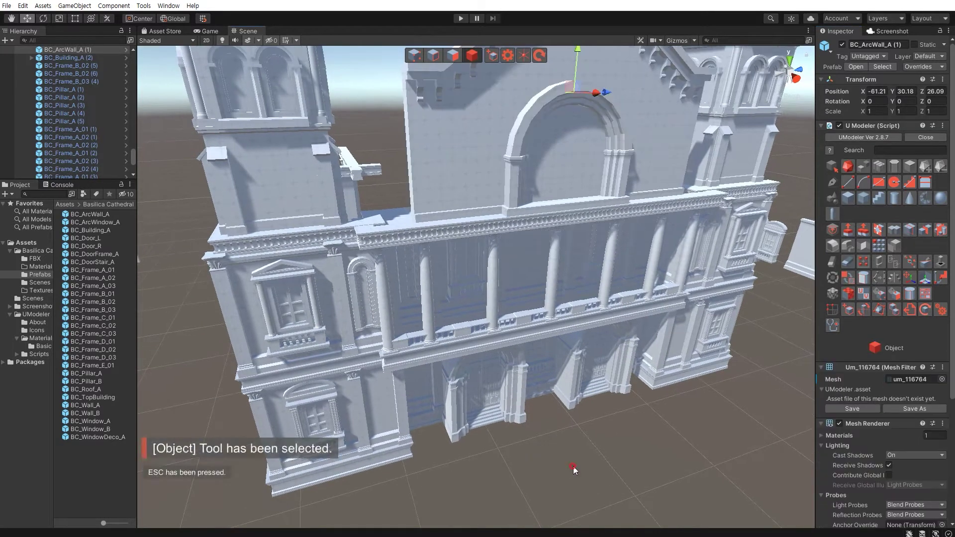
- Create a new UModeler cylinder with 8 segments in front of the facade
left_click(455, 56)
left_click(894, 188)
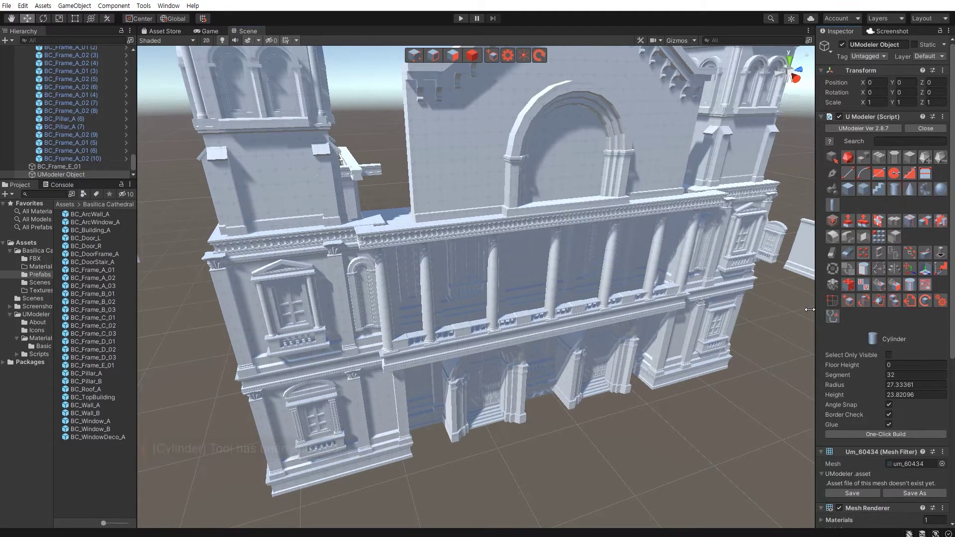
left_click(577, 419)
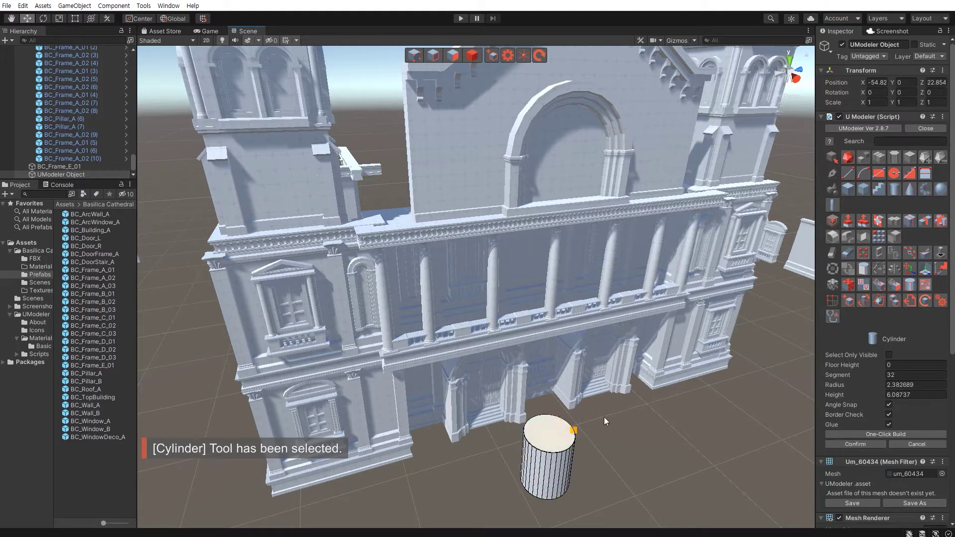
type("8")
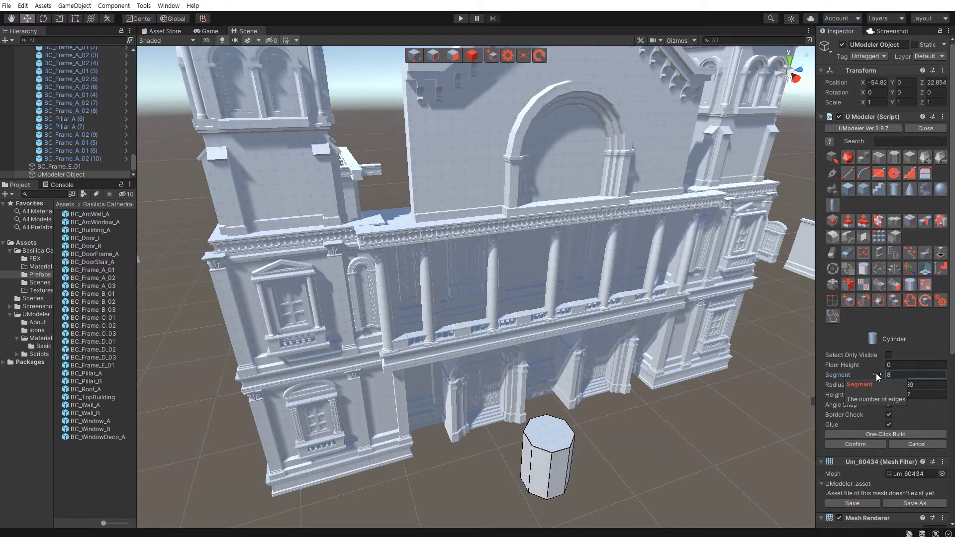
left_click(841, 444)
key("Escape")
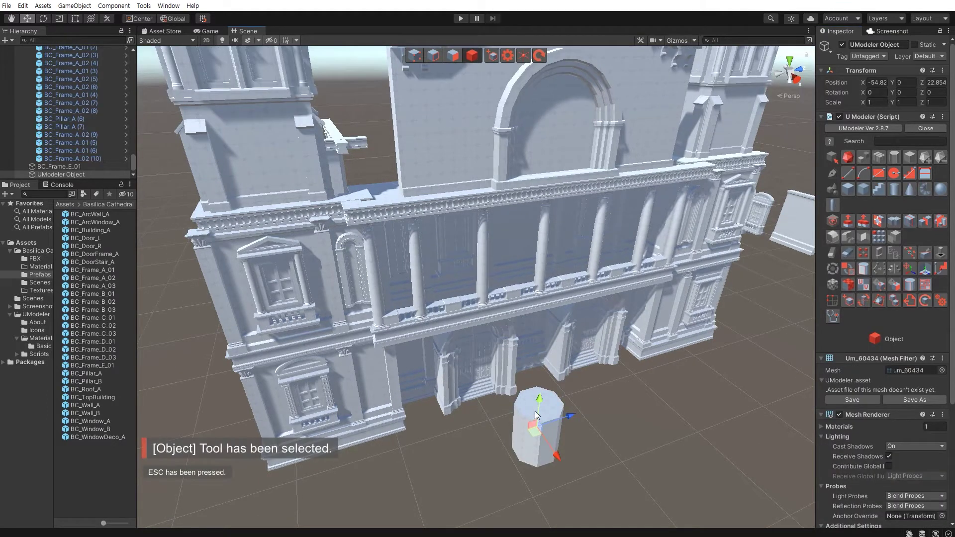
- Place the octagonal column on the upper ledge between the left tower and the gable wall
left_click_drag(533, 419, 526, 223)
middle_click_drag(453, 291, 493, 336)
left_click_drag(587, 358, 435, 261)
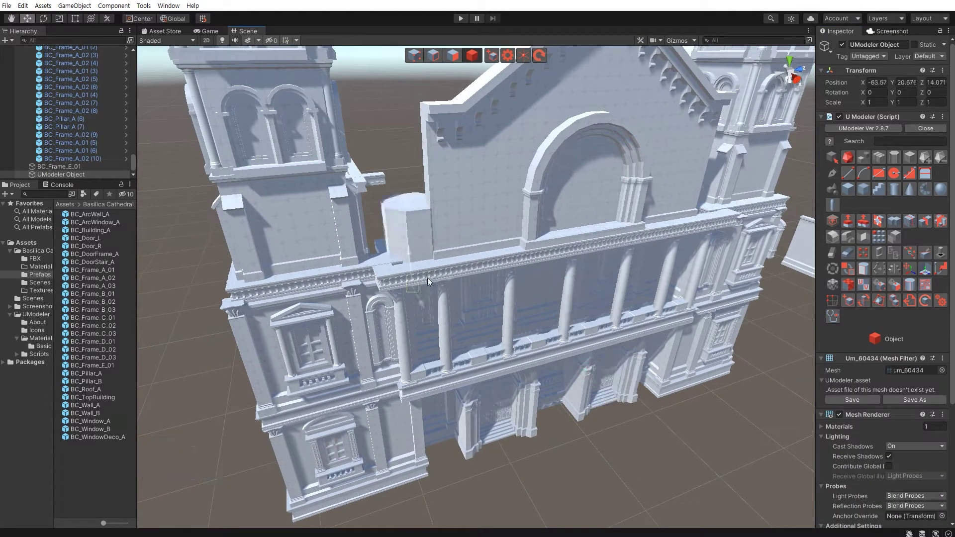
key("f")
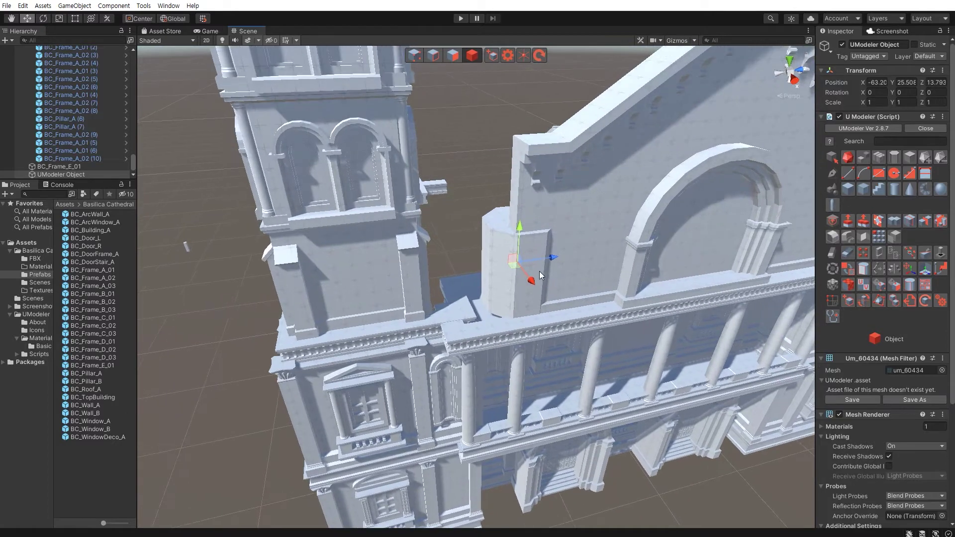
left_click_drag(550, 263, 487, 264)
- Scale the column to about 1.26 and adjust it to Y 24.91 so it sits on the ledge
key("r")
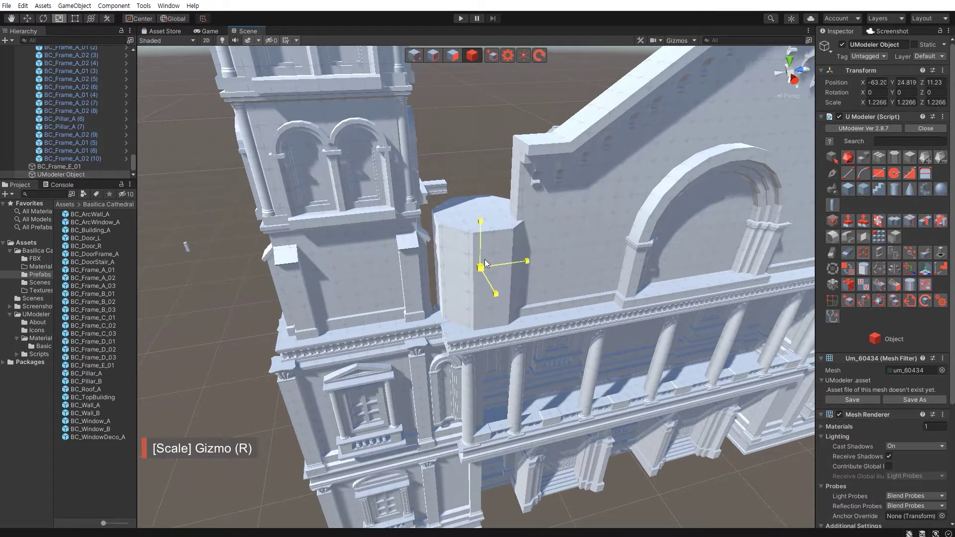
left_click_drag(478, 230, 479, 199)
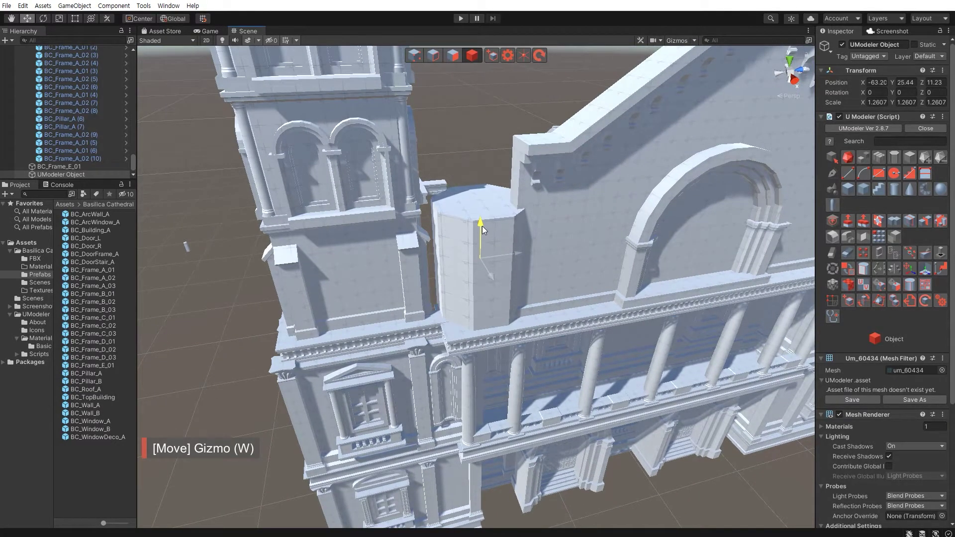
key("f")
right_click_drag(491, 318, 464, 179)
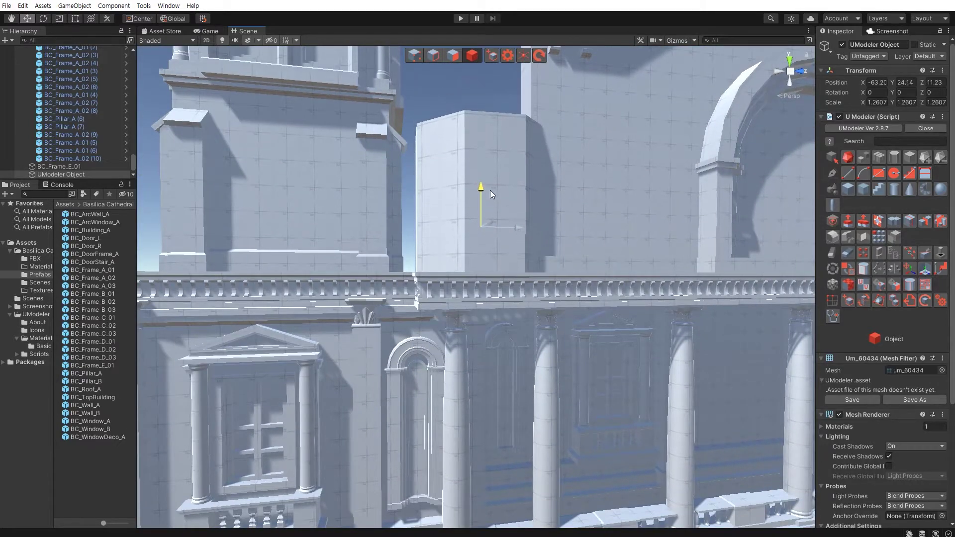
left_click_drag(480, 186, 476, 172)
mouse_move(476, 172)
right_mouse_down()
mouse_move(455, 283)
mouse_move(505, 230)
right_mouse_up()
mouse_move(505, 230)
left_mouse_down()
mouse_move(495, 231)
mouse_move(498, 256)
left_mouse_up()
right_click_drag(498, 256, 467, 303)
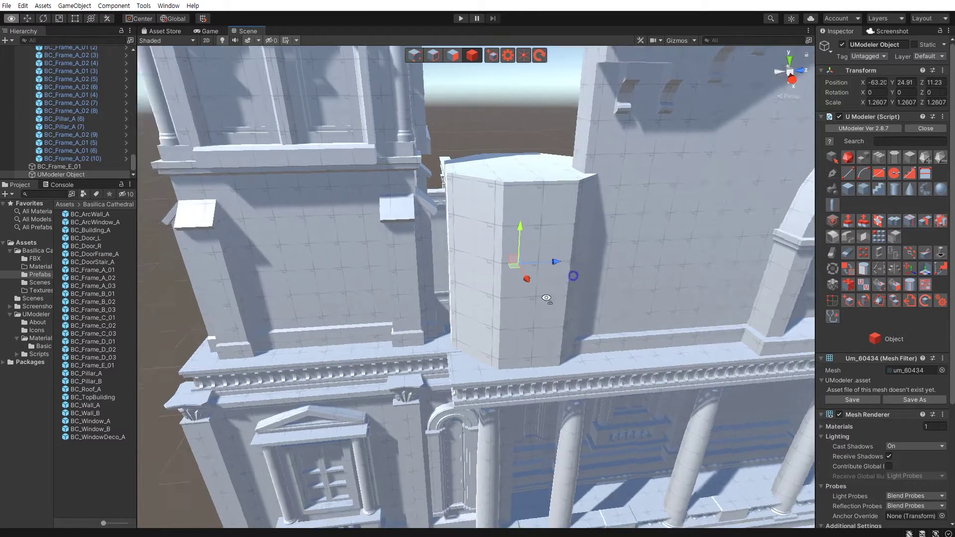
key("shift+3")
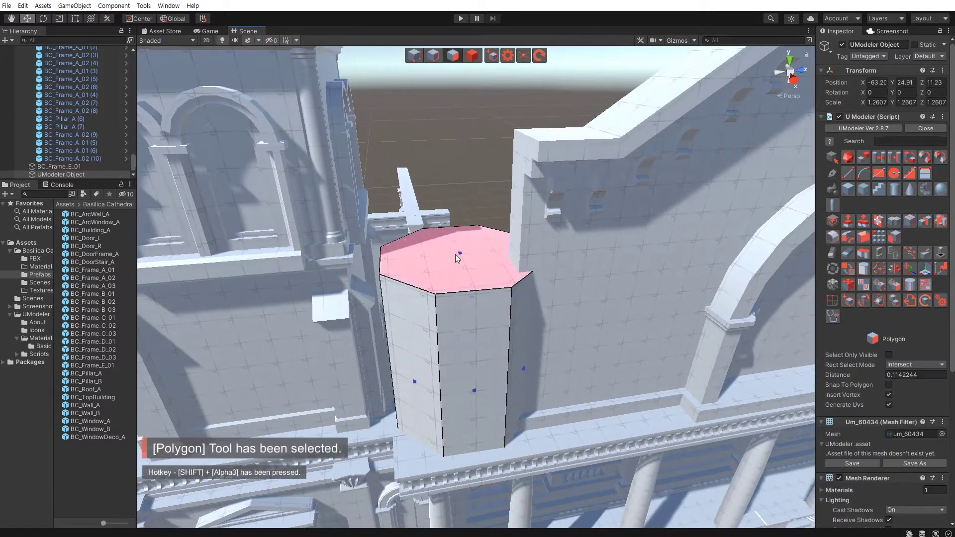
- Extrude the column's top face upward to heighten the turret
right_click_drag(438, 301, 465, 234)
left_click(465, 233)
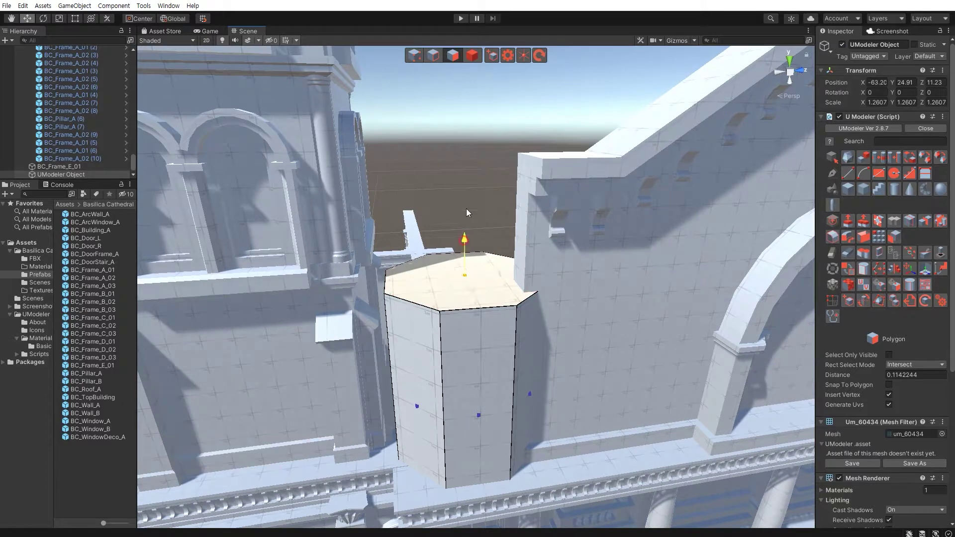
left_click_drag(466, 208, 470, 108)
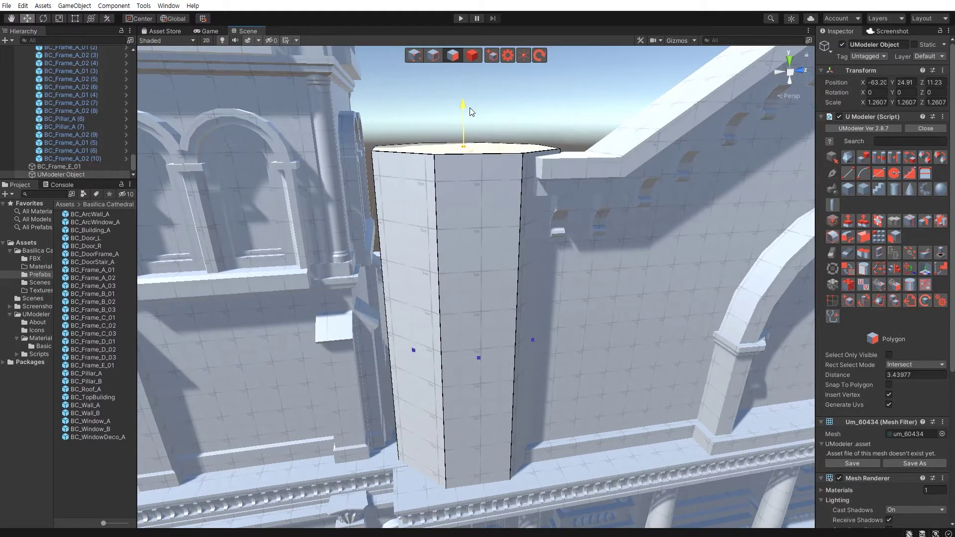
left_click(460, 172)
right_click_drag(461, 172, 422, 190)
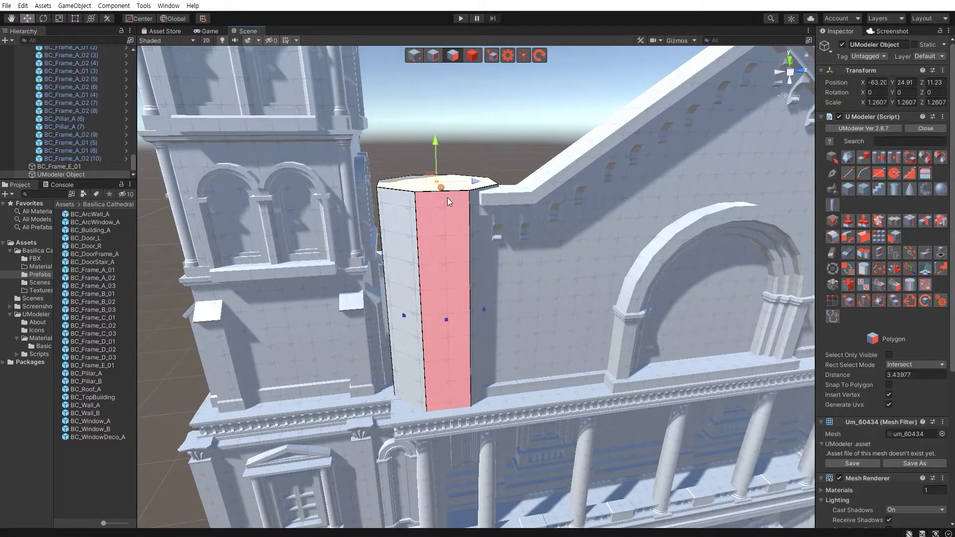
right_click_drag(422, 192, 462, 269)
left_click(462, 269)
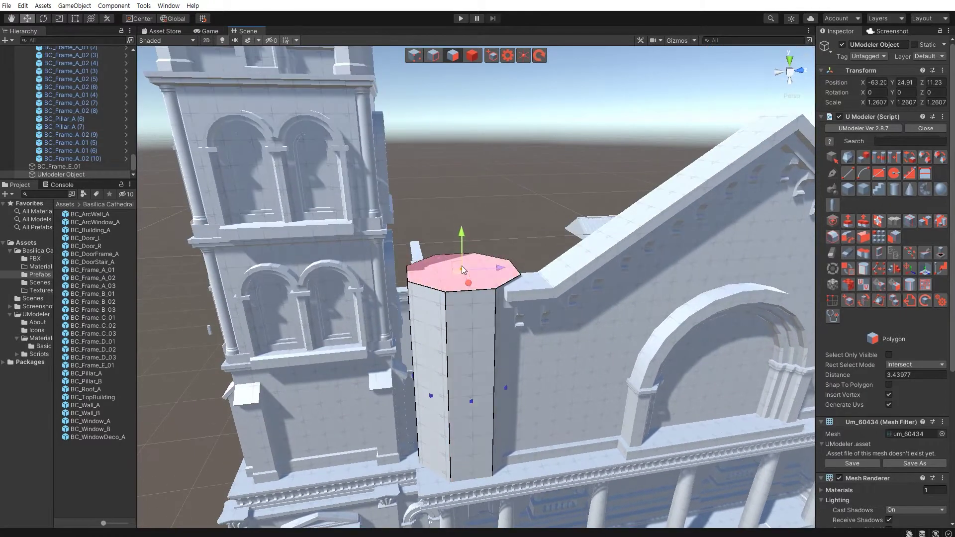
scroll(462, 264, "up", 3)
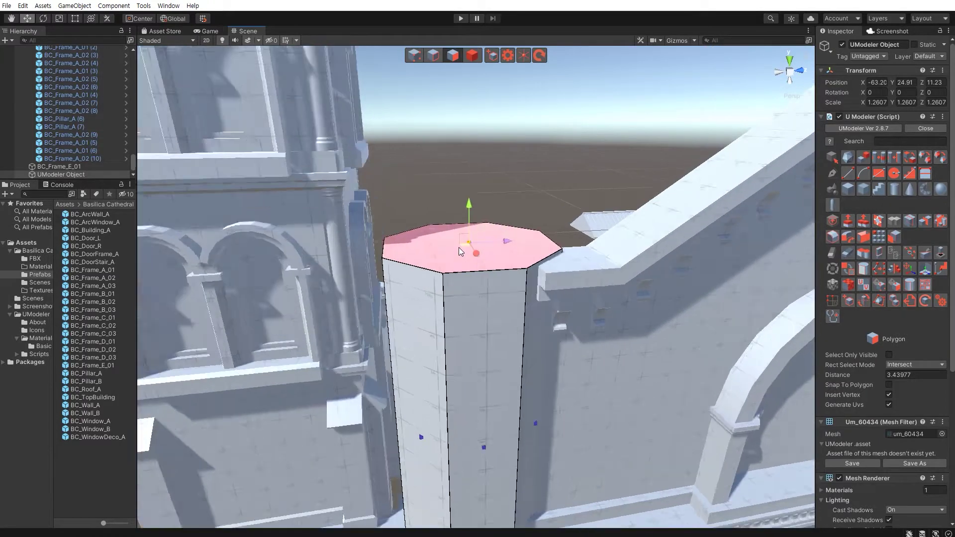
scroll(458, 247, "up", 3)
- Widen the octagonal top face and extrude it into an overhanging ledge slab
key("r")
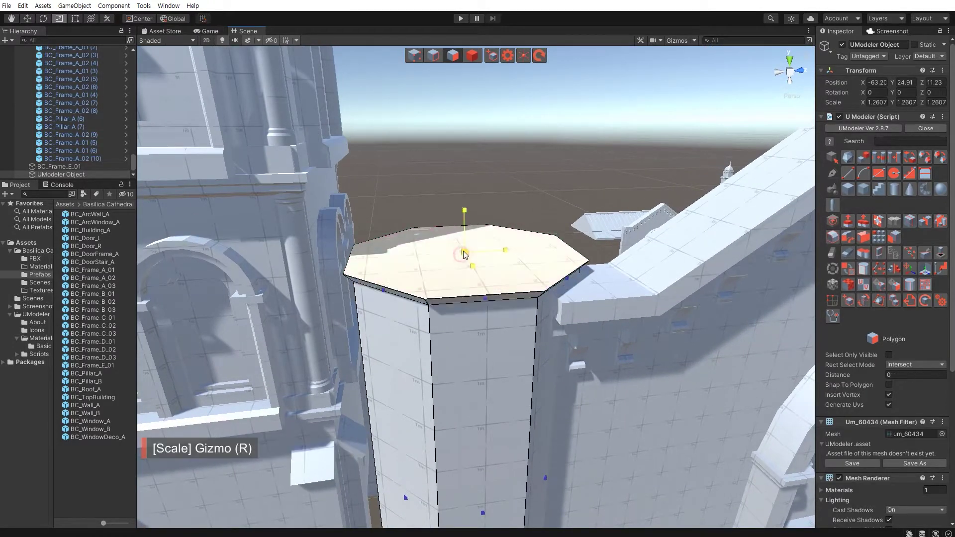
mouse_move(462, 255)
left_mouse_down()
mouse_move(466, 244)
mouse_move(452, 251)
mouse_move(467, 181)
mouse_move(461, 216)
mouse_move(485, 211)
left_mouse_up()
key("w")
key("r")
key("w")
- Extrude the top taller and taper it to a point, raising the spire apex
key("r")
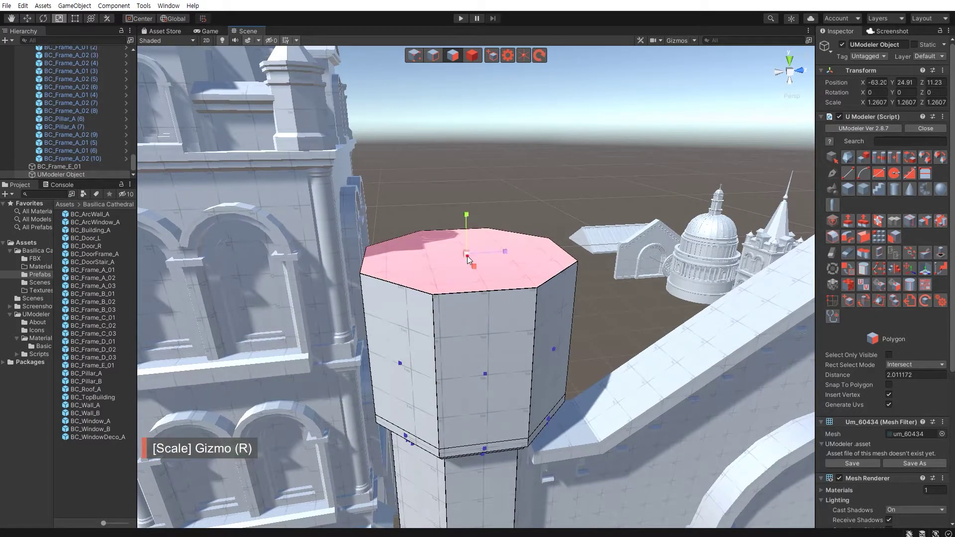
left_click_drag(467, 255, 472, 306)
key("w")
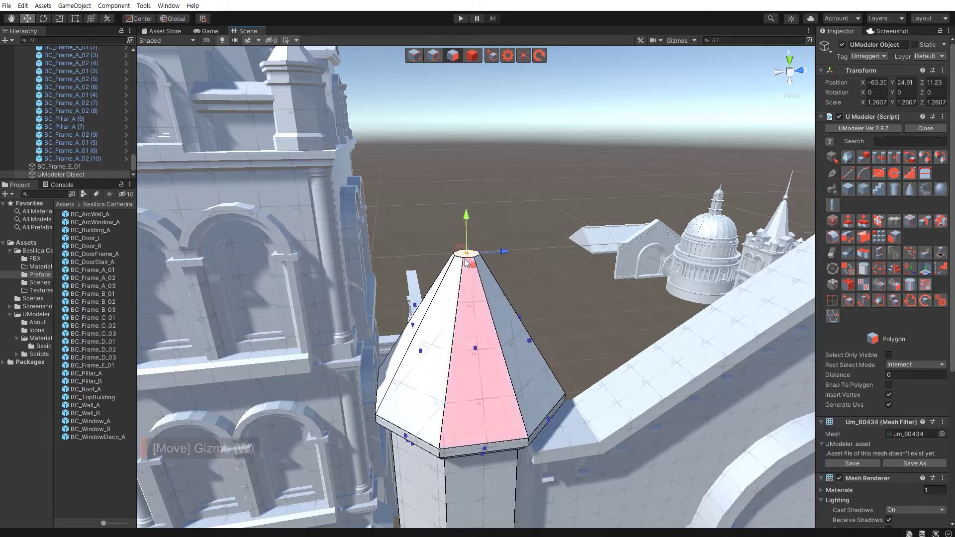
left_click_drag(465, 232, 465, 191)
mouse_move(468, 299)
left_mouse_down("alt")
mouse_move(457, 381)
mouse_move(449, 260)
mouse_move(428, 270)
mouse_move(441, 259)
mouse_move(442, 302)
mouse_move(454, 252)
mouse_move(496, 258)
mouse_move(405, 235)
left_mouse_up("alt")
- Move the whole turret along Z to 11.39 beside the gable wall
left_click(461, 393)
key("Escape")
mouse_move(386, 277)
left_mouse_down()
mouse_move(377, 271)
mouse_move(421, 268)
left_mouse_up()
scroll(383, 290, "down", 3)
scroll(381, 225, "up", 5)
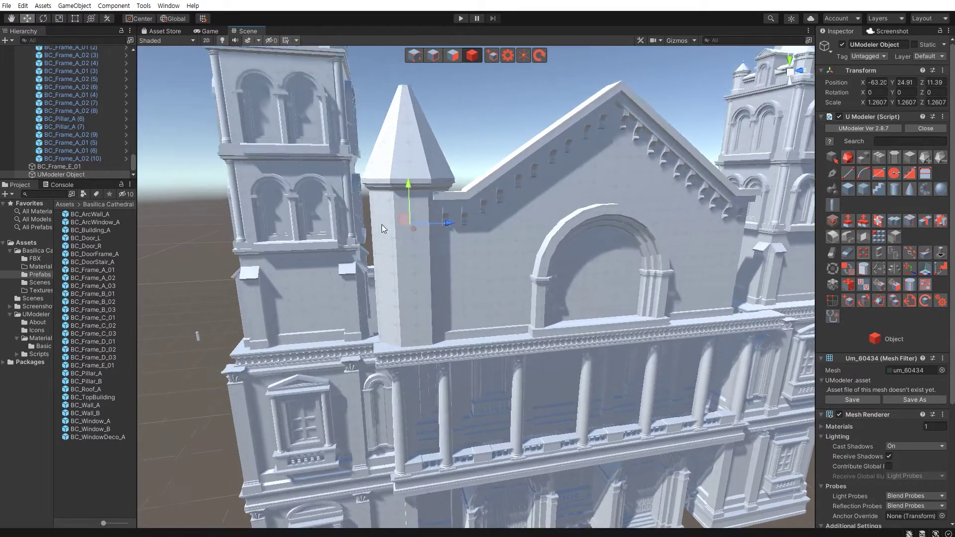
scroll(381, 225, "up", 2)
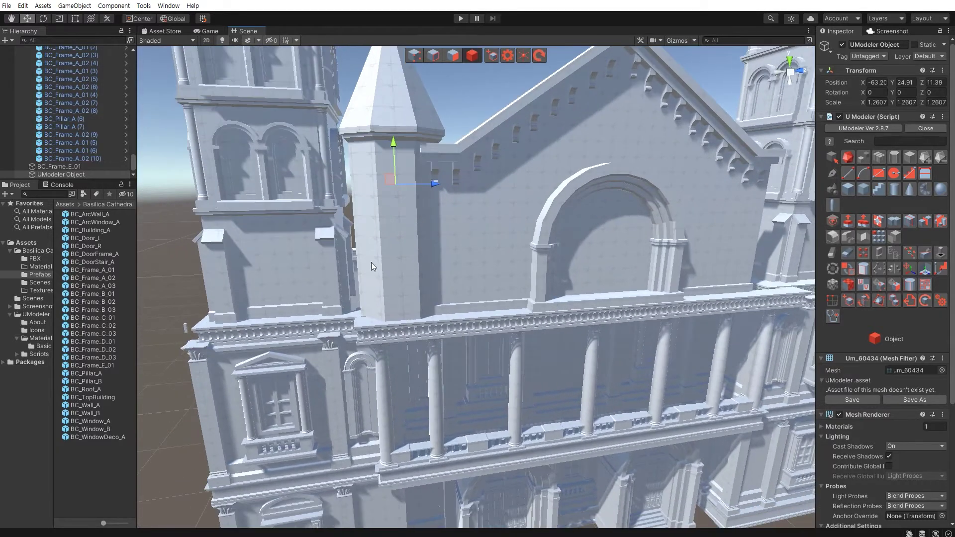
- Duplicate the pillar, raise it to the turret, scale it to 1.17 and fit it to a corner
left_click(388, 404)
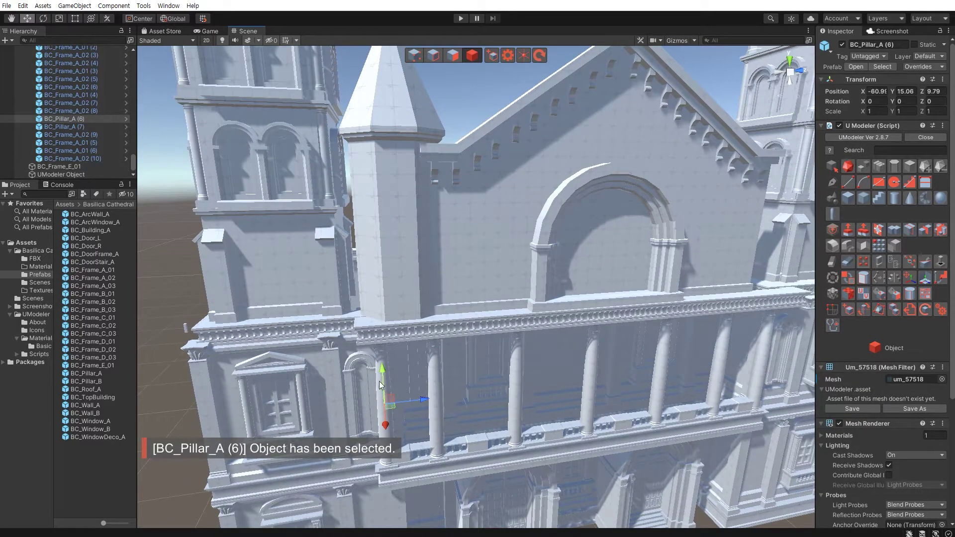
key("ctrl+d")
left_click_drag(382, 374, 404, 202)
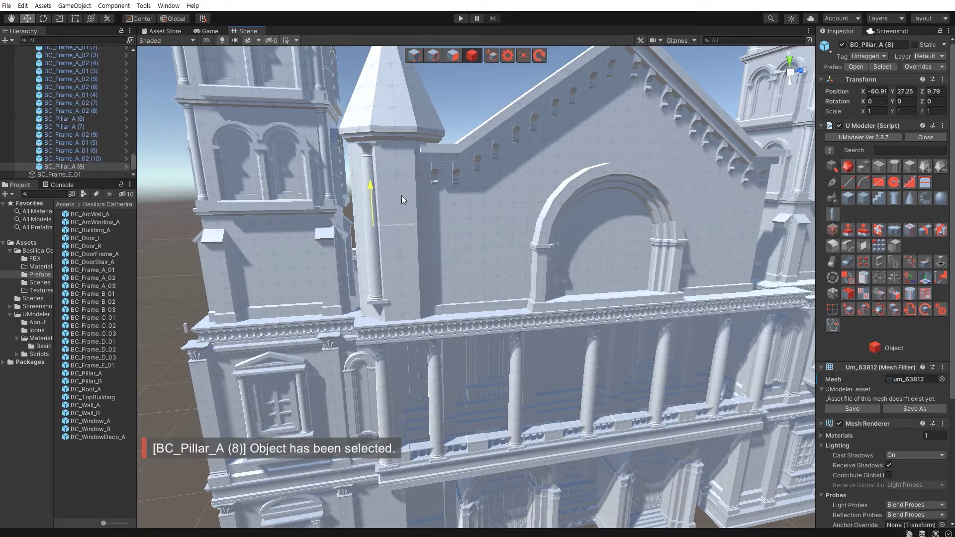
left_click_drag(354, 345, 351, 331, "alt")
mouse_move(388, 253)
left_mouse_down()
mouse_move(383, 306)
mouse_move(386, 252)
left_mouse_up()
key("r")
key("w")
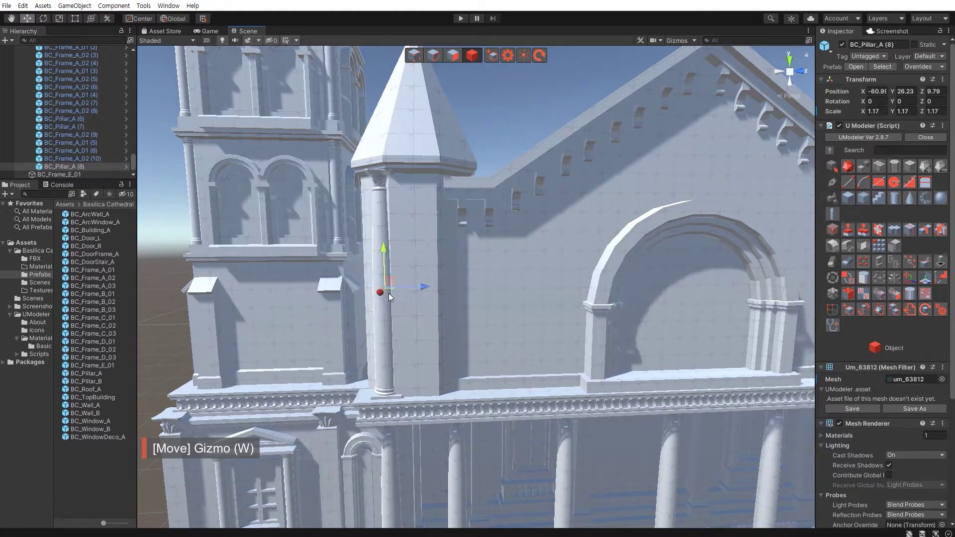
left_click_drag(388, 292, 394, 293)
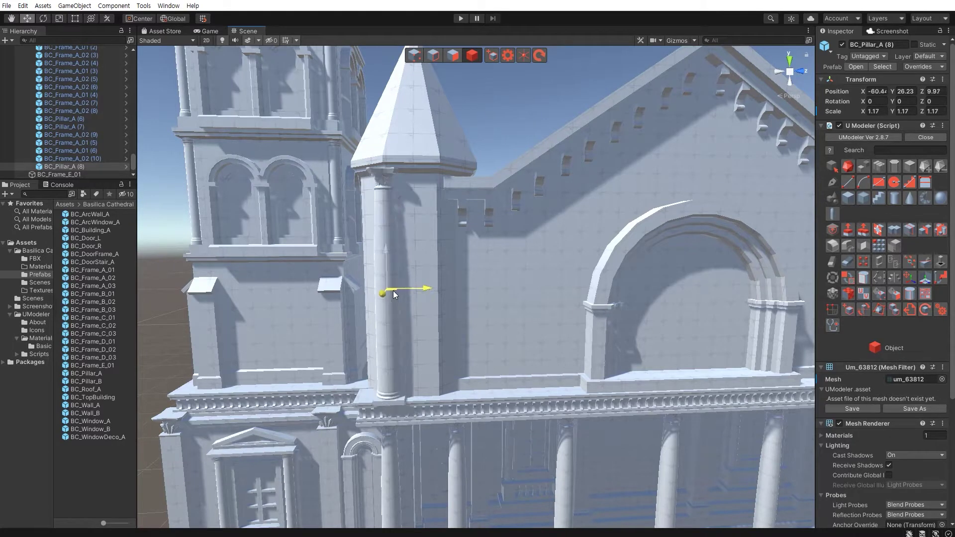
left_click_drag(394, 294, 382, 315)
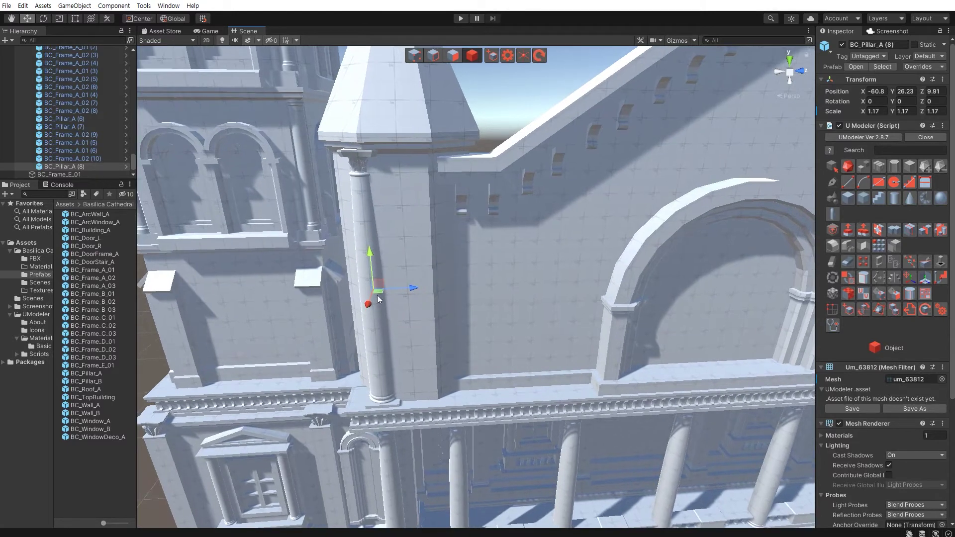
left_click_drag(380, 292, 406, 294)
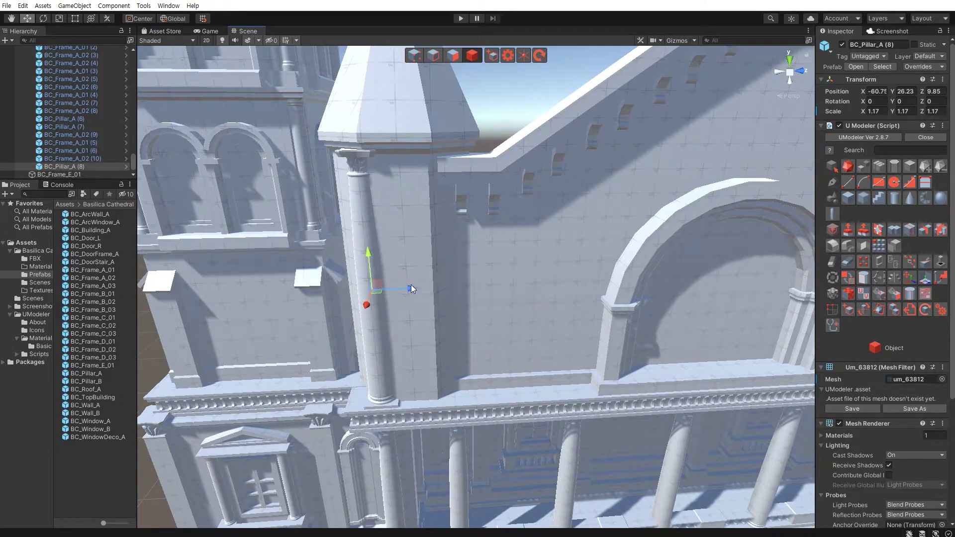
- Add two more pillar copies at the turret's other front corner and left corner
key("ctrl+d")
left_click_drag(411, 288, 476, 293)
mouse_move(372, 323)
left_mouse_down("alt")
mouse_move(396, 305)
mouse_move(521, 396)
left_mouse_up("alt")
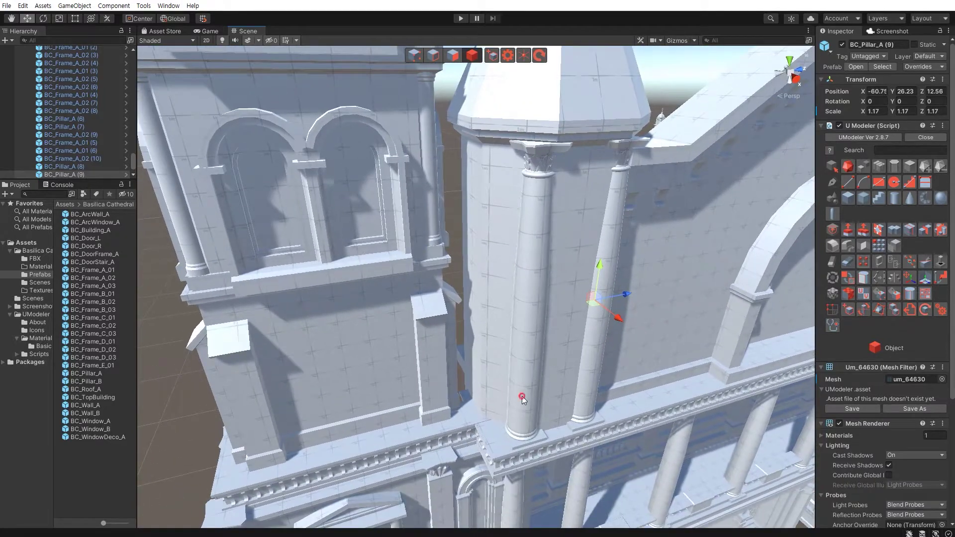
left_click(522, 396)
key("ctrl+d")
left_click_drag(518, 322, 468, 307)
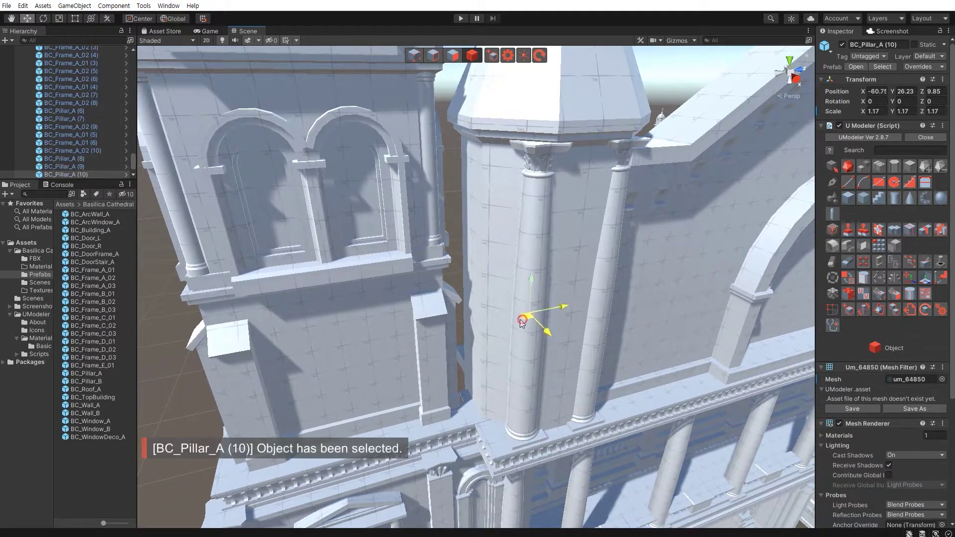
- Zoom out over the whole cathedral and select the turret's cone roof
scroll(468, 304, "down", 5)
mouse_move(581, 357)
left_mouse_down("alt")
mouse_move(466, 357)
mouse_move(470, 339)
mouse_move(474, 355)
left_mouse_up("alt")
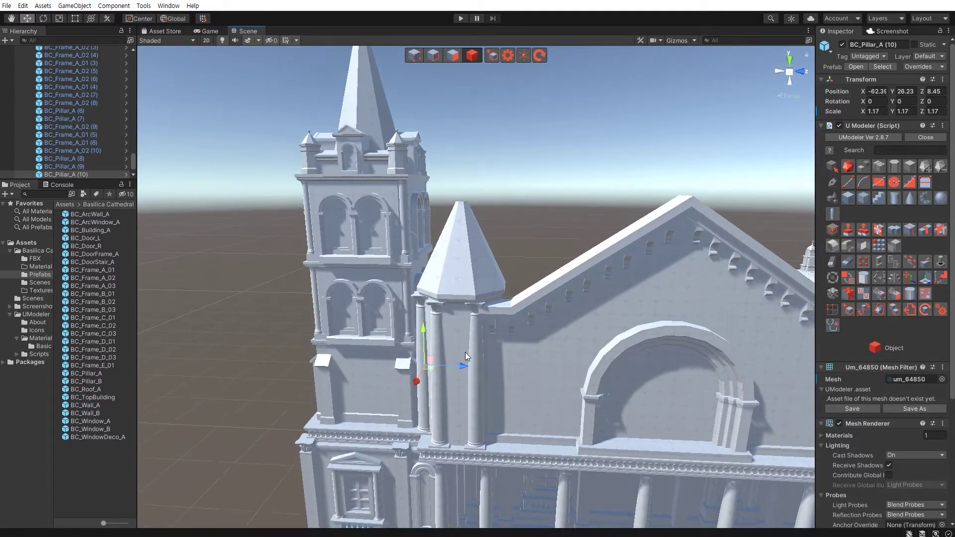
scroll(464, 352, "up", 3)
left_click(462, 265)
scroll(471, 263, "up", 5)
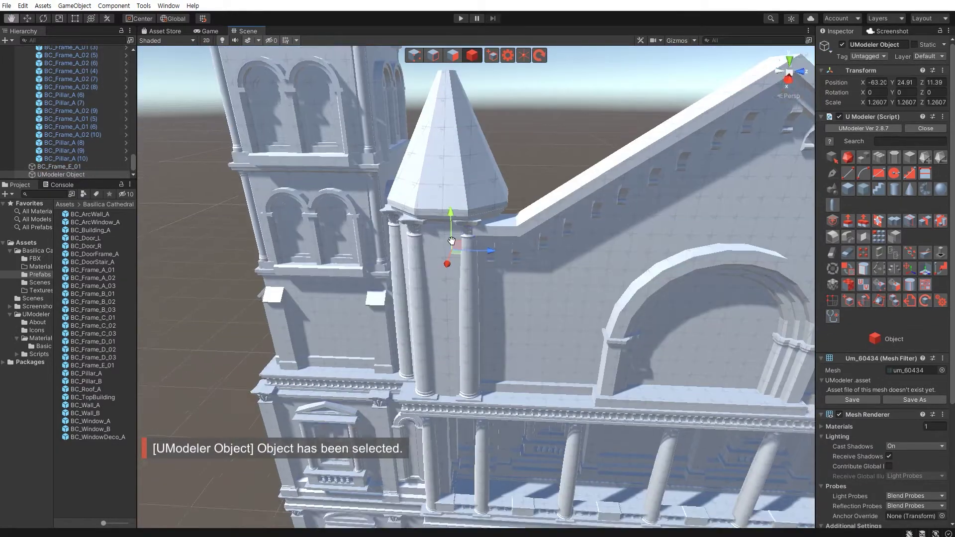
- Inset the small top face of the spire
left_click_drag(471, 263, 480, 281, "alt")
key("3")
left_click(482, 251)
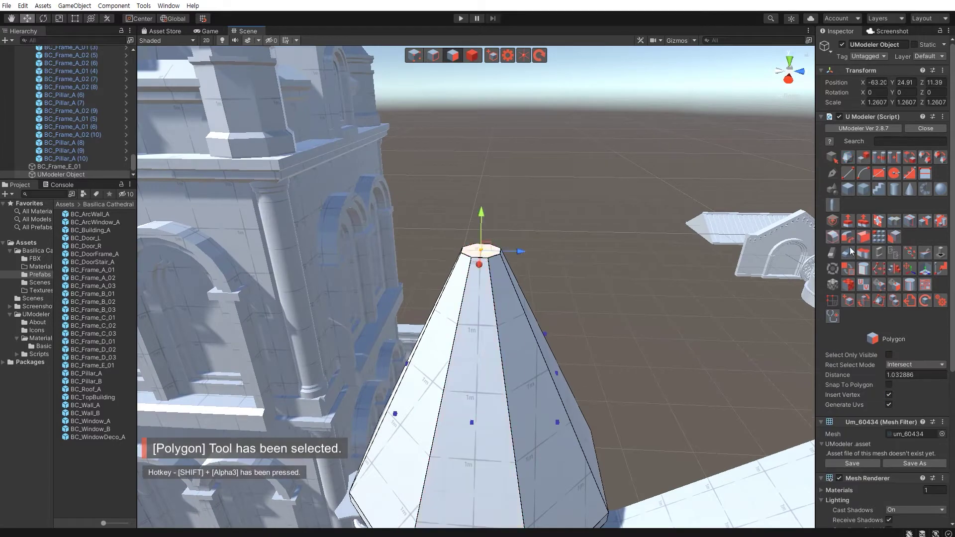
key("i")
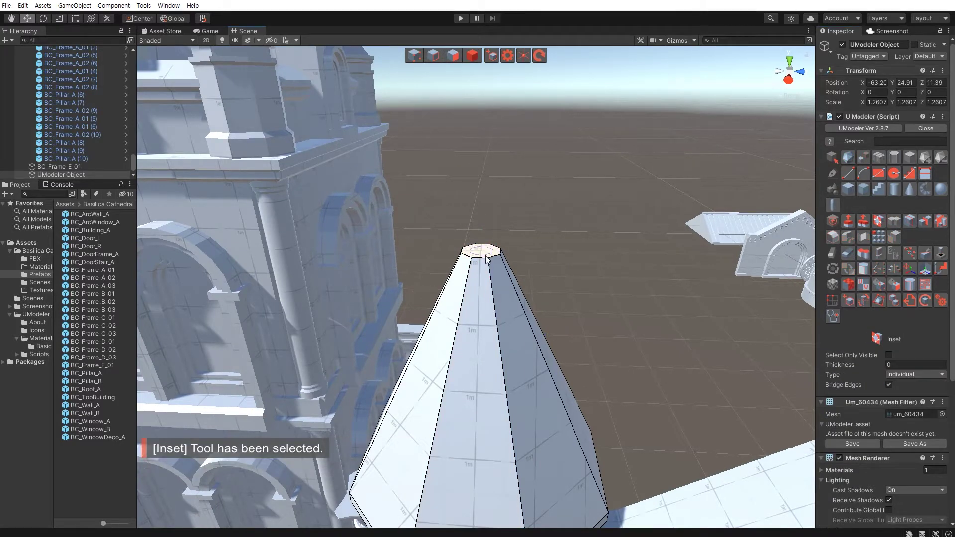
left_click_drag(486, 258, 512, 283)
- Extrude a short, narrowing column up from the spire tip
key("shift+3")
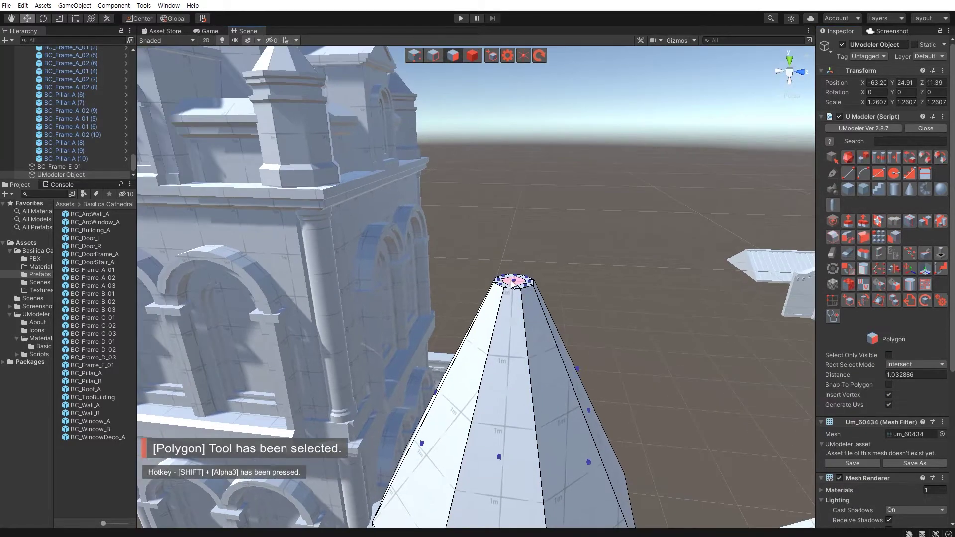
left_click_drag(516, 241, 516, 219, "shift")
key("r")
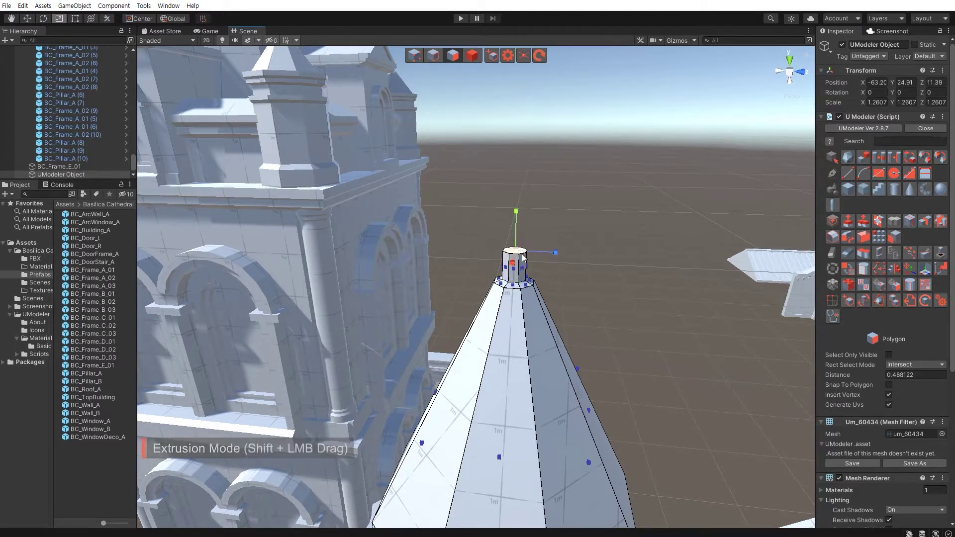
left_click_drag(515, 253, 513, 241)
key("w")
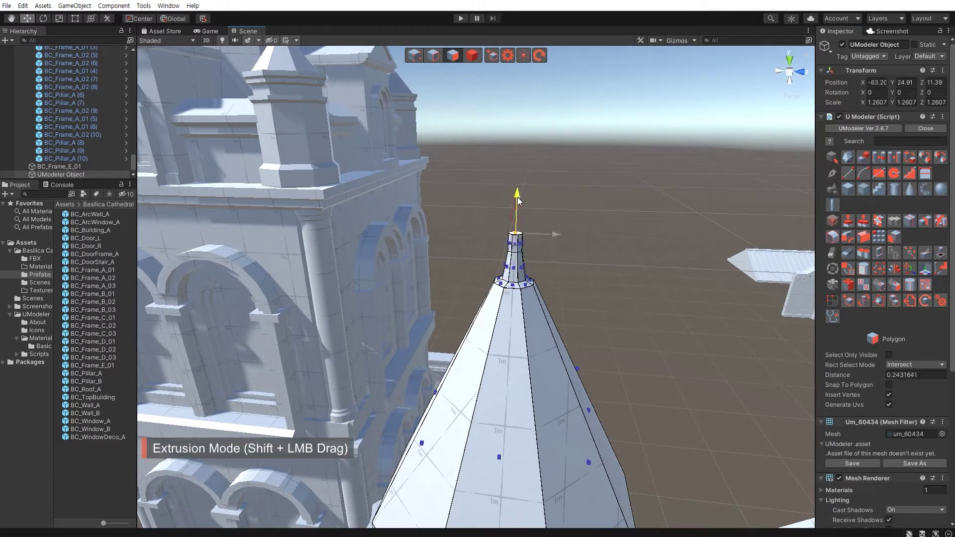
key("r")
key("w")
left_click_drag(518, 233, 518, 231, "shift")
- Extrude and resize successive bands to shape the finial bulb and pointed tip
key("r")
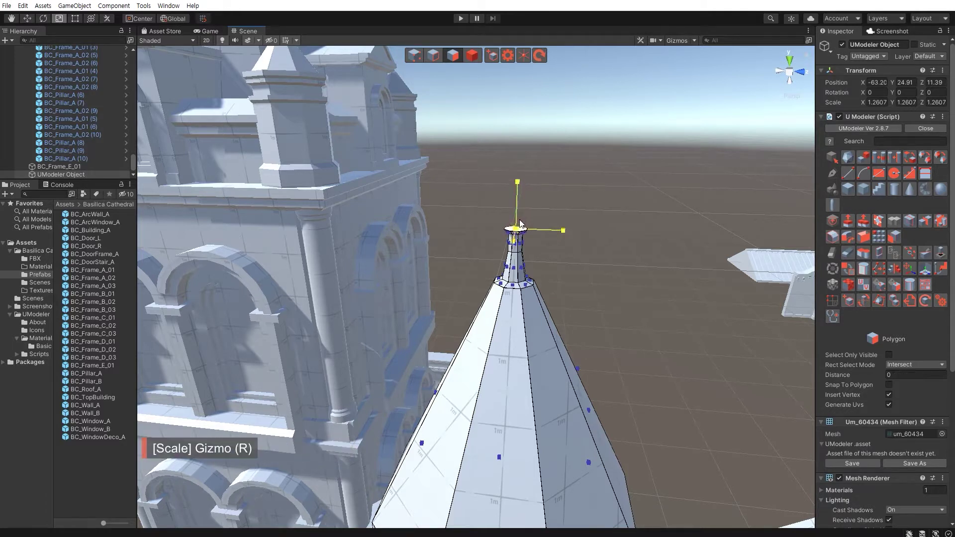
key("w")
left_click_drag(520, 226, 522, 224, "shift")
key("r")
key("w")
left_click_drag(517, 183, 518, 179, "shift")
key("r")
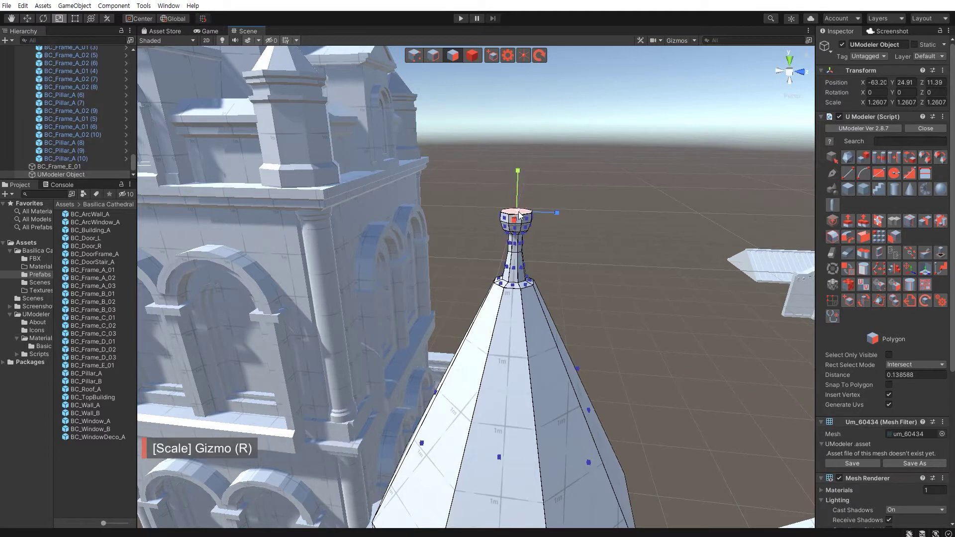
key("w")
left_click_drag(521, 219, 520, 208, "shift")
key("r")
key("w")
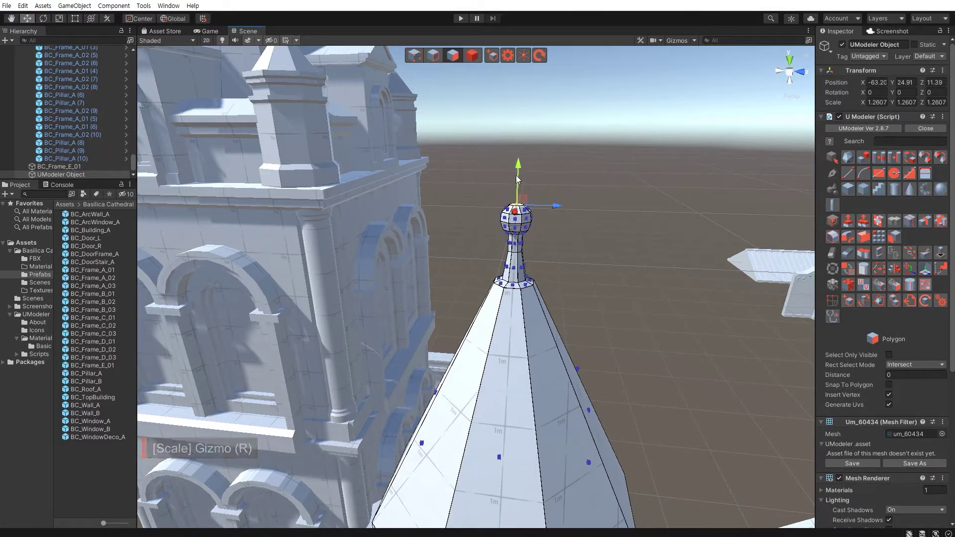
left_click_drag(518, 205, 519, 190, "shift")
key("r")
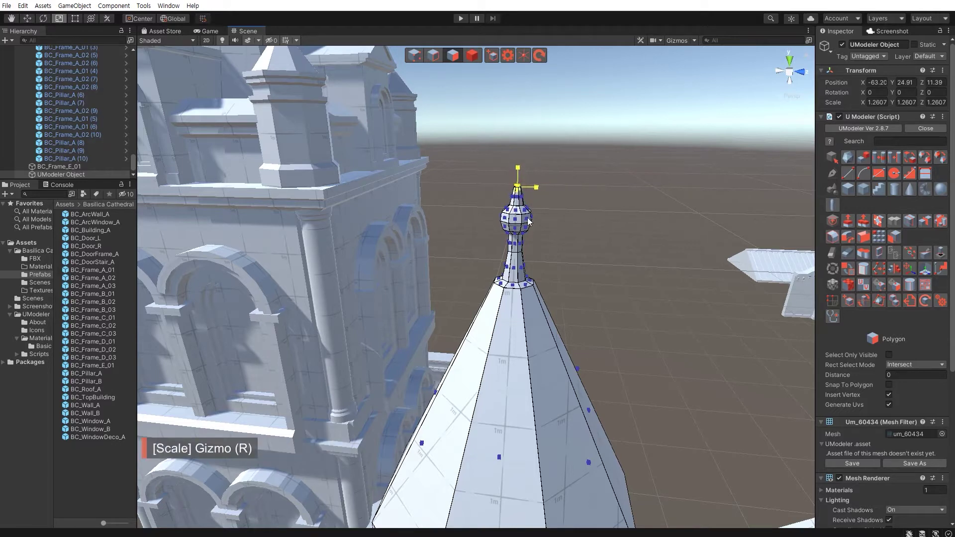
key("w")
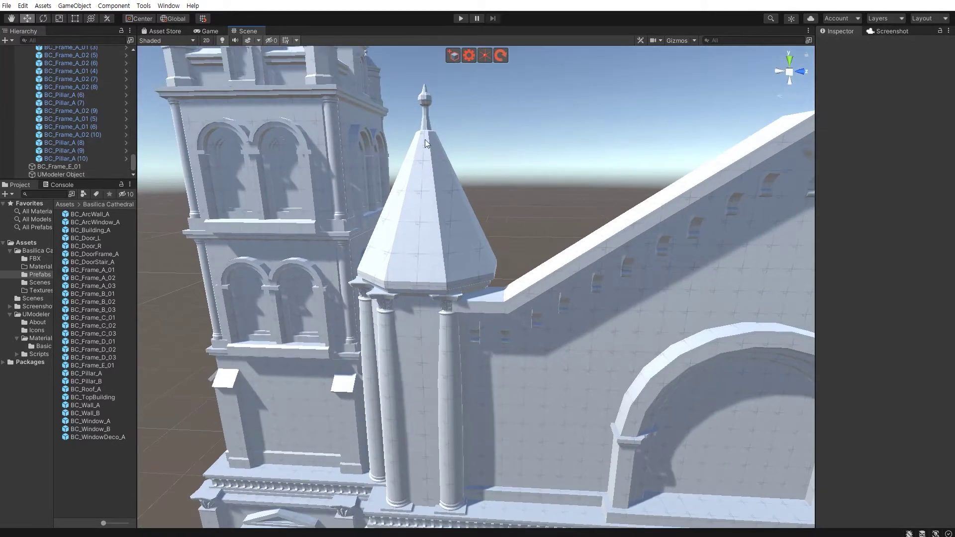
- Lower the finial's tip and bulb vertices, then reselect the spire object
left_click(428, 118)
key("shift+1")
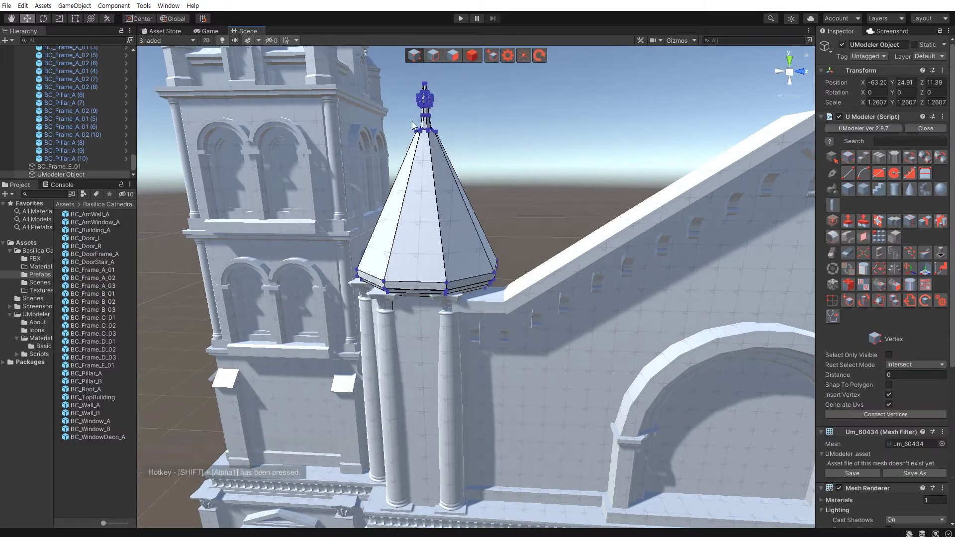
right_click_drag(413, 126, 478, 143)
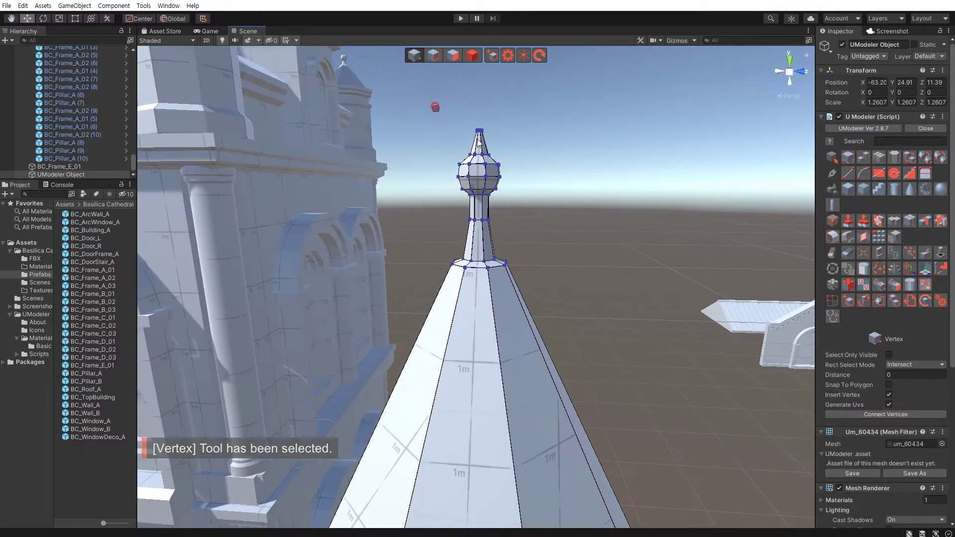
left_click_drag(435, 108, 559, 239)
left_click_drag(480, 142, 486, 161)
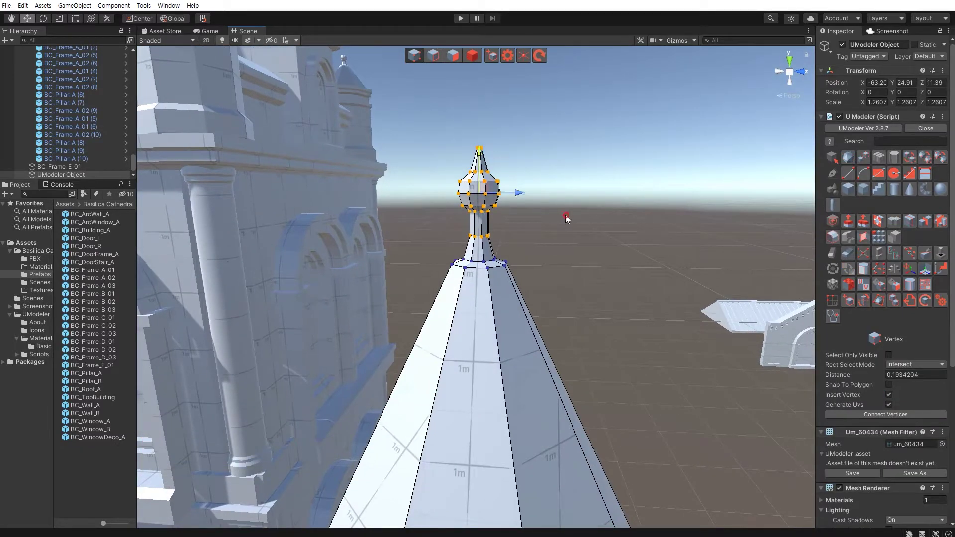
left_click_drag(481, 144, 487, 157)
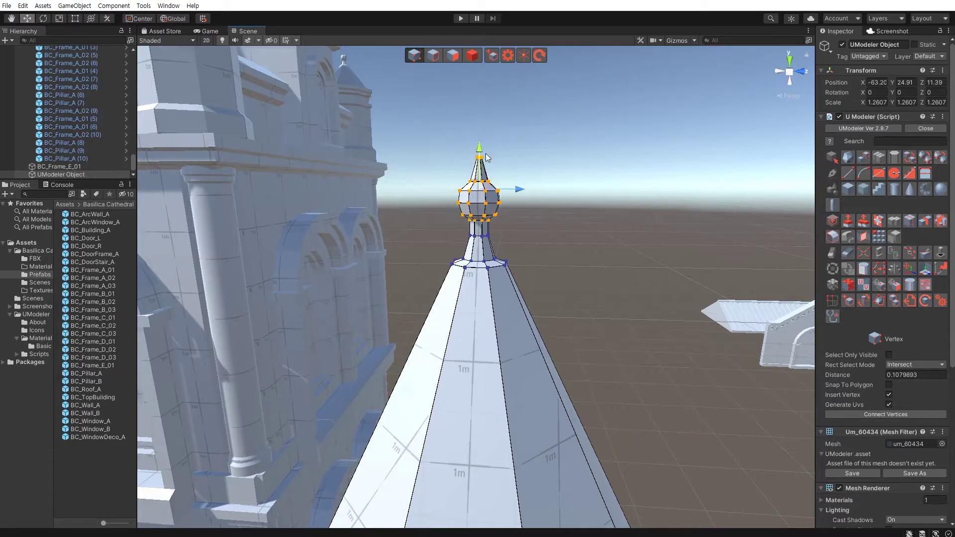
scroll(575, 279, "down", 5)
scroll(509, 379, "up", 5)
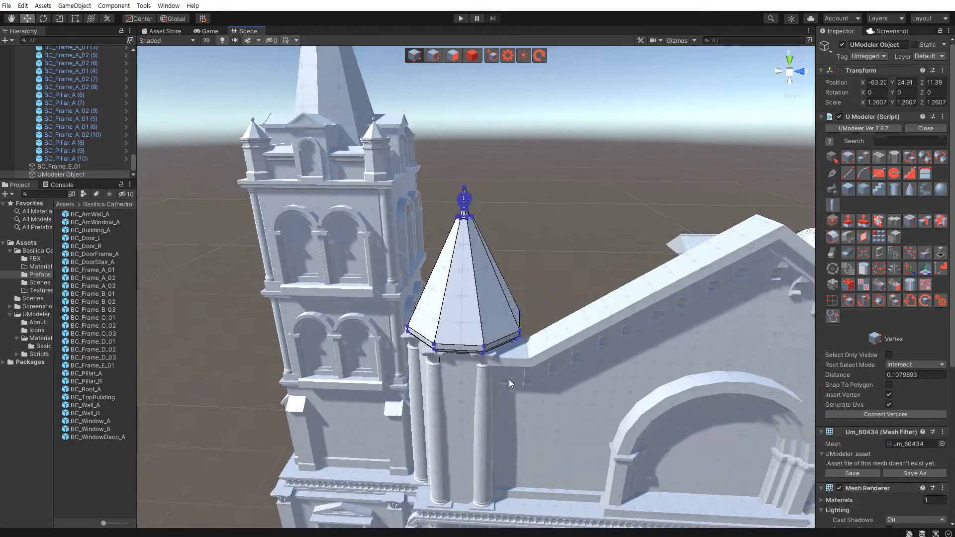
key("4")
key("Escape")
left_click(499, 205)
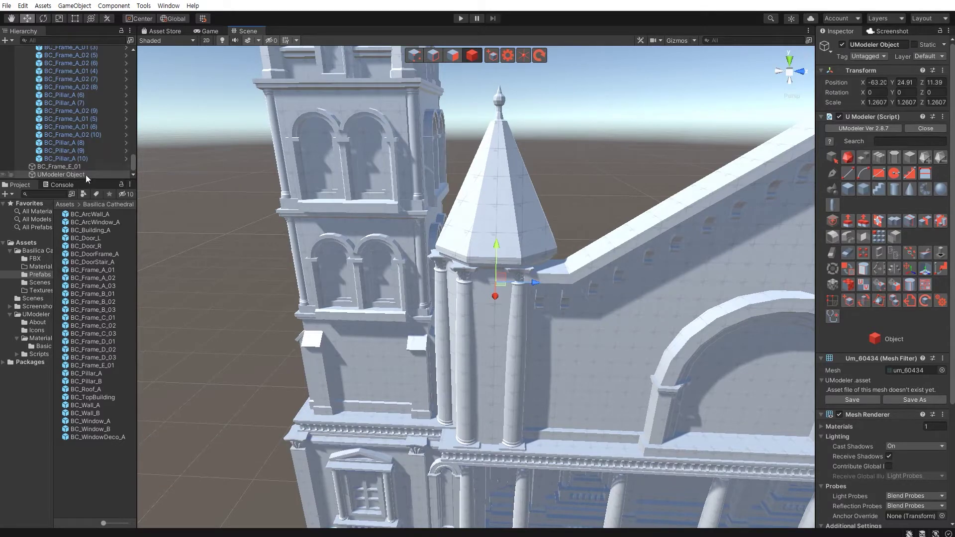
- Rename the spire object to BC_TopPillar_A in the Hierarchy
left_click(60, 167)
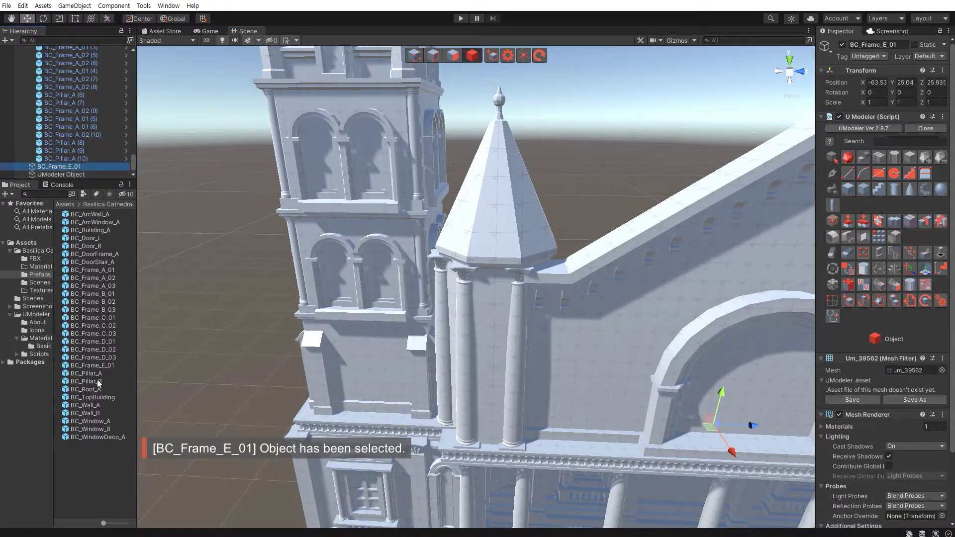
left_click(98, 382)
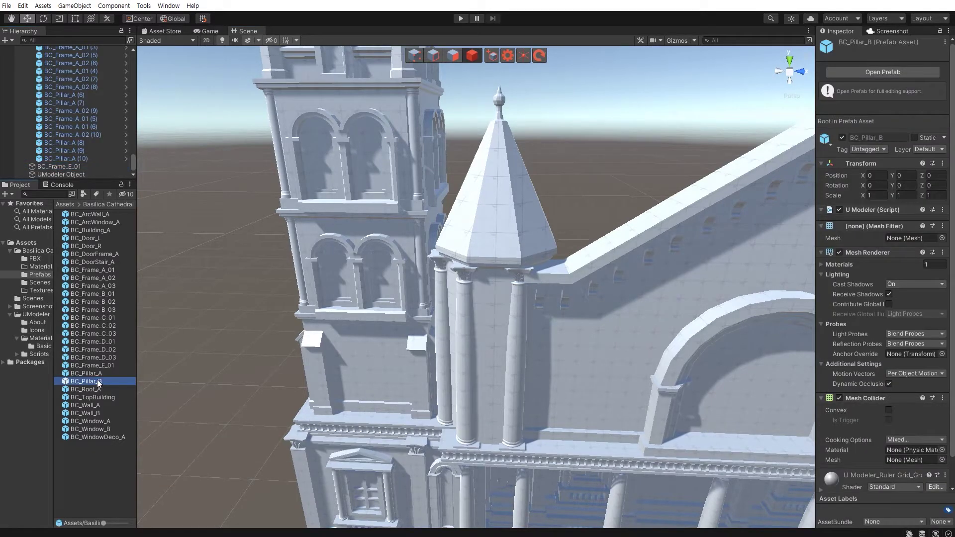
left_click(96, 468)
left_click(479, 229)
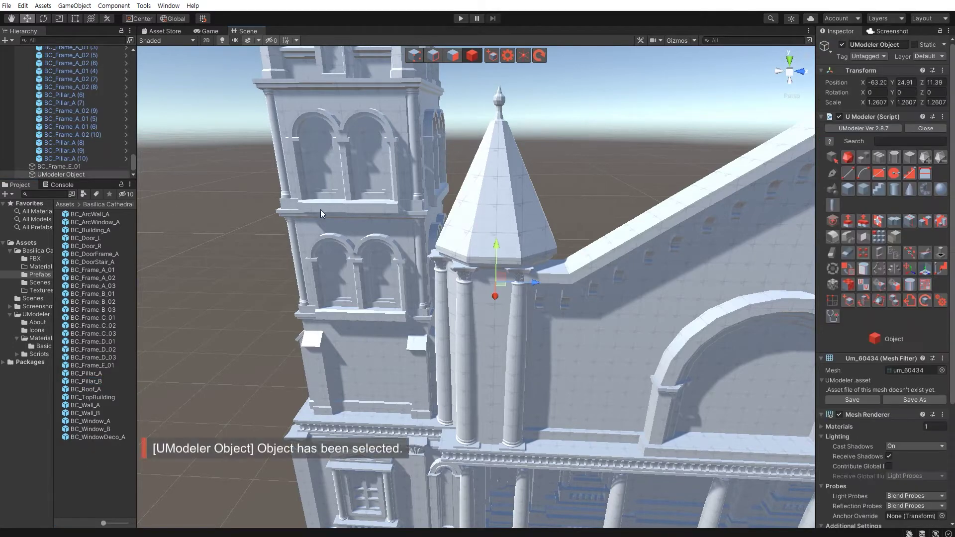
left_click(64, 174)
type("BC_Pillar_B")
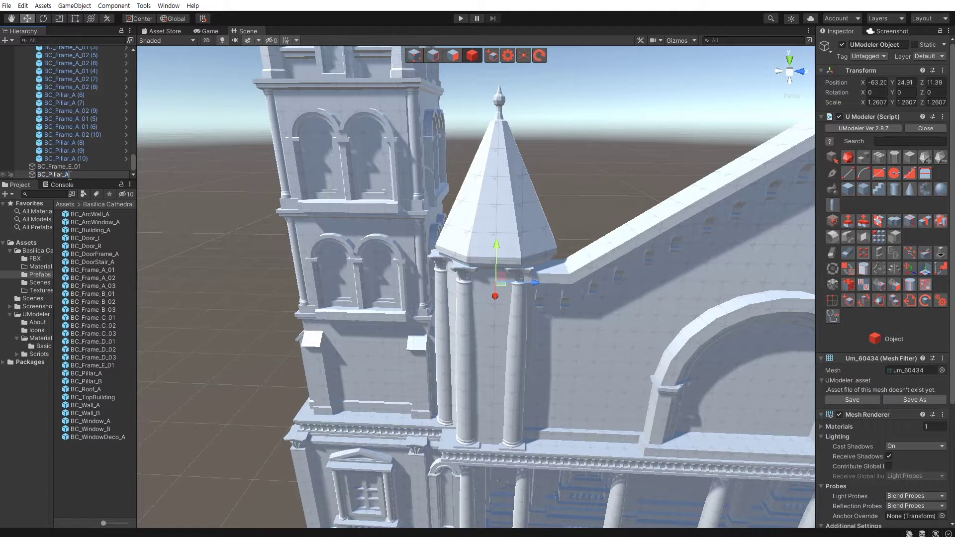
key("Return")
type("Top")
key("Return")
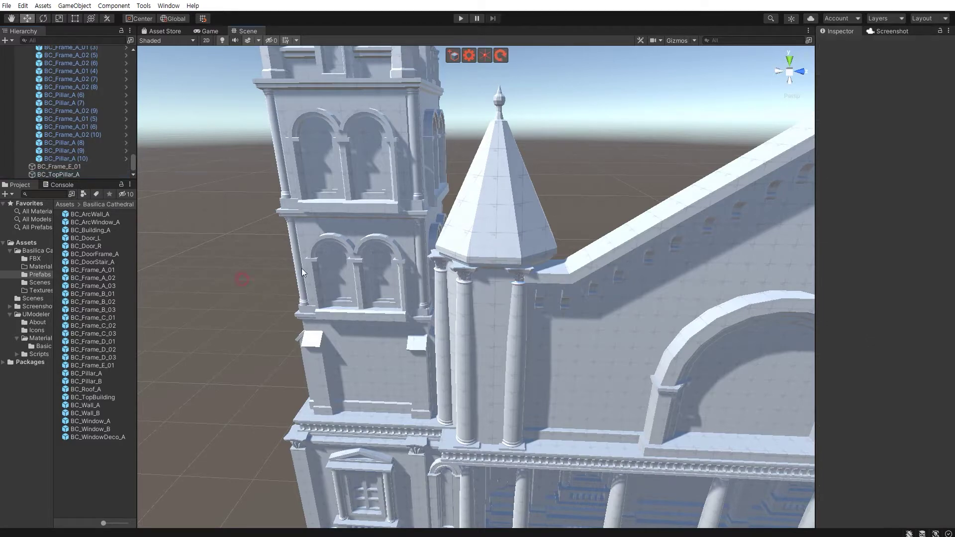
- Bake BC_TopPillar_A's scale to 1 and save it as a prefab in Assets/Prefabs
left_click(486, 219)
key("ctrl+z")
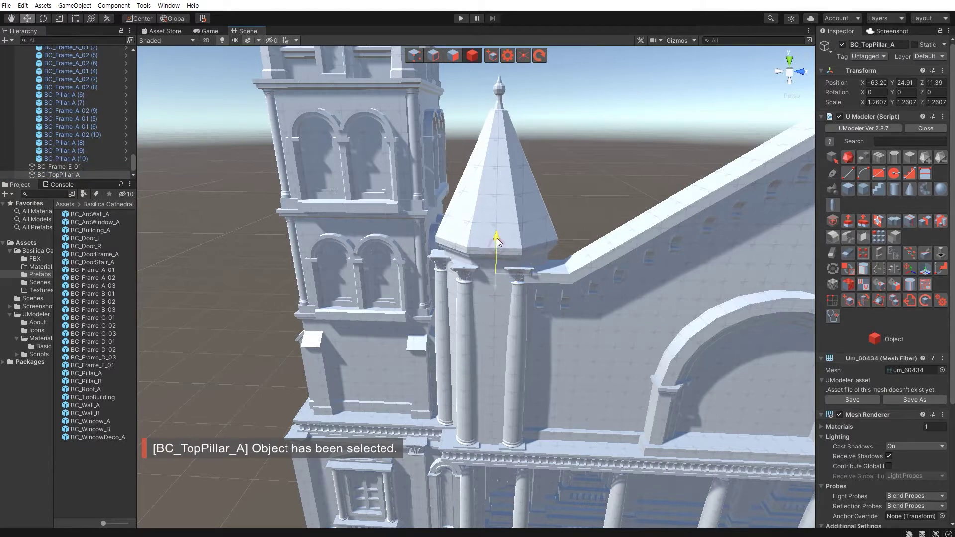
key("ctrl+y")
left_click(832, 315)
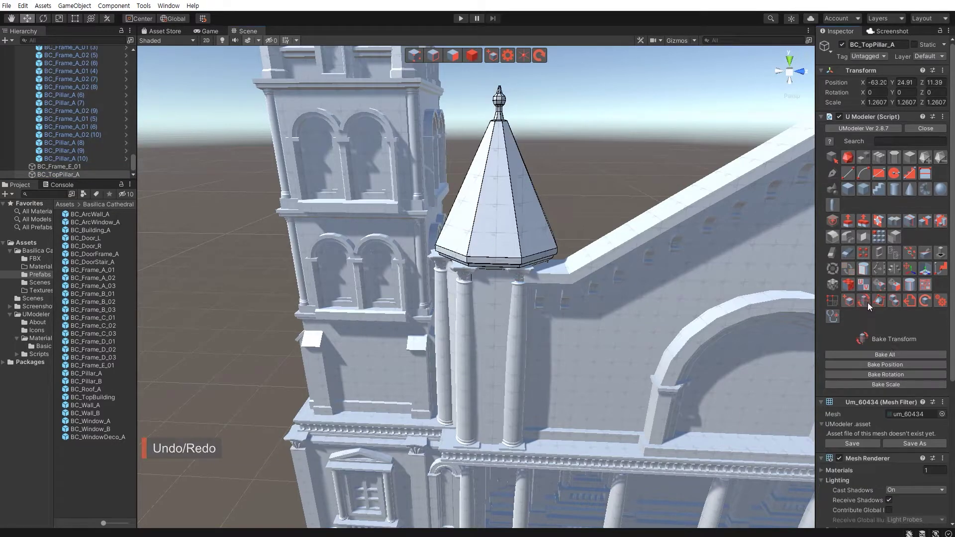
left_click(886, 388)
key("f")
left_click(120, 173)
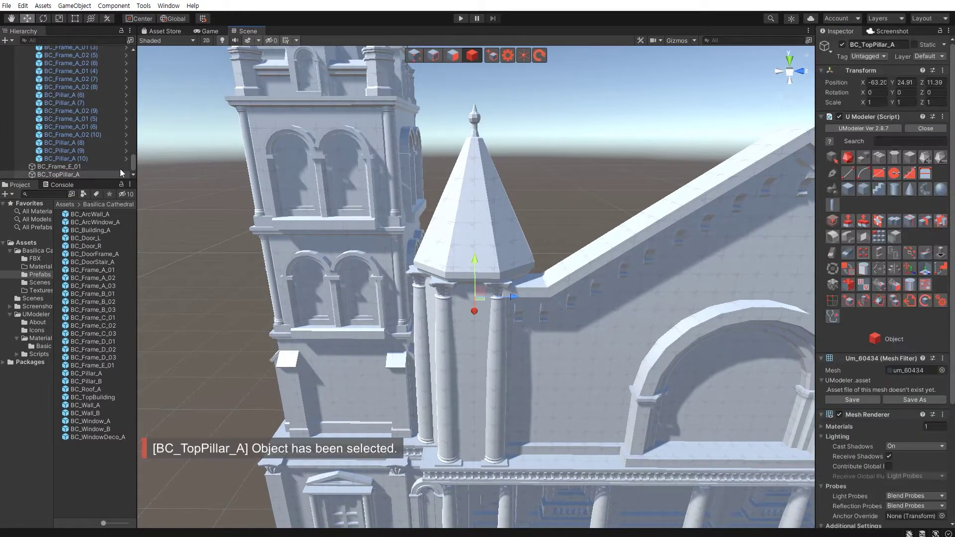
left_click_drag(92, 387, 95, 455)
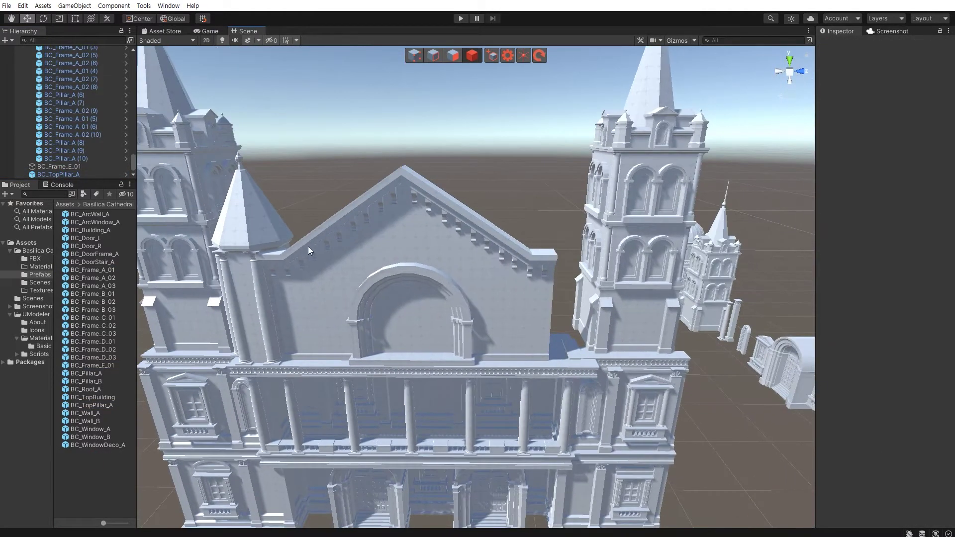
- Duplicate the left turret's spire and move the copy to the right side of the gable
left_click(253, 225)
key("ctrl+d")
mouse_move(289, 270)
left_mouse_down()
mouse_move(571, 281)
mouse_move(609, 269)
mouse_move(599, 273)
left_mouse_up()
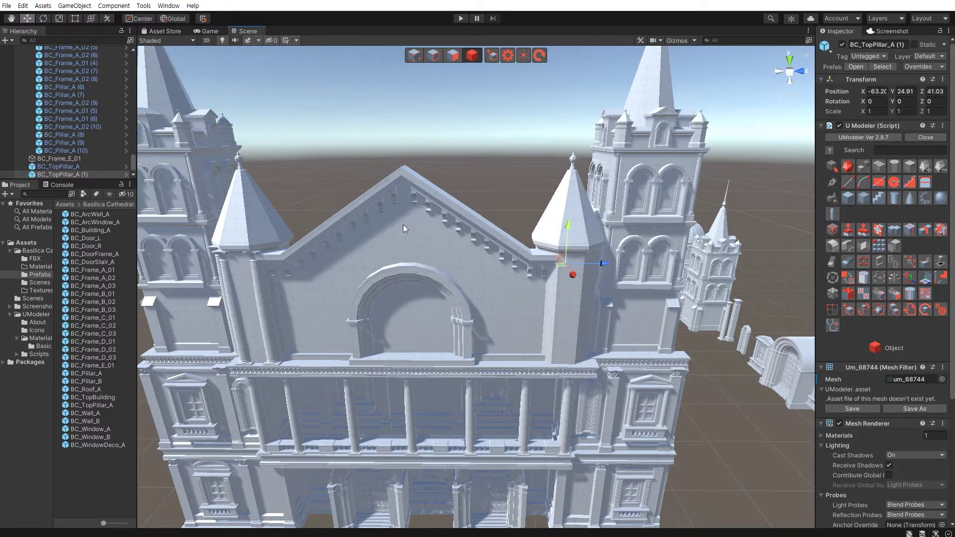
left_click(331, 267)
mouse_move(331, 267)
left_mouse_down("alt")
mouse_move(362, 266)
mouse_move(348, 268)
left_mouse_up("alt")
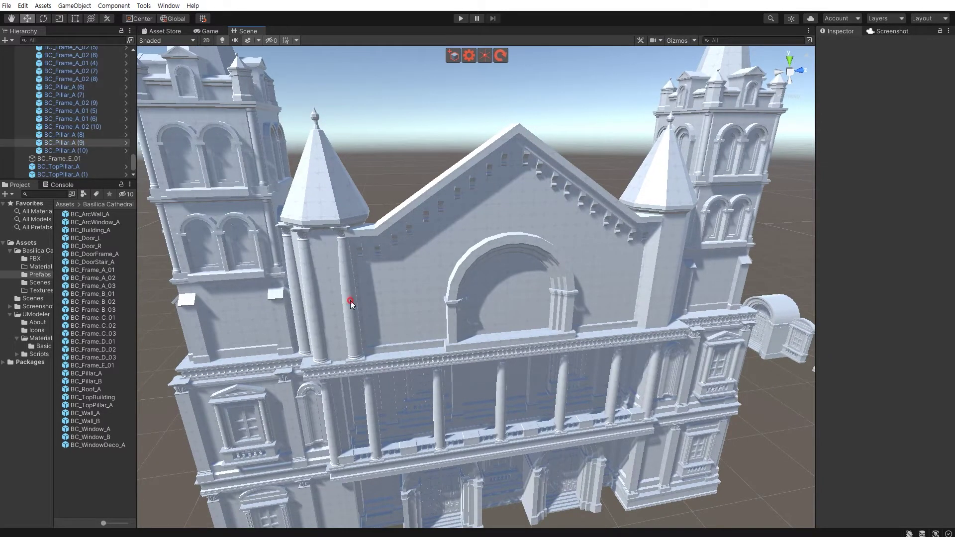
- Duplicate the turret pillars and place the copies around the right turret
left_click(350, 300)
left_click_drag(514, 312, 388, 327, "alt")
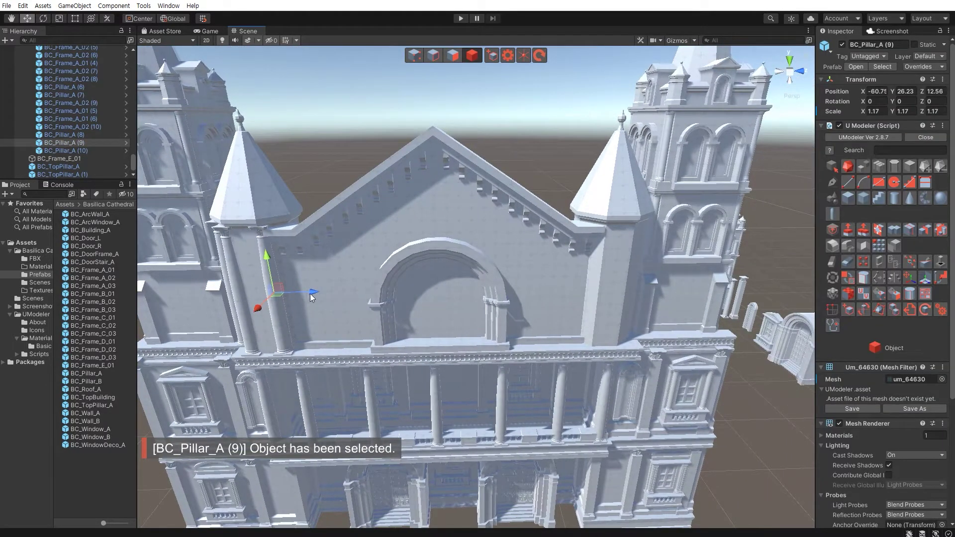
key("ctrl+d")
mouse_move(311, 297)
left_mouse_down()
mouse_move(631, 321)
mouse_move(427, 289)
left_mouse_up()
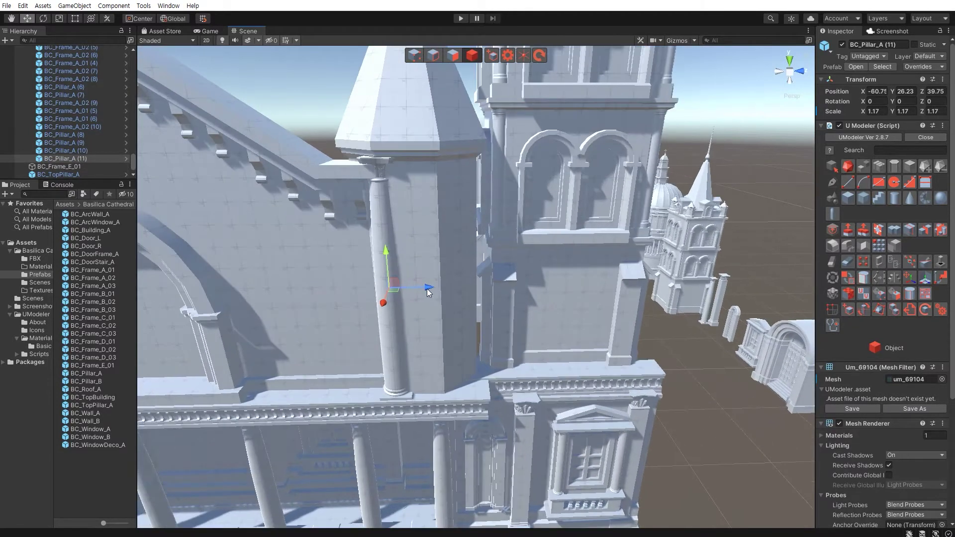
key("ctrl+d")
mouse_move(427, 290)
left_mouse_down()
mouse_move(543, 312)
mouse_move(509, 309)
mouse_move(513, 351)
mouse_move(571, 328)
left_mouse_up()
key("ctrl+d")
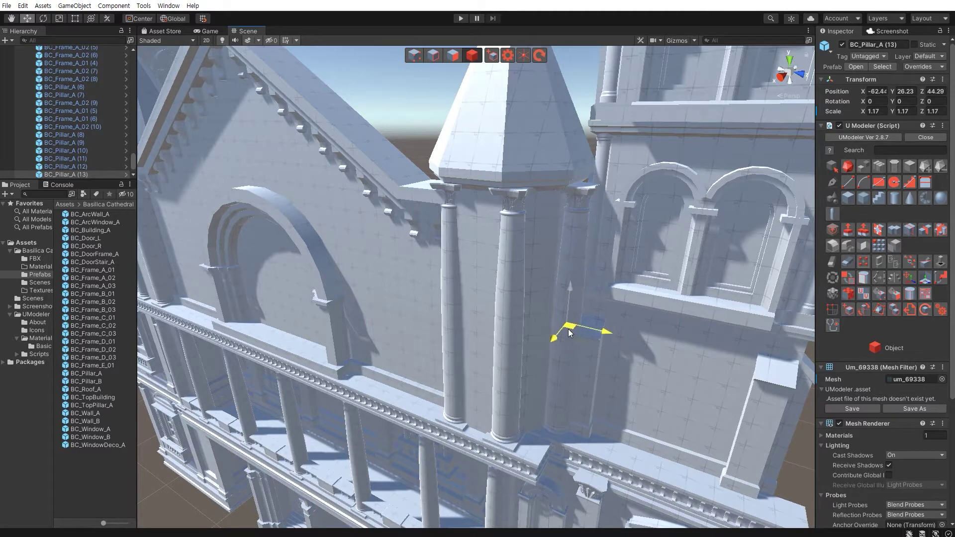
mouse_move(529, 370)
left_mouse_down("alt")
mouse_move(461, 372)
mouse_move(441, 422)
mouse_move(494, 263)
left_mouse_up("alt")
left_click(456, 356)
- Nudge the arched window BC_ArcWindow_A snugly against the left turret wall
key("f")
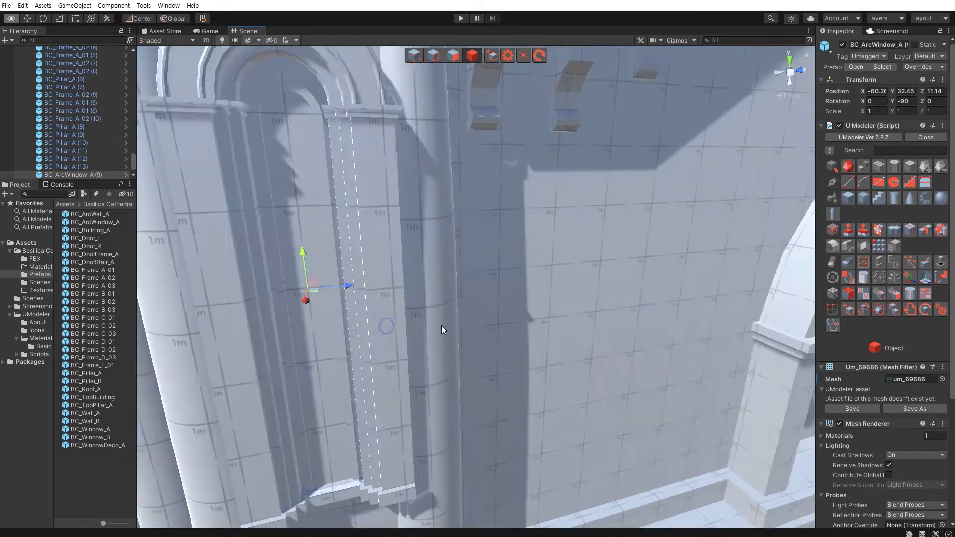
scroll(441, 326, "down", 5)
mouse_move(440, 326)
left_mouse_down("alt")
mouse_move(428, 307)
mouse_move(365, 330)
mouse_move(383, 334)
mouse_move(301, 356)
mouse_move(455, 353)
mouse_move(434, 389)
left_mouse_up("alt")
mouse_move(489, 407)
left_mouse_down("alt")
mouse_move(583, 393)
mouse_move(417, 356)
left_mouse_up("alt")
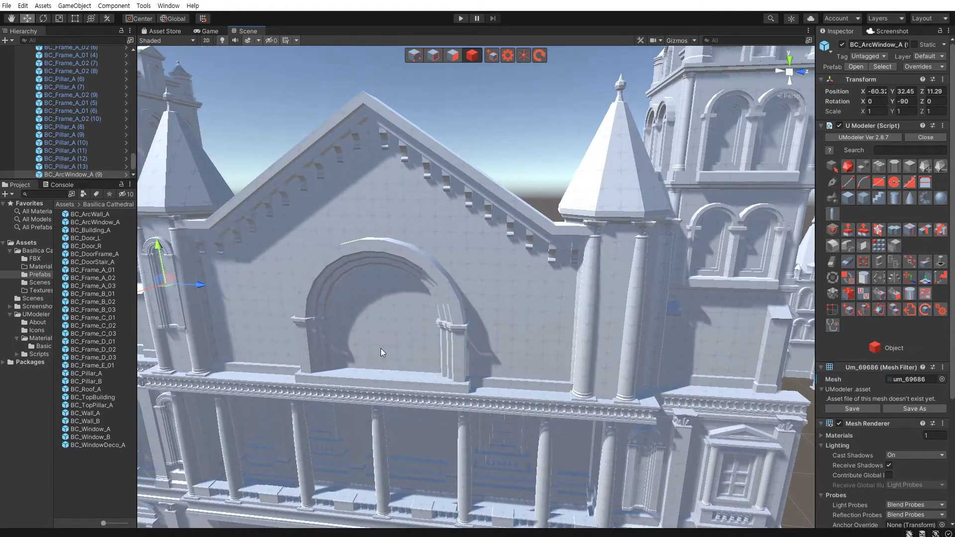
- Duplicate the arched window onto the right turret at Z 41.01
key("ctrl+d")
mouse_move(198, 299)
left_mouse_down()
mouse_move(643, 354)
mouse_move(593, 367)
mouse_move(517, 324)
mouse_move(470, 335)
left_mouse_up()
key("f")
mouse_move(320, 358)
left_mouse_down("alt")
mouse_move(450, 358)
mouse_move(369, 386)
mouse_move(416, 348)
mouse_move(443, 356)
mouse_move(390, 357)
mouse_move(359, 279)
left_mouse_up("alt")
left_click(600, 490)
left_click_drag(601, 491, 446, 405, "alt")
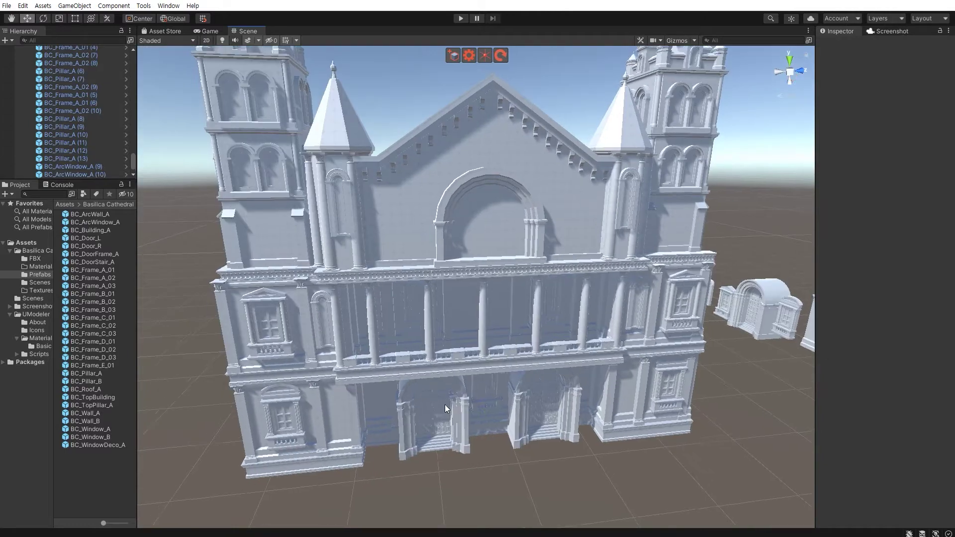
mouse_move(400, 380)
left_mouse_down("alt")
mouse_move(323, 286)
mouse_move(431, 325)
mouse_move(358, 354)
mouse_move(379, 356)
mouse_move(430, 390)
mouse_move(364, 320)
mouse_move(505, 403)
mouse_move(574, 296)
mouse_move(512, 323)
mouse_move(499, 289)
left_mouse_up("alt")
left_click(581, 289)
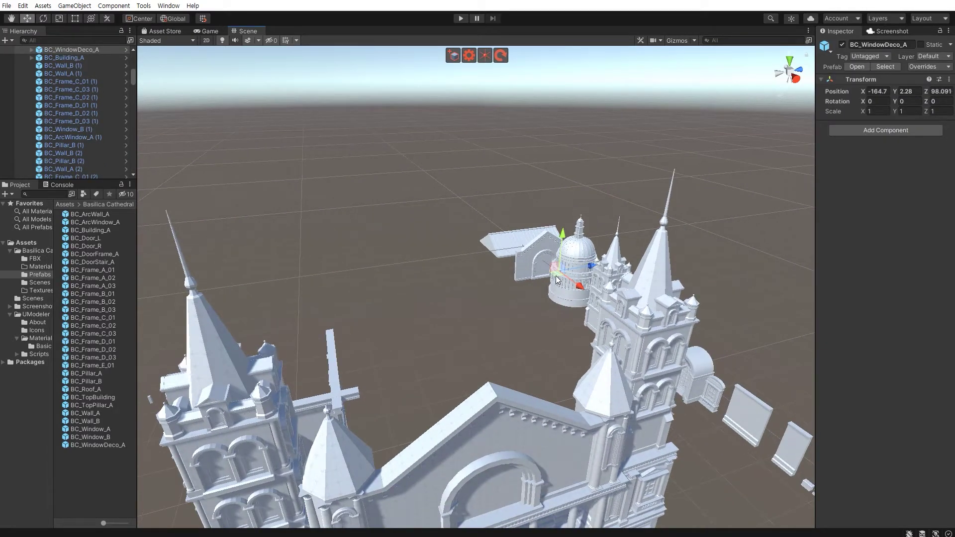
- Duplicate the rose window and centre the copy in the gable arch at X -60.6, Y 29.88, Z 26.33
key("ctrl+d")
left_click_drag(558, 280, 521, 413)
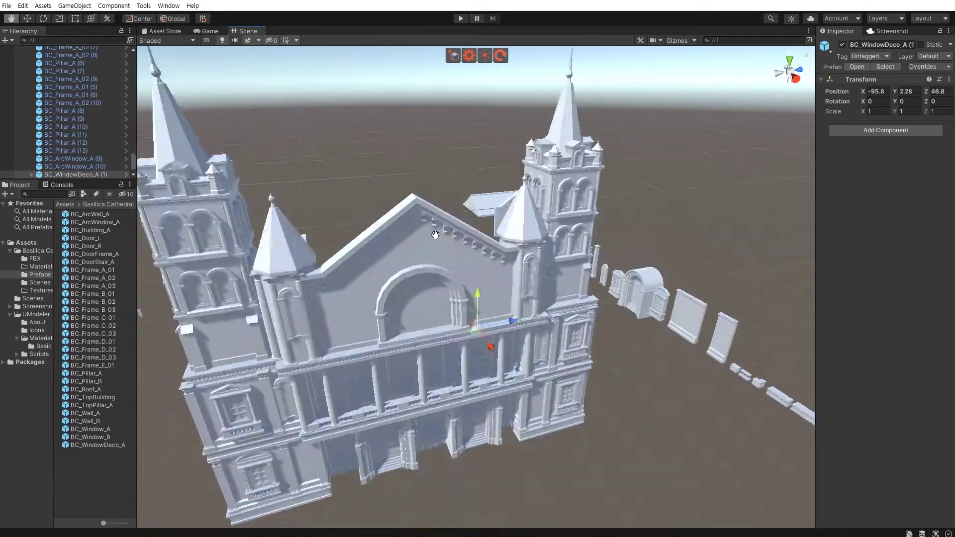
key("f")
mouse_move(456, 299)
left_mouse_down()
mouse_move(398, 404)
mouse_move(406, 160)
left_mouse_up()
key("f")
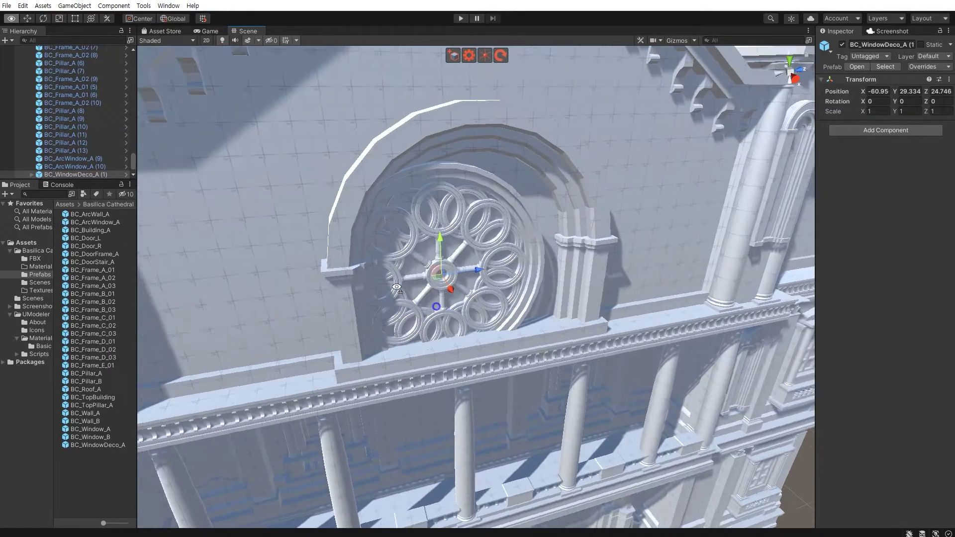
left_click_drag(397, 288, 391, 291, "alt")
left_click_drag(433, 257, 468, 248)
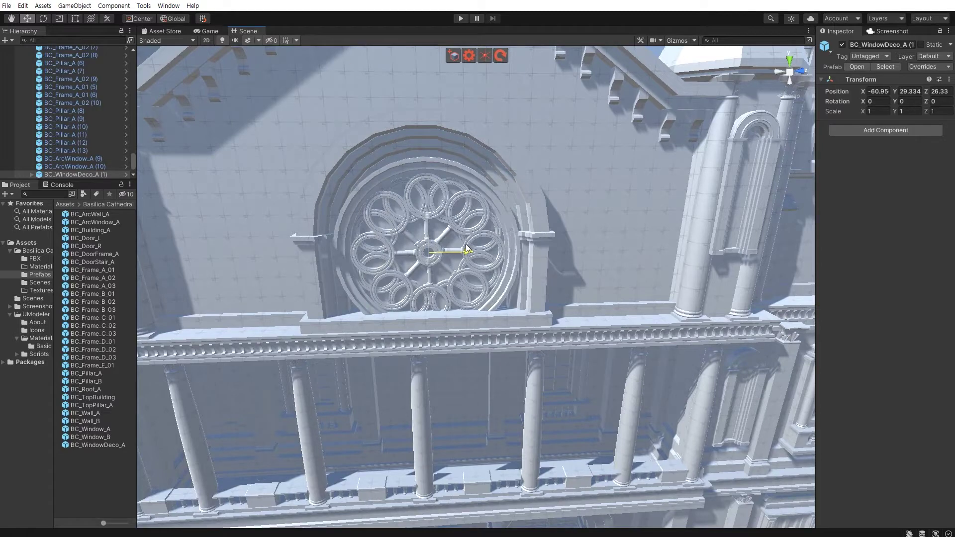
left_click_drag(428, 221, 426, 211)
left_click_drag(337, 258, 523, 313, "alt")
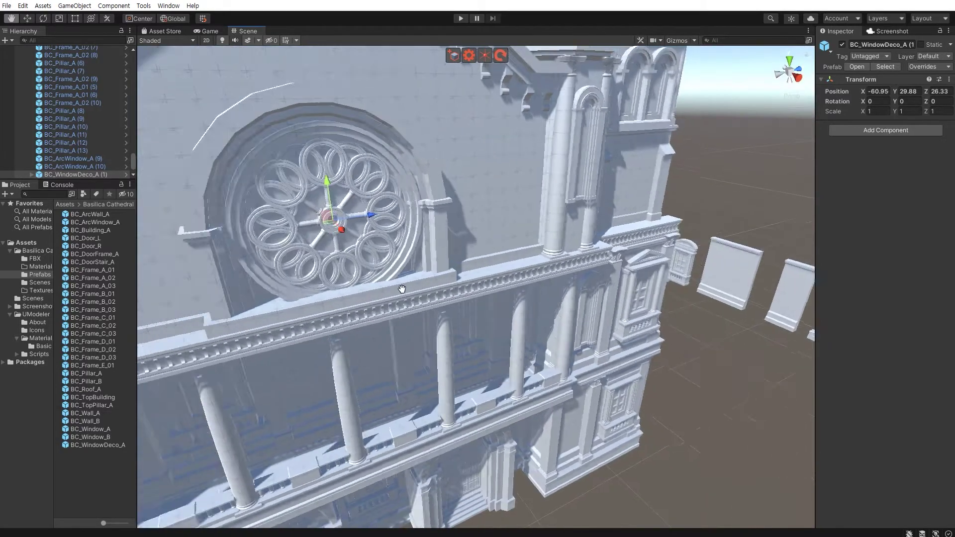
left_click_drag(605, 284, 610, 286)
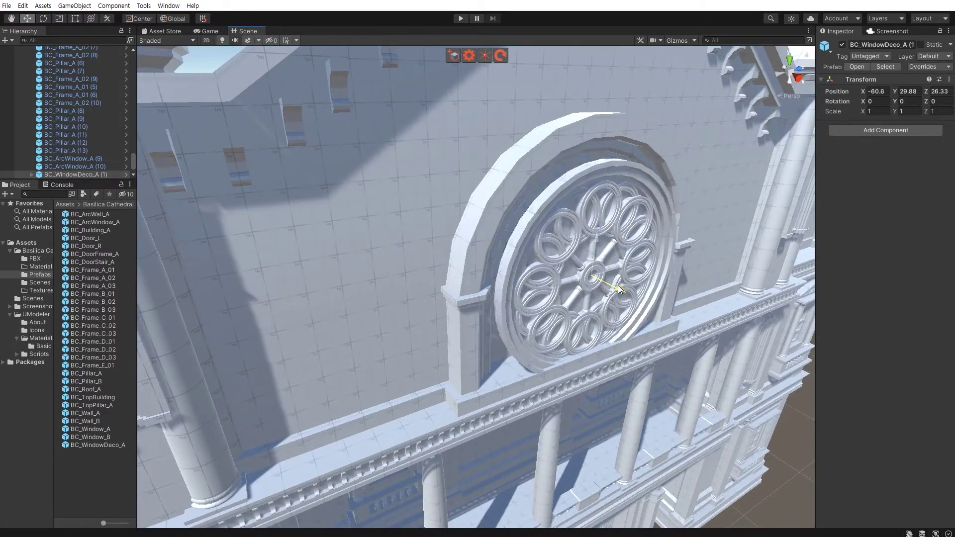
- Select the gable arch wall BC_ArcWall_A (1) and enter vertex editing
left_click(459, 335)
mouse_move(459, 335)
left_mouse_down("alt")
mouse_move(396, 312)
mouse_move(404, 293)
left_mouse_up("alt")
key("shift+1")
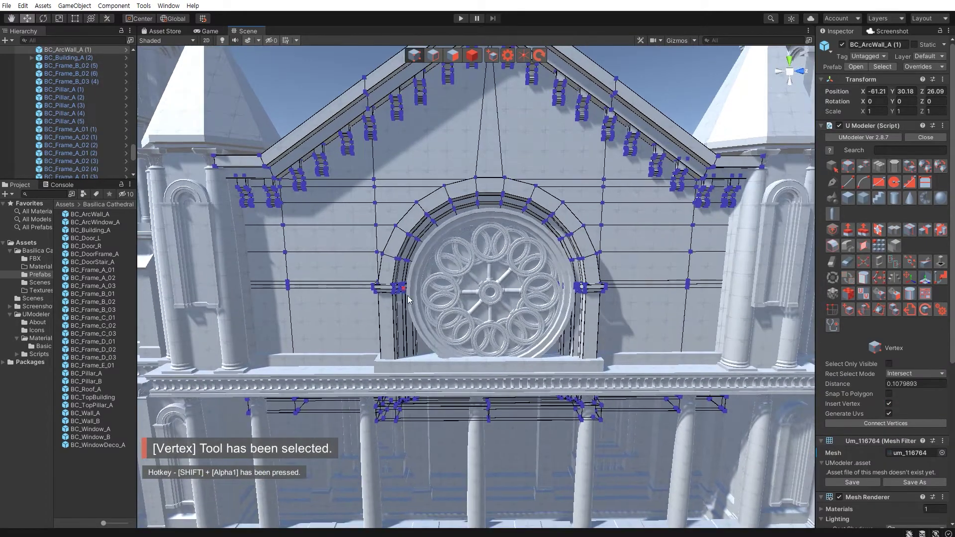
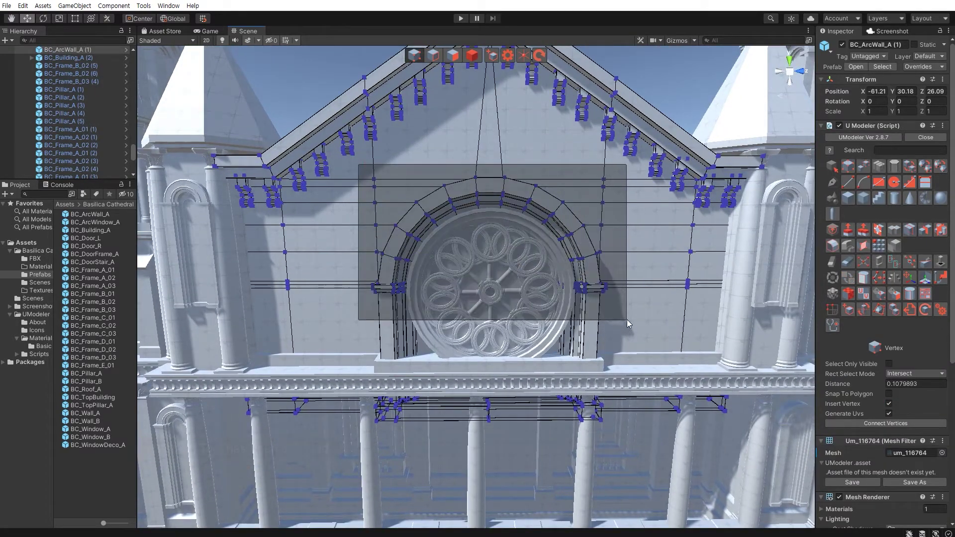
- Try raising the arch-top vertices twice, undoing both attempts
left_click_drag(501, 237, 625, 325)
left_click_drag(490, 200, 494, 187)
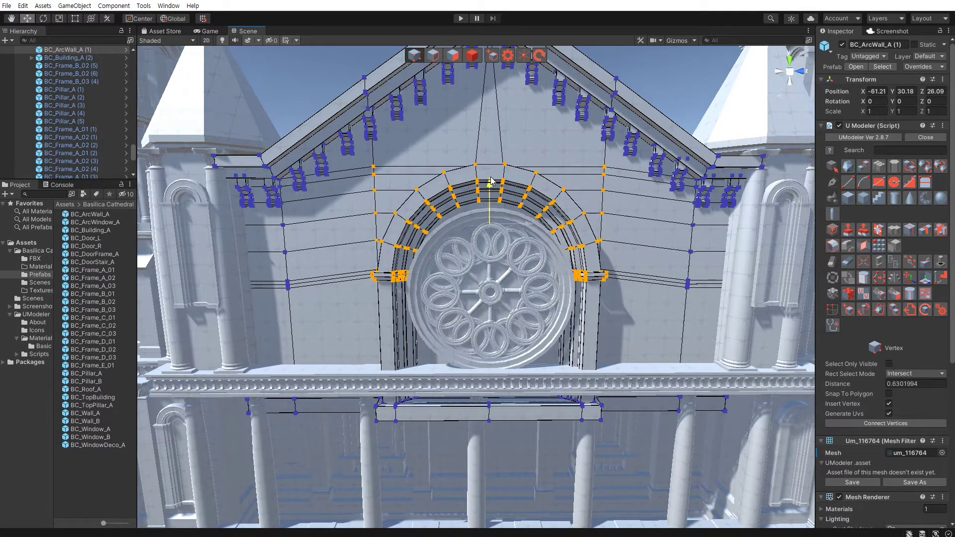
key("ctrl+z")
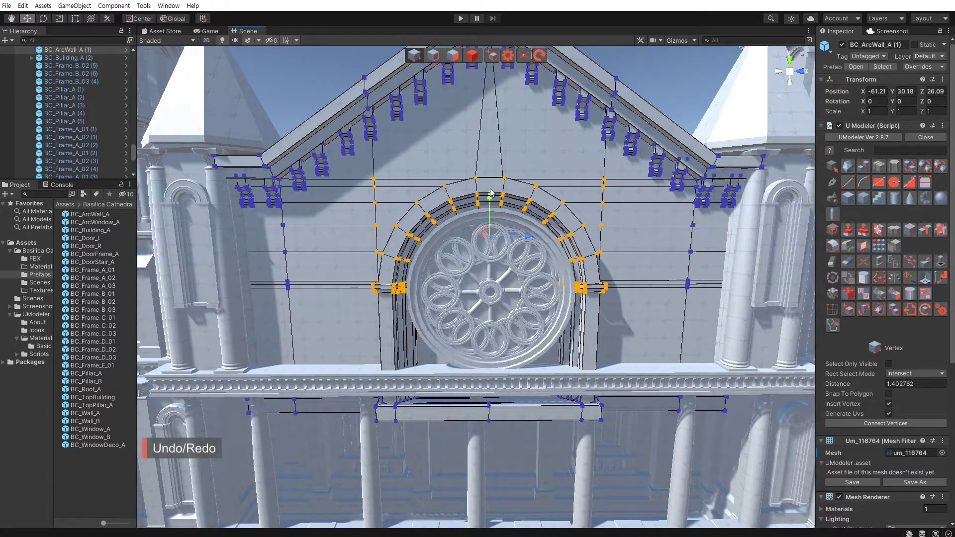
left_click_drag(490, 202, 491, 188)
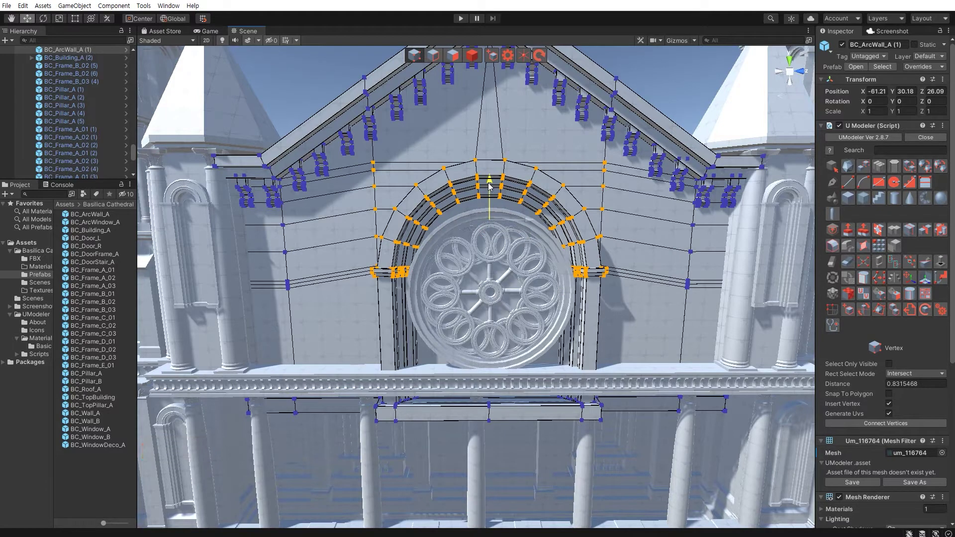
key("ctrl+z")
- Raise the whole BC_ArcWall_A (1) arch wall piece up to Y 32.79
scroll(461, 330, "down", 3)
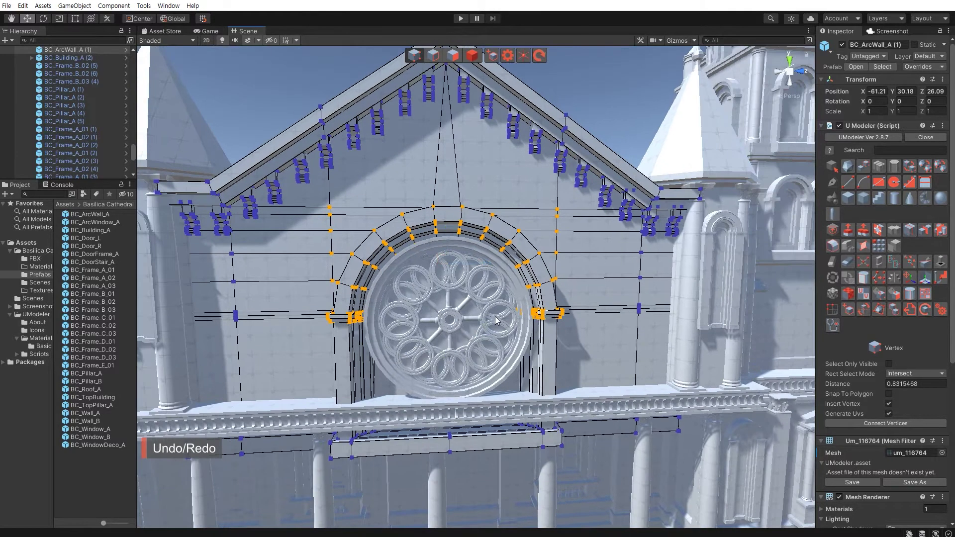
key("Escape")
scroll(492, 225, "up", 3)
left_click_drag(490, 227, 497, 203)
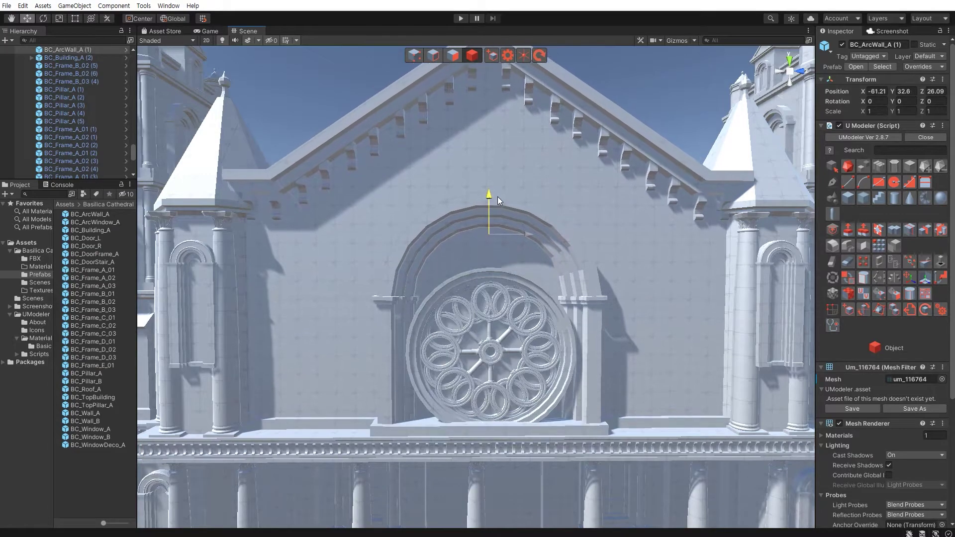
left_click_drag(498, 202, 498, 195)
scroll(415, 226, "down", 2)
middle_click_drag(415, 227, 387, 296)
scroll(387, 296, "down", 2)
- Lower the selected gable facade vertices slightly
key("shift+1")
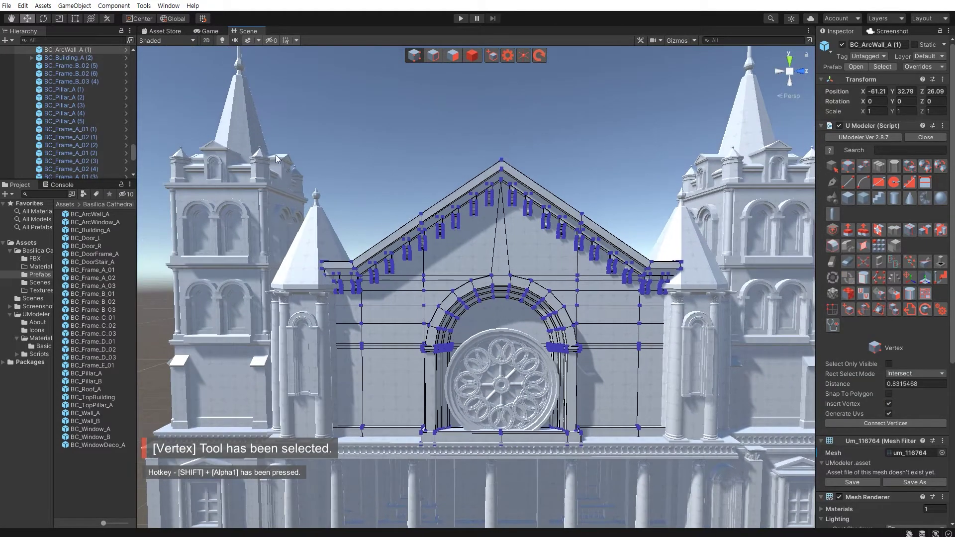
mouse_move(273, 137)
left_mouse_down()
mouse_move(776, 376)
mouse_move(219, 125)
left_mouse_up()
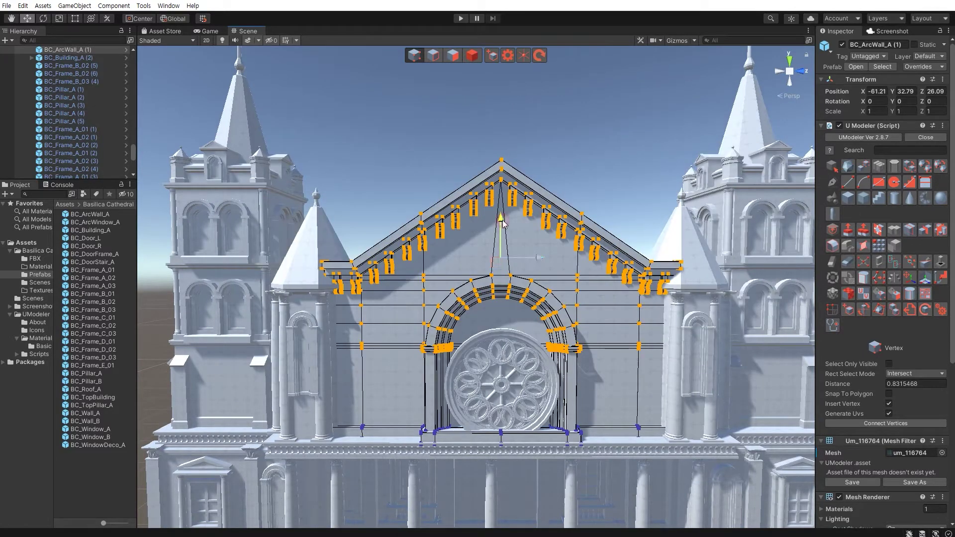
left_click_drag(504, 231, 502, 236)
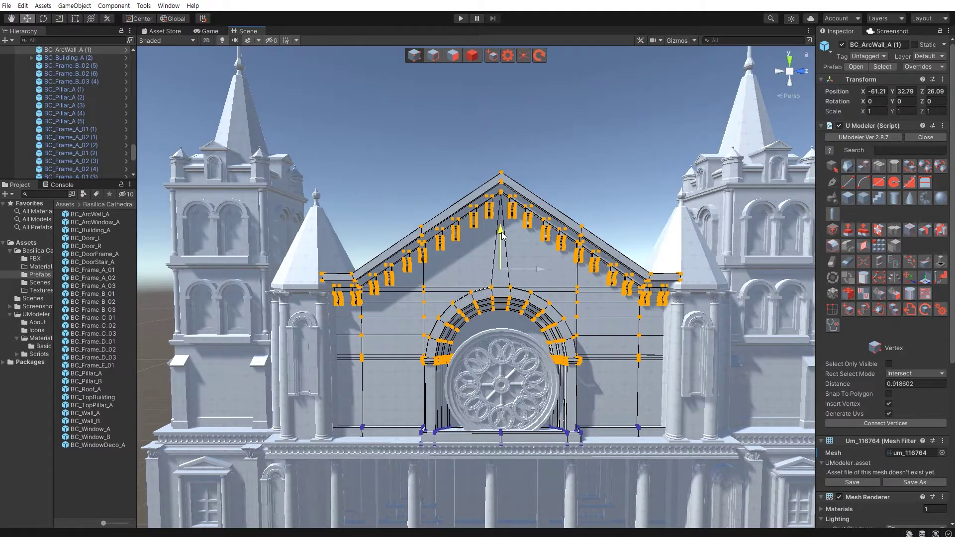
key("Escape")
scroll(431, 321, "up", 3)
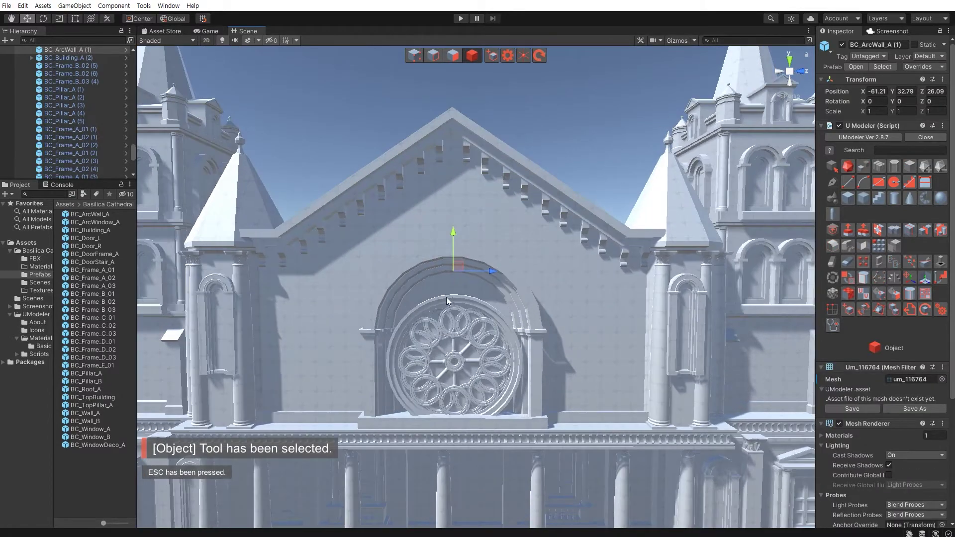
left_click(446, 308)
- Raise the rose window into the arch and slide it along X to recentre it
mouse_move(457, 331)
left_mouse_down()
mouse_move(455, 313)
mouse_move(408, 329)
left_mouse_up()
scroll(408, 329, "up", 3)
scroll(555, 257, "down", 3)
left_click_drag(556, 258, 550, 232, "alt")
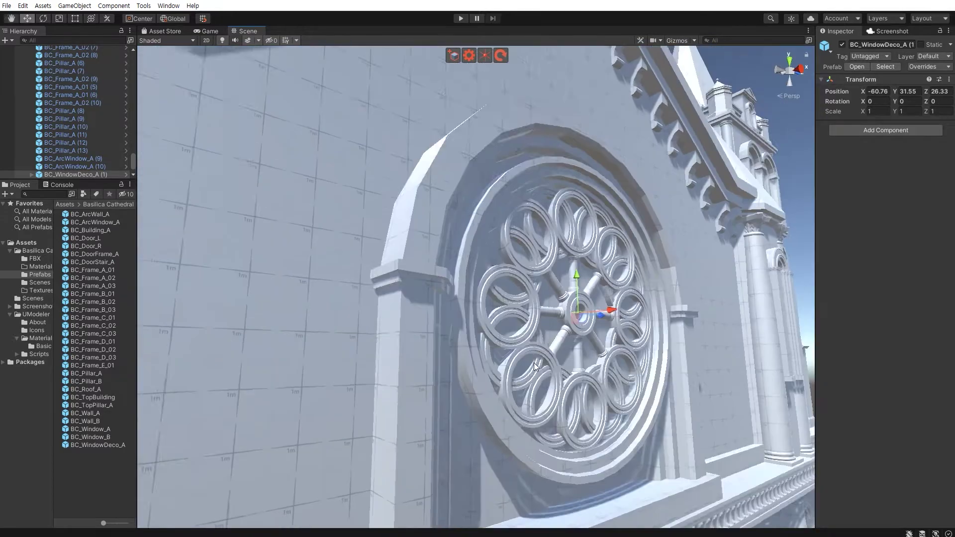
scroll(551, 232, "up", 3)
left_click_drag(587, 190, 570, 199)
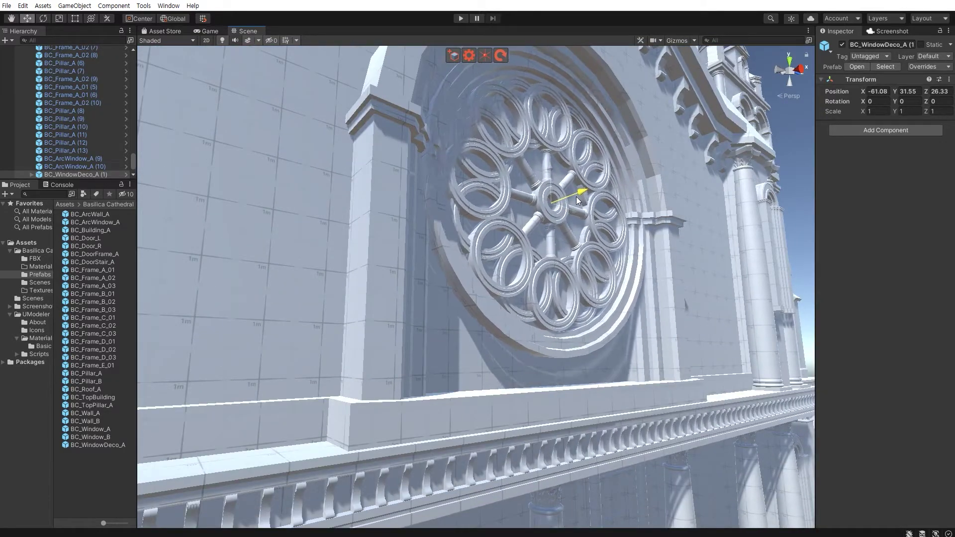
mouse_move(570, 200)
left_mouse_down()
mouse_move(468, 304)
mouse_move(477, 294)
mouse_move(485, 311)
mouse_move(512, 300)
mouse_move(449, 314)
left_mouse_up()
- Scale the BC_WindowDeco_A (1) rose window down to 0.9
key("r")
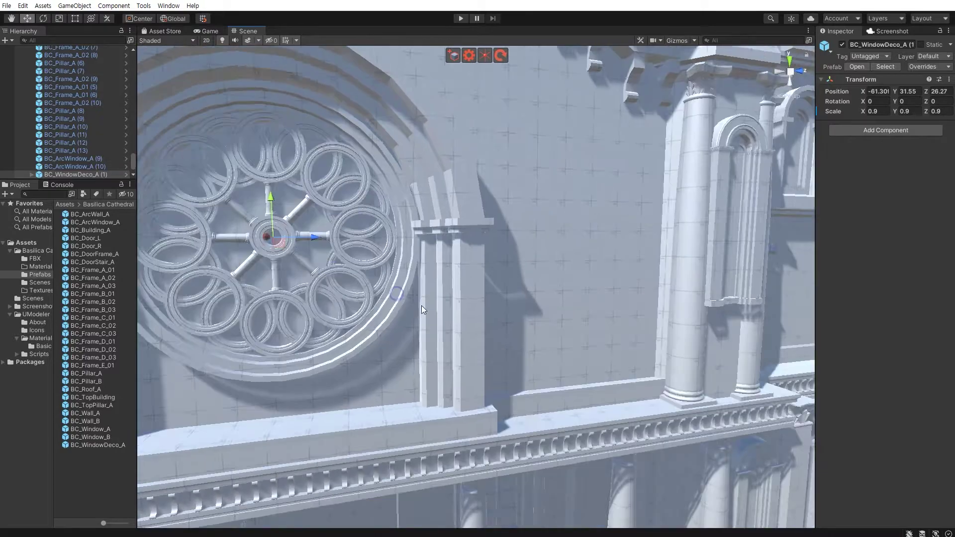
scroll(423, 319, "down", 5)
mouse_move(390, 392)
left_mouse_down("alt")
mouse_move(438, 392)
mouse_move(422, 284)
mouse_move(411, 323)
left_mouse_up("alt")
scroll(418, 325, "up", 3)
scroll(411, 323, "up", 3)
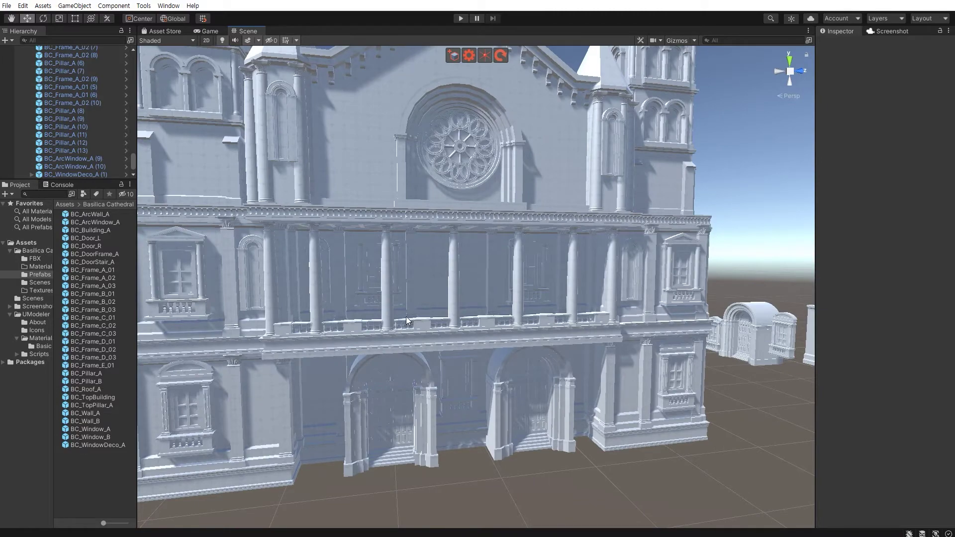
scroll(361, 310, "down", 3)
mouse_move(362, 310)
left_mouse_down("alt")
mouse_move(329, 280)
mouse_move(417, 306)
mouse_move(377, 307)
mouse_move(477, 367)
mouse_move(404, 320)
mouse_move(529, 341)
mouse_move(465, 315)
mouse_move(491, 314)
mouse_move(570, 341)
mouse_move(487, 290)
mouse_move(442, 358)
mouse_move(461, 302)
mouse_move(414, 340)
mouse_move(417, 269)
mouse_move(399, 280)
mouse_move(469, 300)
mouse_move(402, 395)
mouse_move(352, 296)
mouse_move(346, 312)
mouse_move(357, 319)
mouse_move(529, 316)
left_mouse_up("alt")
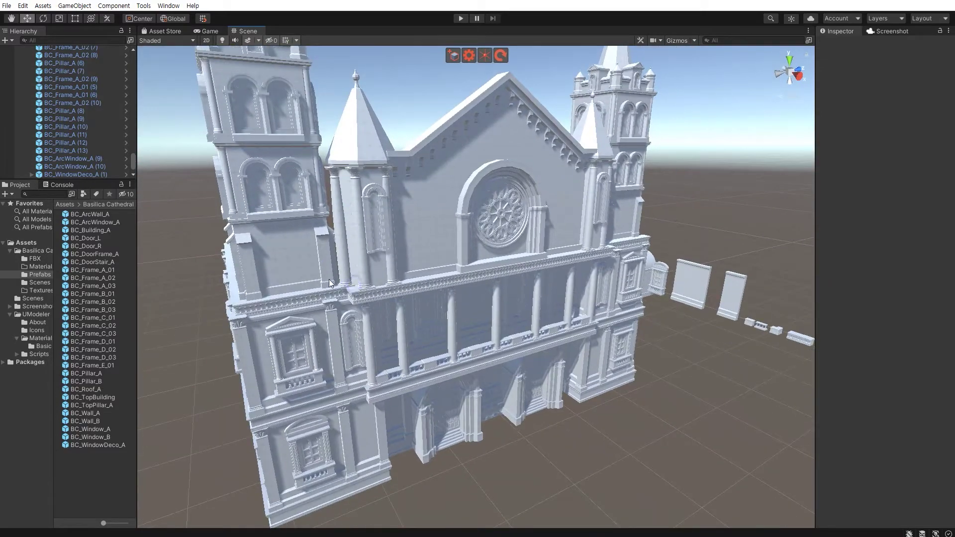
mouse_move(281, 415)
left_mouse_down("alt")
mouse_move(309, 389)
mouse_move(375, 383)
mouse_move(462, 325)
mouse_move(459, 418)
mouse_move(476, 355)
left_mouse_up("alt")
left_click(463, 324)
left_click(464, 387)
left_click(463, 387)
left_click(459, 418)
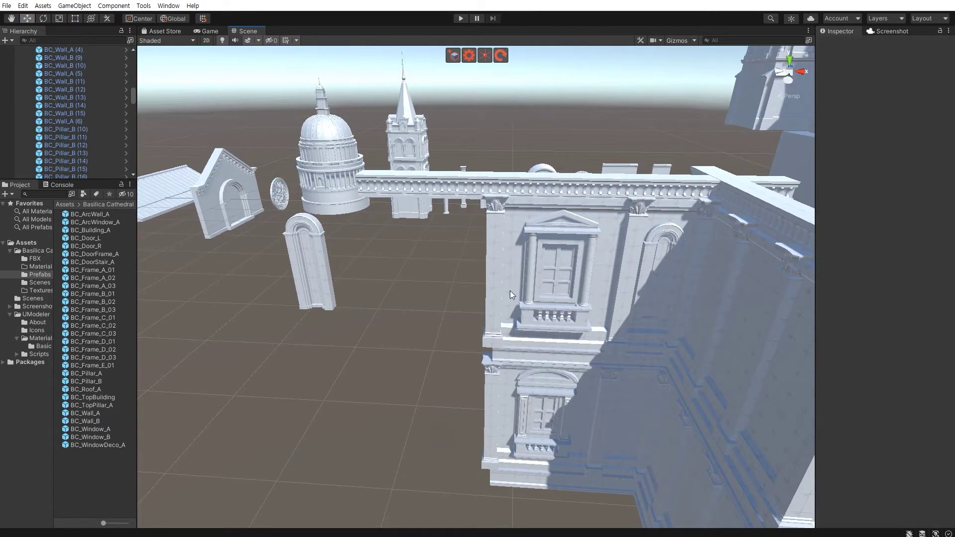
left_click(511, 221)
- Slide BC_Wall_A (6) with frames BC_Frame_C_01 (3) and BC_Frame_D_01 (7) along X to the neighbouring wall
left_click(511, 406, "shift")
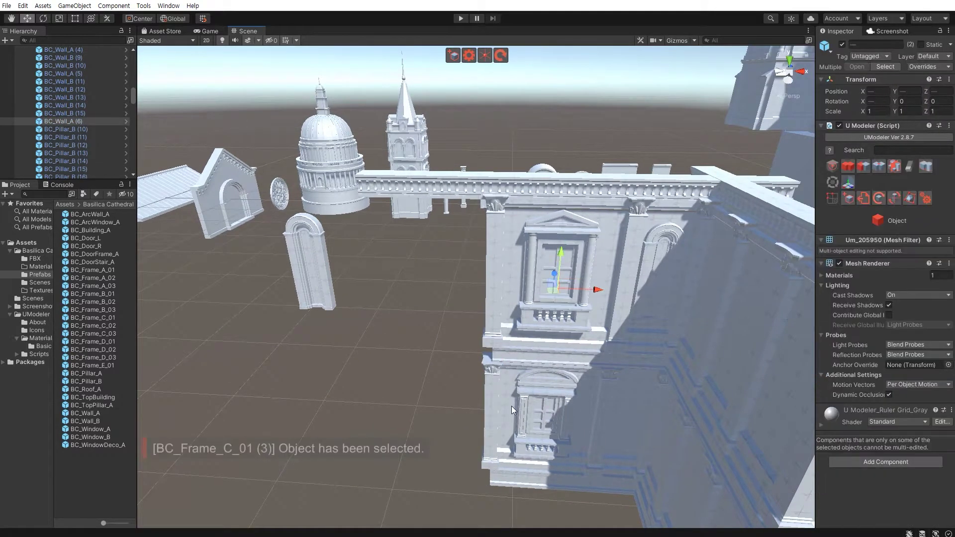
left_click(507, 482, "shift")
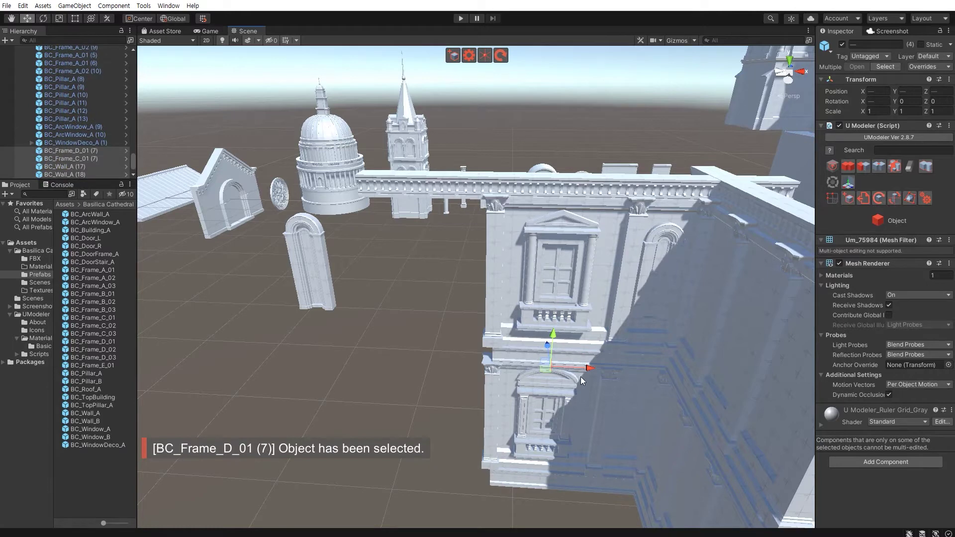
left_click_drag(578, 369, 466, 380)
scroll(471, 336, "up", 5)
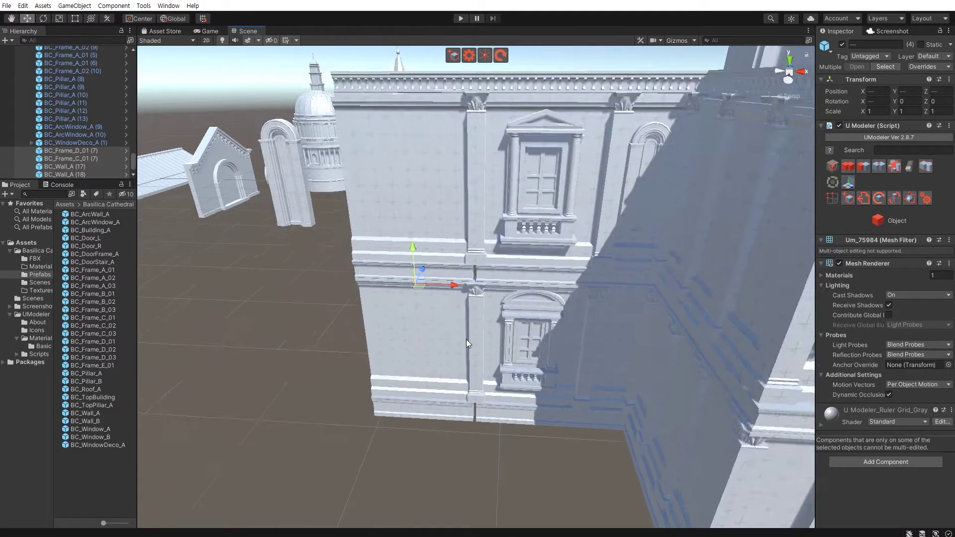
scroll(480, 344, "up", 2)
scroll(464, 341, "up", 2)
scroll(448, 335, "up", 3)
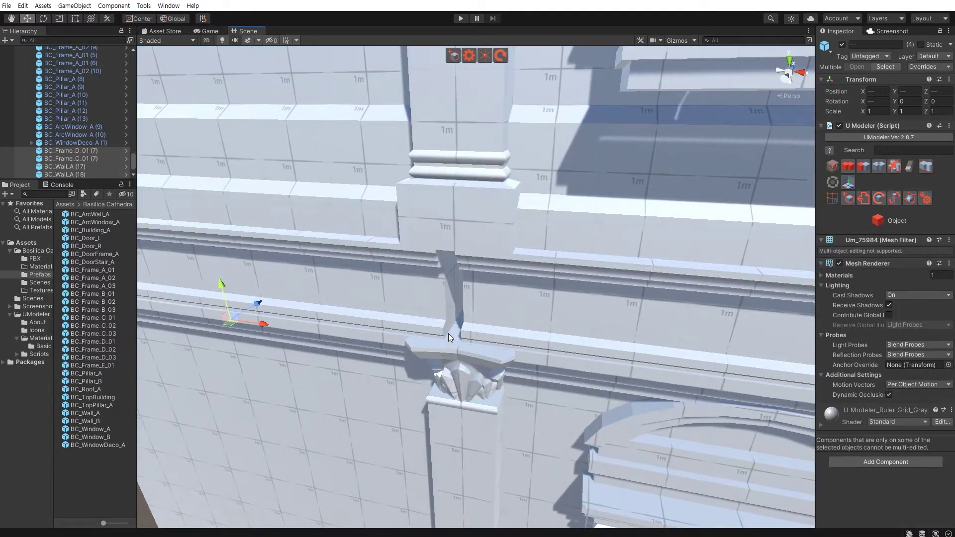
scroll(443, 328, "down", 3)
scroll(461, 332, "down", 2)
scroll(408, 328, "down", 3)
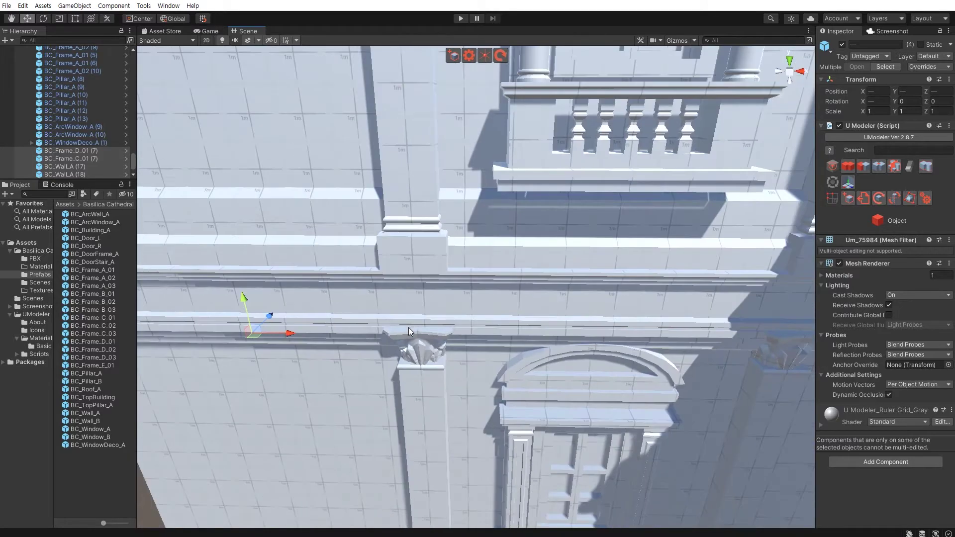
scroll(403, 326, "down", 4)
- Move windows BC_Window_A (4) and BC_Window_B (3) left into the blank wall bays
left_click_drag(404, 326, 560, 306, "alt")
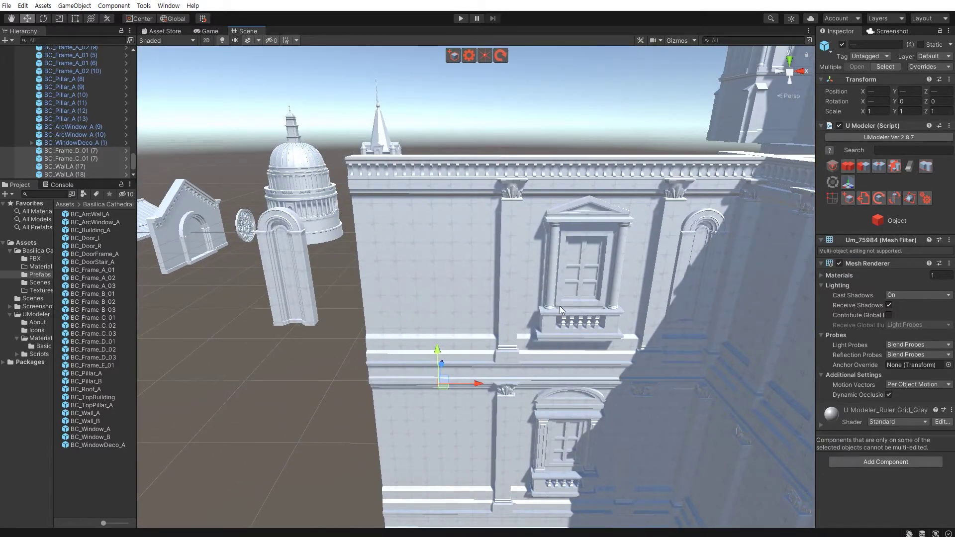
left_click(561, 346)
left_click_drag(560, 360, 571, 372, "alt")
left_click(570, 372, "shift")
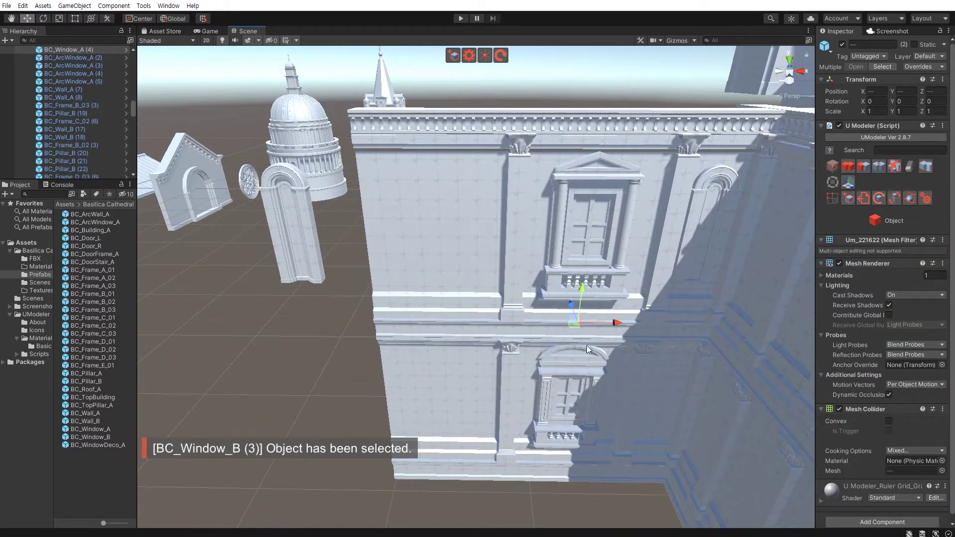
left_click_drag(614, 326, 477, 318)
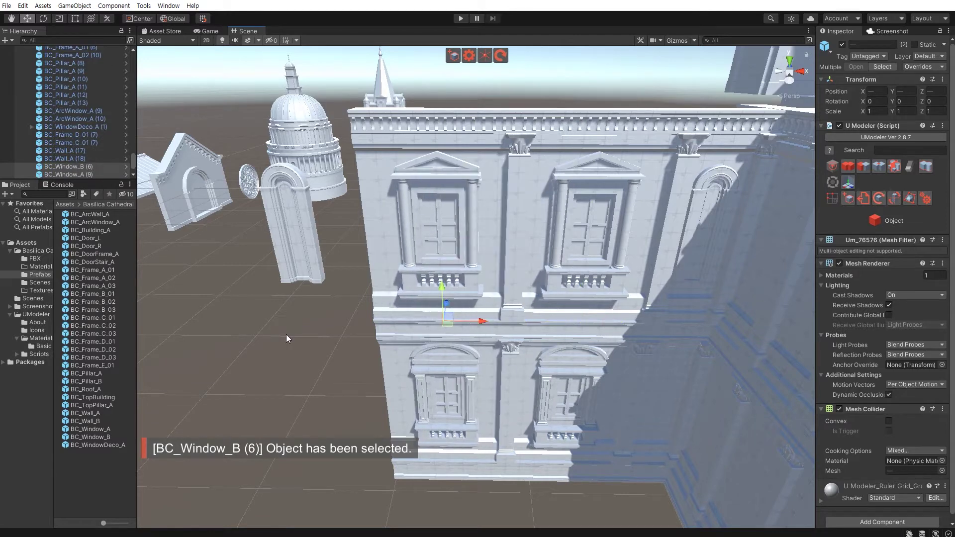
left_click(299, 335)
left_click(706, 165)
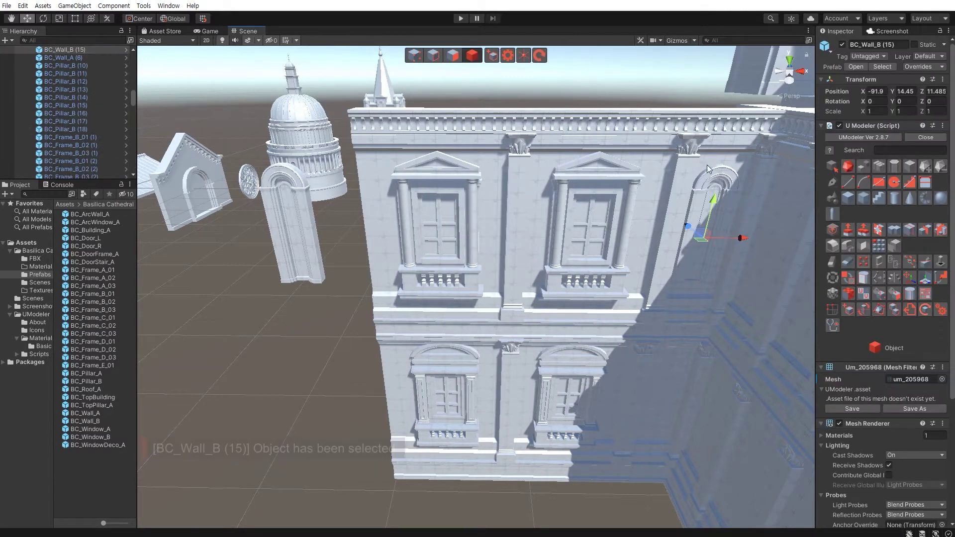
- Duplicate wall piece BC_Wall_B (15) and slide the copy left along X
left_click(720, 147)
left_click(703, 160)
key("ctrl+d")
left_click_drag(719, 239, 365, 237)
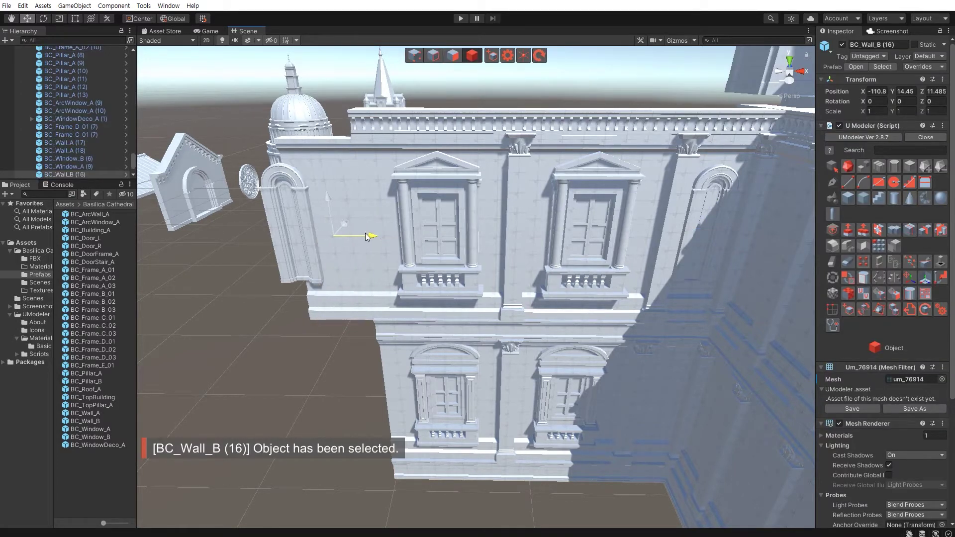
key("f")
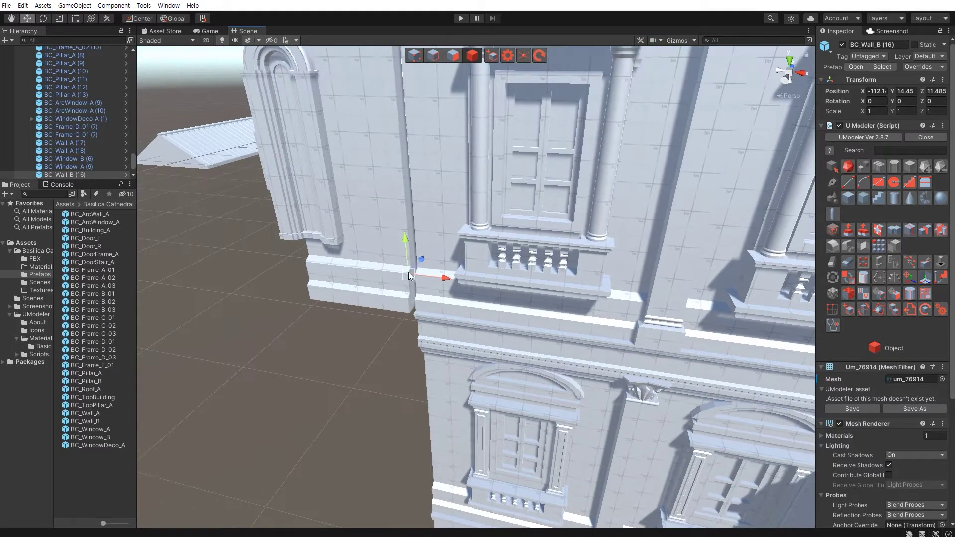
left_click_drag(475, 324, 481, 319, "alt")
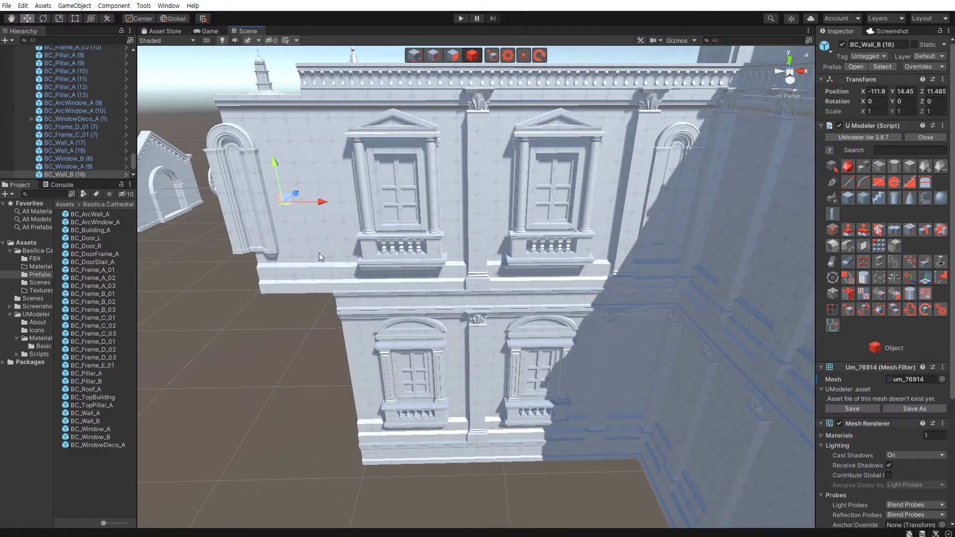
- Select the wall piece at the facade's lower-left corner and frame it close up
left_click(232, 227)
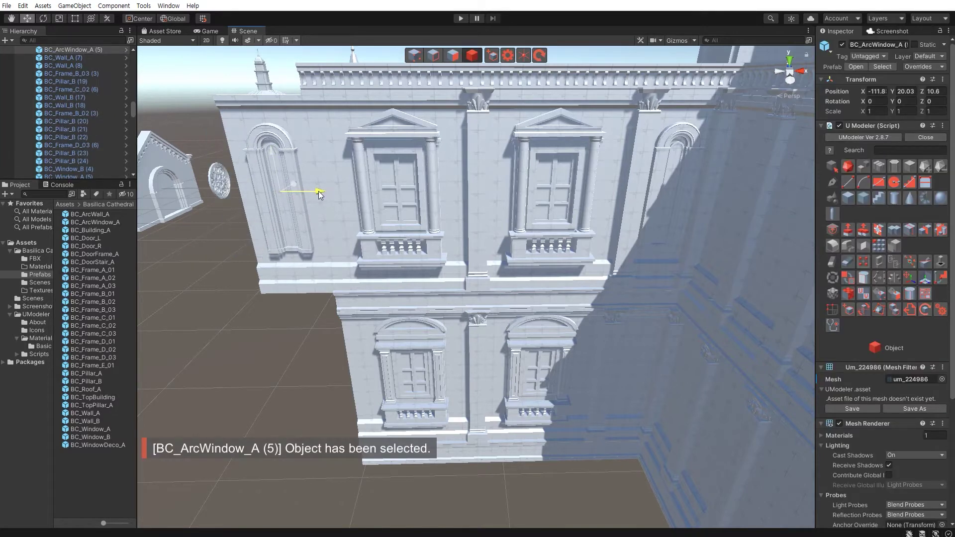
left_click(310, 361)
left_click(666, 373)
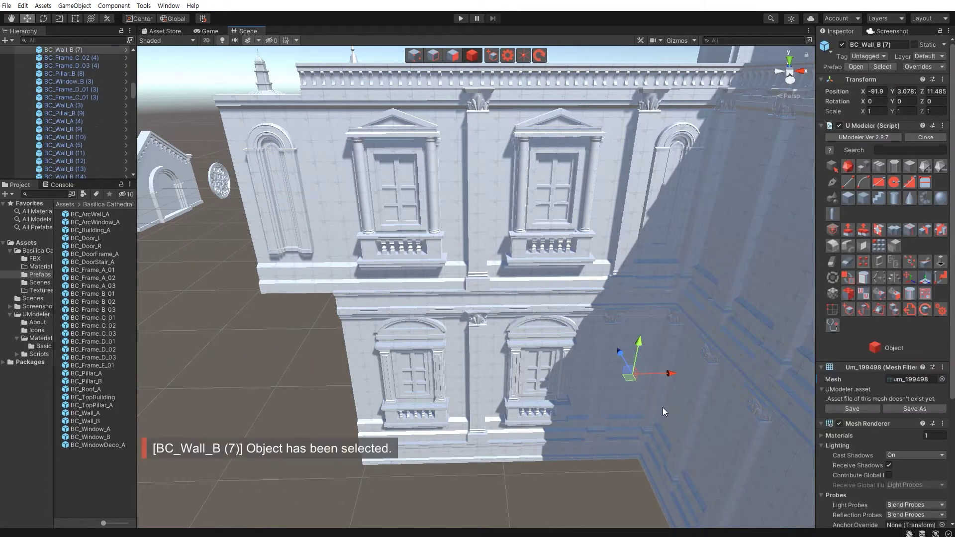
left_click(667, 374)
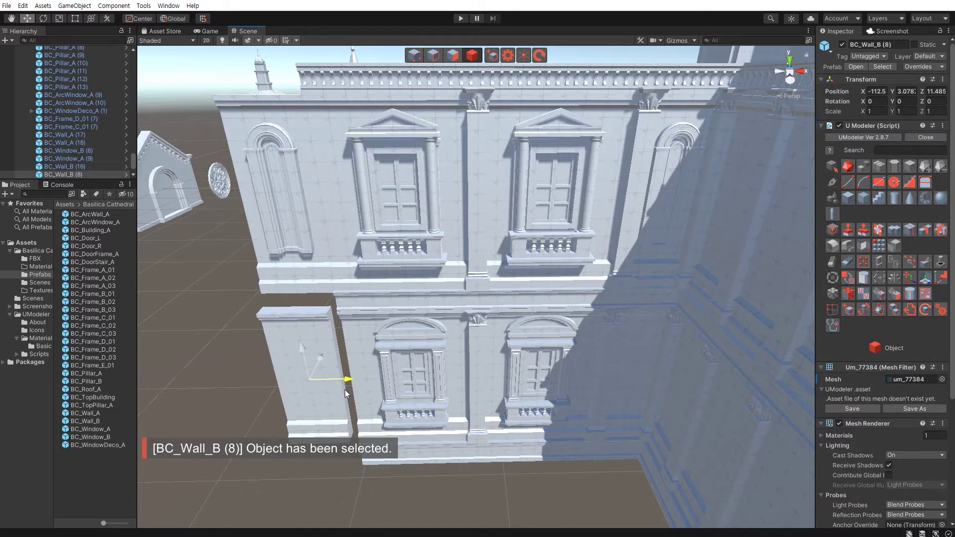
key("f")
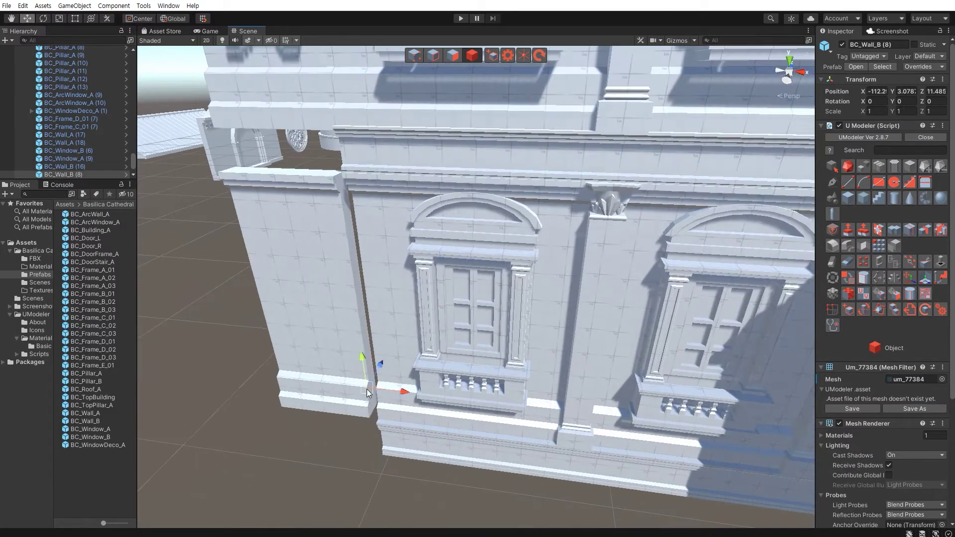
left_click(358, 384)
- Shift the molding band BC_Frame_C_02 (5) slightly along X to meet the corner
right_click_drag(288, 339, 634, 308)
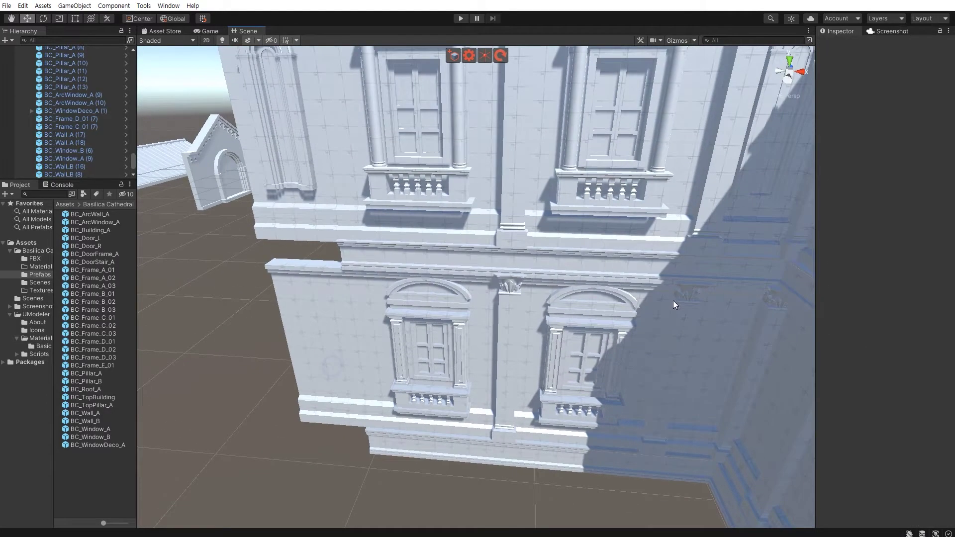
left_click(741, 271)
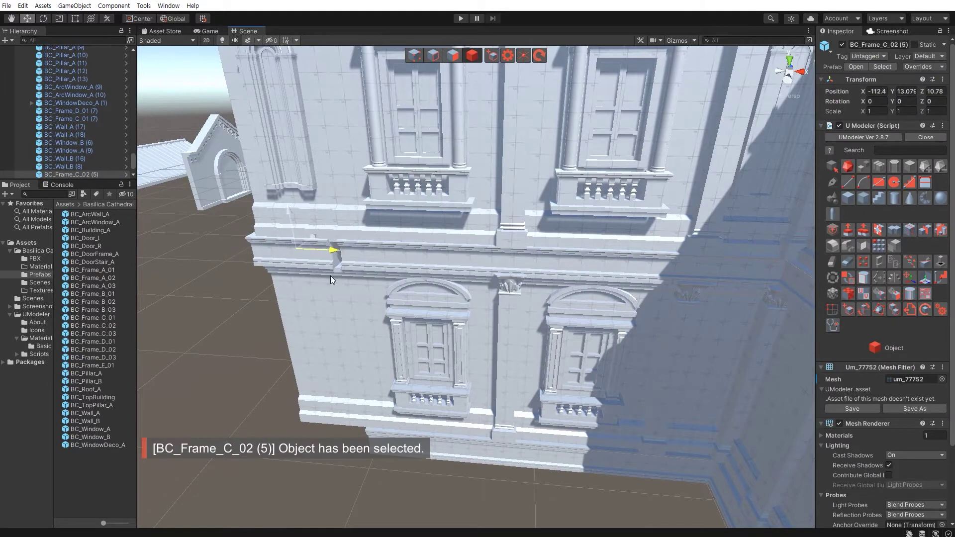
key("f")
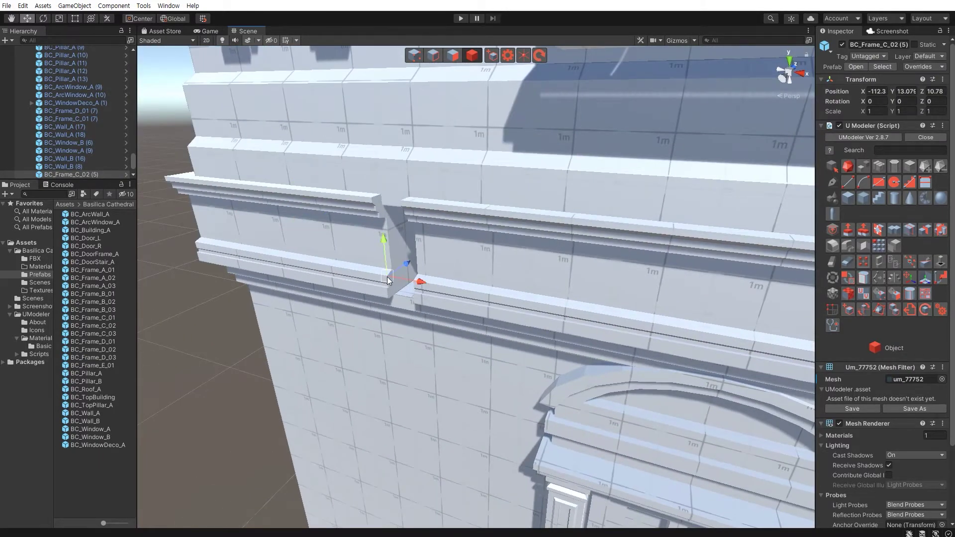
left_click_drag(388, 277, 390, 278)
scroll(357, 288, "down", 5)
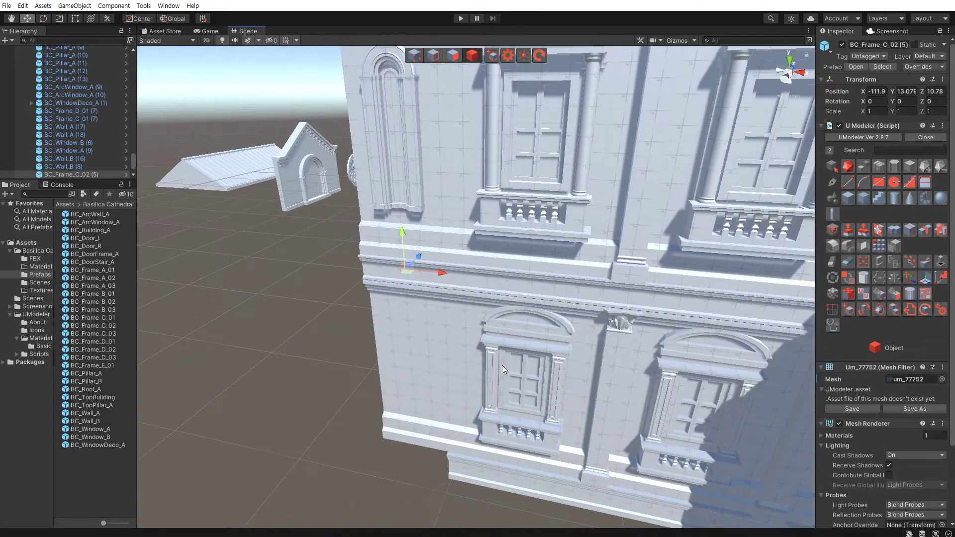
middle_click_drag(503, 365, 434, 305)
- Duplicate base frame BC_Frame_D_03 (4) and slide the copy left to X -111.9
left_click(683, 425)
key("ctrl+d")
left_click_drag(708, 425, 385, 396)
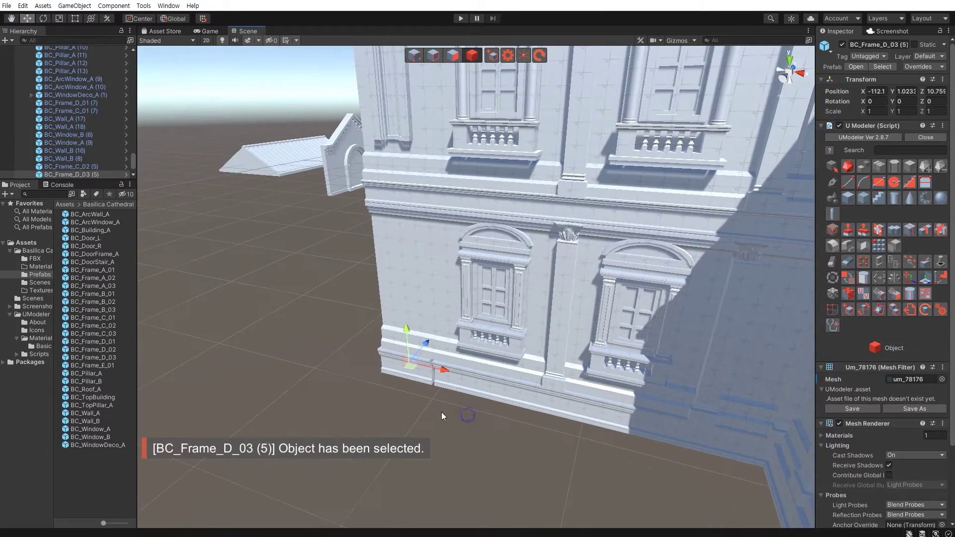
scroll(441, 412, "up", 3)
scroll(427, 433, "up", 3)
scroll(397, 377, "up", 3)
scroll(383, 399, "up", 2)
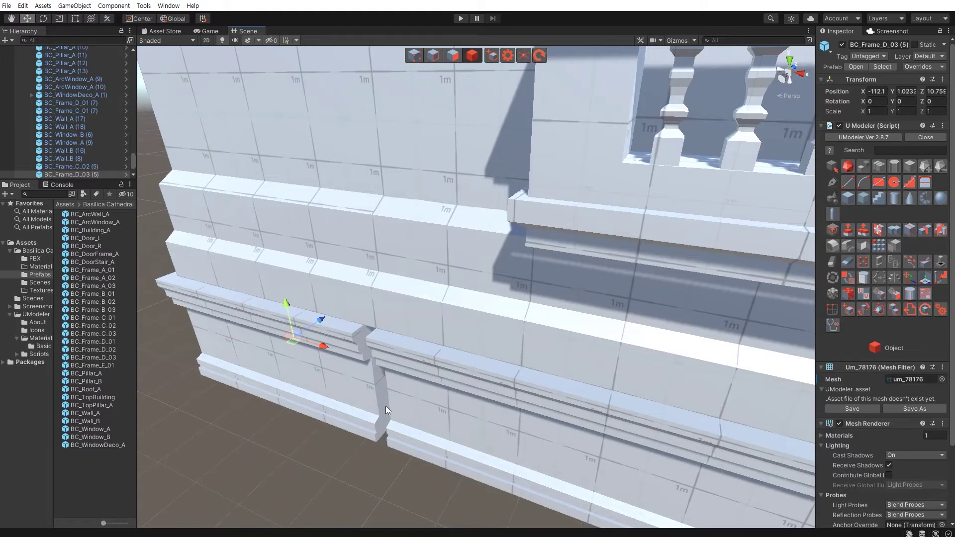
scroll(386, 407, "up", 2)
scroll(394, 406, "up", 1)
scroll(400, 403, "down", 3)
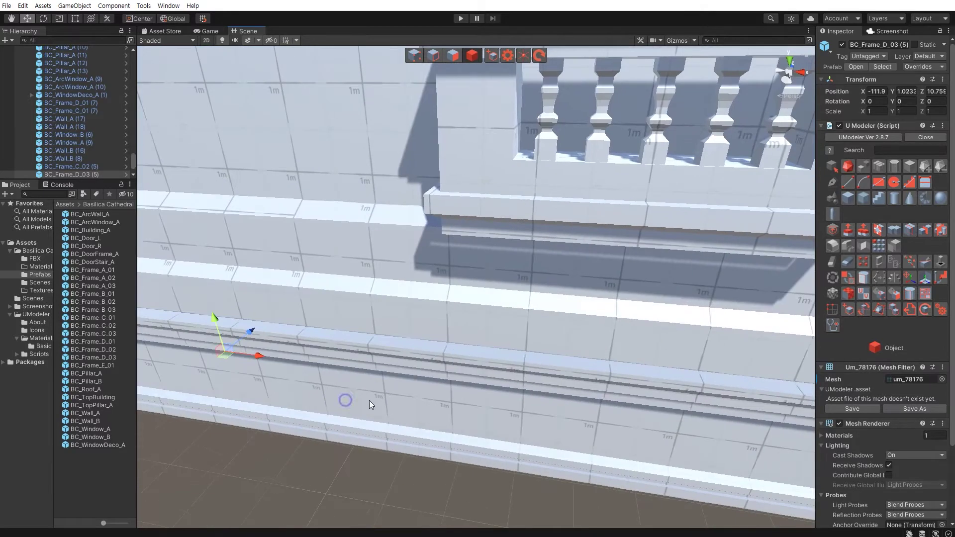
scroll(369, 401, "down", 3)
scroll(379, 393, "down", 2)
scroll(401, 422, "down", 2)
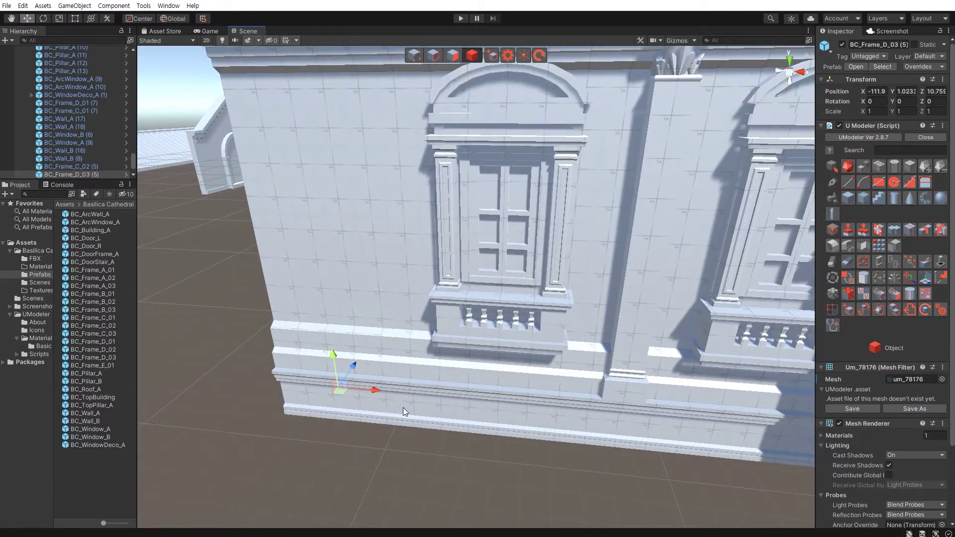
scroll(401, 389, "down", 2)
scroll(391, 371, "down", 2)
scroll(371, 397, "down", 2)
mouse_move(363, 426)
left_mouse_down()
mouse_move(424, 278)
mouse_move(455, 268)
mouse_move(524, 284)
left_mouse_up()
- Duplicate the top cornice BC_Frame_B_01 (6) and nudge the copy along the roofline
left_click(434, 248)
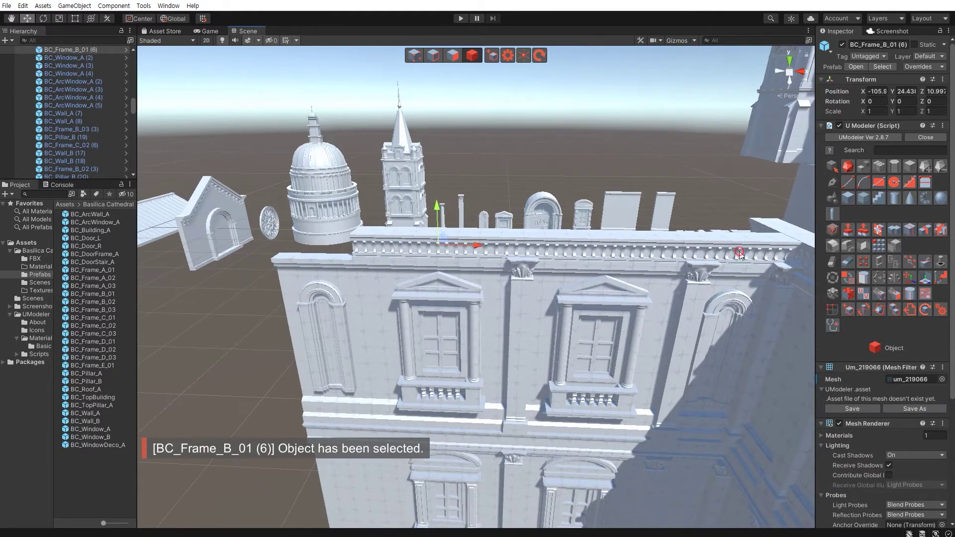
key("ctrl+d")
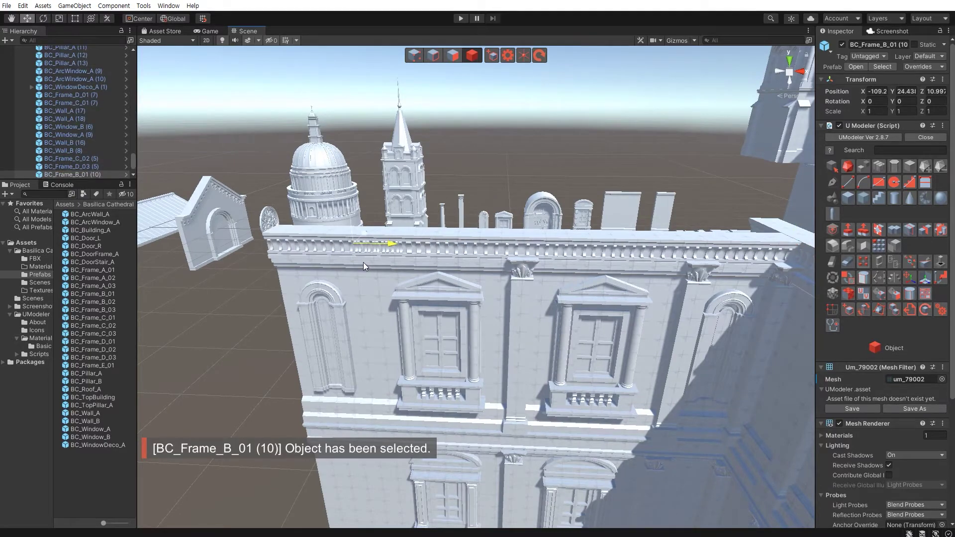
mouse_move(284, 258)
left_mouse_down()
mouse_move(436, 255)
mouse_move(409, 251)
mouse_move(428, 249)
mouse_move(429, 342)
left_mouse_up()
scroll(422, 274, "up", 3)
- Select the BC_Pillar_B pilasters between the floors, undoing an accidental change
left_click(501, 327)
left_click_drag(496, 388, 370, 299, "alt")
left_click(371, 297)
key("ctrl+z")
left_click(508, 395, "shift")
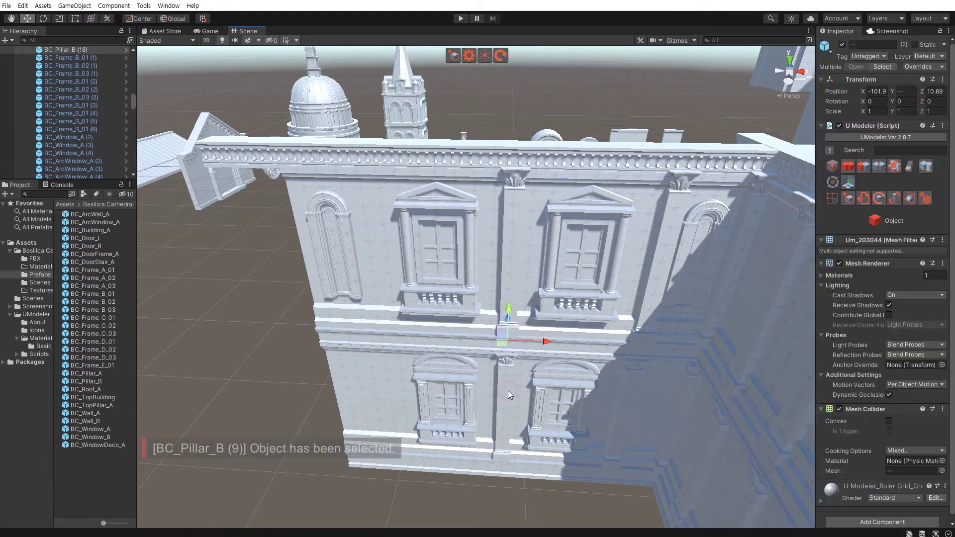
left_click(509, 388, "shift")
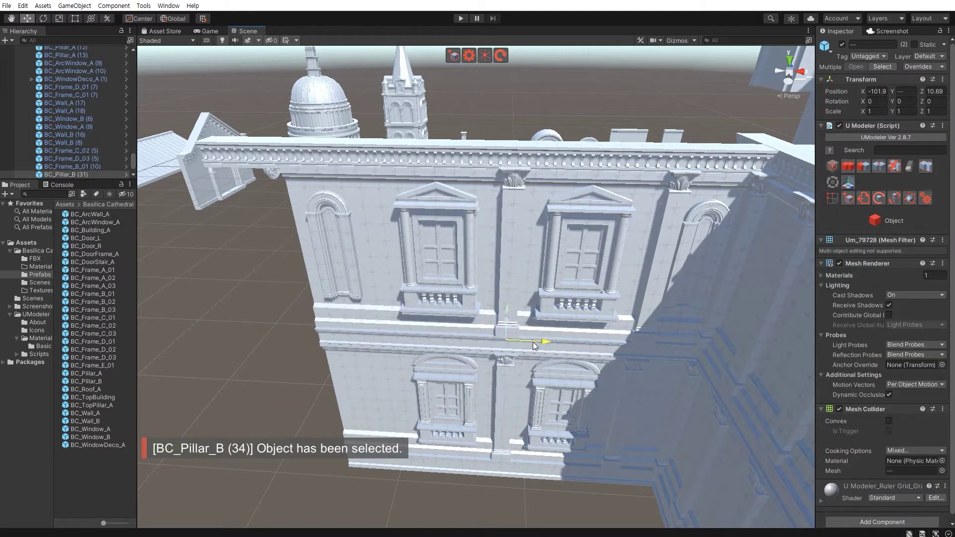
left_click(468, 506)
right_click_drag(390, 386, 575, 323)
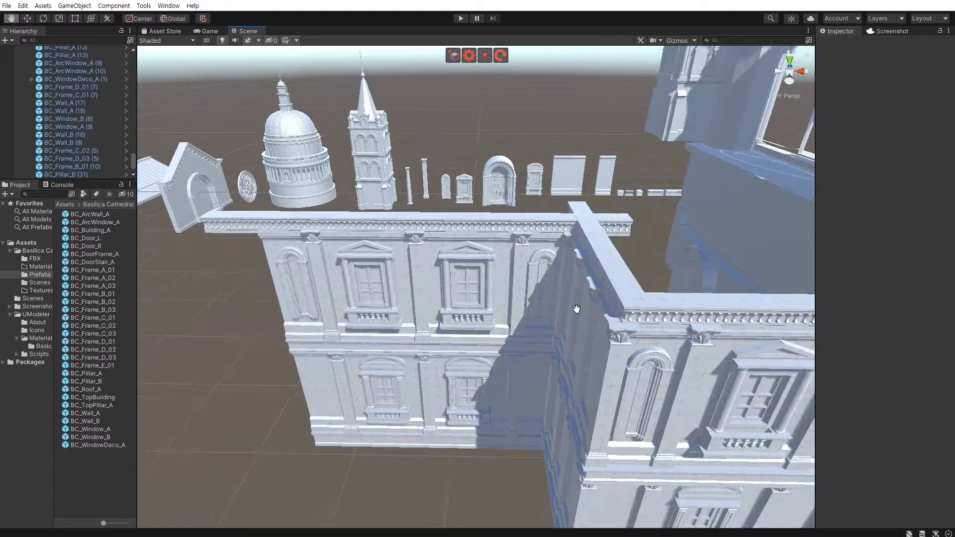
- Move BC_Frame_B_02 (7) to X -113.6, Z 8.49 so the balustrade wraps the corner
right_click_drag(588, 310, 542, 287)
left_click(543, 287)
mouse_move(434, 299)
right_mouse_down()
mouse_move(619, 330)
mouse_move(750, 305)
right_mouse_up()
left_click(656, 336)
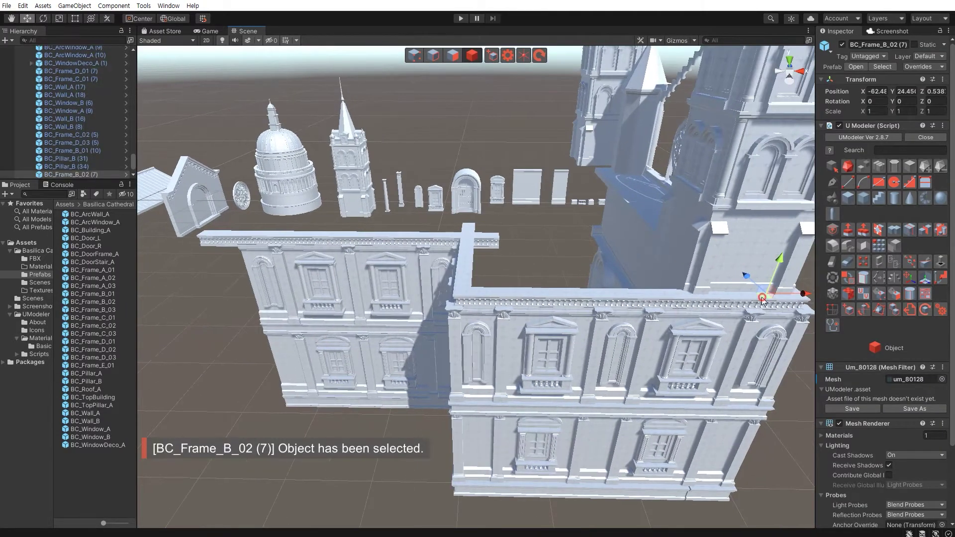
right_click_drag(221, 257, 368, 278)
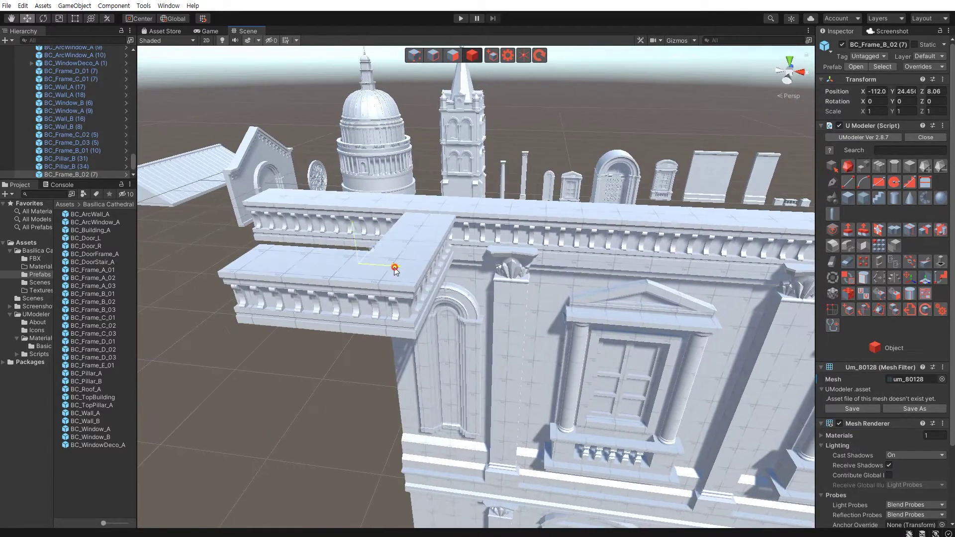
left_click_drag(394, 269, 394, 261)
right_click_drag(393, 262, 385, 222)
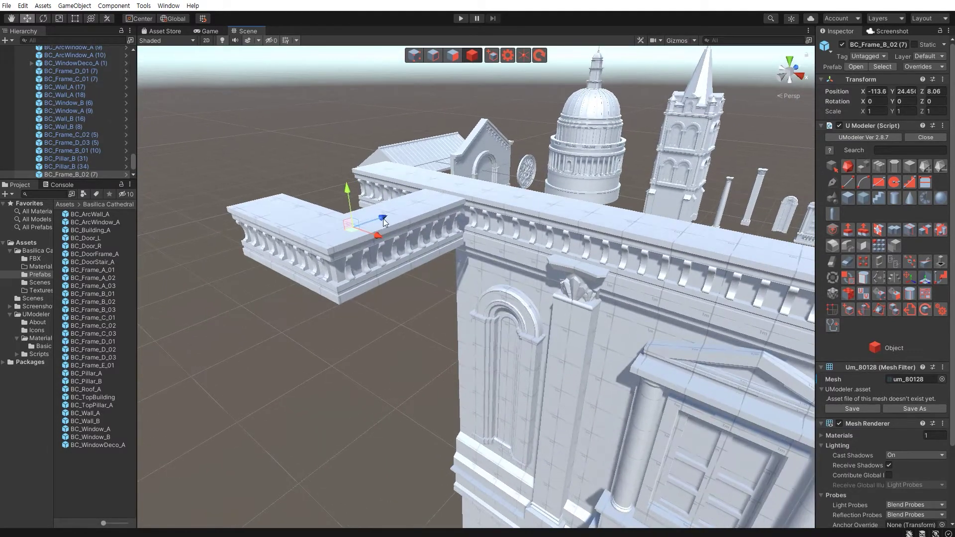
left_click_drag(395, 216, 397, 215)
mouse_move(396, 216)
right_mouse_down()
mouse_move(389, 255)
mouse_move(385, 211)
mouse_move(351, 197)
mouse_move(287, 233)
mouse_move(285, 285)
right_mouse_up()
- Select the wall piece BC_Wall_B (16) below the cornice
left_click(386, 210)
left_click(285, 287)
left_click(237, 216)
left_click(301, 281)
left_click(378, 267)
mouse_move(377, 267)
right_mouse_down()
mouse_move(356, 287)
mouse_move(327, 386)
mouse_move(346, 387)
right_mouse_up()
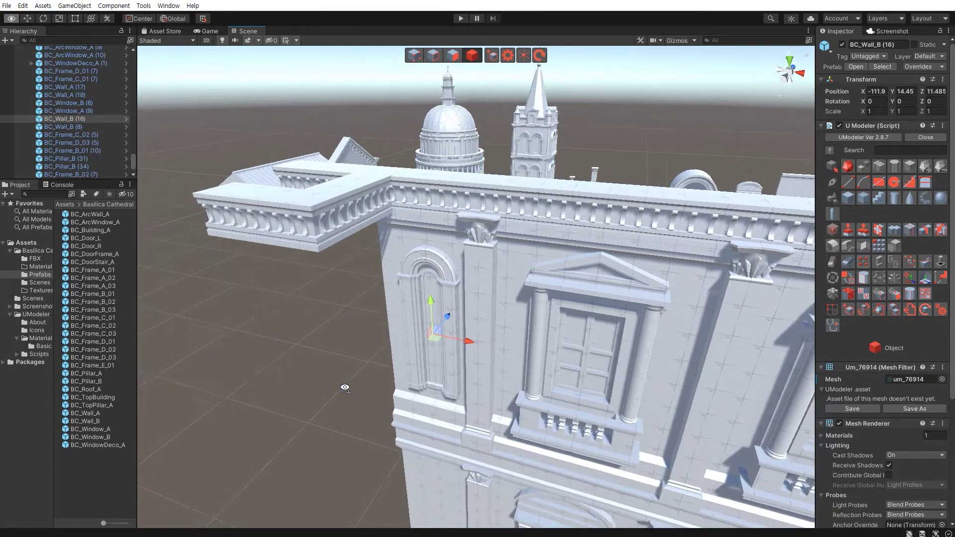
right_click_drag(323, 369, 374, 333)
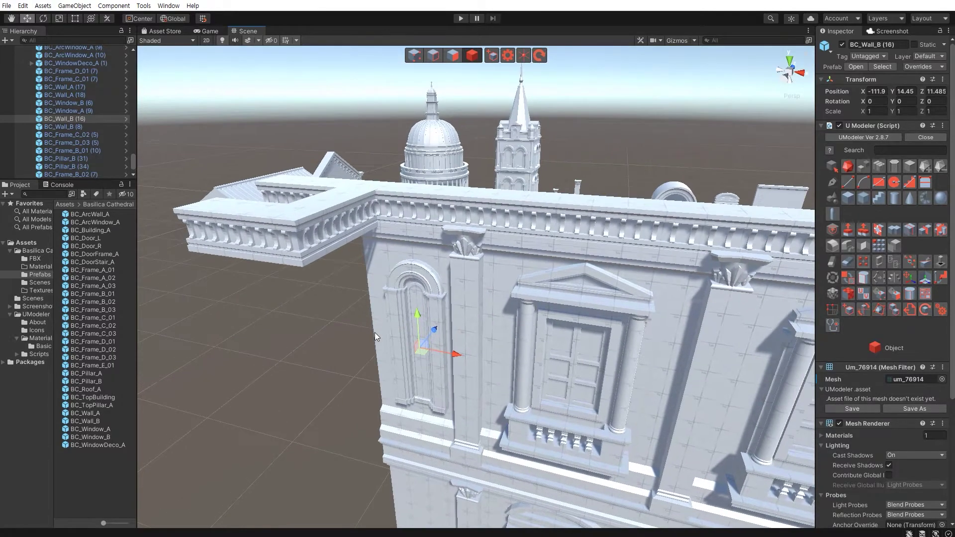
left_click(375, 349)
mouse_move(423, 355)
left_mouse_down()
mouse_move(352, 384)
mouse_move(486, 378)
left_mouse_up()
left_click(487, 378)
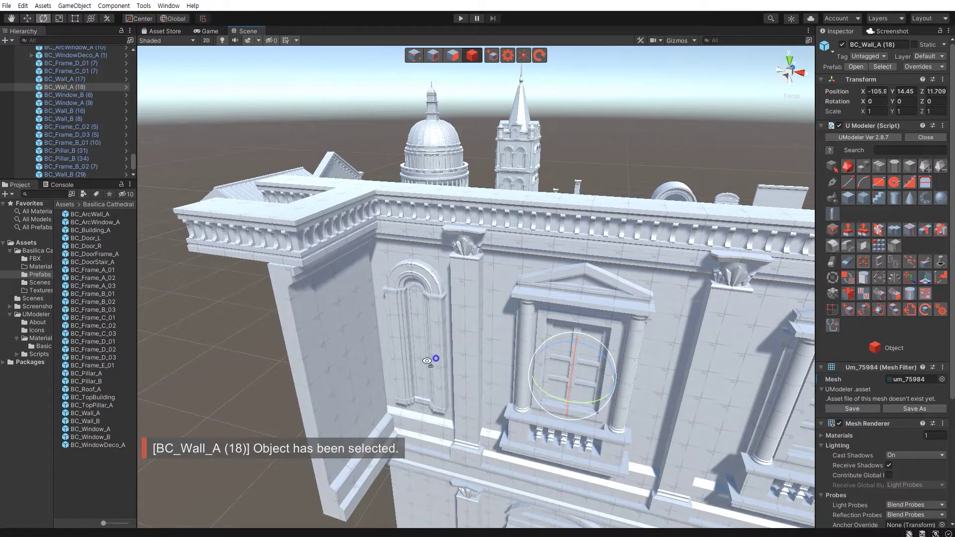
left_click_drag(428, 362, 291, 397, "alt")
key("w")
left_click(371, 363)
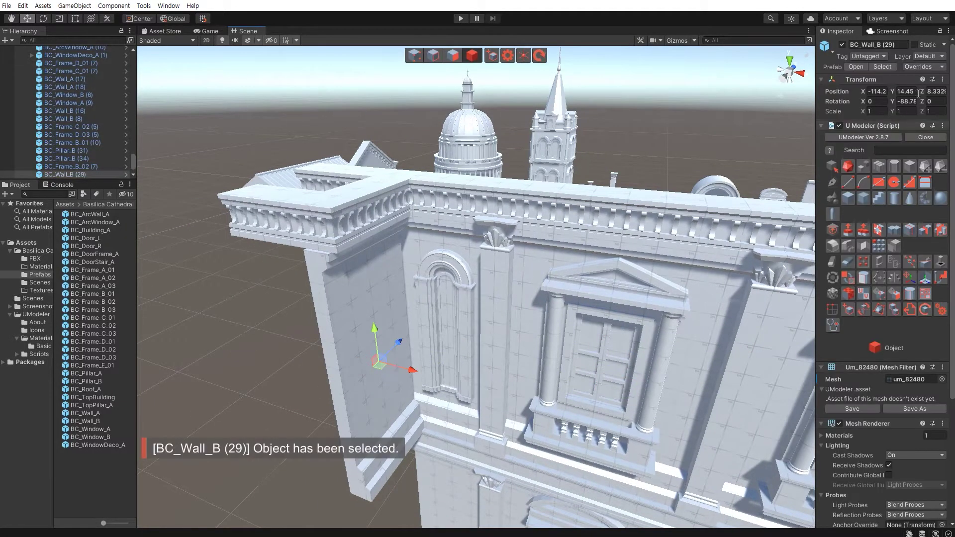
type("-90")
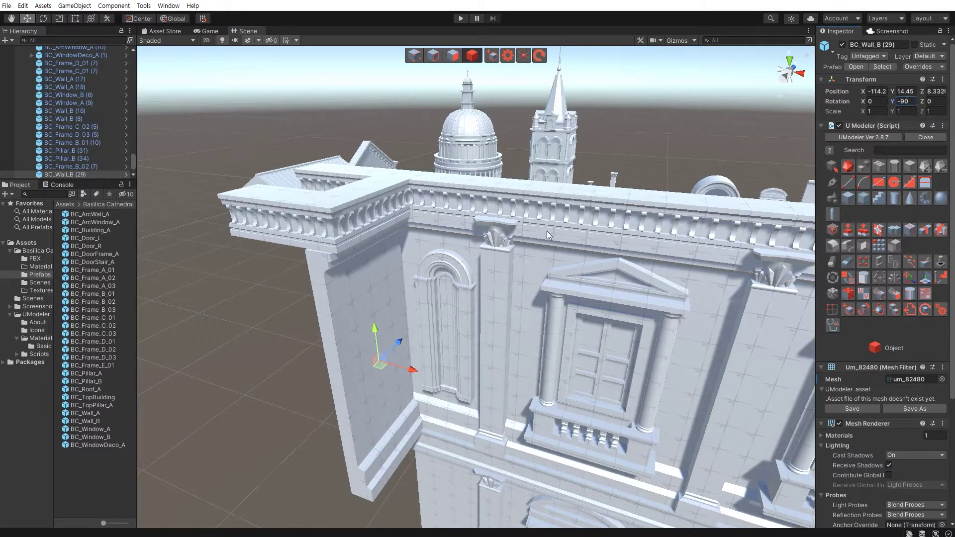
mouse_move(458, 412)
right_mouse_down()
mouse_move(438, 409)
mouse_move(443, 416)
mouse_move(517, 353)
right_mouse_up()
left_click_drag(517, 353, 532, 346)
mouse_move(472, 378)
right_mouse_down()
mouse_move(370, 352)
mouse_move(373, 392)
right_mouse_up()
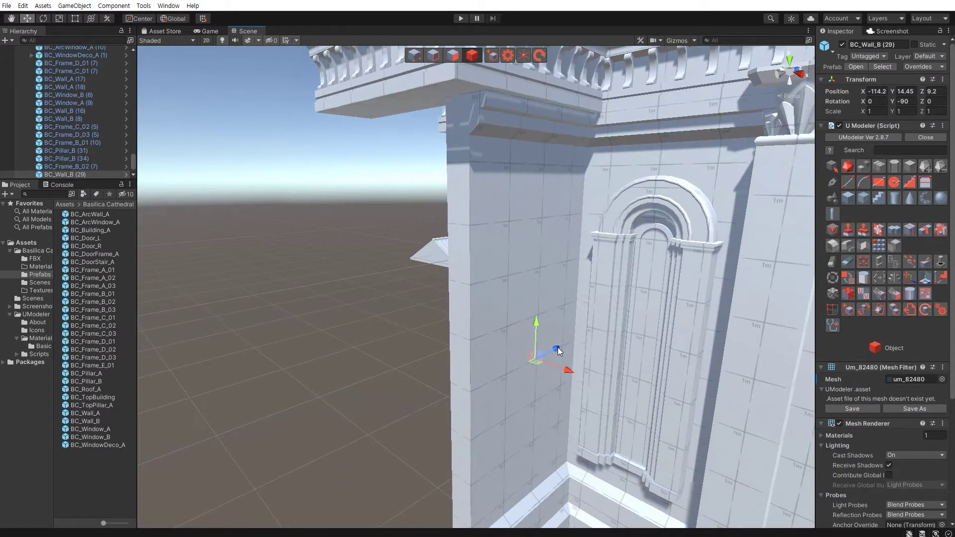
left_click_drag(557, 348, 547, 359)
mouse_move(449, 381)
left_mouse_down("alt")
mouse_move(410, 395)
mouse_move(422, 380)
left_mouse_up("alt")
key("ctrl+d")
mouse_move(480, 330)
left_mouse_down()
mouse_move(390, 358)
mouse_move(276, 363)
left_mouse_up()
key("e")
left_click(905, 100)
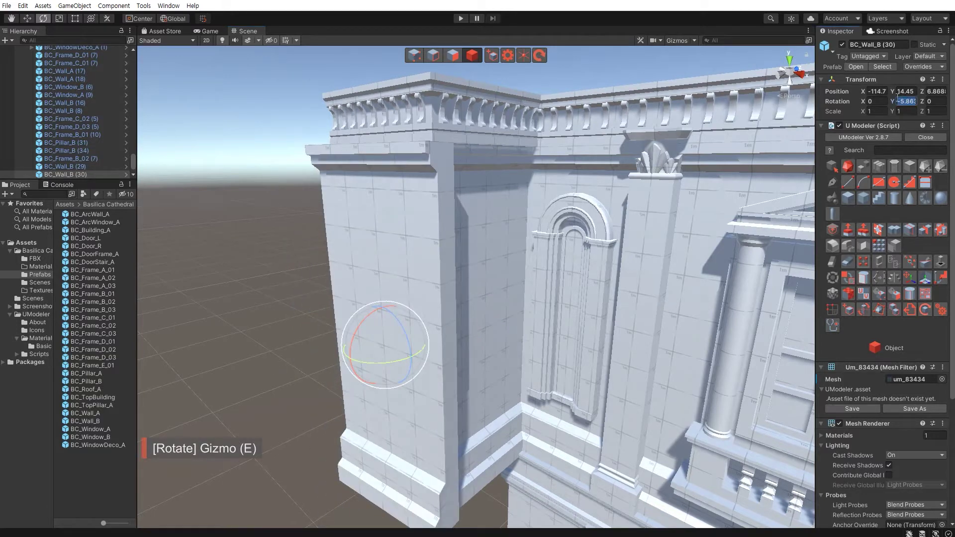
type("0")
left_click_drag(534, 344, 452, 410, "alt")
key("w")
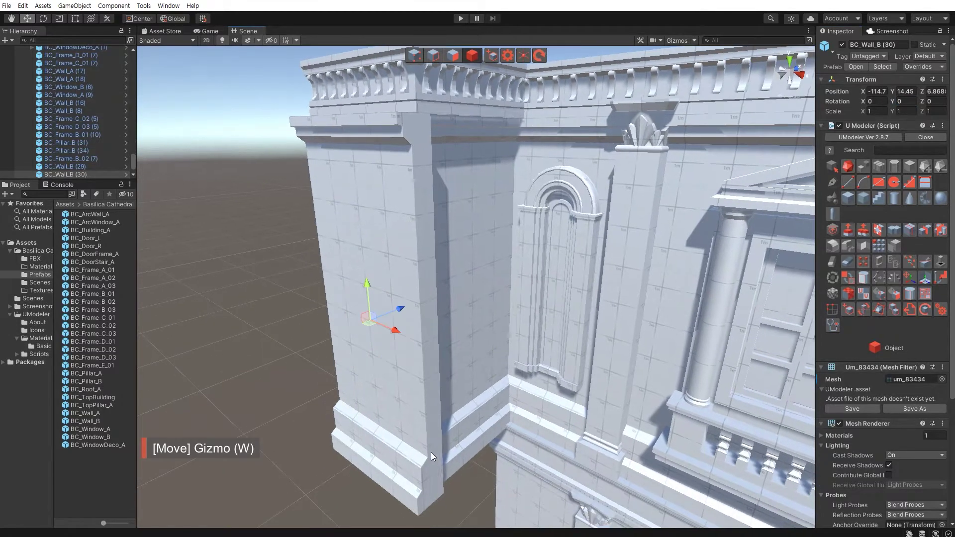
left_click_drag(452, 452, 423, 431)
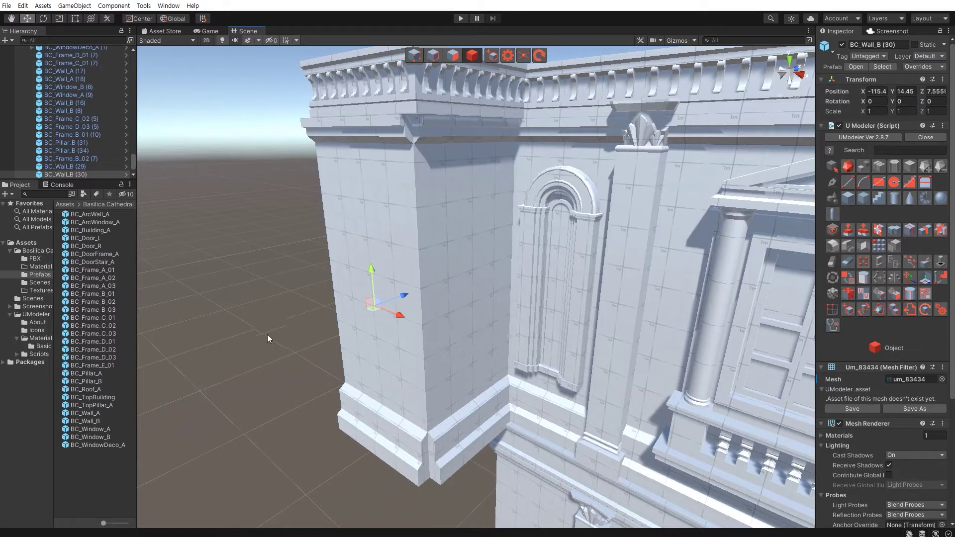
left_click_drag(261, 329, 399, 343, "alt")
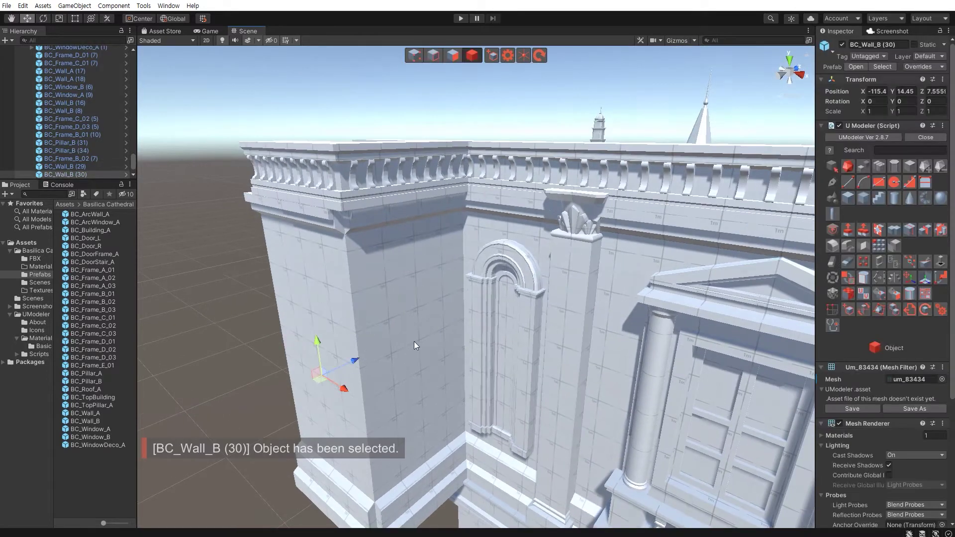
left_click(414, 347, "shift")
mouse_move(406, 337)
left_mouse_down("alt")
mouse_move(340, 290)
mouse_move(423, 382)
left_mouse_up("alt")
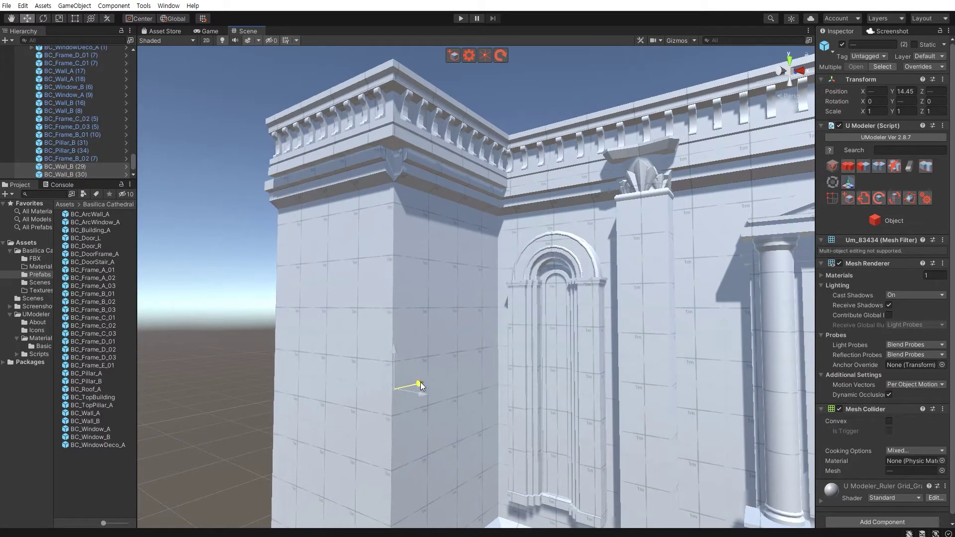
left_click(228, 396)
left_click_drag(229, 396, 363, 385, "alt")
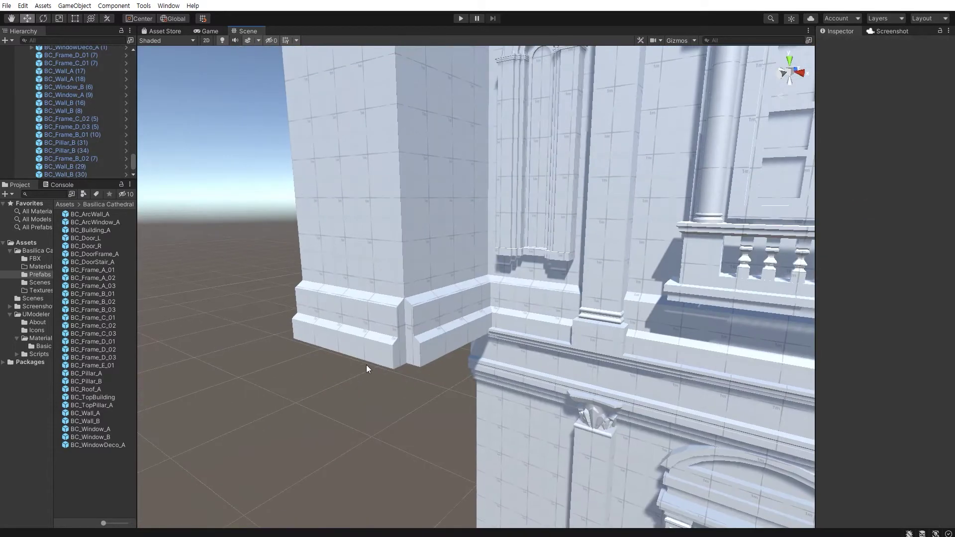
mouse_move(395, 325)
left_mouse_down("alt")
mouse_move(408, 302)
mouse_move(404, 351)
left_mouse_up("alt")
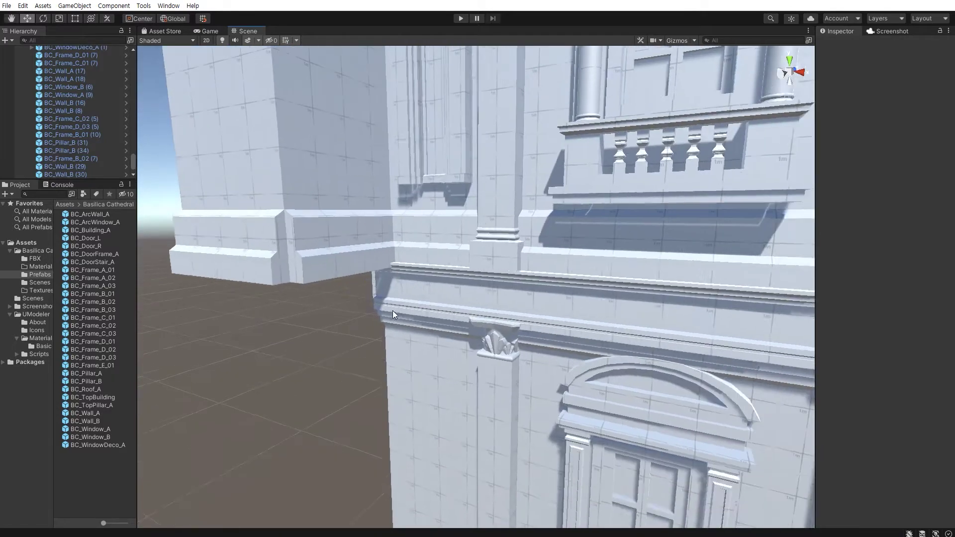
left_click(410, 355)
- Move base frame BC_Frame_C_03 (5) to the wing corner at X -114.4, Z 8.29
right_click_drag(410, 355, 354, 367, "alt")
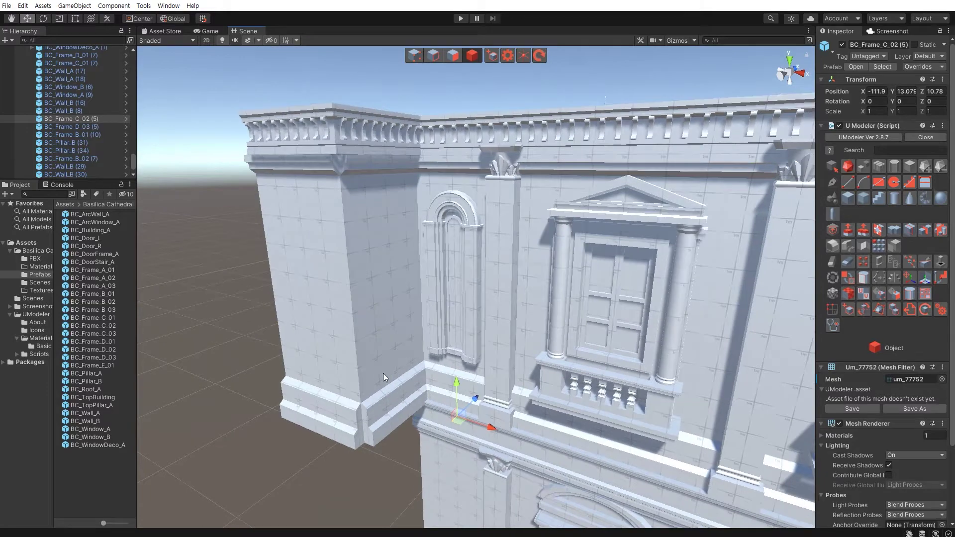
left_click_drag(354, 367, 380, 434, "alt")
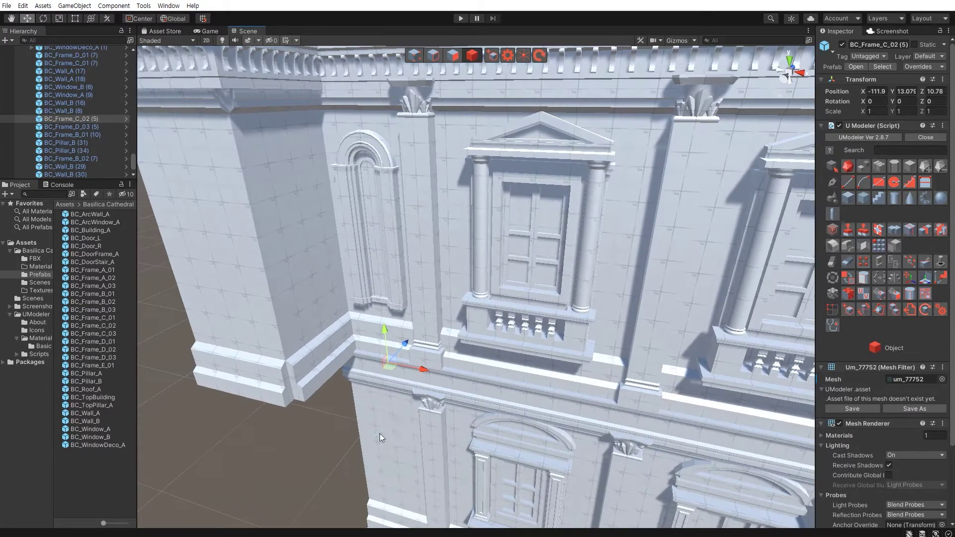
left_click(304, 417)
left_click_drag(304, 416, 436, 388, "alt")
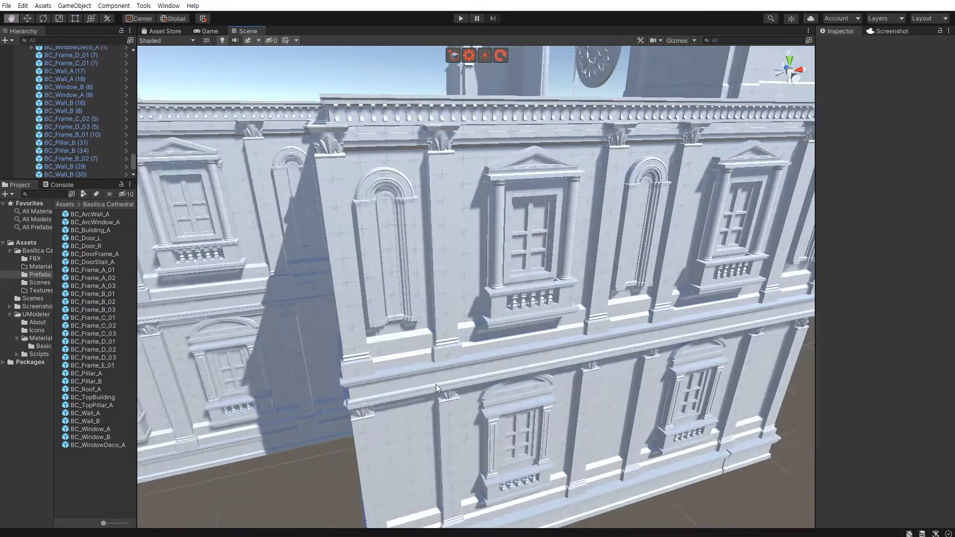
scroll(436, 388, "down", 3)
left_click(721, 308)
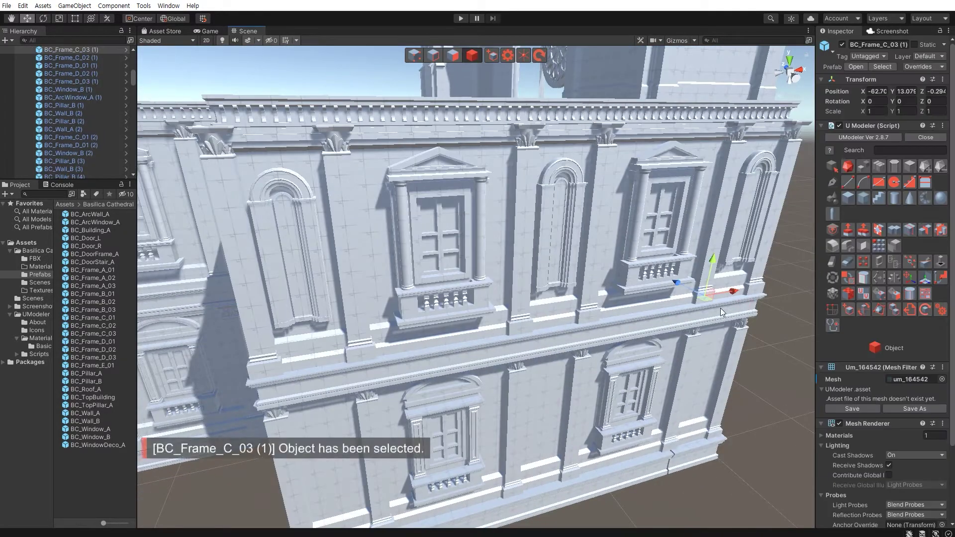
mouse_move(431, 353)
left_mouse_down("alt")
mouse_move(256, 367)
mouse_move(447, 386)
left_mouse_up("alt")
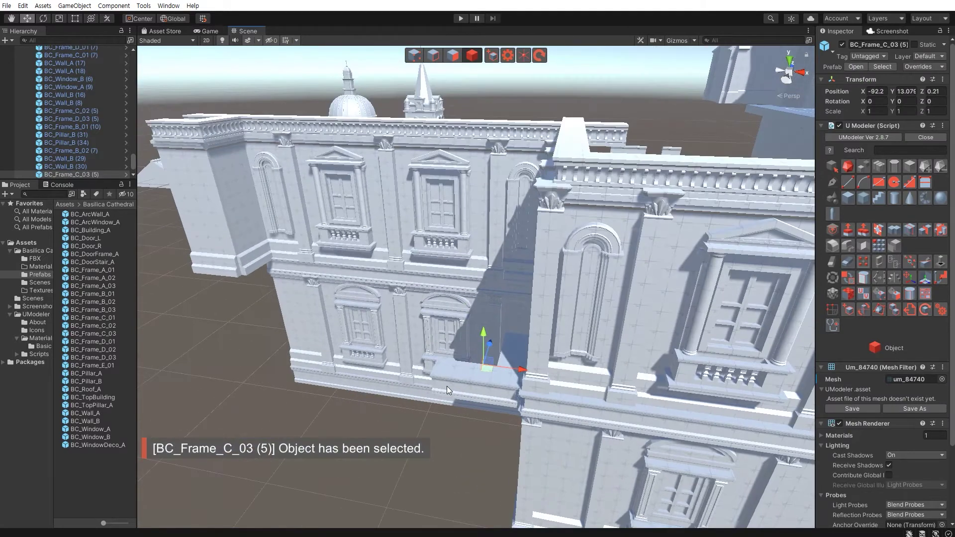
left_click_drag(485, 343, 240, 275)
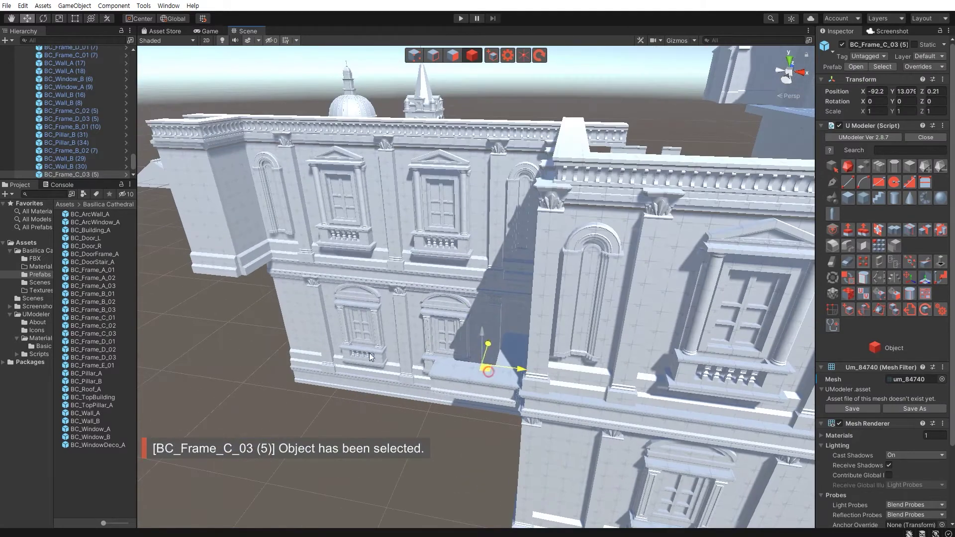
key("f")
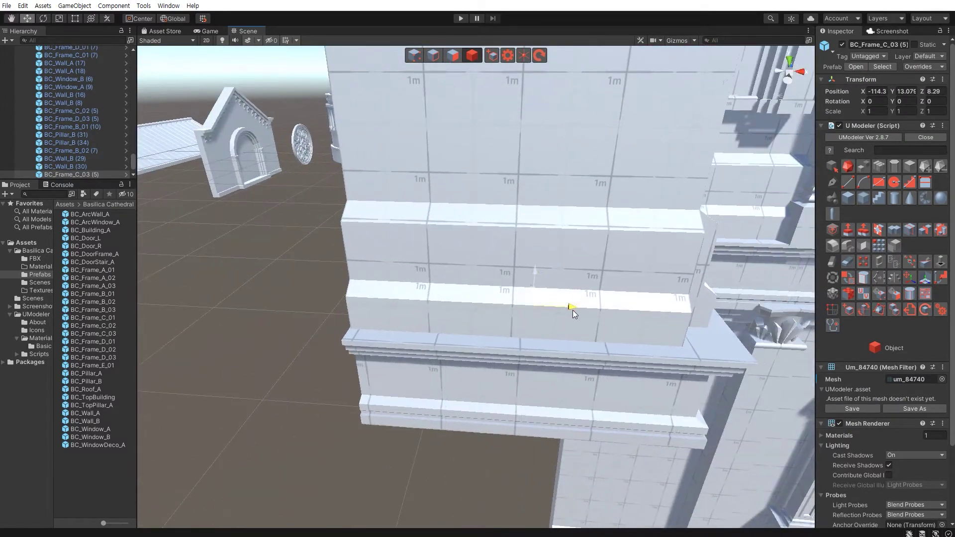
- Orbit around the corner to check how the frame fits
middle_click_drag(576, 333, 579, 366)
mouse_move(579, 367)
left_mouse_down("alt")
mouse_move(370, 340)
mouse_move(375, 312)
left_mouse_up("alt")
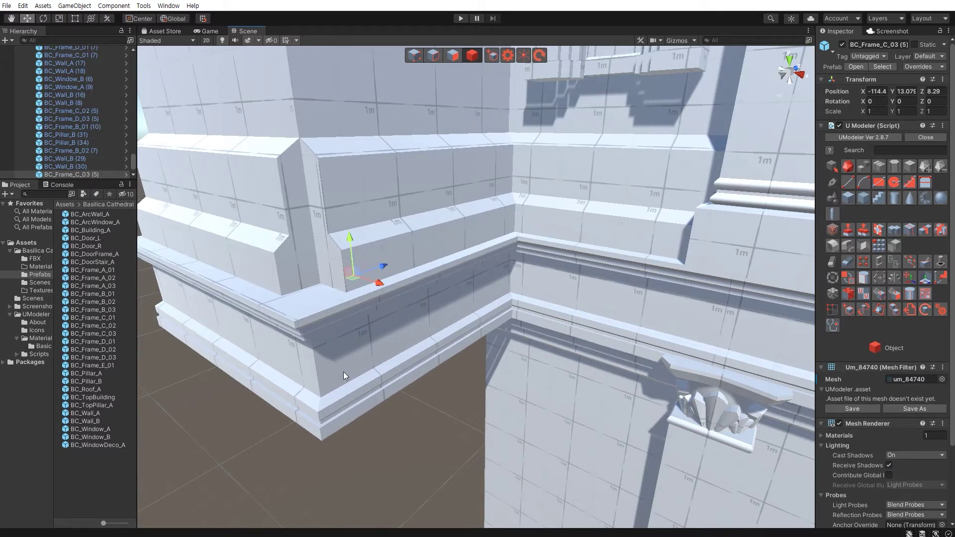
mouse_move(374, 395)
left_mouse_down("alt")
mouse_move(390, 345)
mouse_move(338, 380)
mouse_move(370, 435)
mouse_move(450, 376)
left_mouse_up("alt")
left_click(449, 379)
- Rotate corner wall BC_Wall_B (31) to exactly -90° on the Y axis
left_click(480, 377)
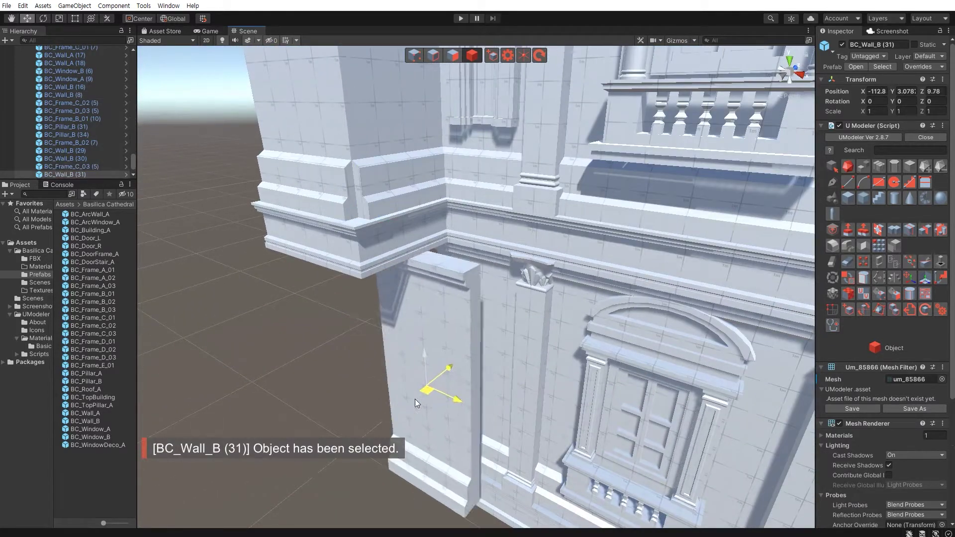
key("e")
left_click_drag(413, 417, 554, 397)
double_click(904, 101)
type("-90")
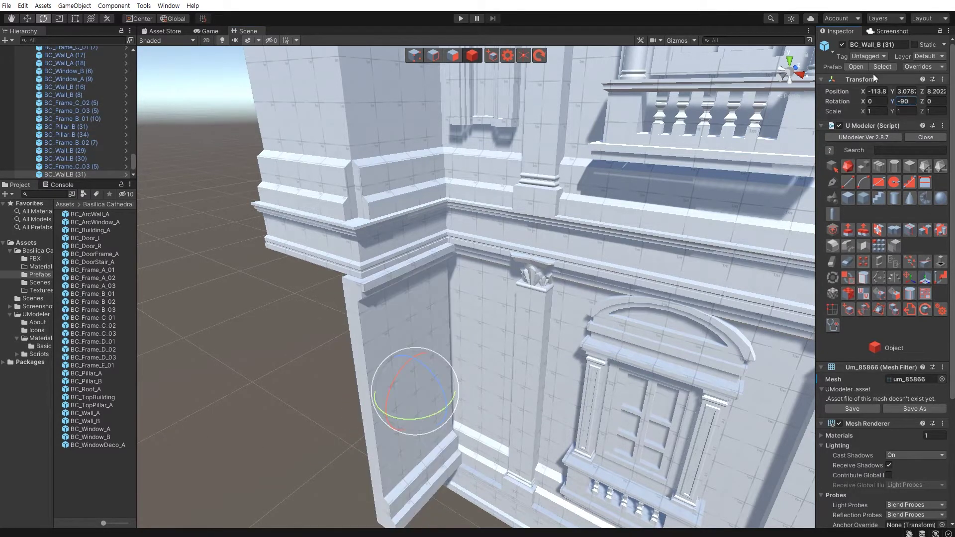
- Slide BC_Wall_B (31) into the side wing corner under the frame, at X -114.3
left_click_drag(497, 320, 490, 337, "alt")
key("w")
scroll(473, 367, "up", 3)
left_click_drag(425, 376, 427, 376)
mouse_move(427, 376)
right_mouse_down()
mouse_move(400, 289)
mouse_move(418, 359)
mouse_move(473, 392)
right_mouse_up()
left_click_drag(473, 392, 475, 391)
mouse_move(475, 391)
right_mouse_down()
mouse_move(445, 419)
mouse_move(473, 394)
right_mouse_up()
left_click_drag(509, 439, 494, 432)
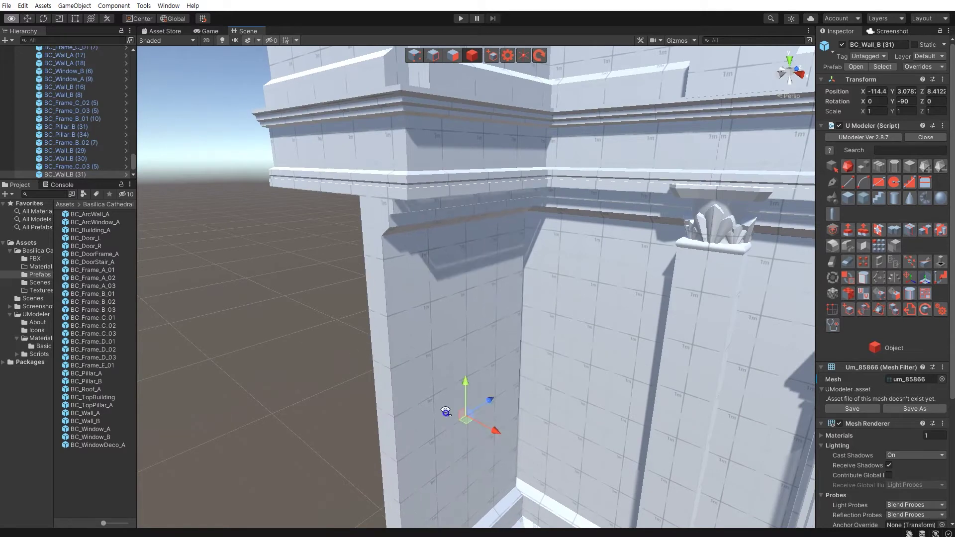
right_click_drag(445, 412, 405, 326)
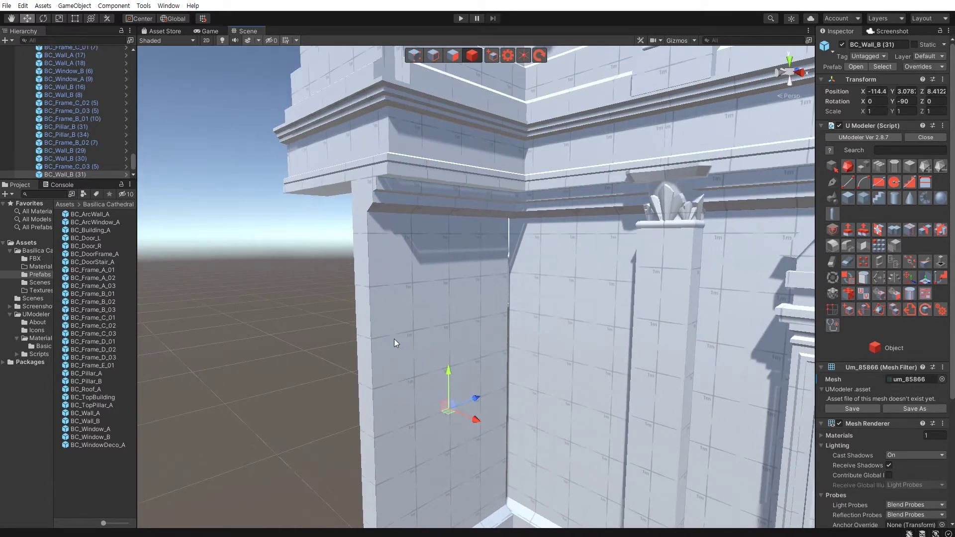
middle_click_drag(406, 326, 420, 366)
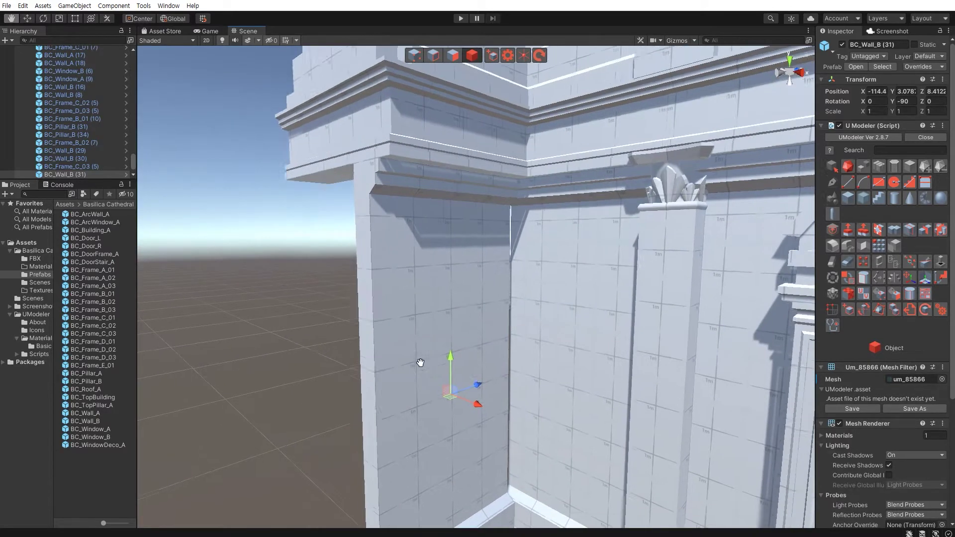
right_click_drag(418, 365, 423, 358)
left_click_drag(491, 414, 494, 413)
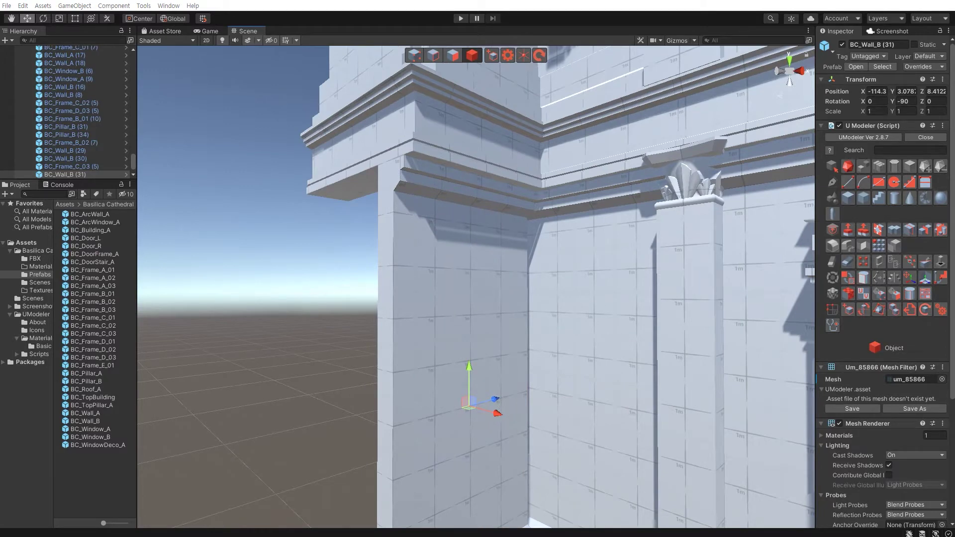
- Drag the BC_Frame_D_02 (5) base frame over to the wing's corner
mouse_move(271, 421)
right_mouse_down()
mouse_move(308, 418)
mouse_move(388, 380)
mouse_move(630, 388)
mouse_move(669, 417)
right_mouse_up()
left_click(667, 417)
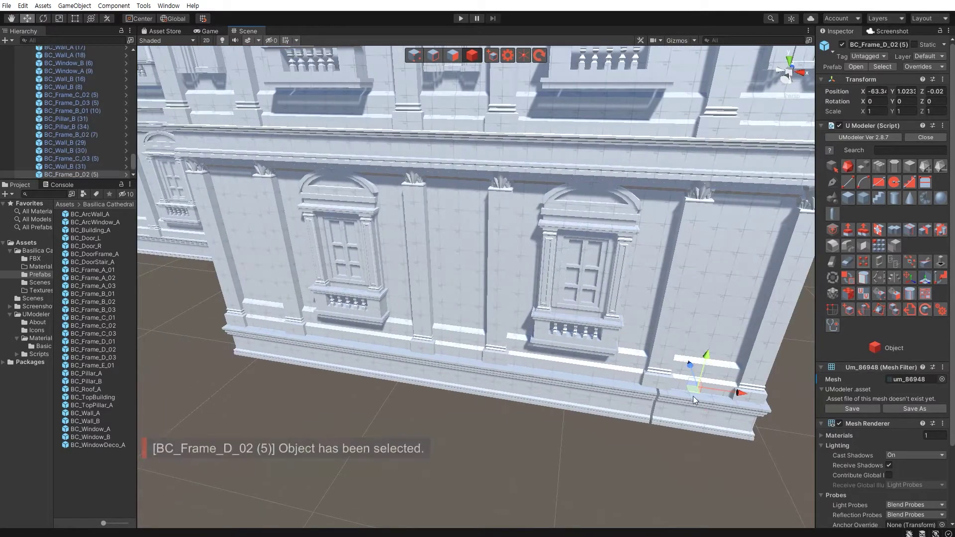
left_click_drag(693, 393, 174, 323)
right_click_drag(173, 323, 319, 368)
mouse_move(319, 369)
left_mouse_down()
mouse_move(265, 293)
mouse_move(249, 288)
left_mouse_up()
left_click(320, 395)
mouse_move(321, 395)
right_mouse_down()
mouse_move(375, 413)
mouse_move(498, 397)
mouse_move(399, 387)
right_mouse_up()
left_click(433, 410)
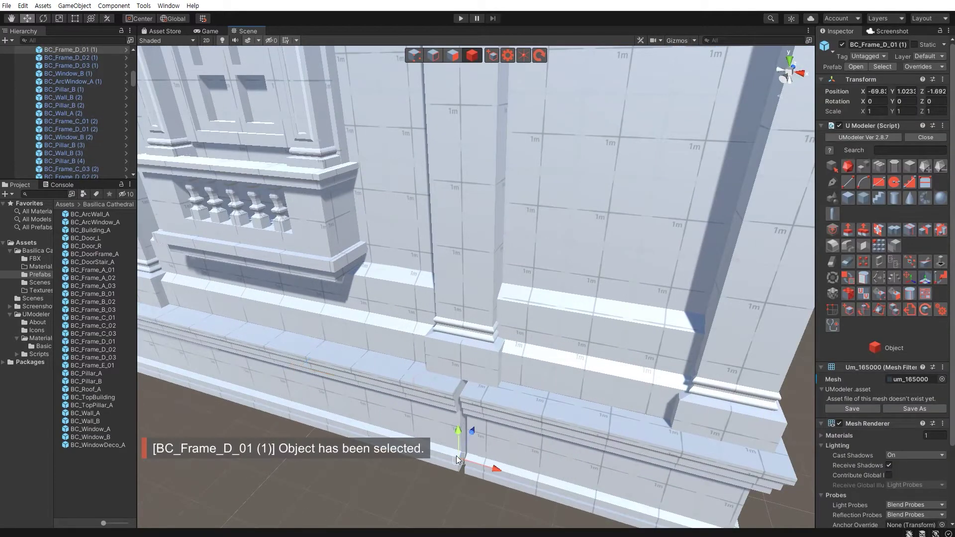
right_click_drag(381, 438, 403, 395)
left_click(403, 396)
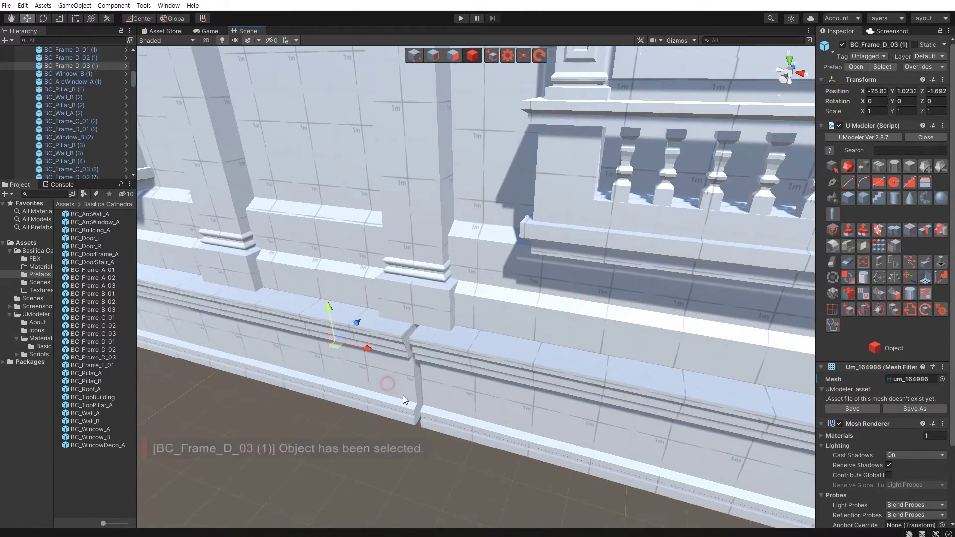
right_click_drag(414, 410, 327, 375)
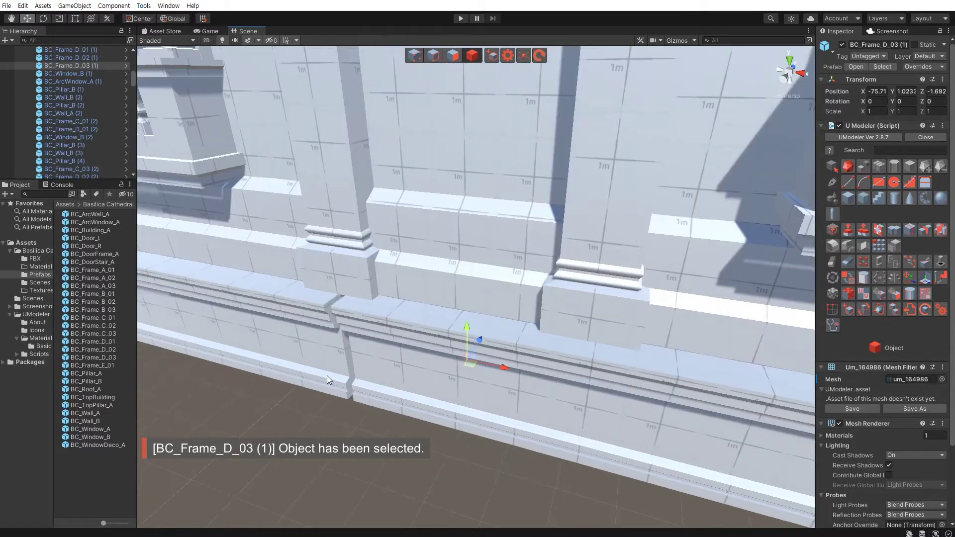
left_click(344, 384)
mouse_move(344, 384)
right_mouse_down()
mouse_move(460, 443)
mouse_move(490, 355)
mouse_move(388, 378)
mouse_move(398, 389)
right_mouse_up()
left_click(475, 446)
left_click(398, 390)
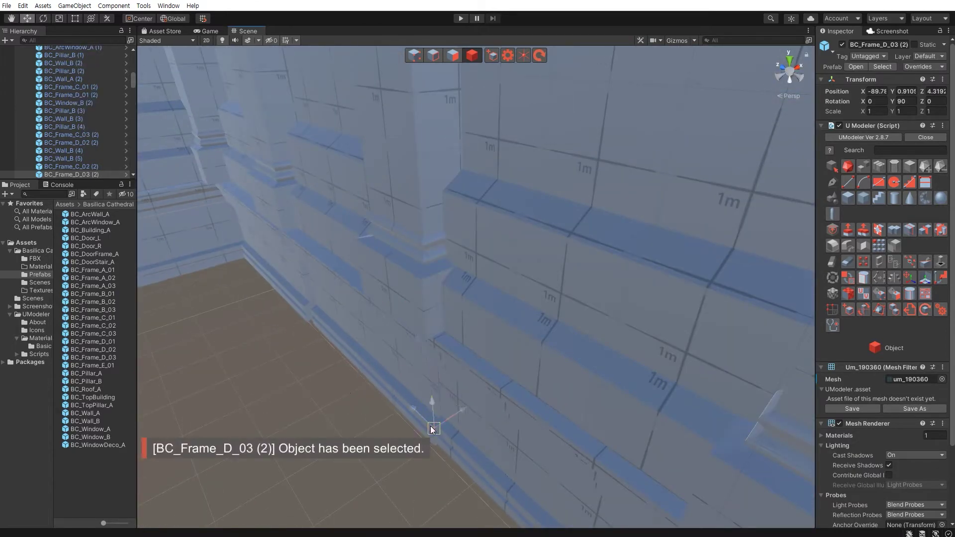
key("f")
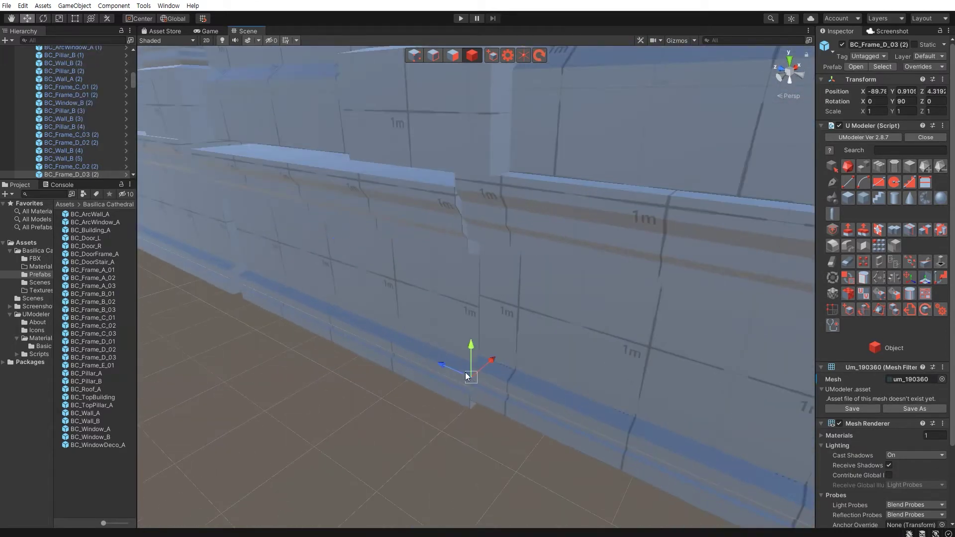
right_click_drag(472, 370, 430, 364)
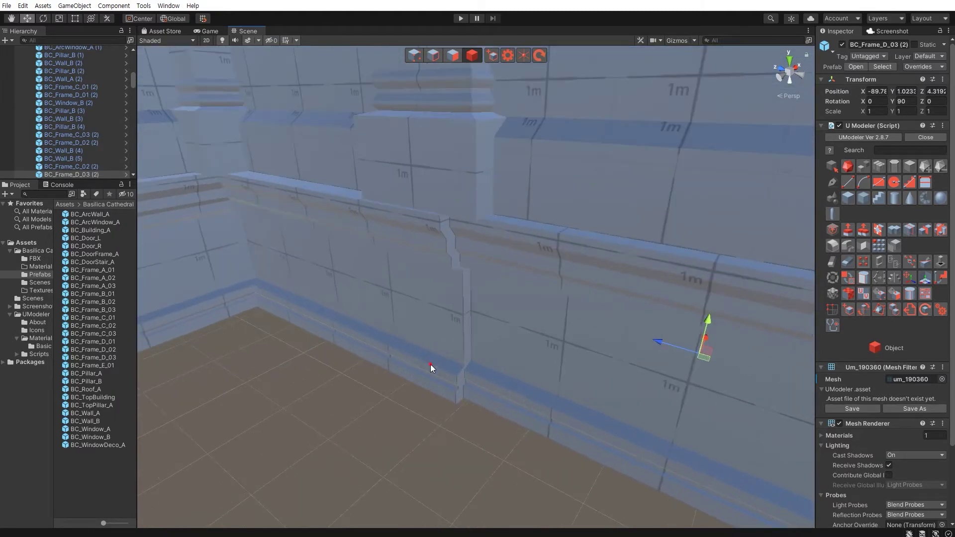
left_click(456, 374)
left_click(374, 396)
mouse_move(461, 371)
right_mouse_down()
mouse_move(374, 396)
mouse_move(379, 344)
mouse_move(417, 362)
mouse_move(378, 388)
right_mouse_up()
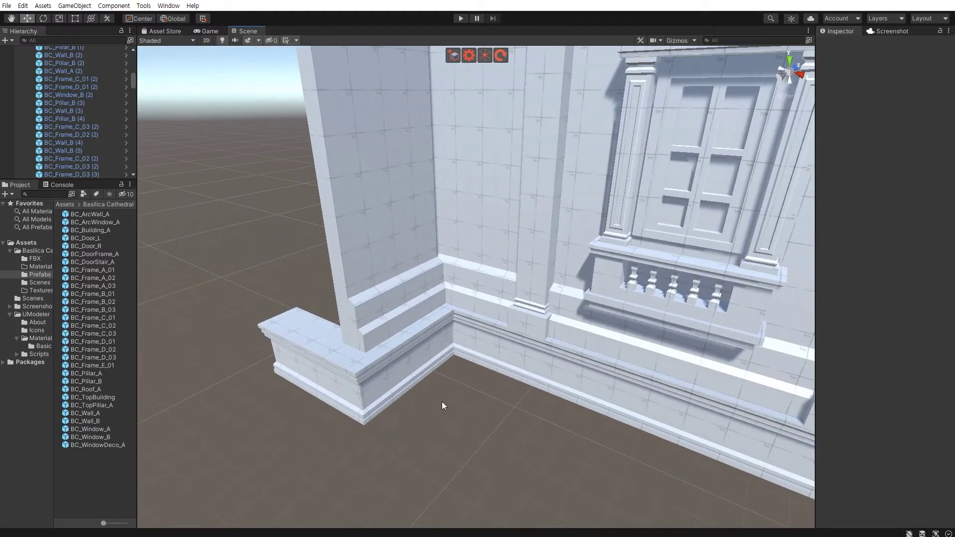
- Slide BC_Frame_D_02 (5) along Z to fit the corner at X -115.2, Z 8.477
right_click_drag(441, 398, 418, 390)
left_click(413, 376)
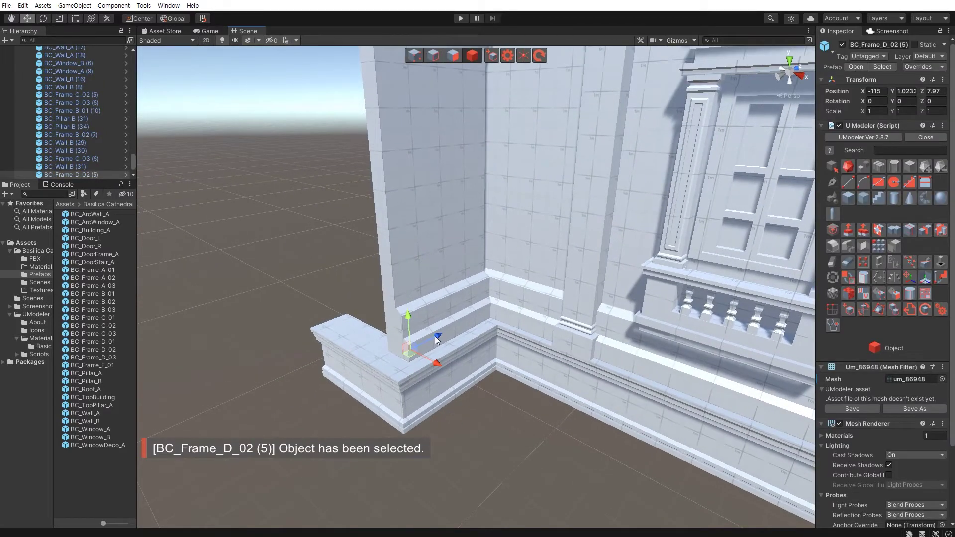
left_click_drag(435, 336, 449, 329)
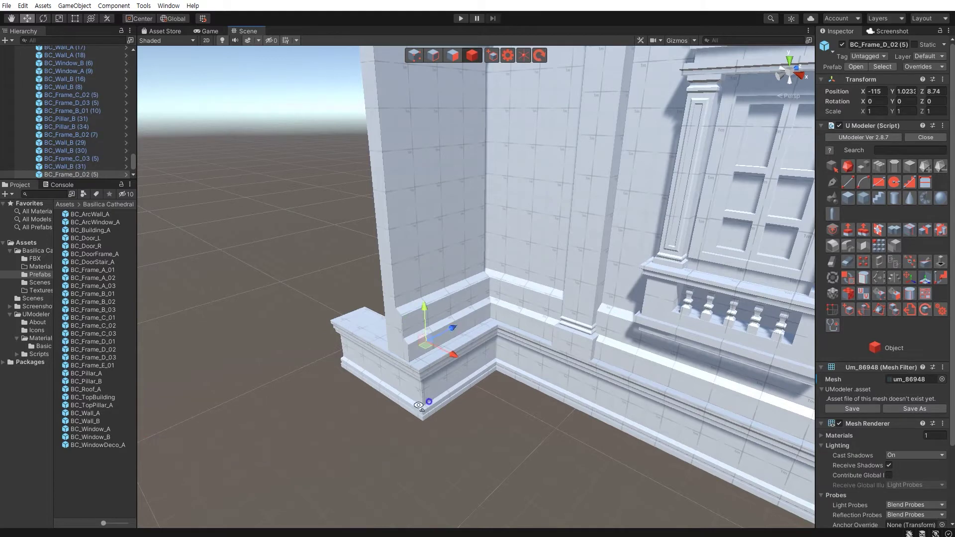
right_click_drag(429, 403, 467, 406)
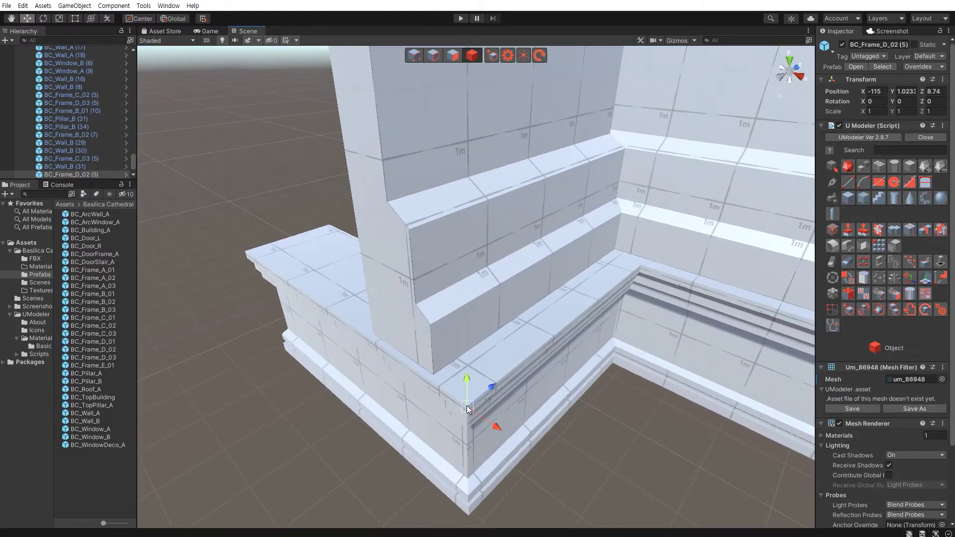
left_click_drag(466, 406, 480, 313)
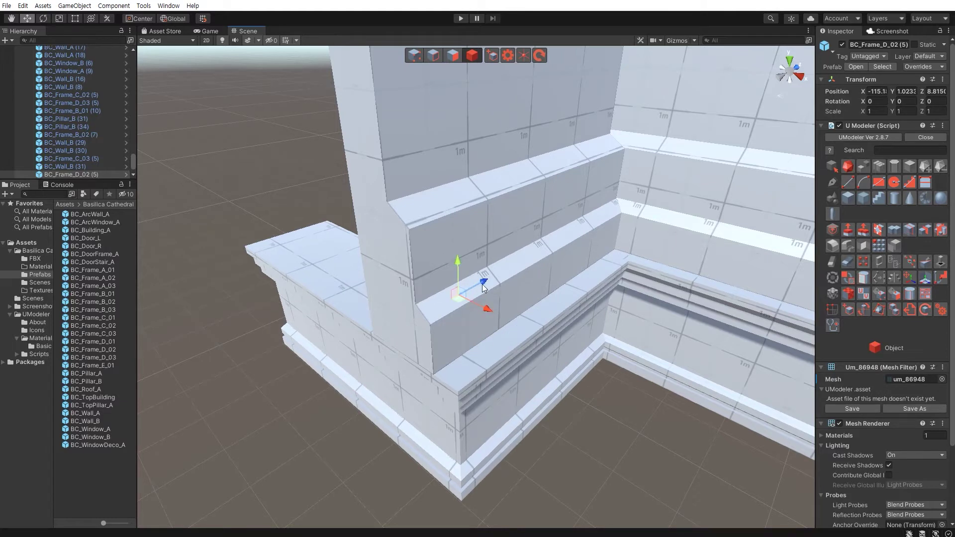
left_click_drag(483, 288, 456, 299)
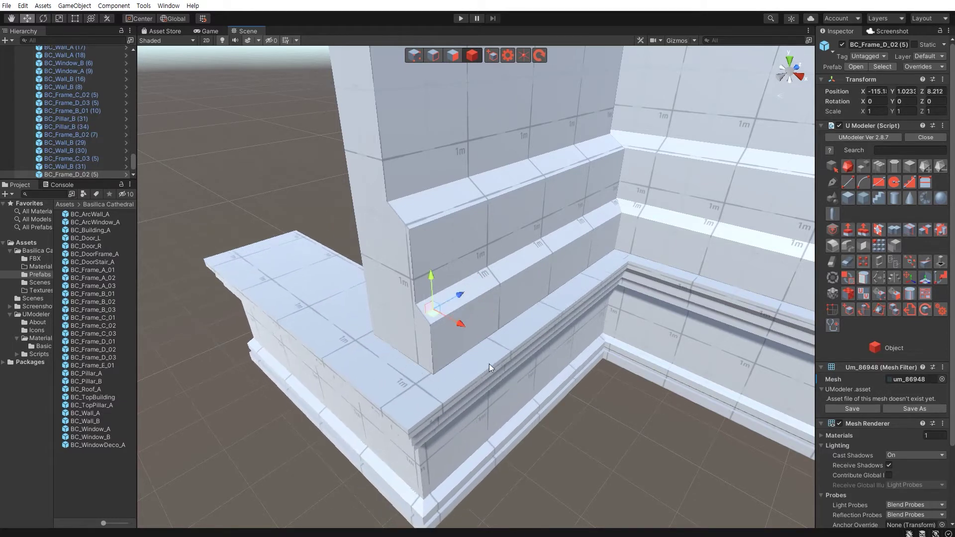
left_click_drag(456, 325, 438, 360)
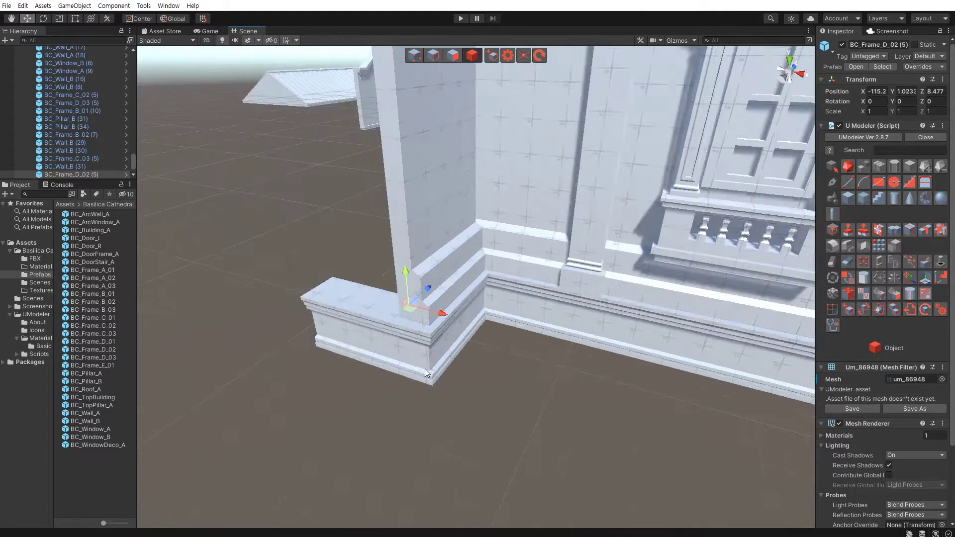
mouse_move(425, 369)
right_mouse_down()
mouse_move(391, 387)
mouse_move(341, 179)
right_mouse_up()
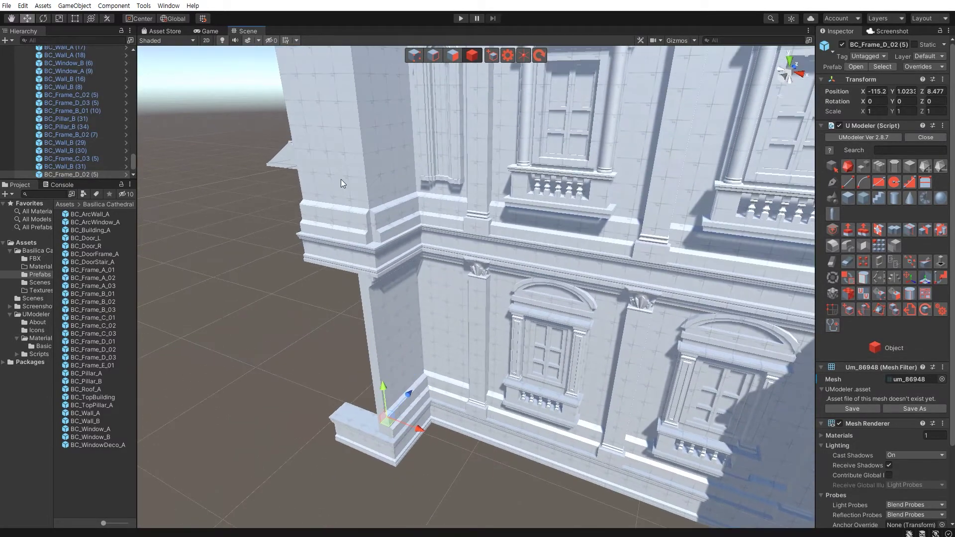
- Duplicate upper corner wall BC_Wall_B (30) and drag the copy down the corner
left_click(341, 179)
key("ctrl+d")
left_click_drag(348, 113, 367, 355)
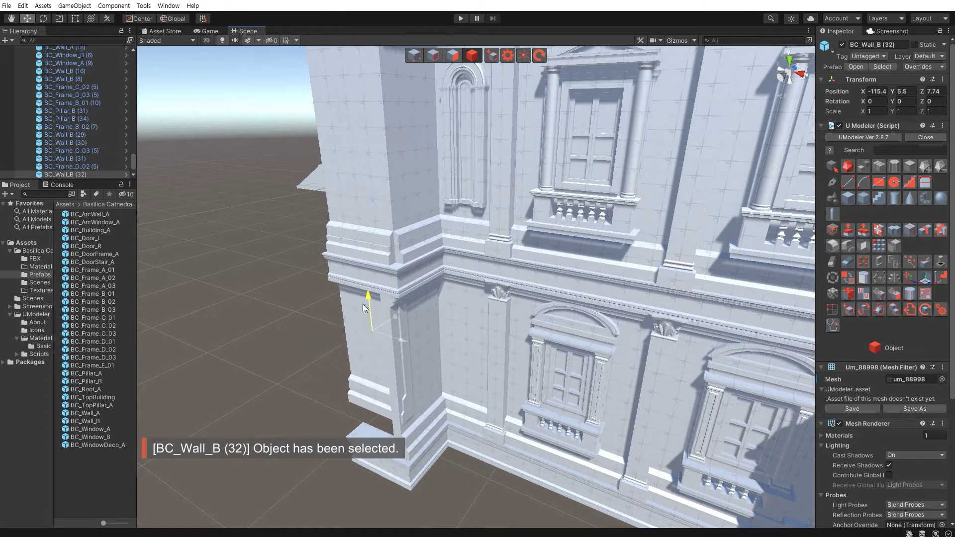
- Slide the copied wall BC_Wall_B (32) along Z and down onto the pillar base
right_click_drag(366, 352, 445, 262)
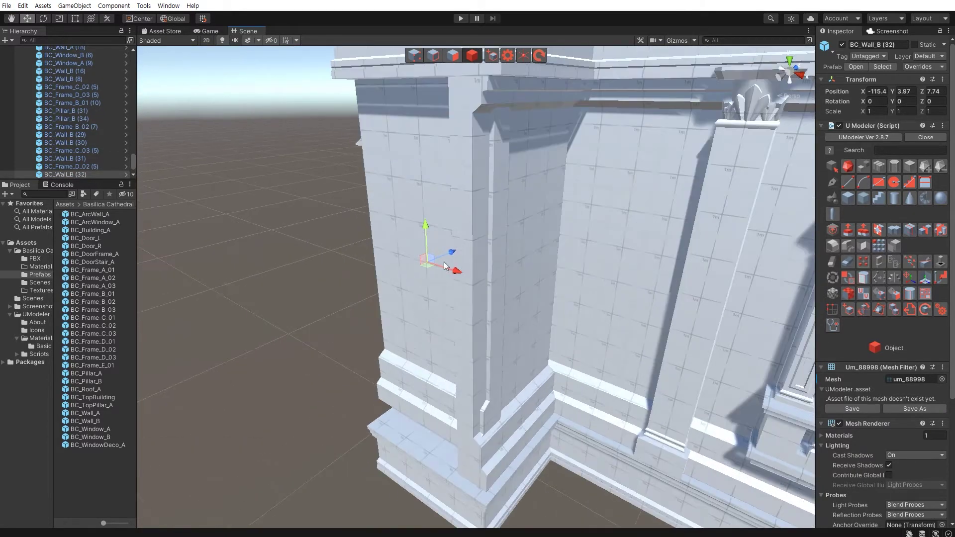
left_click_drag(450, 255, 422, 276)
right_click_drag(422, 276, 434, 310)
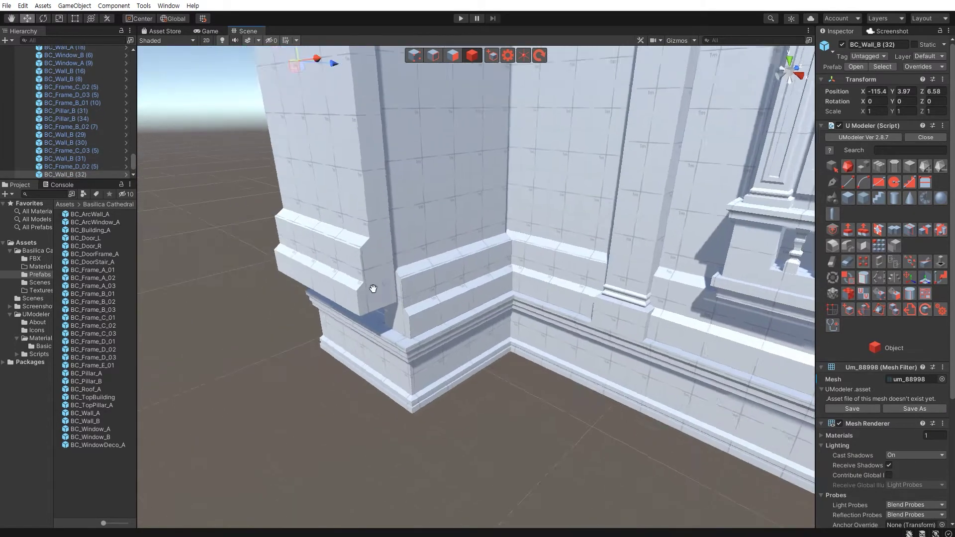
left_click_drag(434, 311, 446, 326)
mouse_move(446, 326)
middle_mouse_down()
mouse_move(416, 325)
mouse_move(455, 326)
middle_mouse_up()
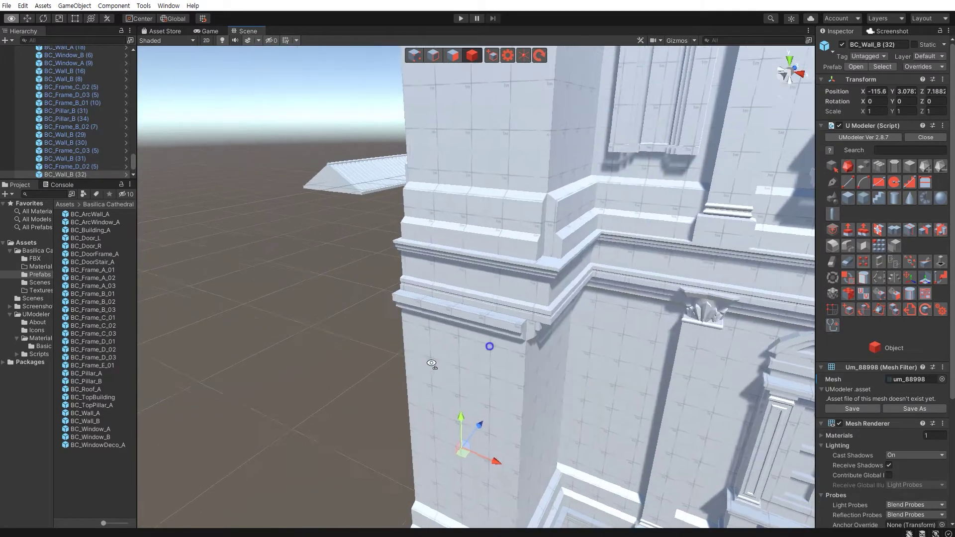
right_click_drag(454, 325, 459, 357)
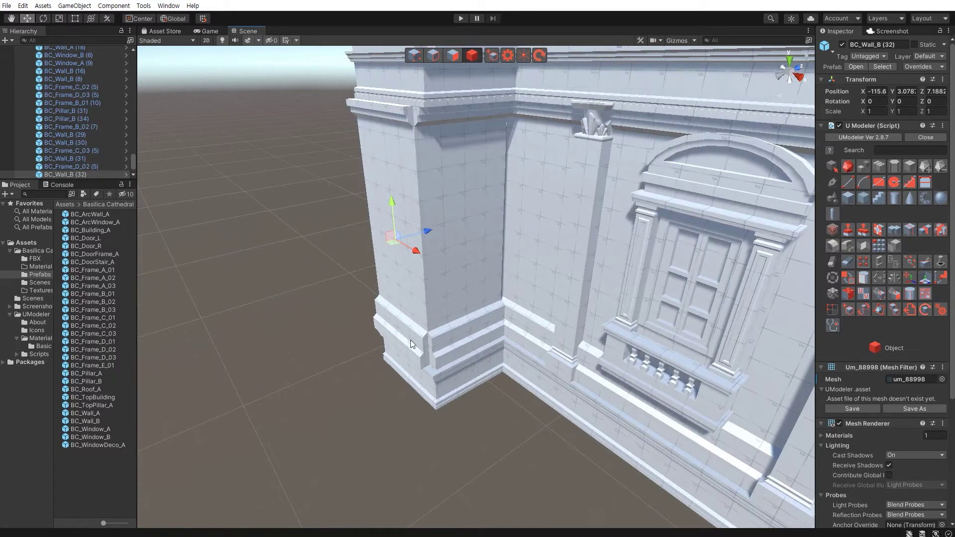
- Nudge the lower corner wall BC_Wall_B (31) slightly into alignment
left_click(426, 387)
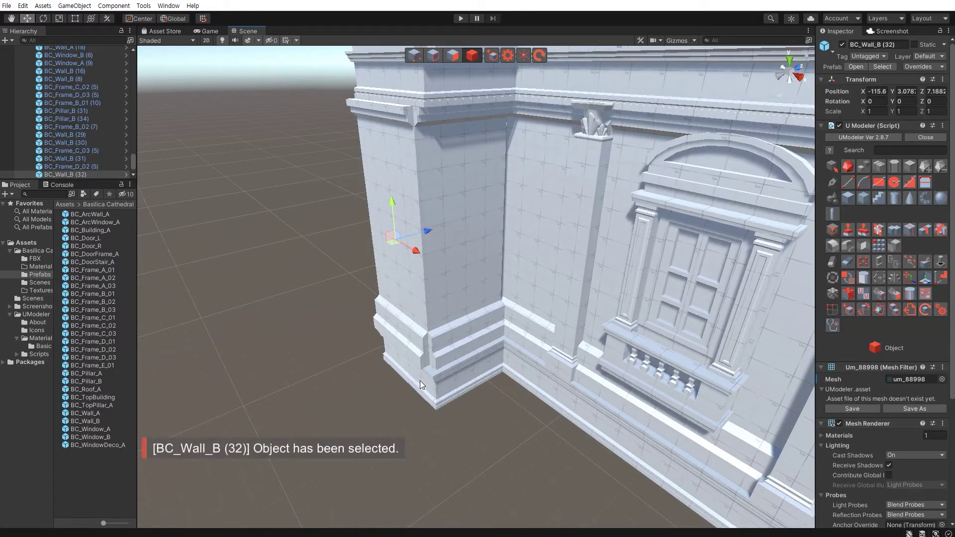
left_click(421, 381, "shift")
mouse_move(315, 285)
right_mouse_down()
mouse_move(487, 400)
mouse_move(341, 336)
mouse_move(453, 368)
mouse_move(363, 341)
right_mouse_up()
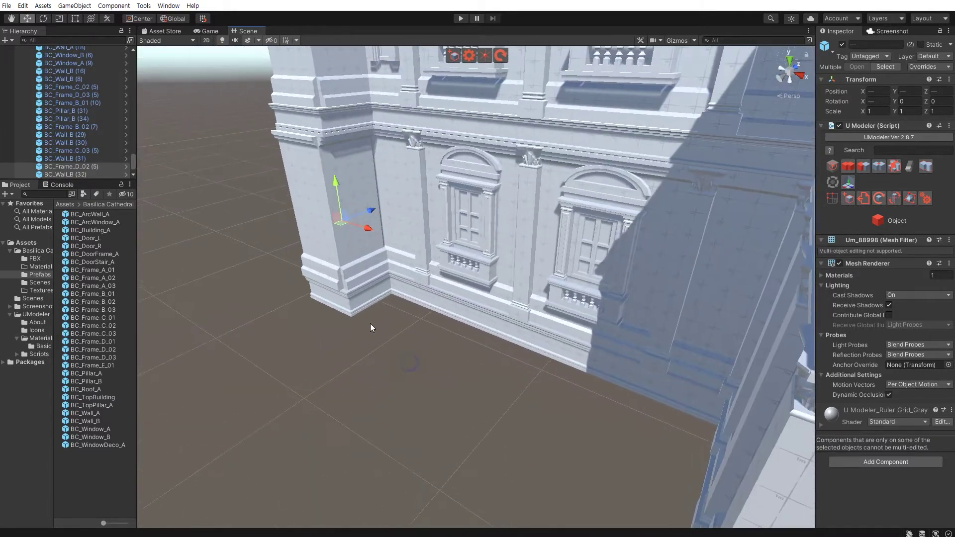
mouse_move(362, 342)
right_mouse_down()
mouse_move(338, 295)
mouse_move(342, 319)
mouse_move(406, 350)
right_mouse_up()
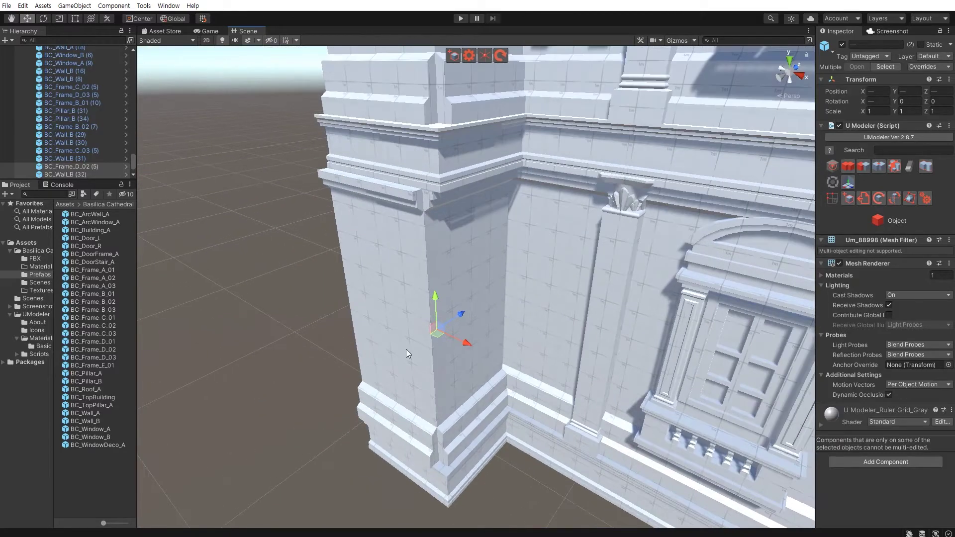
left_click(456, 322)
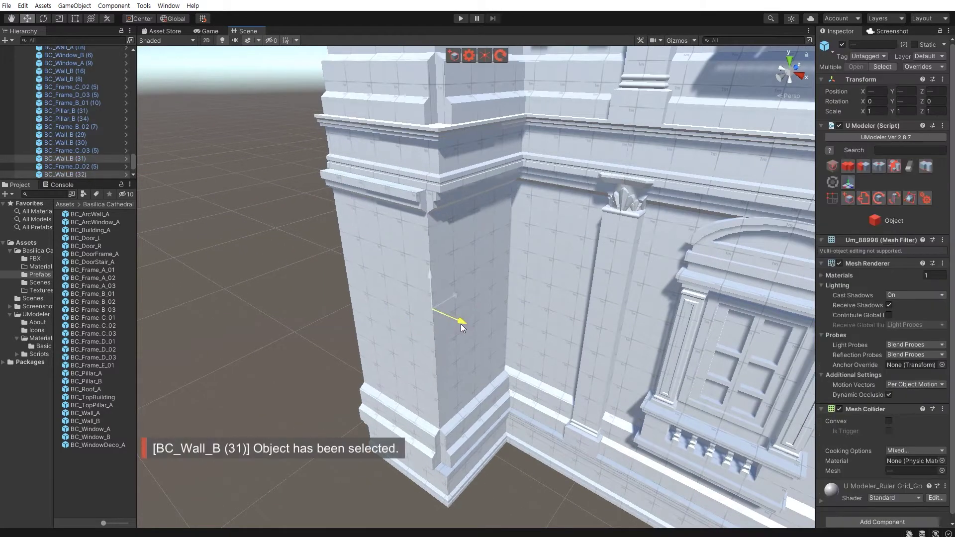
middle_click_drag(429, 325, 422, 334)
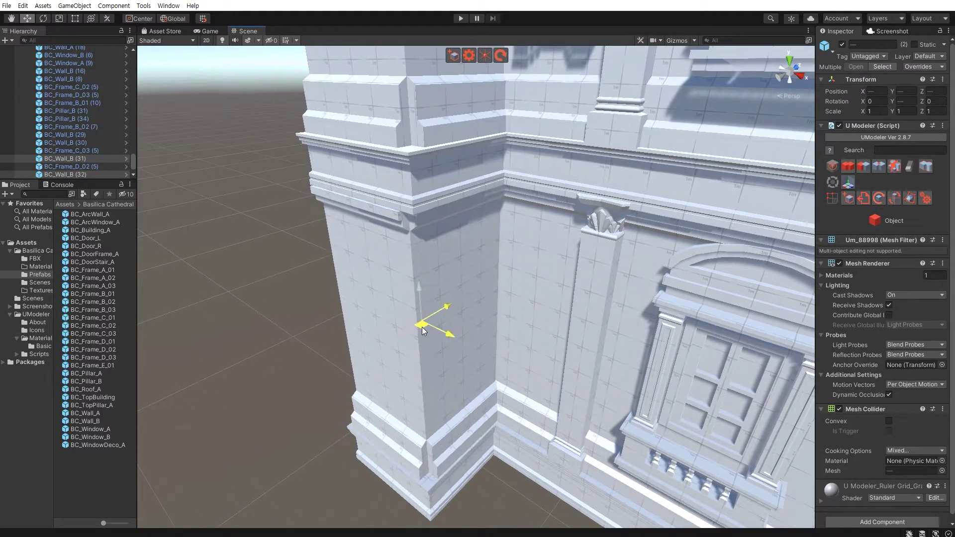
left_click_drag(424, 326, 426, 326)
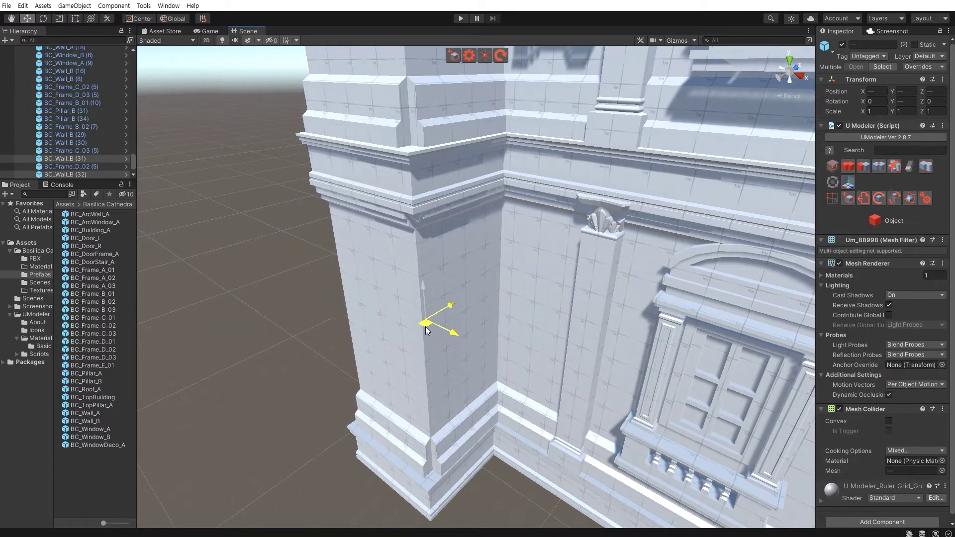
- Nudge base frame BC_Frame_D_02 (5) out along Z to 8.54
right_click_drag(315, 357, 544, 369)
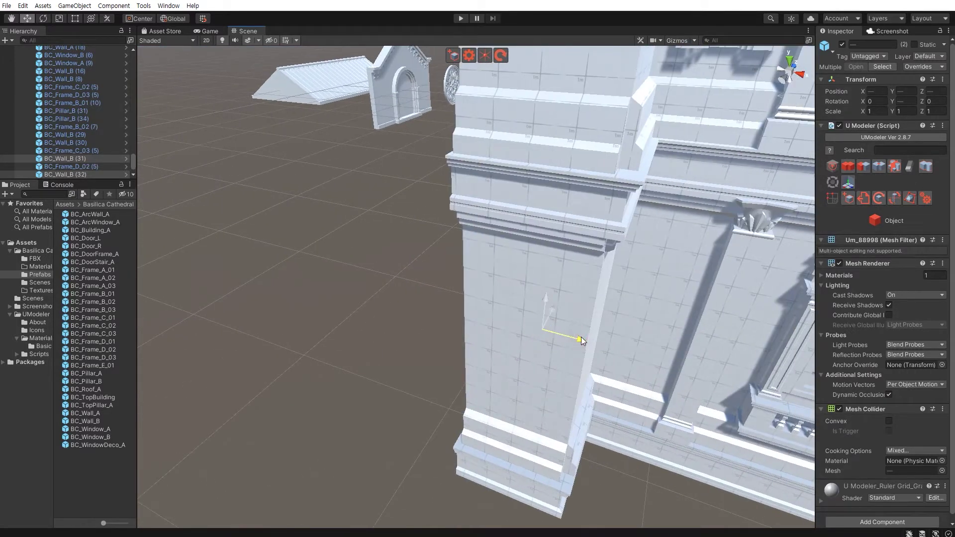
middle_click_drag(452, 363, 506, 364)
mouse_move(506, 364)
right_mouse_down()
mouse_move(570, 377)
mouse_move(457, 378)
mouse_move(441, 409)
right_mouse_up()
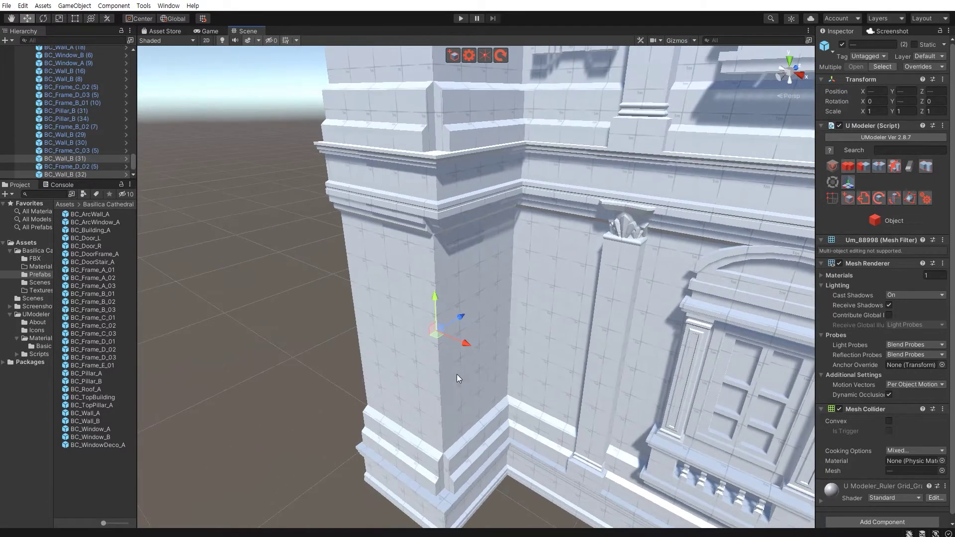
right_click_drag(442, 410, 458, 413)
left_click(457, 412)
left_click_drag(497, 328, 497, 325)
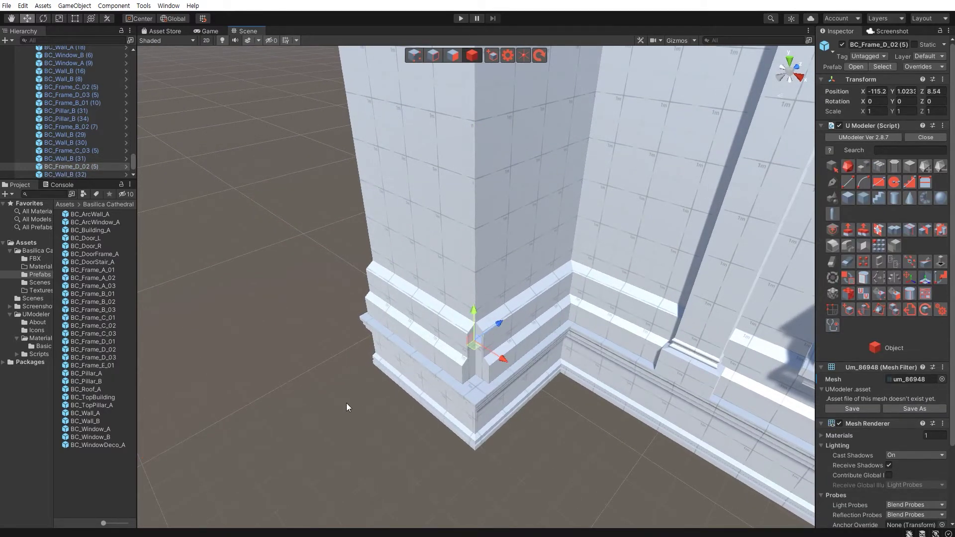
- Duplicate the upper pilaster BC_Pillar_B (34) and place the copy on the corner tower
scroll(408, 361, "down", 3)
scroll(373, 398, "down", 2)
mouse_move(385, 383)
right_mouse_down()
mouse_move(424, 429)
mouse_move(517, 382)
right_mouse_up()
left_click(571, 380)
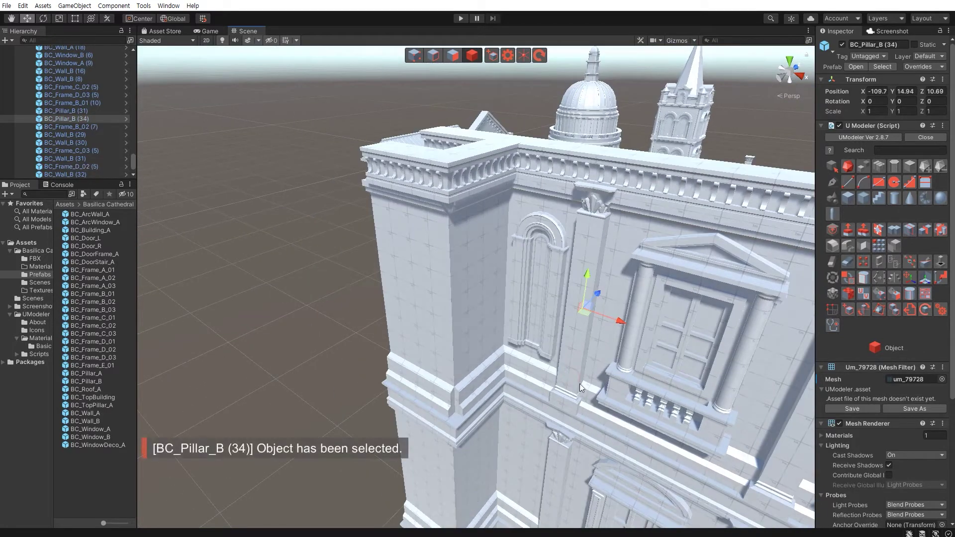
key("ctrl+d")
left_click_drag(576, 317, 456, 326)
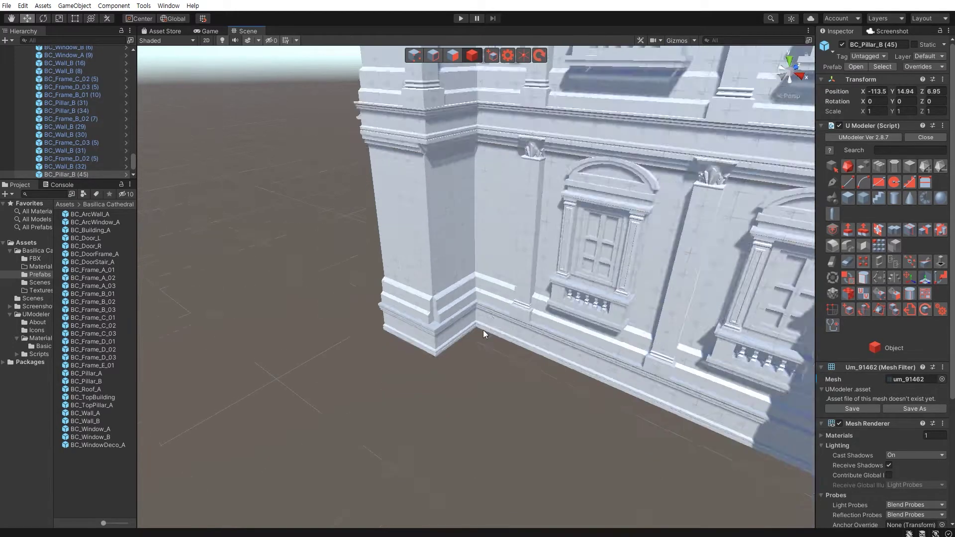
- Duplicate lower pilaster BC_Pillar_B (31), placing copy (46) at X -113.5, Z 6.79
right_click_drag(455, 326, 581, 310)
left_click(579, 312)
key("ctrl+d")
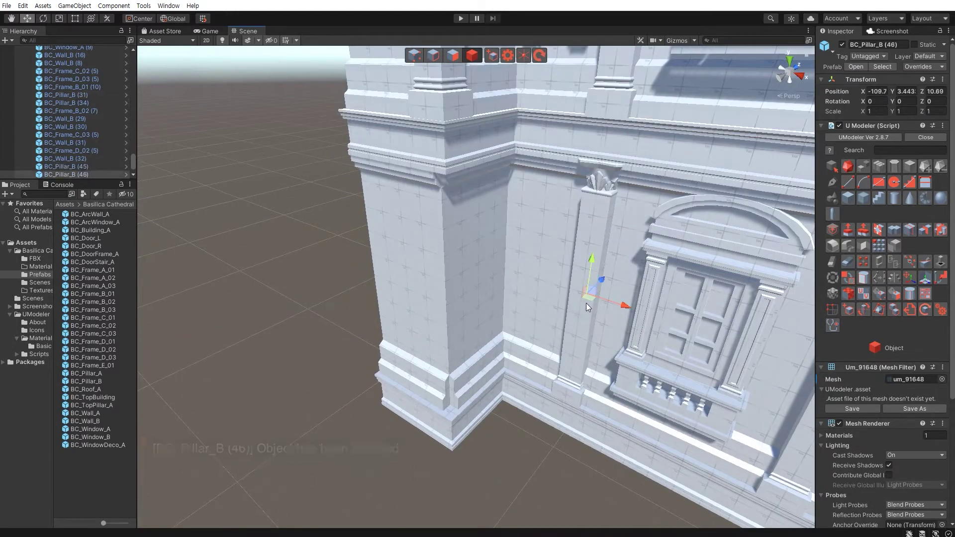
left_click_drag(586, 303, 446, 308)
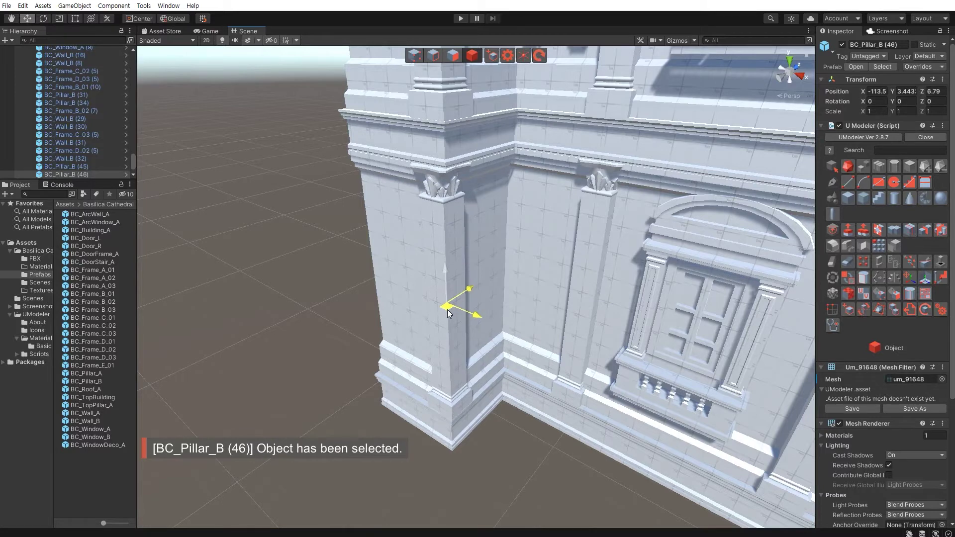
left_click(429, 317)
- Select upper wall panel BC_Wall_A (19) beside the window at the building's left corner
mouse_move(429, 318)
right_mouse_down()
mouse_move(436, 295)
mouse_move(438, 351)
mouse_move(485, 360)
mouse_move(414, 337)
right_mouse_up()
mouse_move(414, 337)
middle_mouse_down()
mouse_move(471, 362)
mouse_move(472, 354)
middle_mouse_up()
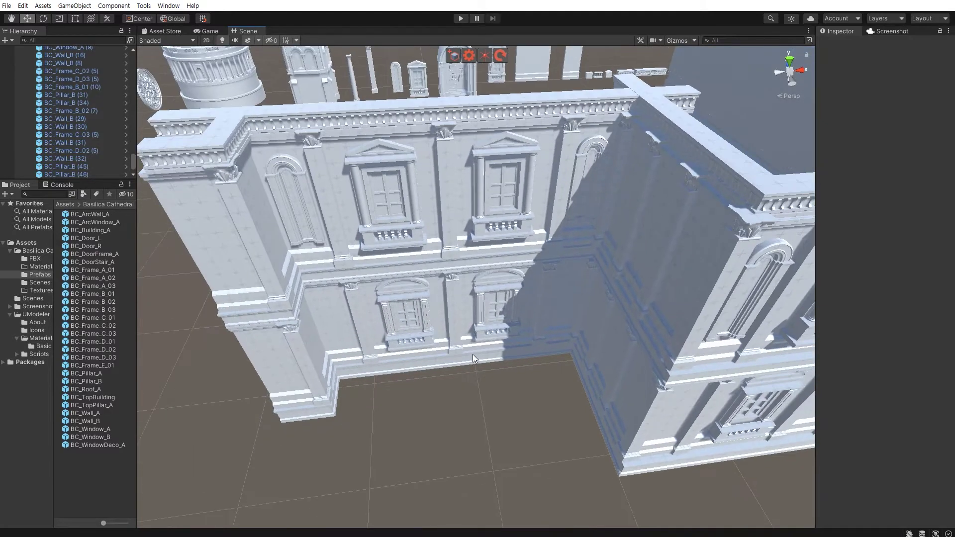
right_click_drag(472, 355, 414, 344)
scroll(427, 351, "up", 2)
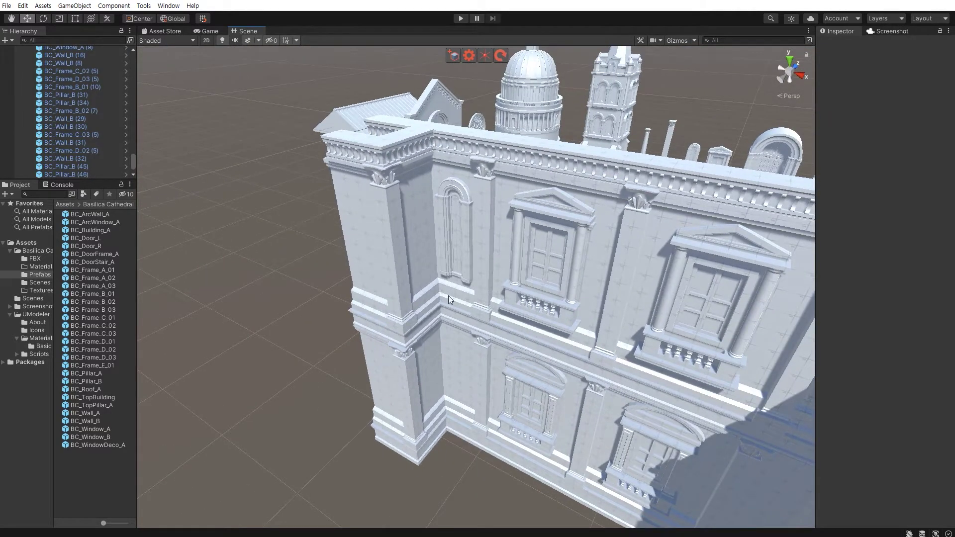
left_click(505, 240)
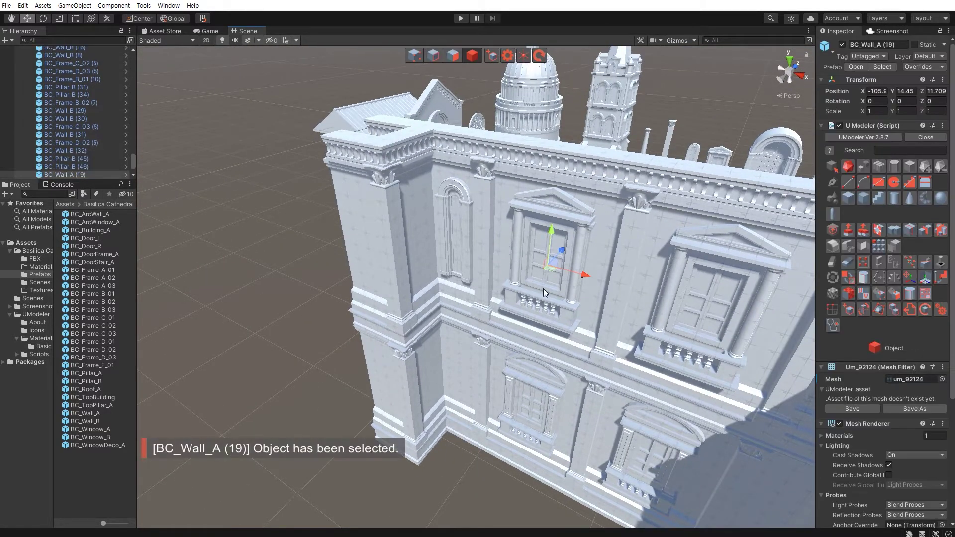
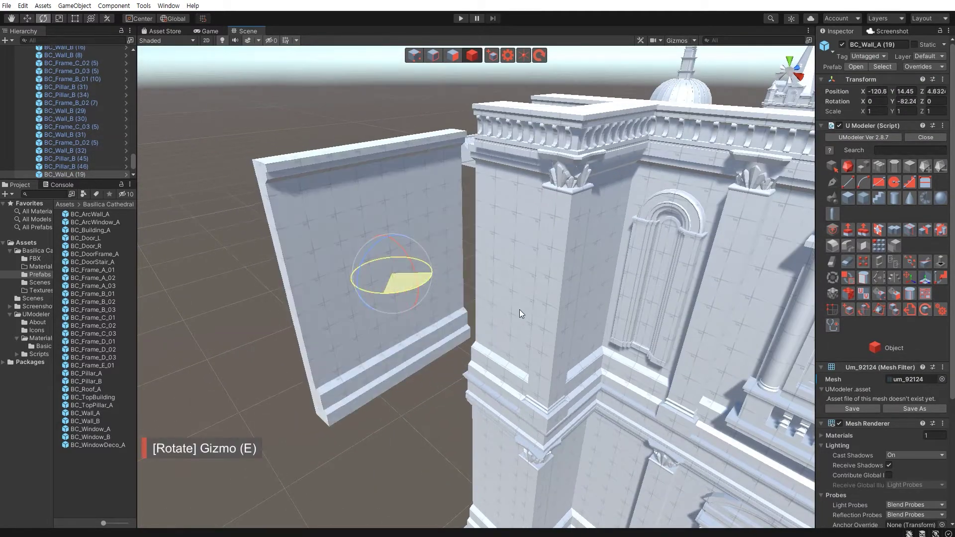
- Turn the new side wall to Y -90 and slide it along X against the building
left_click(898, 101)
type("-90")
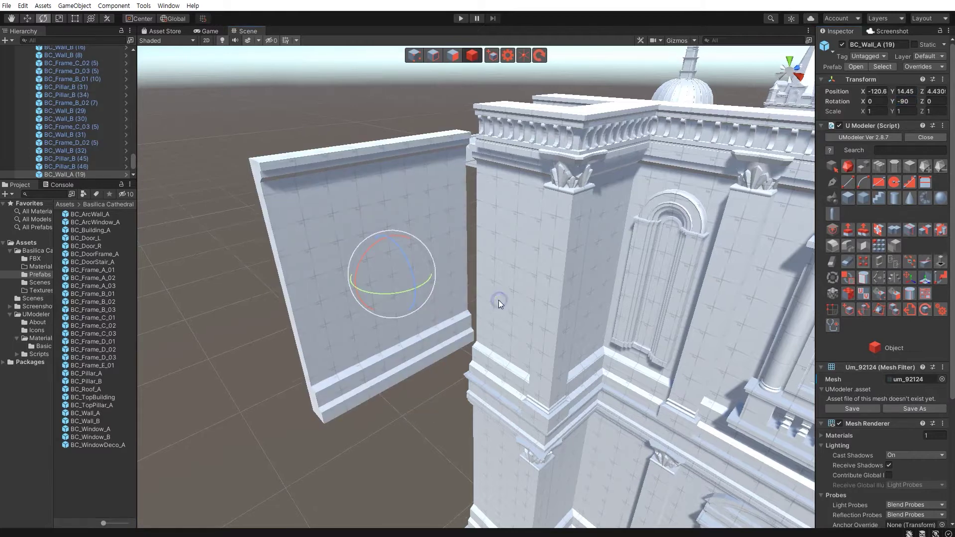
type("w")
left_click_drag(513, 299, 464, 329, "alt")
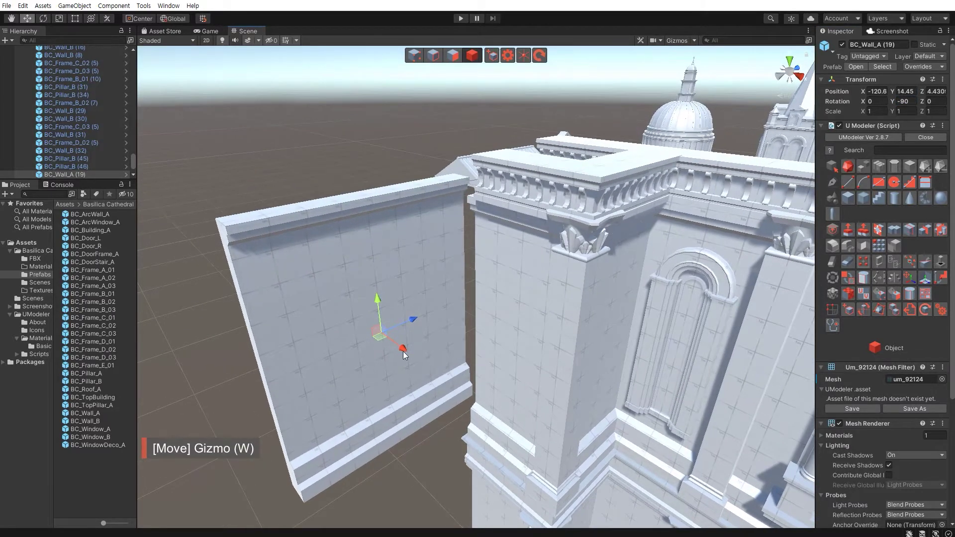
mouse_move(403, 350)
left_mouse_down()
mouse_move(436, 386)
mouse_move(449, 335)
left_mouse_up()
mouse_move(455, 396)
left_mouse_down("alt")
mouse_move(461, 400)
mouse_move(470, 374)
mouse_move(526, 383)
mouse_move(478, 345)
mouse_move(475, 373)
left_mouse_up("alt")
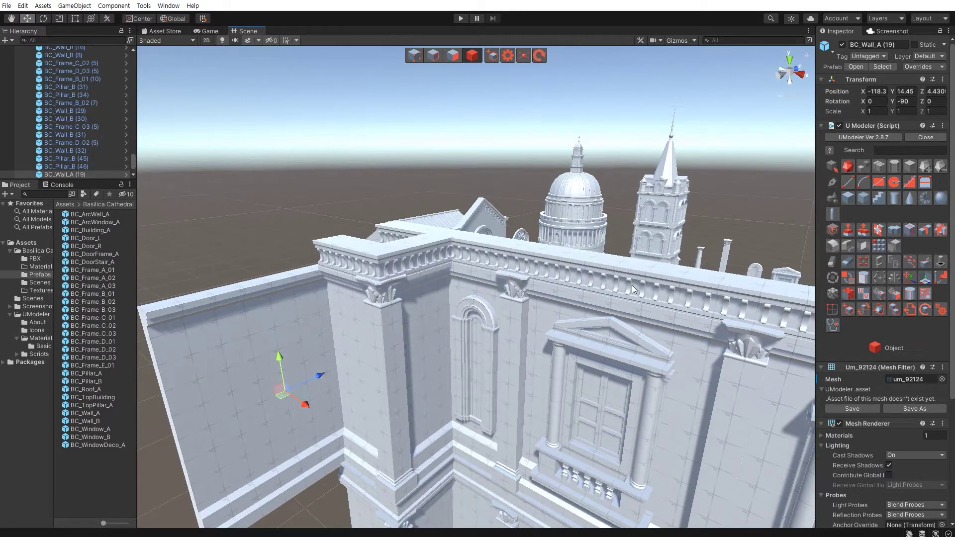
- Duplicate the cornice piece on the wall top and drag the copy left
left_click(619, 269)
left_click_drag(619, 270, 649, 297, "alt")
key("ctrl+d")
mouse_move(637, 257)
left_mouse_down()
mouse_move(240, 261)
mouse_move(299, 264)
left_mouse_up()
key("e")
- Set the copied cornice's Rotation Y to -90
left_click(905, 101)
type("-90")
key("Return")
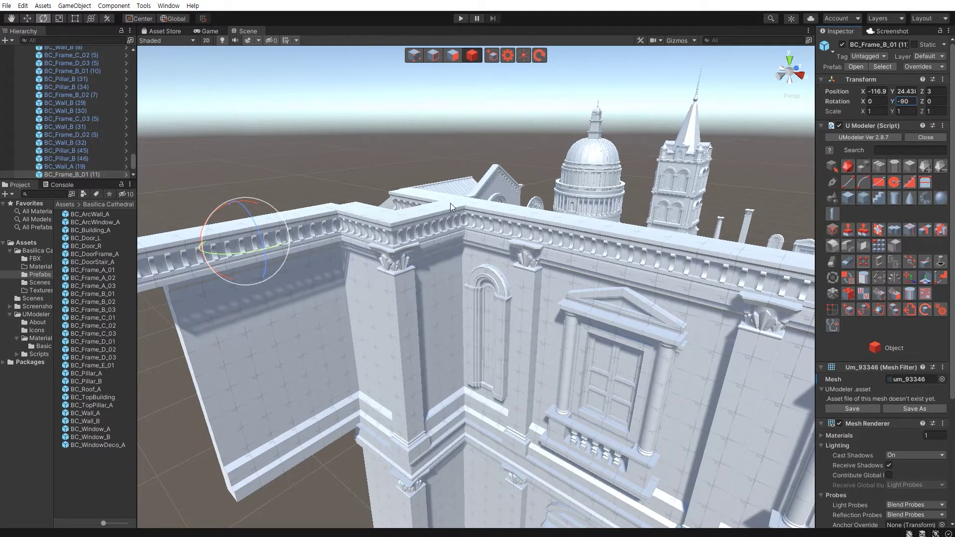
key("w")
- Move the cornice onto the new wall and slide it along Z to cover the top
mouse_move(427, 260)
left_mouse_down("alt")
mouse_move(430, 343)
mouse_move(381, 310)
left_mouse_up("alt")
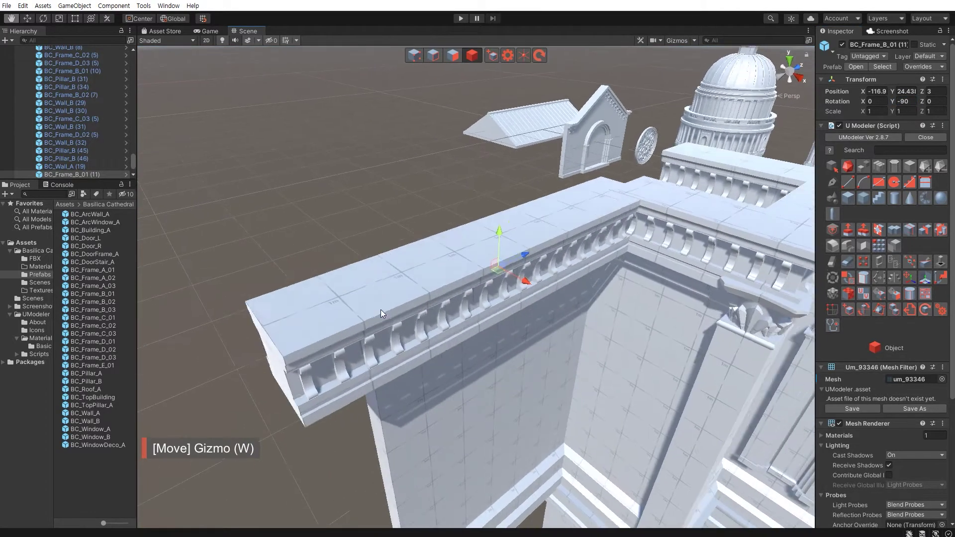
left_click_drag(492, 276, 519, 230)
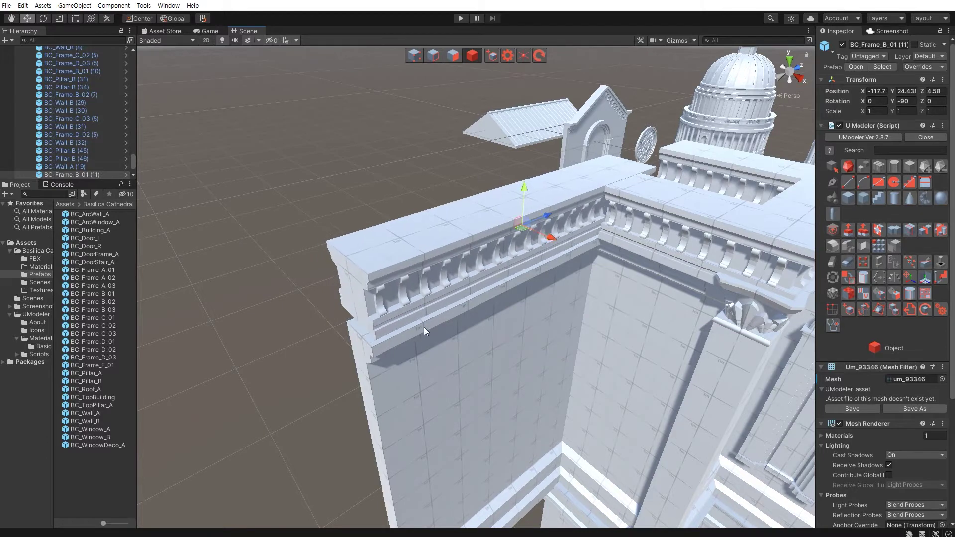
left_click_drag(406, 358, 470, 357, "alt")
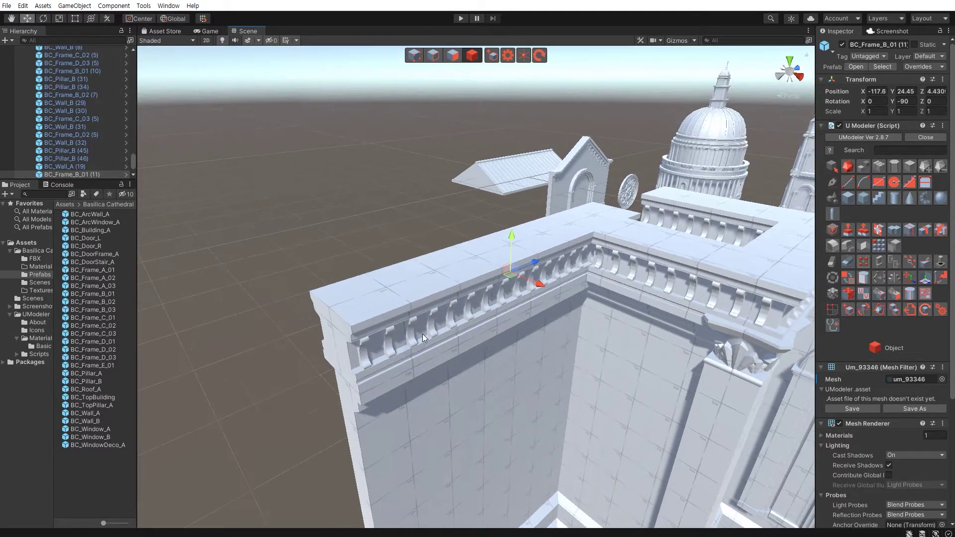
mouse_move(469, 357)
middle_mouse_down()
mouse_move(522, 387)
mouse_move(400, 293)
middle_mouse_up()
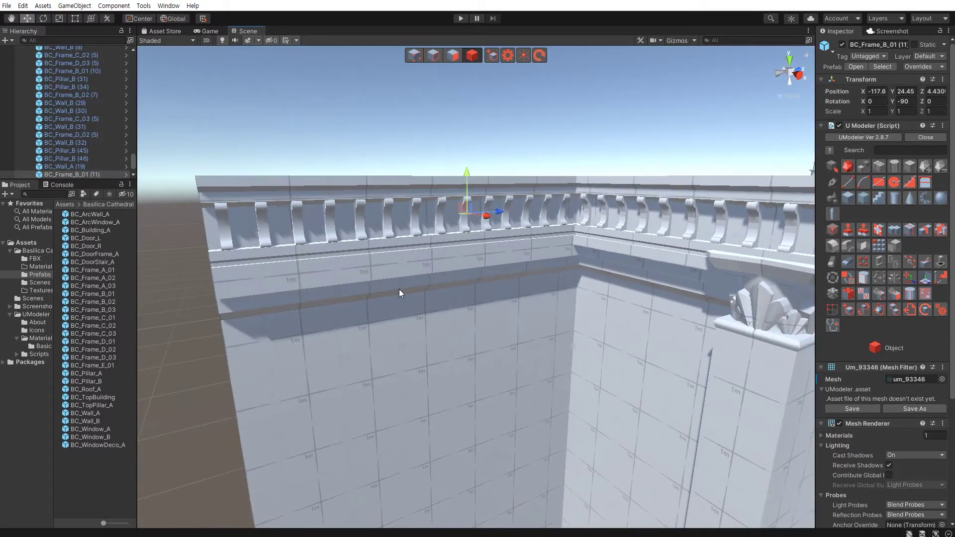
scroll(368, 323, "up", 5)
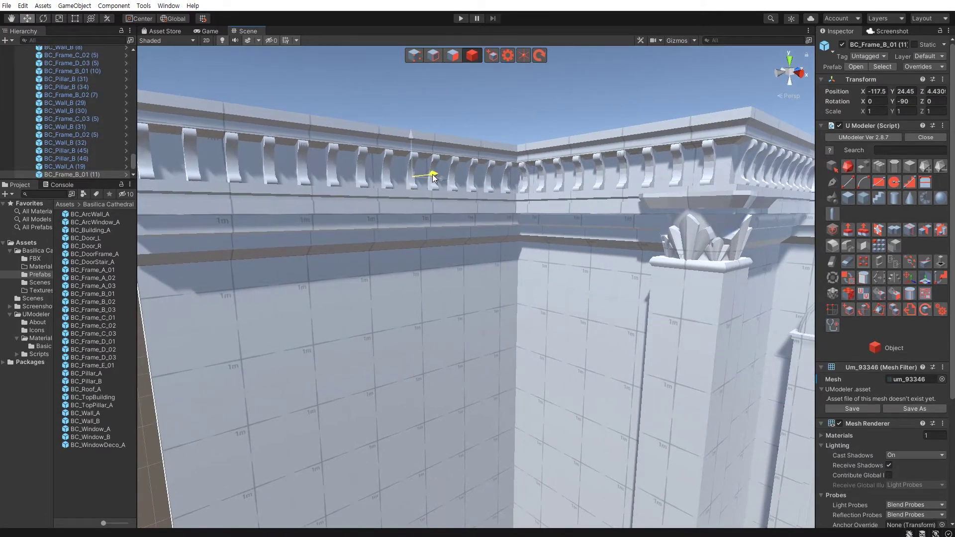
left_click_drag(388, 199, 363, 282, "alt")
scroll(363, 281, "down", 4)
scroll(337, 303, "down", 3)
scroll(354, 291, "down", 3)
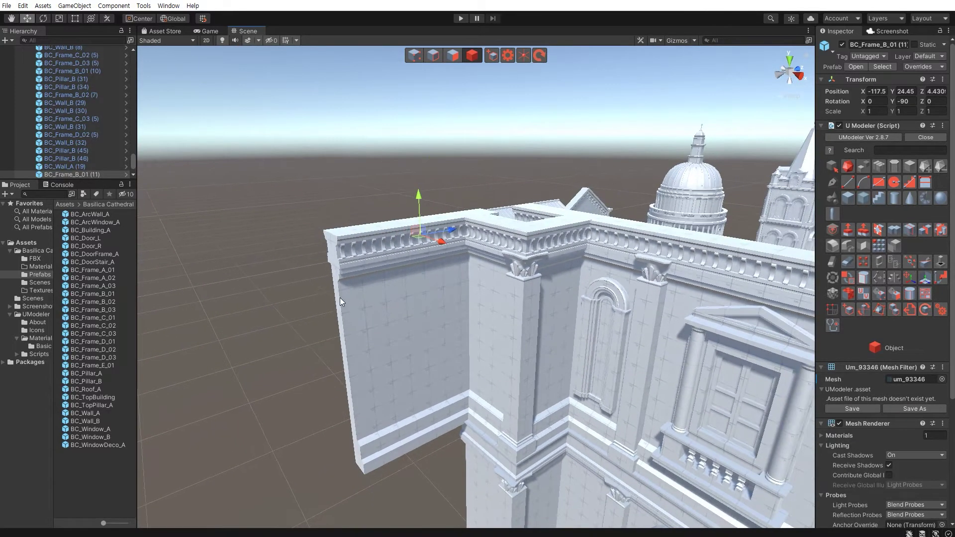
left_click_drag(443, 228, 498, 218)
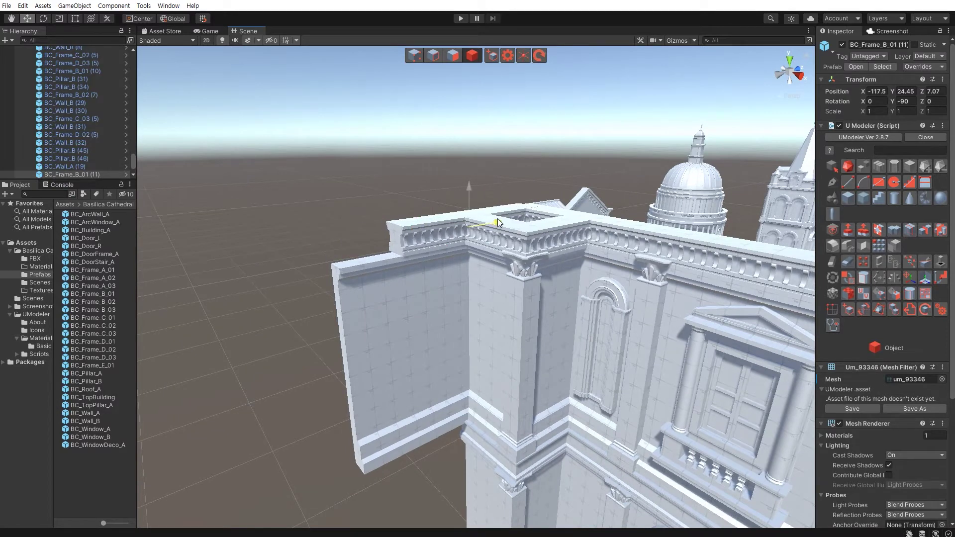
- Select the cornice corner block BC_Frame_B_02
left_click(269, 375)
left_click_drag(278, 384, 302, 378, "alt")
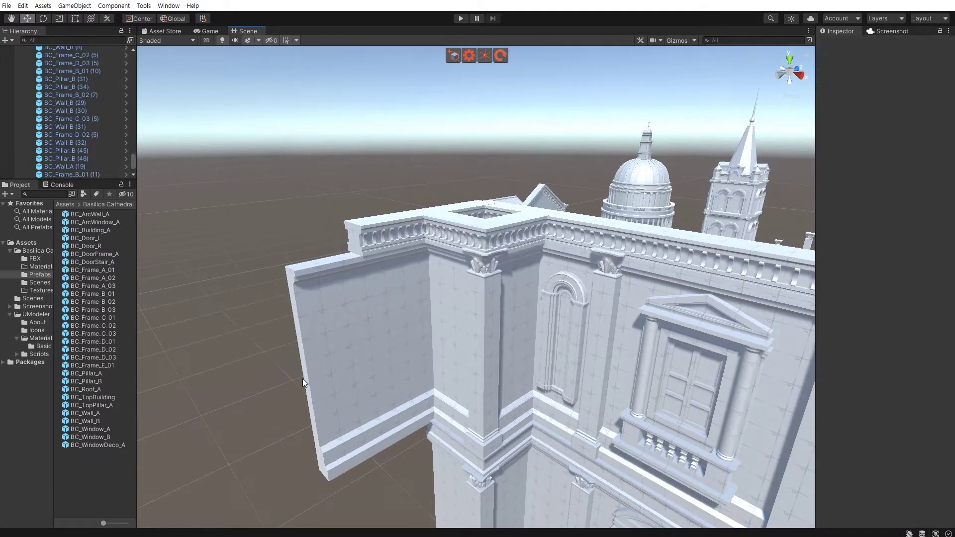
left_click(495, 233)
left_click_drag(495, 232, 487, 277, "alt")
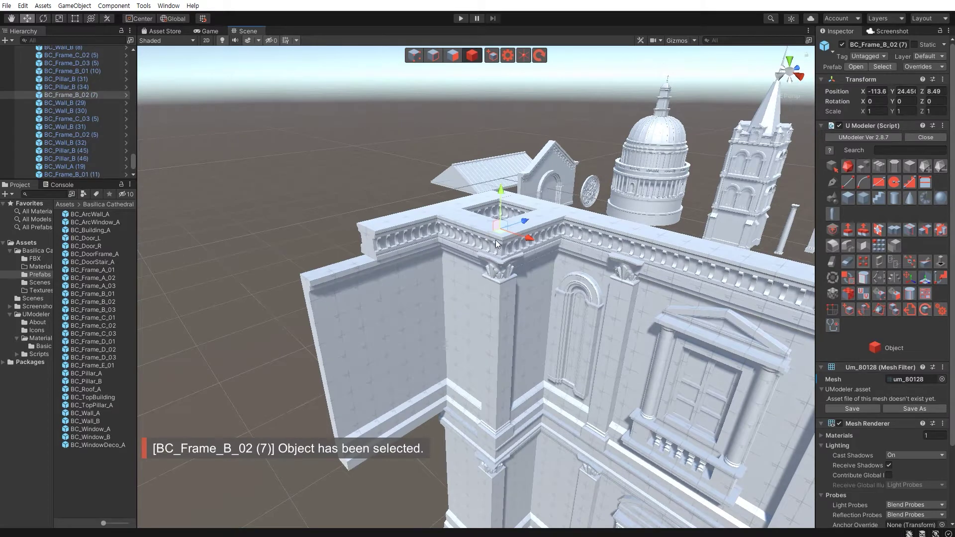
- Duplicate the corner block and place the copy at the cornice's outer end, in line with the wall
key("ctrl+d")
mouse_move(501, 232)
left_mouse_down()
mouse_move(338, 276)
mouse_move(385, 276)
left_mouse_up()
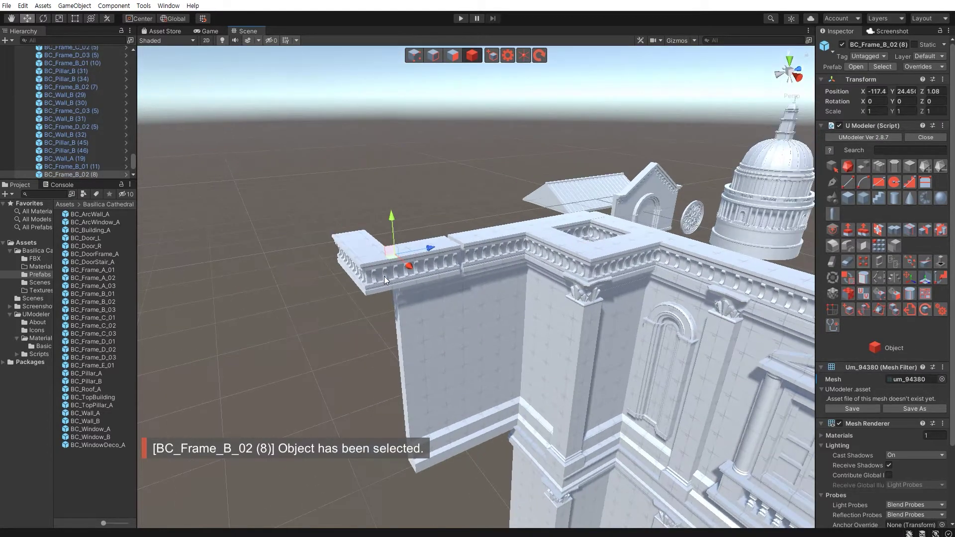
scroll(385, 276, "up", 10)
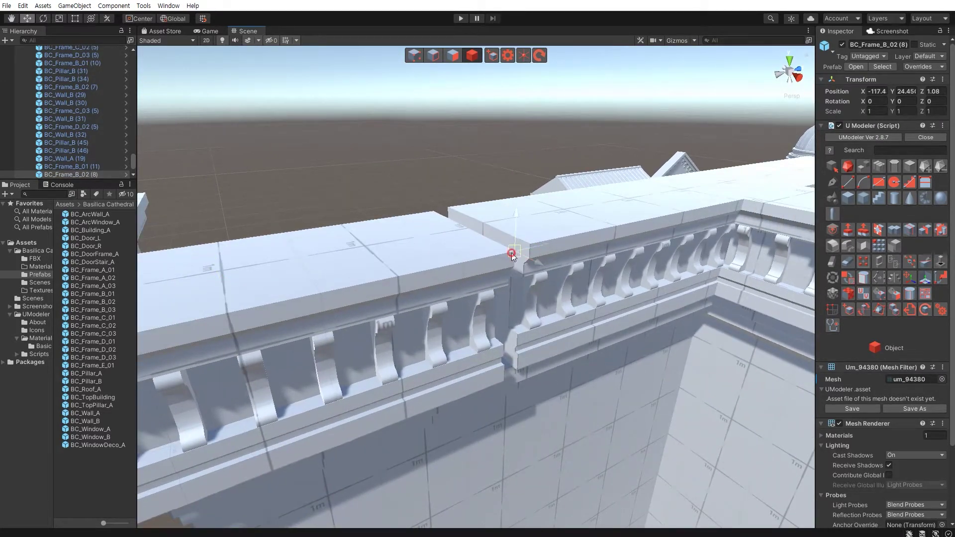
mouse_move(513, 256)
left_mouse_down()
mouse_move(488, 264)
mouse_move(466, 402)
mouse_move(498, 324)
mouse_move(525, 373)
mouse_move(473, 319)
mouse_move(486, 291)
mouse_move(485, 329)
mouse_move(463, 326)
mouse_move(565, 330)
mouse_move(537, 331)
left_mouse_up()
- Nudge the BC_Wall_A side wall into line beneath the new cornice
left_click(473, 318)
mouse_move(447, 334)
left_mouse_down("alt")
mouse_move(421, 389)
mouse_move(414, 281)
mouse_move(489, 365)
mouse_move(544, 397)
left_mouse_up("alt")
scroll(491, 364, "down", 2)
scroll(495, 368, "down", 2)
scroll(495, 377, "down", 2)
left_click(574, 382)
- Move the BC_Frame_C_03 base piece to the new wall's outer corner
left_click_drag(575, 356, 403, 366)
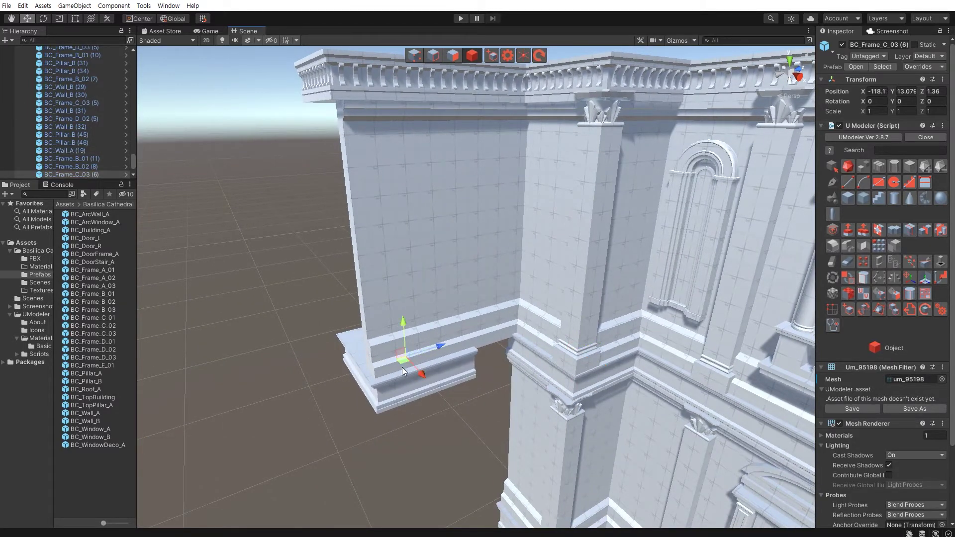
left_click(437, 467)
mouse_move(437, 466)
left_mouse_down("alt")
mouse_move(414, 414)
mouse_move(372, 391)
mouse_move(340, 237)
left_mouse_up("alt")
left_click(340, 237)
left_click(466, 233)
left_click(419, 188)
mouse_move(418, 188)
middle_mouse_down()
mouse_move(528, 309)
mouse_move(594, 351)
middle_mouse_up()
- Turn BC_Frame_C_02 to Y -90 and align it along the wall's foot to the building corner
left_click(608, 361)
left_click_drag(439, 353, 555, 365)
key("e")
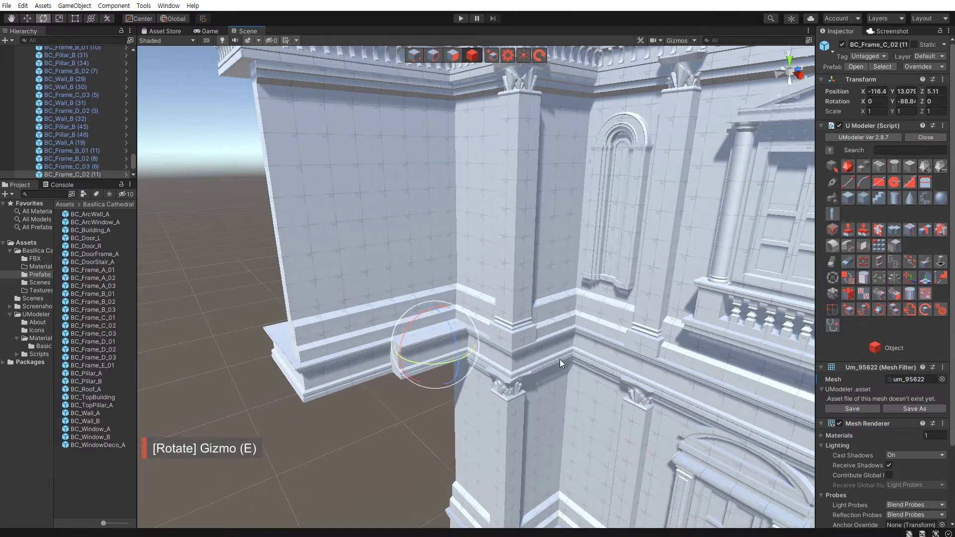
double_click(915, 101)
type("-90")
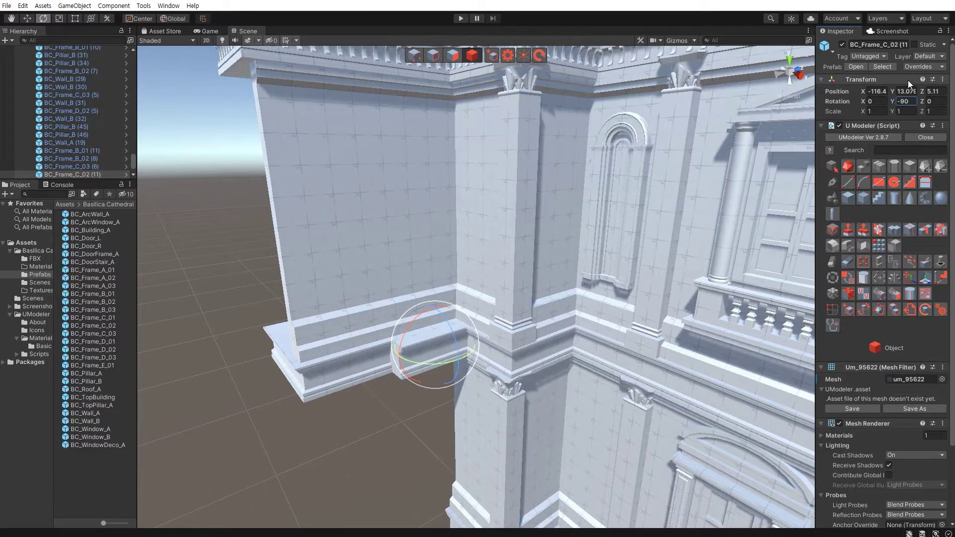
left_click_drag(562, 171, 477, 312, "alt")
key("w")
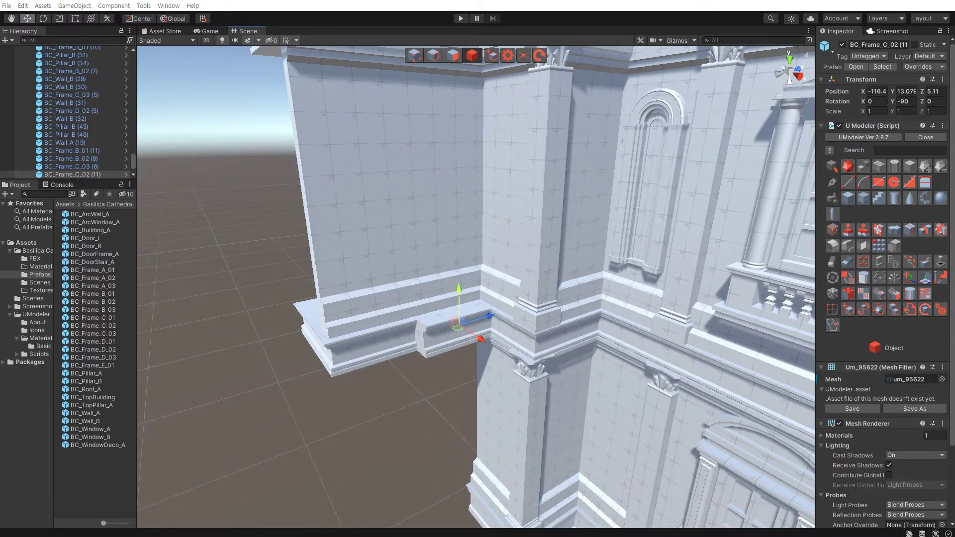
mouse_move(378, 424)
left_mouse_down("alt")
mouse_move(362, 355)
mouse_move(402, 346)
left_mouse_up("alt")
mouse_move(324, 377)
left_mouse_down("alt")
mouse_move(281, 379)
mouse_move(417, 345)
mouse_move(433, 406)
left_mouse_up("alt")
left_click(433, 406)
scroll(381, 398, "down", 5)
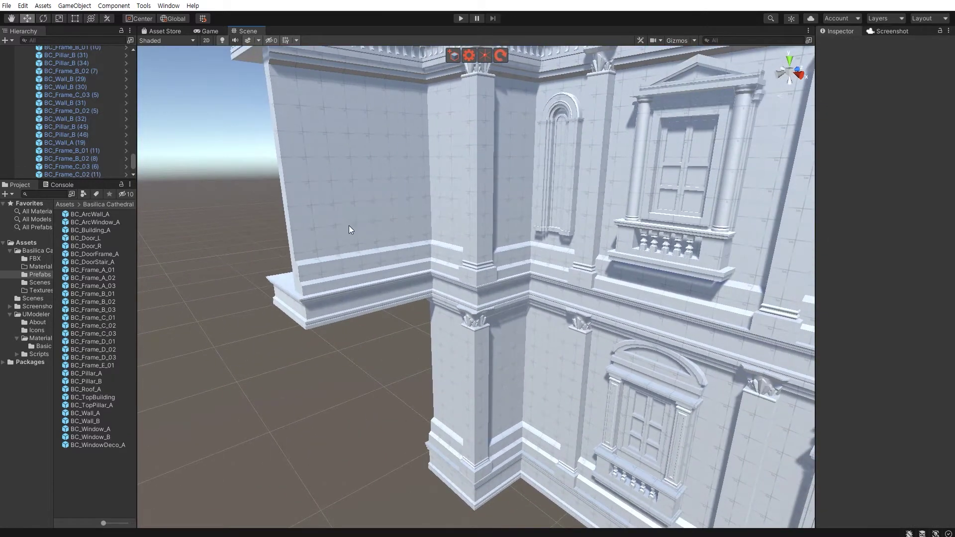
- Duplicate the side wall and place the copy just below the original
left_click(351, 229)
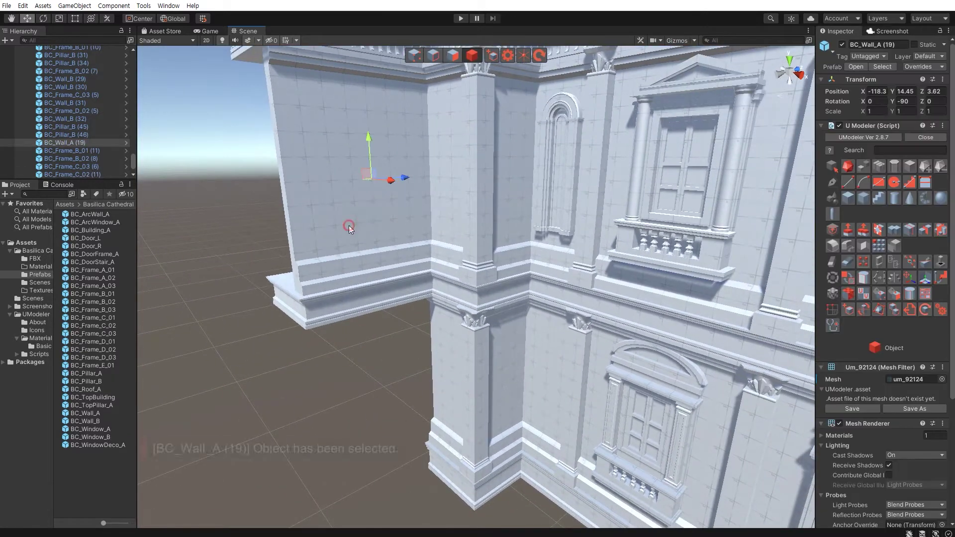
key("ctrl+d")
mouse_move(367, 141)
left_mouse_down()
mouse_move(365, 359)
mouse_move(329, 296)
left_mouse_up()
scroll(329, 296, "up", 5)
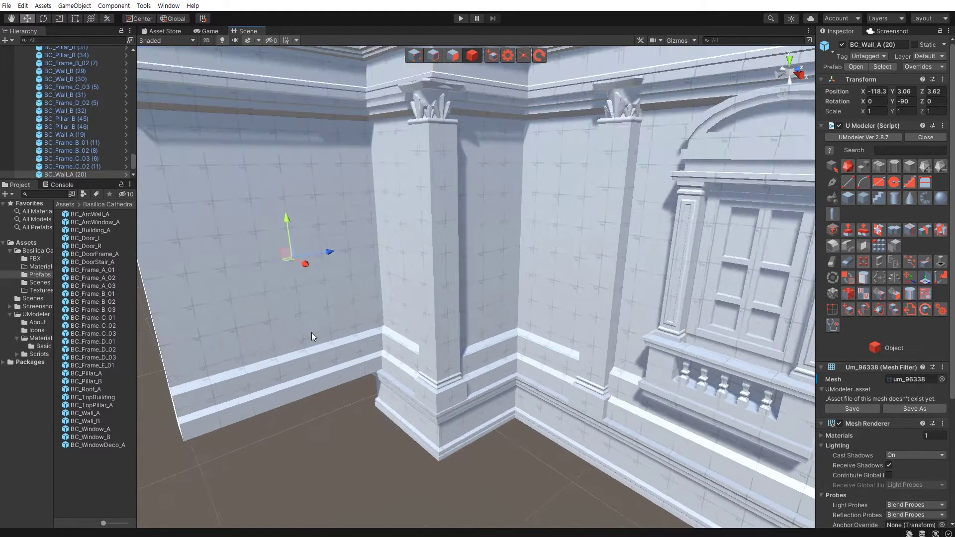
left_click_drag(313, 330, 337, 308, "alt")
mouse_move(265, 121)
left_mouse_down()
mouse_move(259, 110)
mouse_move(258, 124)
left_mouse_up()
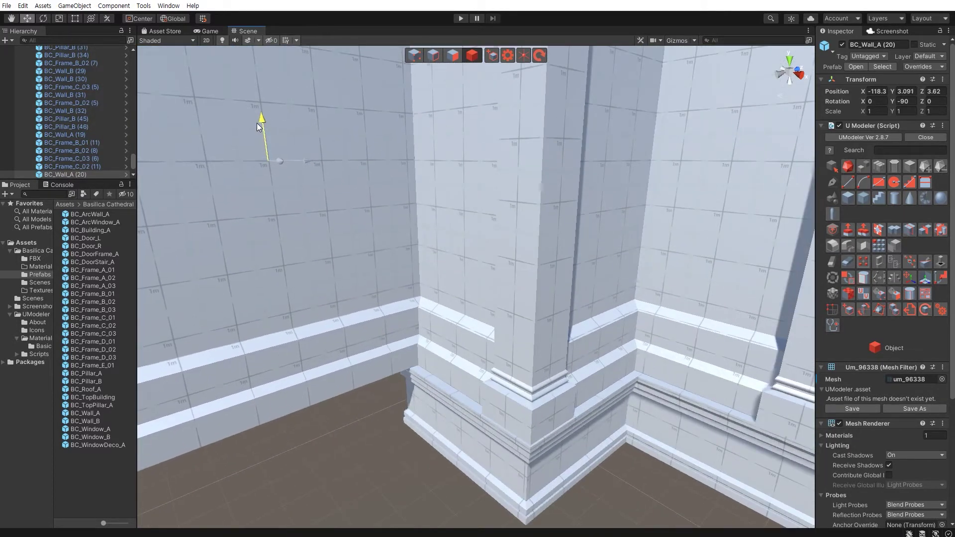
scroll(339, 309, "down", 3)
mouse_move(317, 303)
left_mouse_down("alt")
mouse_move(343, 285)
mouse_move(411, 390)
left_mouse_up("alt")
- Duplicate a corner base frame and slide the copy left along the wall
left_click(480, 424)
left_click(502, 408)
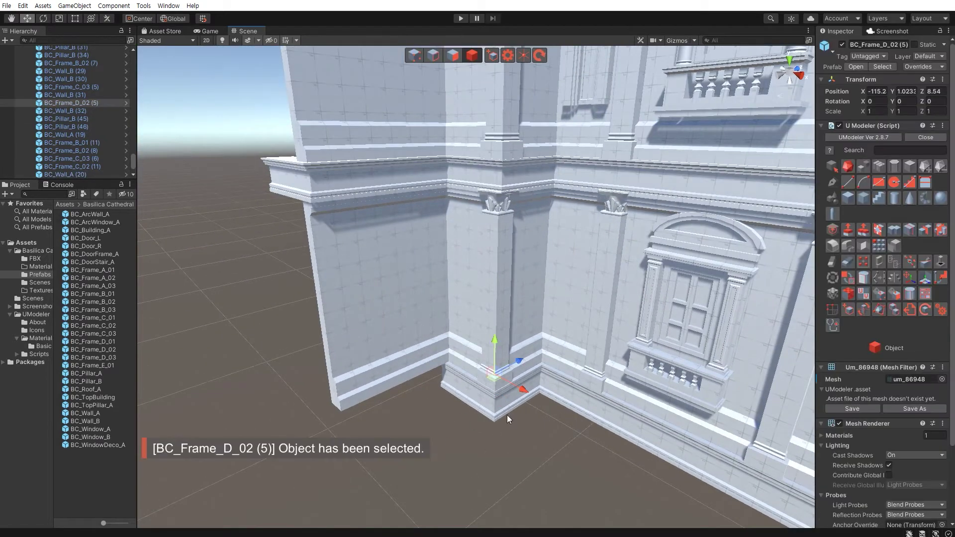
key("ctrl+d")
left_click_drag(492, 382, 357, 402)
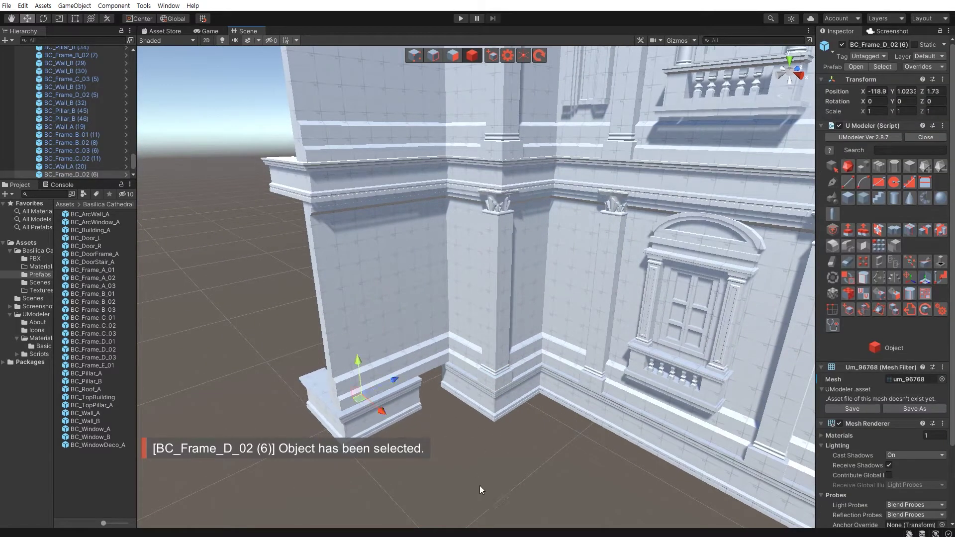
left_click(478, 483)
scroll(441, 427, "up", 3)
scroll(502, 367, "up", 3)
- Copy another corner base frame, turn it to Y -90, and fit it into the wall's inner corner
left_click(503, 371)
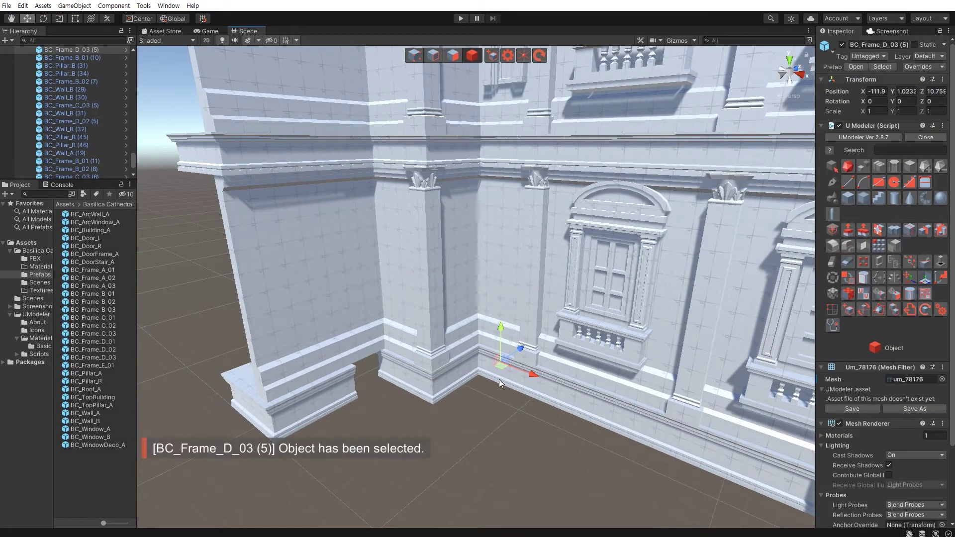
key("ctrl+d")
mouse_move(476, 368)
left_mouse_down()
mouse_move(372, 396)
mouse_move(477, 398)
left_mouse_up()
key("e")
double_click(906, 101)
type("-90")
key("Return")
key("w")
scroll(535, 380, "up", 5)
mouse_move(483, 406)
left_mouse_down("alt")
mouse_move(405, 412)
mouse_move(474, 304)
mouse_move(425, 365)
mouse_move(481, 396)
left_mouse_up("alt")
scroll(405, 412, "up", 3)
left_click(480, 396)
scroll(412, 346, "down", 10)
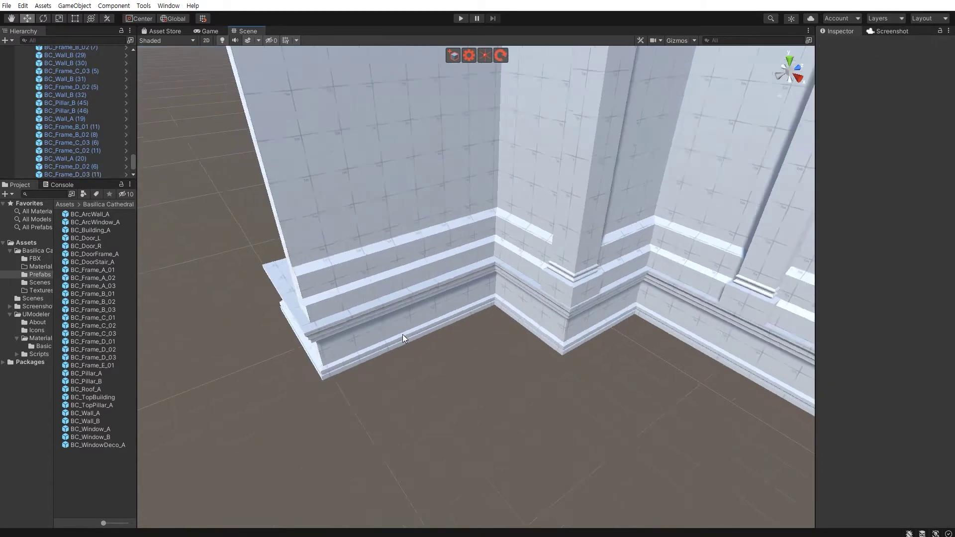
mouse_move(402, 334)
left_mouse_down("alt")
mouse_move(368, 382)
mouse_move(456, 372)
mouse_move(443, 383)
left_mouse_up("alt")
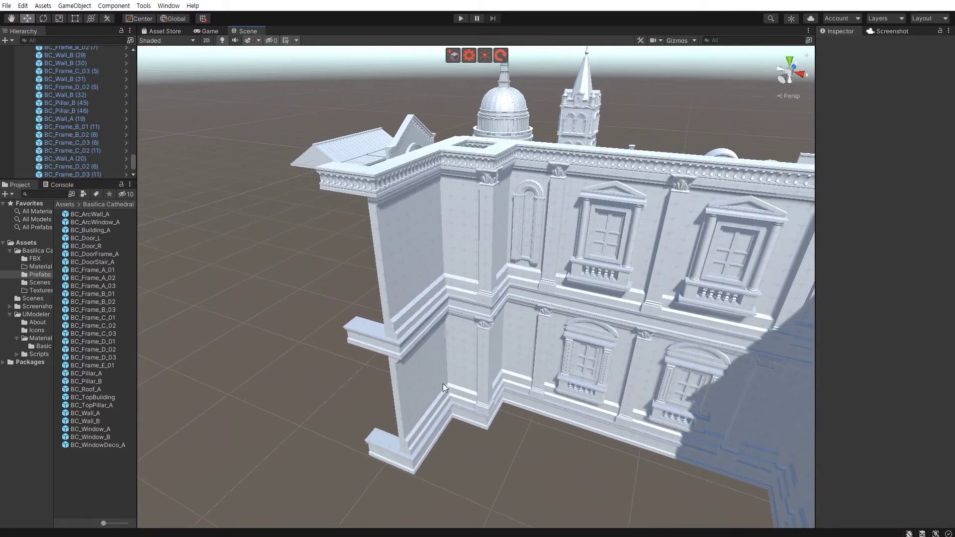
- Duplicate the upper wall panel BC_Wall_B (16) and move the copy left beside the building
middle_click_drag(436, 369, 425, 385)
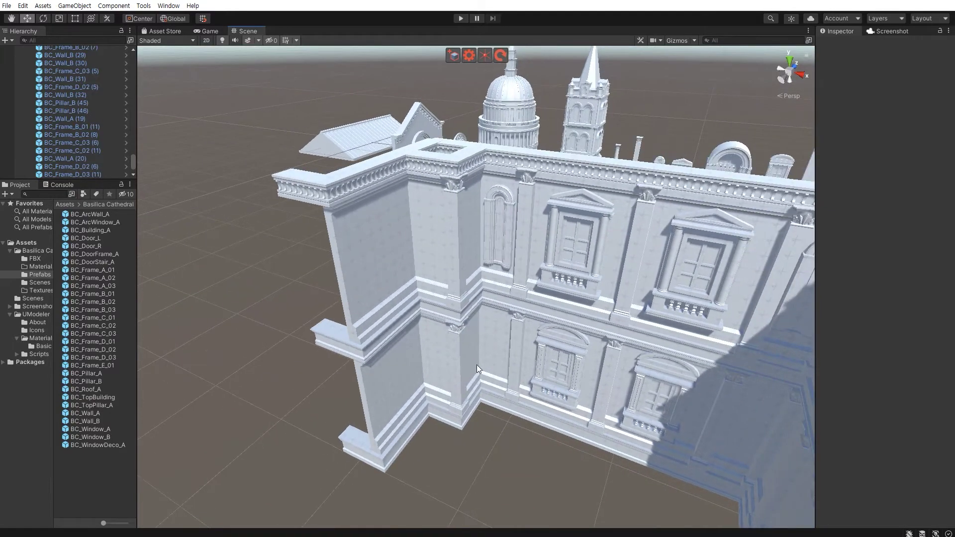
mouse_move(424, 386)
left_mouse_down("alt")
mouse_move(498, 416)
mouse_move(402, 360)
mouse_move(436, 311)
mouse_move(417, 310)
left_mouse_up("alt")
left_click_drag(381, 204, 365, 207, "alt")
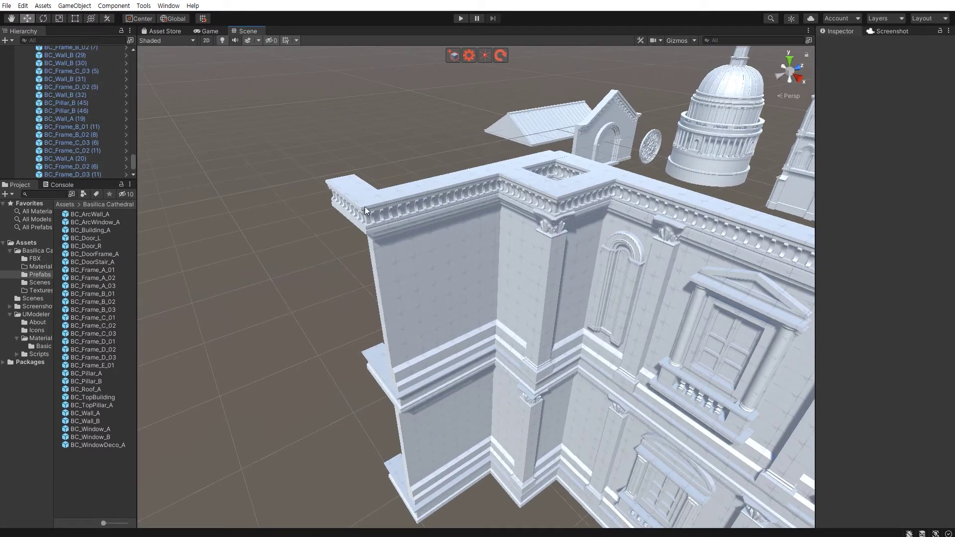
left_click(365, 207)
right_click_drag(414, 258, 388, 231, "alt")
left_click(303, 230)
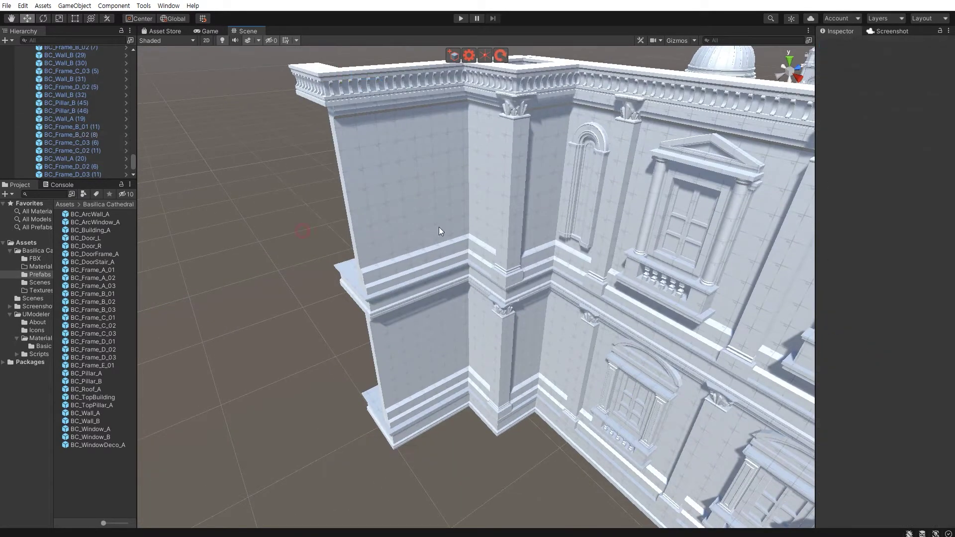
left_click(580, 254)
key("ctrl+d")
mouse_move(585, 201)
left_mouse_down()
mouse_move(307, 233)
mouse_move(423, 226)
left_mouse_up()
- Turn the wall copy to Y -90 and slide it into line with the wing
key("e")
left_click(913, 101)
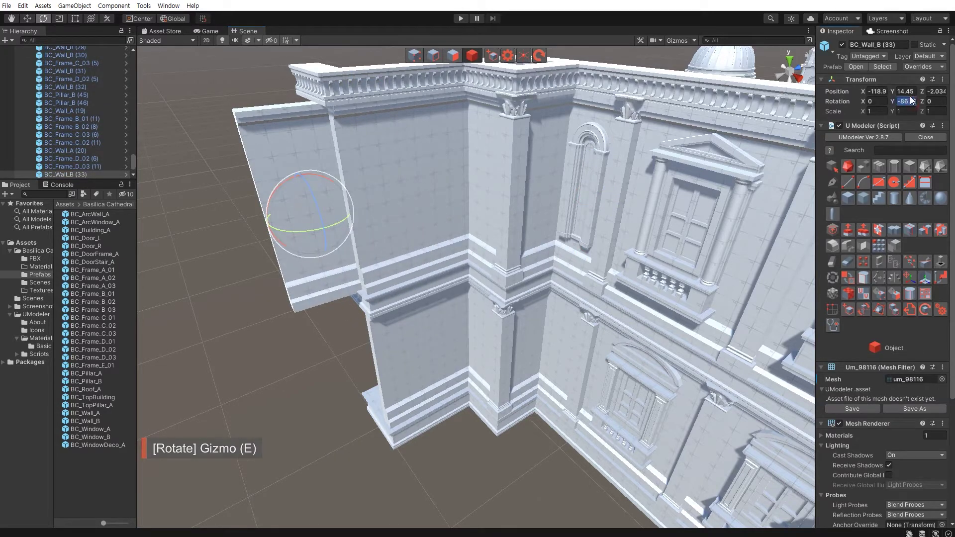
type("-90")
key("Return")
key("w")
mouse_move(467, 298)
left_mouse_down("alt")
mouse_move(447, 283)
mouse_move(344, 289)
mouse_move(435, 334)
mouse_move(401, 299)
mouse_move(435, 295)
mouse_move(427, 291)
mouse_move(382, 314)
mouse_move(334, 377)
mouse_move(338, 350)
mouse_move(323, 349)
left_mouse_up("alt")
scroll(412, 310, "down", 5)
scroll(379, 325, "up", 2)
left_click(334, 378)
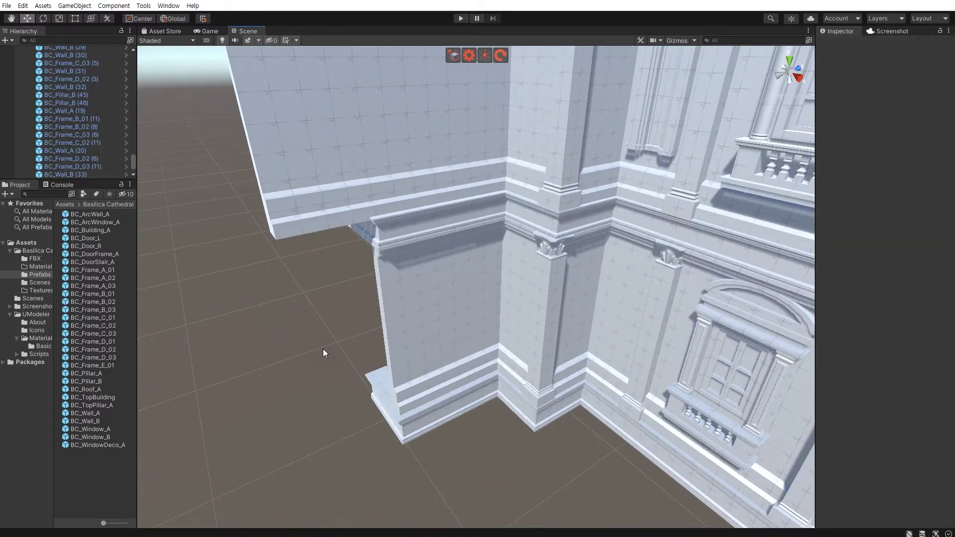
- Duplicate the lower wall panel BC_Wall_B (8) for the wing's next storey
scroll(323, 348, "down", 5)
left_click_drag(329, 314, 350, 368, "alt")
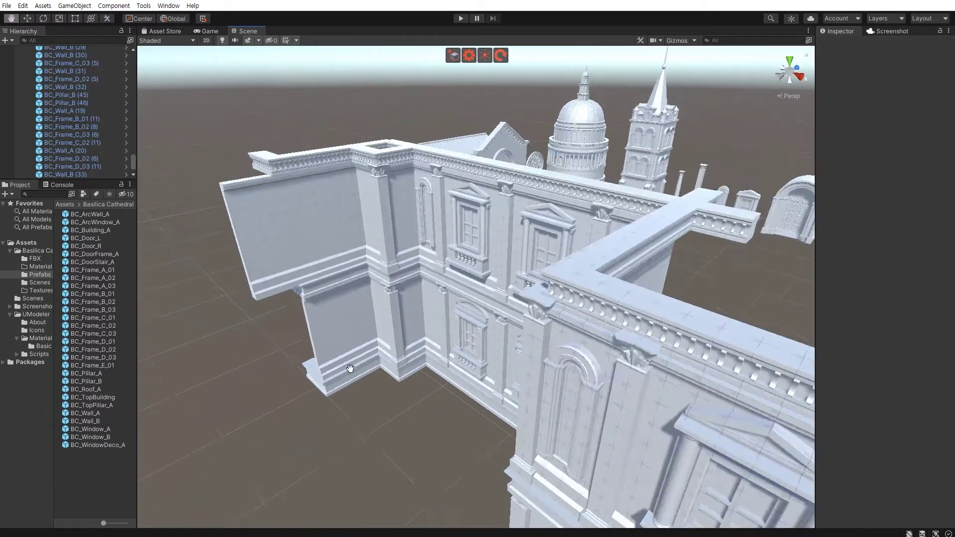
scroll(350, 368, "up", 5)
mouse_move(345, 335)
left_mouse_down("alt")
mouse_move(390, 363)
mouse_move(372, 370)
left_mouse_up("alt")
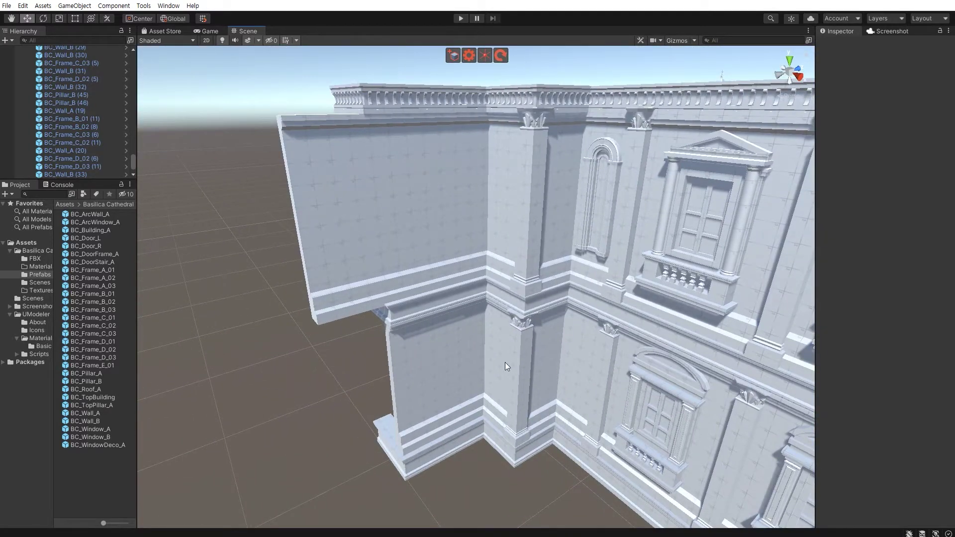
mouse_move(432, 383)
left_mouse_down("alt")
mouse_move(544, 297)
mouse_move(365, 348)
mouse_move(601, 270)
left_mouse_up("alt")
left_click(566, 295)
key("ctrl+d")
key("e")
left_click(904, 101)
- Set the lower wall copy to Y -90 and move it under the upper wing wall
type("-90")
key("Return")
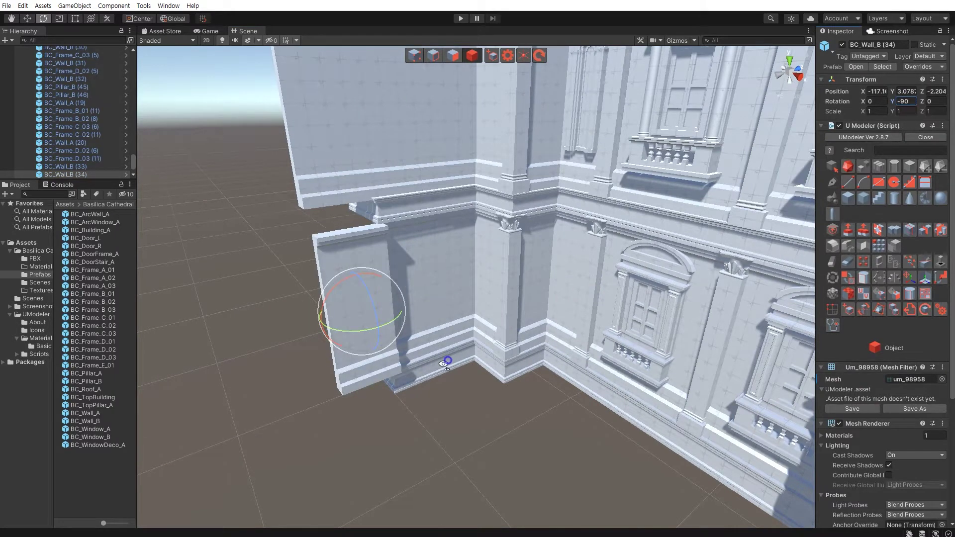
key("w")
left_click_drag(371, 296, 418, 343)
scroll(418, 343, "up", 5)
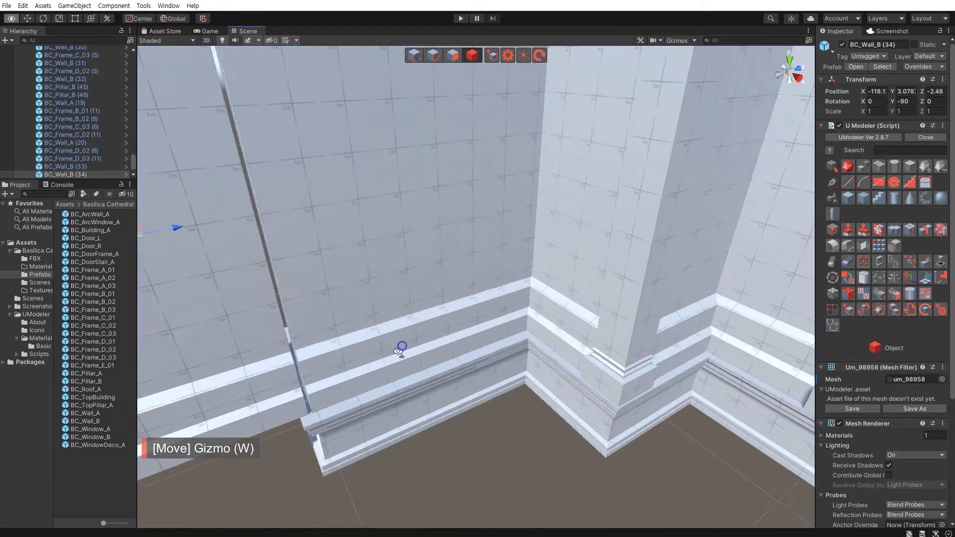
scroll(433, 355, "down", 5)
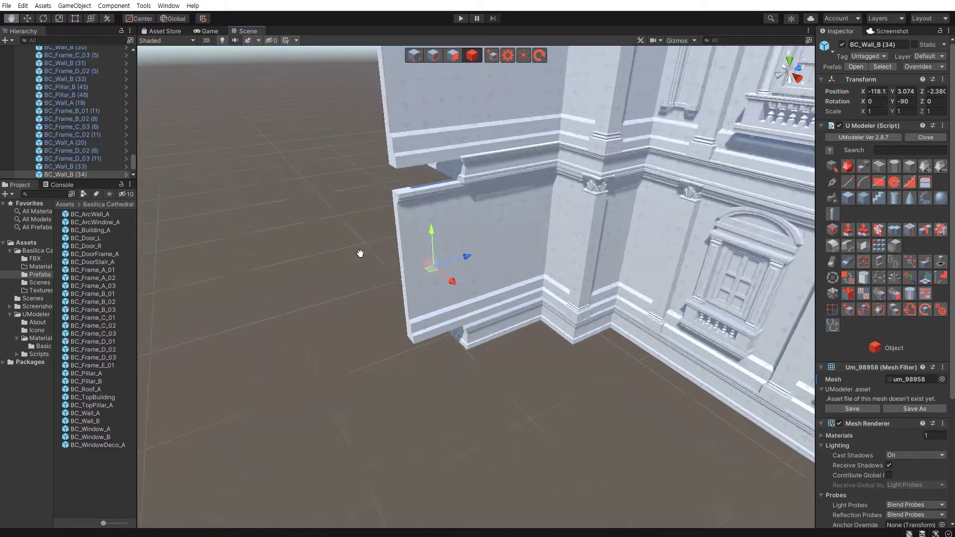
scroll(364, 249, "down", 3)
- Move the BC_Frame_C_03 (6) ledge and BC_Frame_B_02 (8) cornice out over the wing
left_click(366, 300)
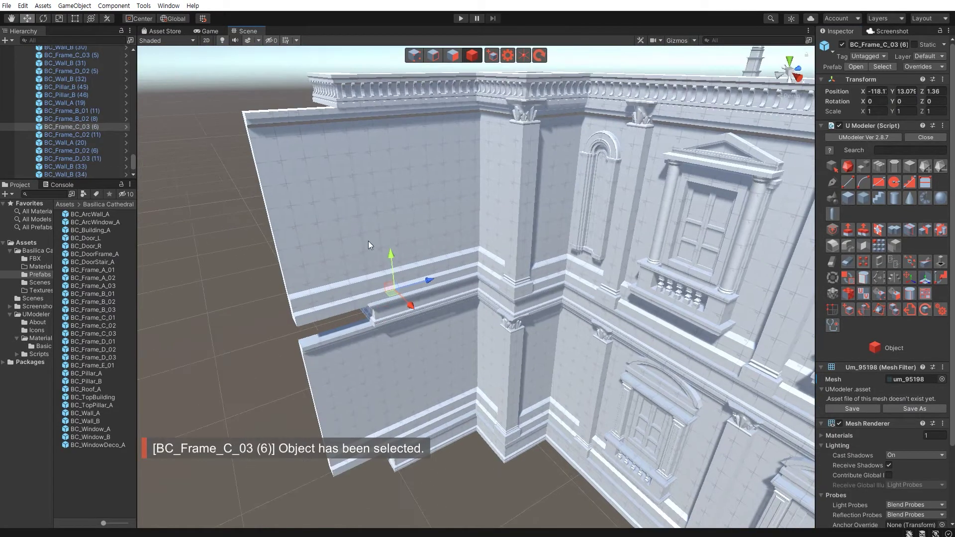
left_click(338, 102, "shift")
scroll(339, 102, "down", 5)
scroll(452, 247, "up", 2)
left_click_drag(454, 246, 377, 249)
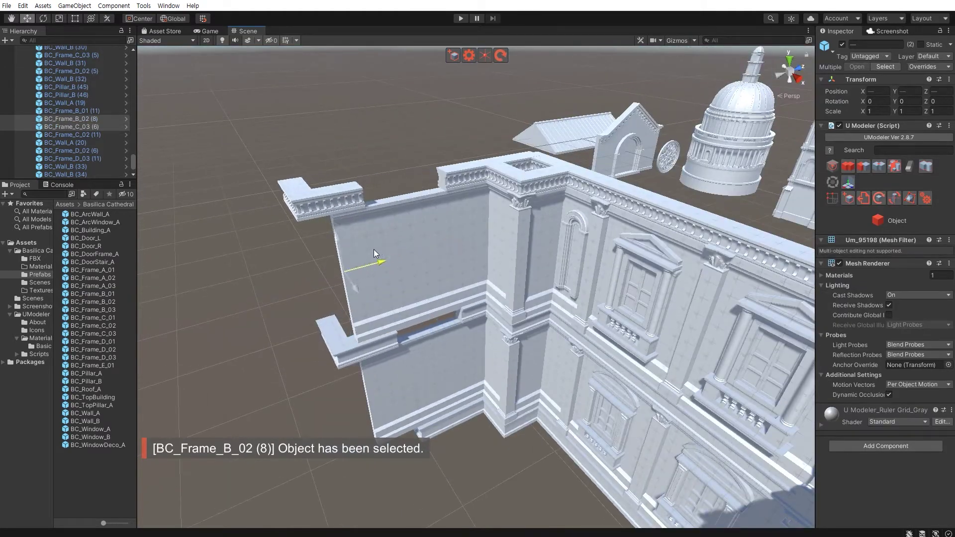
left_click(493, 495)
scroll(416, 308, "up", 3)
scroll(415, 308, "up", 3)
- Undo a stray change, then select and frame the BC_Frame_B_01 (11) cornice piece
left_click(415, 308)
key("ctrl+z")
left_click(462, 263)
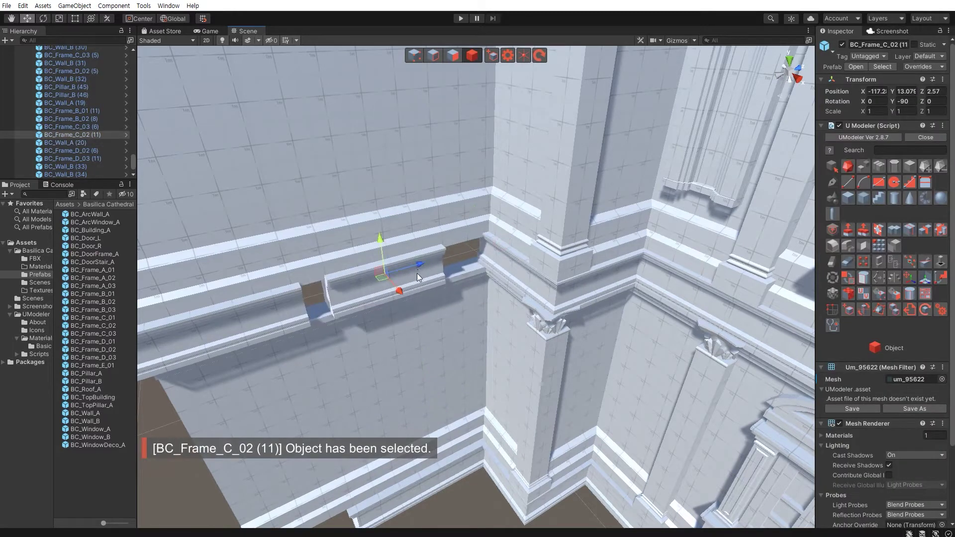
scroll(418, 269, "down", 5)
scroll(408, 265, "down", 5)
scroll(408, 265, "down", 5)
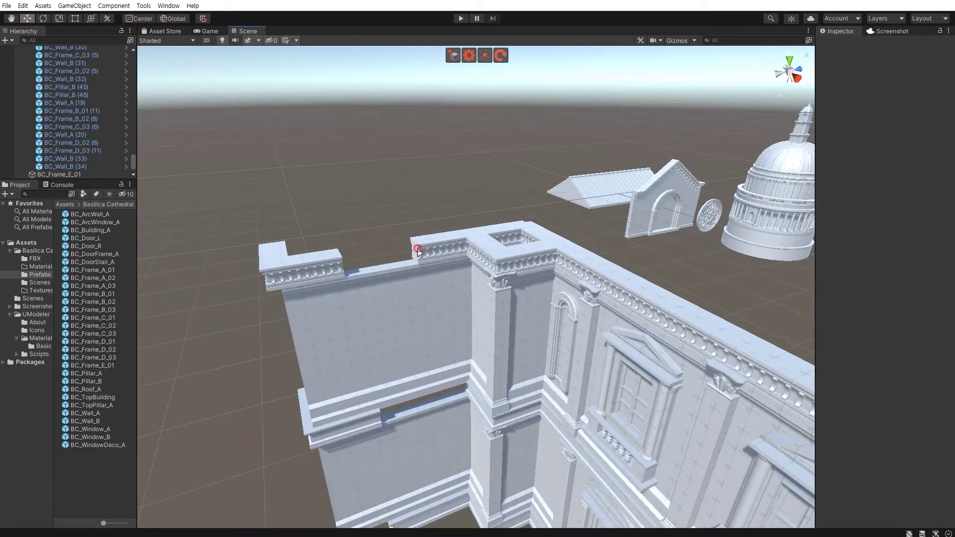
left_click(456, 245)
key("f")
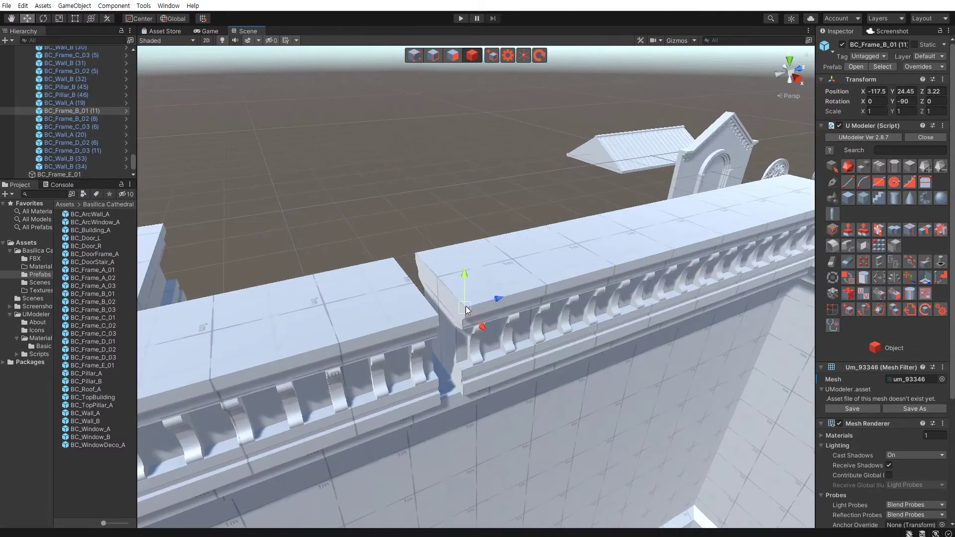
- Nudge the top cornice BC_Frame_B_01 (11) slightly inward to Z 2.935
left_click_drag(467, 310, 463, 329)
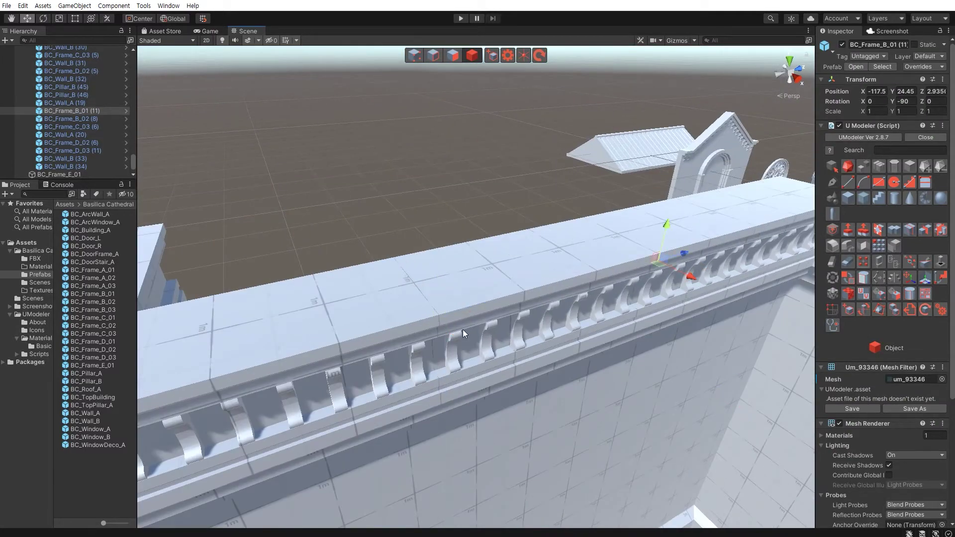
scroll(532, 384, "down", 5)
scroll(475, 323, "up", 8)
scroll(484, 367, "down", 4)
- Move ledge frame BC_Frame_C_01 (8) onto the wing at X -116.4, Z 2.05, rotated Y -90
right_click_drag(485, 368, 615, 371)
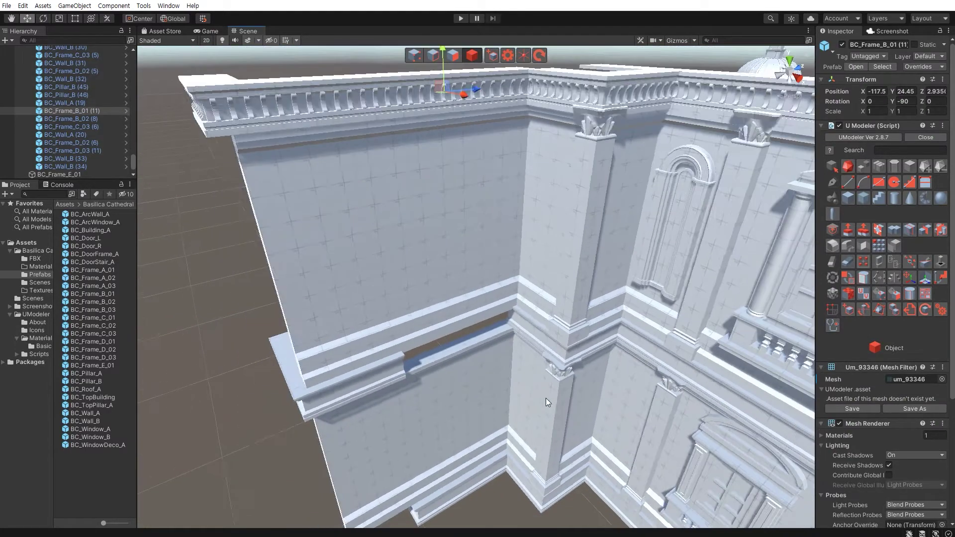
left_click(638, 360)
mouse_move(676, 391)
left_mouse_down()
mouse_move(358, 350)
mouse_move(487, 341)
left_mouse_up()
key("e")
left_click(905, 102)
type("-90")
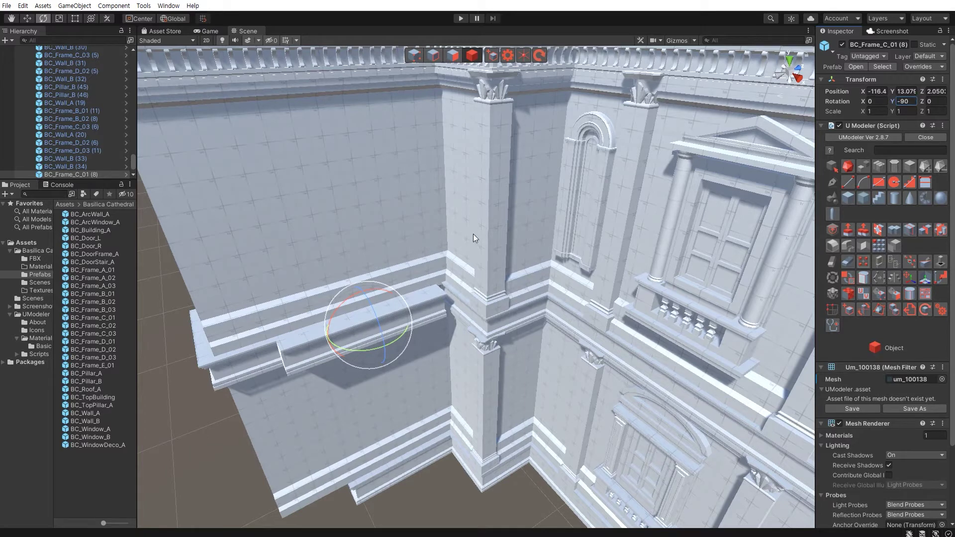
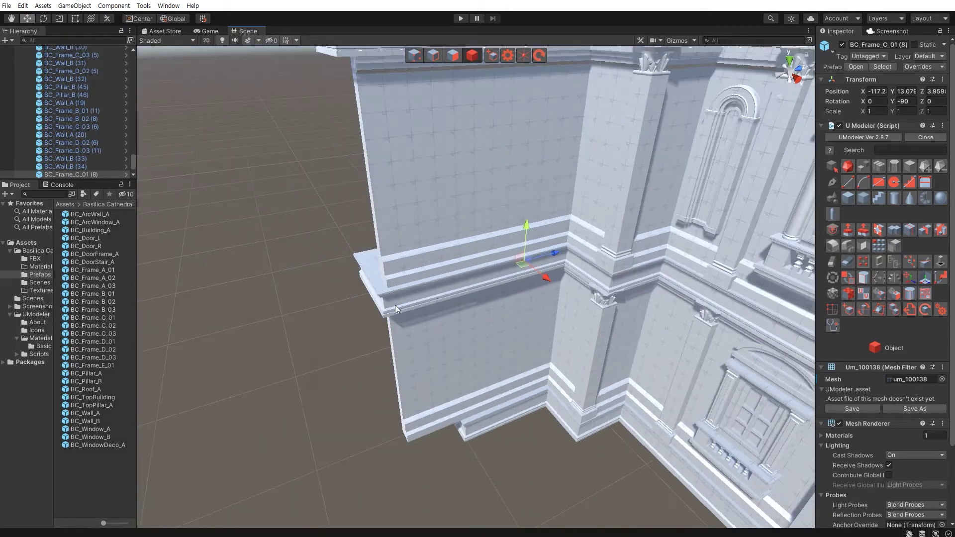
- Shift the two mid-level cornice frame pieces slightly left along X
left_click(323, 380)
right_click_drag(325, 380, 318, 356)
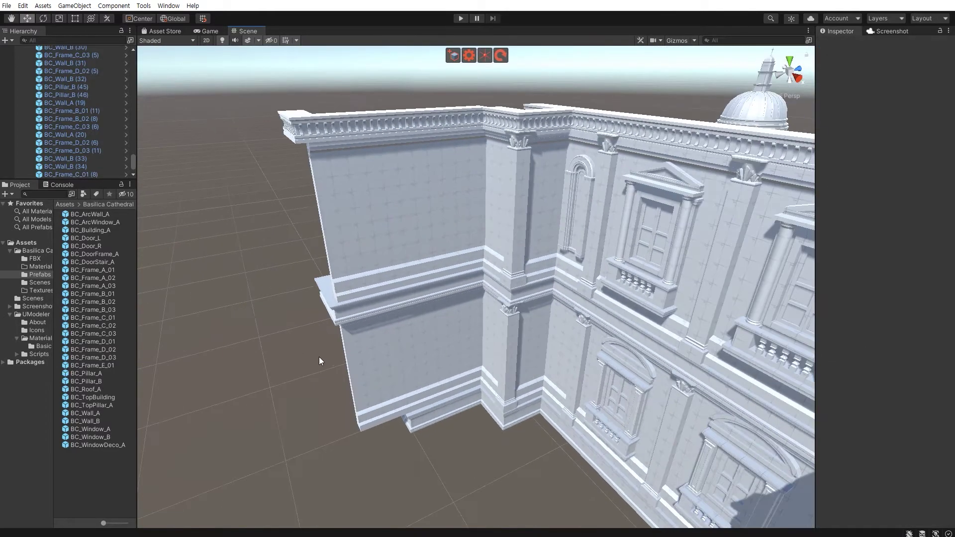
left_click(336, 335)
left_click(328, 319, "shift")
scroll(324, 304, "up", 3)
scroll(358, 298, "up", 3)
scroll(358, 299, "up", 3)
right_click_drag(358, 299, 443, 226)
left_click_drag(426, 222, 423, 222)
scroll(414, 279, "down", 5)
scroll(389, 310, "down", 5)
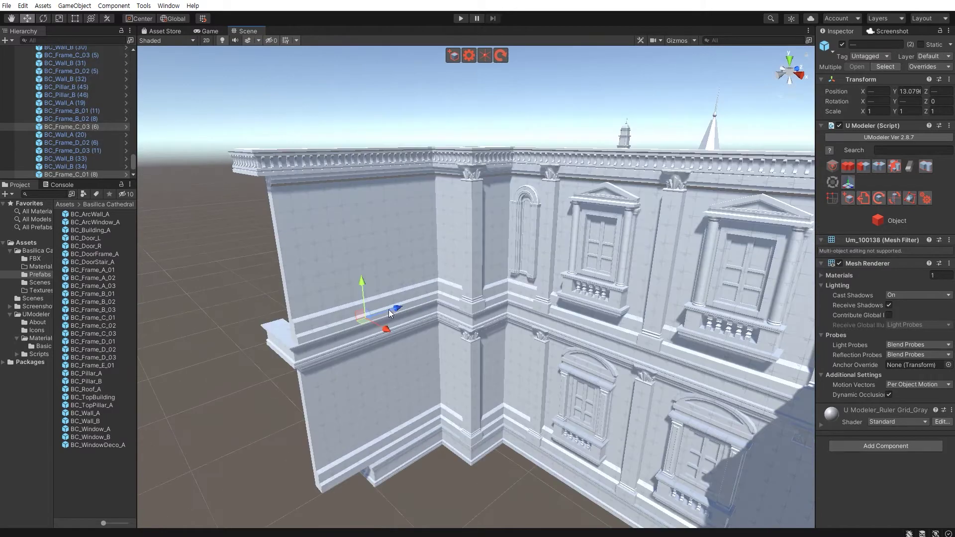
- Slide BC_Frame_D_02 (6) toward the corner and delete the surplus BC_Frame_D_03 (11)
left_click(258, 437)
mouse_move(280, 356)
right_mouse_down()
mouse_move(439, 405)
mouse_move(407, 416)
right_mouse_up()
scroll(423, 418, "up", 5)
left_click(410, 381)
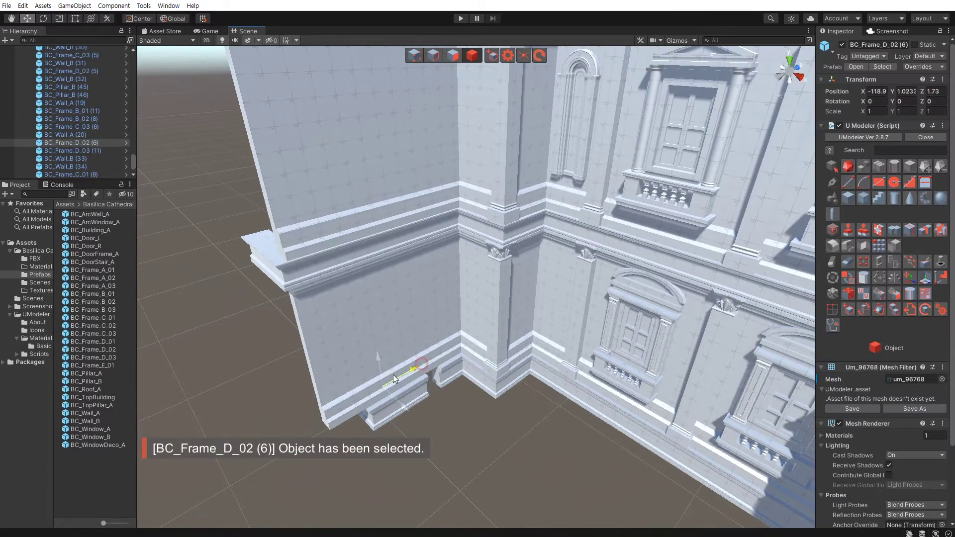
left_click_drag(394, 375, 368, 386)
left_click(451, 381)
left_click_drag(458, 366, 445, 361)
key("Delete")
- Duplicate baseboard BC_Frame_D_01 (7), set the copy's Y rotation to -90 and place it in the wall corner
right_click_drag(449, 409, 578, 407)
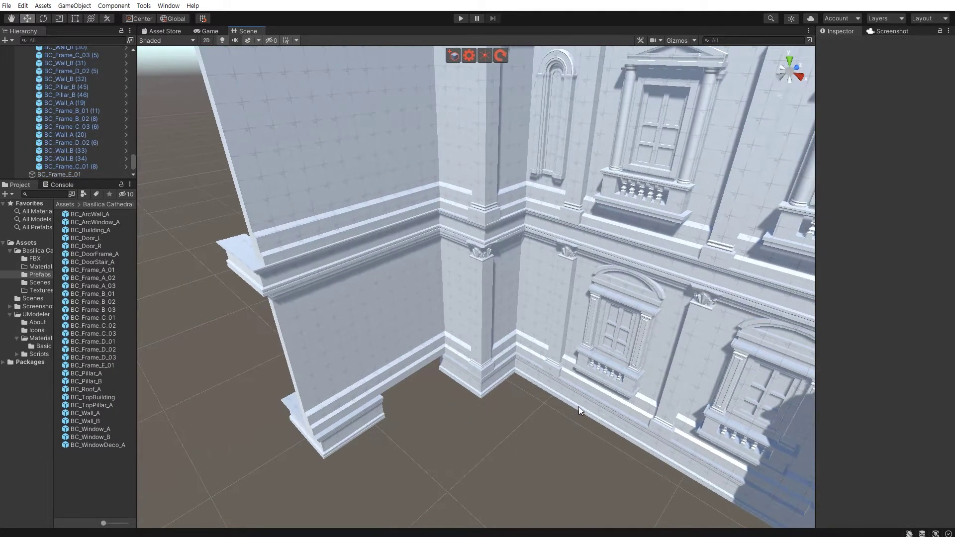
left_click(599, 414)
key("ctrl+d")
left_click_drag(599, 414, 437, 418)
key("f")
key("e")
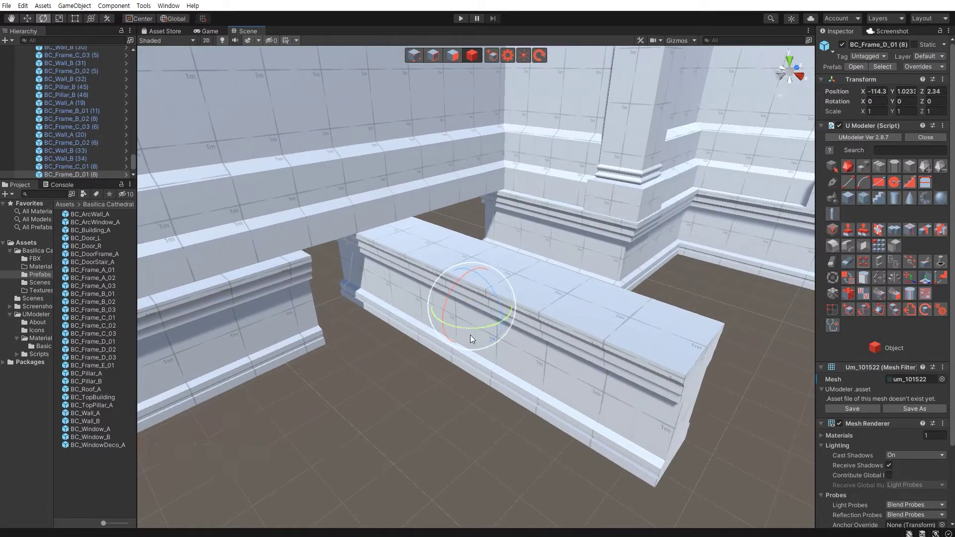
left_click_drag(470, 336, 647, 270)
left_click(907, 101)
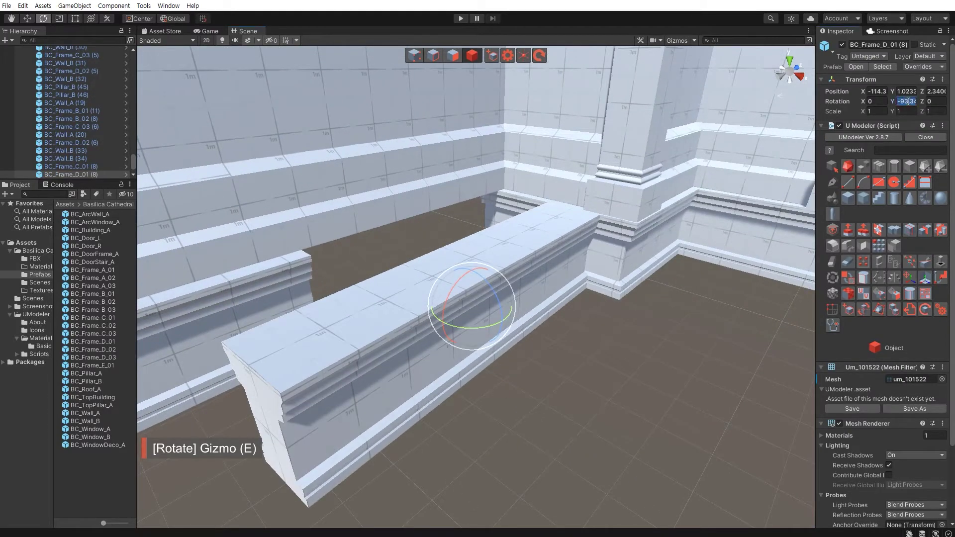
type("-90")
key("Return")
right_click_drag(370, 280, 474, 300)
key("w")
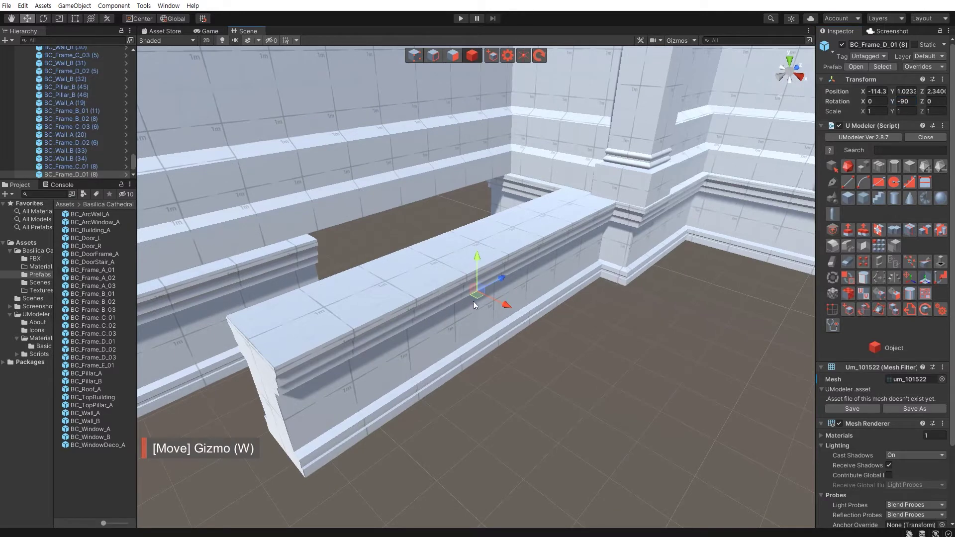
left_click_drag(473, 301, 331, 315)
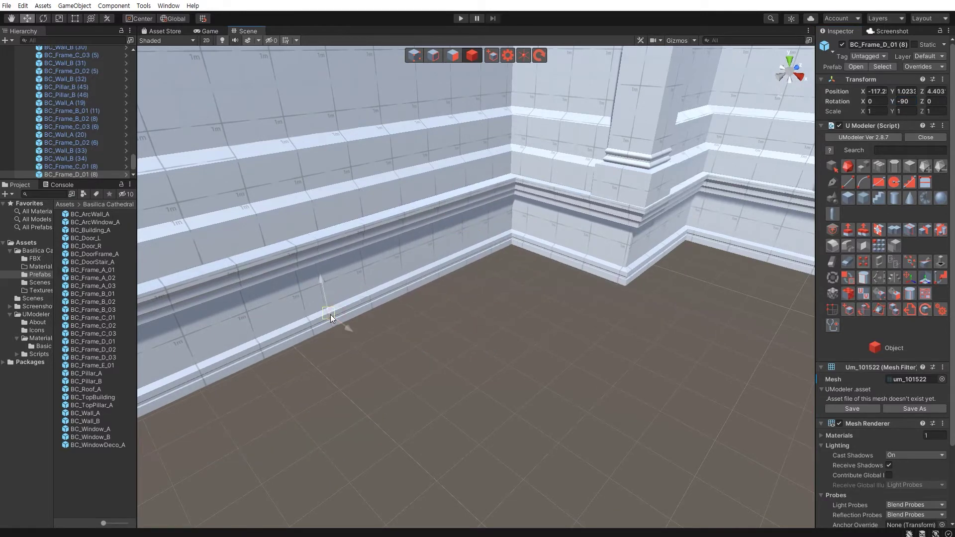
- Check that baseboards BC_Frame_D_02 (6) and BC_Frame_D_01 (8) meet at the corner
left_click(431, 358)
right_click_drag(431, 358, 333, 358)
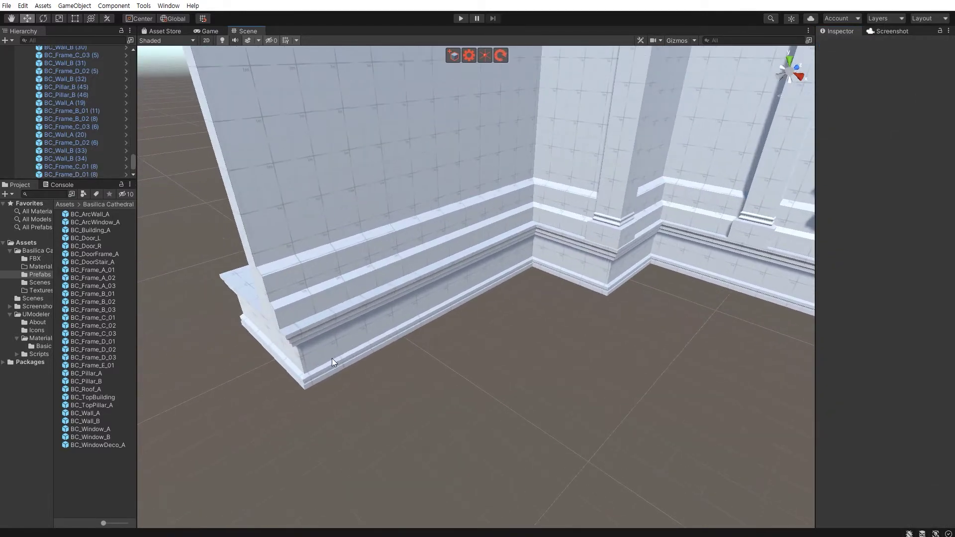
left_click(421, 321)
left_click(495, 272, "shift")
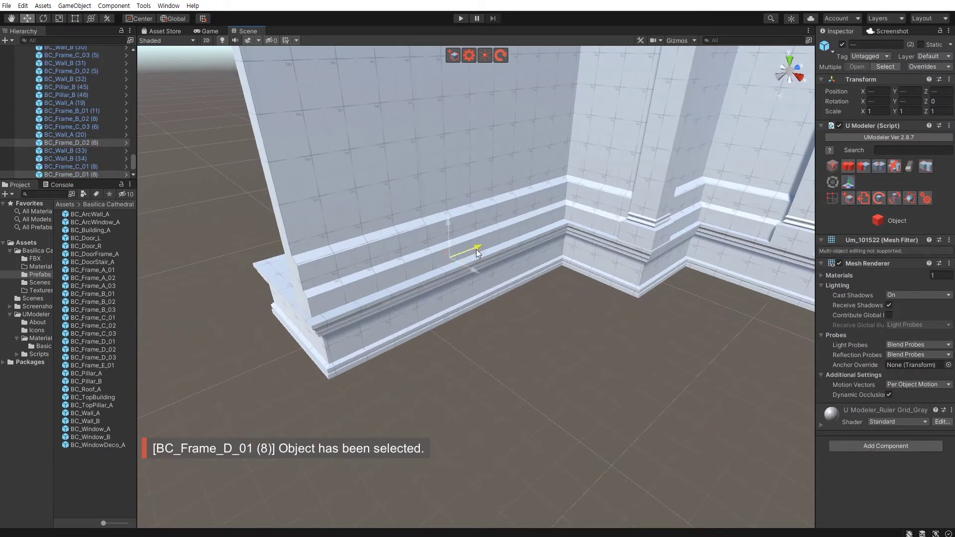
left_click(465, 414)
mouse_move(465, 414)
right_mouse_down()
mouse_move(394, 340)
mouse_move(430, 397)
right_mouse_up()
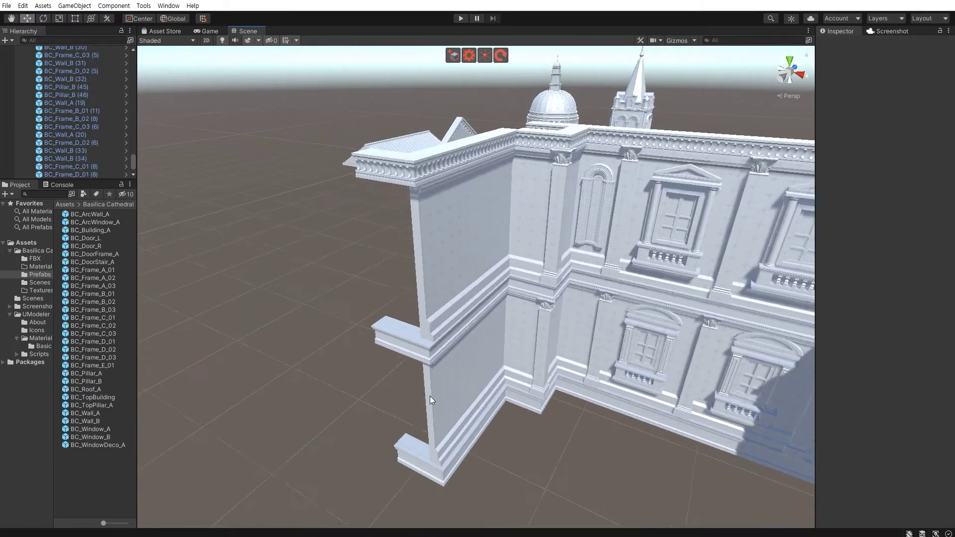
right_click_drag(430, 397, 427, 386)
- Move the BC_Wall_B pieces left to the corner and snap BC_Wall_B (35) in line at the pillar
left_click(521, 245)
left_click(524, 310)
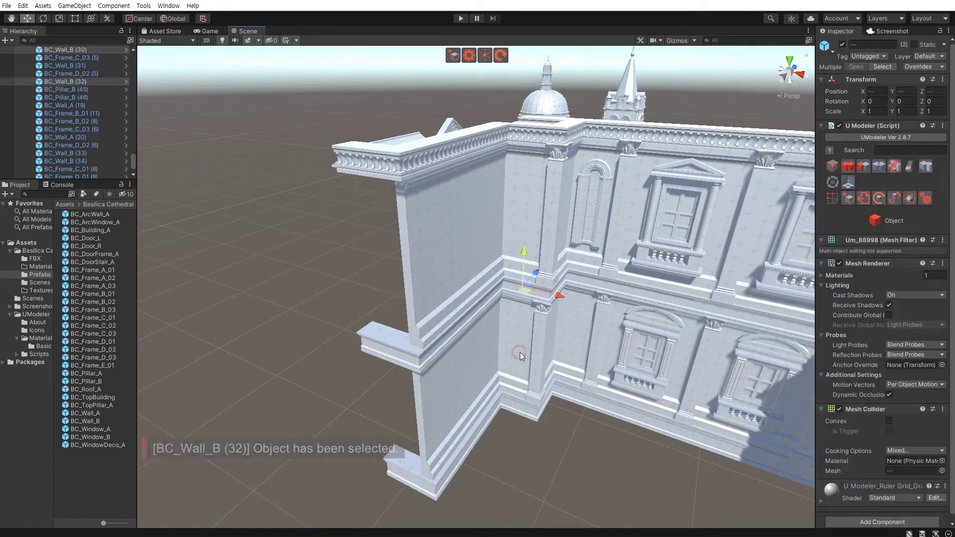
left_click(517, 304)
left_click_drag(517, 303, 375, 332)
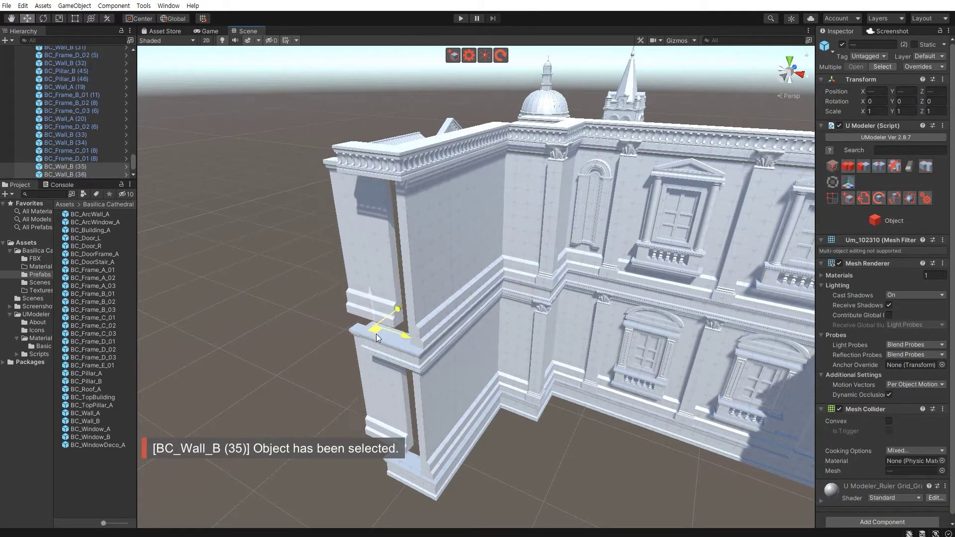
scroll(417, 359, "up", 5)
mouse_move(400, 350)
middle_mouse_down()
mouse_move(396, 314)
mouse_move(317, 292)
middle_mouse_up()
left_click(317, 292)
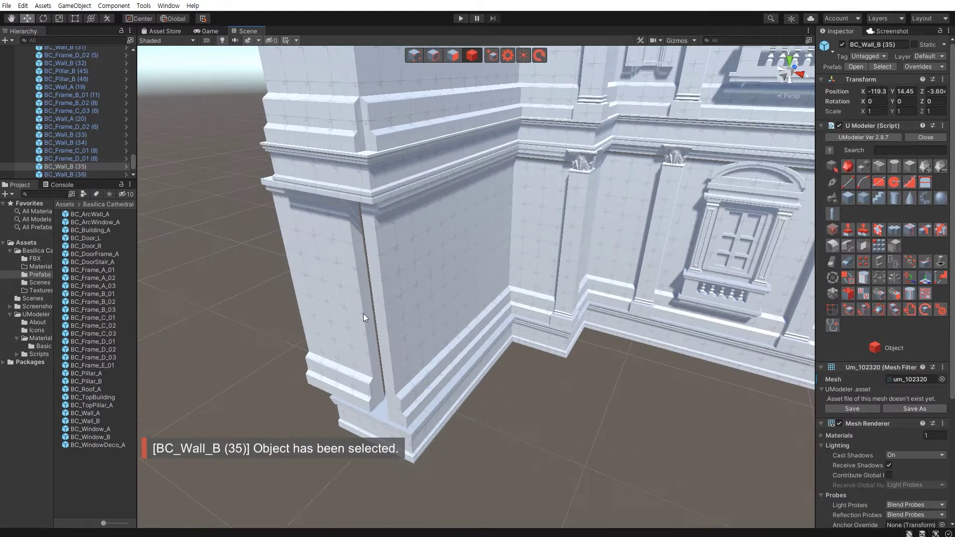
left_click_drag(374, 379, 395, 398)
left_click(268, 393)
mouse_move(363, 396)
right_mouse_down()
mouse_move(373, 421)
mouse_move(449, 404)
right_mouse_up()
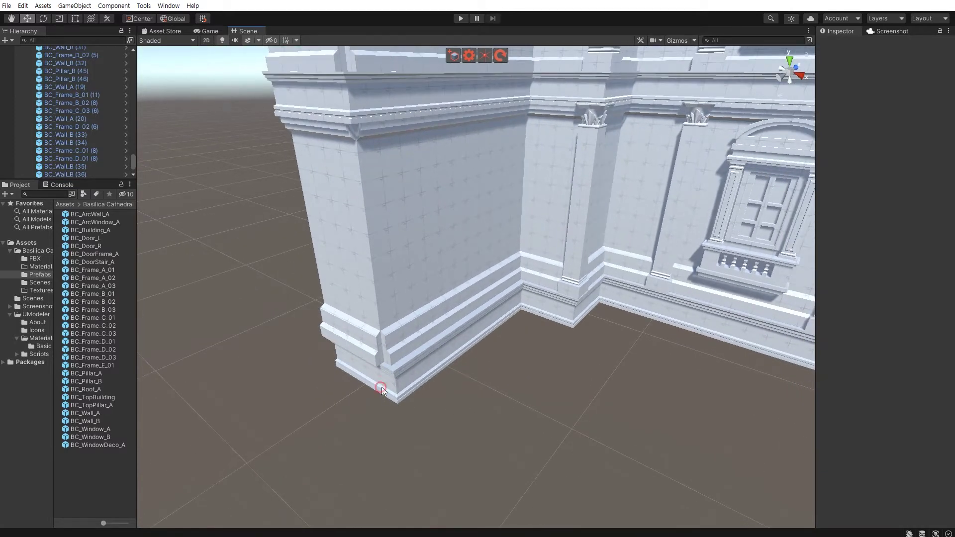
left_click(382, 390)
left_click(479, 321, "shift")
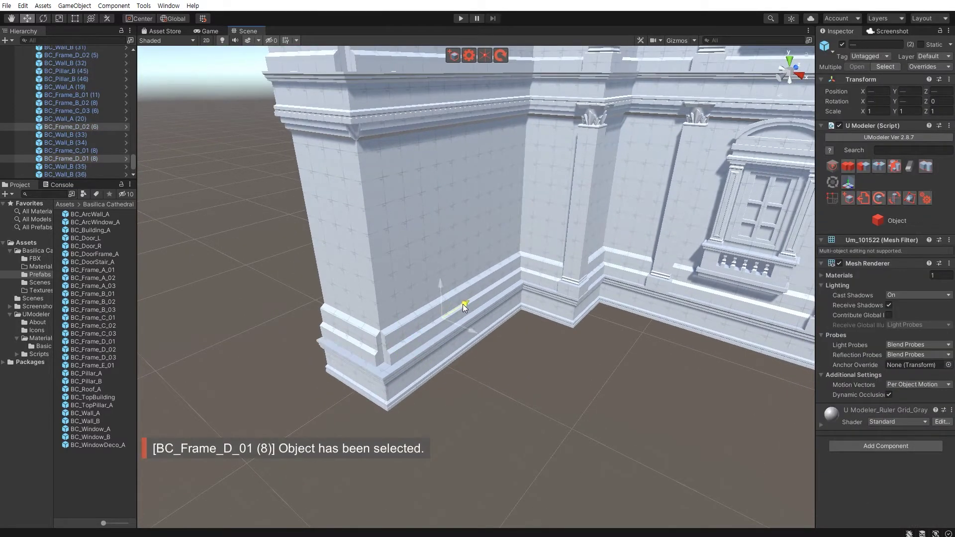
left_click(496, 370)
mouse_move(496, 370)
right_mouse_down()
mouse_move(443, 378)
mouse_move(506, 321)
right_mouse_up()
- Duplicate pillars BC_Pillar_B (45) and (46) and slide the copies left to the inner corner
left_click(541, 272)
left_click(498, 342, "shift")
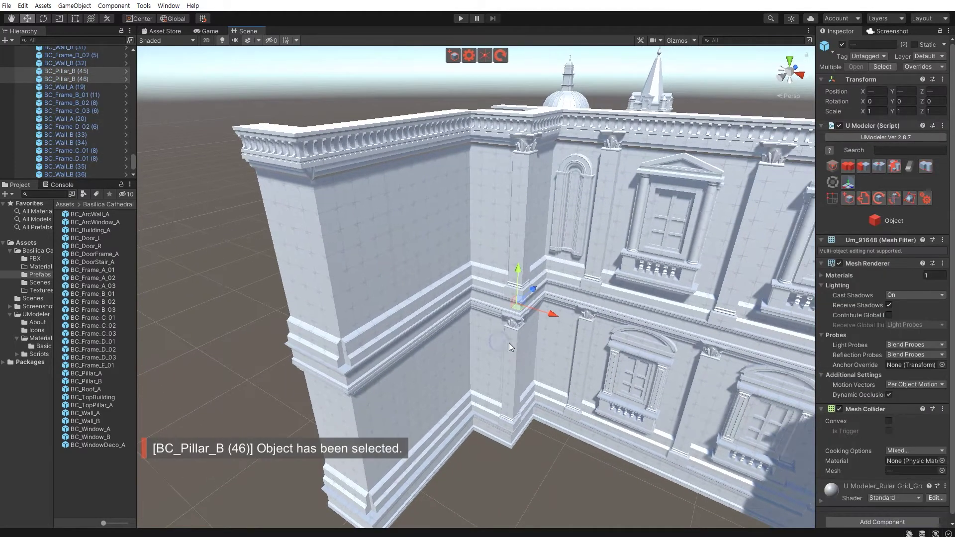
key("ctrl+d")
left_click_drag(535, 311, 491, 298)
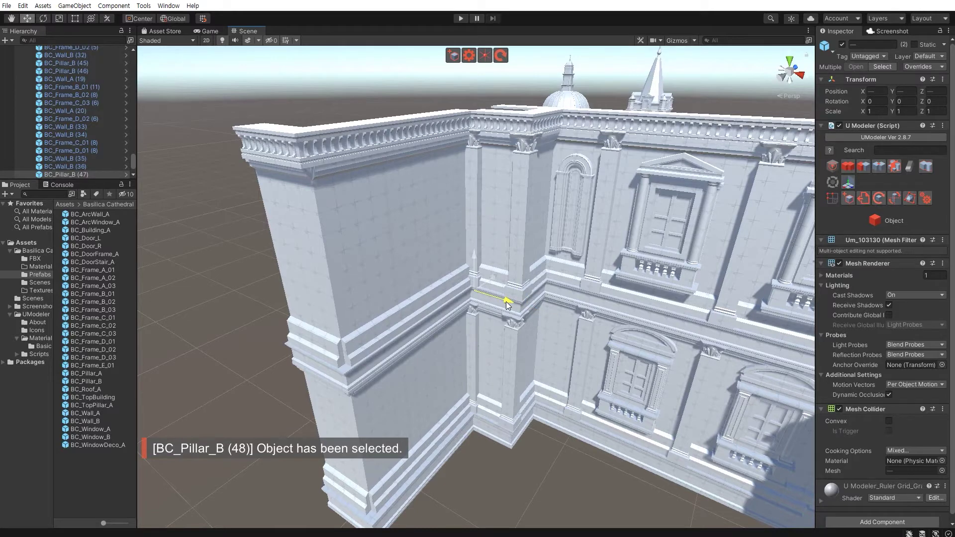
right_click_drag(491, 333, 493, 324)
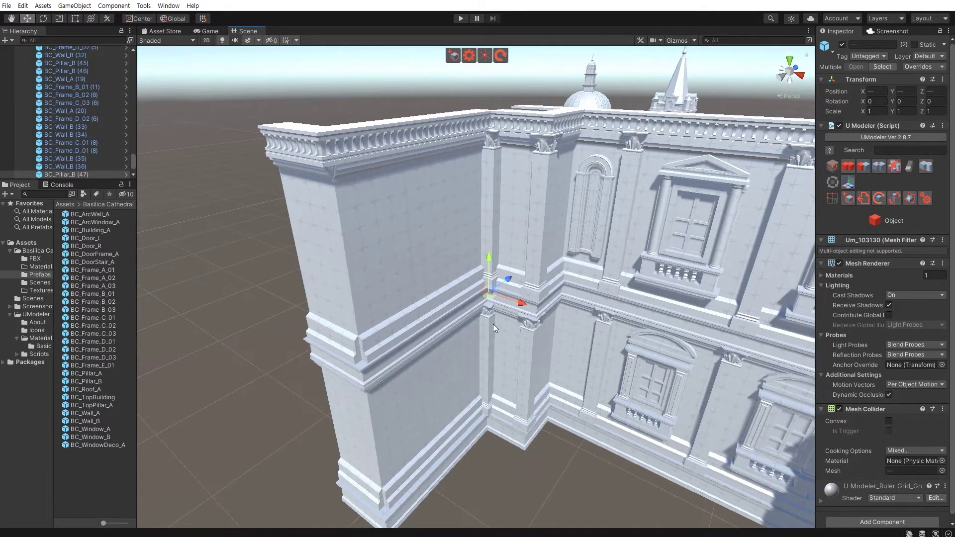
left_click_drag(521, 305, 499, 301)
right_click_drag(499, 294, 500, 301)
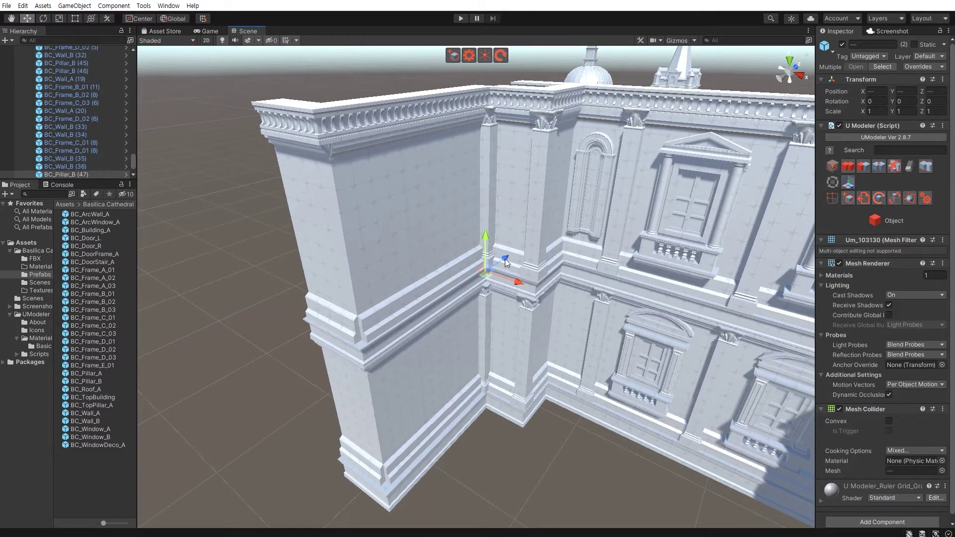
- Duplicate the pillars again and position BC_Pillar_B (49) at the outer corner along Z
key("ctrl+d")
left_click_drag(497, 267, 369, 303)
right_click_drag(368, 303, 452, 373)
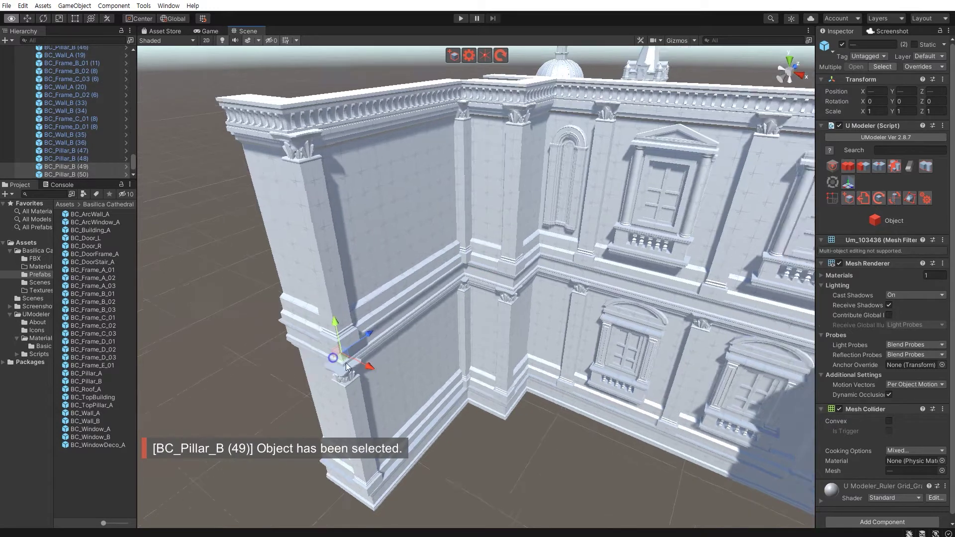
left_click_drag(458, 353, 445, 319)
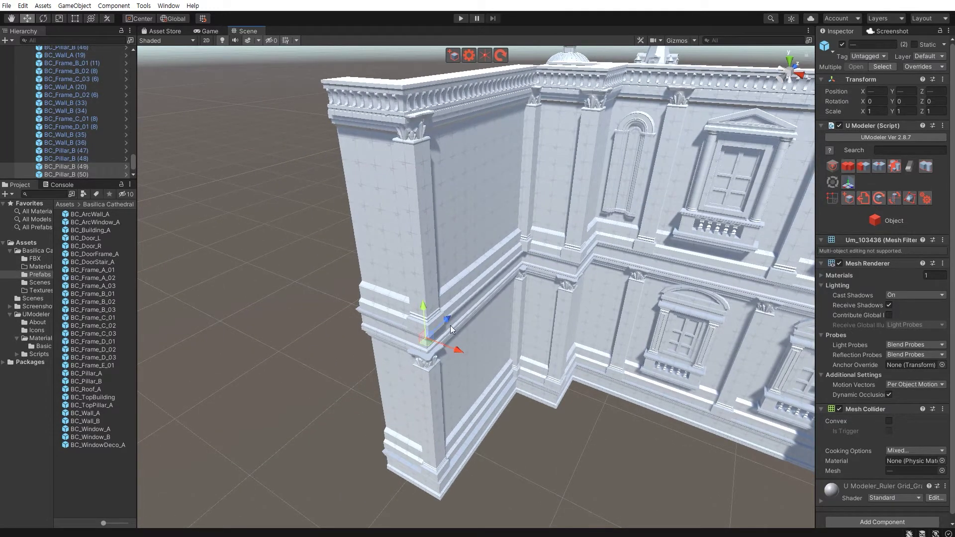
left_click(418, 290)
key("f")
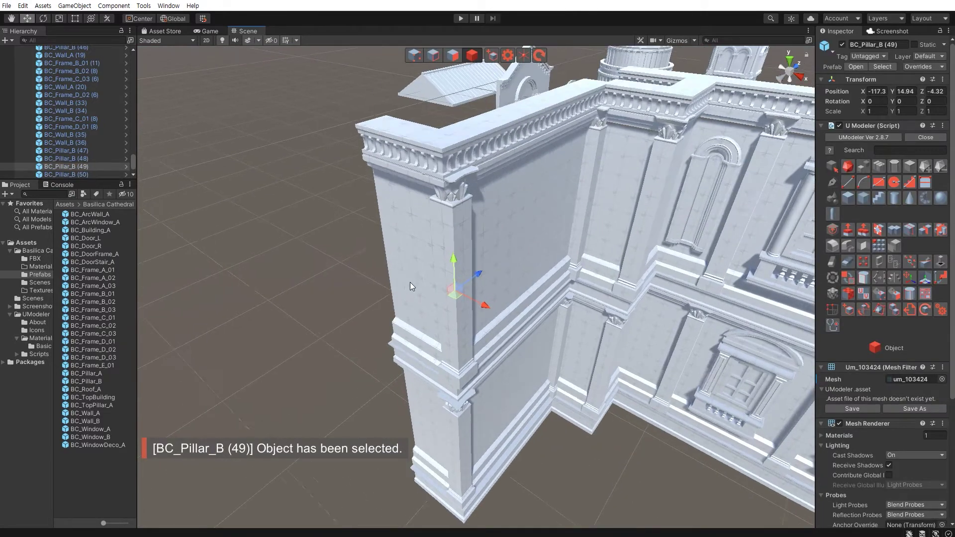
left_click_drag(467, 277, 468, 311)
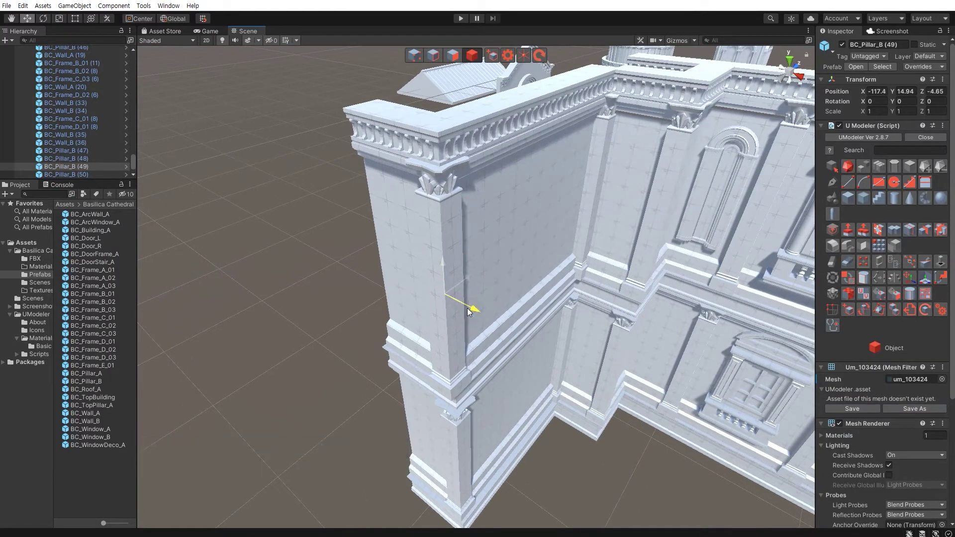
left_click_drag(471, 276, 468, 315)
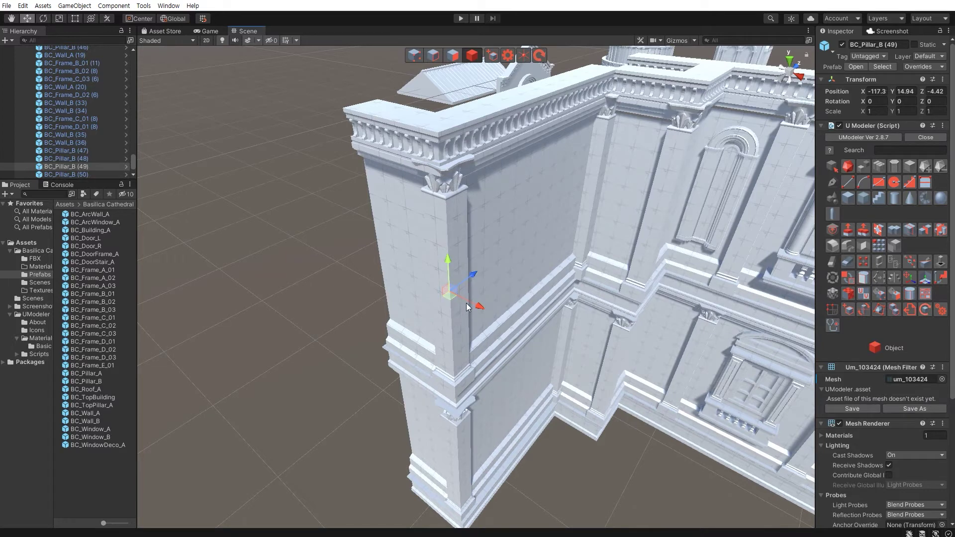
left_click(569, 480)
- Select cornice frames, pillar BC_Pillar_B (49) and wall BC_Wall_B (33), then undo a stray edit
left_click(406, 152)
left_click(529, 95, "shift")
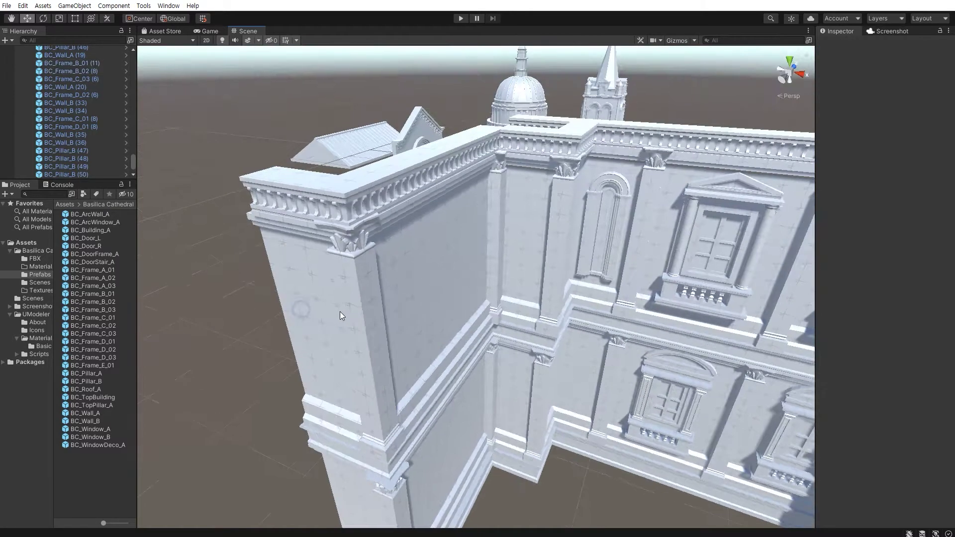
left_click(371, 357)
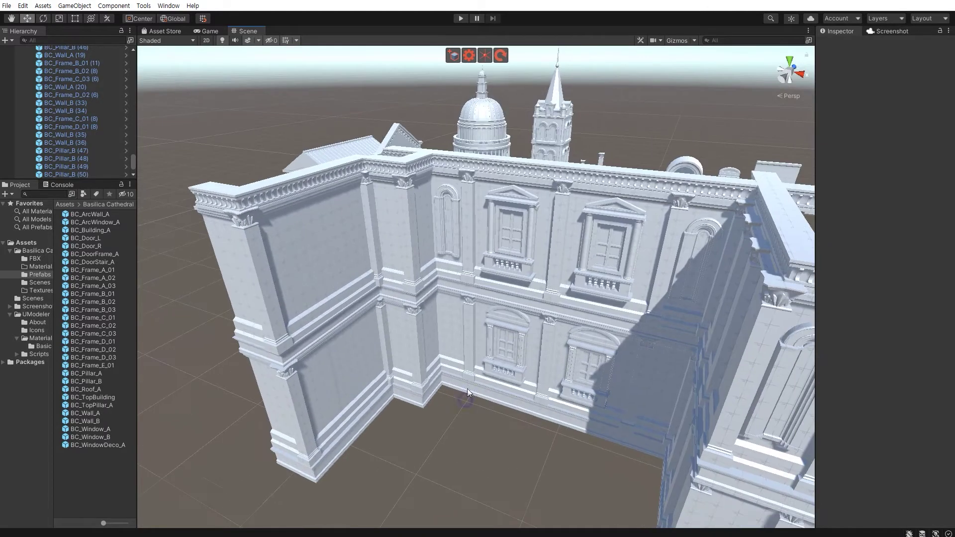
left_click(315, 252)
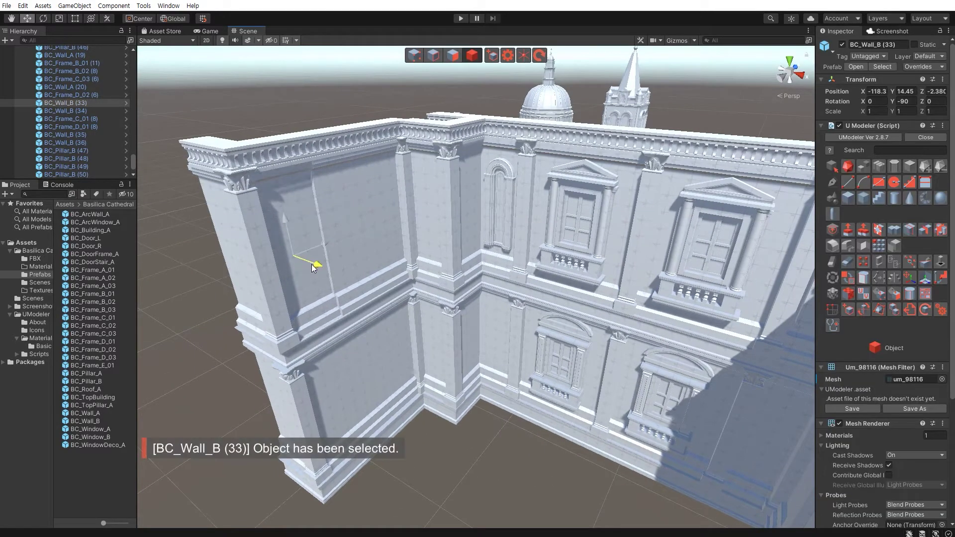
key("ctrl+z")
- Duplicate another pair of upper pillars and move the copies left along the left wall
left_click(410, 234)
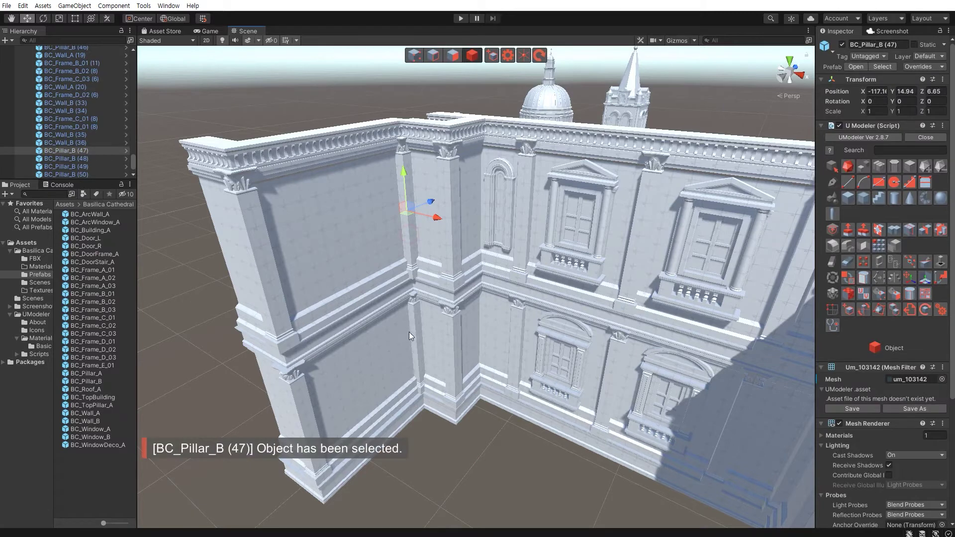
left_click(414, 332, "shift")
key("ctrl+d")
left_click_drag(431, 272, 341, 296)
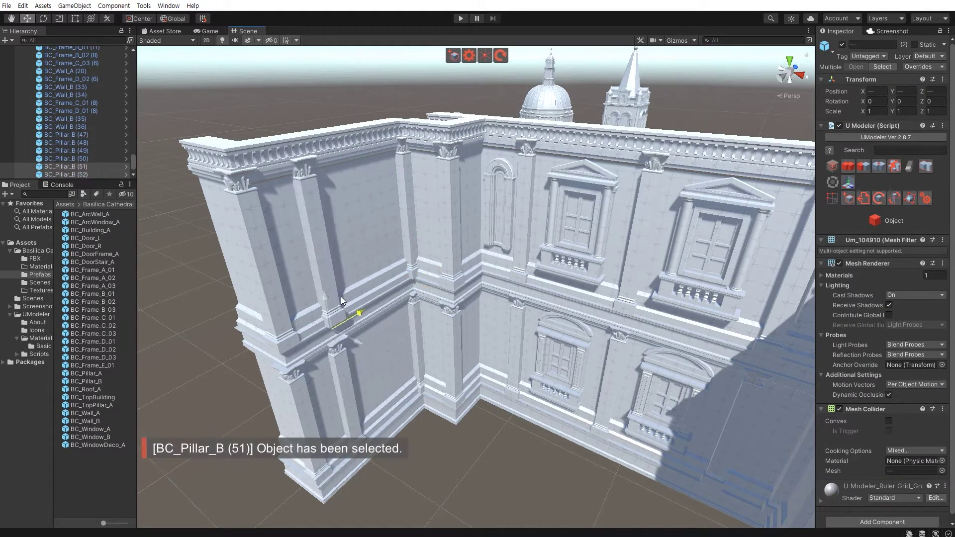
mouse_move(345, 298)
right_mouse_down()
mouse_move(297, 358)
mouse_move(367, 320)
right_mouse_up()
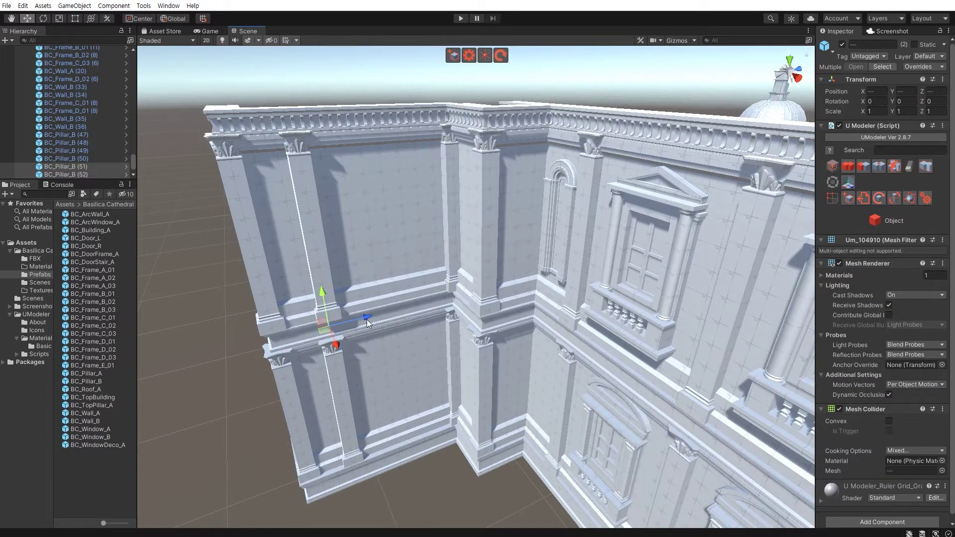
- Revert an accidental wall change, then slide both pillar copies right into place
left_click(313, 316)
left_click(314, 316)
key("ctrl+z")
key("ctrl+y")
left_click(322, 296)
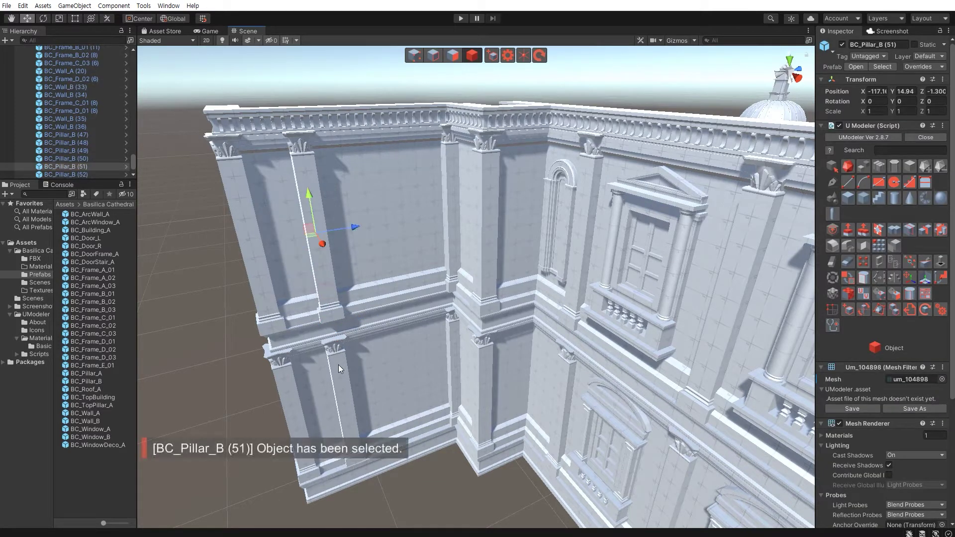
left_click(338, 365, "shift")
left_click_drag(370, 318, 382, 314)
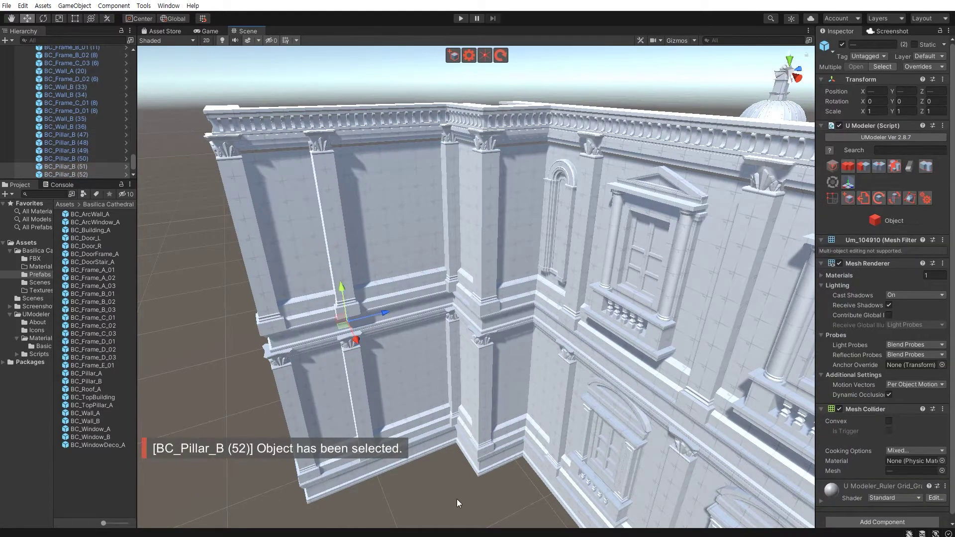
right_click_drag(457, 500, 423, 425)
- Duplicate the narrow arched window BC_ArcWindow_A and move the copy onto the left wall
left_click(528, 263)
key("ctrl+d")
mouse_move(524, 232)
left_mouse_down()
mouse_move(261, 270)
mouse_move(379, 251)
left_mouse_up()
key("e")
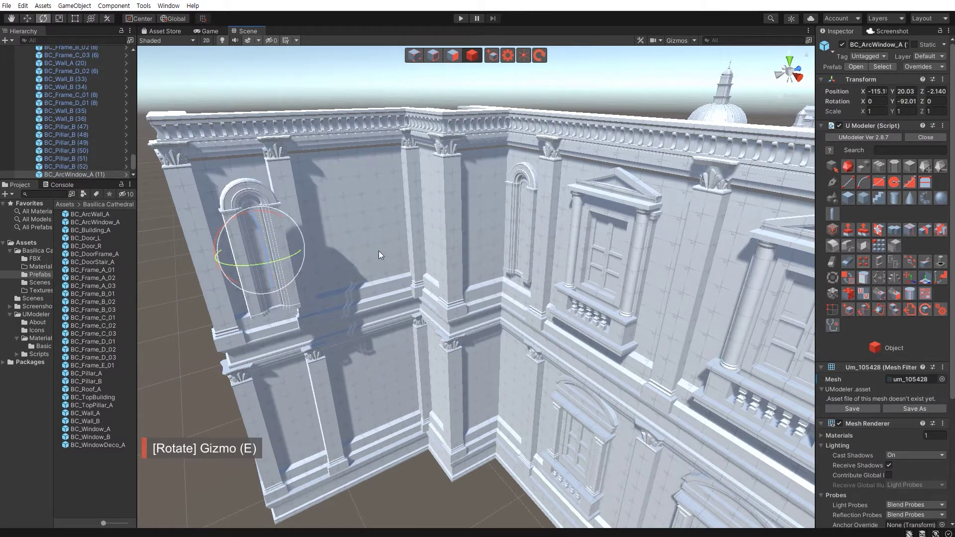
- Set the arched window copy's Y rotation to -90 and slide it left into position
double_click(905, 101)
type("-9090")
key("Return")
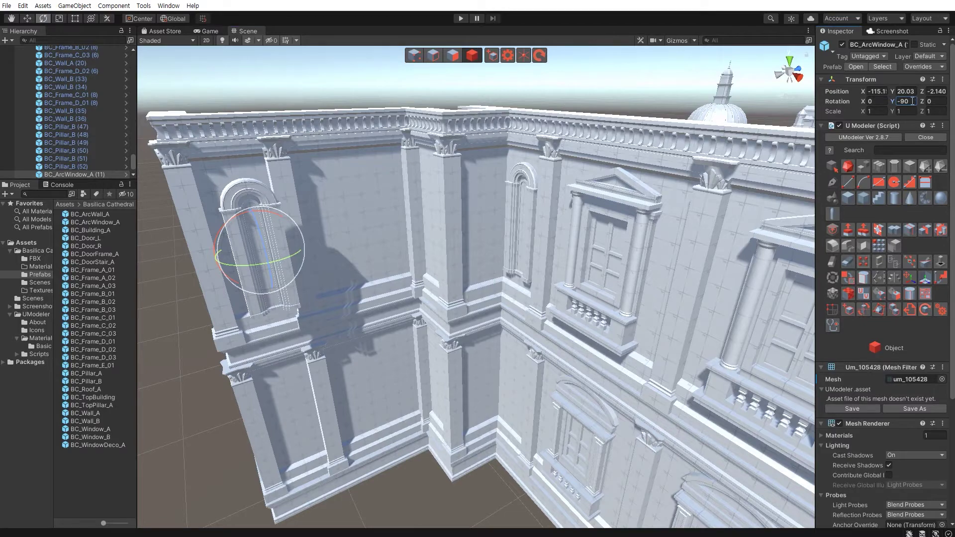
scroll(466, 332, "up", 2)
key("w")
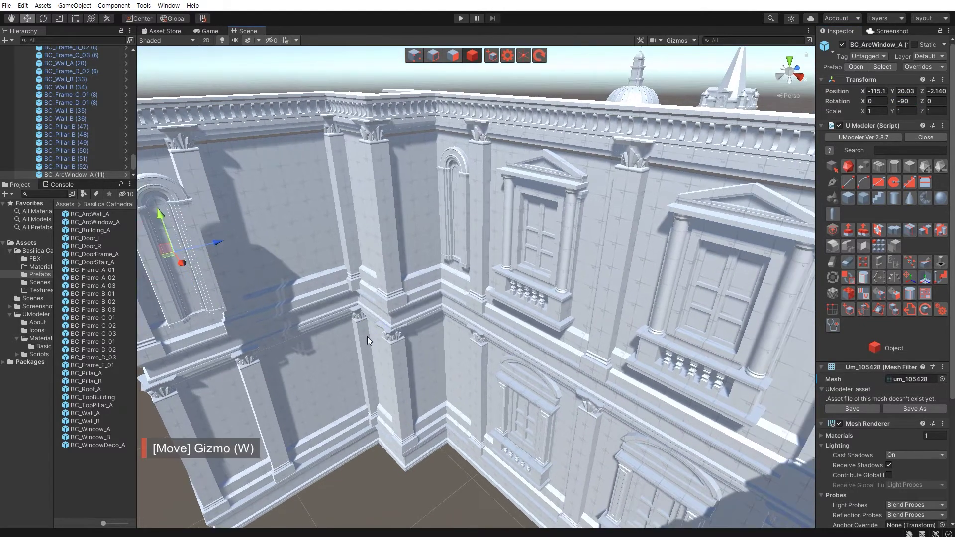
scroll(356, 339, "up", 5)
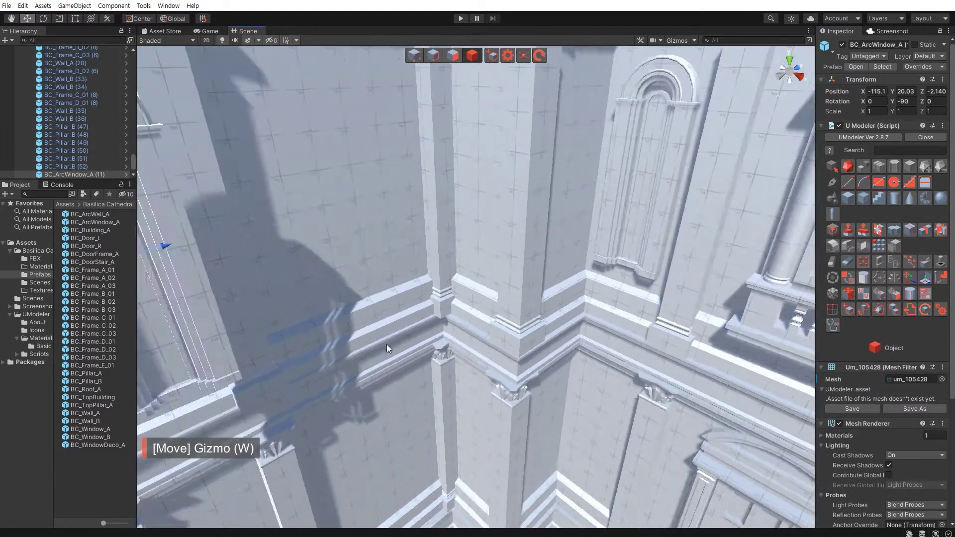
key("f")
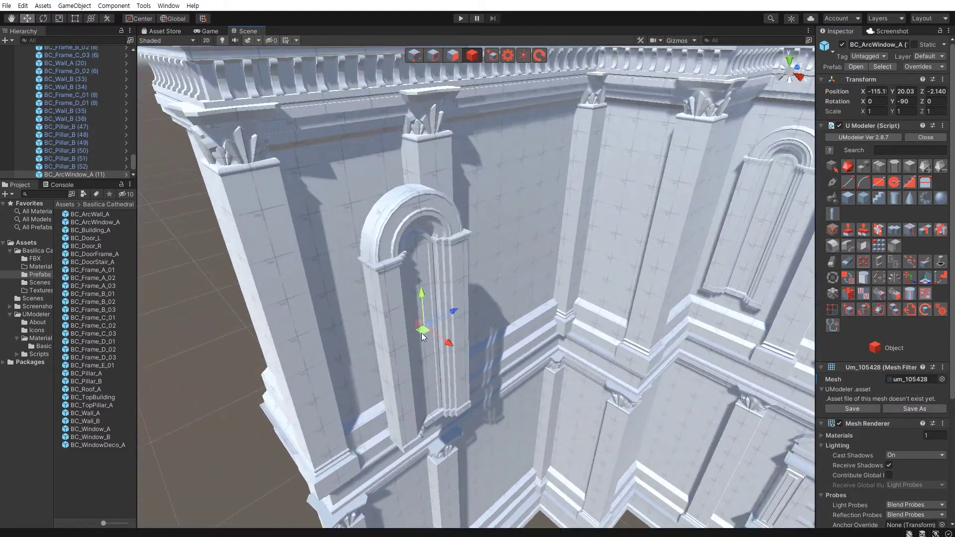
mouse_move(422, 332)
left_mouse_down()
mouse_move(375, 310)
mouse_move(418, 338)
mouse_move(359, 272)
mouse_move(385, 318)
left_mouse_up()
scroll(481, 337, "down", 3)
- Duplicate the pedimented balconied window onto the left wall with Y rotation -90
left_click_drag(482, 337, 461, 449, "alt")
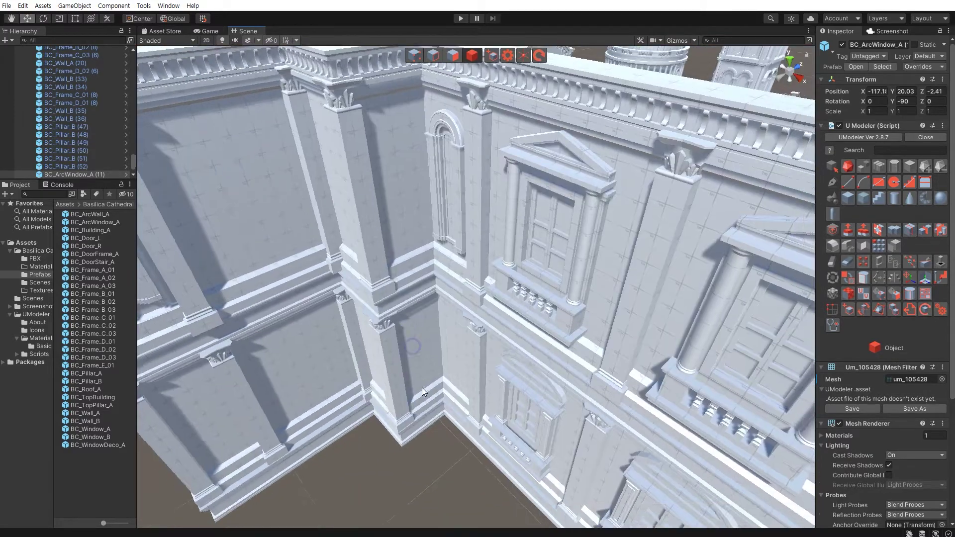
left_click(598, 250)
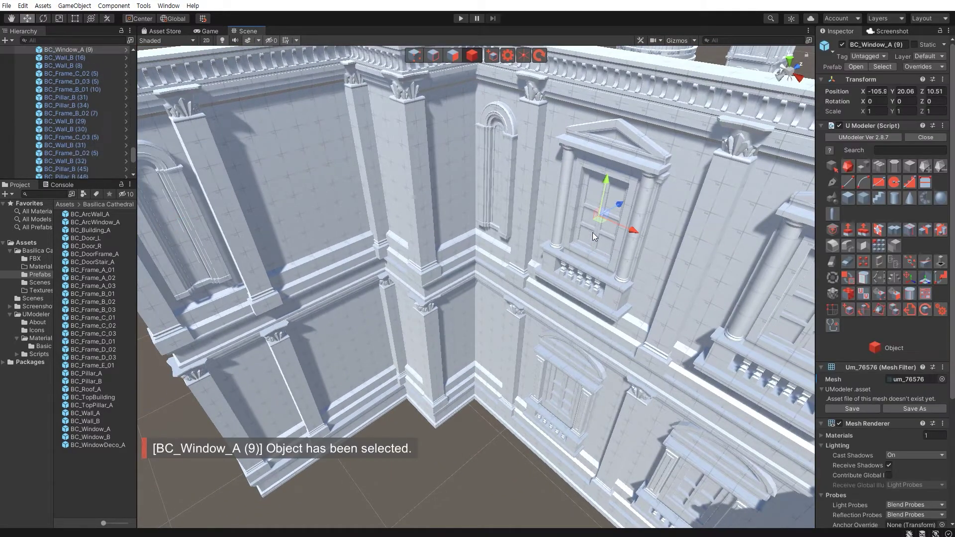
key("ctrl+d")
left_click_drag(598, 223, 311, 225)
key("e")
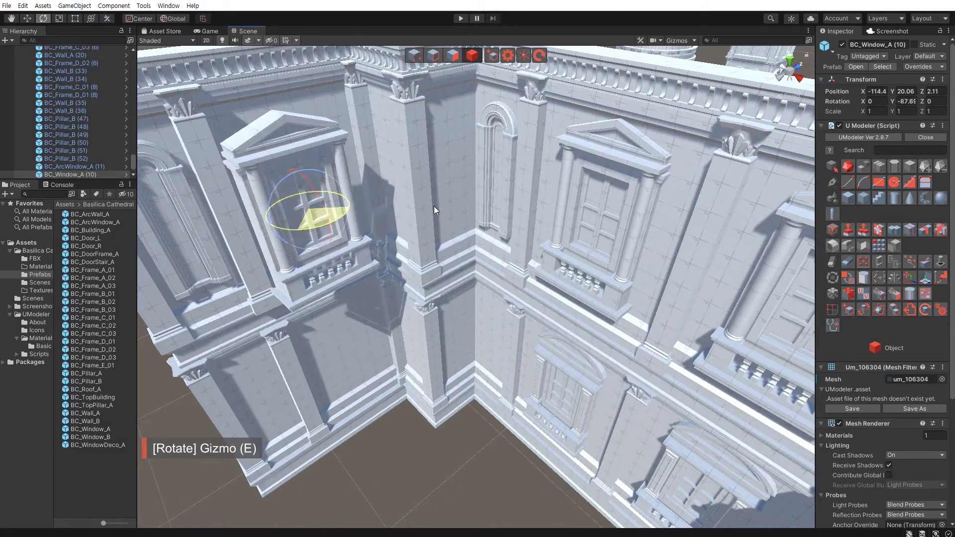
left_click(910, 101)
type("-90")
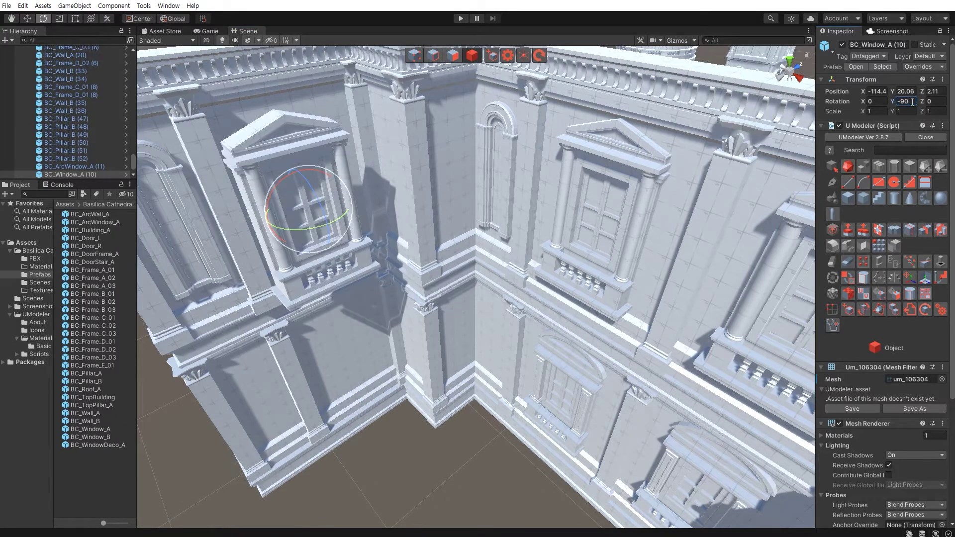
- Push the pedimented window flush against the left wall and nudge it along
middle_click_drag(523, 302, 482, 316)
key("w")
key("f")
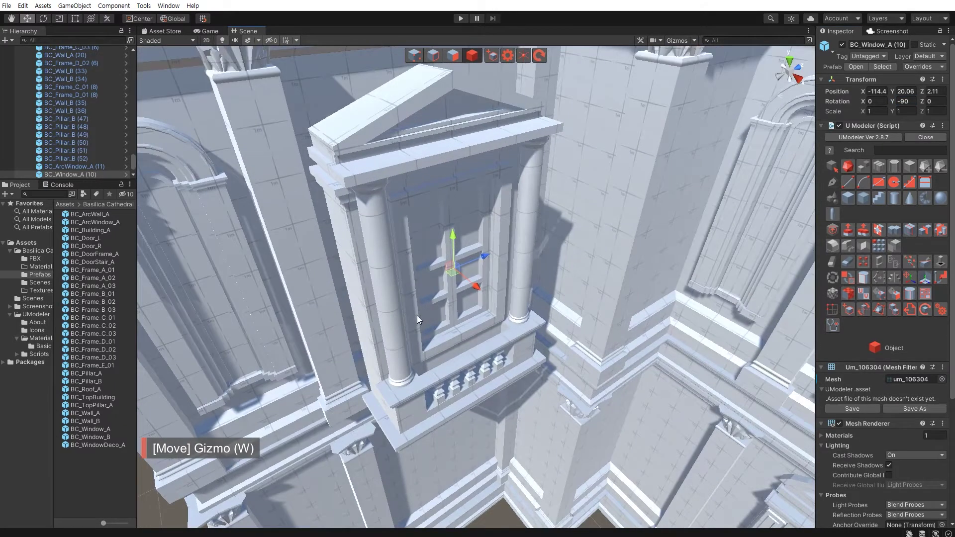
middle_click_drag(418, 316, 409, 300)
scroll(408, 300, "down", 2)
mouse_move(457, 281)
left_mouse_down()
mouse_move(438, 266)
mouse_move(465, 373)
mouse_move(487, 298)
left_mouse_up()
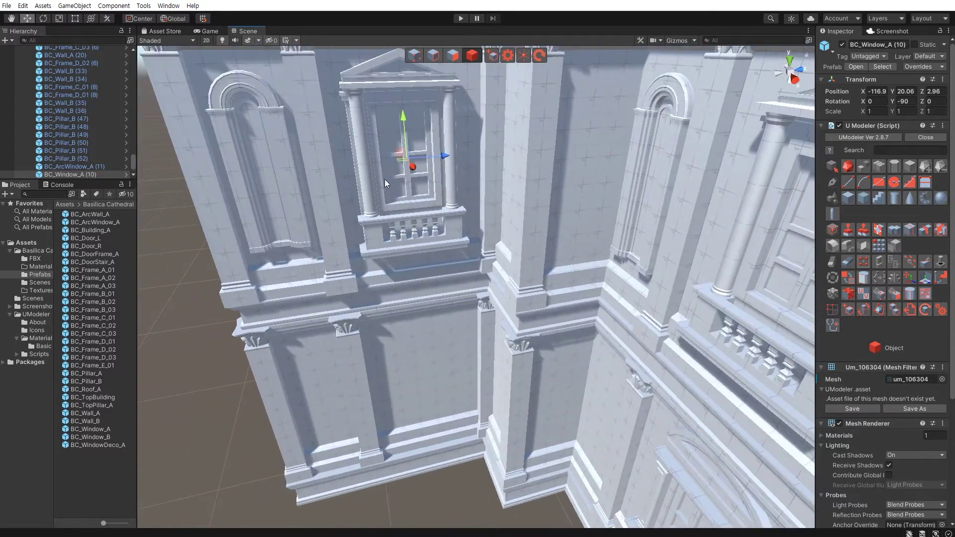
left_click_drag(445, 159, 447, 158)
mouse_move(348, 319)
left_mouse_down("alt")
mouse_move(435, 361)
mouse_move(619, 309)
left_mouse_up("alt")
- Move the lower balconied window onto the left wall and set its Y rotation to -90
left_click(600, 345)
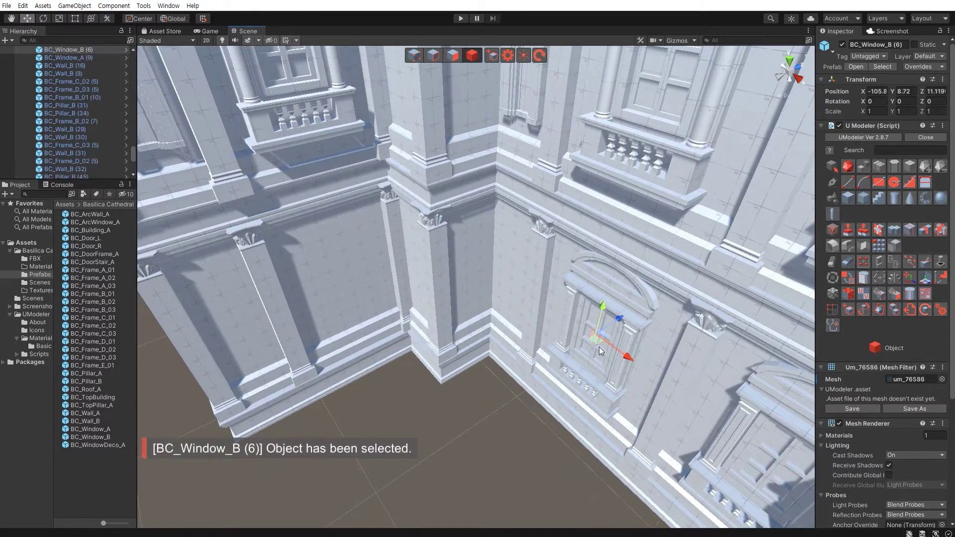
mouse_move(598, 346)
left_mouse_down()
mouse_move(339, 336)
mouse_move(471, 324)
left_mouse_up()
key("e")
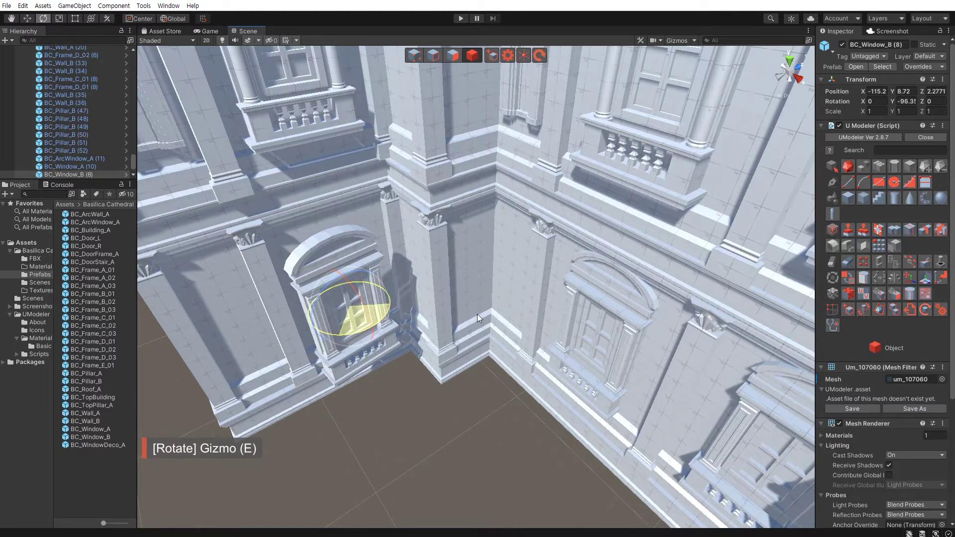
key("w")
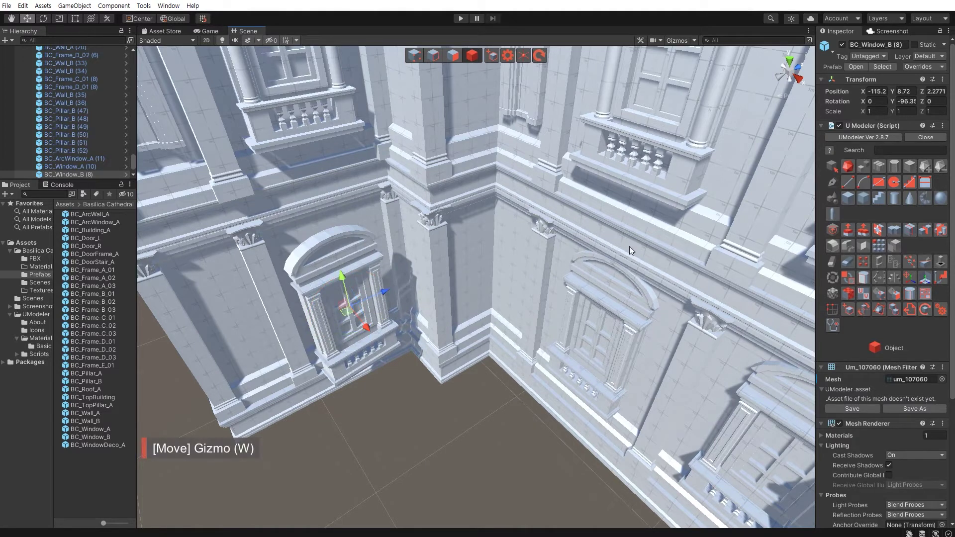
double_click(905, 101)
type("-90")
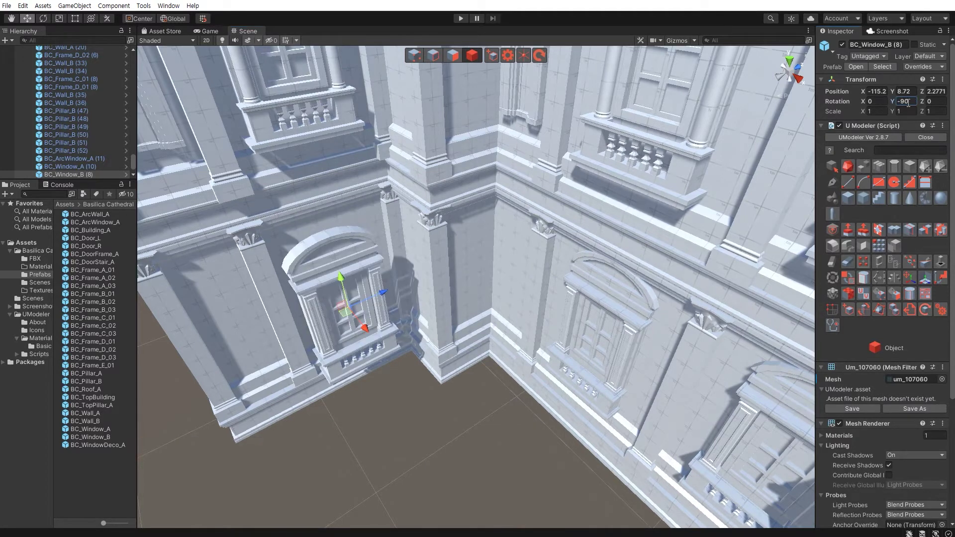
left_click_drag(349, 316, 350, 308)
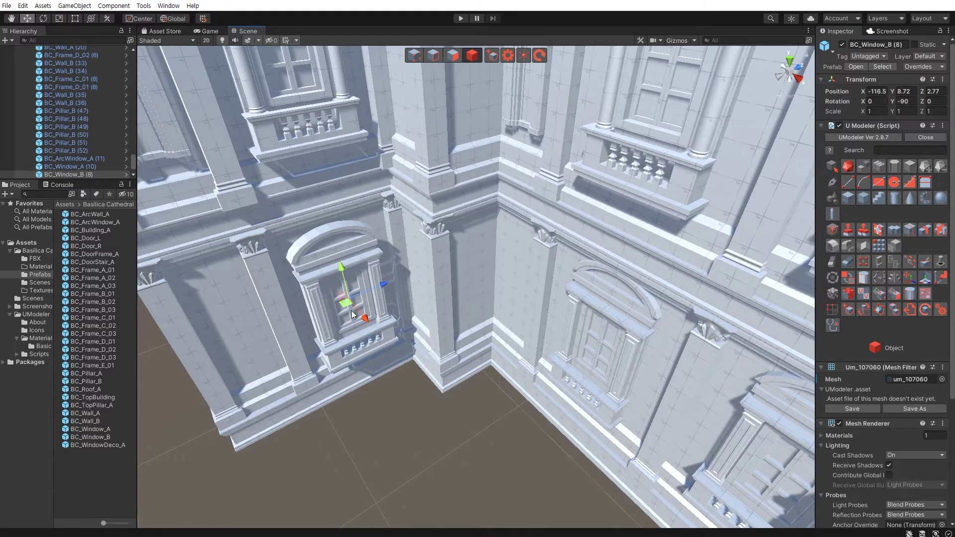
key("f")
- Slide the lower balconied window along the wall and lower it slightly into place
left_click_drag(510, 380, 468, 361)
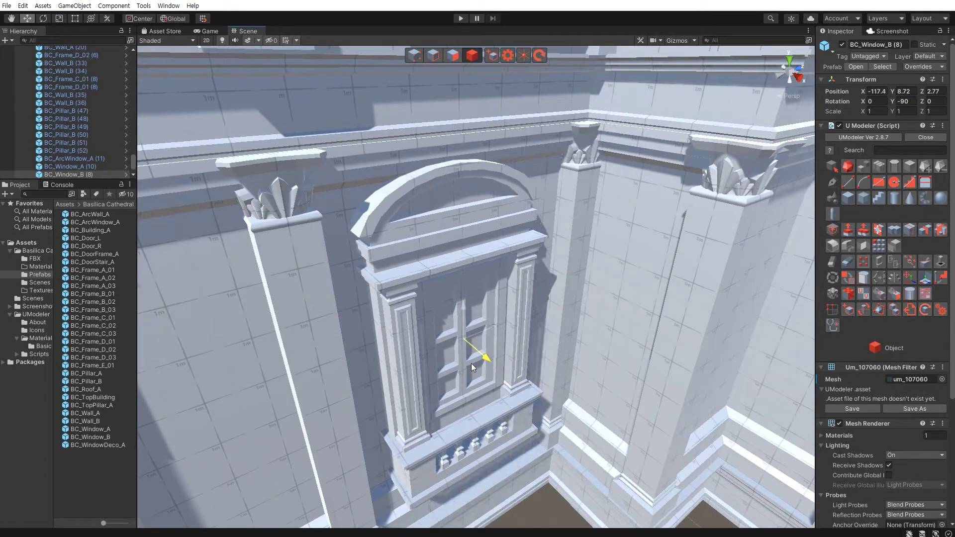
left_click_drag(468, 362, 460, 370)
middle_click_drag(459, 370, 379, 329)
left_click_drag(380, 329, 457, 378, "alt")
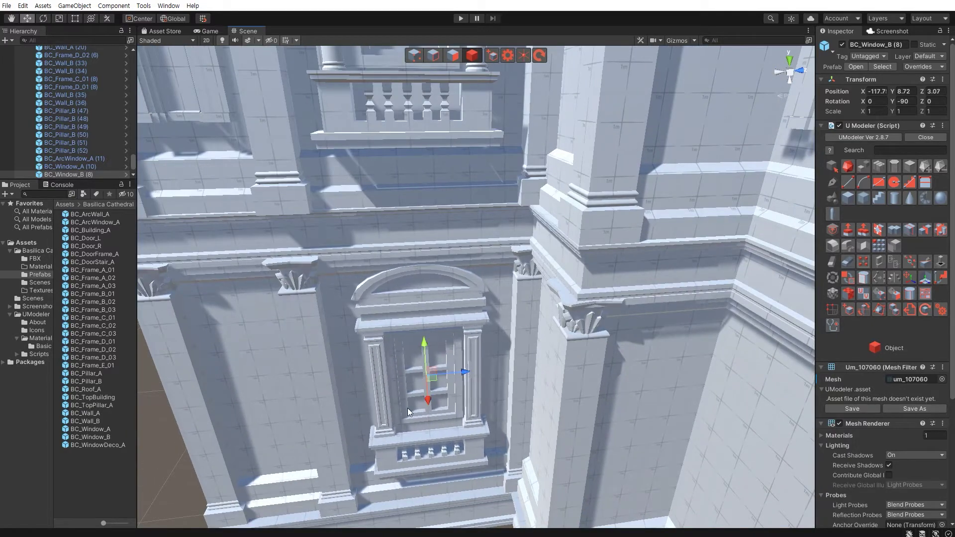
left_click_drag(408, 409, 502, 281, "alt")
scroll(432, 351, "up", 3)
scroll(432, 350, "down", 2)
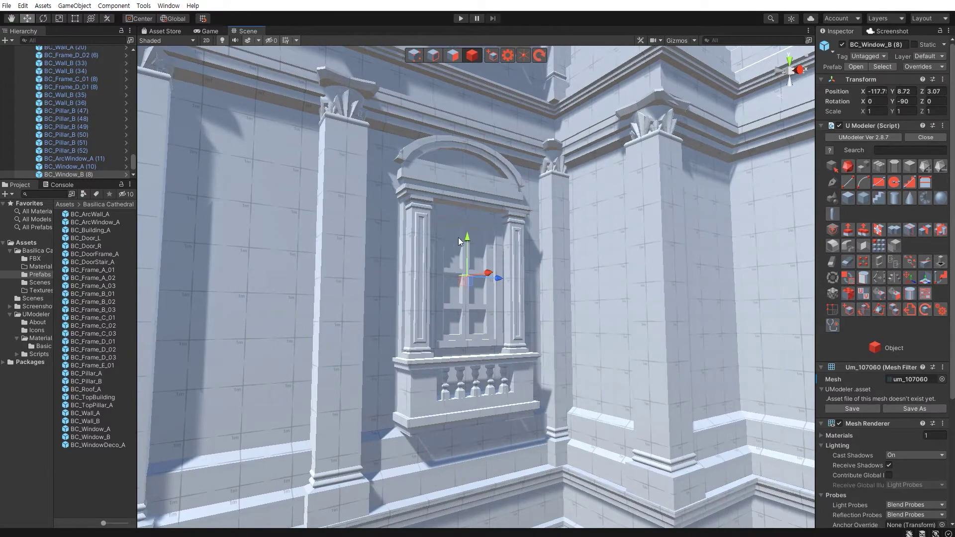
left_click_drag(469, 238, 432, 251)
scroll(432, 252, "down", 5)
mouse_move(414, 291)
left_mouse_down("alt")
mouse_move(389, 363)
mouse_move(469, 478)
mouse_move(373, 342)
mouse_move(524, 381)
left_mouse_up("alt")
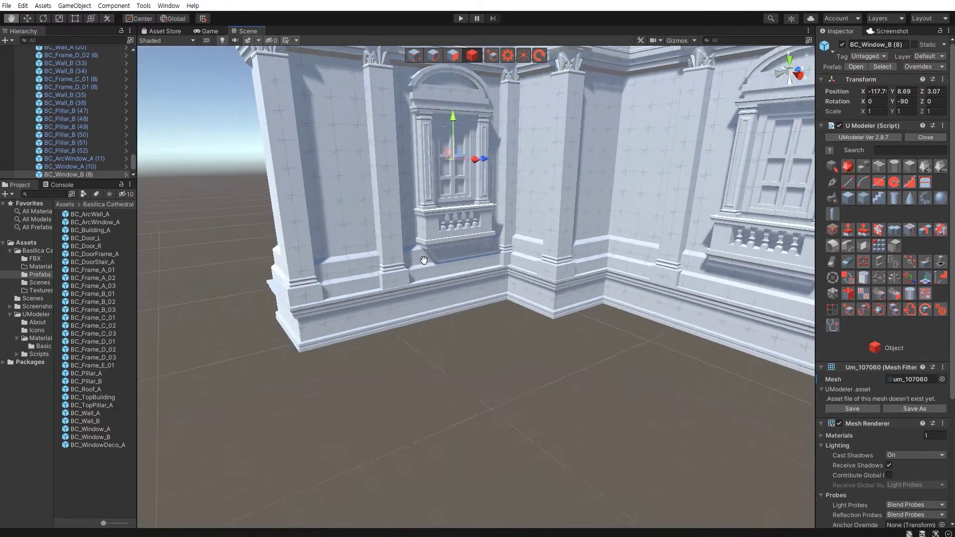
left_click(468, 478)
scroll(373, 342, "down", 3)
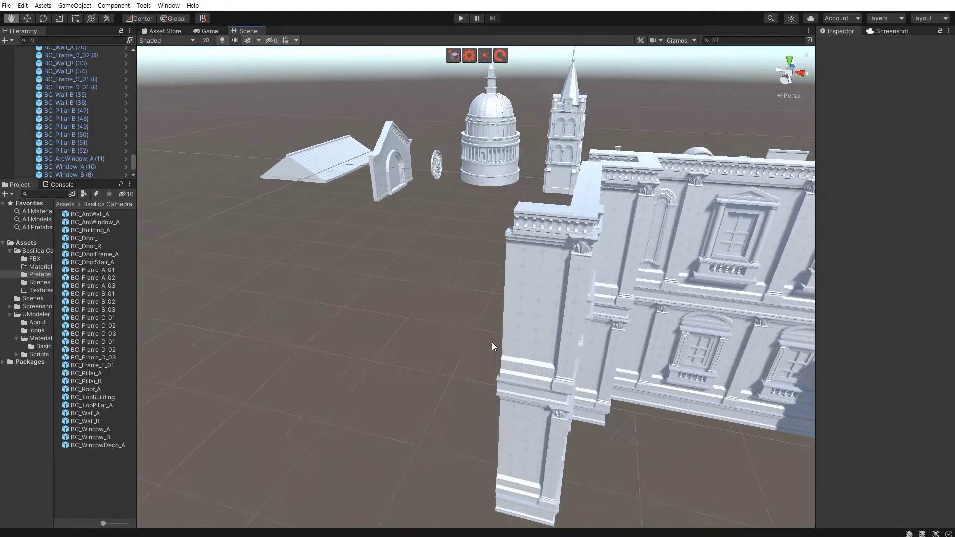
- Try shifting two top cornice pieces along the wall, then undo the shift
scroll(476, 349, "up", 3)
mouse_move(477, 350)
left_mouse_down("alt")
mouse_move(423, 245)
mouse_move(509, 260)
left_mouse_up("alt")
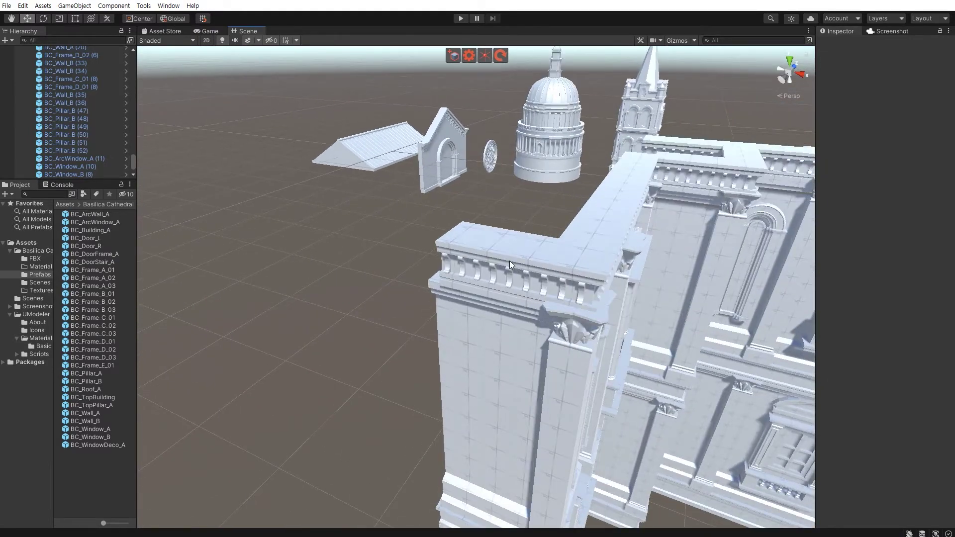
left_click(614, 205)
left_click(617, 215, "shift")
mouse_move(618, 216)
left_mouse_down()
mouse_move(506, 261)
mouse_move(441, 210)
mouse_move(393, 225)
mouse_move(278, 330)
mouse_move(341, 280)
mouse_move(373, 316)
mouse_move(392, 297)
left_mouse_up()
key("ctrl+z")
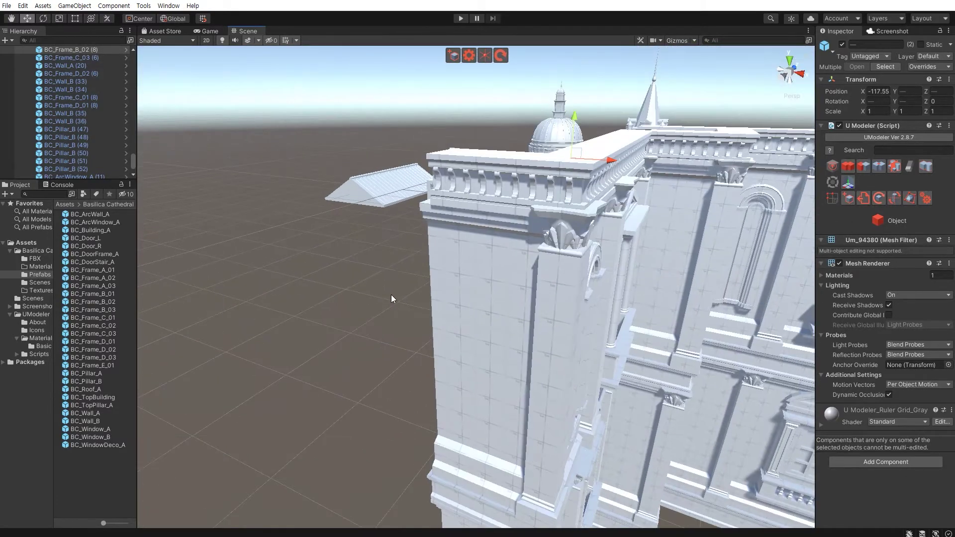
- Nudge the cornice along the wall, then select and deselect the adjacent wall pieces
mouse_move(451, 264)
left_mouse_down("alt")
mouse_move(409, 303)
mouse_move(449, 319)
left_mouse_up("alt")
mouse_move(568, 259)
left_mouse_down()
mouse_move(348, 271)
mouse_move(609, 399)
mouse_move(480, 340)
left_mouse_up()
left_click(458, 311, "shift")
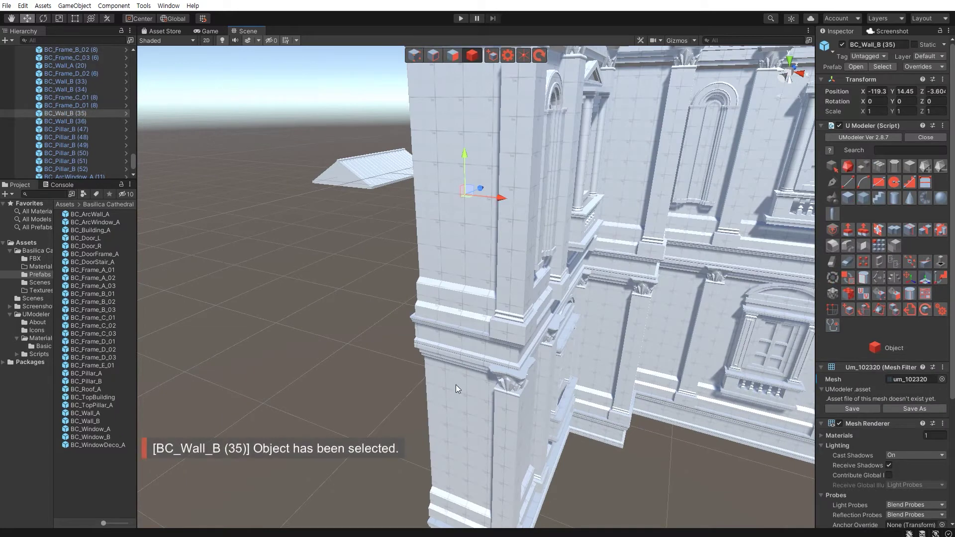
left_click(442, 341, "shift")
left_click_drag(450, 388, 450, 450, "alt")
left_click(451, 409, "shift")
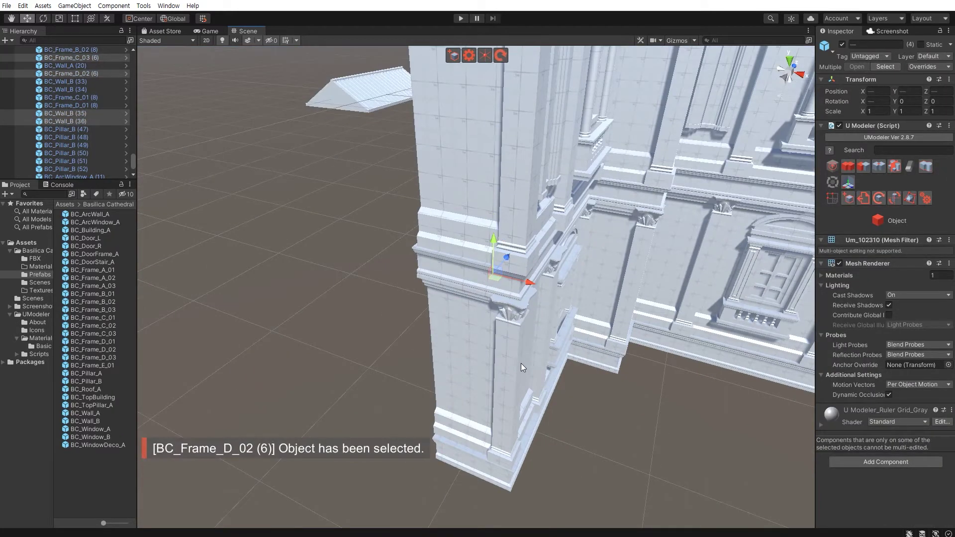
left_click(482, 395)
left_click_drag(483, 396, 450, 256, "alt")
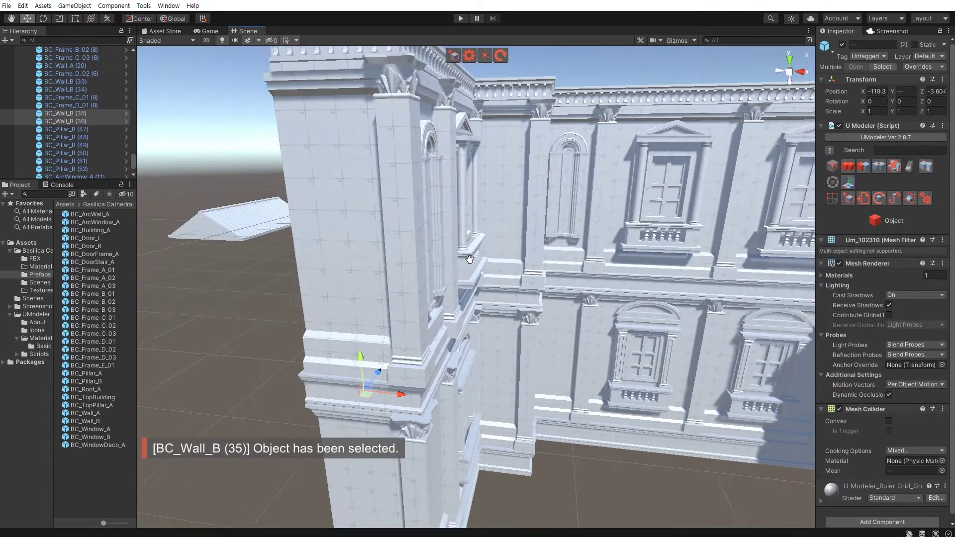
middle_click_drag(450, 257, 516, 305)
left_click(518, 300)
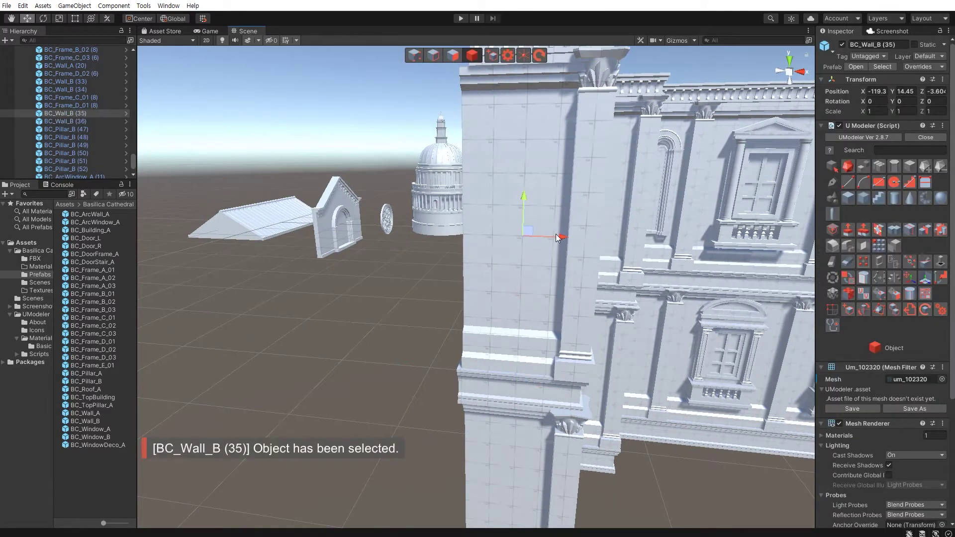
- Orbit around the cathedral to bring the upper-storey facade corner into view
mouse_move(552, 238)
left_mouse_down("alt")
mouse_move(454, 299)
mouse_move(531, 321)
mouse_move(469, 325)
mouse_move(484, 343)
left_mouse_up("alt")
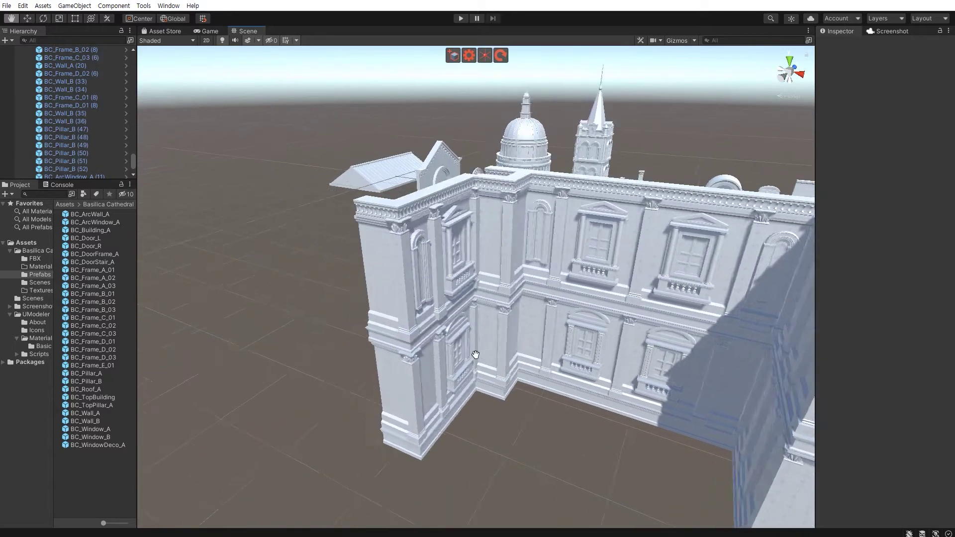
left_click_drag(281, 426, 345, 410, "alt")
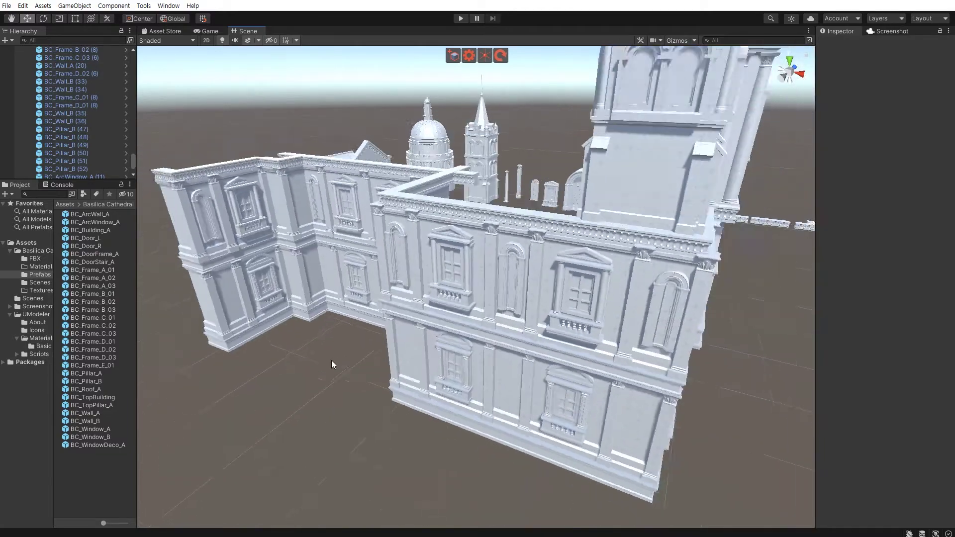
mouse_move(347, 412)
left_mouse_down("alt")
mouse_move(270, 351)
mouse_move(493, 382)
left_mouse_up("alt")
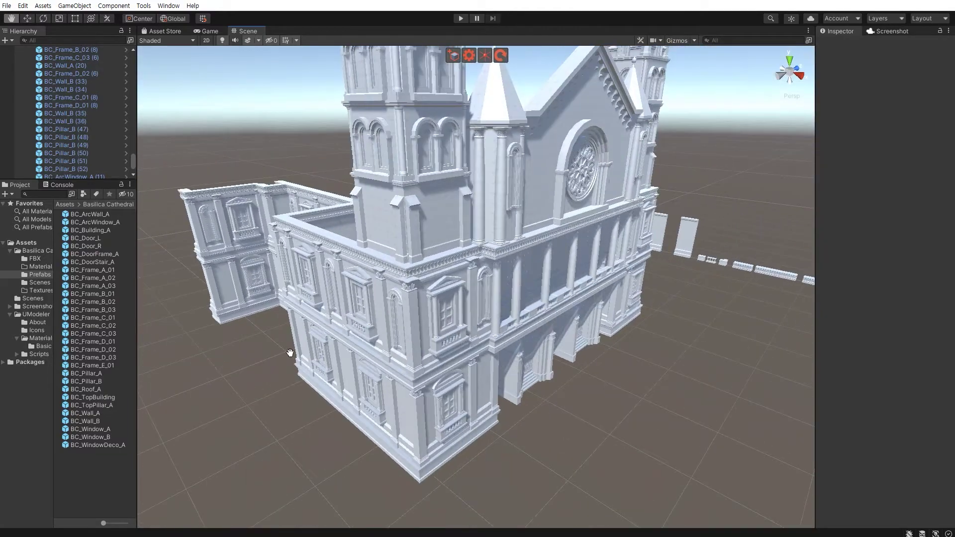
scroll(475, 380, "up", 10)
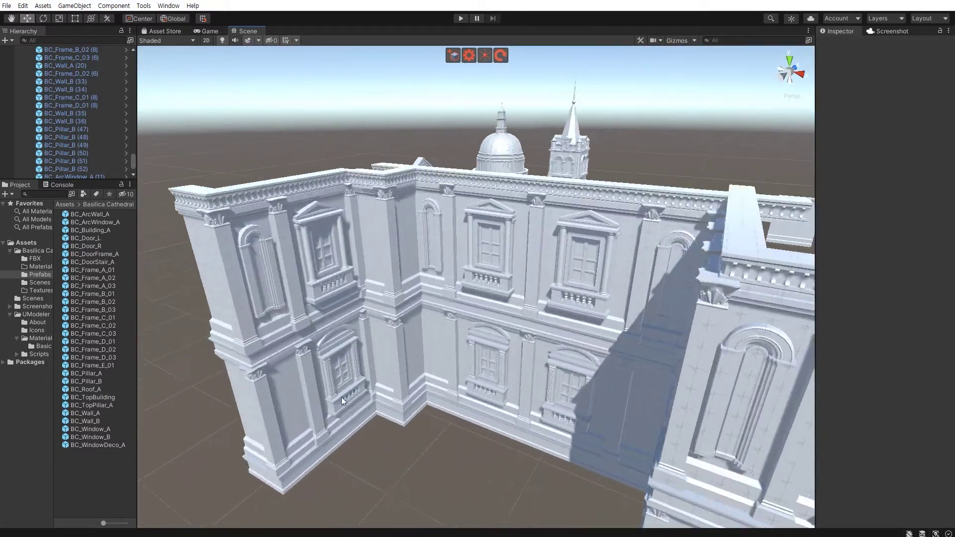
middle_click_drag(466, 384, 360, 374)
right_click_drag(386, 376, 422, 390)
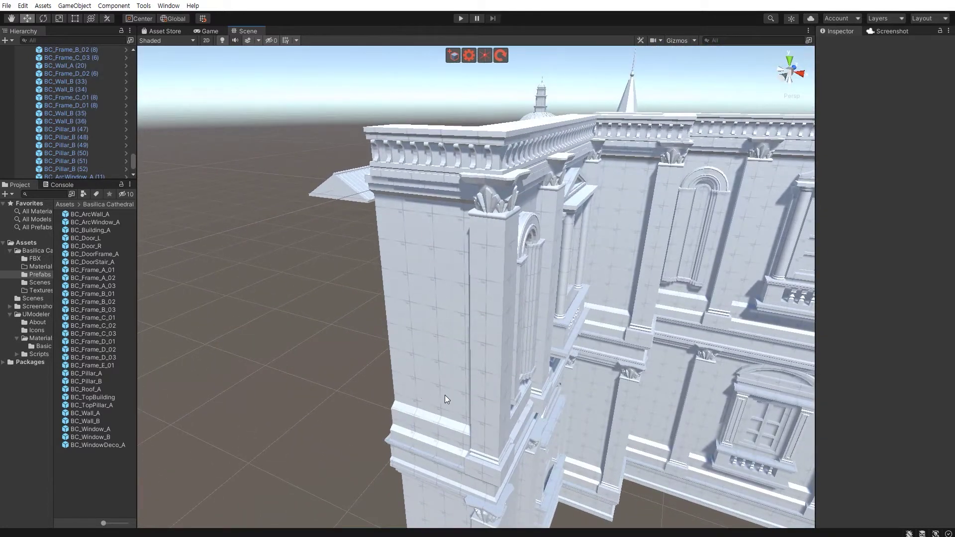
- Duplicate corner pillar BC_Pillar_B (49) and slide the copy left to X -120.3
left_click(495, 391)
right_click_drag(494, 391, 491, 391)
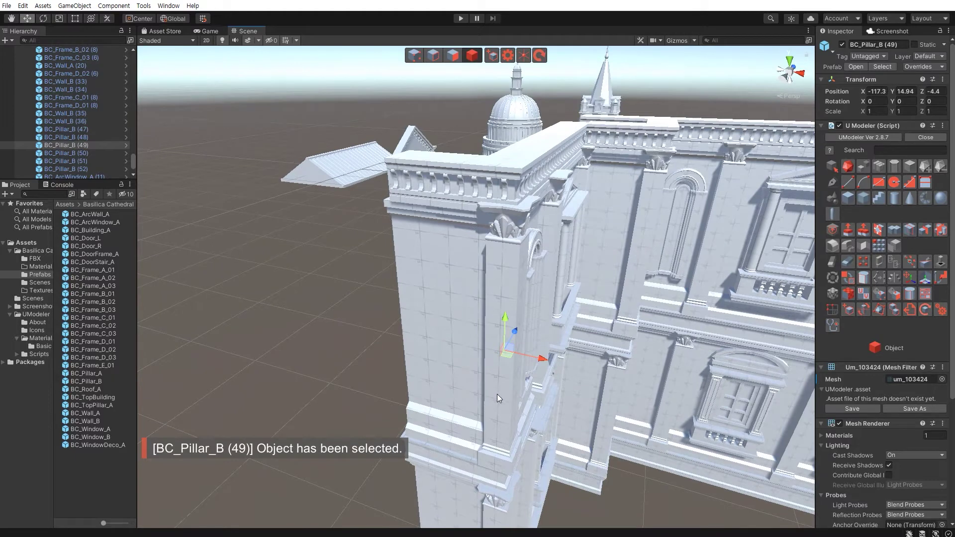
key("ctrl+d")
left_click_drag(528, 357, 453, 349)
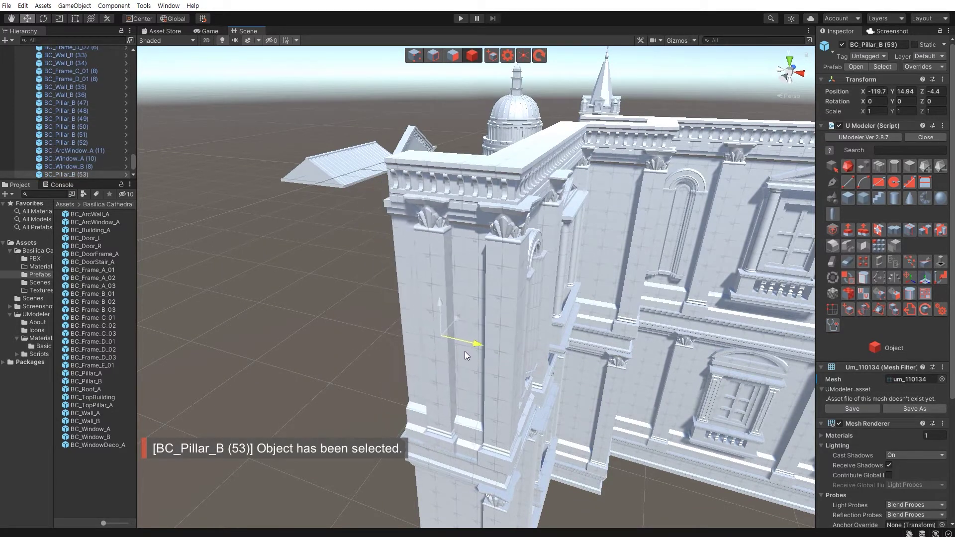
right_click_drag(453, 349, 431, 351)
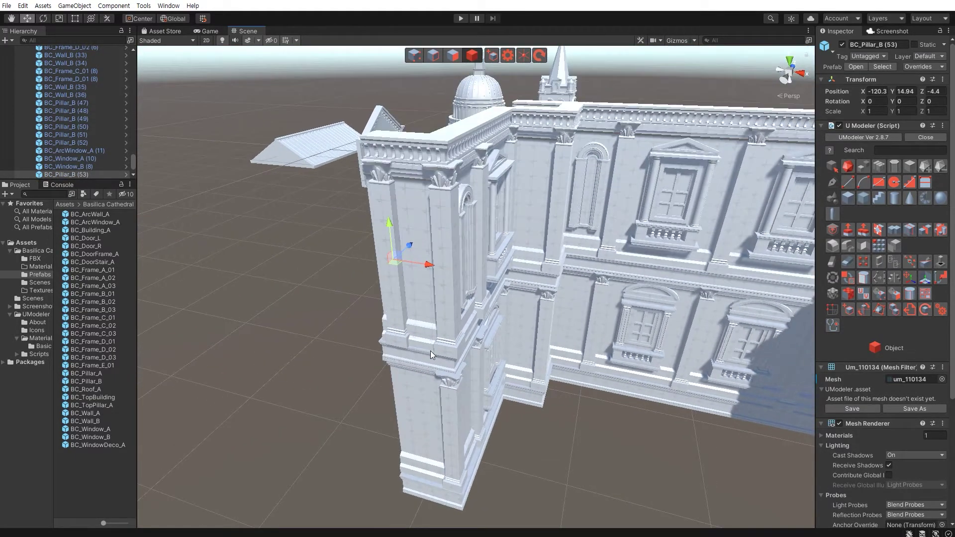
left_click(658, 208)
- Move the spare BC_Wall_A panel flush against the building's left corner
left_click_drag(699, 205, 302, 261)
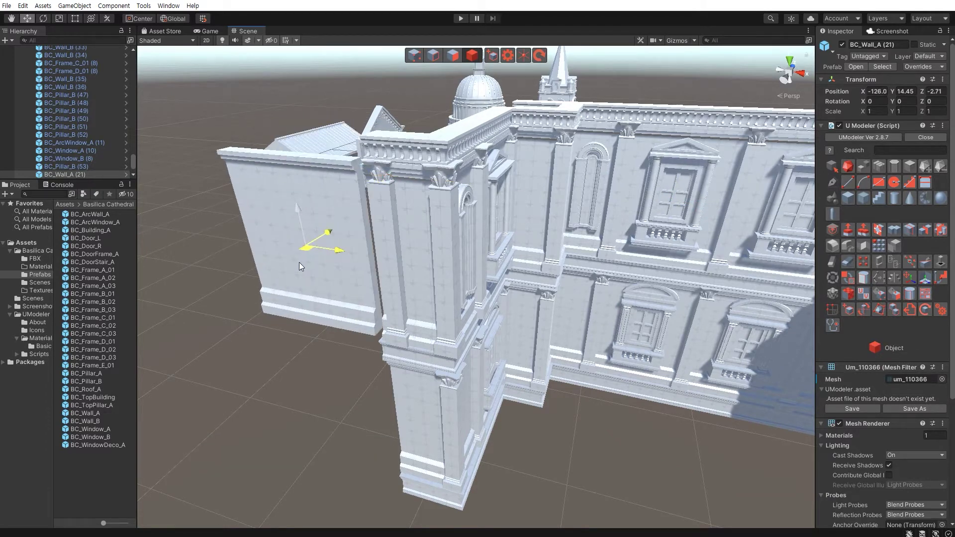
scroll(439, 310, "up", 5)
scroll(455, 331, "up", 4)
left_click_drag(461, 385, 471, 384)
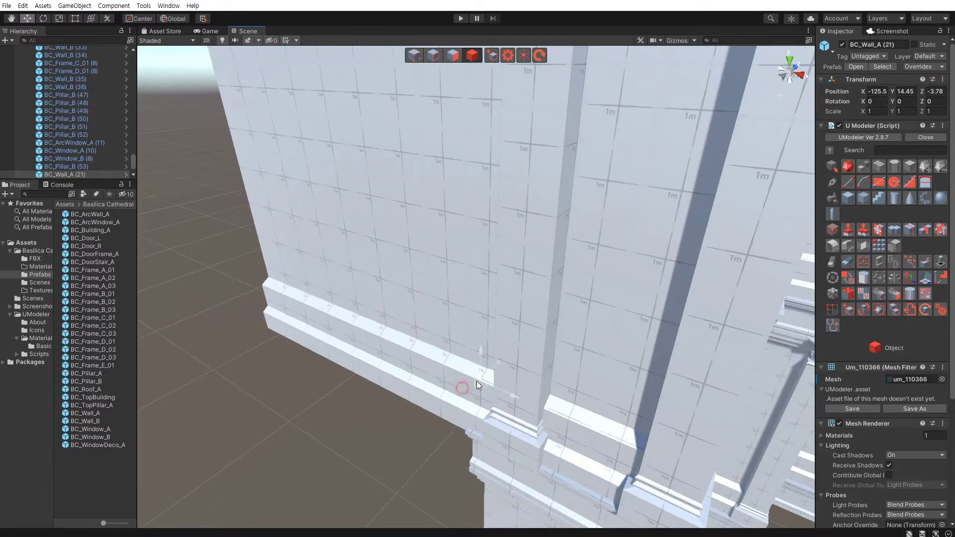
scroll(451, 448, "down", 6)
scroll(333, 409, "down", 3)
left_click(366, 259)
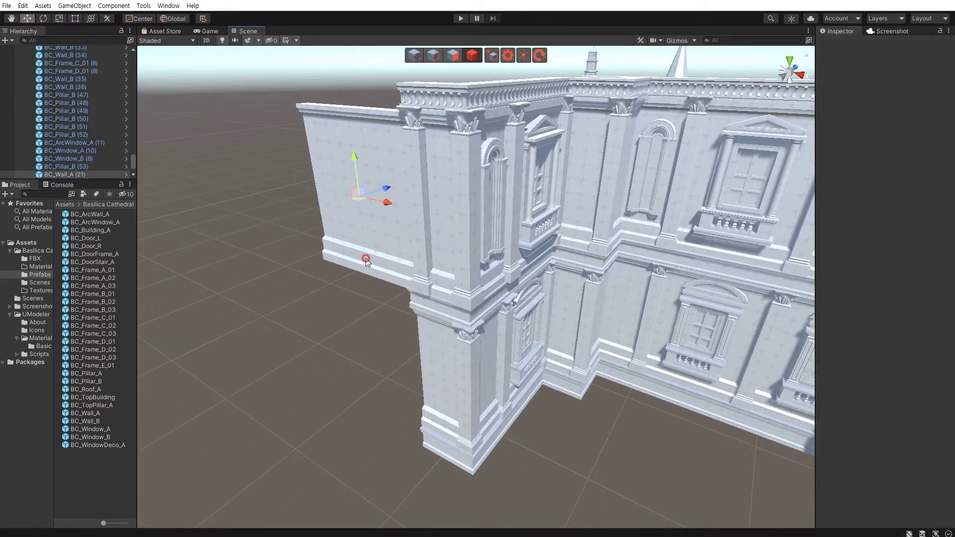
- Lower the wall copy down to the ground storey
scroll(423, 402, "up", 5)
mouse_move(423, 403)
middle_mouse_down()
mouse_move(390, 327)
mouse_move(398, 341)
middle_mouse_up()
mouse_move(430, 326)
left_mouse_down()
mouse_move(429, 362)
mouse_move(409, 331)
left_mouse_up()
scroll(360, 359, "down", 5)
scroll(421, 370, "up", 3)
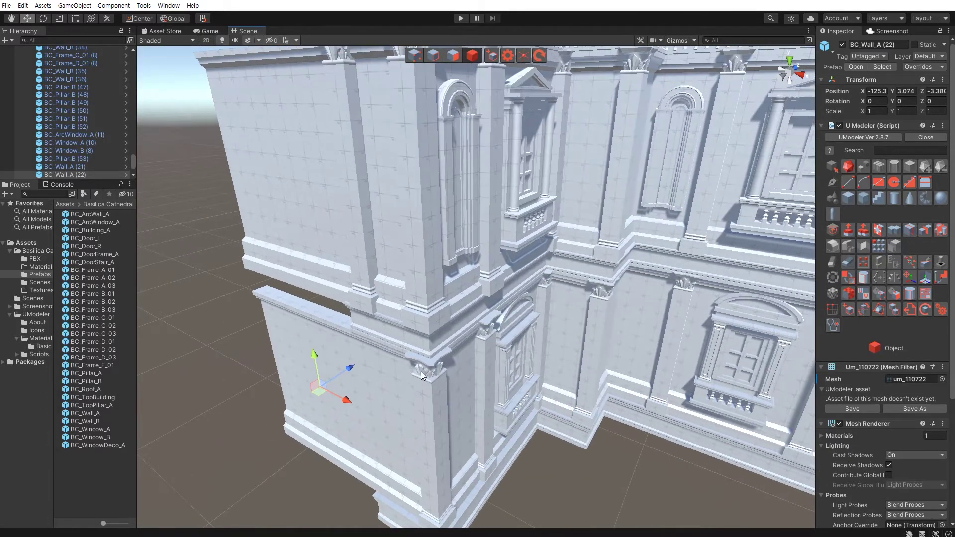
- Duplicate the between-storey cornice frame onto the side wall, Rotation Y 0, flush against it
left_click(518, 283)
key("ctrl+d")
left_click_drag(517, 283, 312, 320)
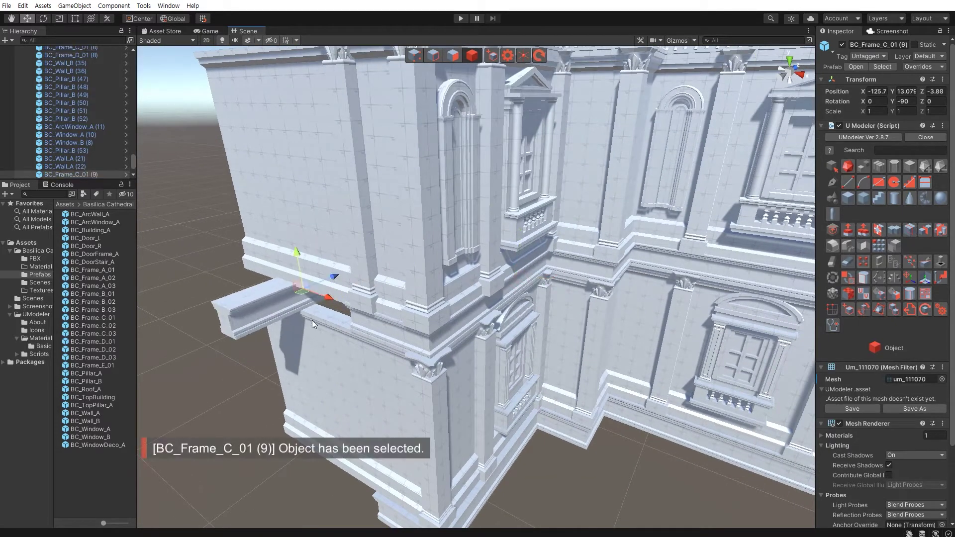
key("f")
key("e")
left_click_drag(430, 304, 299, 314)
key("ctrl+z")
left_click_drag(416, 308, 282, 314)
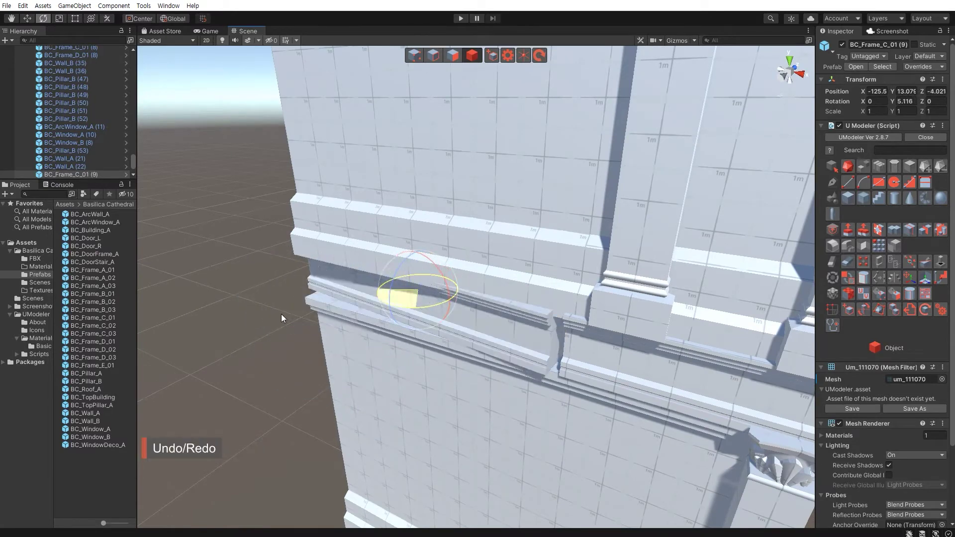
left_click(905, 101)
type("0")
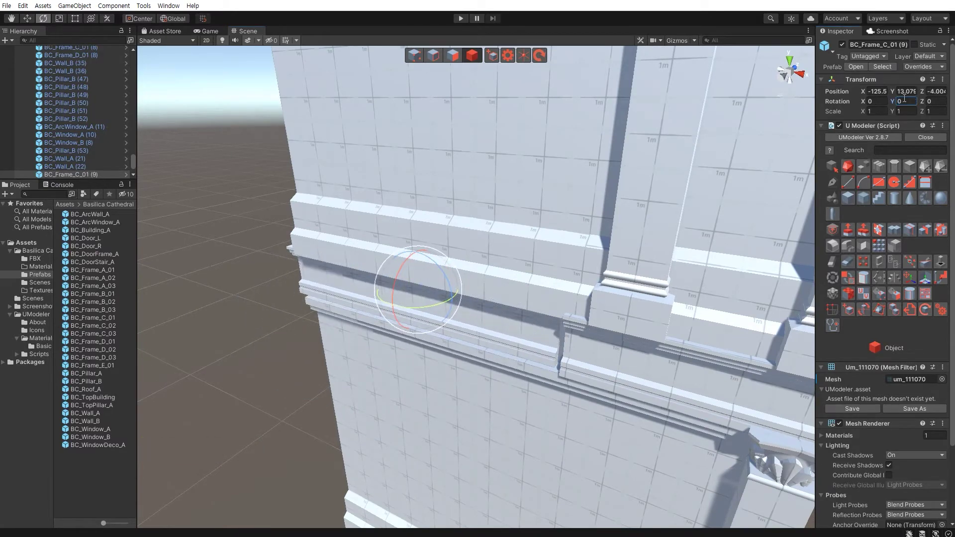
type("w")
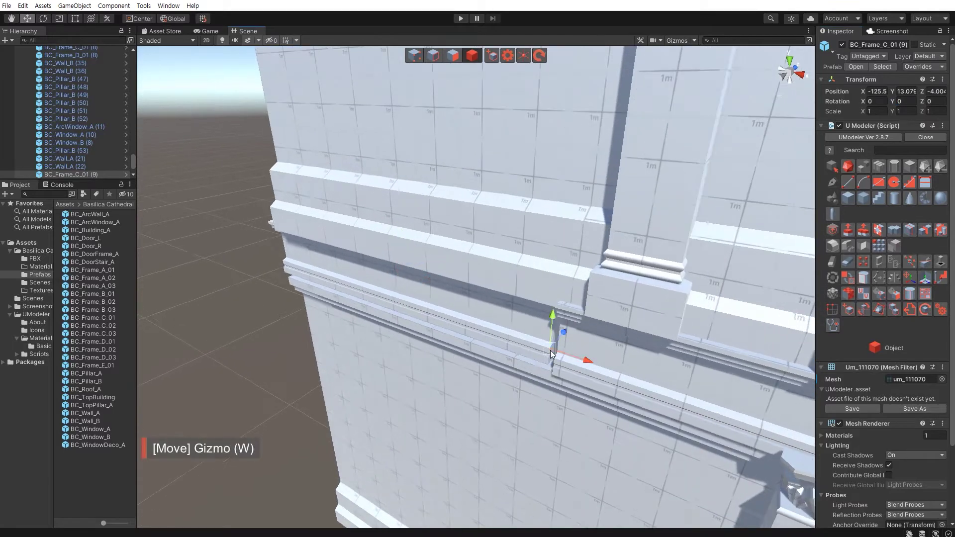
left_click_drag(551, 350, 552, 355)
- Select the ground base frame and move a copy over to the side wall
scroll(524, 360, "down", 3)
scroll(473, 371, "down", 3)
scroll(507, 388, "down", 3)
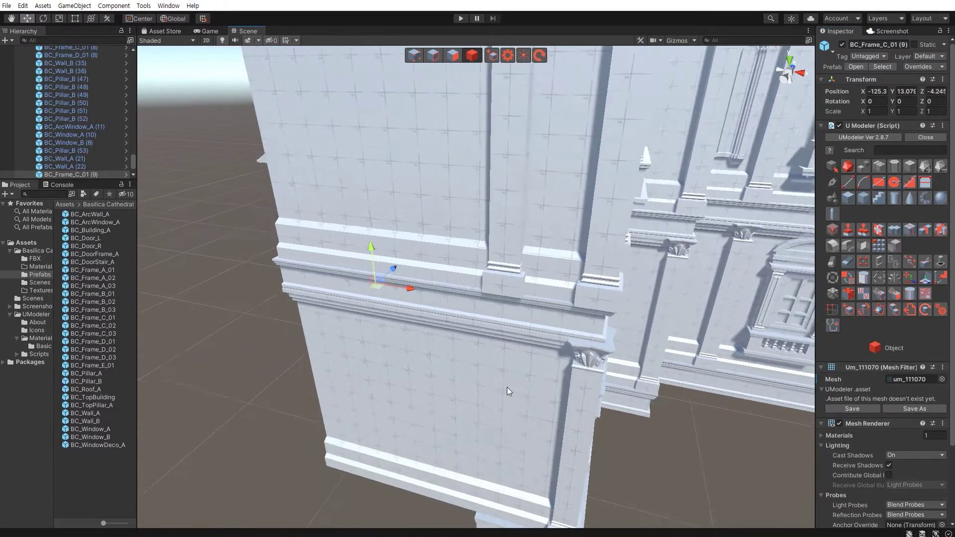
scroll(552, 424, "down", 2)
scroll(552, 425, "down", 3)
left_click(548, 446)
left_click(550, 402)
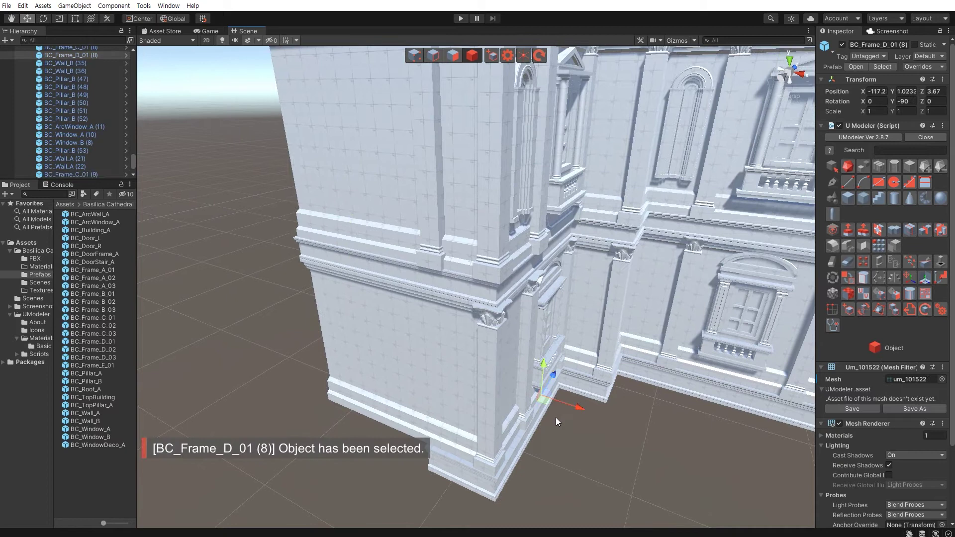
left_click_drag(544, 404, 379, 403)
- Set the base frame copy's Rotation Y to 0 and slide it into place along the wall
key("f")
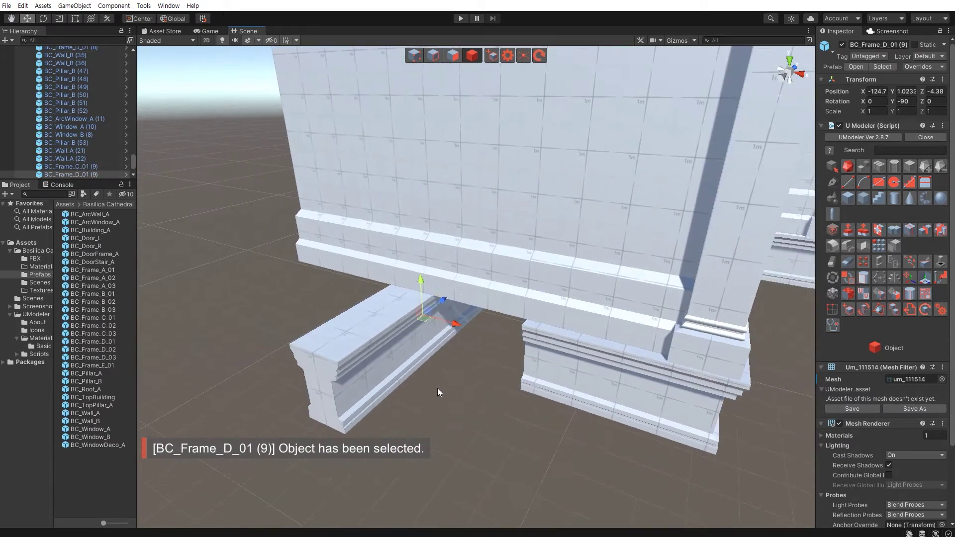
key("e")
mouse_move(420, 336)
left_mouse_down()
mouse_move(284, 352)
mouse_move(405, 325)
left_mouse_up()
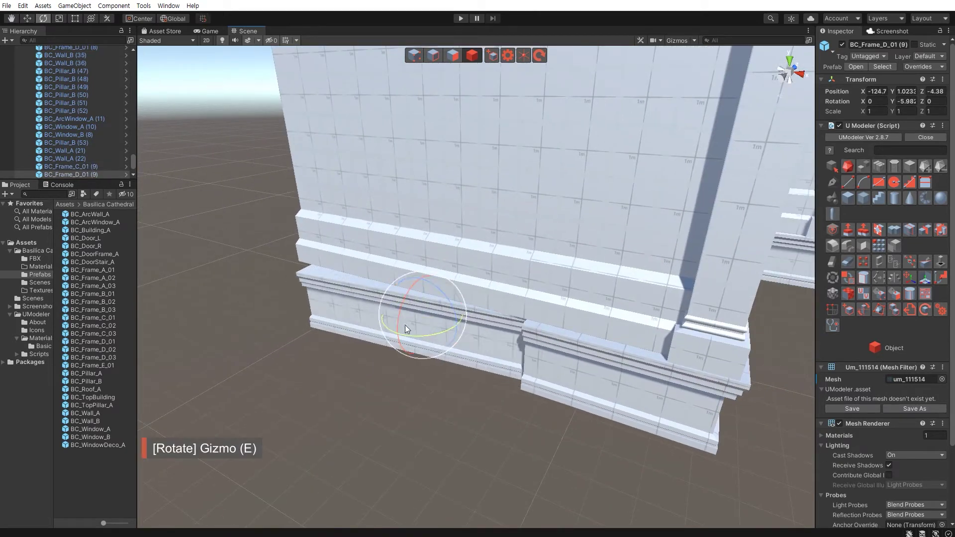
left_click(904, 100)
type("0")
key("Return")
key("w")
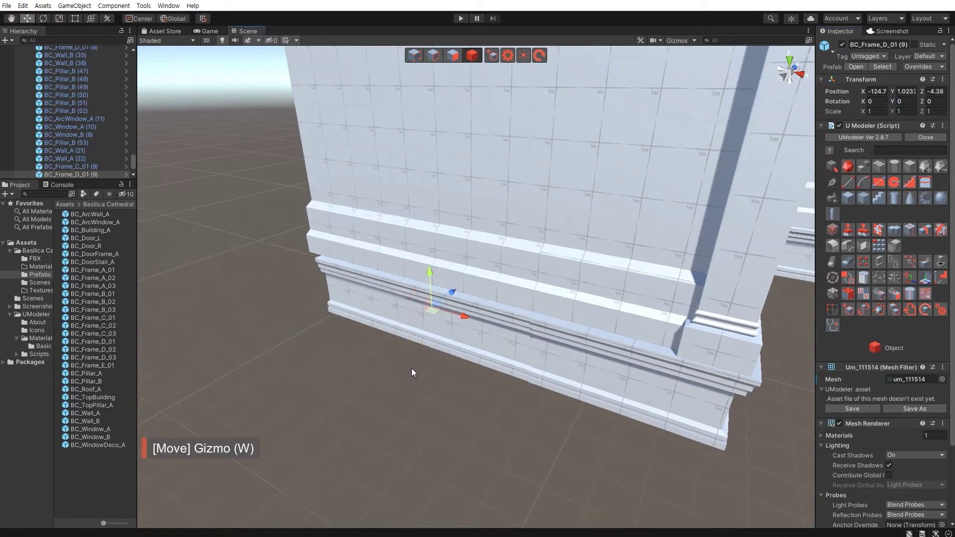
left_click_drag(429, 319, 521, 369)
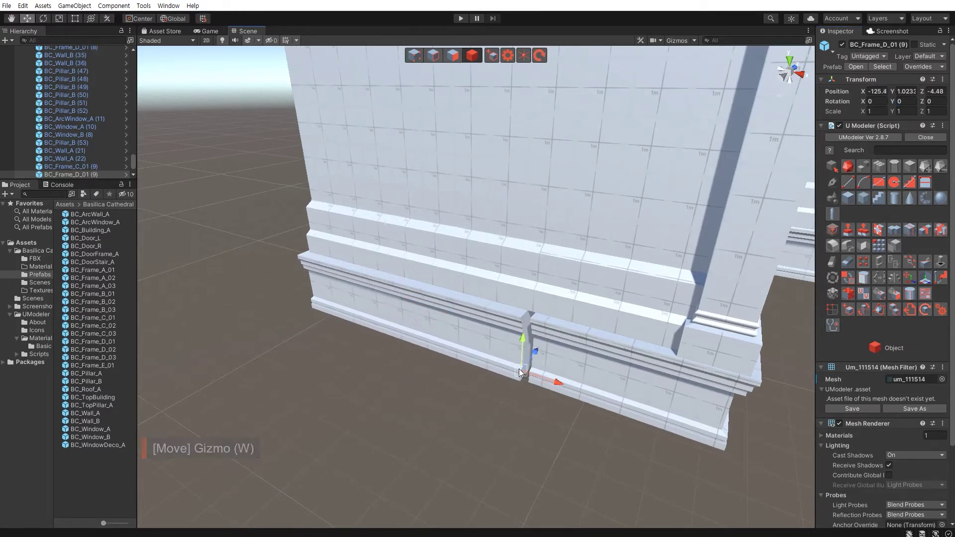
- Nudge the upper pillar copy further left, undoing accidental side-wall moves
left_click(450, 413)
mouse_move(450, 413)
left_mouse_down("alt")
mouse_move(416, 377)
mouse_move(513, 379)
left_mouse_up("alt")
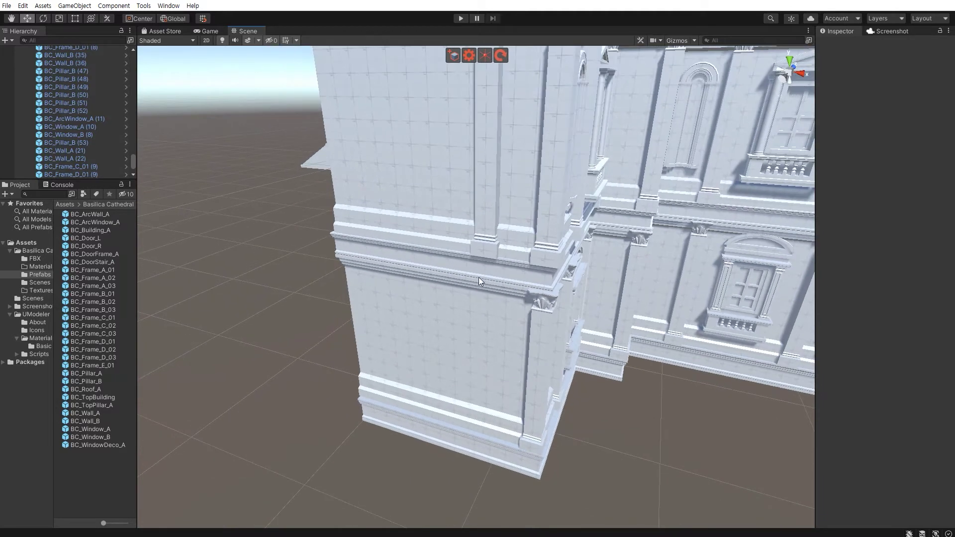
left_click(421, 344)
left_click_drag(416, 366, 424, 330)
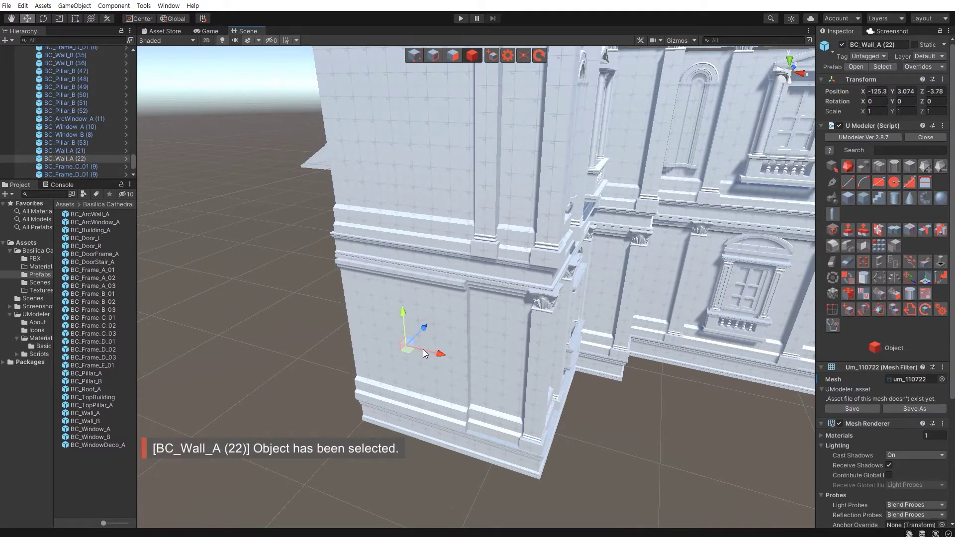
key("ctrl+z")
middle_click_drag(386, 346, 418, 386)
left_click(553, 206)
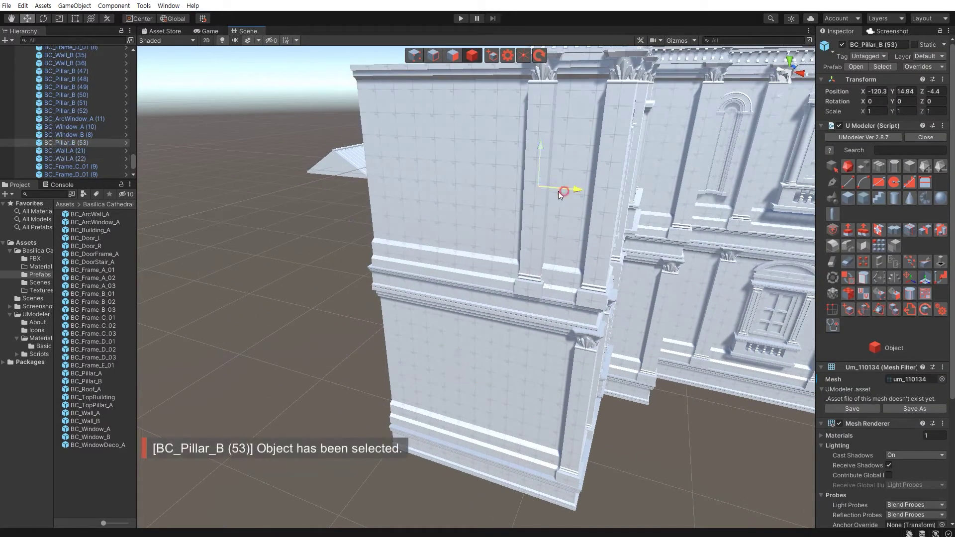
left_click_drag(558, 192, 546, 194)
left_click(421, 352)
left_click_drag(423, 353, 451, 381)
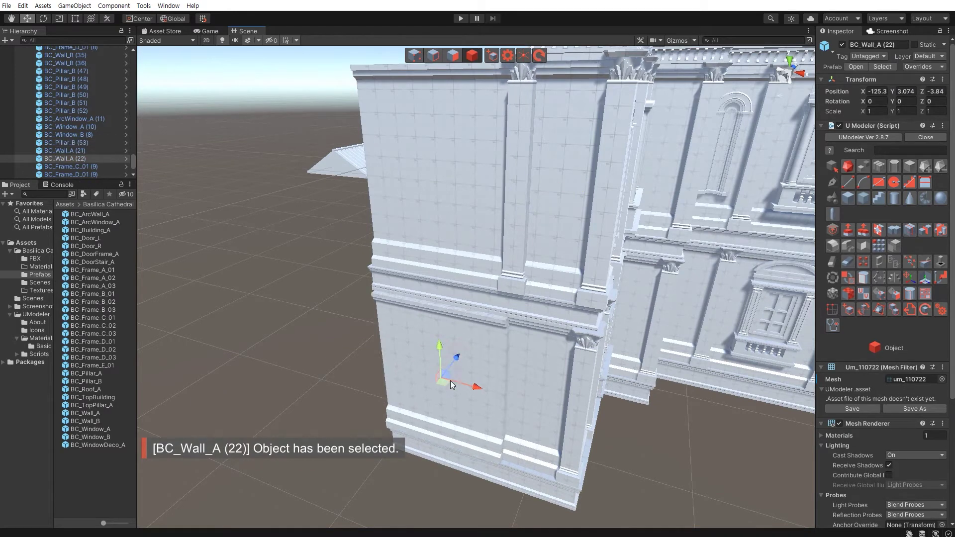
key("ctrl+z")
left_click(478, 482)
- Duplicate the upper corner pillar as BC_Pillar_B (54) on the lower storey corner
left_click(583, 422)
key("ctrl+d")
left_click_drag(611, 419, 538, 404)
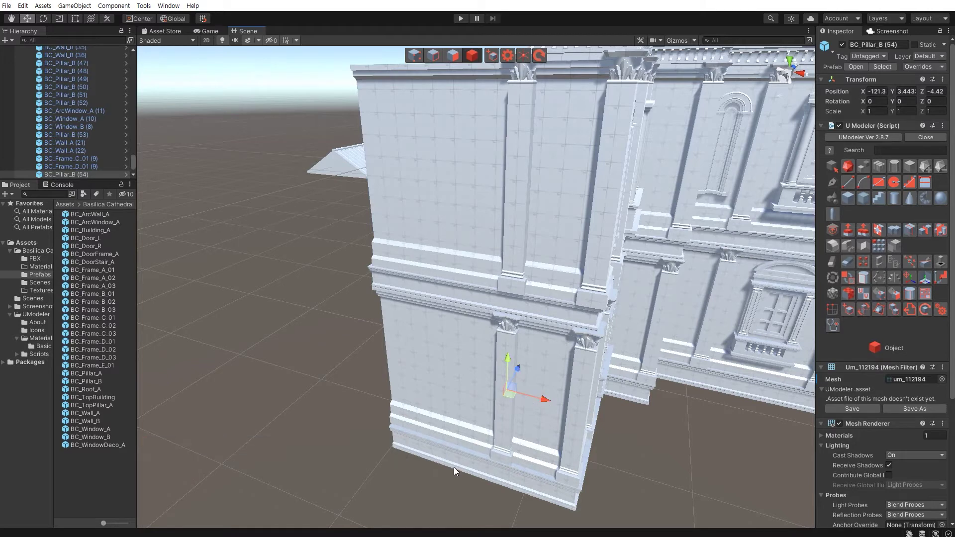
left_click(361, 386)
mouse_move(360, 385)
middle_mouse_down()
mouse_move(408, 408)
mouse_move(397, 403)
middle_mouse_up()
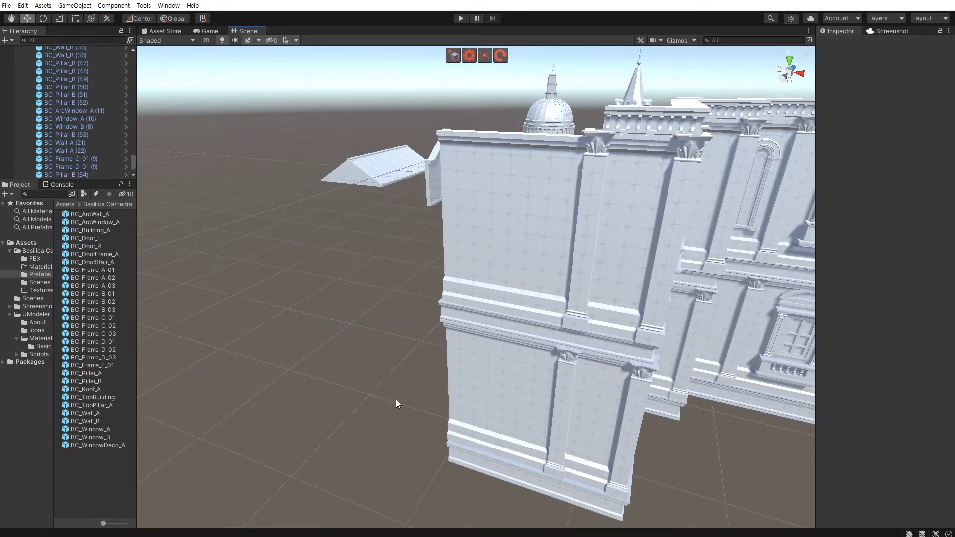
mouse_move(396, 403)
left_mouse_down("alt")
mouse_move(471, 394)
mouse_move(444, 396)
left_mouse_up("alt")
- Duplicate the arched window onto the side wall with Rotation Y 0 and slide it into place
left_click(513, 316)
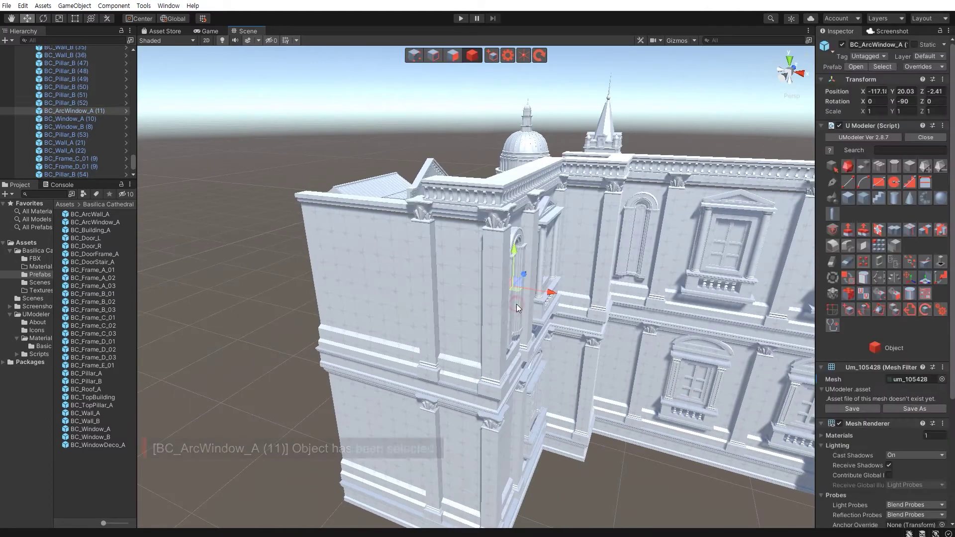
key("ctrl+d")
left_click_drag(521, 291, 337, 331)
key("e")
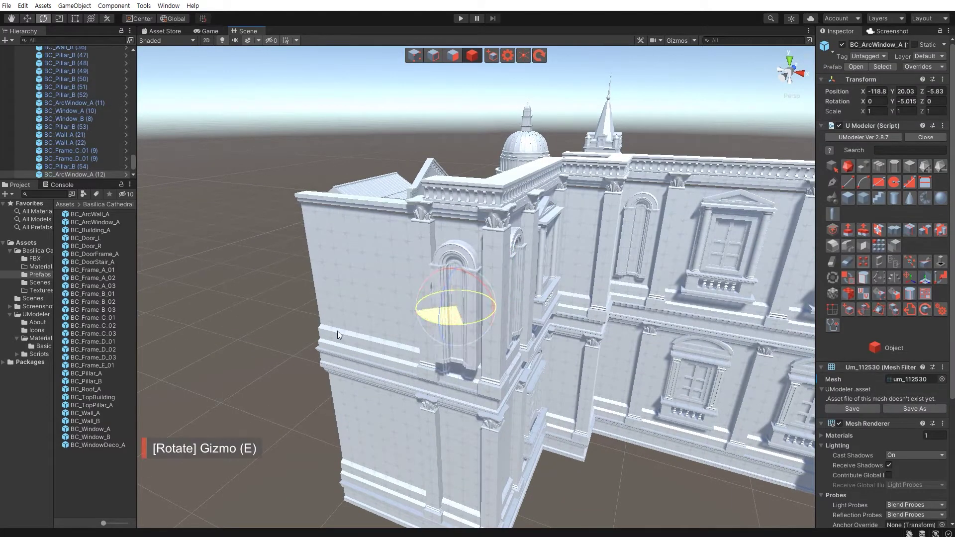
left_click(907, 101)
type("0")
key("Return")
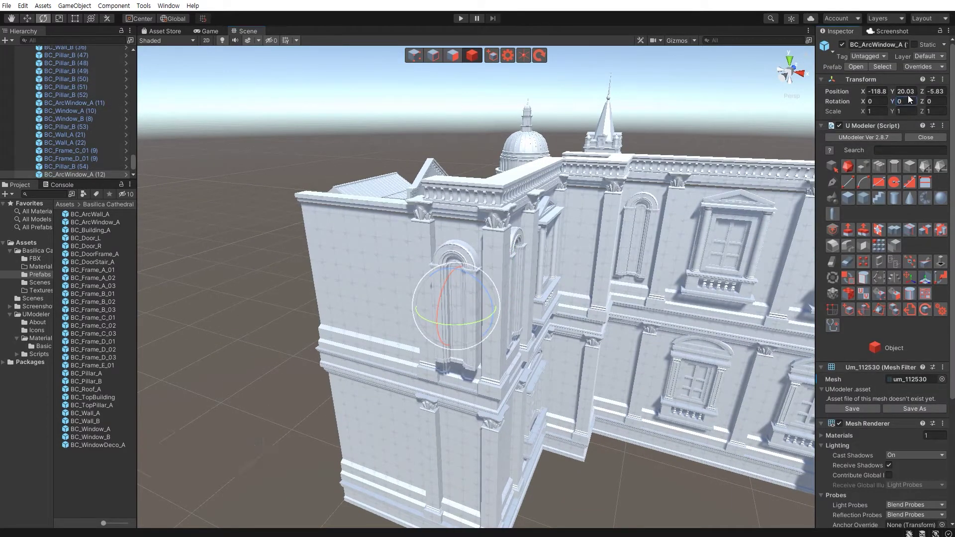
key("w")
key("f")
left_click_drag(527, 280, 507, 380, "alt")
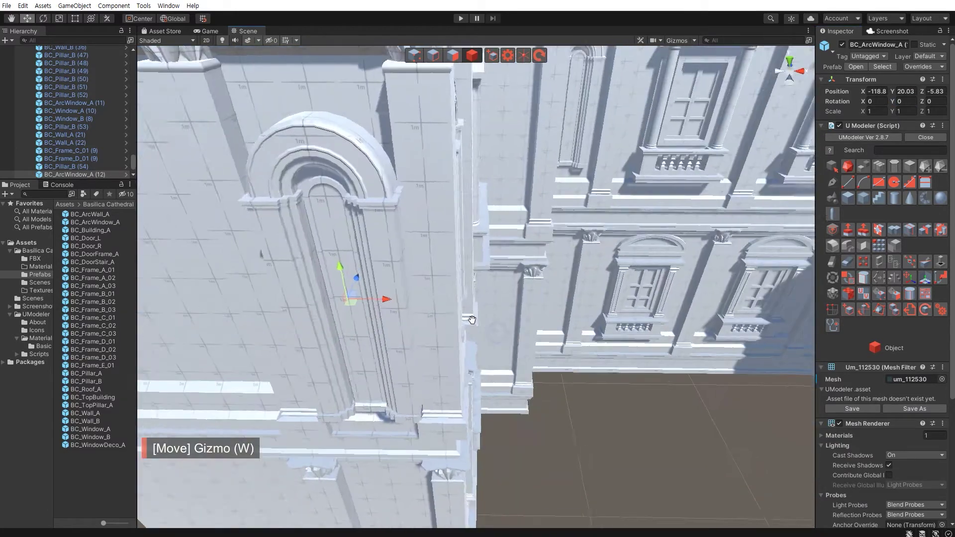
mouse_move(456, 355)
left_mouse_down()
mouse_move(453, 344)
mouse_move(494, 355)
mouse_move(496, 325)
mouse_move(544, 323)
left_mouse_up()
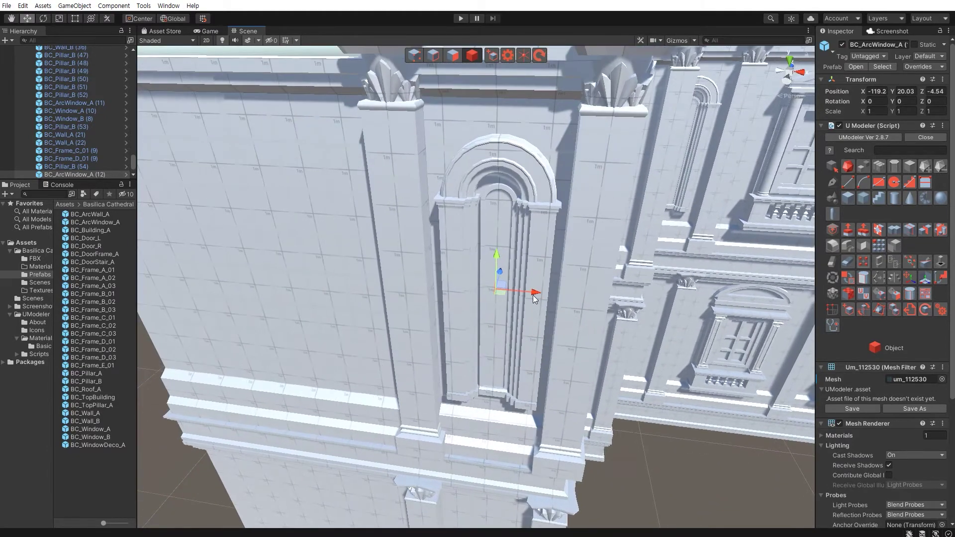
left_click(537, 297)
- Adjust a pedimented window's depth and sideways position against the side wall
mouse_move(537, 297)
left_mouse_down("alt")
mouse_move(517, 320)
mouse_move(518, 254)
left_mouse_up("alt")
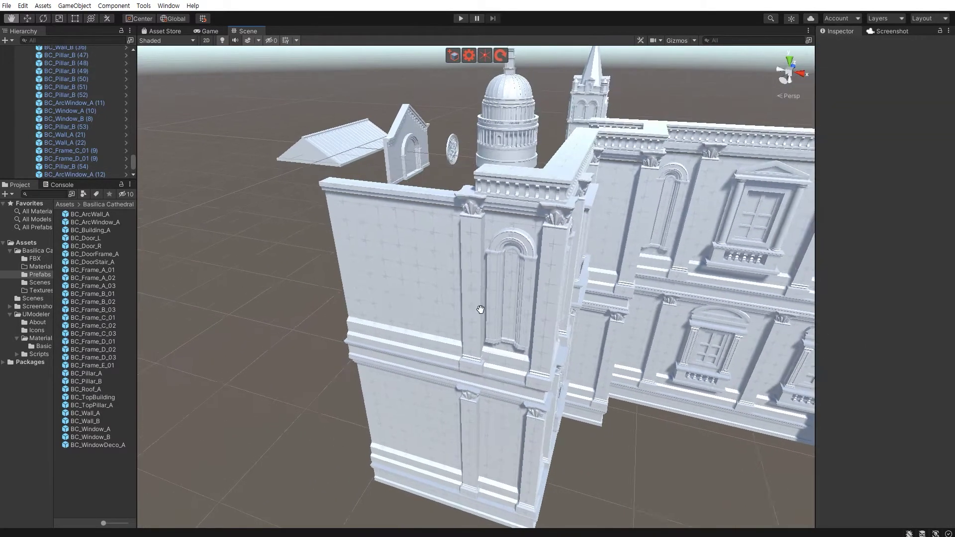
left_click(702, 236)
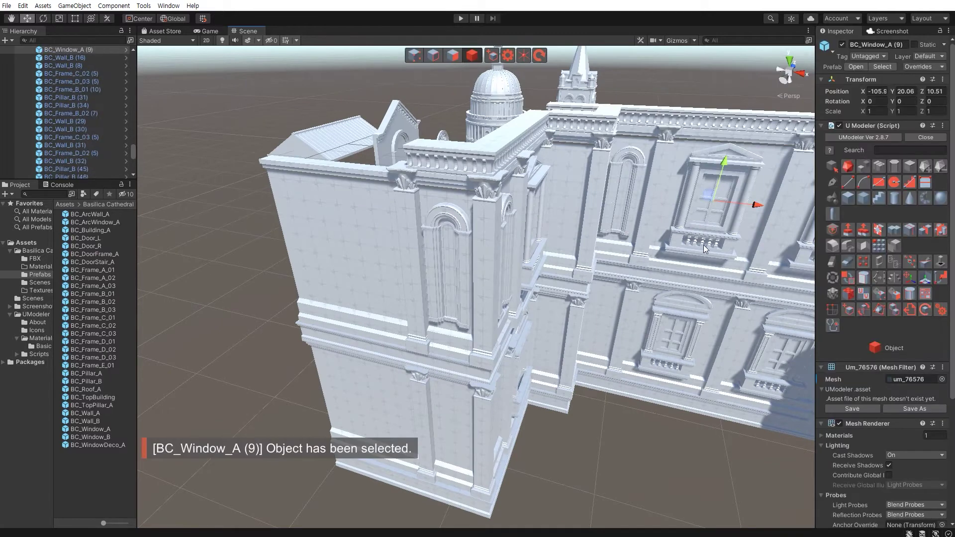
mouse_move(703, 221)
left_mouse_down("alt")
mouse_move(673, 219)
mouse_move(696, 193)
mouse_move(340, 248)
left_mouse_up("alt")
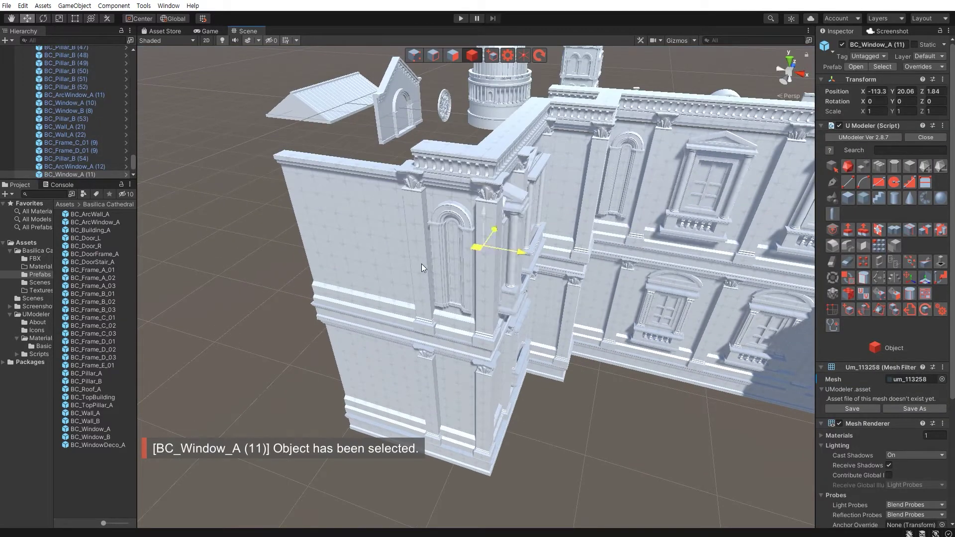
key("f")
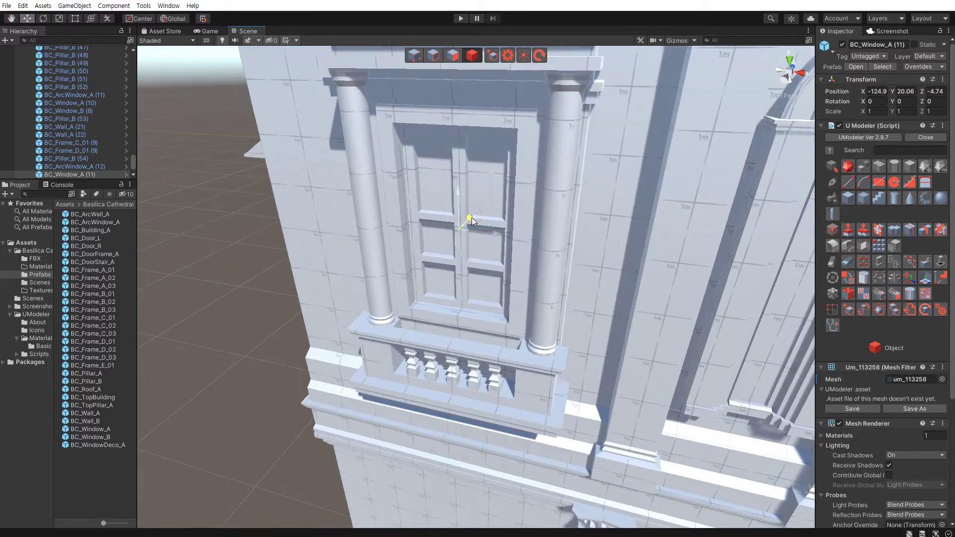
left_click_drag(472, 217, 477, 213, "ctrl+shift")
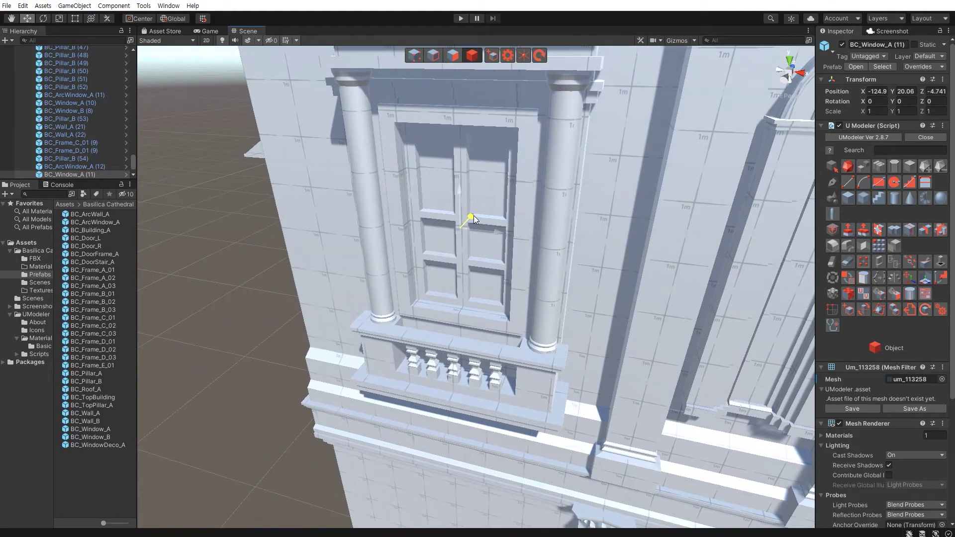
scroll(426, 279, "down", 5)
scroll(435, 289, "down", 2)
mouse_move(490, 249)
left_mouse_down()
mouse_move(529, 286)
mouse_move(615, 302)
left_mouse_up()
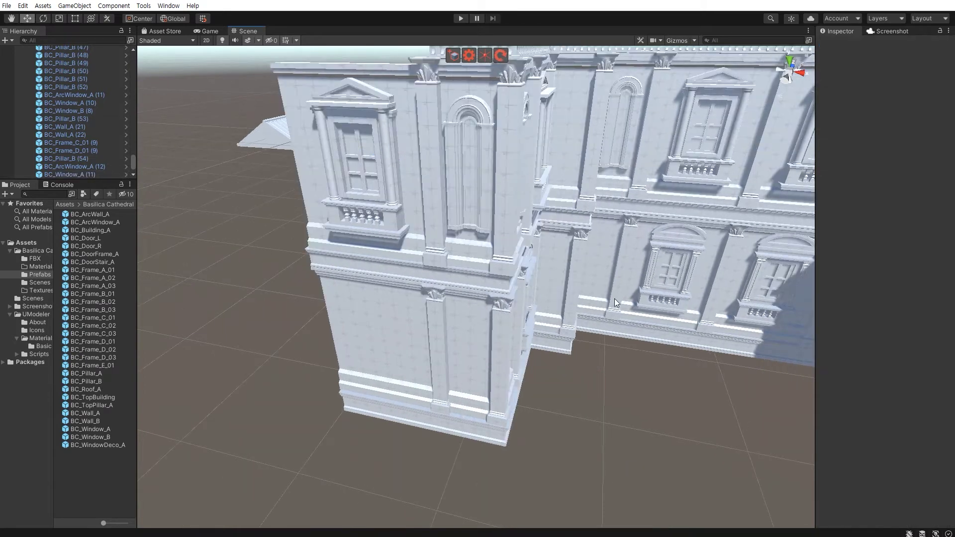
- Push the lower side-wall window flush with the wall
left_click(644, 298)
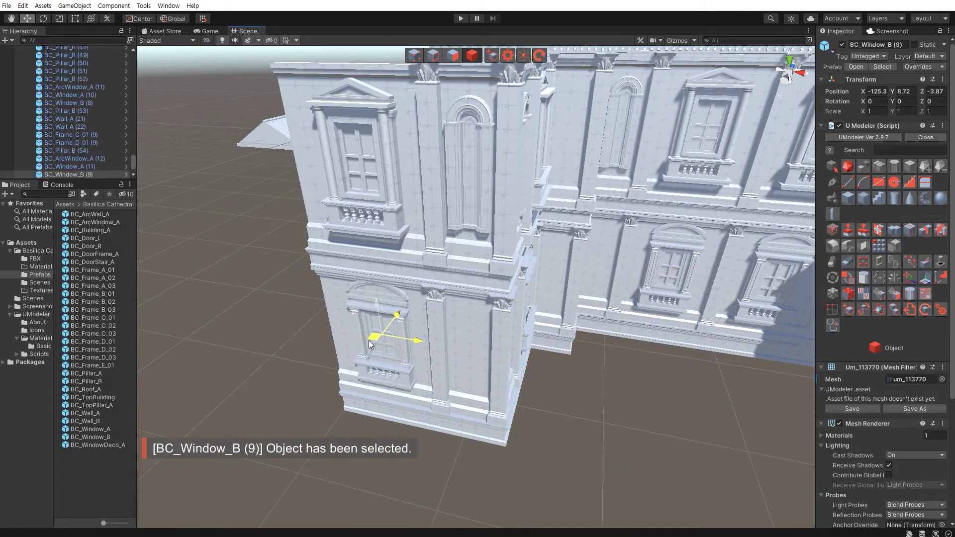
key("f")
left_click_drag(426, 344, 475, 271, "alt")
scroll(422, 310, "down", 5)
mouse_move(423, 285)
middle_mouse_down()
mouse_move(434, 337)
mouse_move(618, 454)
middle_mouse_up()
key("f")
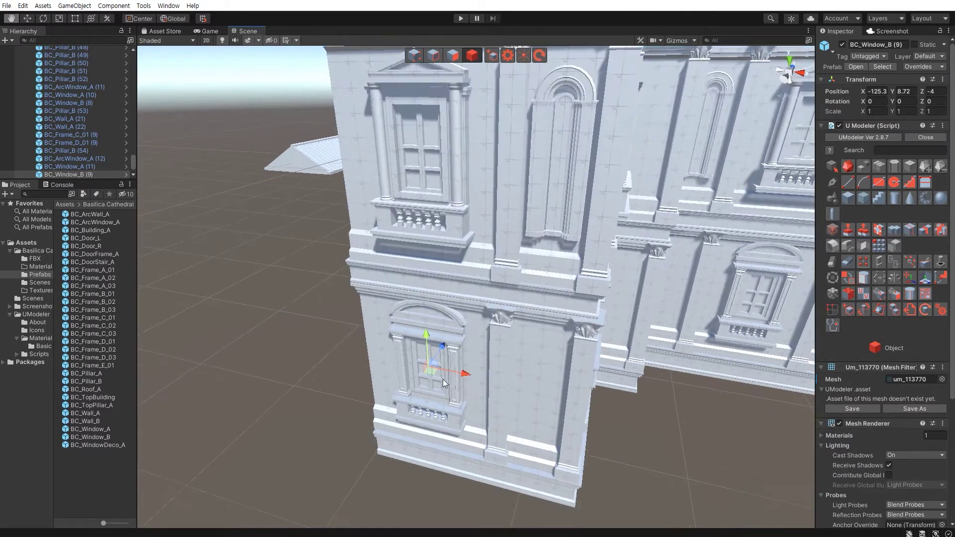
scroll(459, 342, "up", 5)
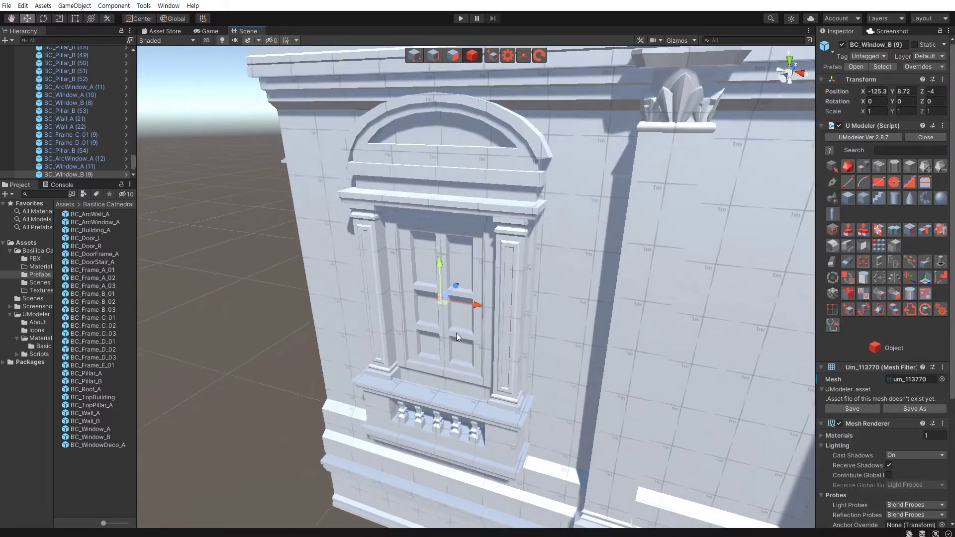
left_click_drag(447, 291, 454, 288)
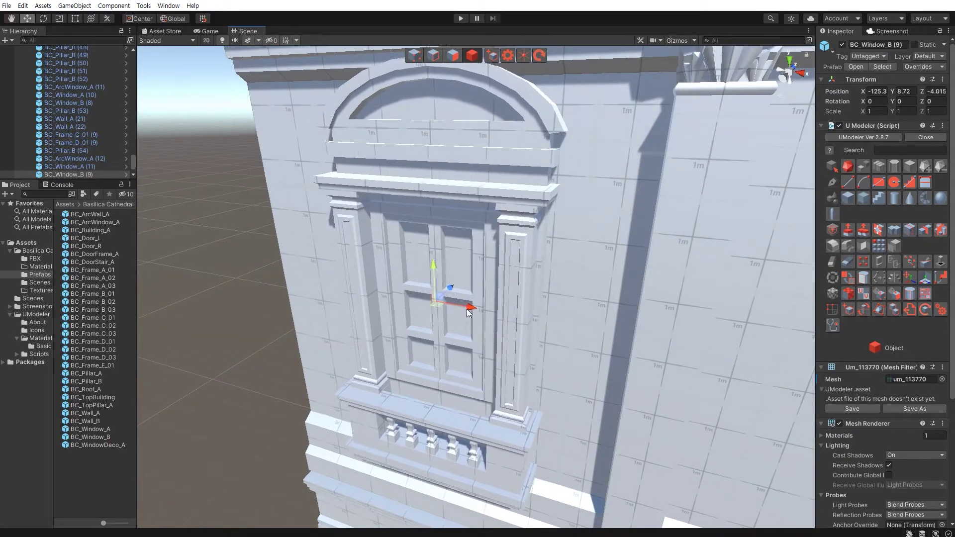
scroll(447, 246, "down", 6)
- Nudge the upper pedimented window's Z depth slightly to sit on the wall
middle_click_drag(425, 233, 398, 253)
left_click(418, 286)
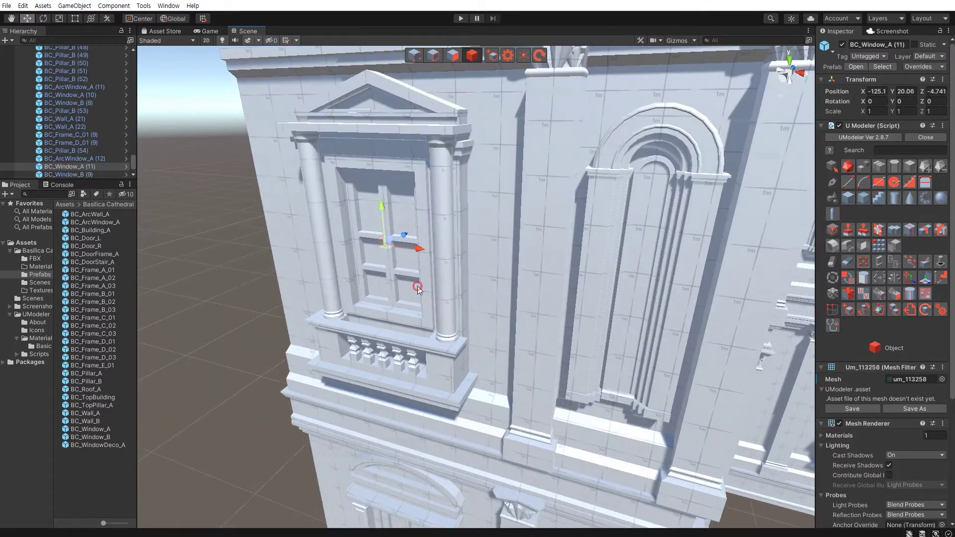
scroll(418, 286, "up", 3)
left_click_drag(413, 256, 418, 252)
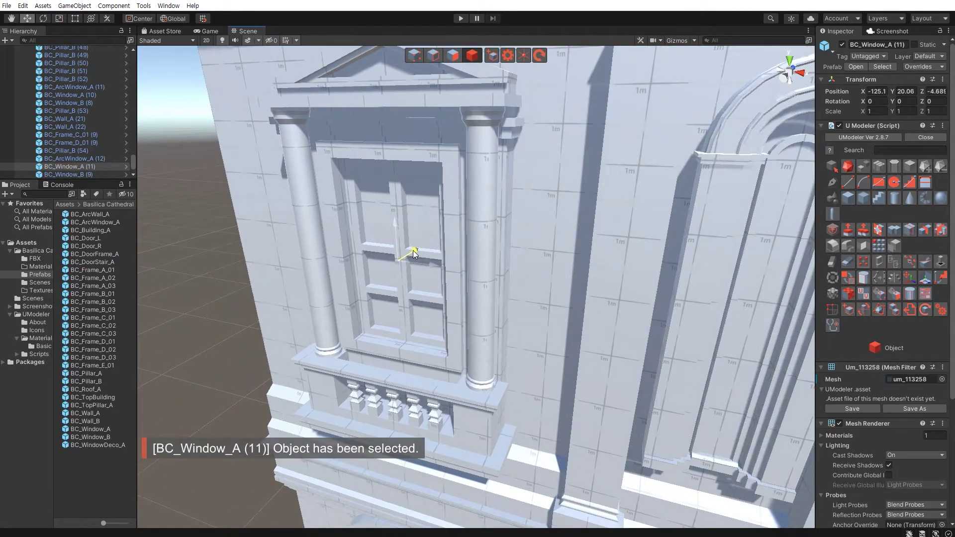
scroll(462, 296, "down", 5)
- Duplicate the upper and lower side wall panels, creating BC_Wall_A (23) and (24)
middle_click_drag(486, 334, 464, 265)
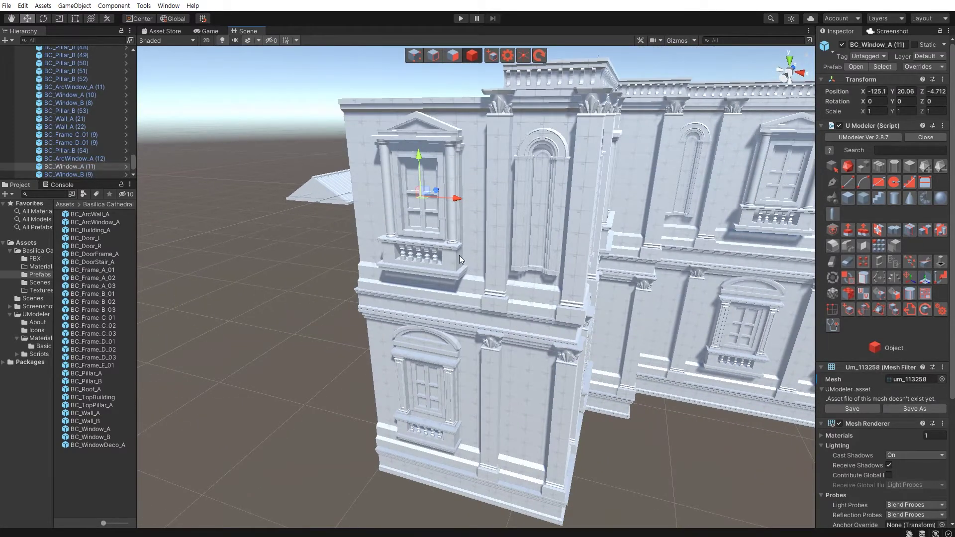
left_click_drag(457, 284, 515, 287, "alt")
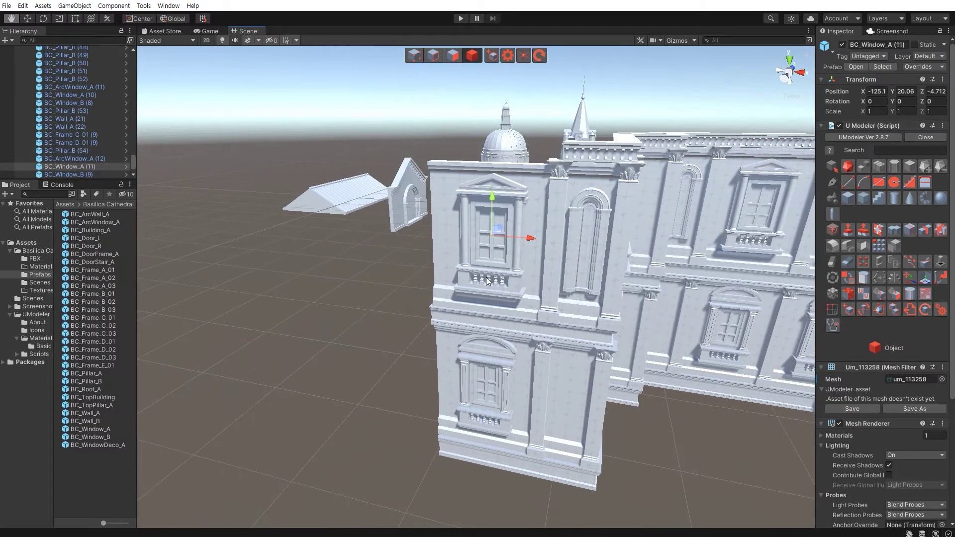
scroll(539, 301, "up", 2)
left_click(476, 292)
left_click(548, 295)
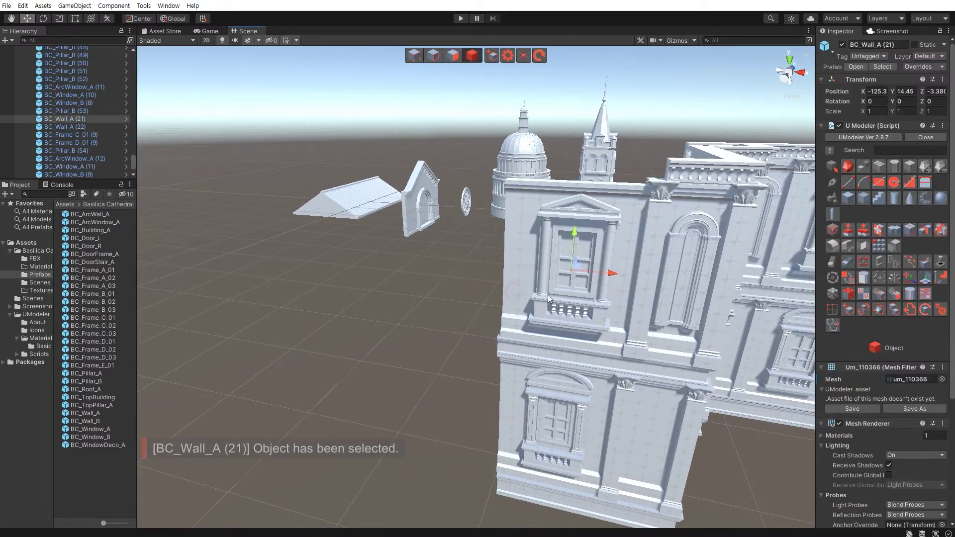
left_click(506, 377, "shift")
key("ctrl+d")
- Slide the copied wall panels left to extend the facade, then deselect them
left_click_drag(596, 361, 475, 348)
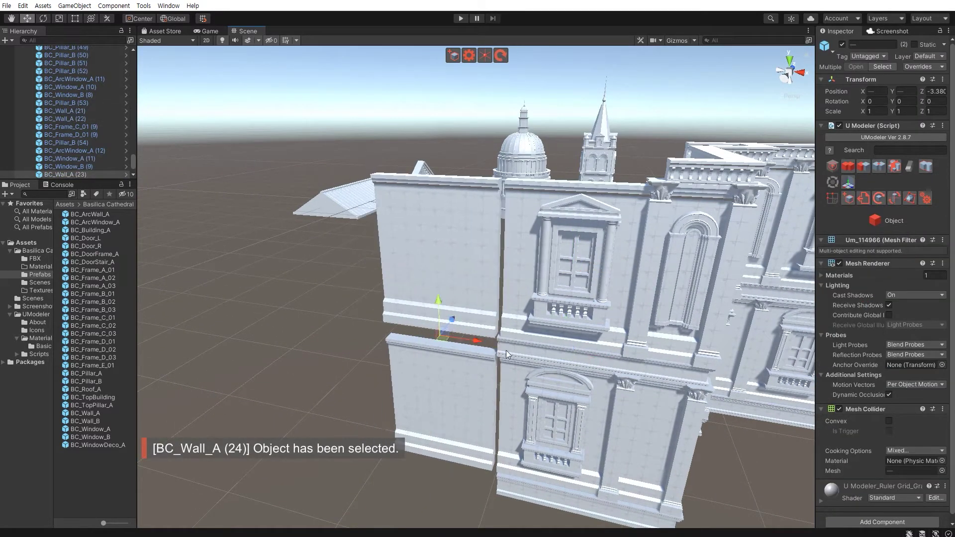
middle_click_drag(475, 347, 540, 357)
scroll(463, 320, "up", 3)
scroll(420, 298, "up", 3)
scroll(456, 286, "up", 2)
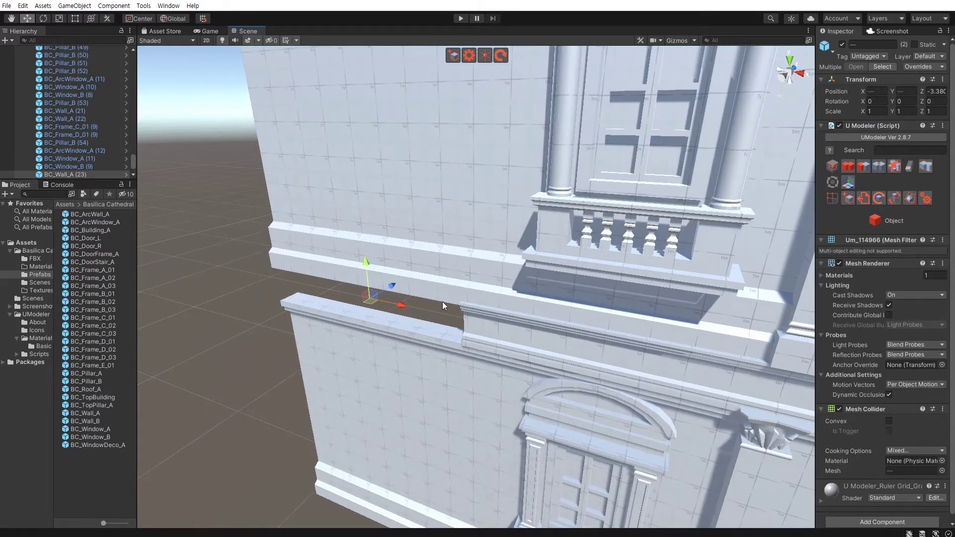
scroll(442, 302, "down", 5)
scroll(432, 300, "down", 3)
left_click(319, 294)
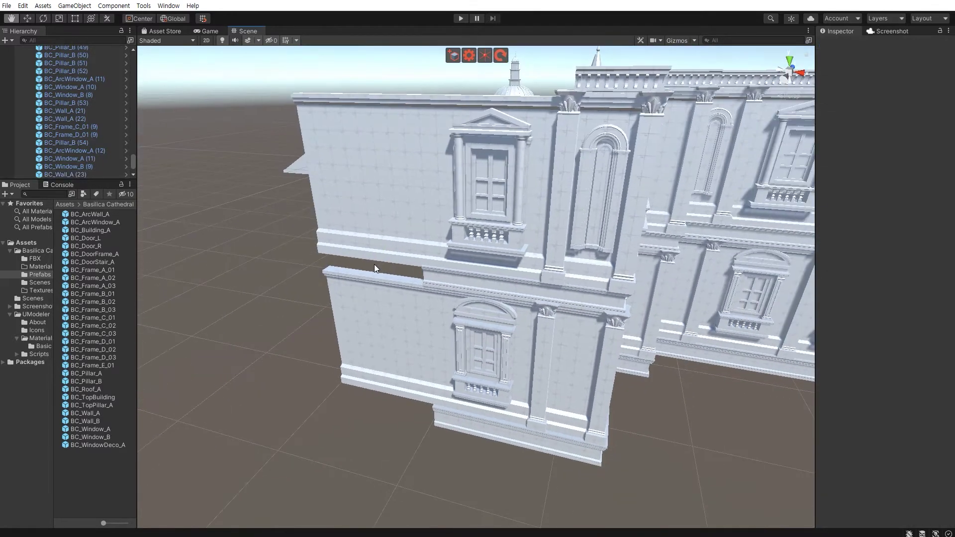
scroll(374, 265, "down", 3)
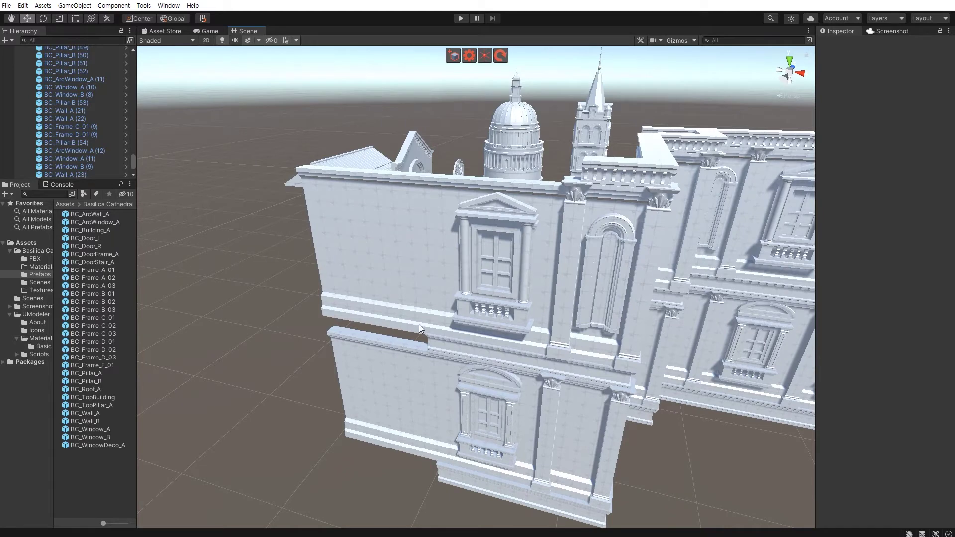
- Duplicate the two pillars beside the window and slide the copies left
left_click(544, 332)
left_click(548, 389, "shift")
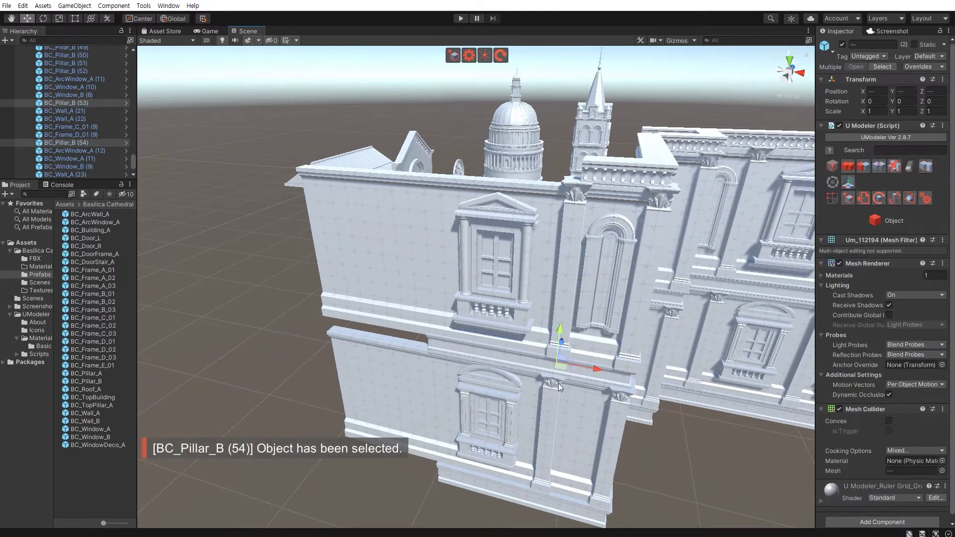
key("ctrl+d")
left_click_drag(591, 369, 464, 348)
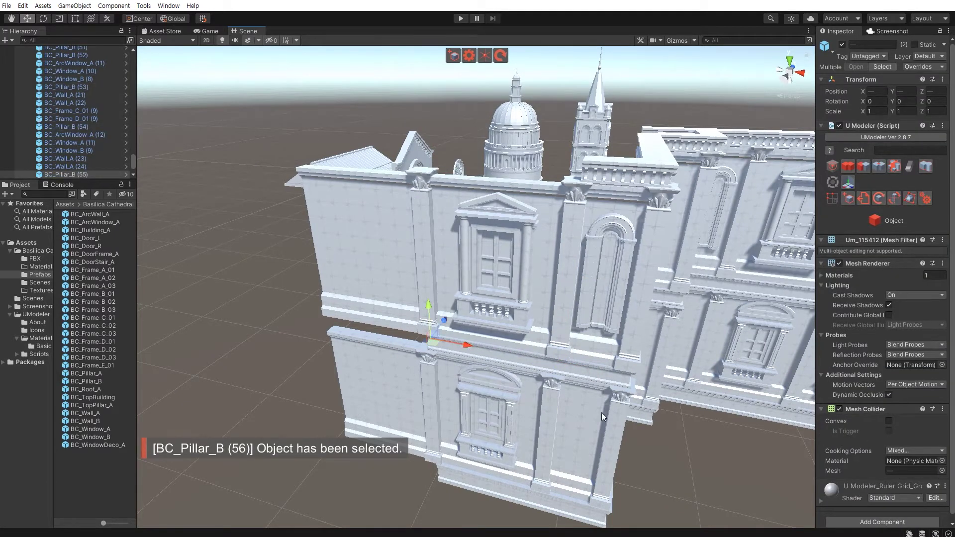
left_click(493, 383)
scroll(503, 349, "up", 3)
scroll(503, 343, "up", 2)
scroll(488, 383, "up", 2)
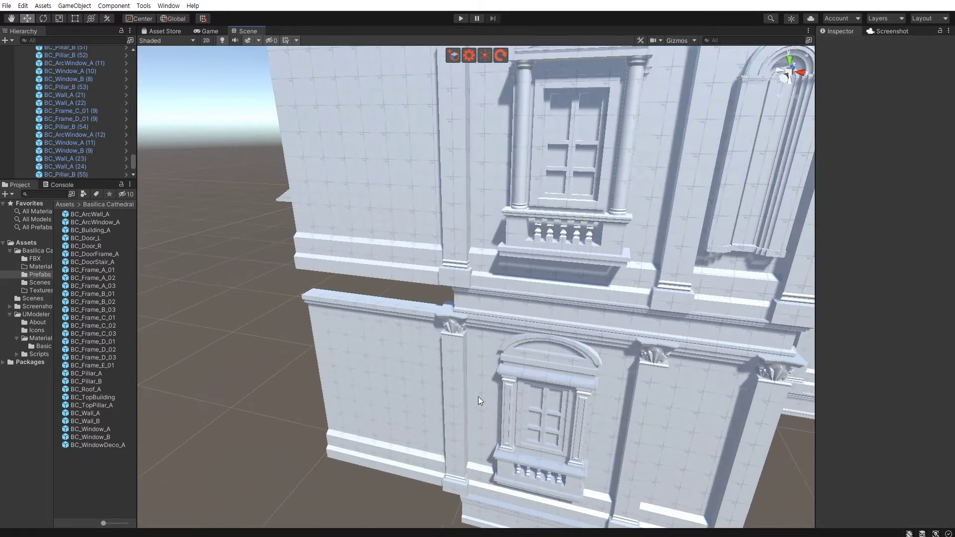
scroll(472, 374, "up", 3)
scroll(466, 355, "down", 3)
middle_click_drag(471, 349, 481, 354)
- Duplicate the building's base frame and slide the copy left along the wall
left_click(481, 450)
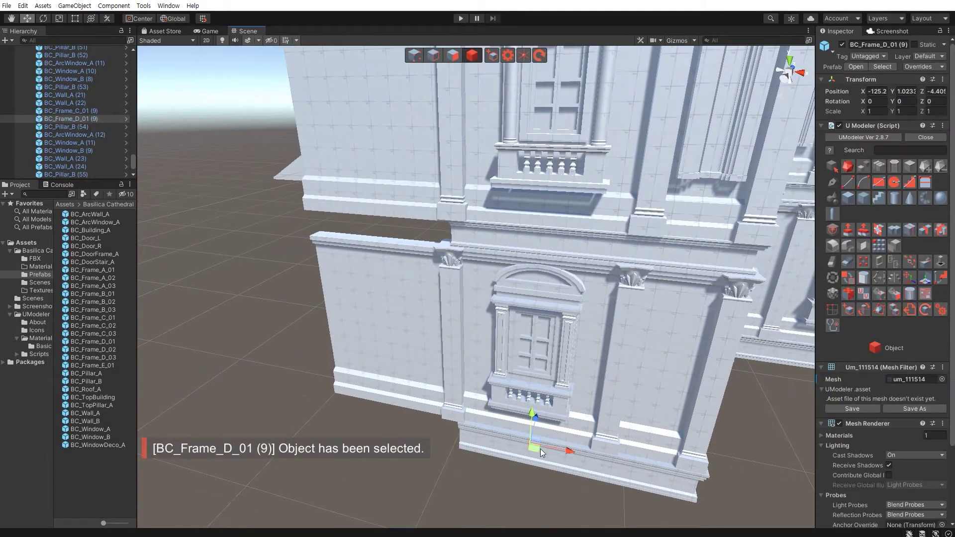
key("ctrl+d")
left_click(425, 438)
left_click(562, 450)
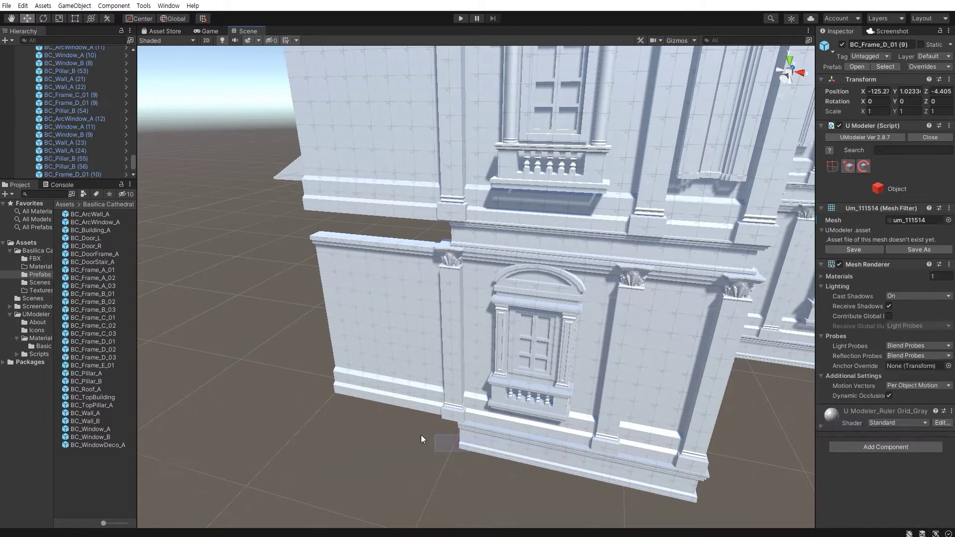
left_click_drag(554, 452, 430, 436)
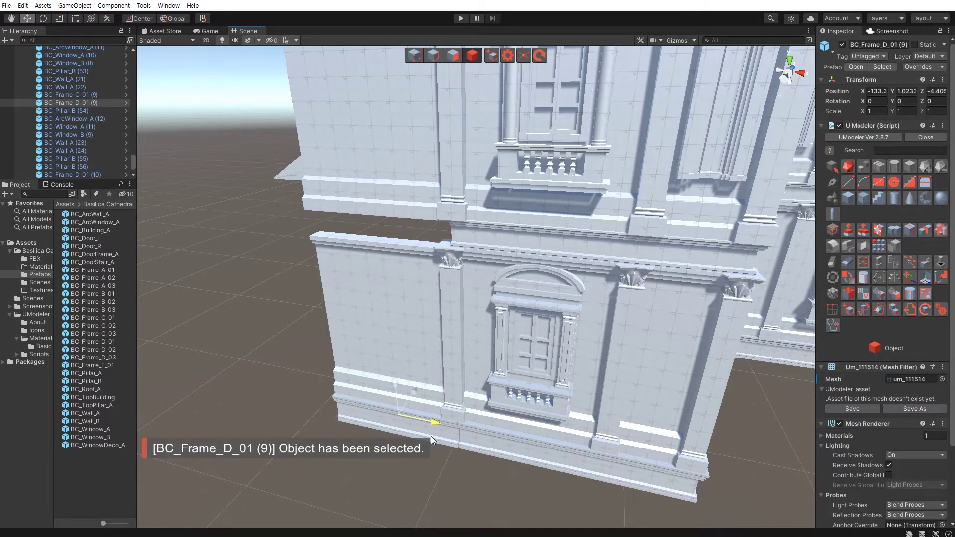
scroll(458, 423, "up", 3)
scroll(447, 389, "up", 3)
scroll(453, 398, "up", 3)
scroll(456, 418, "up", 3)
scroll(433, 379, "down", 5)
scroll(428, 348, "down", 5)
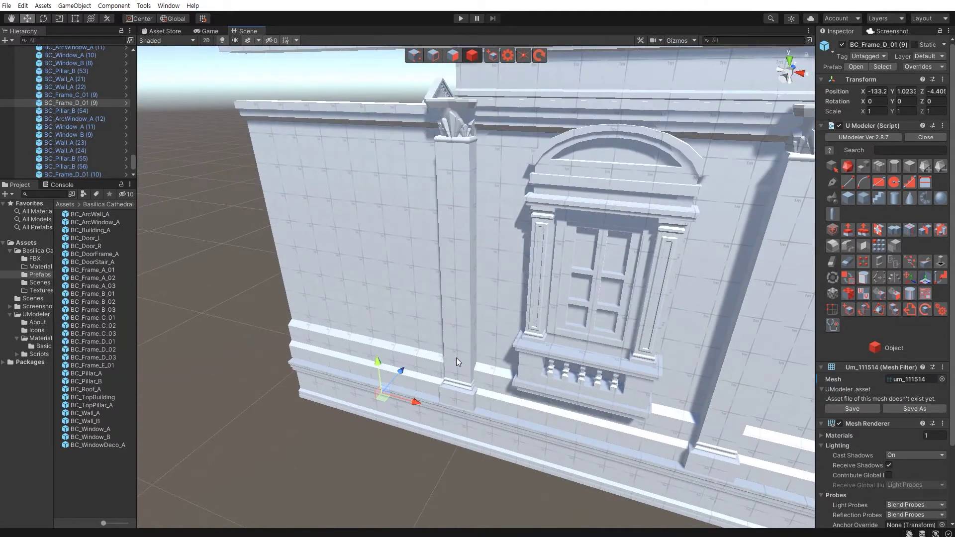
- Slide the mid-storey cornice frame copy left along the extended wall
left_click(445, 351)
key("f")
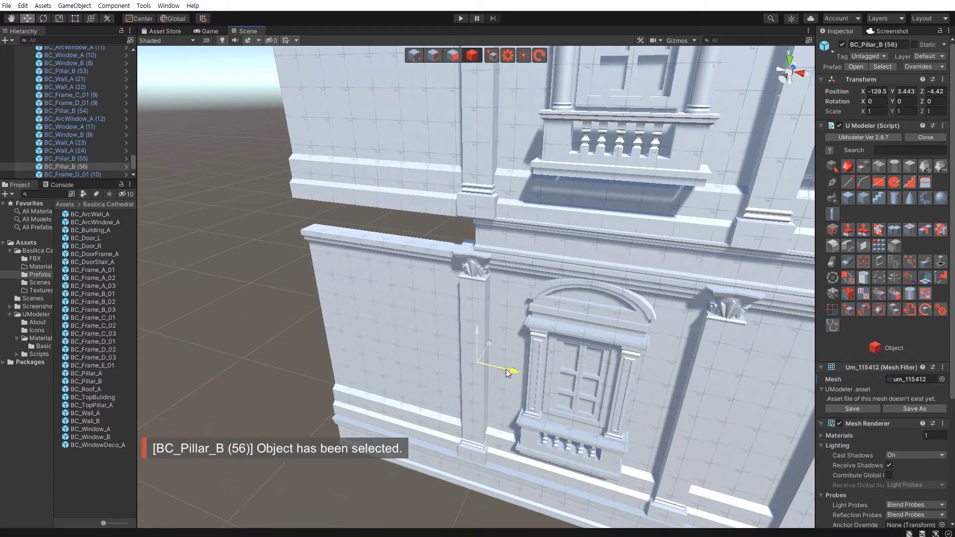
left_click(563, 328)
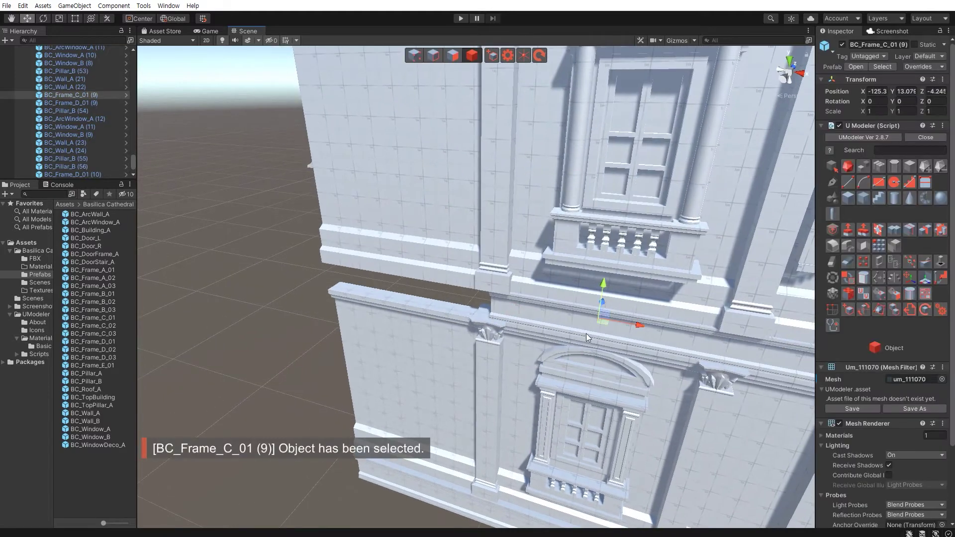
left_click_drag(628, 326, 427, 295)
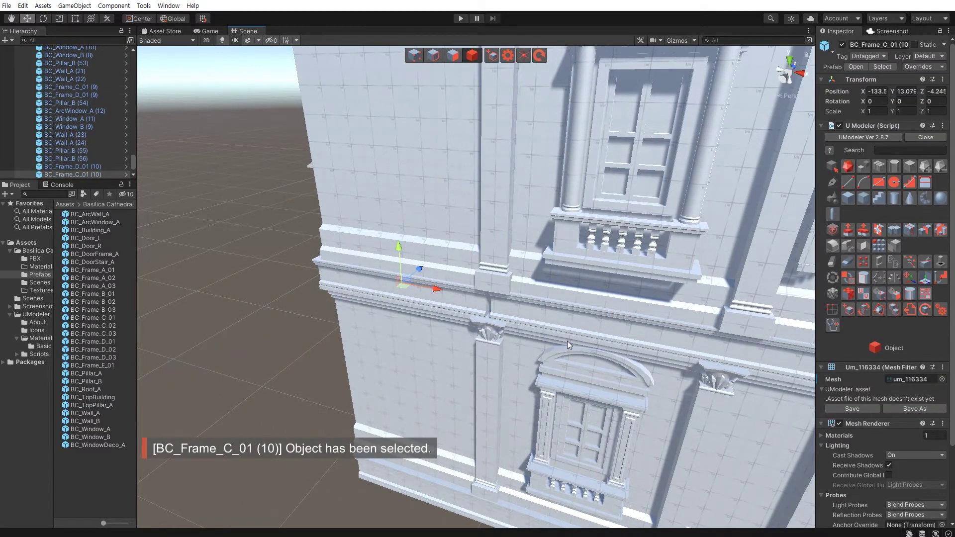
key("f")
scroll(528, 336, "down", 3)
scroll(498, 340, "down", 2)
left_click_drag(492, 345, 419, 326, "alt")
scroll(387, 321, "up", 5)
scroll(437, 326, "up", 3)
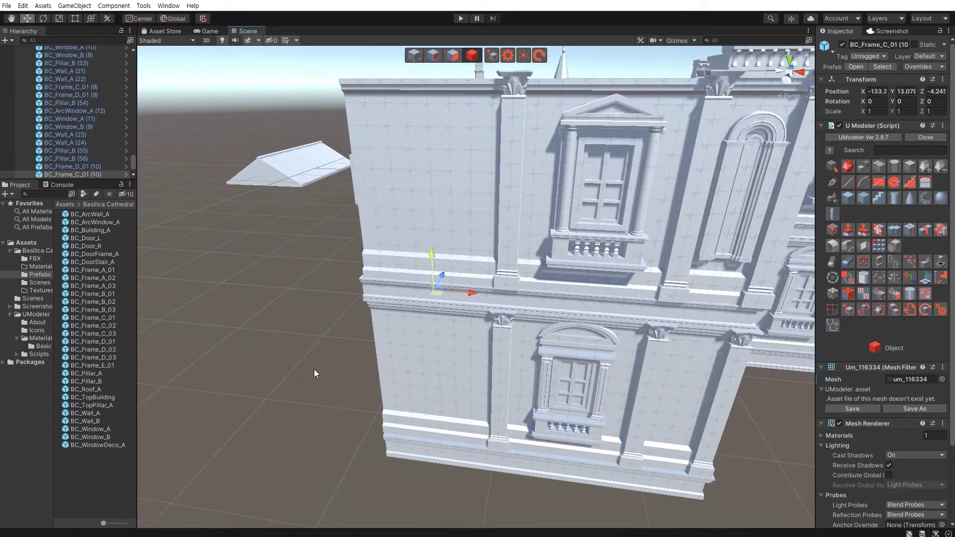
left_click(318, 370)
scroll(442, 323, "up", 2)
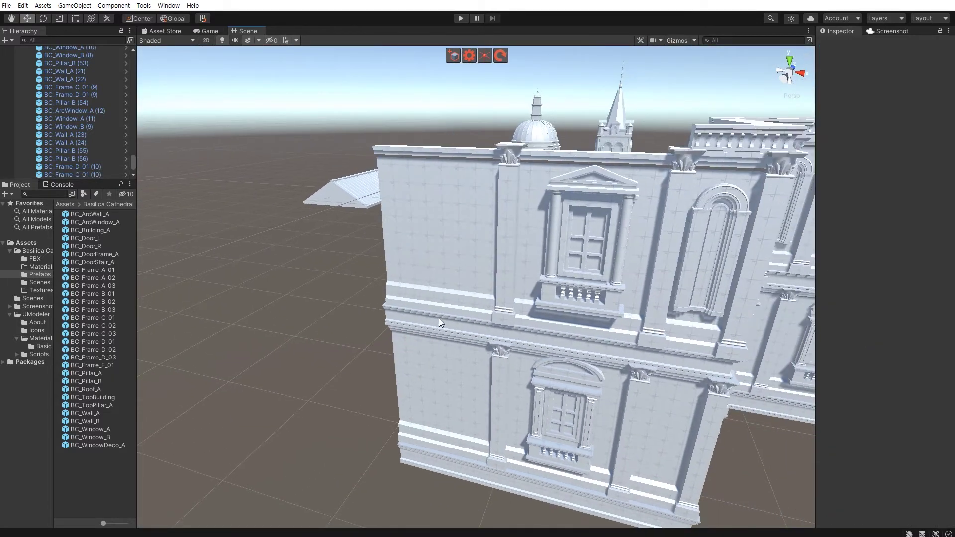
- Orbit around the facade to a new angle and select the upper wall panel
left_click(506, 295)
left_click(507, 380, "shift")
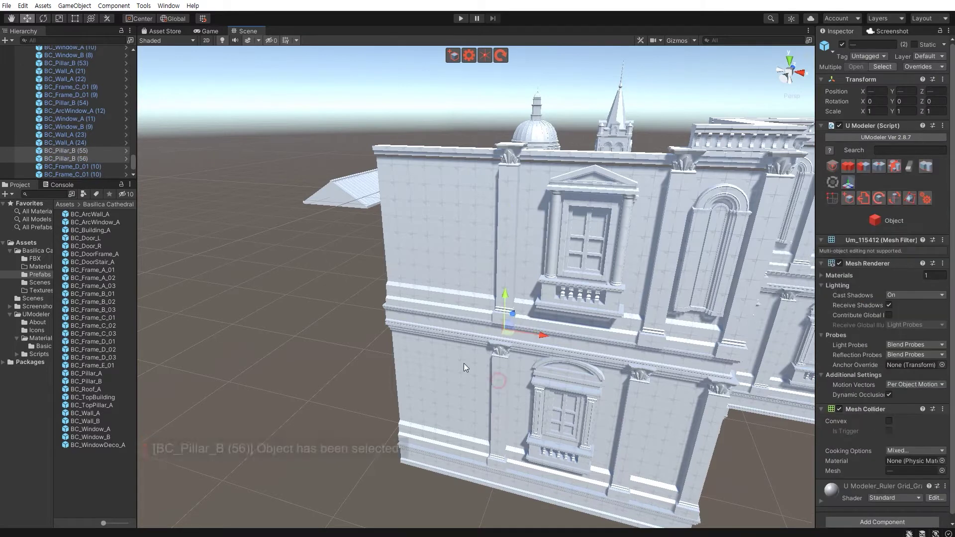
left_click_drag(437, 348, 477, 378, "alt")
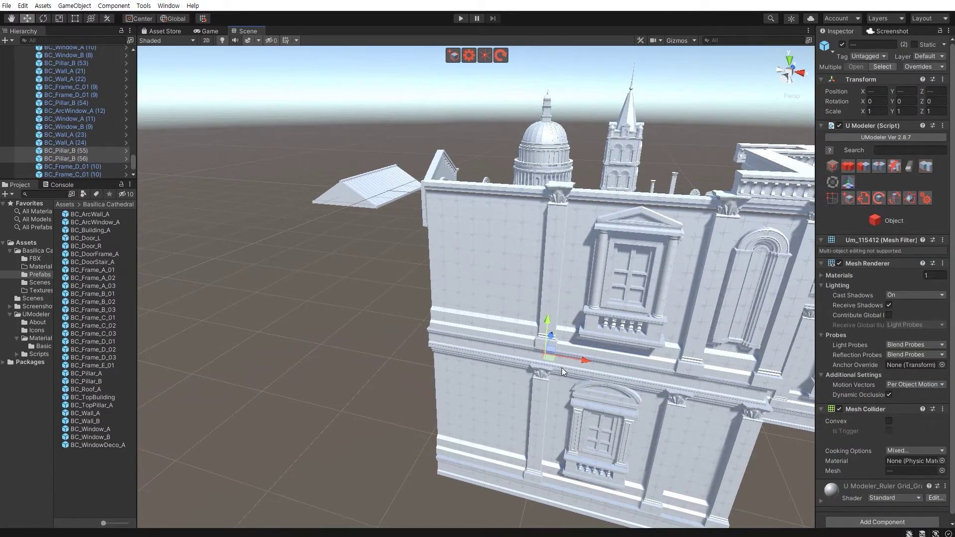
mouse_move(397, 365)
left_mouse_down("alt")
mouse_move(347, 366)
mouse_move(502, 391)
mouse_move(364, 403)
left_mouse_up("alt")
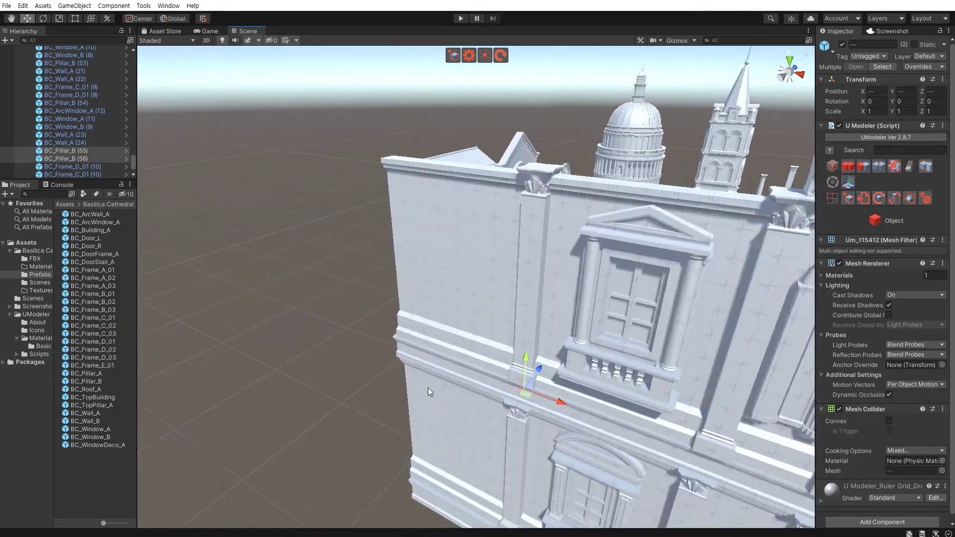
left_click(364, 404)
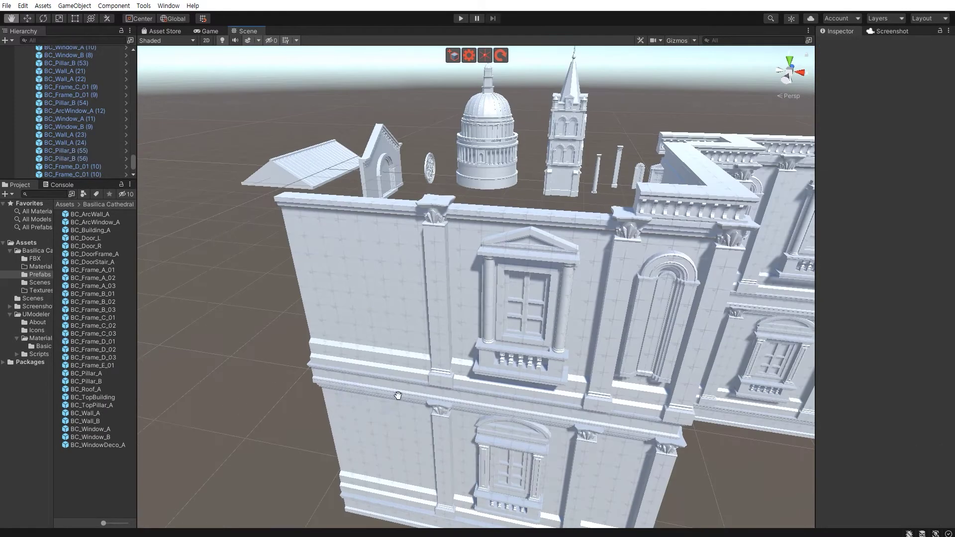
left_click_drag(363, 403, 354, 341, "alt")
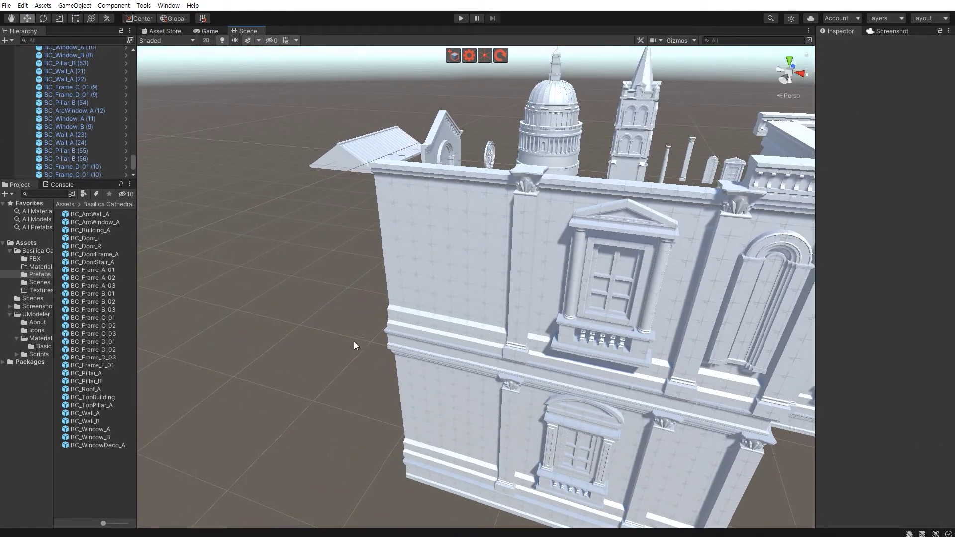
left_click(469, 321)
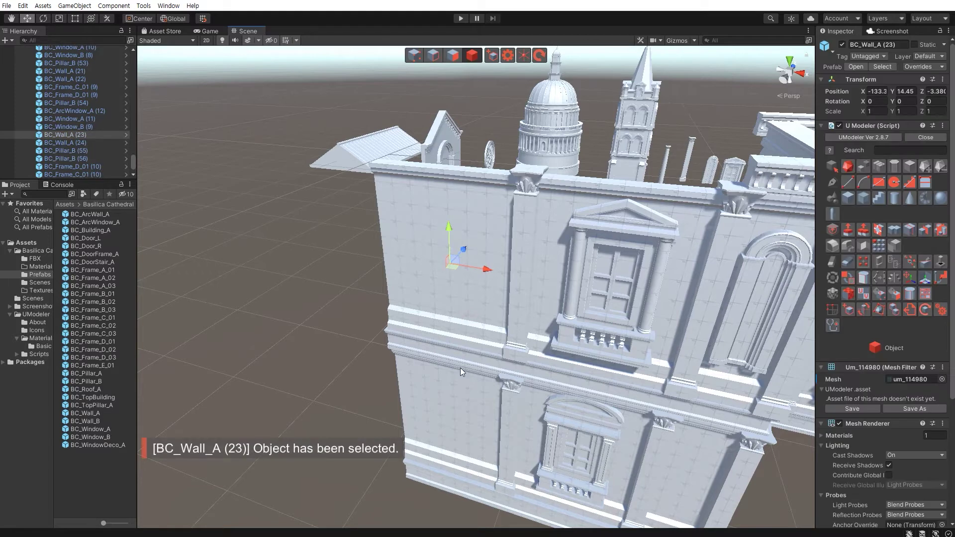
- Duplicate the upper and lower wall panels and slide the copies left to extend the facade
left_click(453, 388, "shift")
key("ctrl+d")
left_click_drag(489, 357, 372, 334)
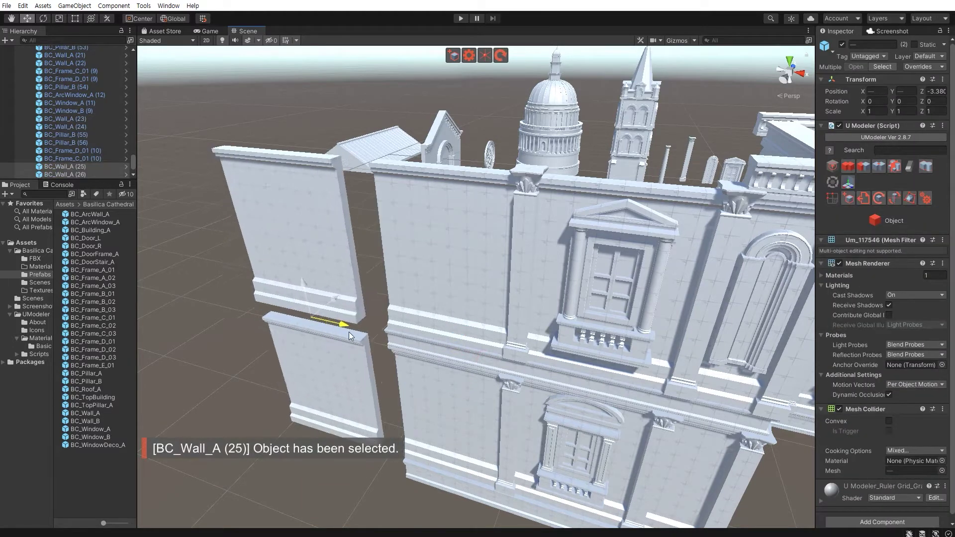
scroll(401, 336, "up", 3)
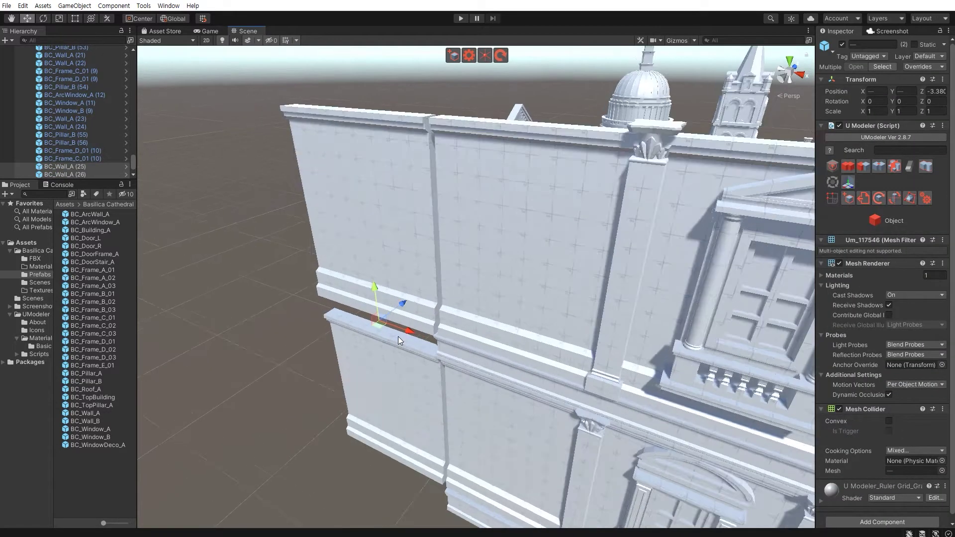
scroll(389, 335, "up", 3)
scroll(429, 317, "up", 3)
scroll(440, 320, "down", 3)
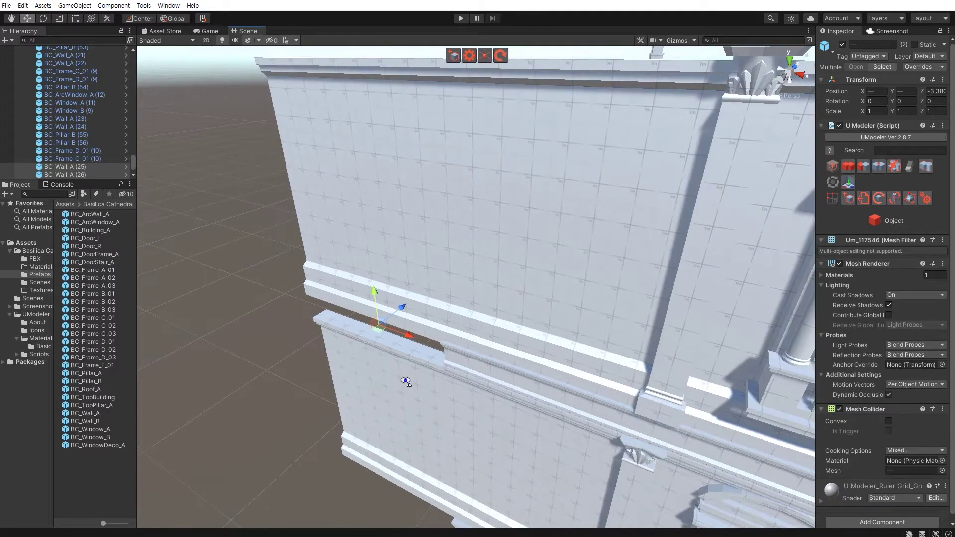
scroll(402, 381, "down", 3)
- Duplicate the base frame and cornice frame and slide the copies left onto the new walls
left_click(431, 361)
left_click(490, 415)
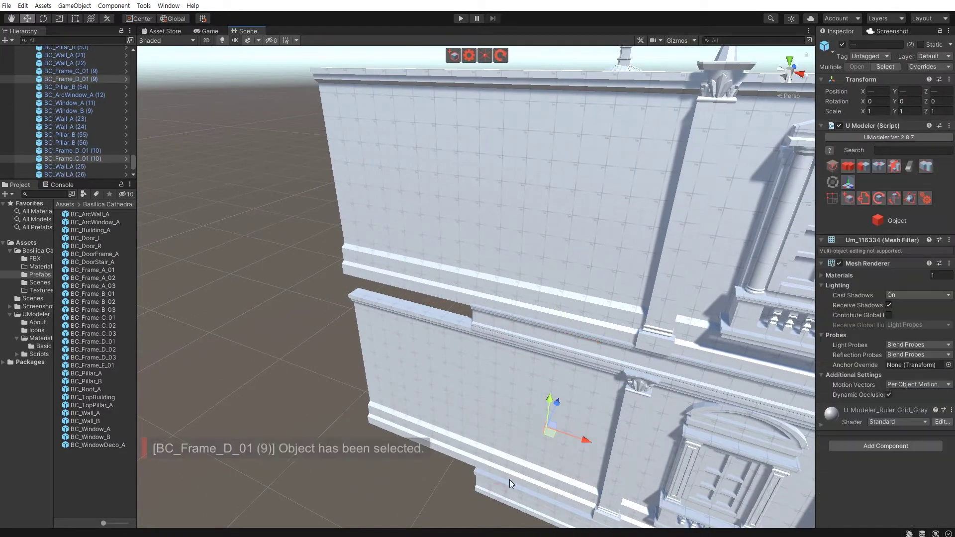
key("ctrl+d")
mouse_move(574, 425)
left_mouse_down()
mouse_move(420, 398)
mouse_move(442, 403)
left_mouse_up()
scroll(442, 403, "up", 2)
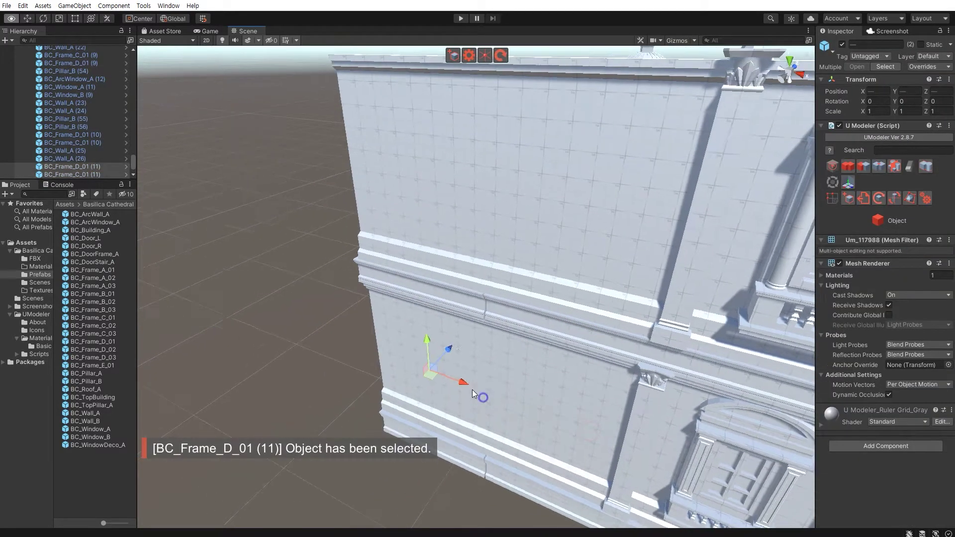
scroll(472, 346, "up", 3)
scroll(494, 349, "up", 3)
scroll(458, 353, "down", 5)
scroll(441, 358, "down", 5)
left_click(290, 372)
scroll(444, 356, "down", 2)
scroll(384, 385, "down", 3)
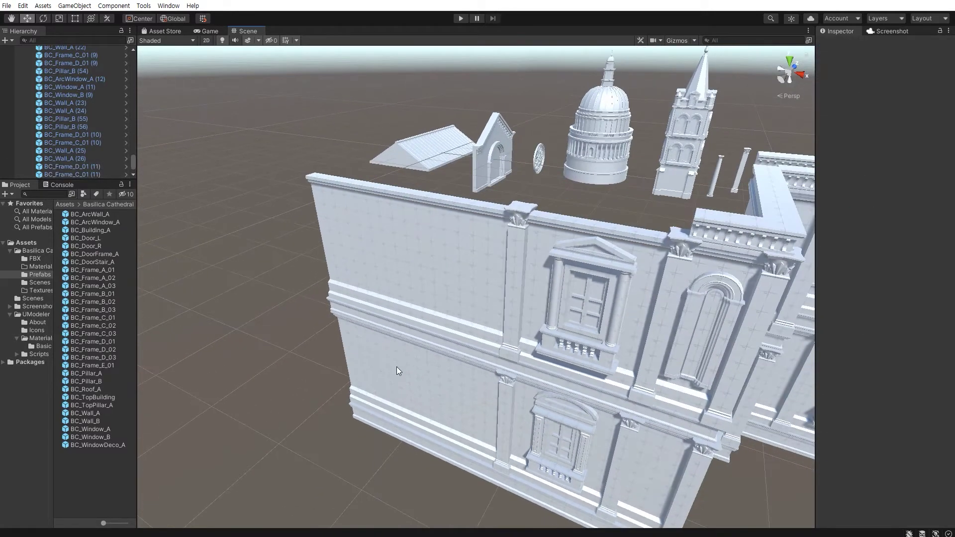
- Duplicate the newest upper wall panel and cornice frame, sliding the cornice copy further left
mouse_move(384, 385)
middle_mouse_down()
mouse_move(403, 336)
mouse_move(473, 353)
middle_mouse_up()
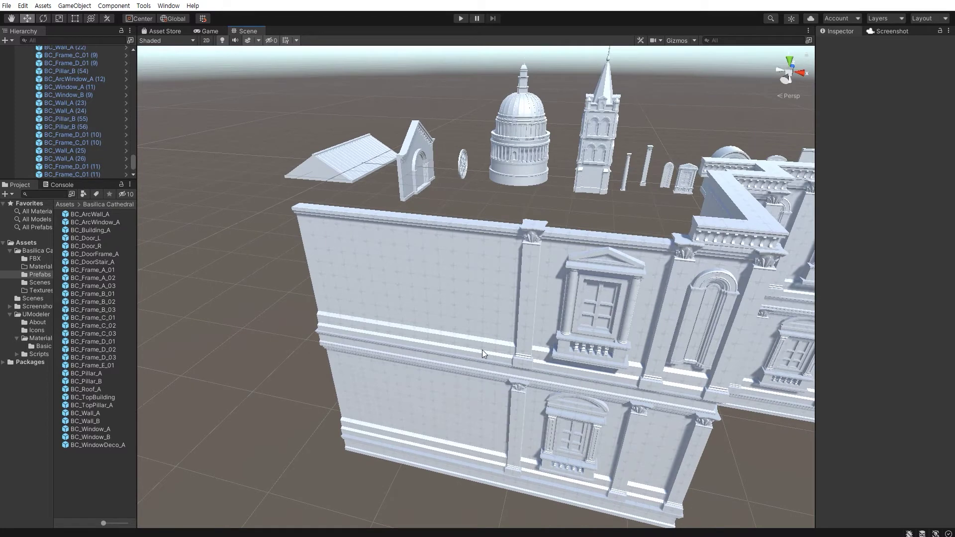
mouse_move(545, 331)
left_mouse_down("alt")
mouse_move(474, 326)
mouse_move(435, 299)
mouse_move(671, 325)
mouse_move(316, 286)
mouse_move(406, 325)
mouse_move(382, 332)
mouse_move(444, 348)
mouse_move(392, 333)
mouse_move(413, 367)
left_mouse_up("alt")
left_click(435, 300)
key("ctrl+d")
left_click(411, 360)
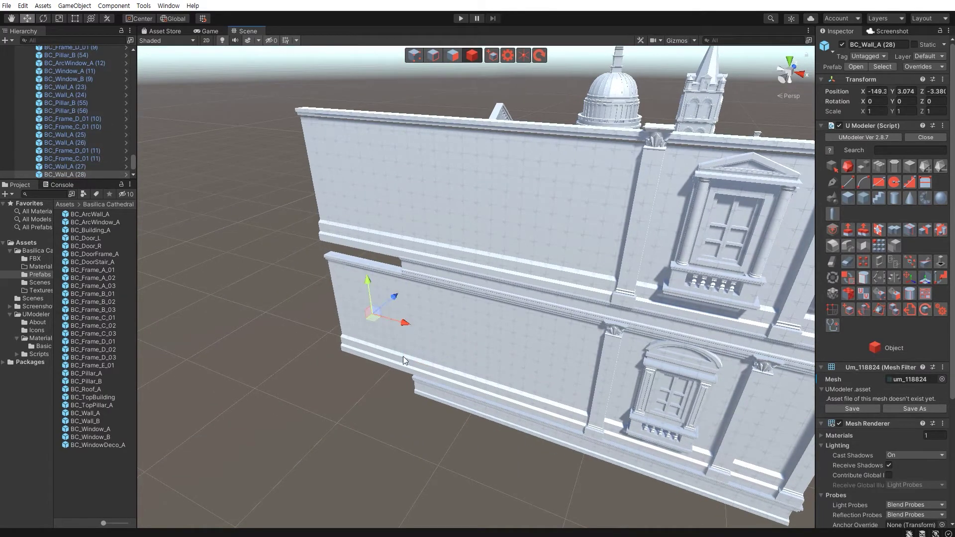
key("f")
key("ctrl+d")
mouse_move(562, 318)
left_mouse_down()
mouse_move(388, 285)
mouse_move(555, 353)
mouse_move(395, 306)
mouse_move(346, 270)
mouse_move(398, 388)
mouse_move(458, 355)
mouse_move(411, 344)
mouse_move(445, 358)
mouse_move(419, 347)
mouse_move(398, 352)
mouse_move(382, 335)
mouse_move(425, 384)
mouse_move(450, 287)
mouse_move(409, 319)
mouse_move(521, 364)
left_mouse_up()
- Duplicate the newest base frame strip, then undo the last change on the lower wall panel
left_click(458, 355)
key("ctrl+d")
left_click(424, 384)
left_click(410, 319)
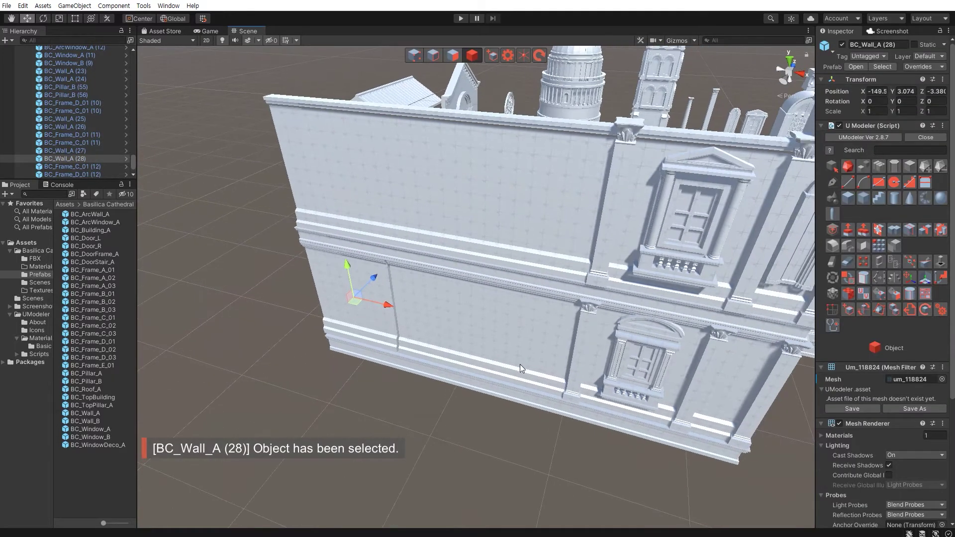
key("ctrl+z")
- Duplicate the stacked pillar pair and slide the copies left to the wall joint
left_click(610, 244, "shift")
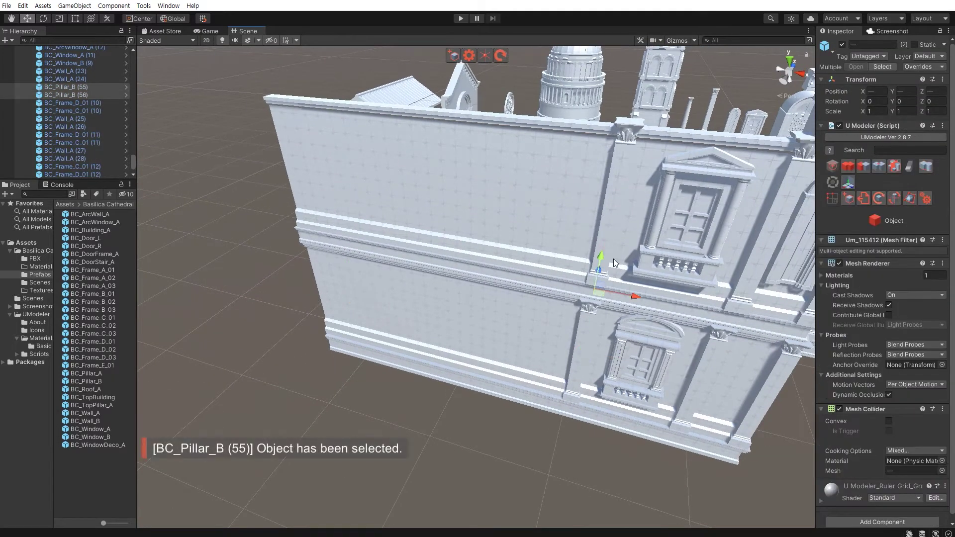
key("ctrl+d")
left_click_drag(628, 271, 443, 278)
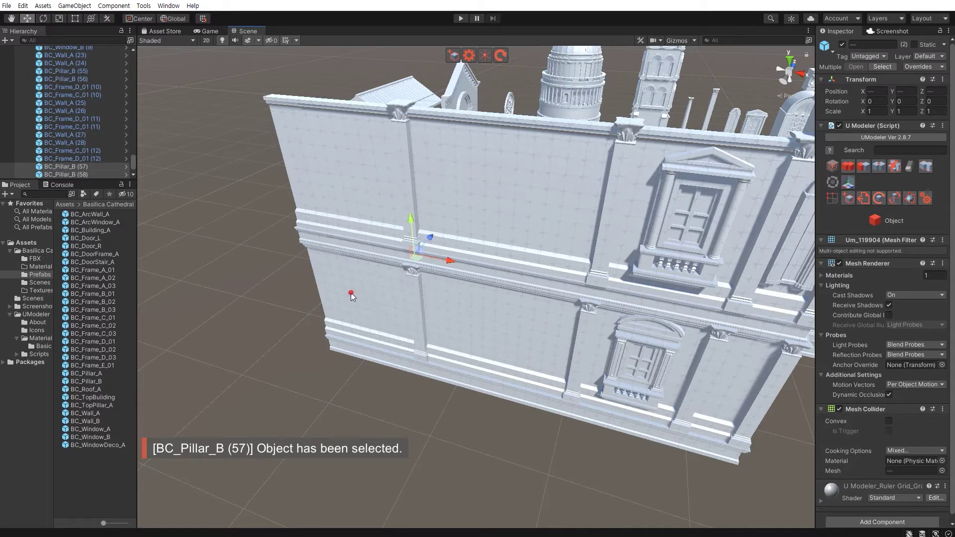
left_click(351, 293)
left_click(420, 351)
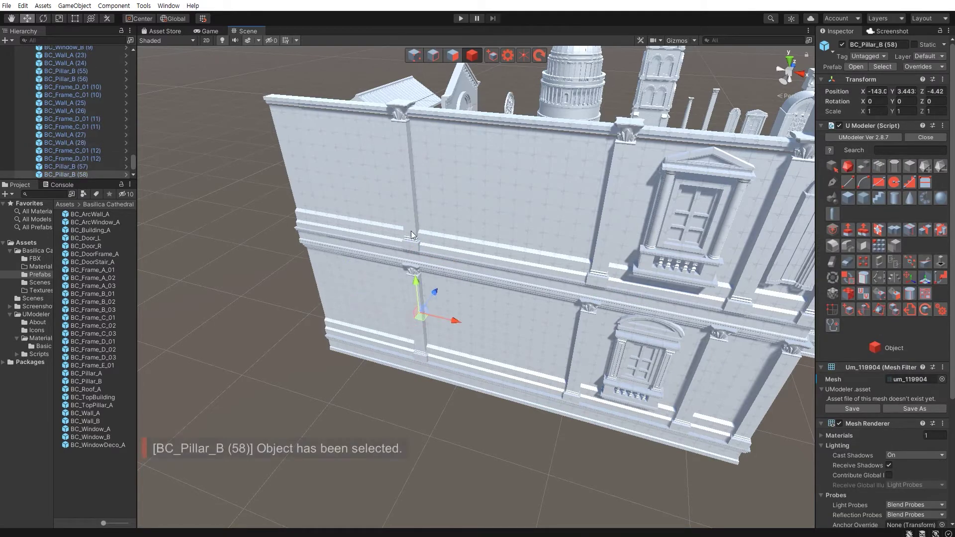
left_click(412, 230, "shift")
left_click_drag(457, 258, 421, 257)
left_click(351, 310)
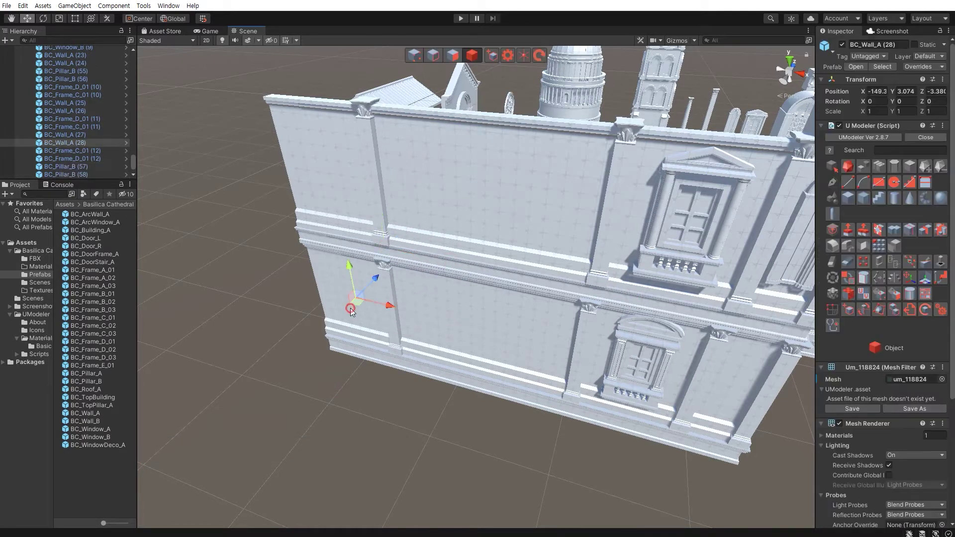
left_click(425, 411)
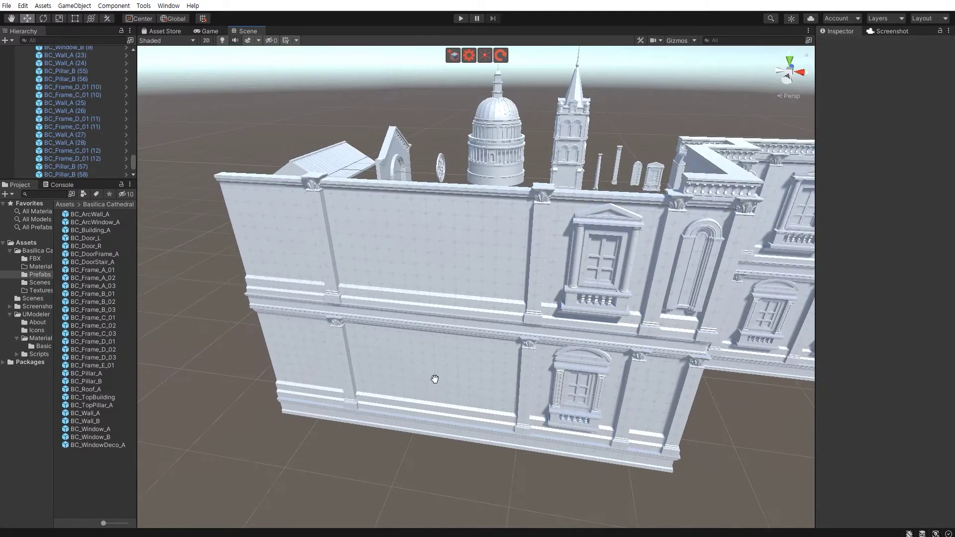
- Test-move two wall panels on the neighbouring facade left, then undo the move
left_click_drag(402, 411, 454, 376, "alt")
mouse_move(465, 353)
middle_mouse_down()
mouse_move(481, 341)
mouse_move(443, 339)
middle_mouse_up()
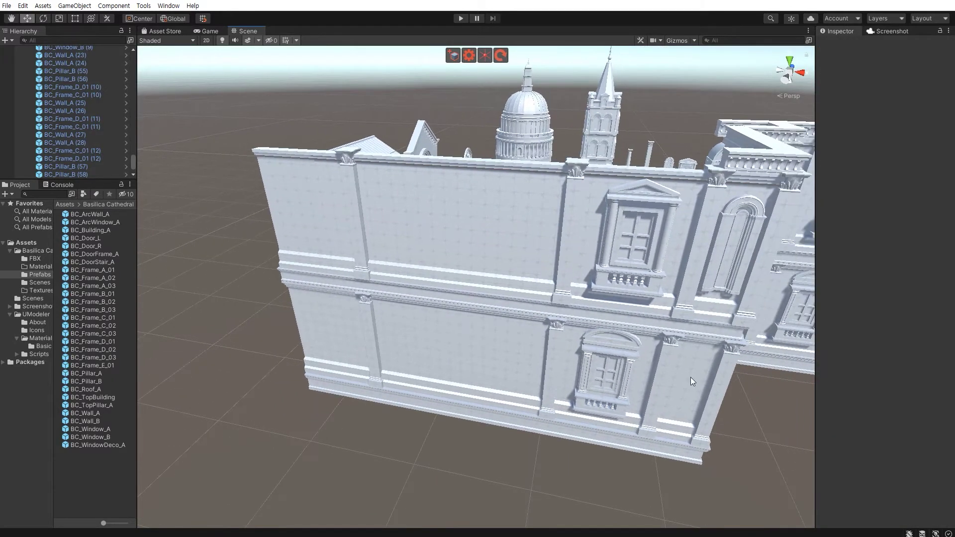
left_click(691, 377)
left_click(725, 197, "shift")
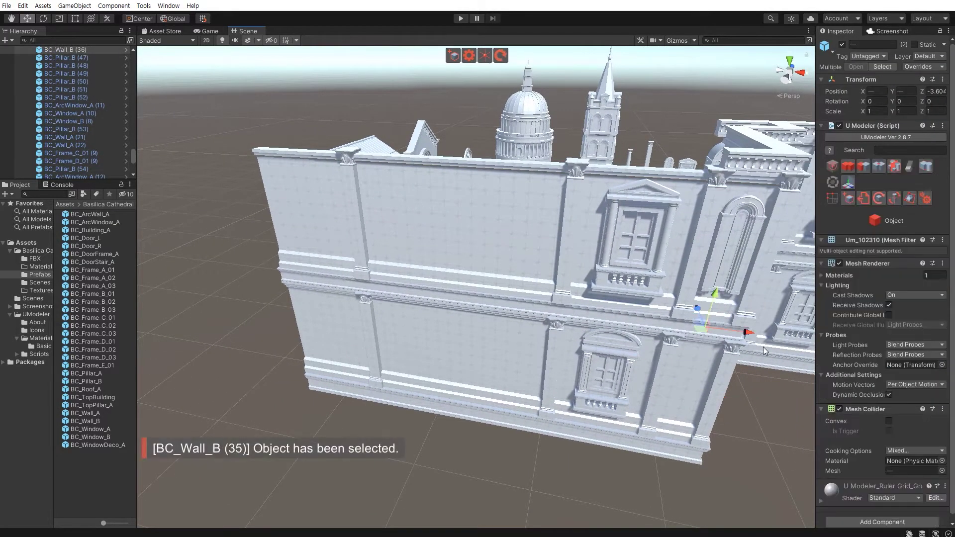
left_click_drag(747, 332, 308, 293)
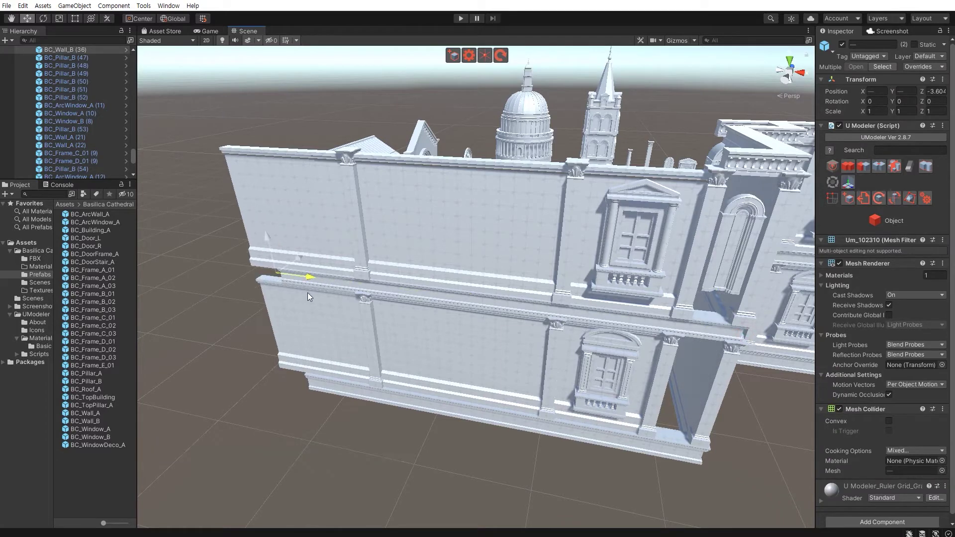
key("ctrl+z")
left_click_drag(707, 364, 529, 377, "alt")
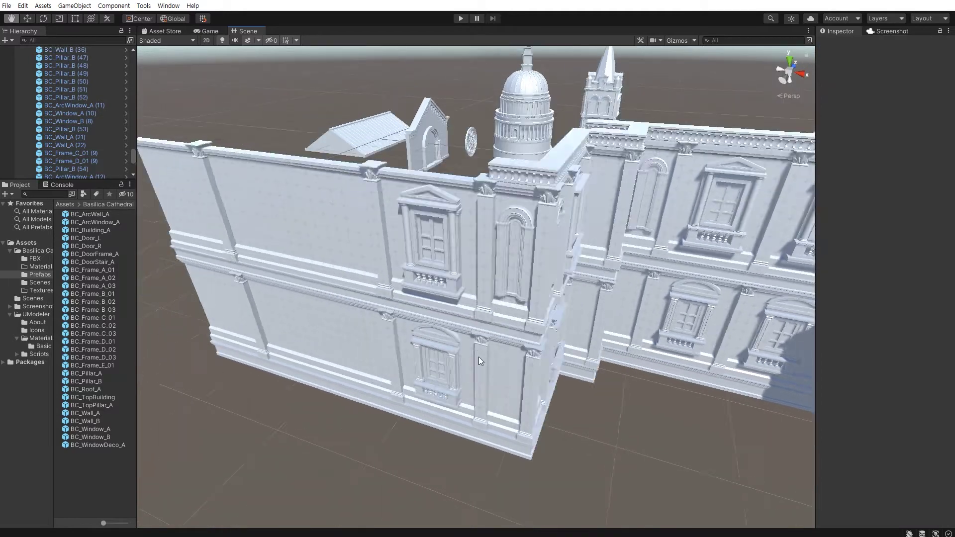
- Select BC_Wall_B (37), then bring the windowed left facade into a frontal close-up view
left_click_drag(406, 339, 523, 382, "alt")
left_click(523, 381)
left_click(524, 383)
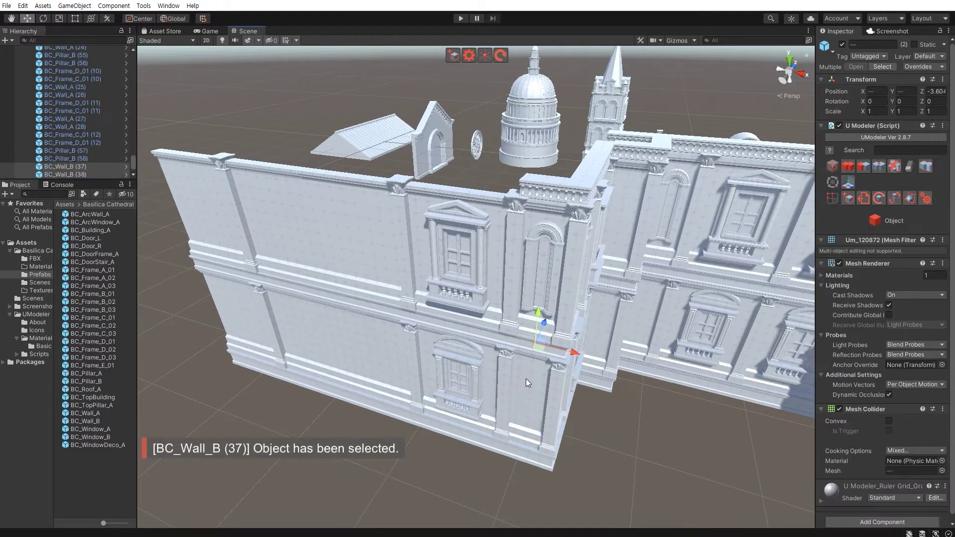
left_click_drag(343, 325, 421, 349, "alt")
scroll(319, 352, "up", 5)
scroll(358, 420, "down", 2)
scroll(373, 404, "down", 5)
middle_click_drag(571, 430, 368, 452)
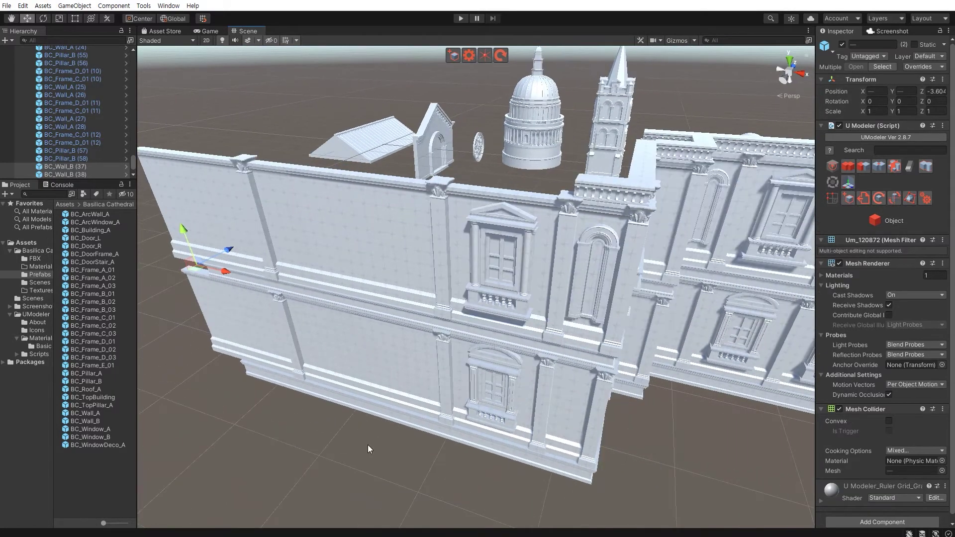
left_click_drag(261, 411, 345, 348, "alt")
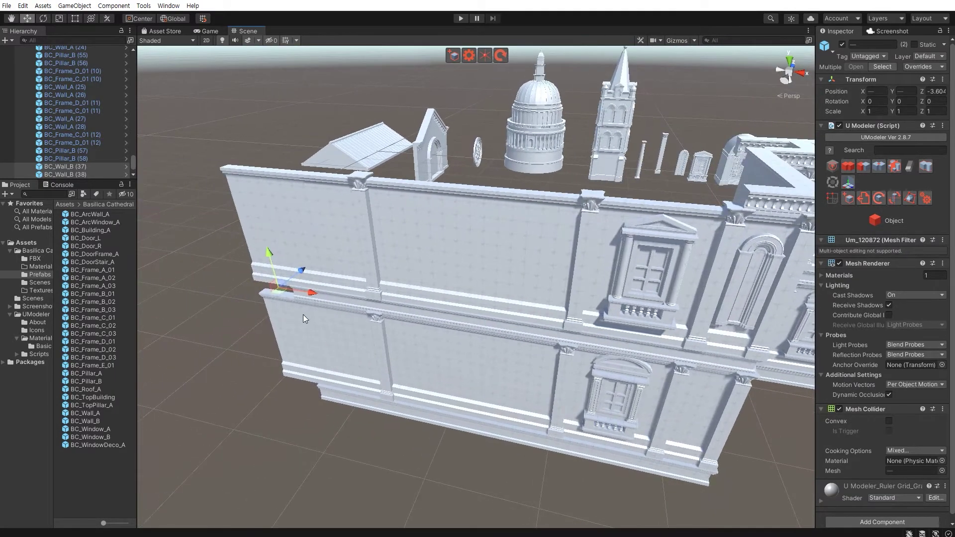
left_click(212, 340)
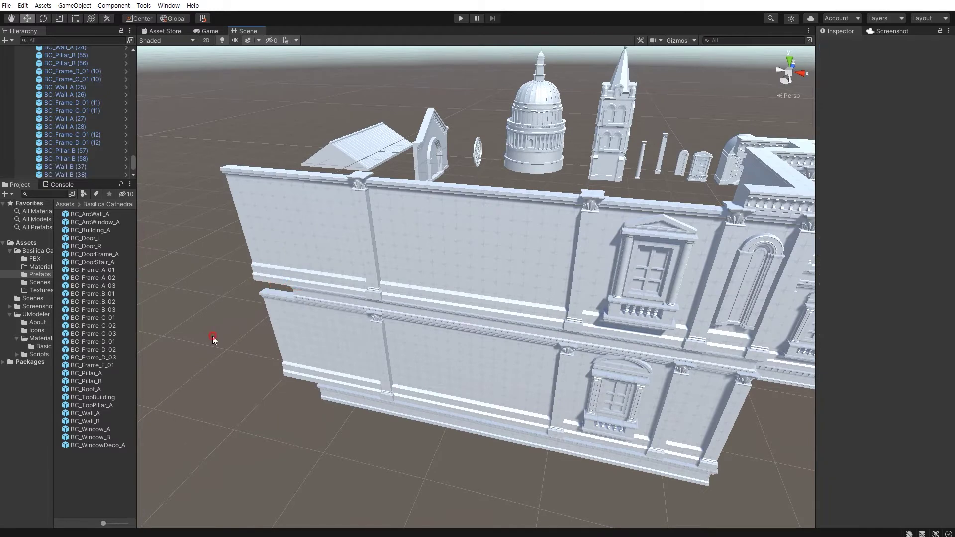
- Duplicate the upper and lower BC_Pillar_B pair and move the copies left along the wall
left_click(574, 299)
left_click(560, 368, "shift")
key("ctrl+d")
left_click_drag(611, 342, 338, 311)
mouse_move(390, 344)
left_mouse_down("alt")
mouse_move(498, 347)
mouse_move(290, 299)
mouse_move(371, 320)
left_mouse_up("alt")
left_click(290, 303)
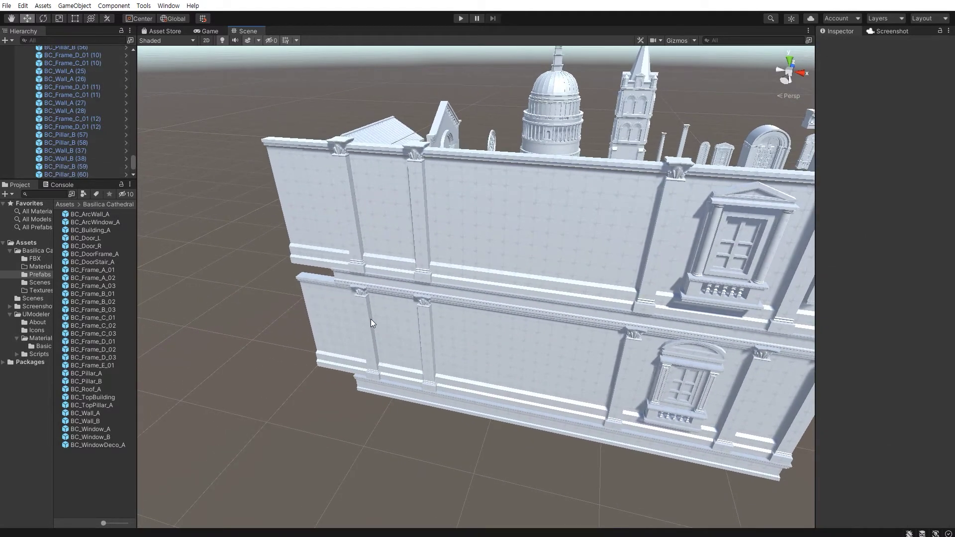
- Test-move BC_Wall_A (27) and the BC_Wall_B (37)–(38) pair, undoing each move
left_click(387, 258)
left_click_drag(387, 209, 418, 354)
key("ctrl+z")
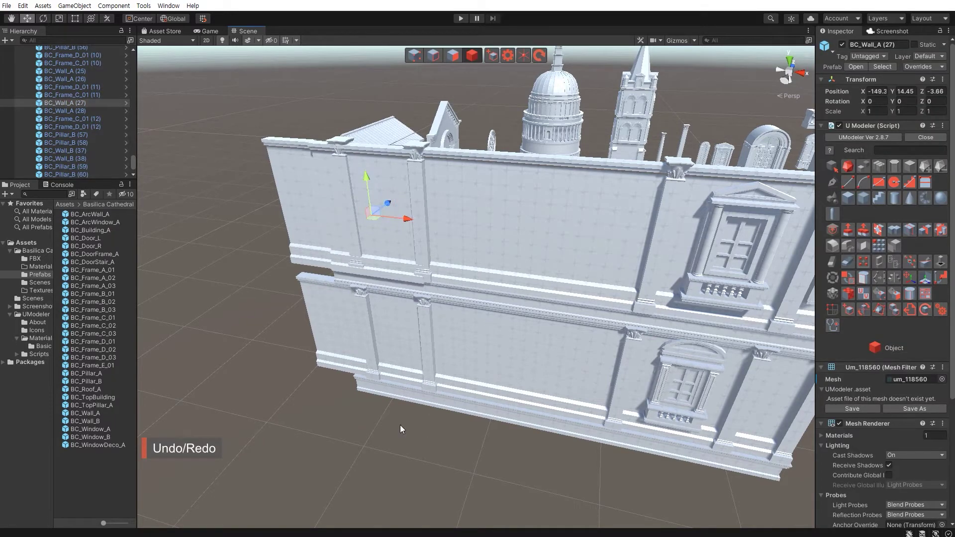
left_click(400, 425)
scroll(373, 289, "up", 4)
left_click_drag(374, 288, 451, 318, "alt")
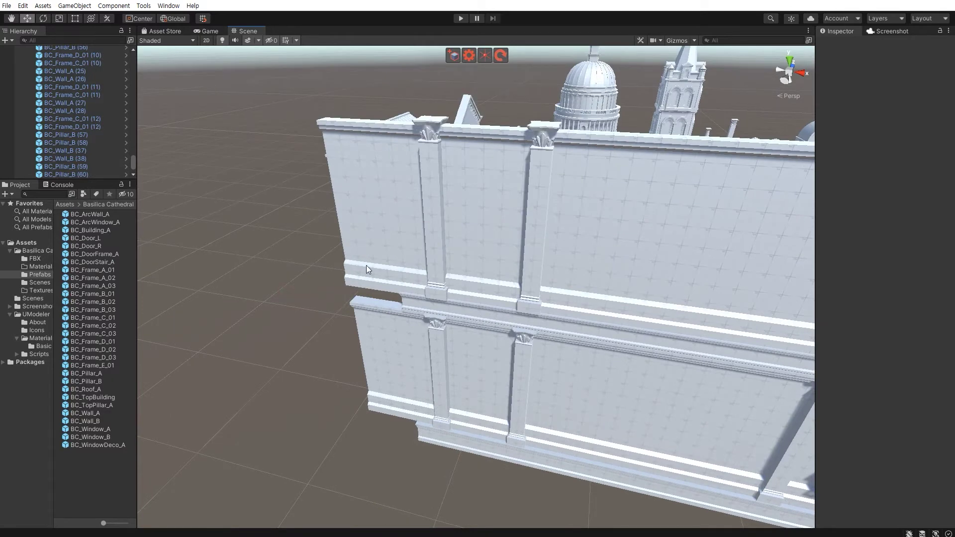
left_click(366, 265)
left_click(379, 347, "shift")
left_click_drag(411, 305, 395, 319)
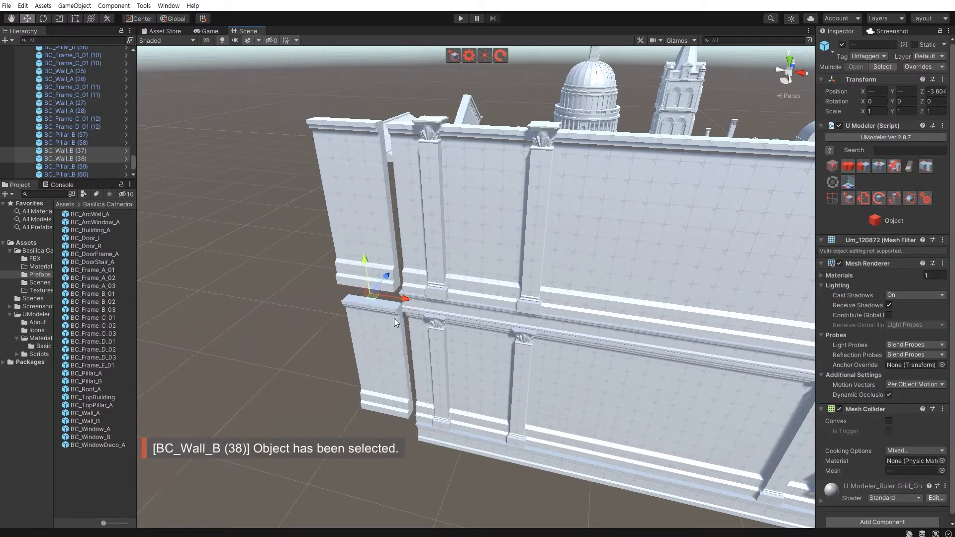
key("ctrl+z")
mouse_move(444, 388)
left_mouse_down("alt")
mouse_move(385, 349)
mouse_move(485, 292)
left_mouse_up("alt")
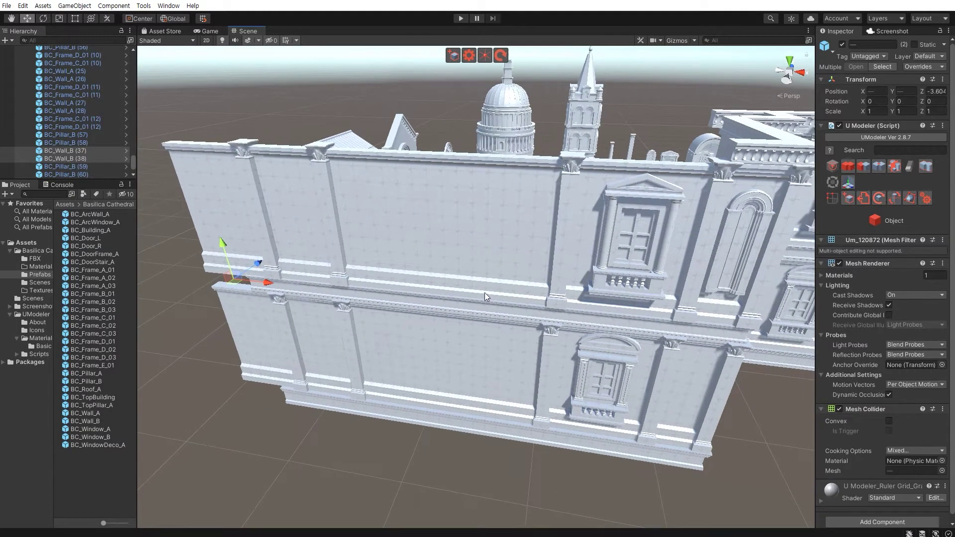
- Duplicate the upper and lower windows and slide the copies left along the wall
left_click(609, 246)
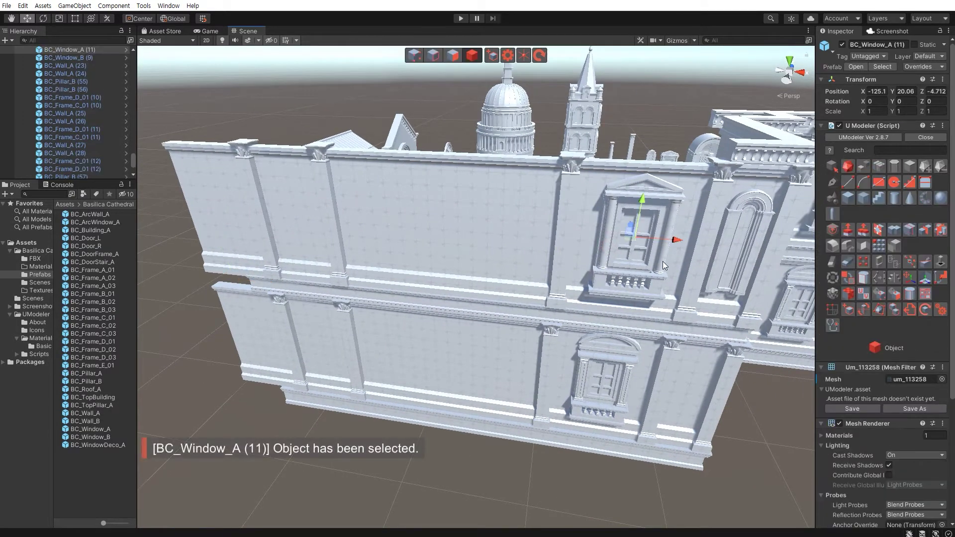
left_click(592, 353, "shift")
key("ctrl+d")
mouse_move(628, 309)
left_mouse_down()
mouse_move(431, 305)
mouse_move(509, 316)
left_mouse_up()
- Shift the stacked pillar pair further left and move the copied windows into place
scroll(416, 290, "up", 2)
left_click(416, 286)
left_click(422, 336, "shift")
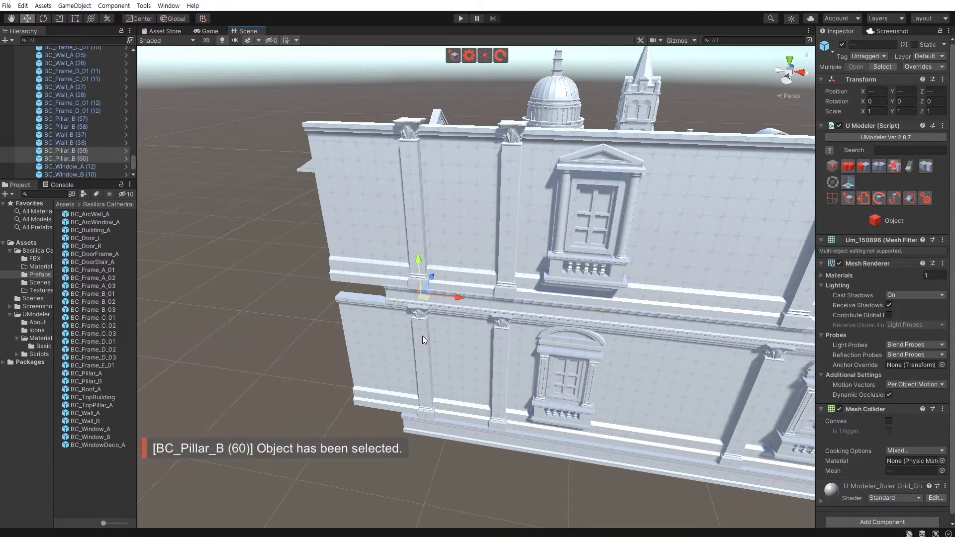
left_click_drag(456, 297, 399, 301)
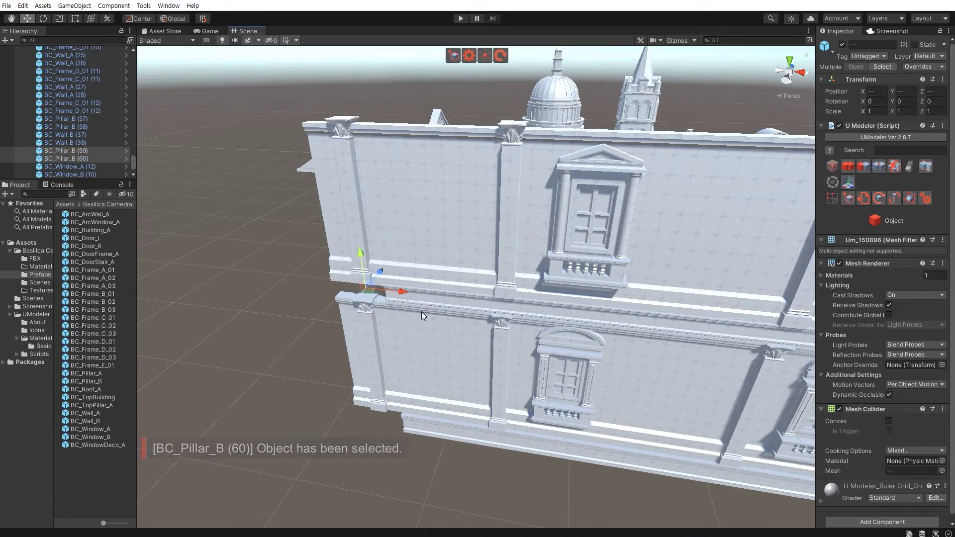
left_click(557, 278)
left_click(563, 343, "shift")
left_click_drag(614, 314, 490, 310)
scroll(534, 321, "down", 1)
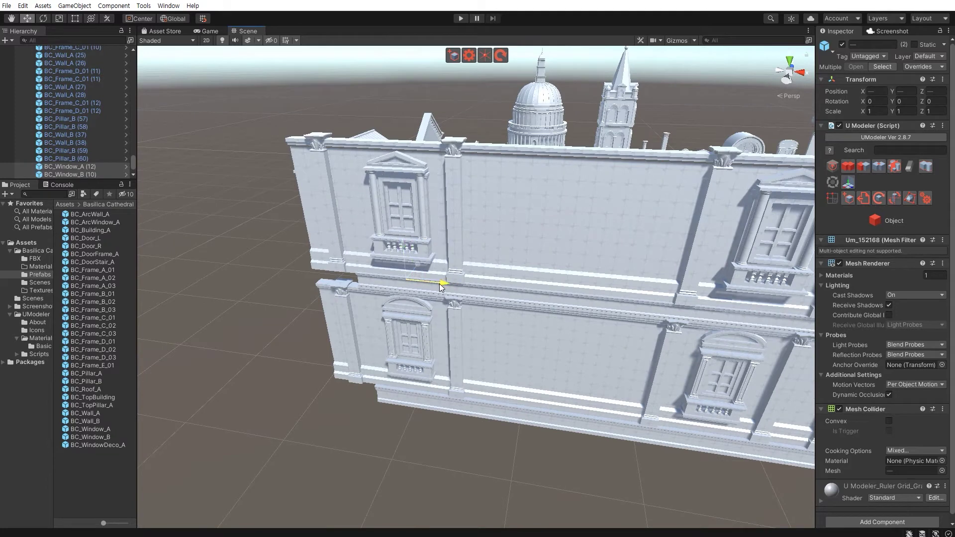
- Undo the last wall change and reselect the upper and lower copied pillars
scroll(409, 369, "up", 3)
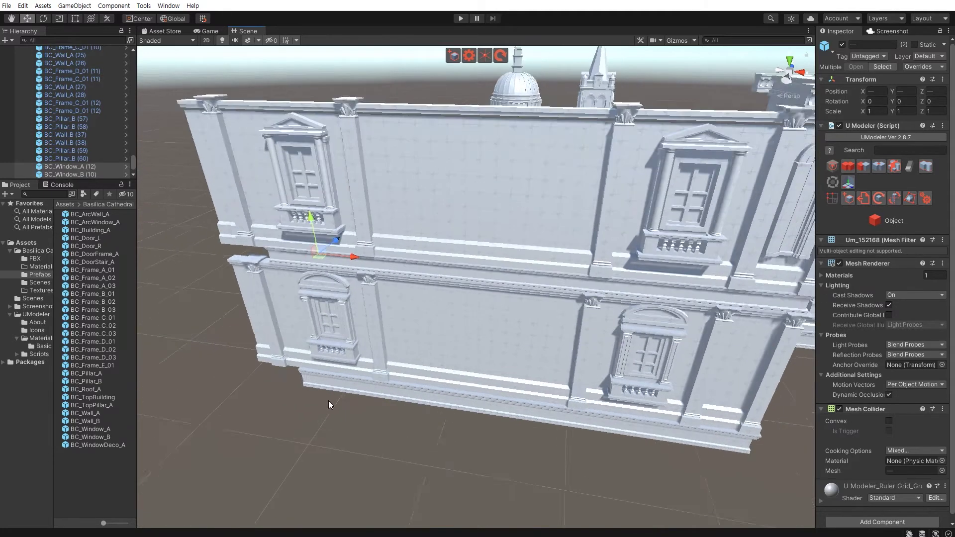
scroll(328, 403, "up", 2)
scroll(405, 399, "up", 2)
left_click(379, 335)
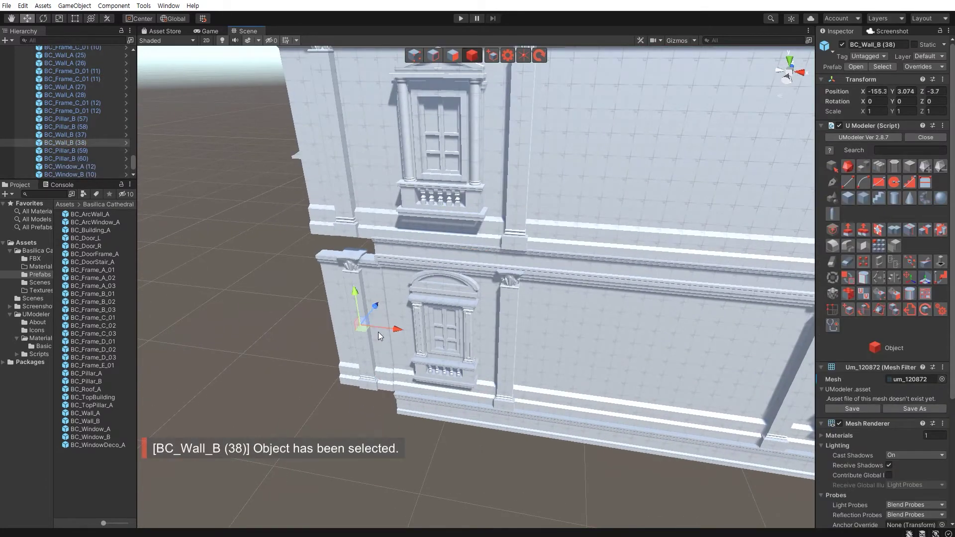
key("ctrl+z")
left_click(363, 372)
left_click(342, 218, "shift")
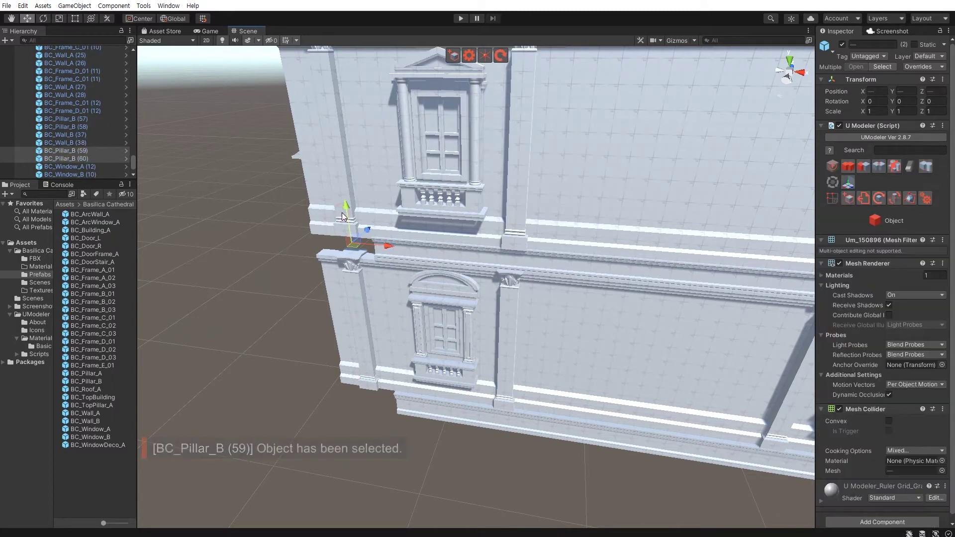
- Duplicate frame piece BC_Frame_C_03 and move the copy to the left window cornice
left_click(431, 443)
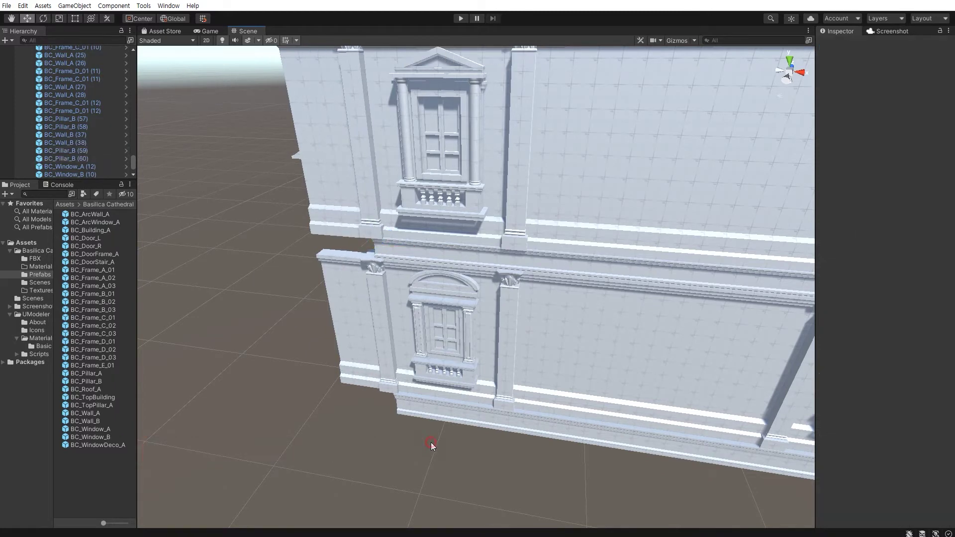
left_click(445, 420)
scroll(317, 419, "down", 3)
left_click(470, 442)
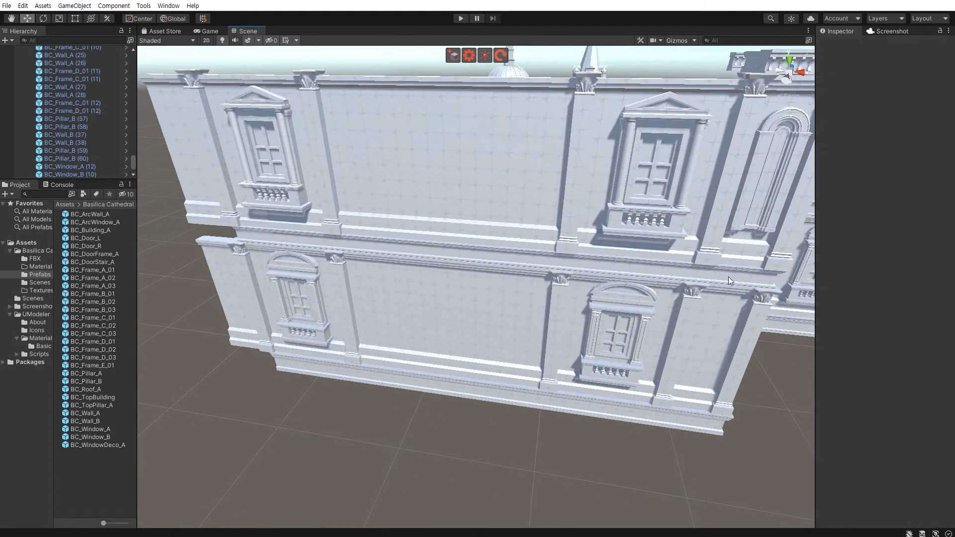
left_click(732, 278)
key("ctrl+d")
left_click_drag(742, 283, 337, 253)
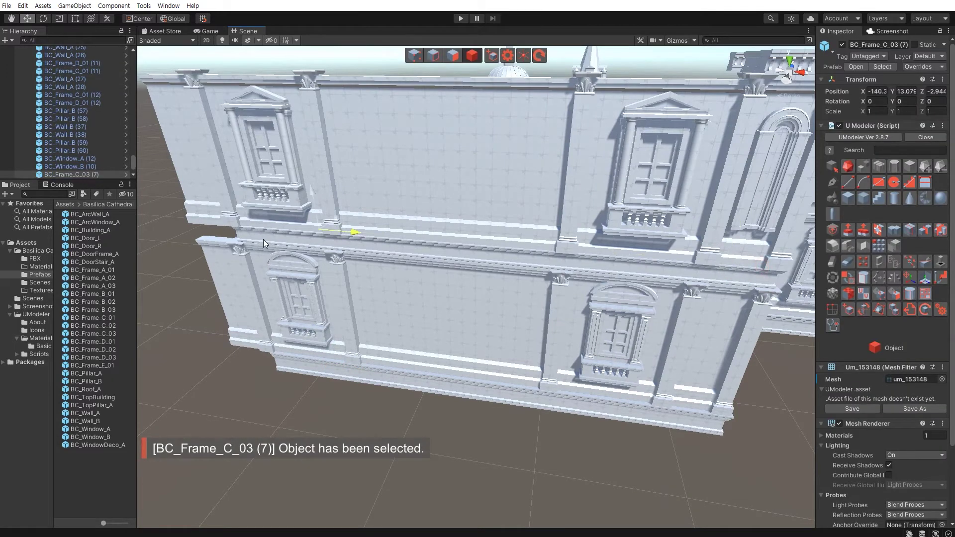
- Delete the stray BC_Frame_C_03 copy and return the view to the whole facade
key("f")
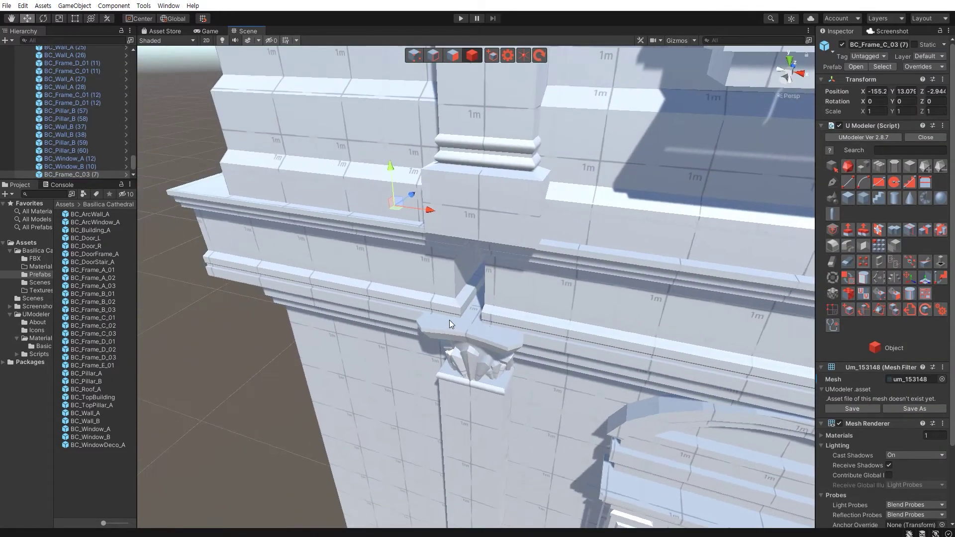
key("Delete")
left_click_drag(460, 263, 586, 311, "alt")
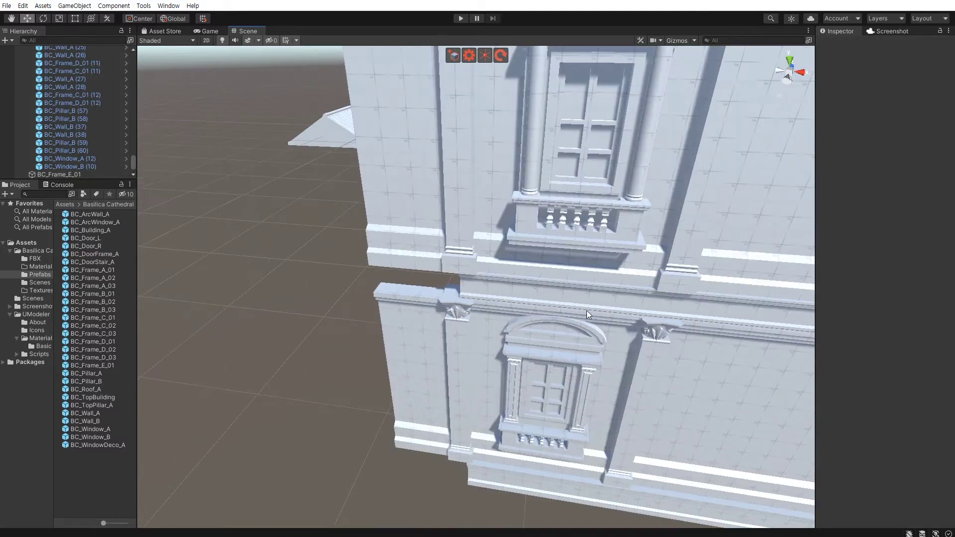
scroll(452, 309, "down", 5)
mouse_move(452, 308)
left_mouse_down("alt")
mouse_move(542, 268)
mouse_move(539, 287)
left_mouse_up("alt")
- Copy frame piece BC_Frame_C_02 and align it at the facade's new left end
left_click(504, 238)
key("f")
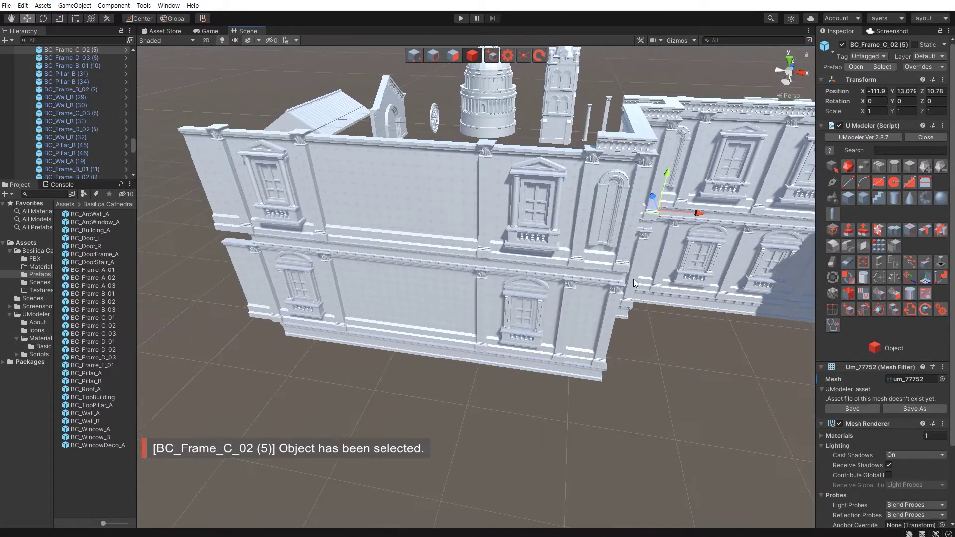
left_click(637, 276)
left_click_drag(658, 218, 243, 252)
middle_click_drag(421, 371, 435, 366)
- Focus on the placed frame piece and orbit around the facade to check it
mouse_move(435, 367)
left_mouse_down("alt")
mouse_move(467, 403)
mouse_move(425, 386)
left_mouse_up("alt")
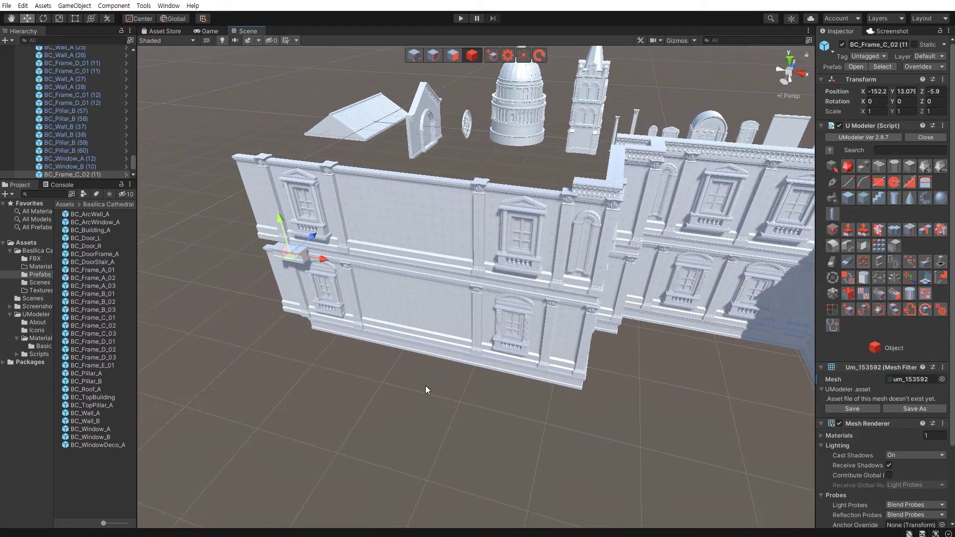
key("f")
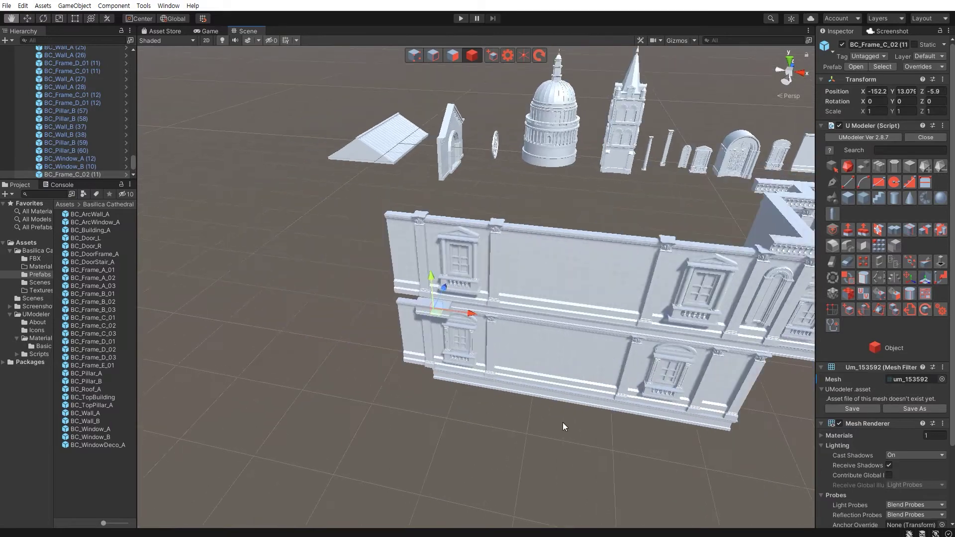
mouse_move(436, 348)
left_mouse_down("alt")
mouse_move(451, 362)
mouse_move(498, 355)
left_mouse_up("alt")
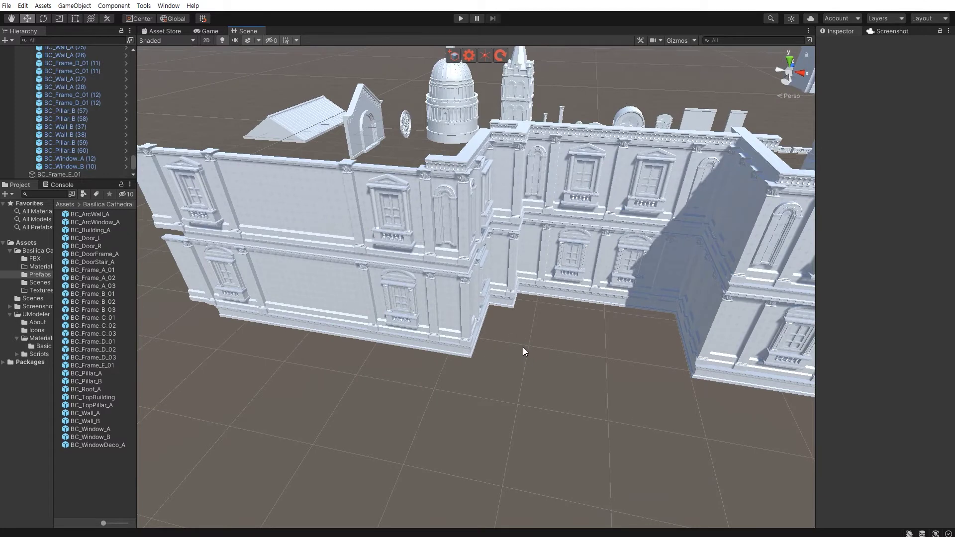
mouse_move(537, 352)
left_mouse_down("alt")
mouse_move(525, 346)
mouse_move(666, 334)
mouse_move(609, 308)
mouse_move(385, 270)
mouse_move(687, 311)
left_mouse_up("alt")
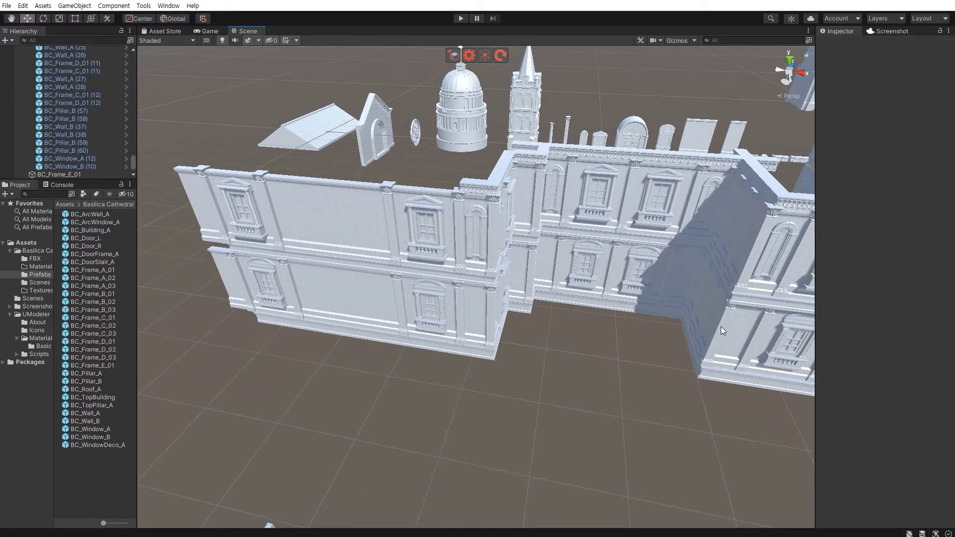
left_click_drag(637, 354, 689, 309, "alt")
left_click(689, 308)
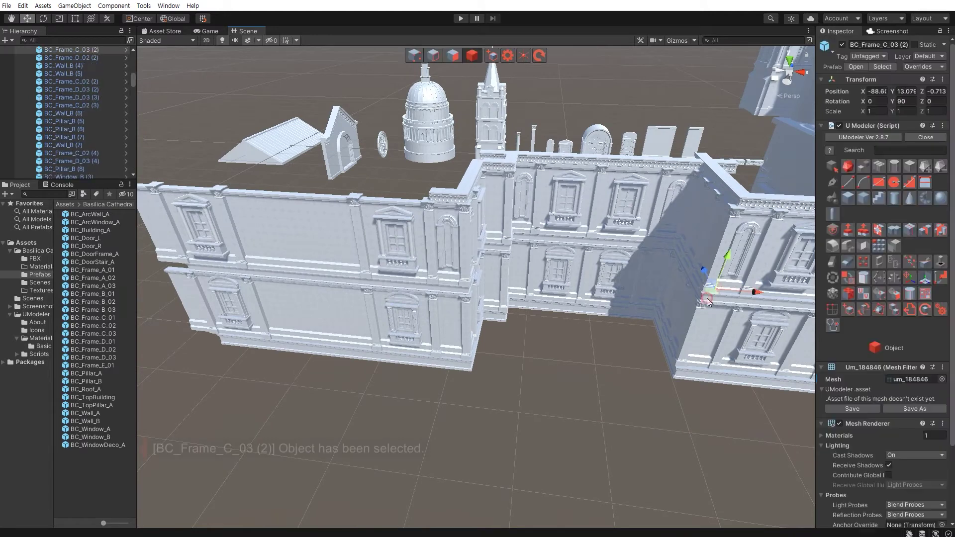
- Move two corner frame pieces to the left wall end and inspect the cornice
left_click(679, 376)
left_click(682, 379, "shift")
left_click_drag(687, 334, 262, 308)
key("f")
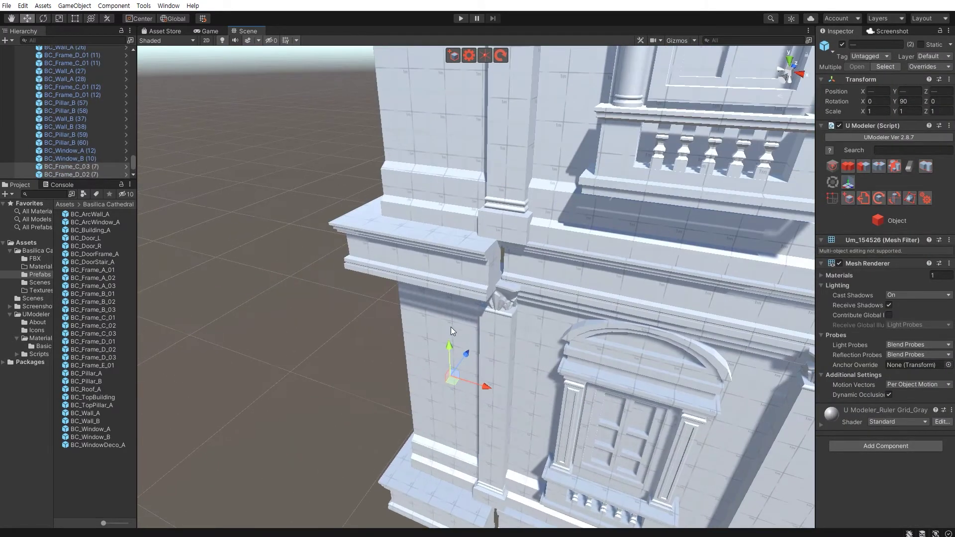
left_click_drag(451, 328, 473, 309, "alt")
left_click_drag(506, 278, 417, 315, "alt")
scroll(416, 308, "down", 6)
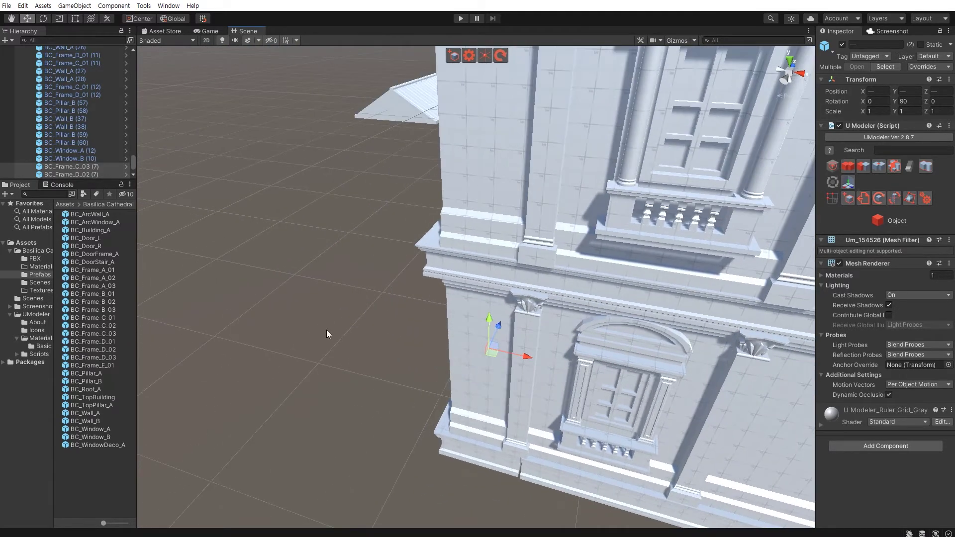
- Select window frame BC_Frame_D_02 (7) and inspect the wall's lower base up close
left_click(334, 362)
left_click_drag(333, 362, 404, 414, "alt")
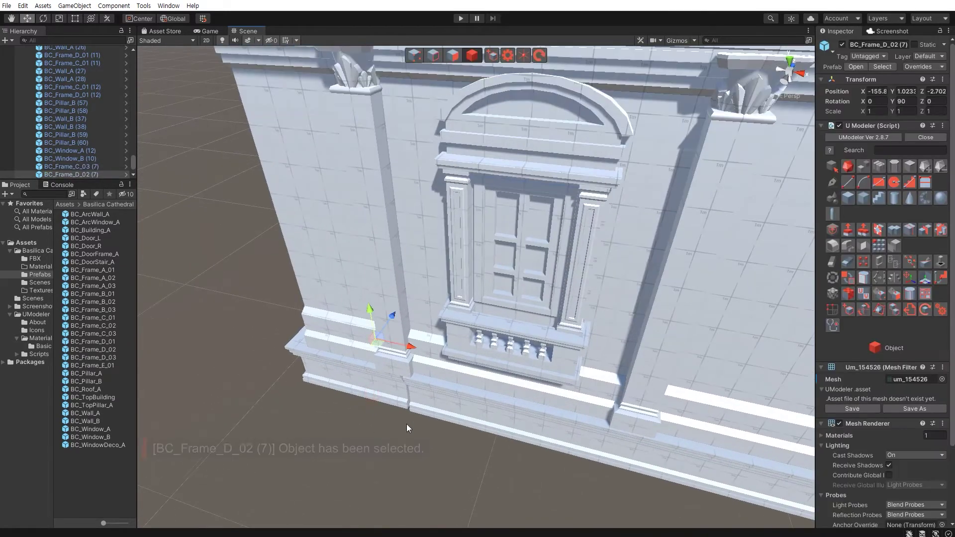
scroll(425, 353, "up", 4)
scroll(399, 367, "up", 3)
left_click_drag(403, 370, 342, 355, "alt")
scroll(351, 328, "down", 4)
scroll(375, 395, "down", 3)
scroll(428, 423, "down", 3)
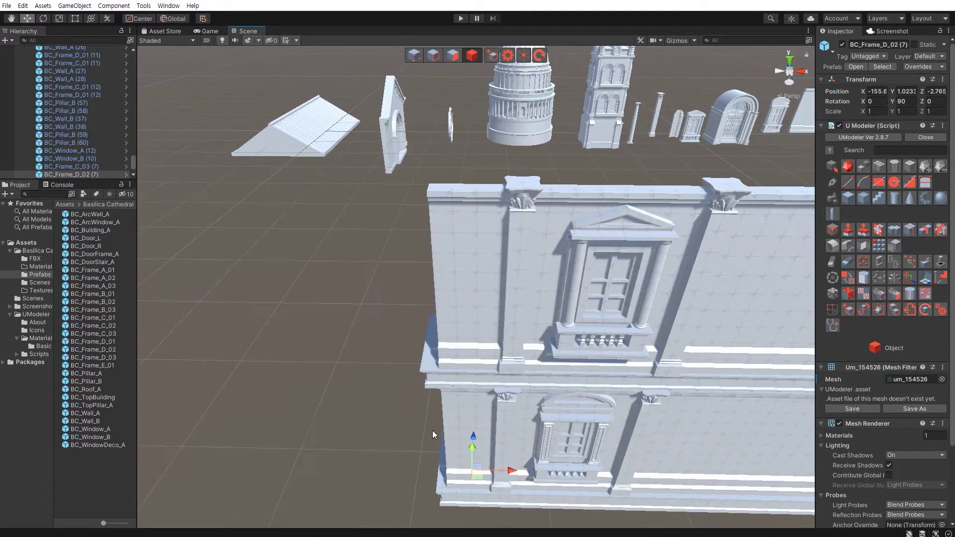
mouse_move(432, 430)
left_mouse_down("alt")
mouse_move(514, 425)
mouse_move(452, 377)
mouse_move(552, 383)
mouse_move(539, 383)
left_mouse_up("alt")
- Duplicate the arched window BC_ArcWindow_A onto the left wall's upper storey
left_click(713, 277)
key("ctrl+d")
mouse_move(711, 280)
left_mouse_down()
mouse_move(649, 255)
mouse_move(264, 246)
left_mouse_up()
key("f")
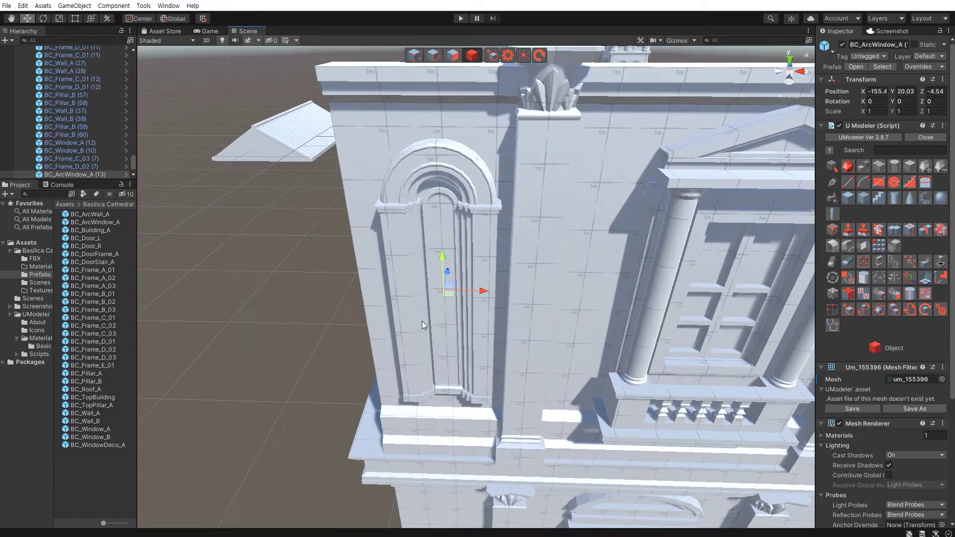
scroll(422, 321, "down", 5)
scroll(468, 328, "down", 3)
mouse_move(469, 327)
left_mouse_down("alt")
mouse_move(513, 348)
mouse_move(534, 382)
left_mouse_up("alt")
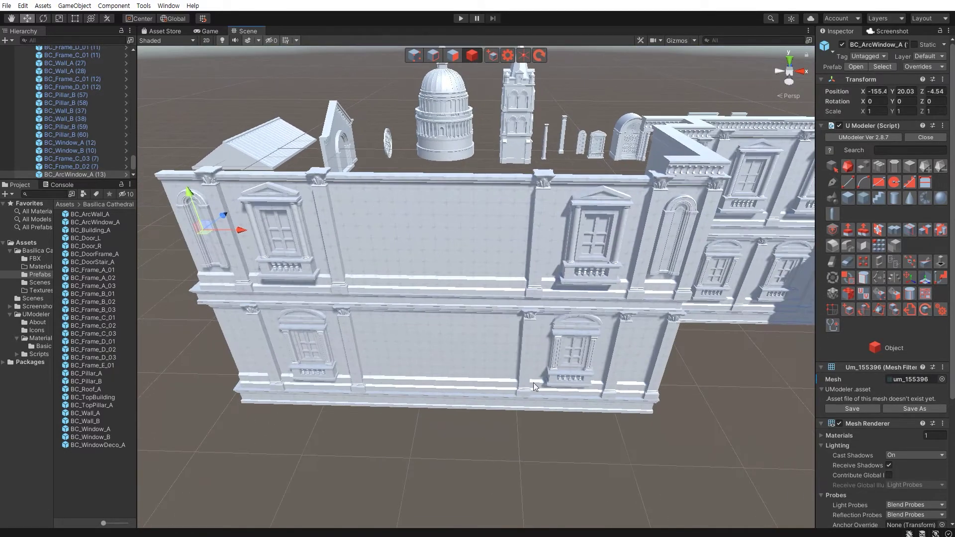
left_click(579, 460)
mouse_move(619, 406)
left_mouse_down("alt")
mouse_move(473, 379)
mouse_move(557, 368)
mouse_move(440, 359)
left_mouse_up("alt")
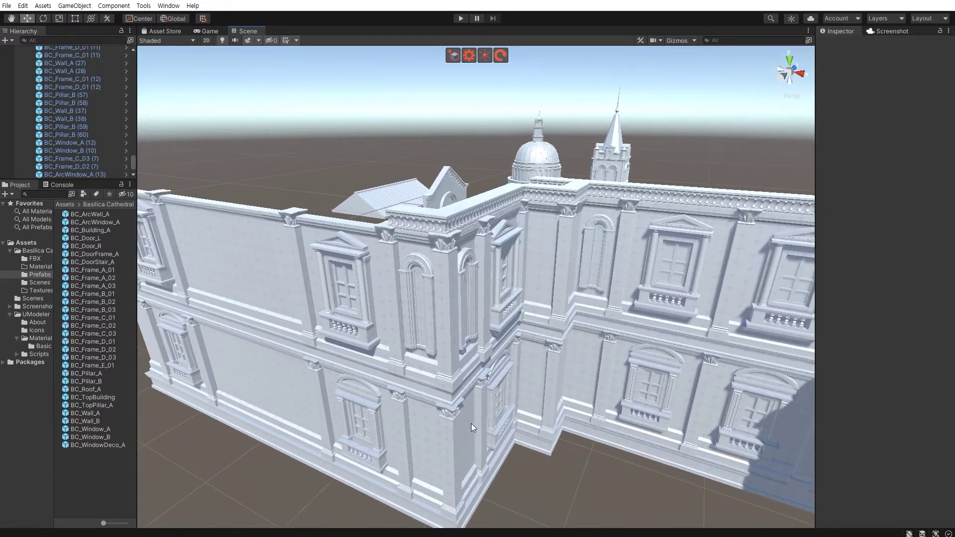
- Set wall BC_Wall_A (29) to a Y rotation of 90 in the Inspector
left_click_drag(471, 427, 438, 239, "alt")
left_click(437, 240)
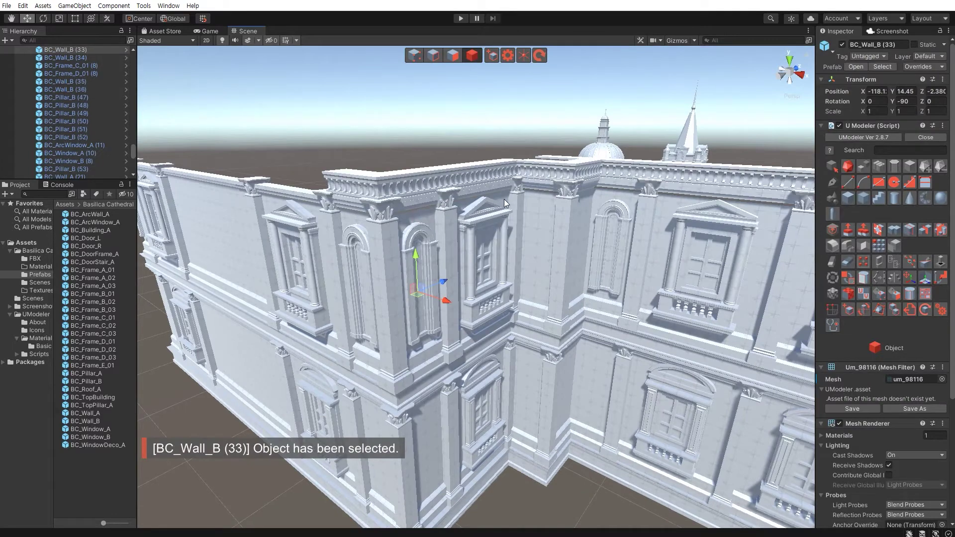
left_click(402, 266, "shift")
left_click_drag(402, 267, 740, 330, "alt")
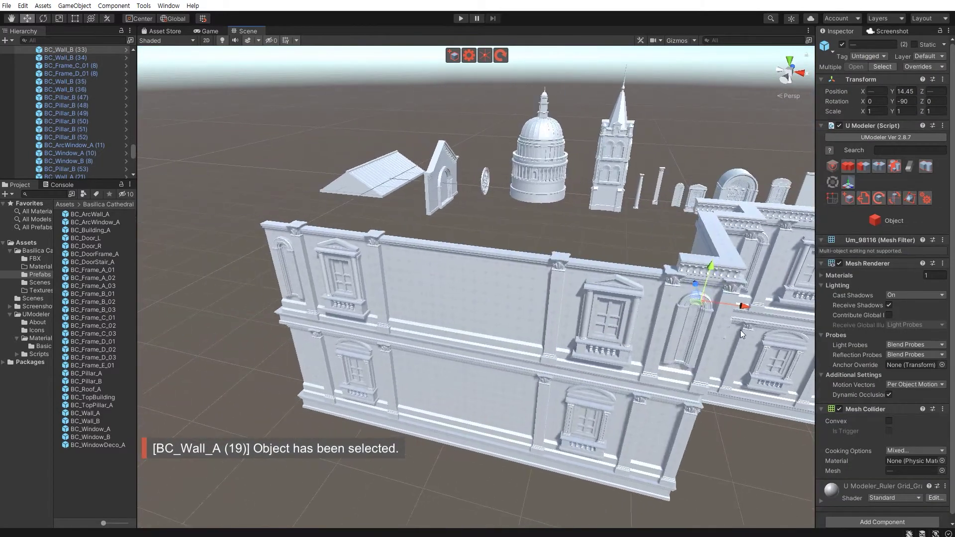
left_click(740, 330)
key("f")
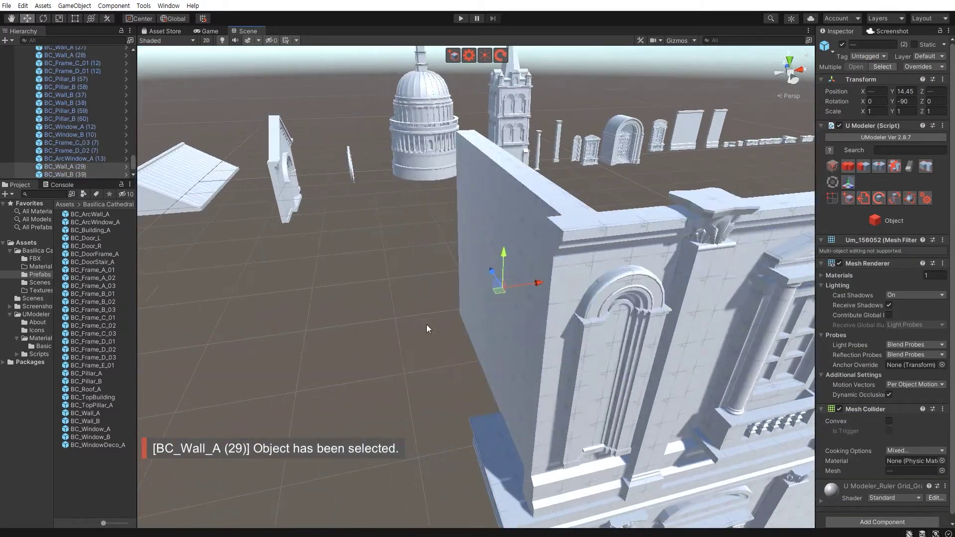
left_click(469, 301)
key("e")
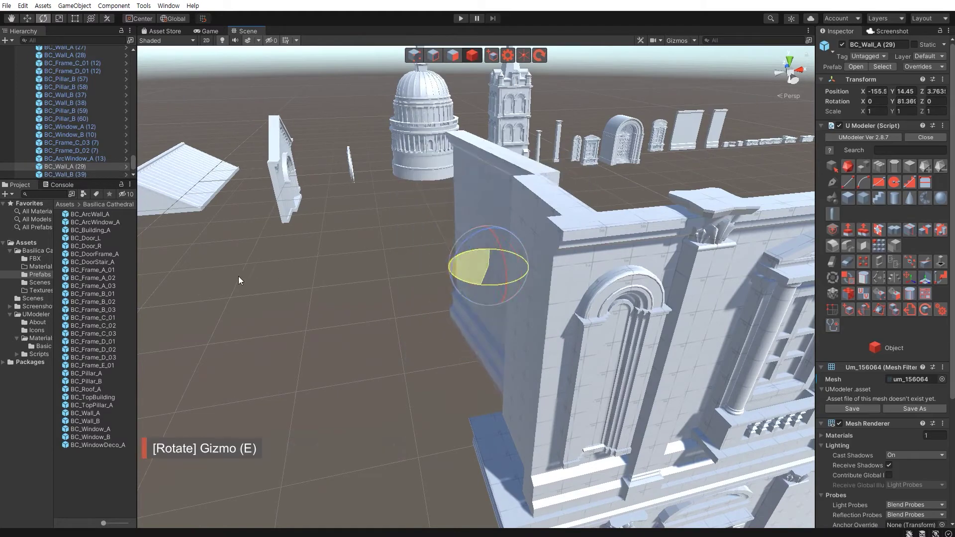
left_click(907, 101)
type("90")
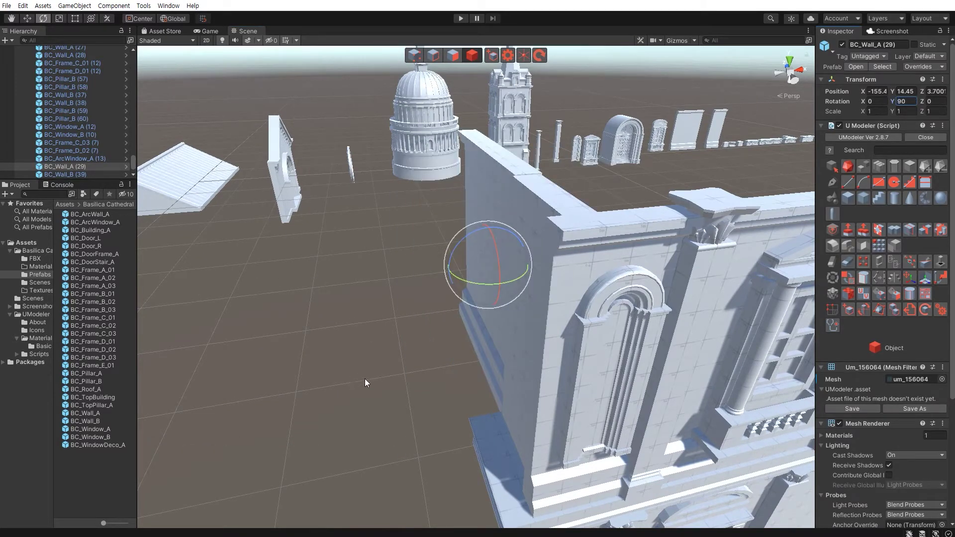
- Rotate wall BC_Wall_B (39) around its vertical axis at the corner
right_click_drag(366, 383, 416, 366)
key("w")
left_click(503, 203)
key("e")
mouse_move(466, 344)
left_mouse_down()
mouse_move(697, 373)
mouse_move(246, 340)
mouse_move(259, 334)
left_mouse_up()
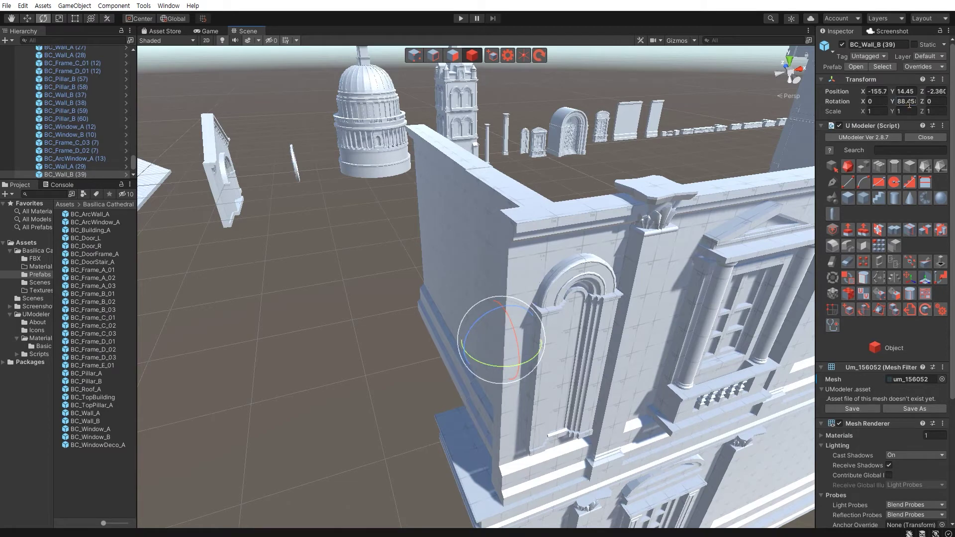
key("w")
- Select BC_Wall_A (29) and BC_Wall_B (39), then undo the last wall change
mouse_move(298, 314)
right_mouse_down()
mouse_move(503, 327)
mouse_move(504, 298)
mouse_move(533, 246)
mouse_move(437, 322)
mouse_move(430, 370)
right_mouse_up()
left_click(446, 292)
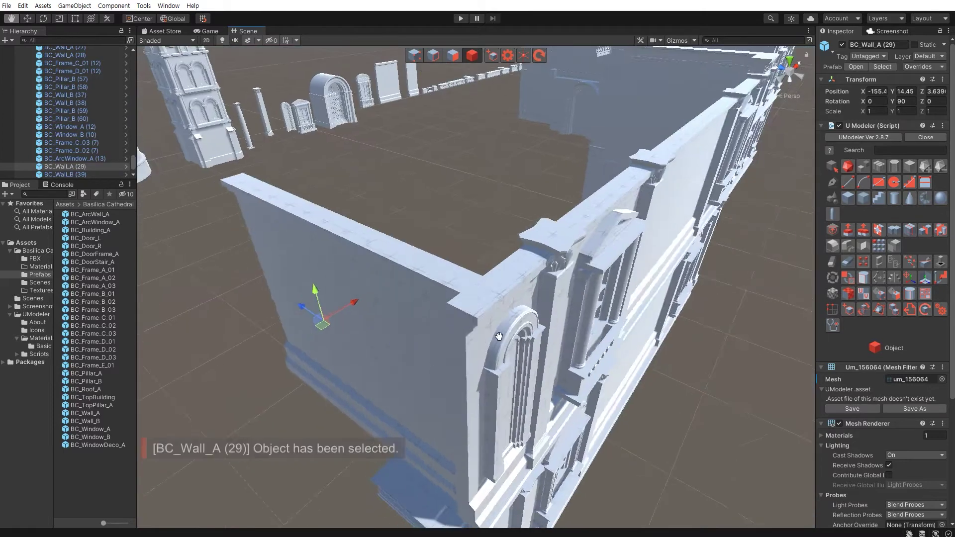
left_click(535, 366, "shift")
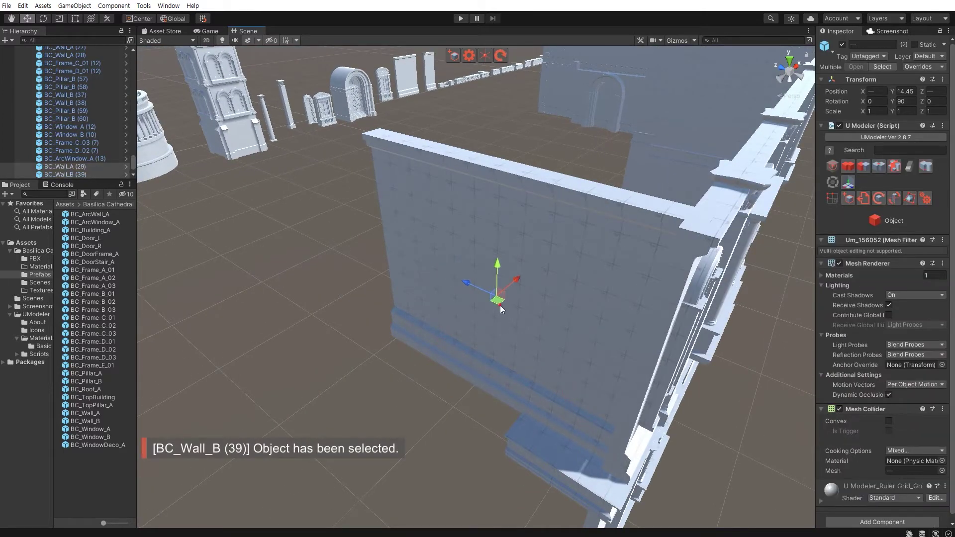
key("ctrl+z")
- Orbit around the building to inspect the decorated facade and its corner
mouse_move(553, 324)
right_mouse_down()
mouse_move(482, 208)
mouse_move(437, 205)
right_mouse_up()
scroll(515, 330, "up", 5)
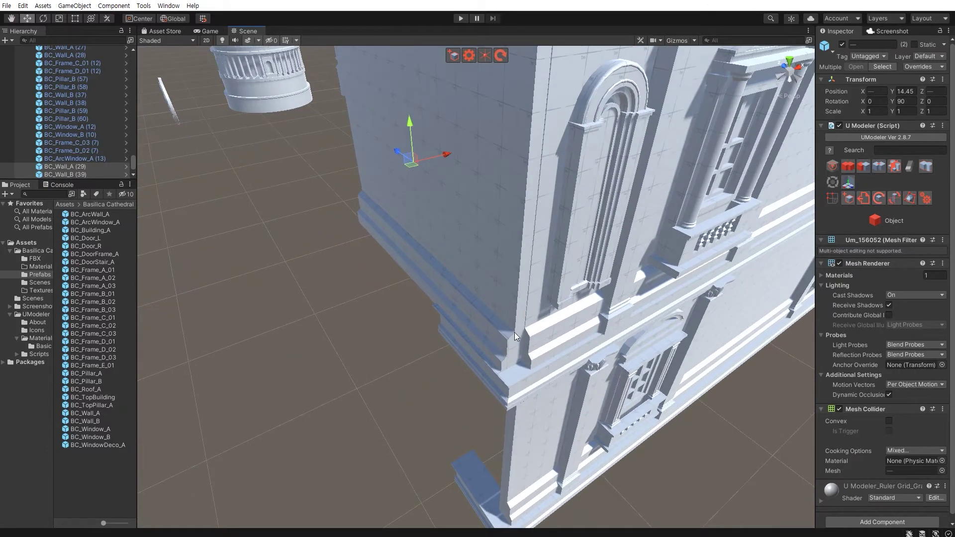
scroll(422, 299, "down", 3)
scroll(425, 306, "down", 3)
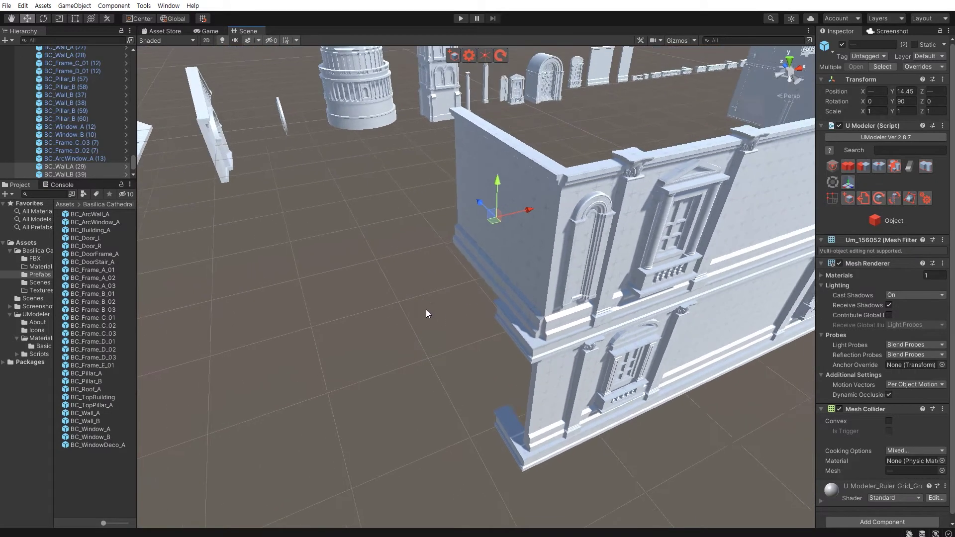
left_click_drag(426, 310, 389, 322, "alt")
left_click(274, 321)
left_click_drag(274, 321, 405, 326, "alt")
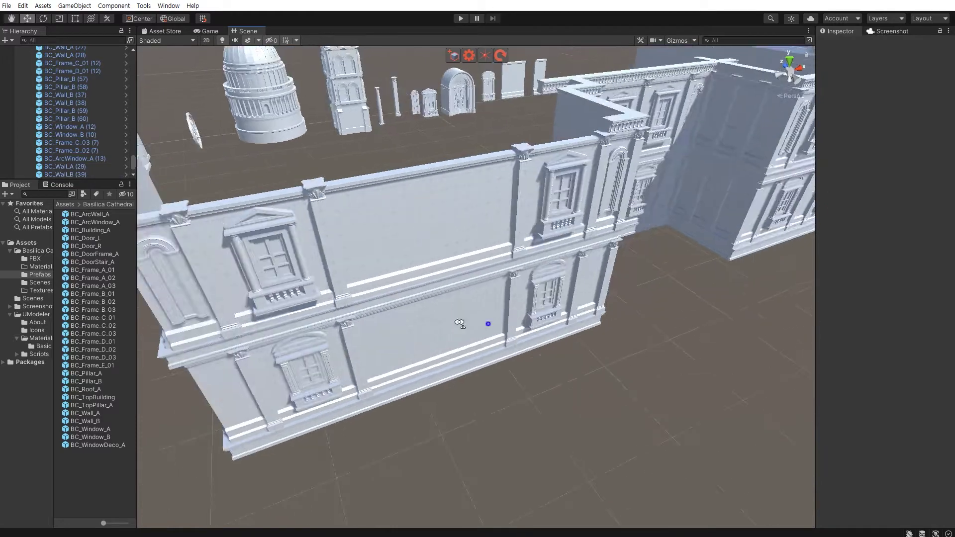
scroll(405, 326, "up", 2)
scroll(410, 332, "up", 2)
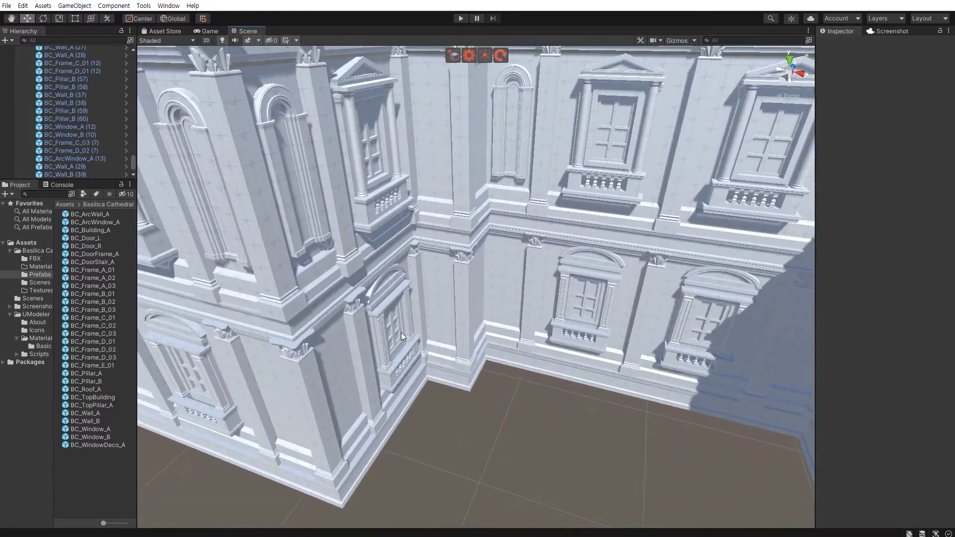
scroll(262, 314, "down", 3)
left_click_drag(262, 313, 494, 264, "alt")
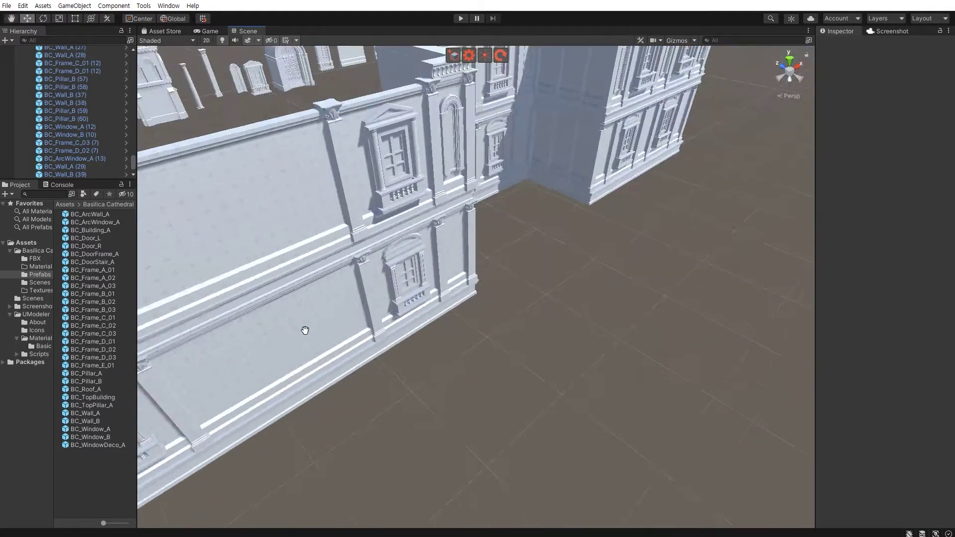
right_click_drag(518, 285, 457, 293)
- Select corner walls BC_Wall_A (29) and BC_Wall_B (40) to check their placement
left_click(431, 275)
left_click(378, 222)
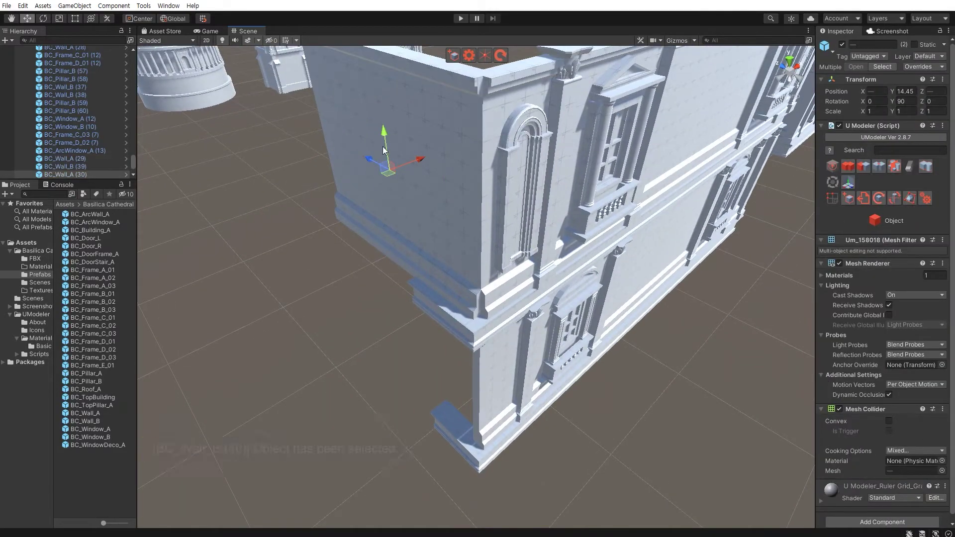
left_click(385, 266, "shift")
scroll(424, 277, "up", 3)
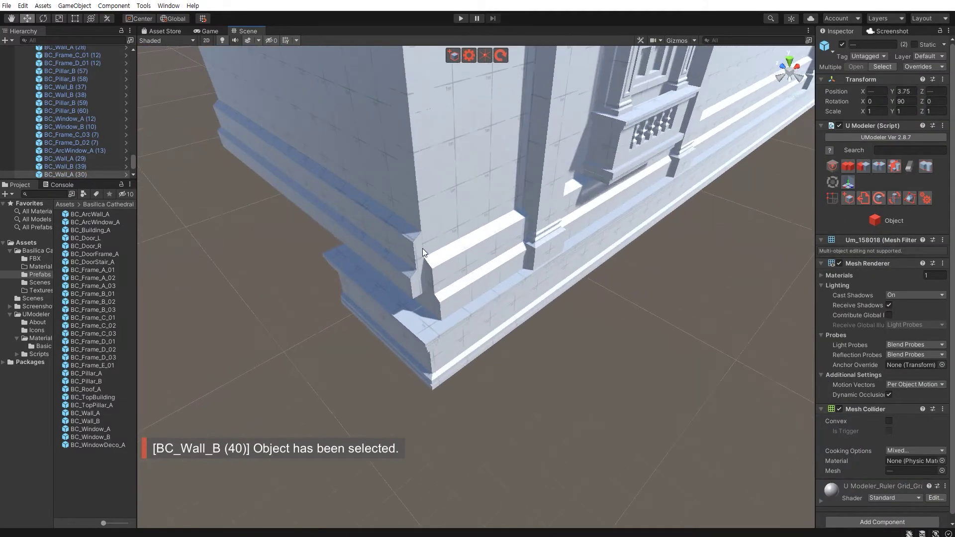
scroll(470, 255, "down", 2)
scroll(480, 251, "down", 5)
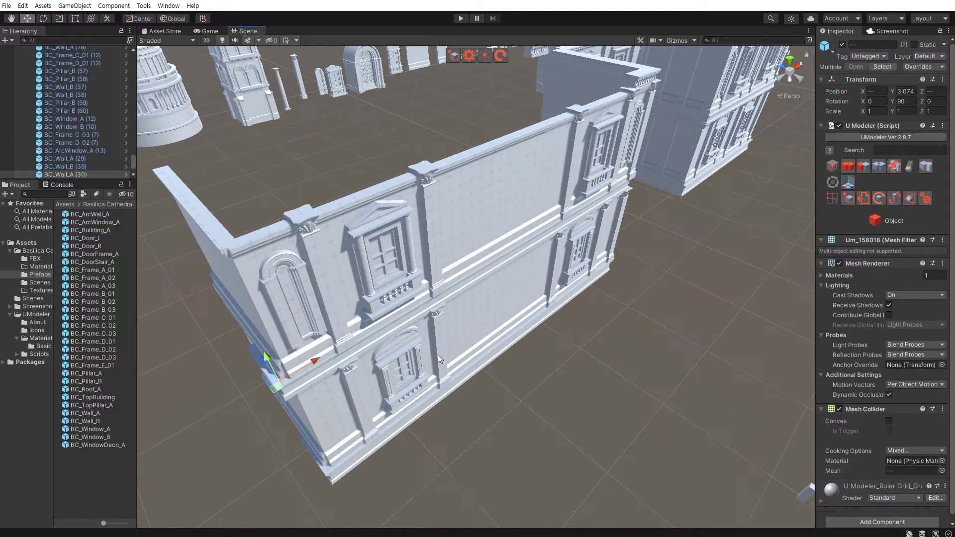
left_click(608, 356)
- Orbit to face the cathedral wall and select frames BC_Frame_C_01 (8) and BC_Frame_D_01 (8)
mouse_move(607, 356)
right_mouse_down()
mouse_move(476, 321)
mouse_move(338, 324)
right_mouse_up()
mouse_move(338, 311)
middle_mouse_down()
mouse_move(350, 313)
mouse_move(373, 285)
middle_mouse_up()
mouse_move(373, 284)
right_mouse_down()
mouse_move(520, 351)
mouse_move(376, 368)
mouse_move(552, 277)
right_mouse_up()
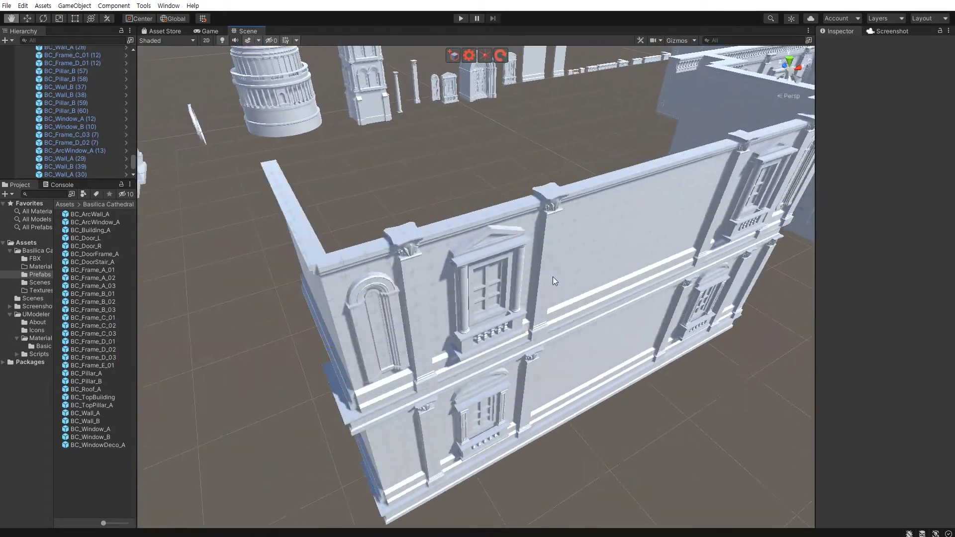
middle_click_drag(552, 277, 484, 290)
mouse_move(485, 290)
right_mouse_down()
mouse_move(429, 344)
mouse_move(354, 300)
mouse_move(427, 331)
mouse_move(286, 252)
mouse_move(548, 357)
right_mouse_up()
left_click(409, 300)
left_click(421, 313, "shift")
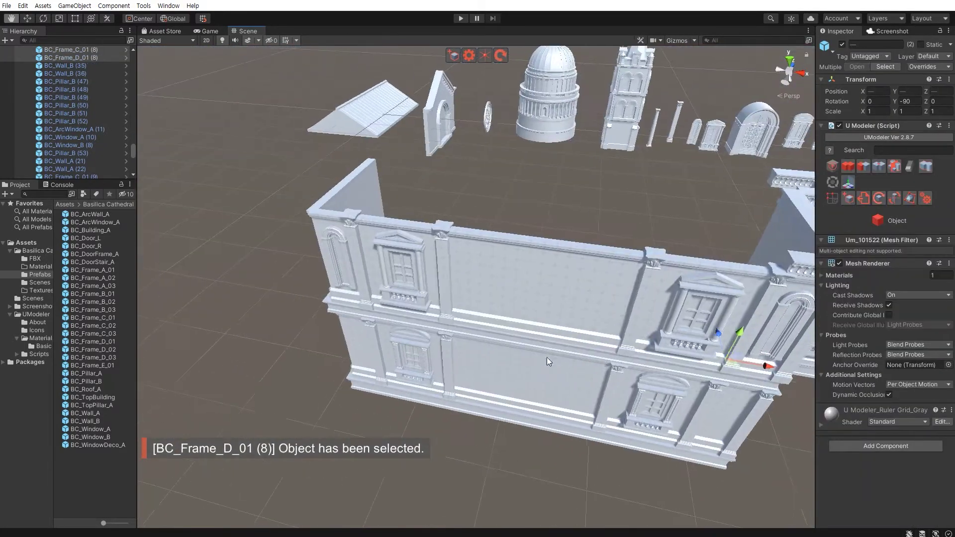
- Rotate the selected frame pieces, including BC_Frame_C_01 (13), to Y 90
left_click(468, 338)
key("f")
right_click_drag(468, 338, 502, 287)
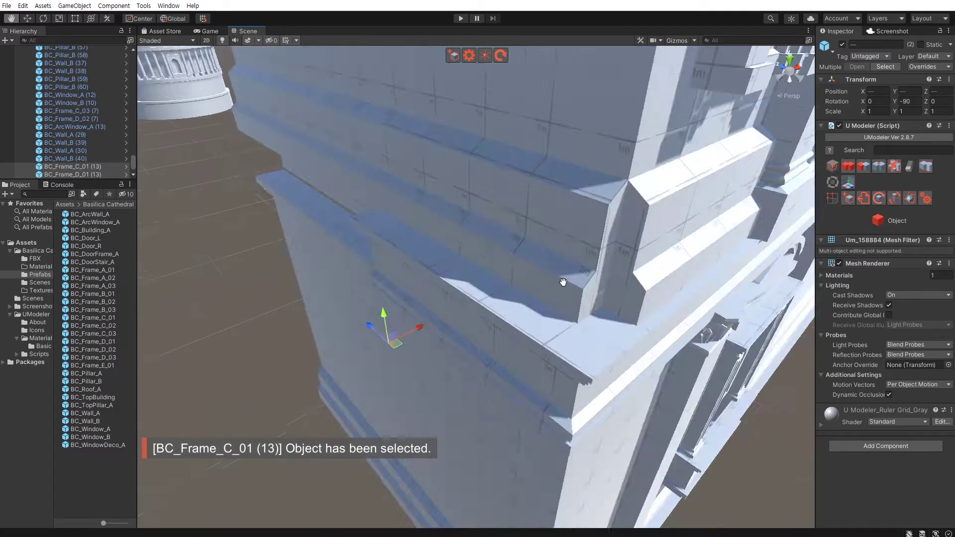
key("e")
left_click_drag(415, 354, 155, 320)
left_click(910, 101)
type("90")
key("Return")
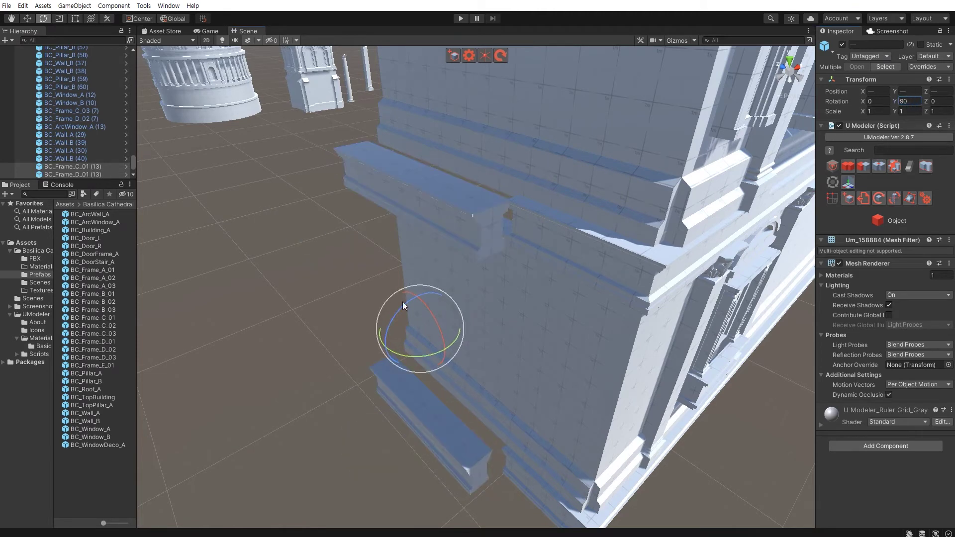
key("w")
- Slide base frame piece BC_Frame_D_01 (13) into the wall
left_click(365, 427)
right_click_drag(364, 423, 391, 418)
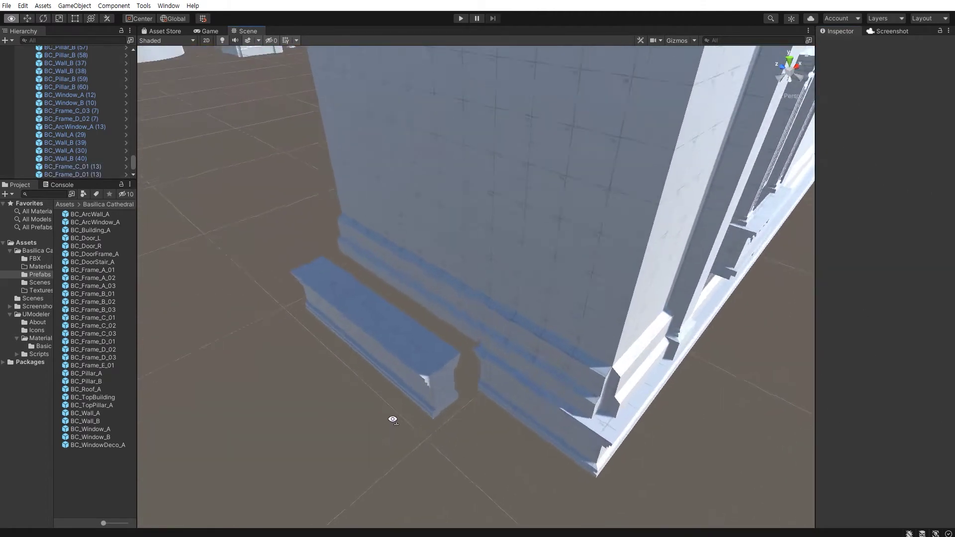
left_click(404, 360)
left_click_drag(405, 359, 471, 332)
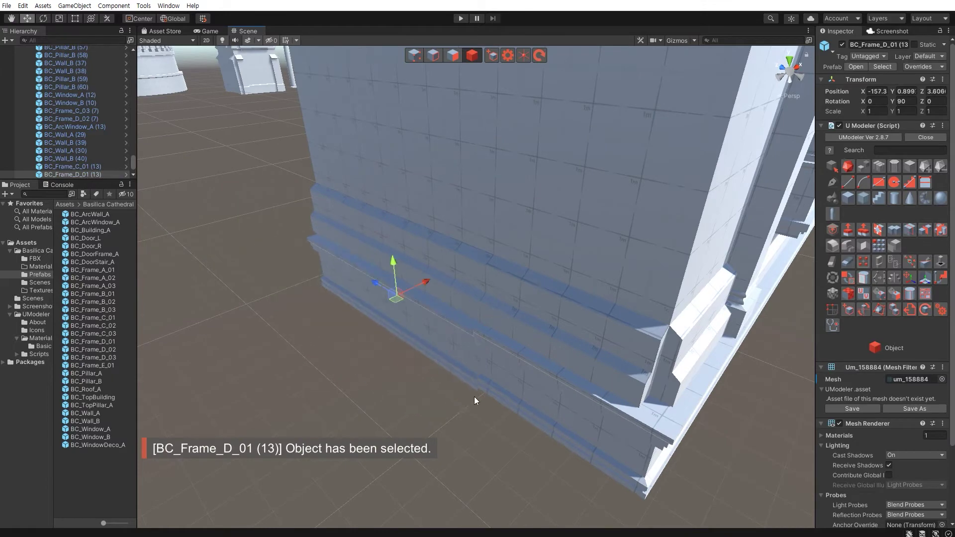
right_click_drag(474, 396, 394, 290)
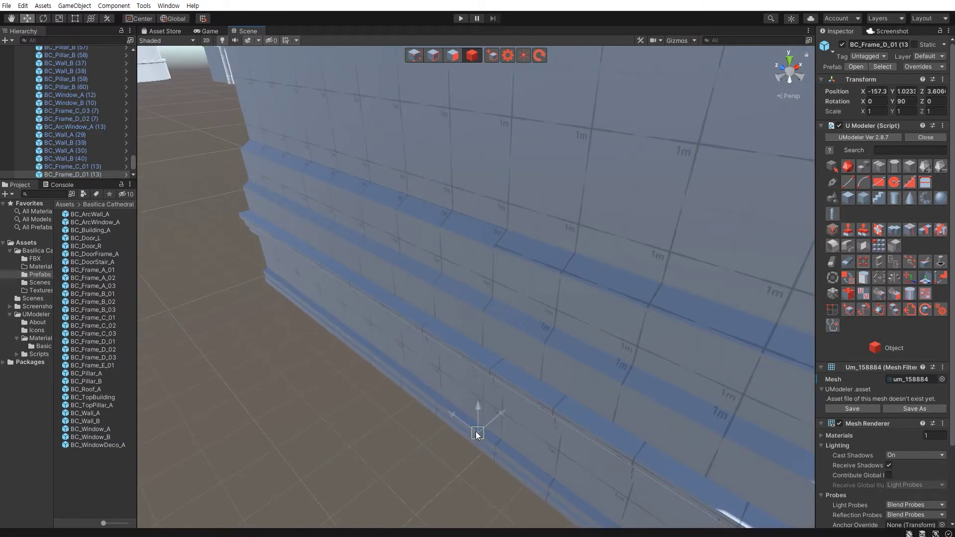
- Nudge ledge frame BC_Frame_C_01 (13) into line along the wall
right_click_drag(475, 432, 347, 357)
middle_click_drag(347, 358, 332, 234)
right_click_drag(331, 235, 324, 365)
left_click(325, 364)
scroll(394, 364, "up", 3)
left_click_drag(392, 364, 444, 315)
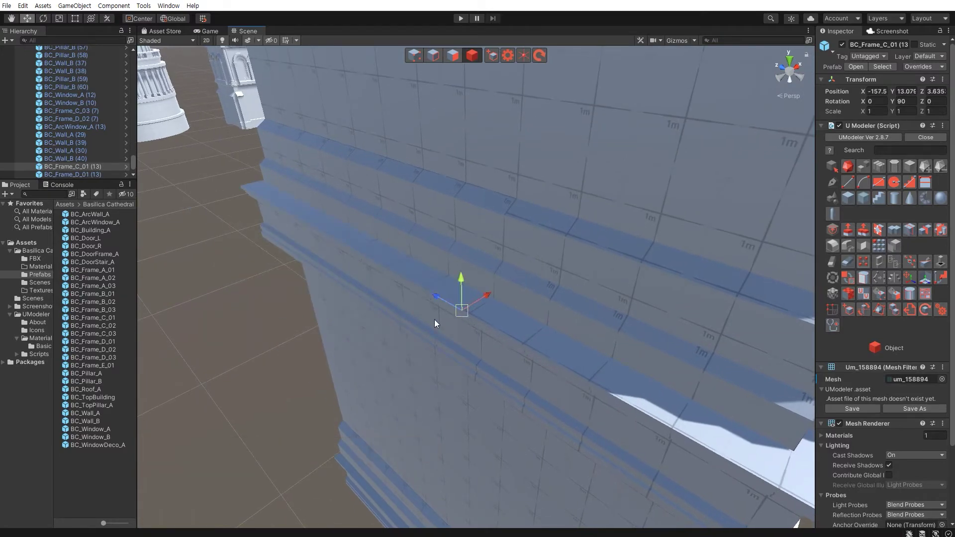
scroll(459, 314, "down", 5)
- Orbit around the finished two-storey corner facade toward the dome and spire
middle_click_drag(380, 322, 323, 366)
right_click_drag(323, 366, 617, 476)
left_click(617, 476)
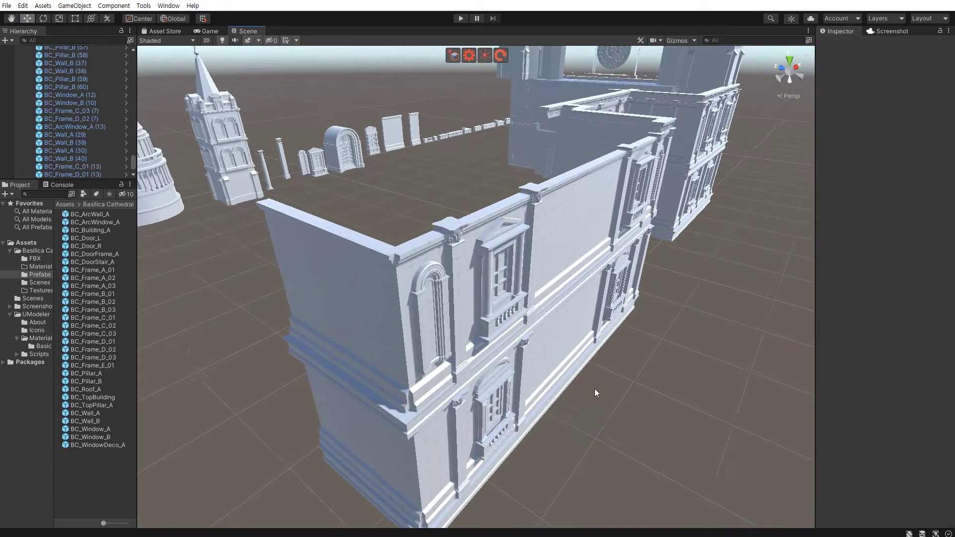
right_click_drag(589, 396, 502, 366)
scroll(598, 354, "up", 3)
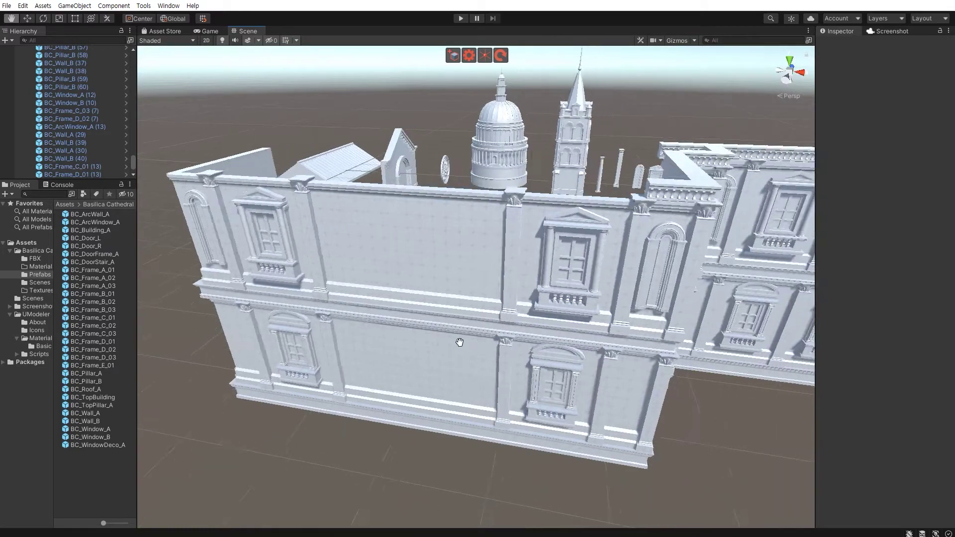
right_click_drag(597, 355, 309, 343)
middle_click_drag(309, 344, 360, 373)
mouse_move(361, 373)
right_mouse_down()
mouse_move(424, 346)
mouse_move(403, 296)
right_mouse_up()
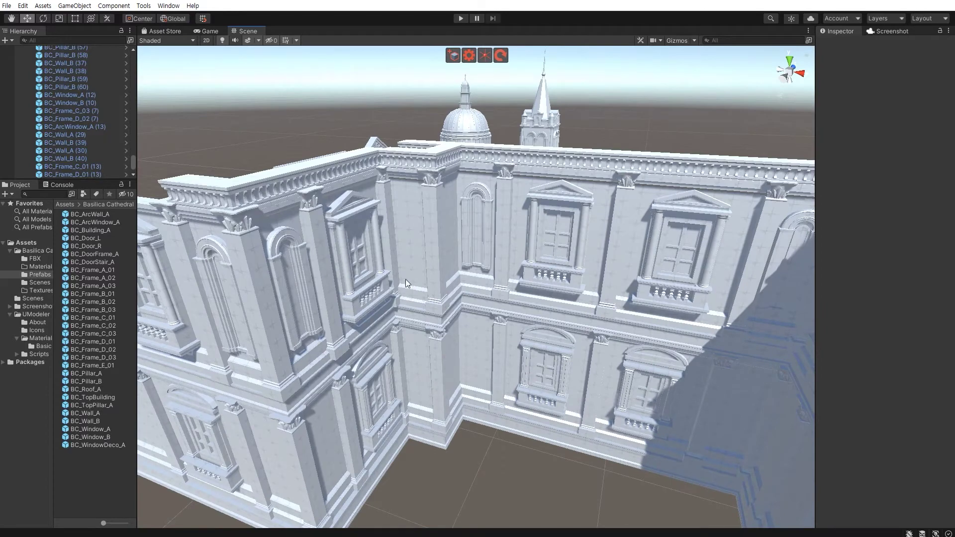
left_click(407, 279)
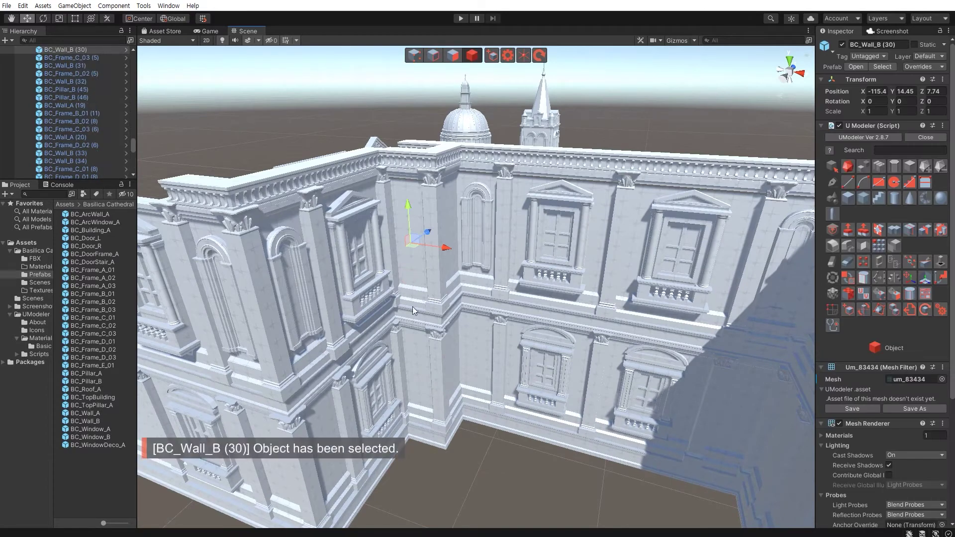
- Select several corner wall panels, undo a stray change, and inspect the new wall section
left_click(424, 320, "shift")
left_click(409, 338, "shift")
left_click(397, 353, "shift")
right_click_drag(397, 353, 446, 330)
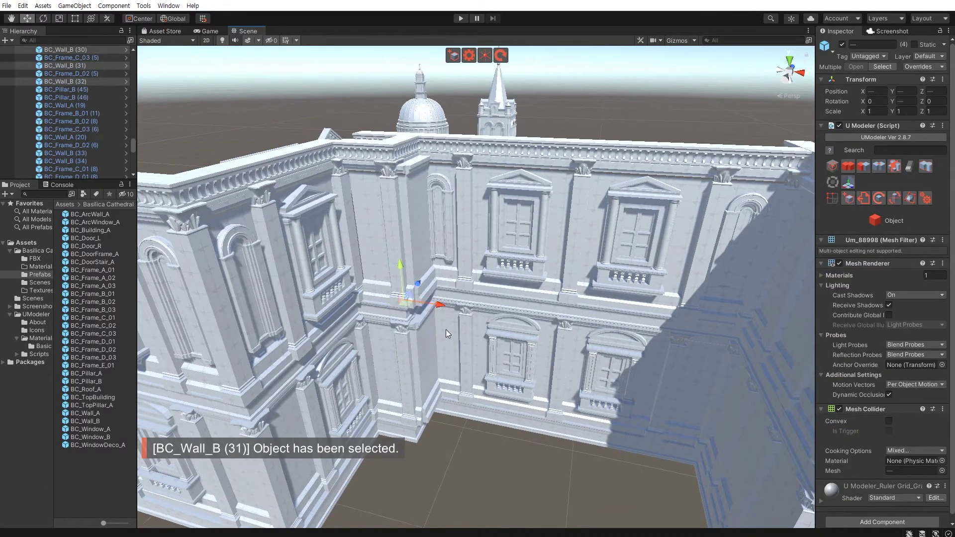
key("ctrl+z")
mouse_move(423, 345)
right_mouse_down()
mouse_move(374, 336)
mouse_move(277, 349)
right_mouse_up()
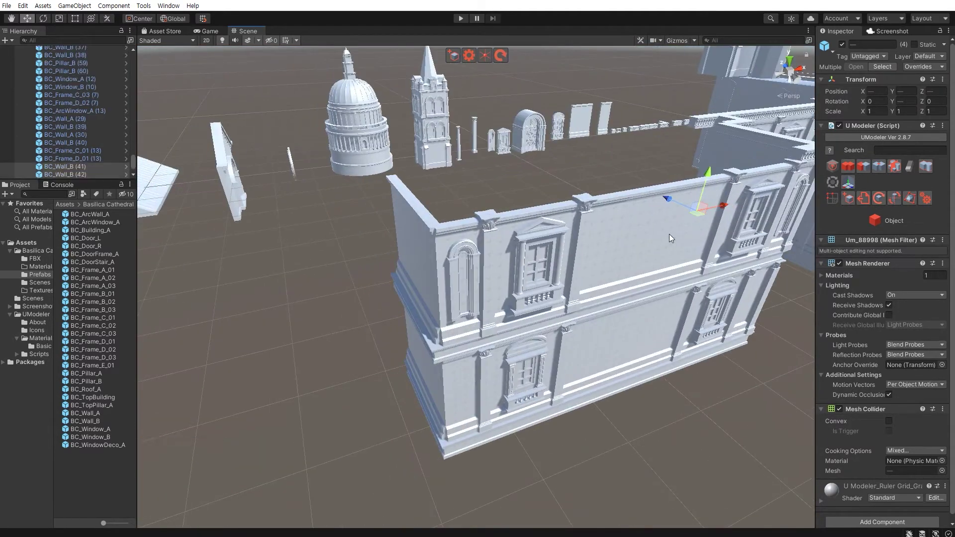
left_click(671, 239)
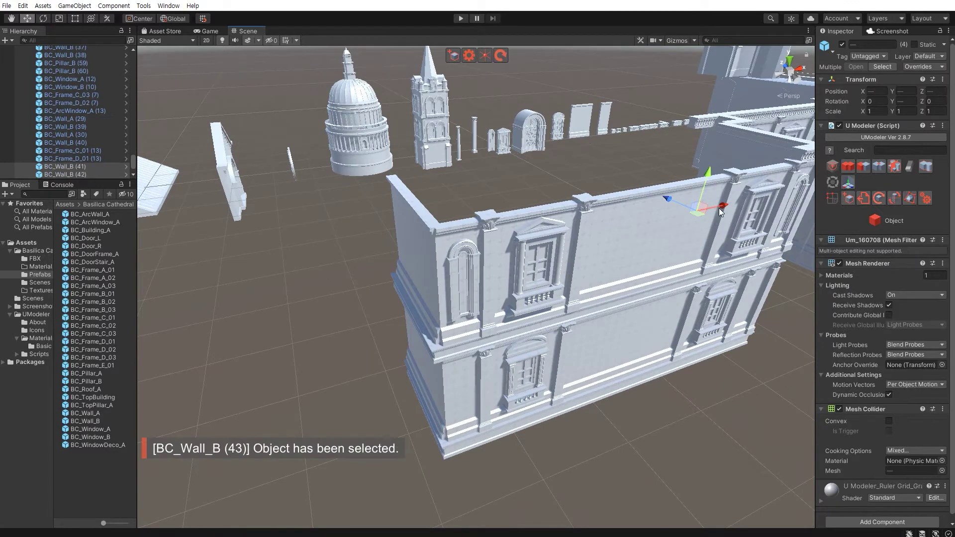
mouse_move(671, 239)
right_mouse_down()
mouse_move(496, 341)
mouse_move(332, 317)
right_mouse_up()
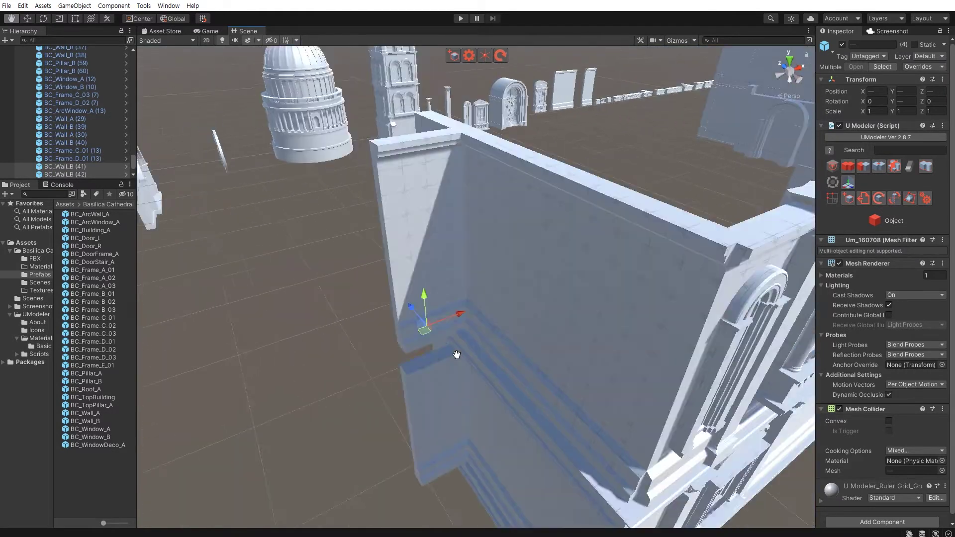
left_click(333, 317)
- Try rotating wall panel BC_Wall_B (42), then undo it back to its original orientation
left_click(419, 284)
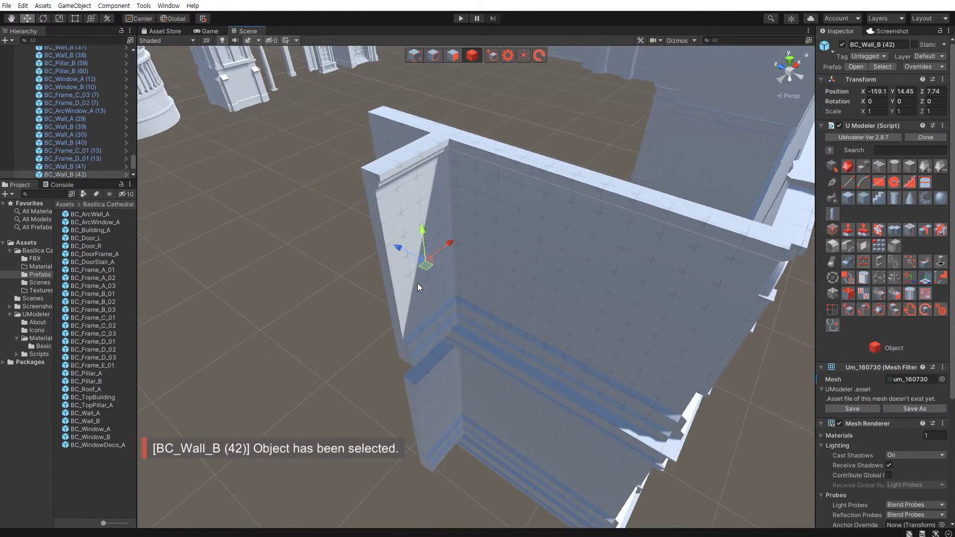
key("e")
left_click_drag(424, 288, 291, 270)
key("ctrl+z")
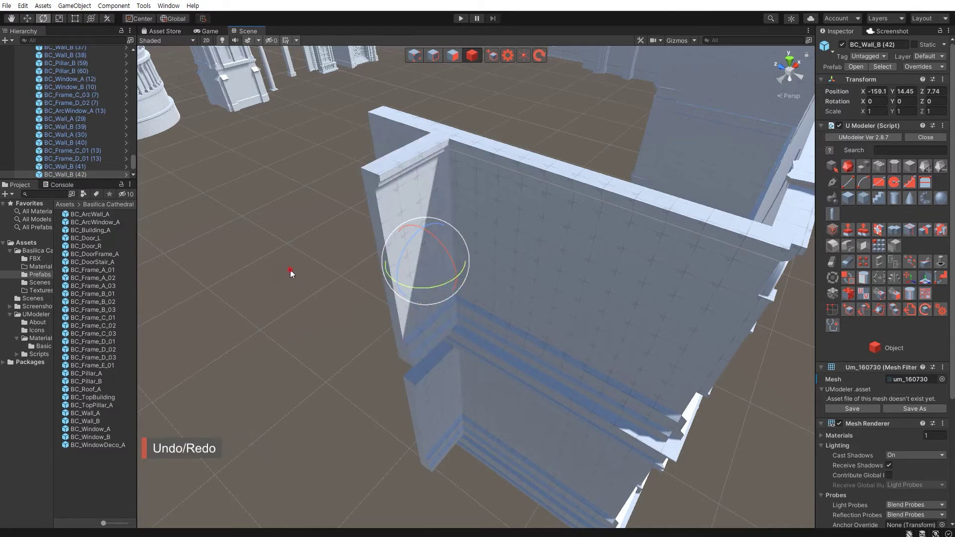
left_click(290, 269)
mouse_move(404, 181)
right_mouse_down()
mouse_move(420, 301)
mouse_move(440, 316)
right_mouse_up()
left_click(470, 340)
key("ctrl+z")
key("w")
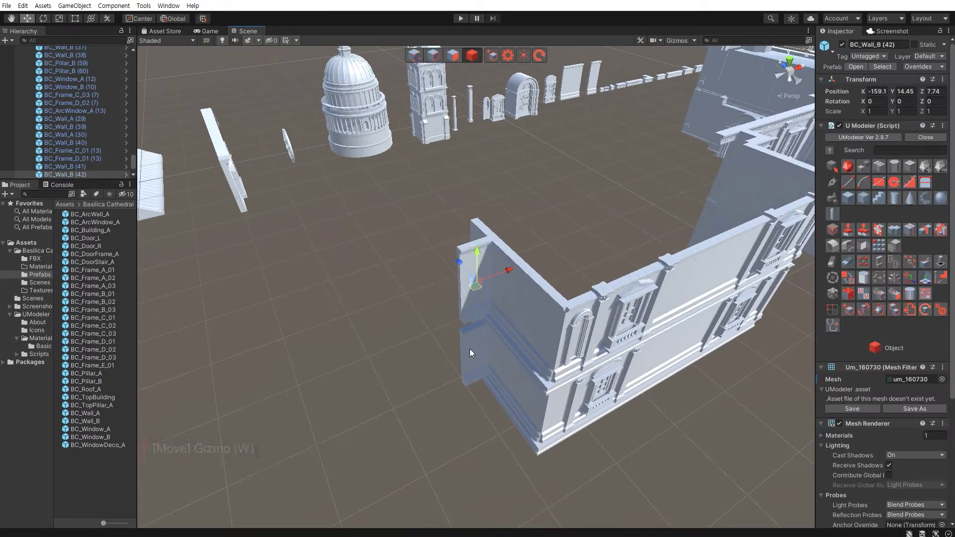
key("ctrl+z")
key("ctrl+z")
key("ctrl+z")
- Delete the extra wall panel BC_Wall_B (43) near the floor
right_click_drag(478, 229, 692, 365)
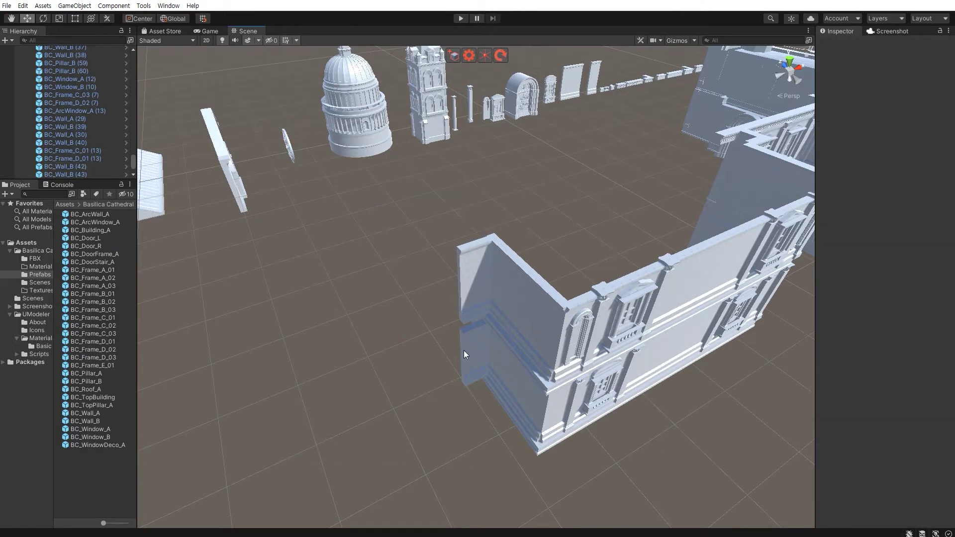
left_click(701, 368)
key("Delete")
mouse_move(652, 372)
right_mouse_down()
mouse_move(486, 335)
mouse_move(447, 319)
mouse_move(435, 280)
mouse_move(414, 336)
right_mouse_up()
- Duplicate the ledge and base frame pieces BC_Frame_C_03 and BC_Frame_D_02
left_click(433, 280)
left_click(422, 294, "shift")
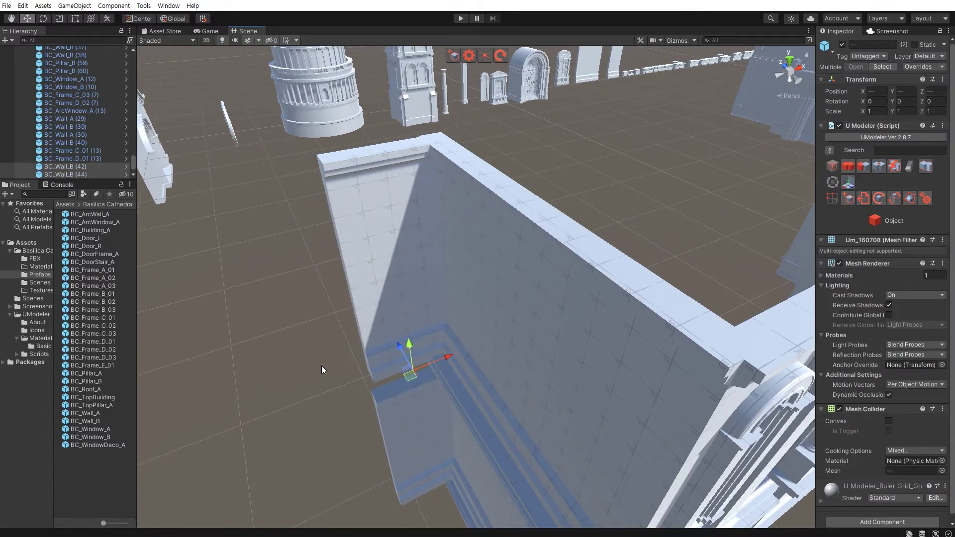
right_click_drag(501, 332, 378, 293)
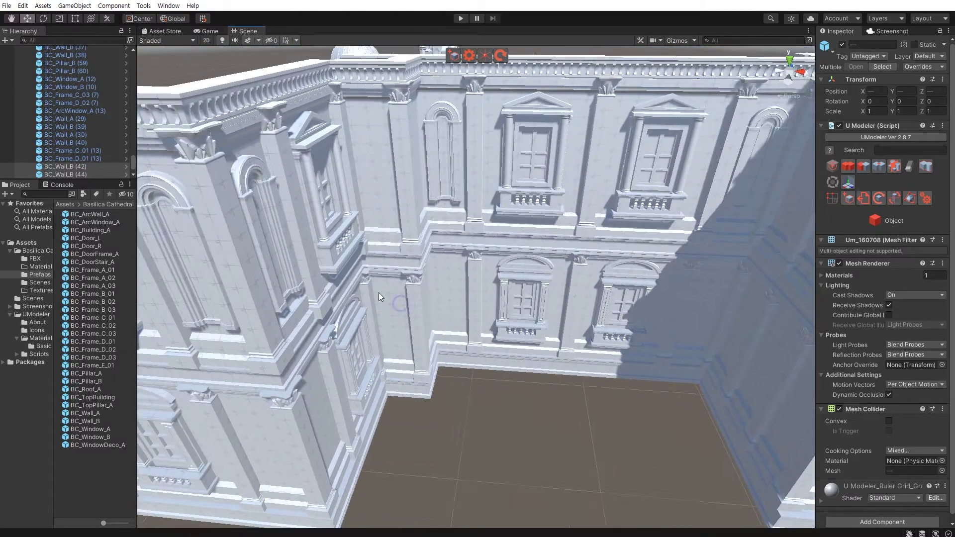
left_click(407, 269)
left_click(355, 344)
scroll(549, 335, "down", 5)
key("ctrl+z")
key("f")
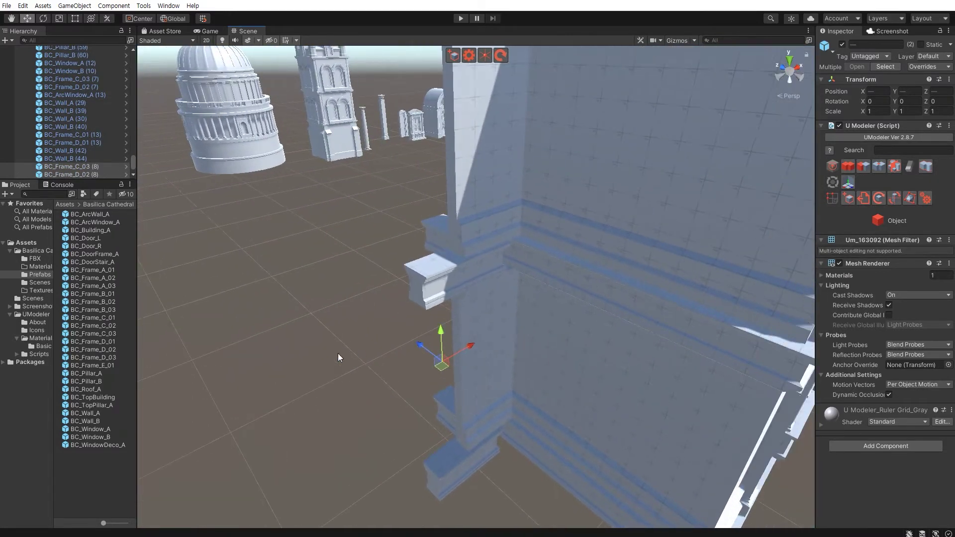
- Rotate copied frames BC_Frame_C_03 (8) and BC_Frame_D_02 (8) to Y 90
left_click(428, 278)
key("e")
left_click_drag(427, 279, 303, 271)
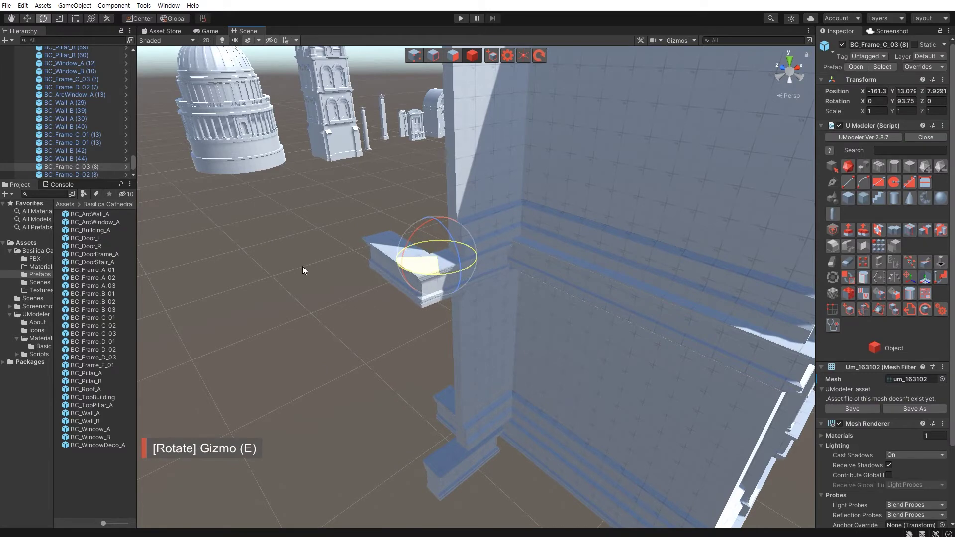
left_click(913, 102)
type("90")
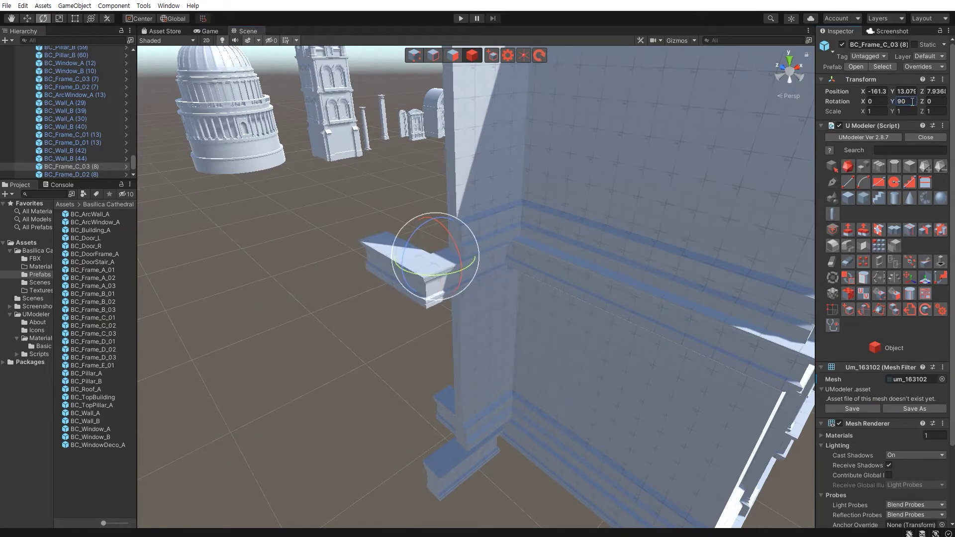
type("w")
left_click(458, 431)
key("e")
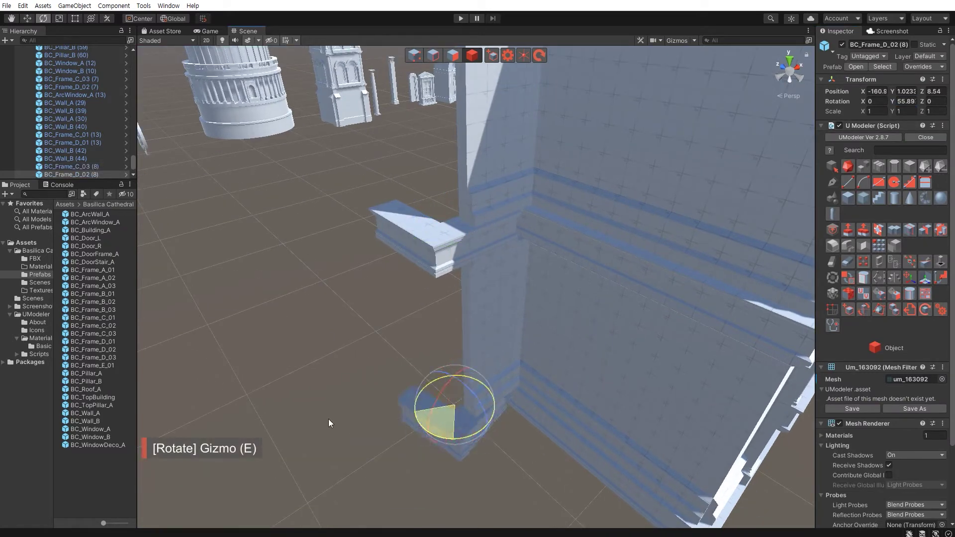
left_click_drag(329, 423, 316, 412)
left_click(901, 101)
type("90")
key("Return")
key("w")
- Slide both copied frames along the X axis to wrap the inner wall corner
middle_click_drag(495, 270, 399, 266)
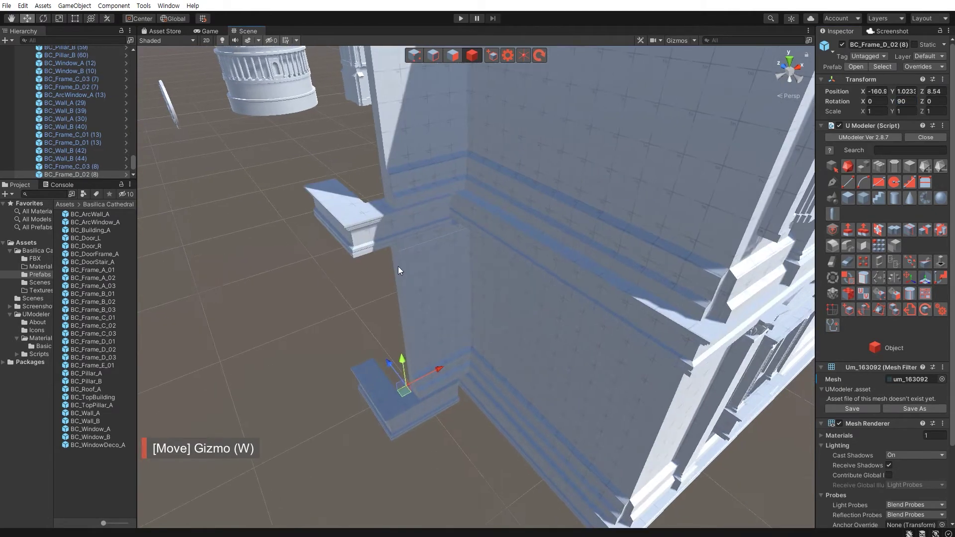
left_click(350, 296)
left_click(355, 231)
left_click(379, 399, "shift")
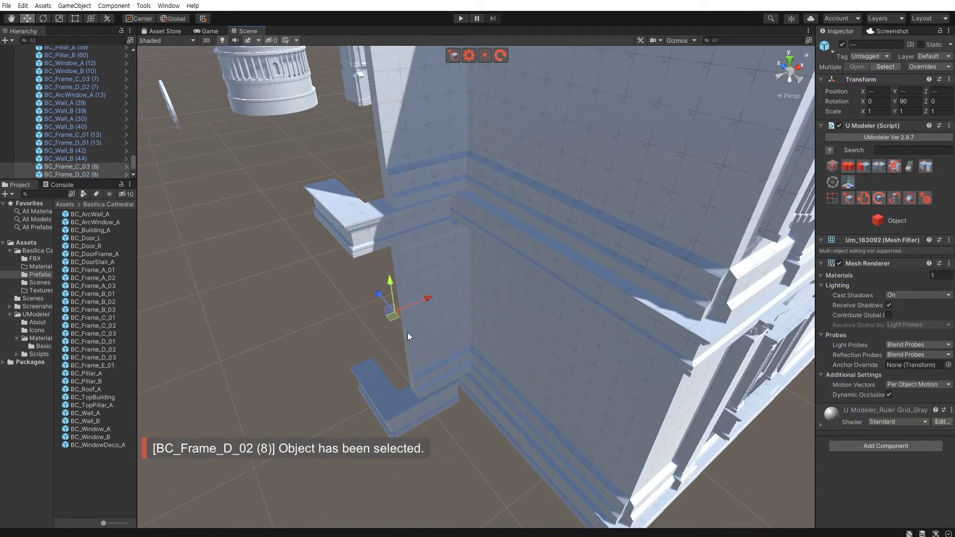
left_click_drag(429, 299, 461, 287)
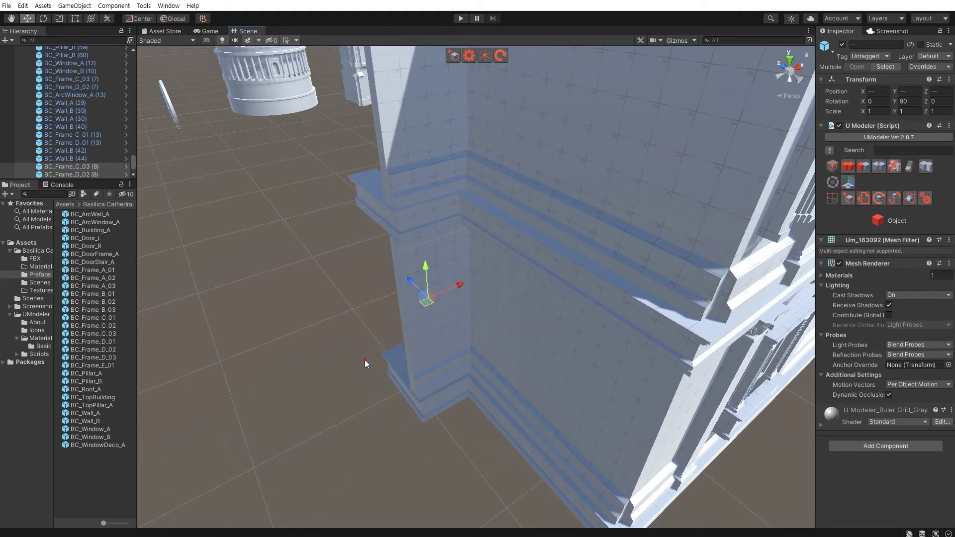
left_click(365, 360)
middle_click_drag(365, 359, 389, 356)
left_click(386, 349)
key("f")
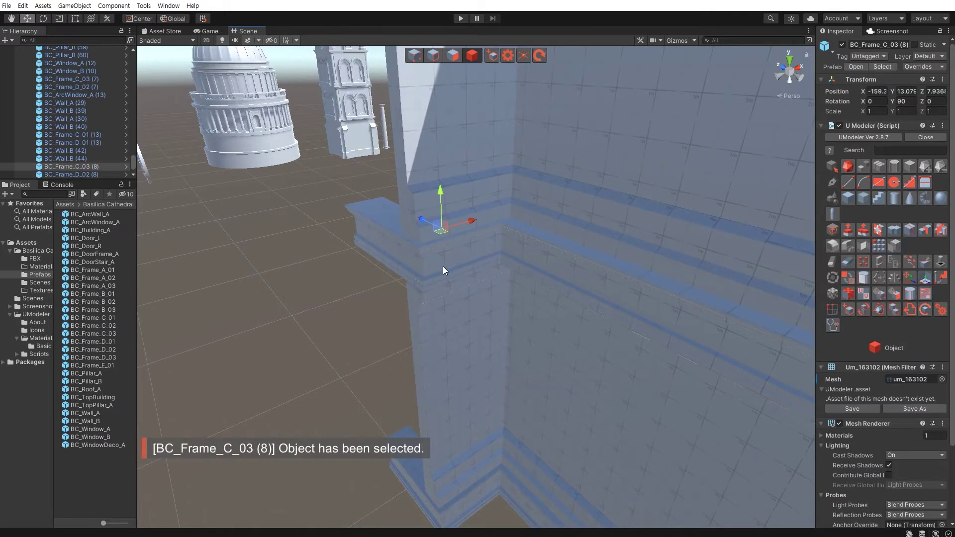
right_click_drag(443, 270, 411, 409)
left_click(411, 406, "shift")
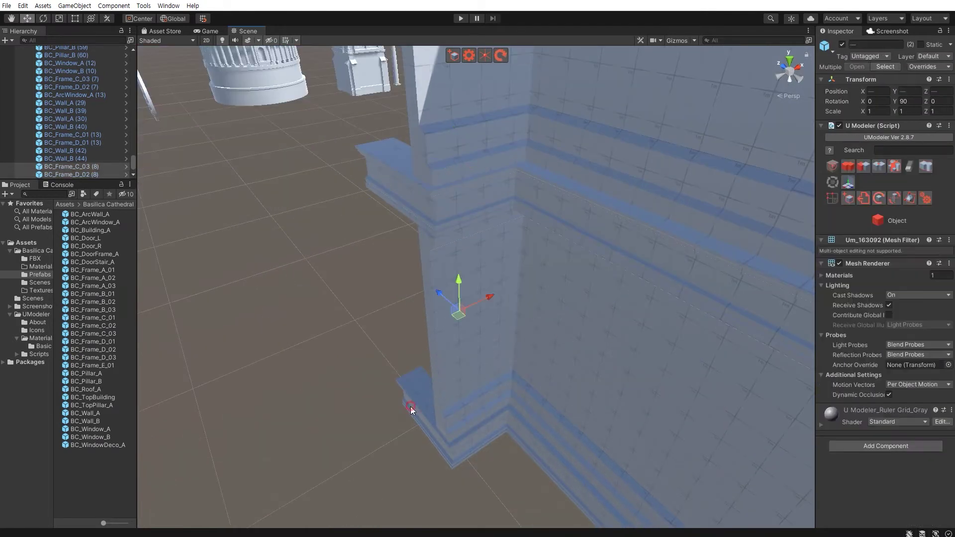
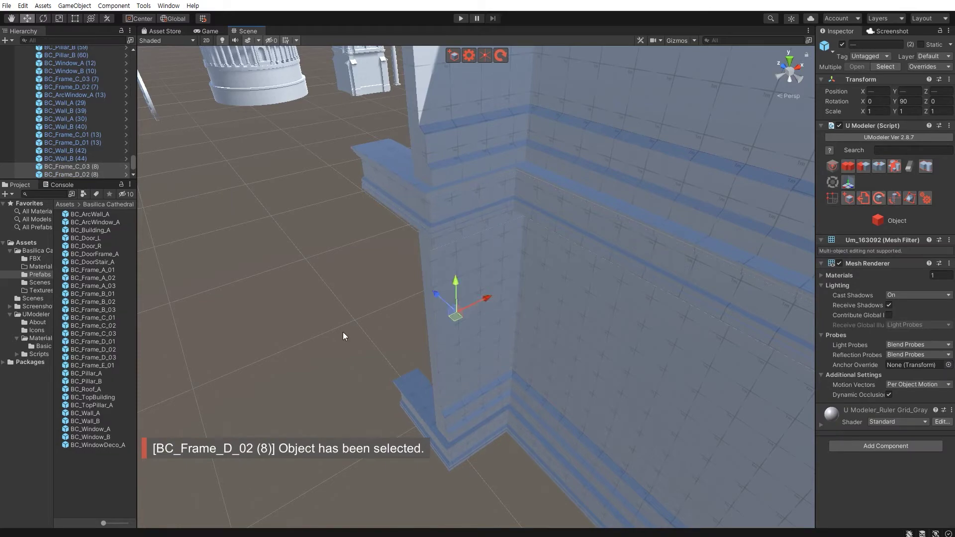
- Select the new wing's wall pieces and frame the view on BC_Wall_B (43)
left_click(385, 284)
middle_click_drag(384, 284, 324, 384)
scroll(489, 362, "up", 5)
left_click(382, 305)
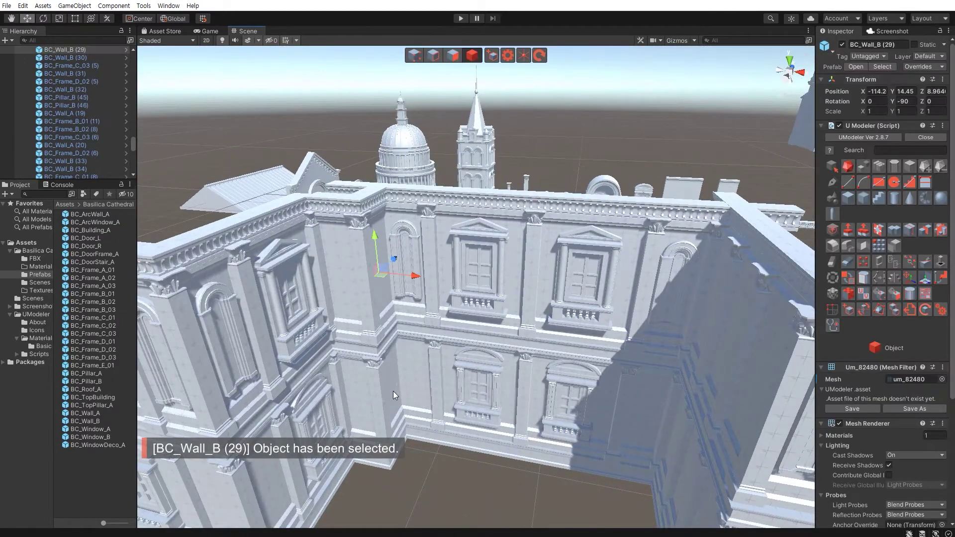
left_click(393, 391, "shift")
middle_click_drag(370, 389, 553, 376)
left_click(553, 376)
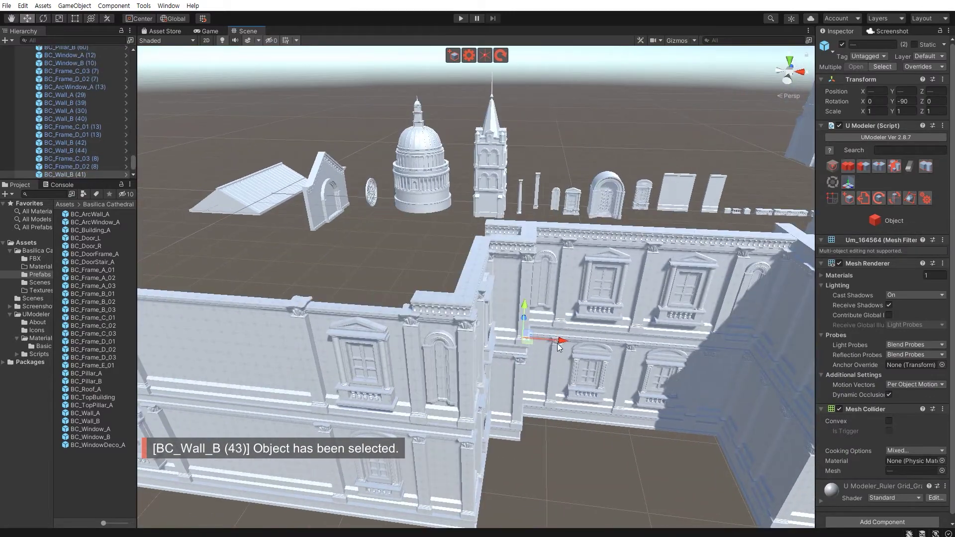
key("f")
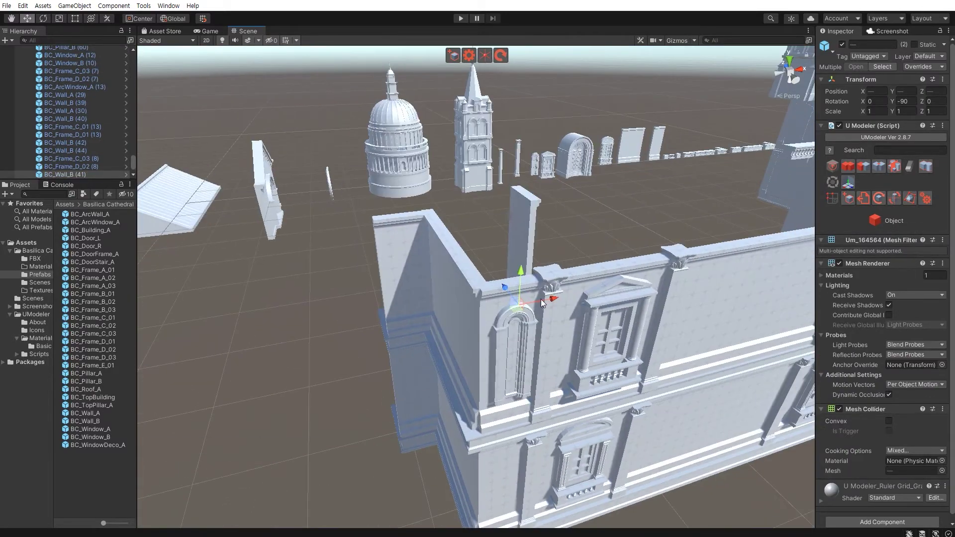
- Rotate the corner pillar piece to exactly 90 degrees around Y
left_click(405, 340)
mouse_move(406, 340)
left_mouse_down("alt")
mouse_move(439, 390)
mouse_move(172, 322)
left_mouse_up("alt")
key("e")
left_click(908, 101)
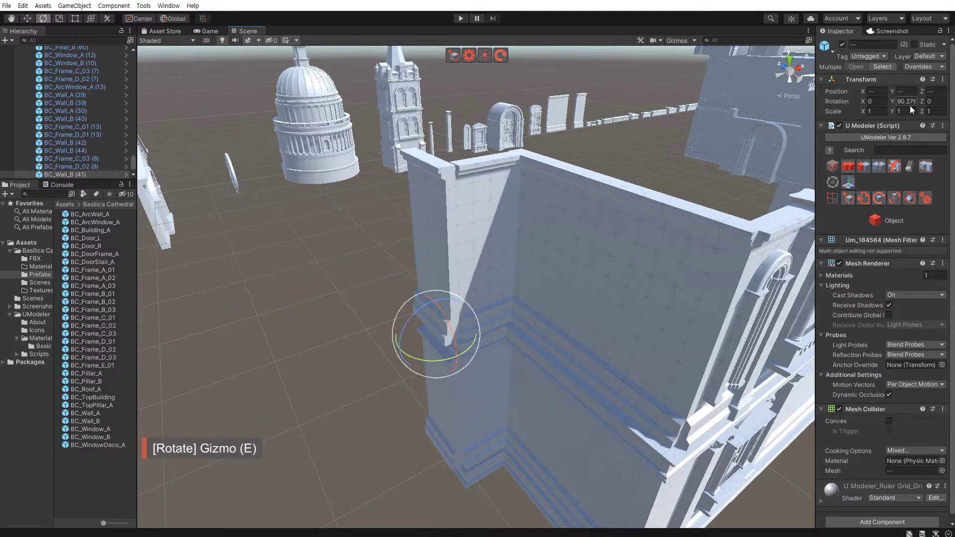
type("90")
key("Return")
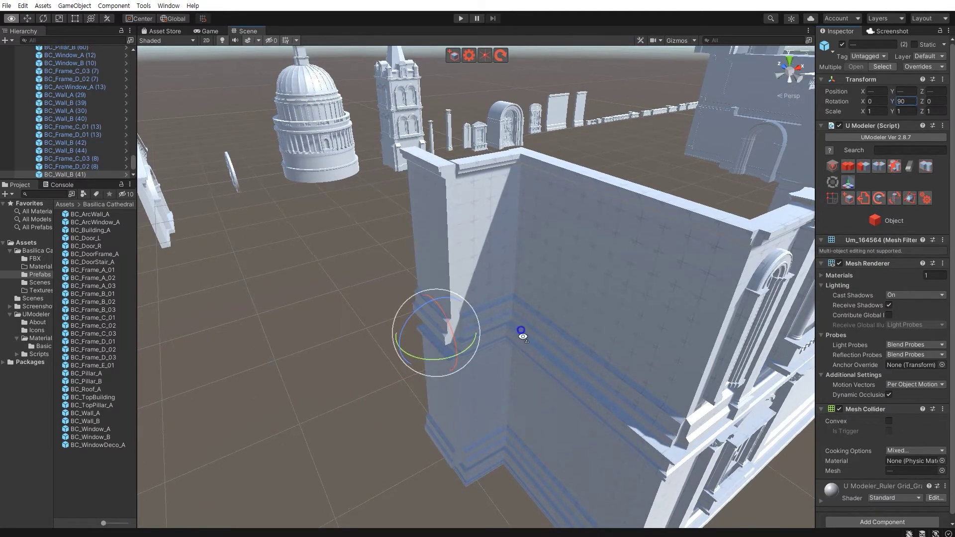
key("w")
- Nudge BC_Wall_B (41) slightly right so the corner lines up
scroll(452, 362, "up", 3)
scroll(439, 342, "up", 3)
left_click_drag(457, 364, 408, 365, "alt")
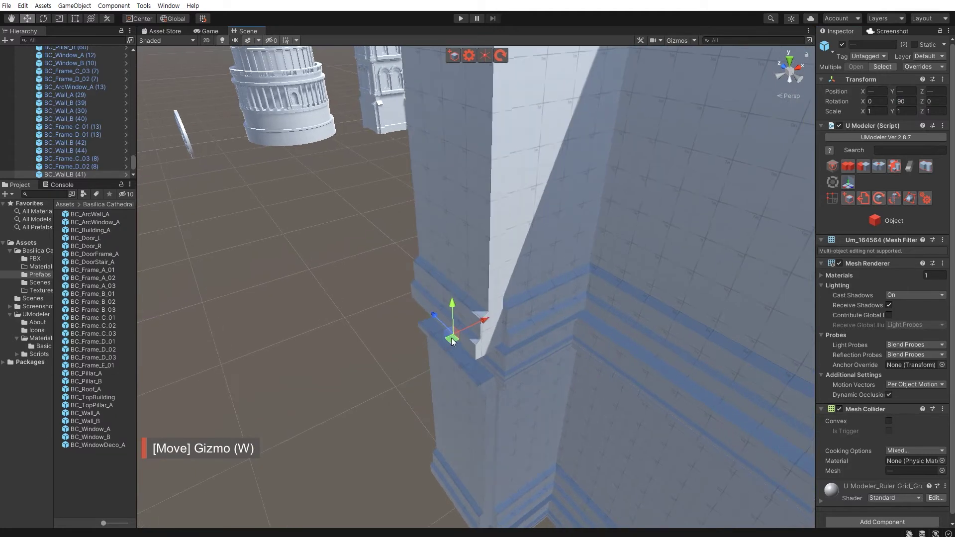
left_click(409, 365)
left_click(469, 304)
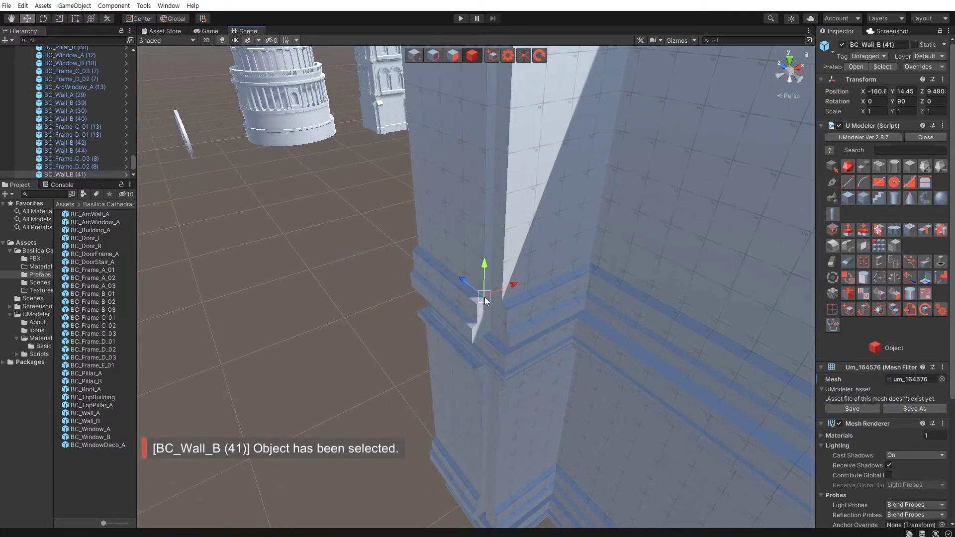
left_click_drag(484, 297, 499, 300)
- Inspect the pillar's cornices, selecting BC_Frame_D_02 (8) and BC_Frame_C_03 (8)
left_click(464, 422)
middle_click_drag(464, 411, 452, 330)
left_click(474, 392)
left_click(359, 343)
middle_click_drag(359, 343, 388, 266)
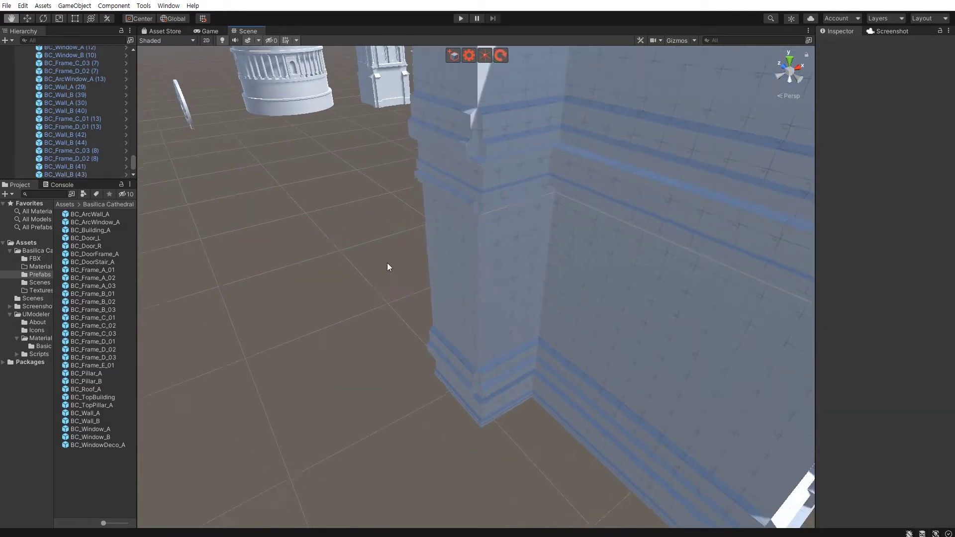
left_click(463, 224)
middle_click_drag(463, 224, 470, 280)
left_click(469, 282, "shift")
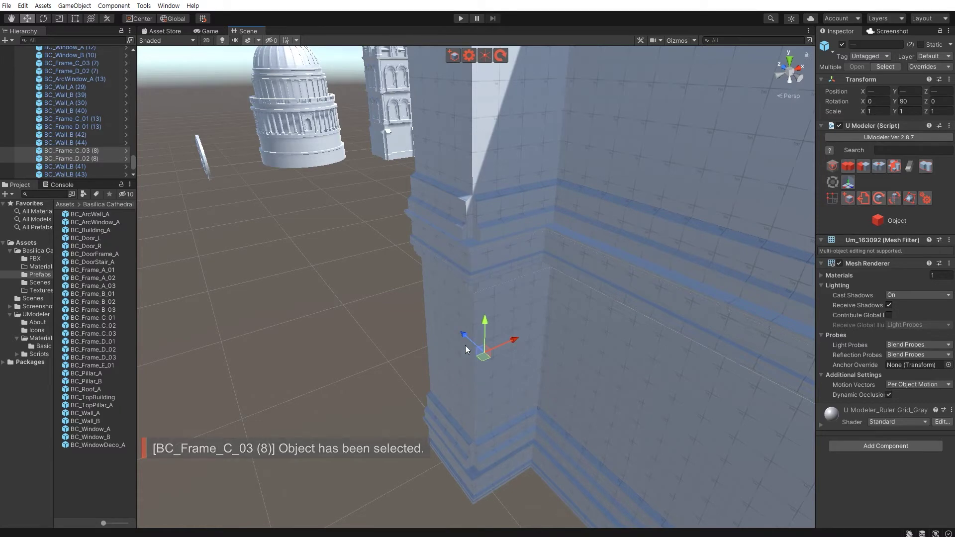
left_click(400, 274)
- Check the corner wall pieces, including BC_Wall_B (44), and face the facades head-on
middle_click_drag(428, 359, 447, 301)
left_click(468, 307)
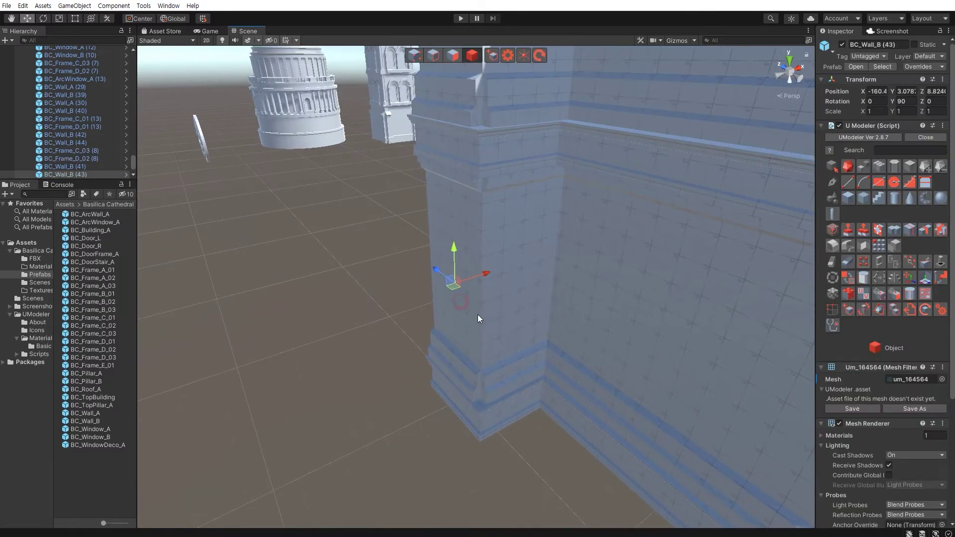
left_click(508, 302, "shift")
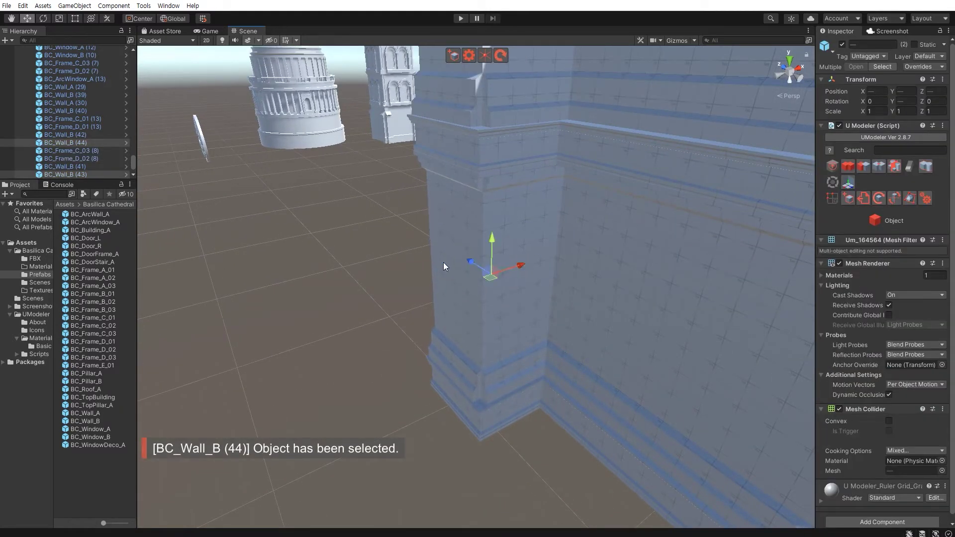
left_click(379, 232)
middle_click_drag(371, 230, 492, 355)
left_click_drag(492, 355, 389, 297, "alt")
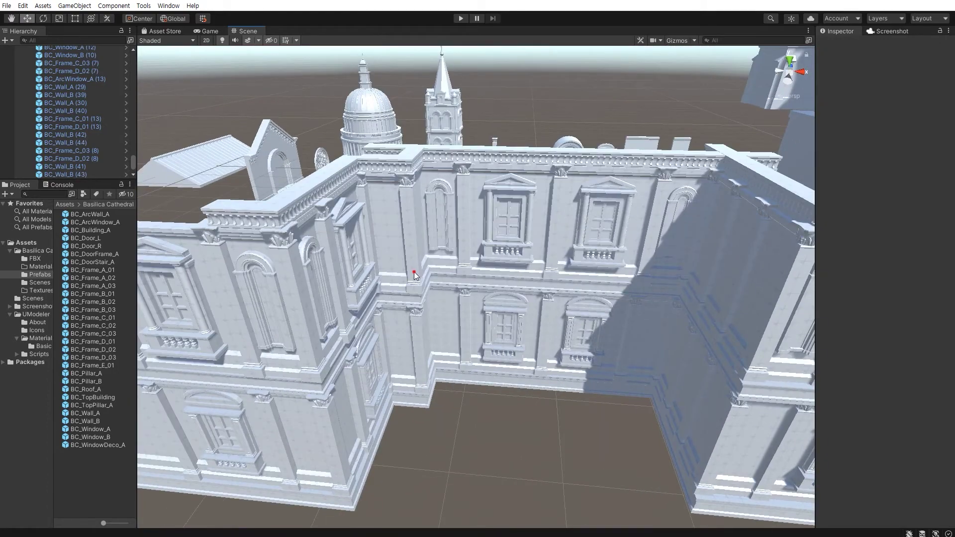
- Select pillars BC_Pillar_B (46) and (62) while viewing the corner wall
left_click(415, 271)
mouse_move(414, 272)
left_mouse_down("alt")
mouse_move(295, 334)
mouse_move(412, 337)
mouse_move(620, 266)
left_mouse_up("alt")
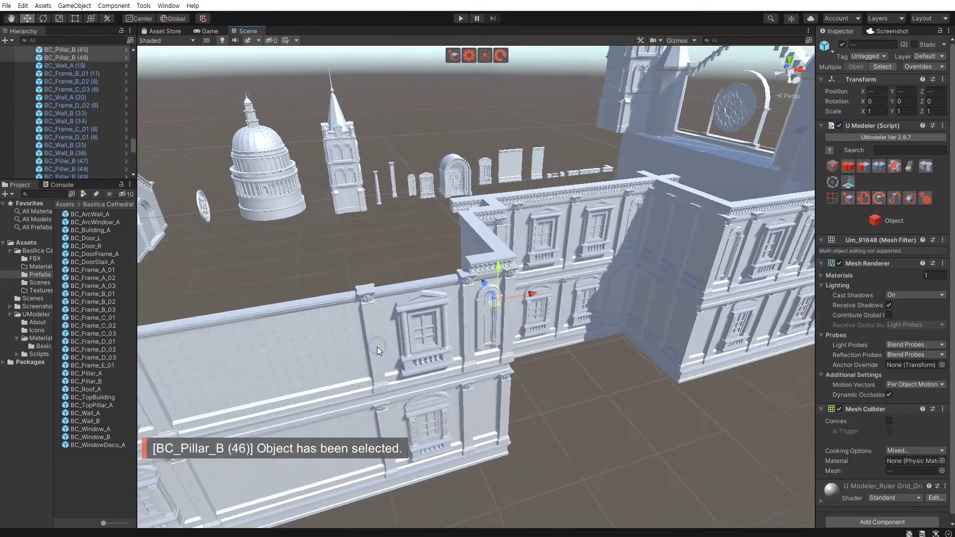
left_click(620, 265)
left_click_drag(620, 265, 474, 283, "alt")
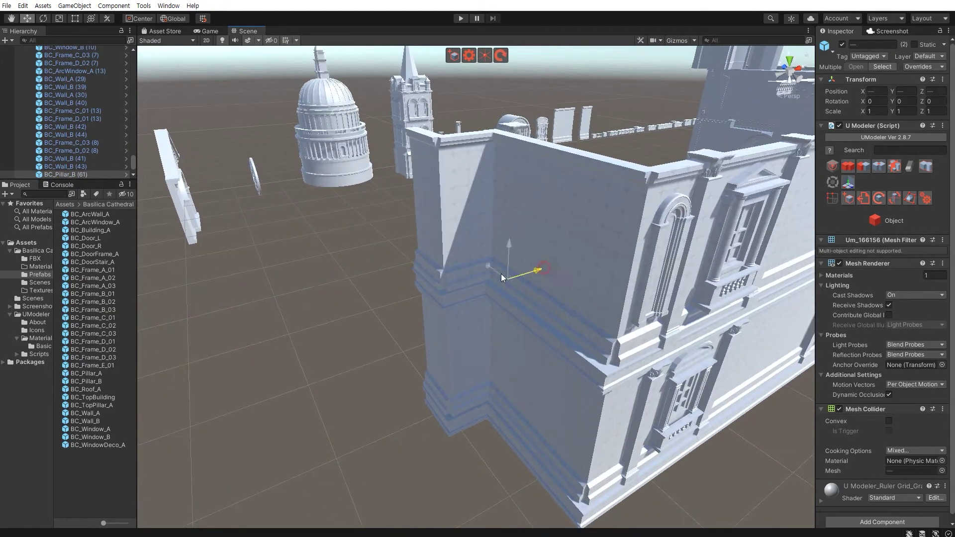
mouse_move(551, 323)
left_mouse_down("alt")
mouse_move(293, 333)
mouse_move(496, 352)
mouse_move(210, 343)
mouse_move(424, 313)
left_mouse_up("alt")
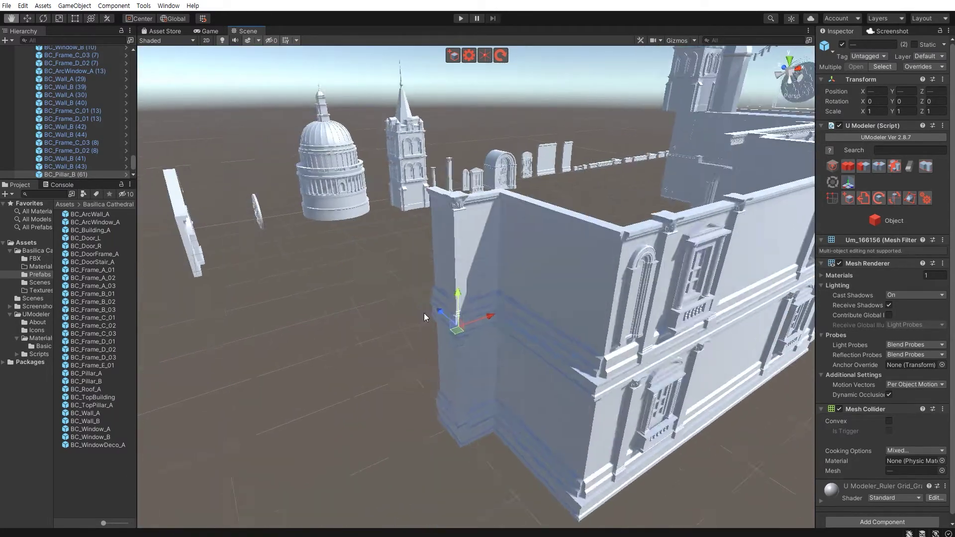
scroll(423, 268, "up", 5)
- On the wing's other side, select pillars (47), (48) and (64), framing on (64)
mouse_move(420, 235)
left_mouse_down("alt")
mouse_move(407, 323)
mouse_move(400, 283)
left_mouse_up("alt")
middle_click_drag(418, 239, 410, 263)
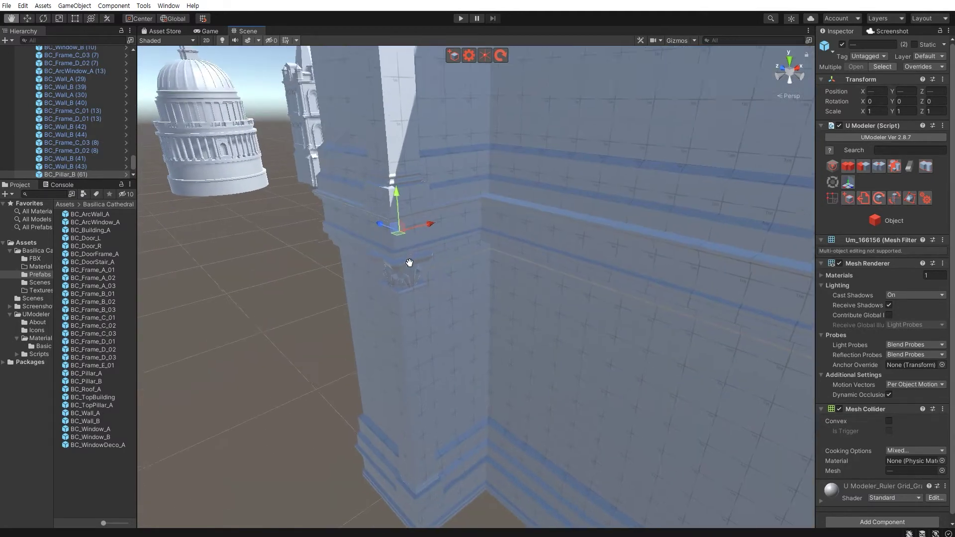
scroll(405, 277, "down", 2)
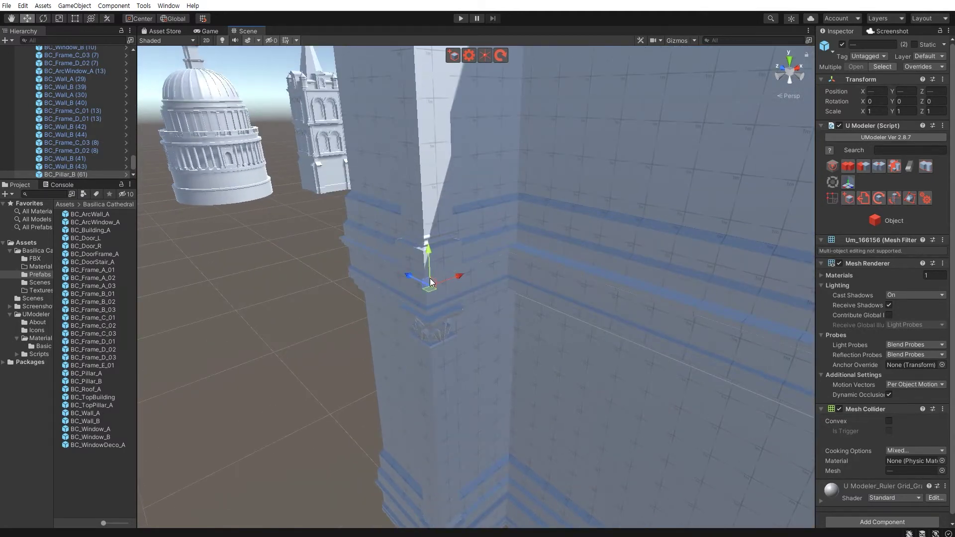
scroll(405, 276, "down", 5)
scroll(444, 316, "down", 4)
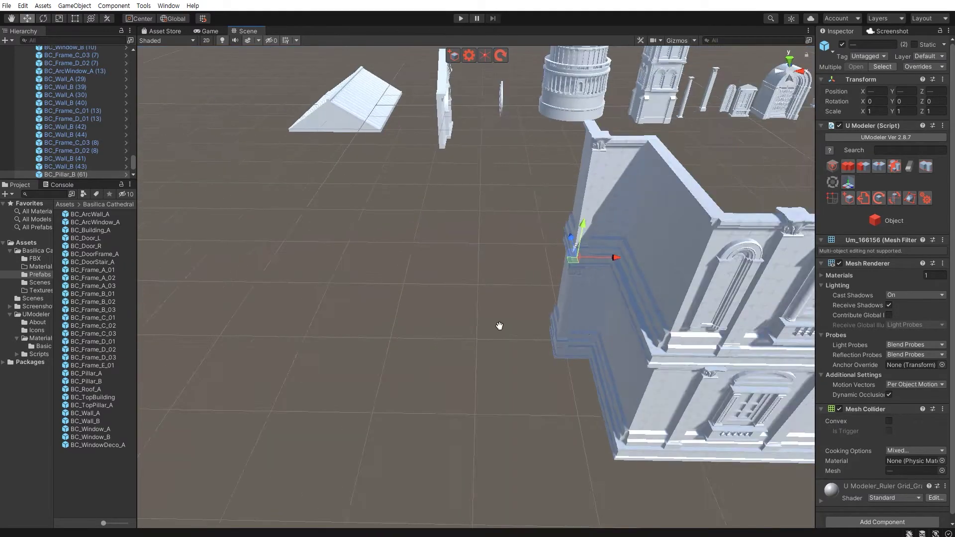
left_click_drag(445, 316, 440, 215, "alt")
scroll(439, 216, "up", 3)
left_click(451, 163)
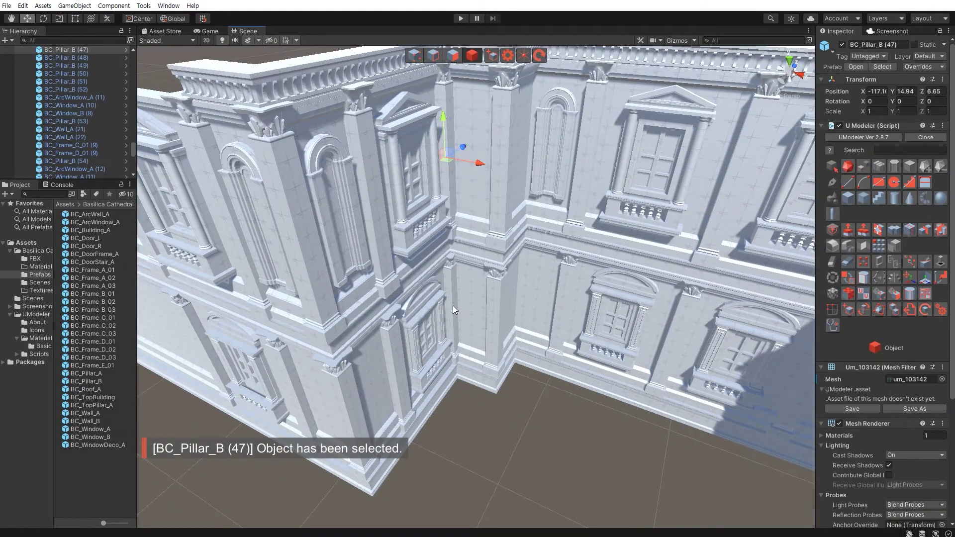
left_click(452, 305)
left_click_drag(454, 306, 487, 320, "alt")
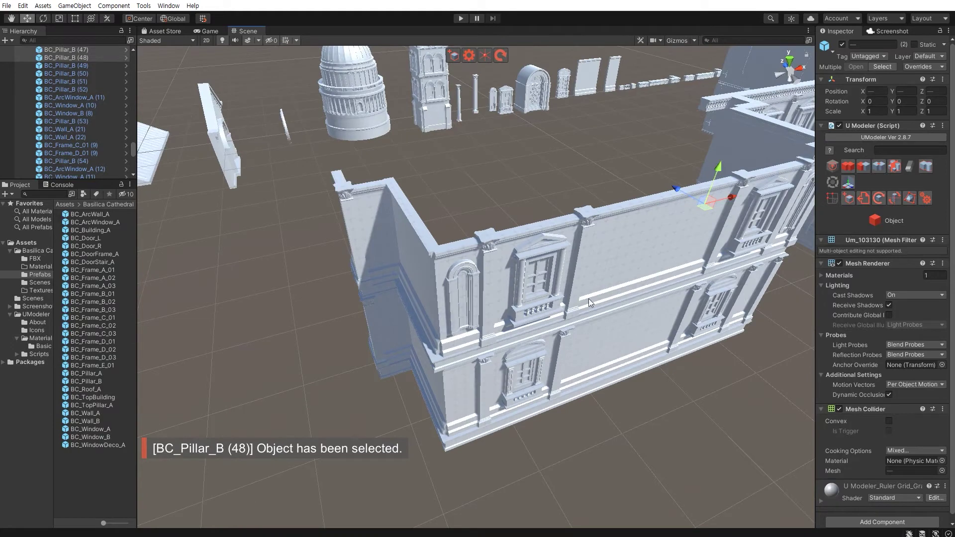
left_click(437, 290)
key("f")
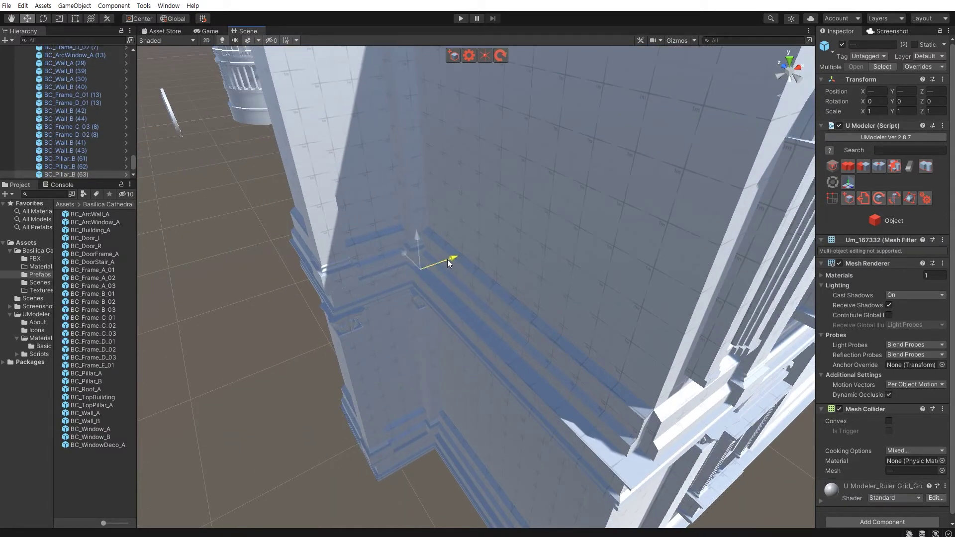
- Select pillars BC_Pillar_B (51), (52) and (47), undoing the added (48)
scroll(445, 261, "down", 5)
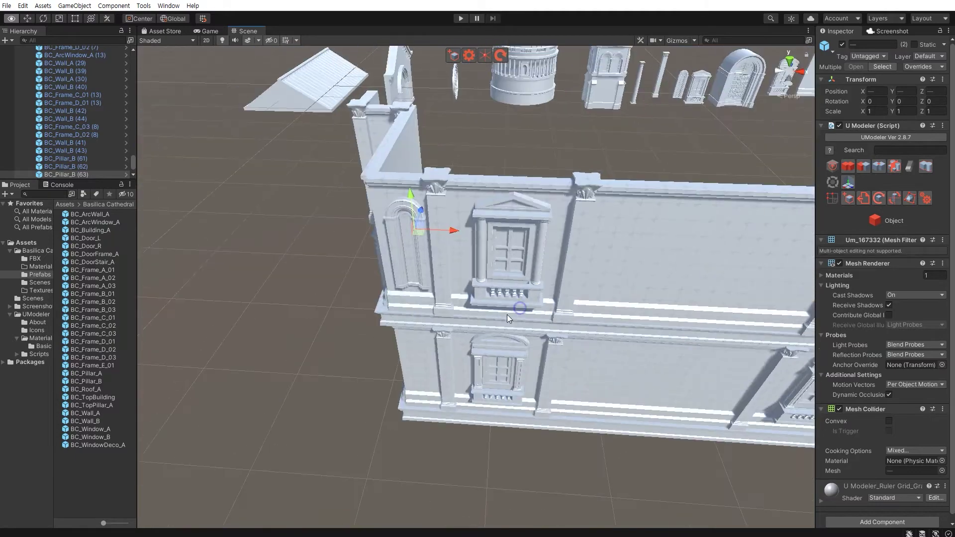
mouse_move(472, 279)
left_mouse_down("alt")
mouse_move(416, 313)
mouse_move(455, 283)
left_mouse_up("alt")
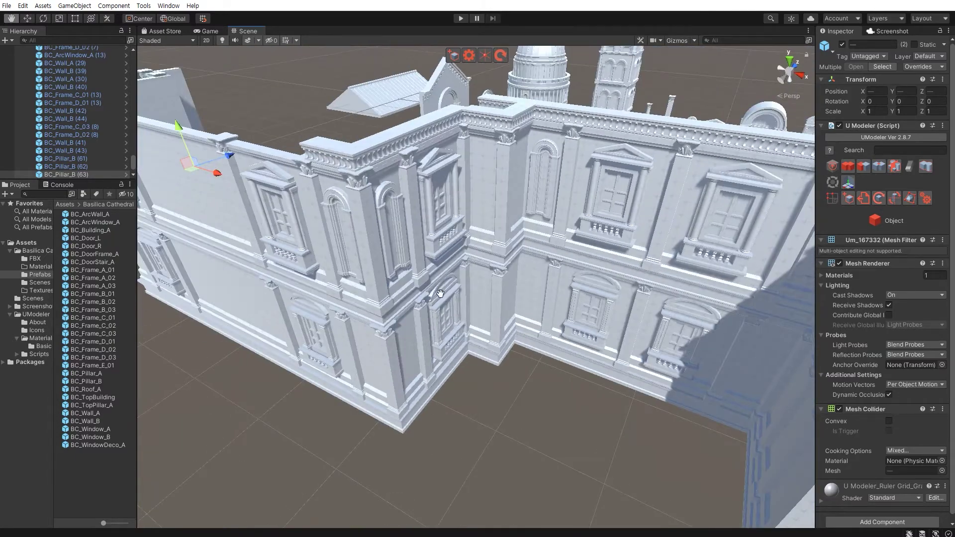
left_click(454, 283)
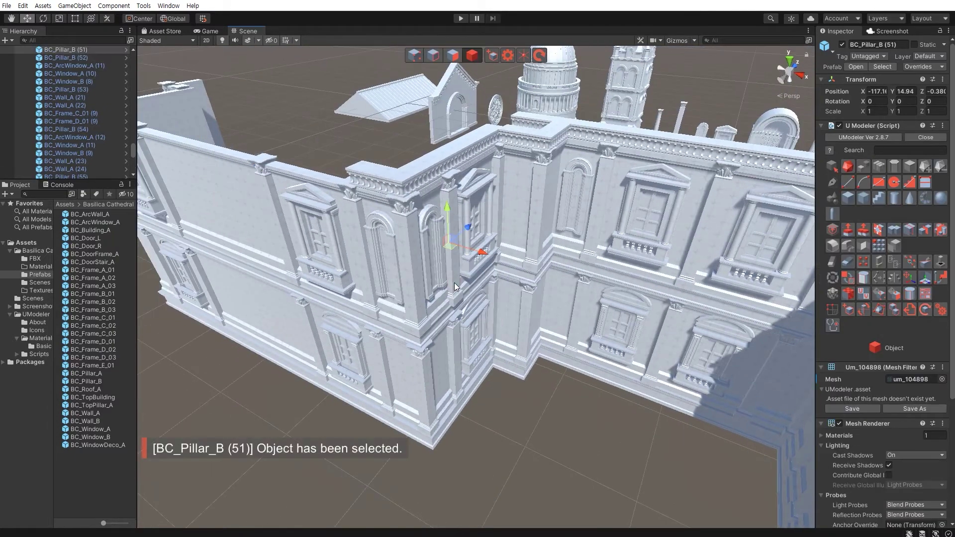
left_click(454, 365, "shift")
left_click(495, 310, "shift")
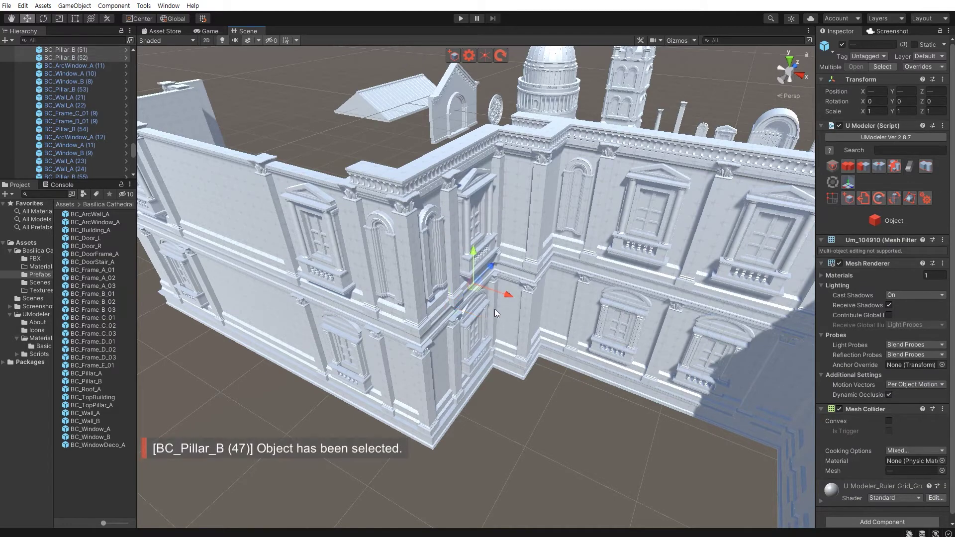
left_click_drag(346, 313, 422, 292, "alt")
left_click(423, 290, "shift")
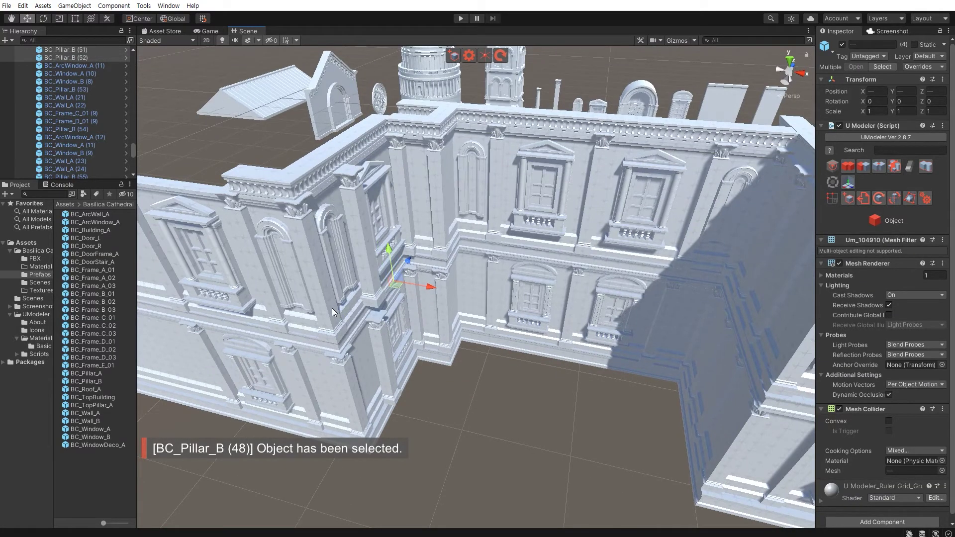
key("ctrl+z")
left_click_drag(333, 309, 525, 295, "alt")
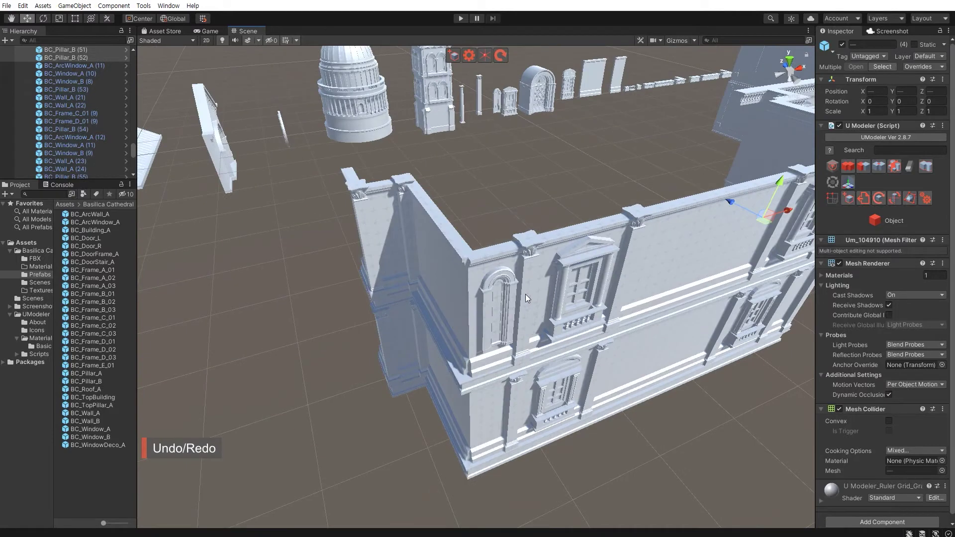
- Duplicate the selected pillars and delete the extra copy BC_Pillar_B (65)
left_click(644, 267, "shift")
key("f")
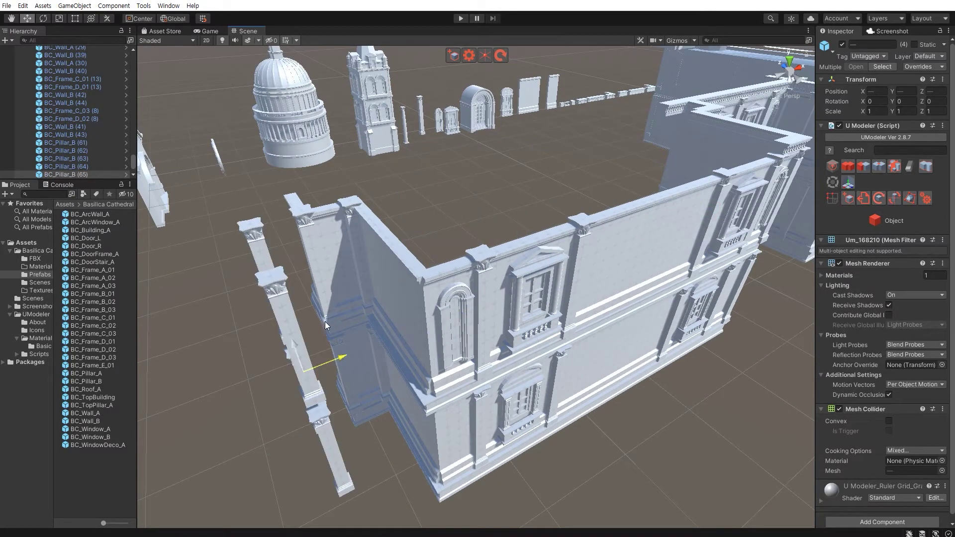
left_click_drag(325, 322, 367, 370, "alt")
left_click(415, 389)
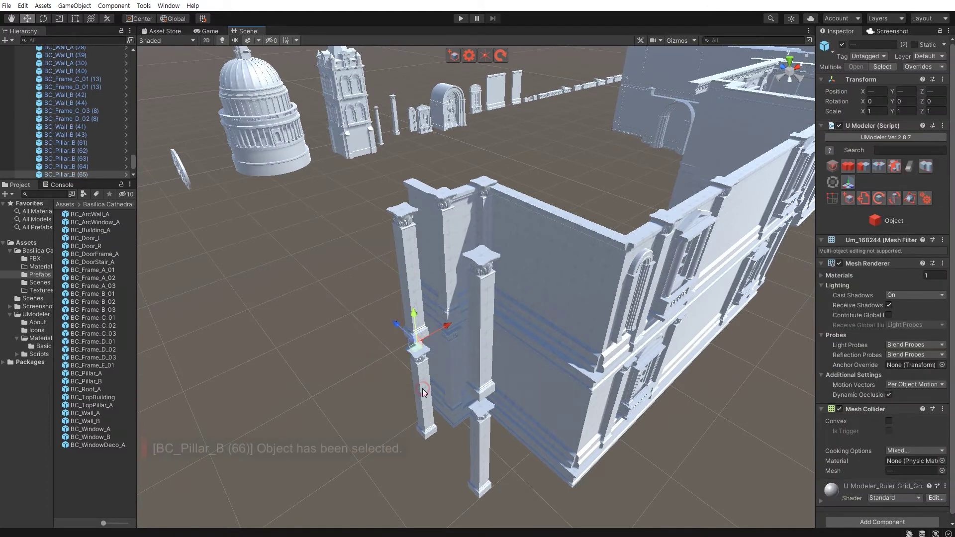
key("Delete")
- Slide pillars BC_Pillar_B (67) and (68) into the wing's wall
left_click(472, 425)
left_click(472, 425, "shift")
left_click_drag(505, 384, 582, 345)
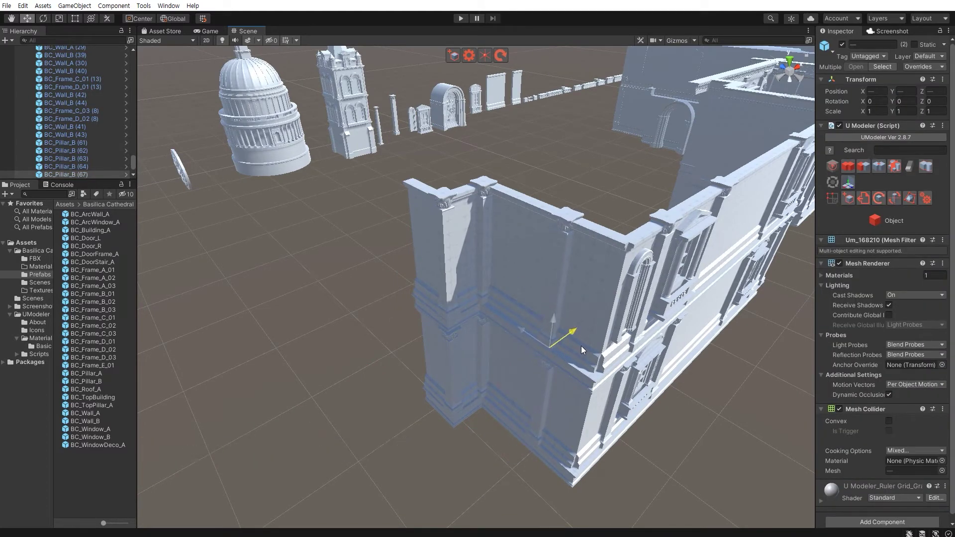
left_click(474, 440)
mouse_move(475, 440)
left_mouse_down("alt")
mouse_move(647, 367)
mouse_move(353, 346)
left_mouse_up("alt")
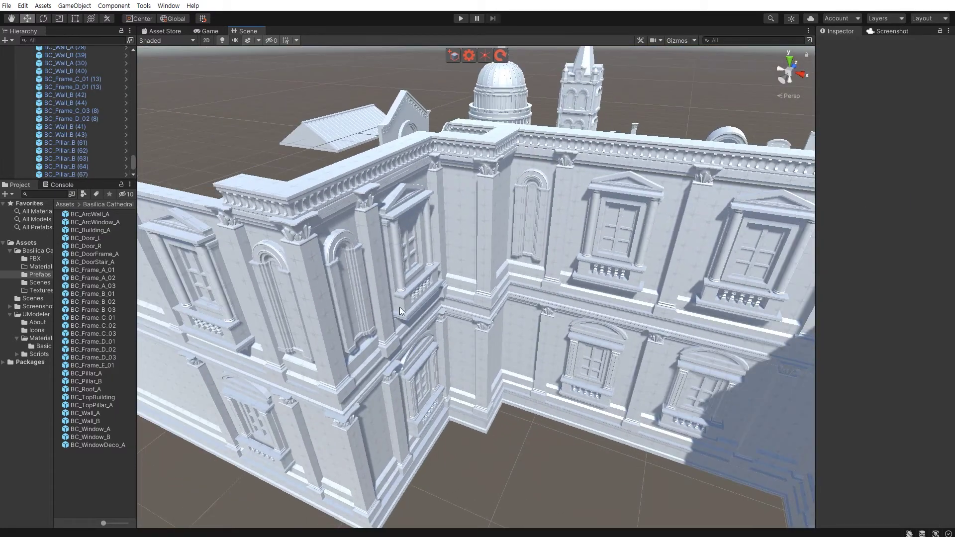
left_click(403, 306)
- Select windows BC_Window_A (10), BC_ArcWindow_A (11), BC_Window_B (8) and the arch window
scroll(320, 311, "down", 3)
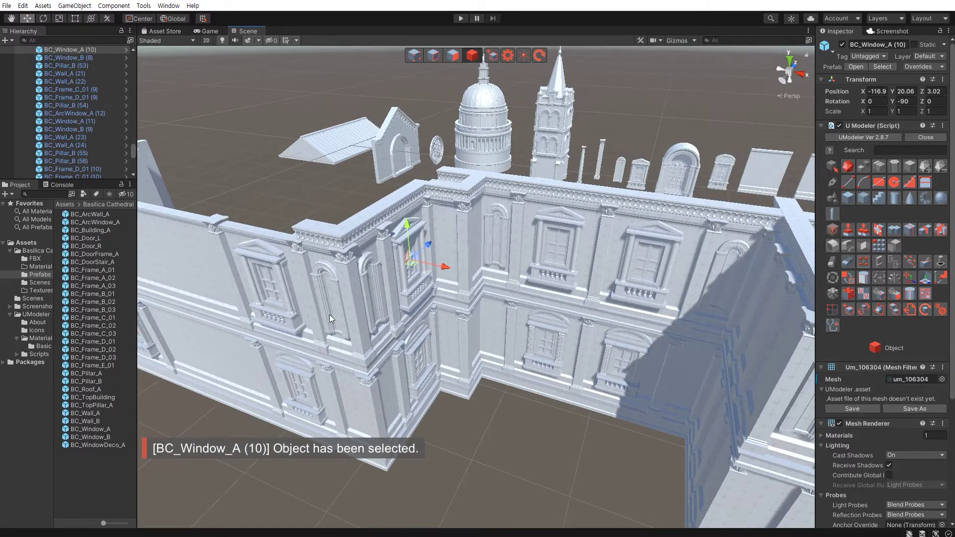
middle_click_drag(331, 315, 419, 343)
left_click(484, 356, "shift")
left_click(496, 405, "shift")
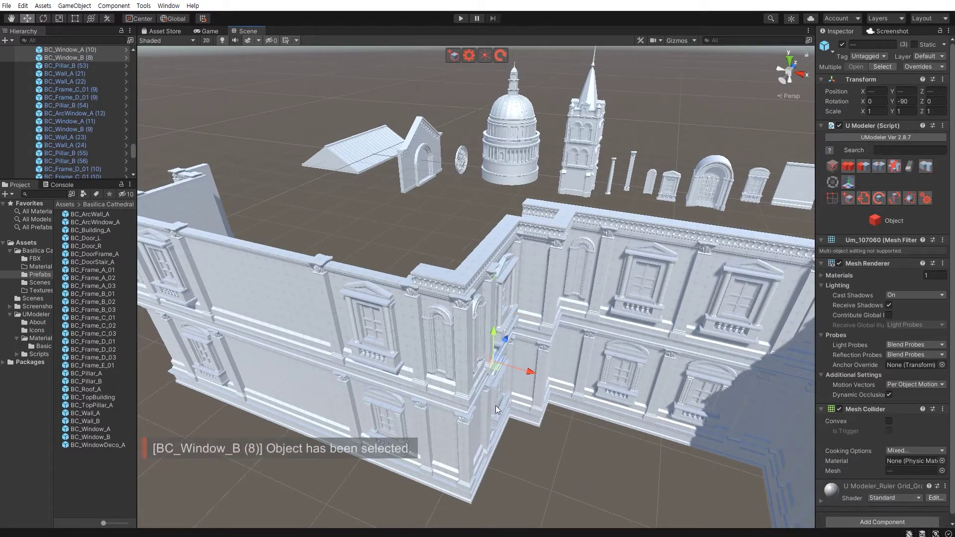
middle_click_drag(496, 406, 569, 376)
left_click(592, 361, "shift")
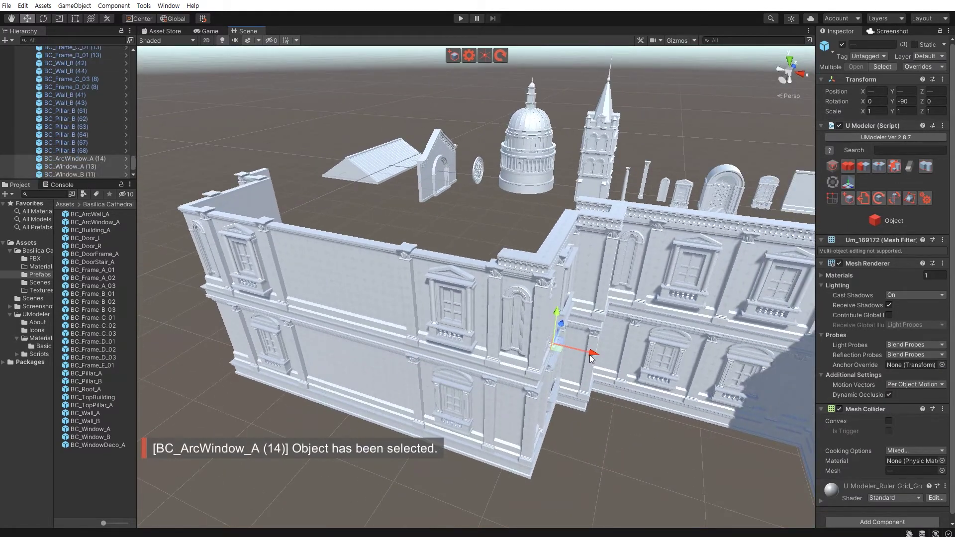
scroll(287, 293, "up", 5)
mouse_move(287, 293)
left_mouse_down("alt")
mouse_move(373, 332)
mouse_move(432, 340)
left_mouse_up("alt")
- Rotate the selected windows to exactly 90 degrees around Y
key("e")
left_click_drag(438, 376, 162, 320)
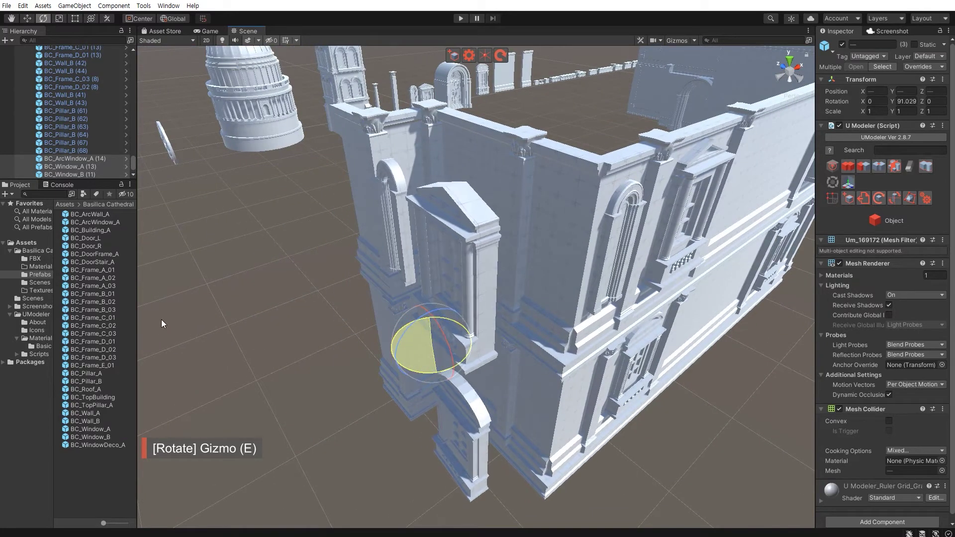
left_click(907, 102)
type("90")
key("Return")
scroll(578, 341, "down", 3)
key("w")
- Nudge the arch window slightly along Z to sit flush against the wall
mouse_move(578, 341)
left_mouse_down("alt")
mouse_move(631, 271)
mouse_move(336, 363)
mouse_move(535, 356)
mouse_move(420, 450)
left_mouse_up("alt")
left_click(421, 451)
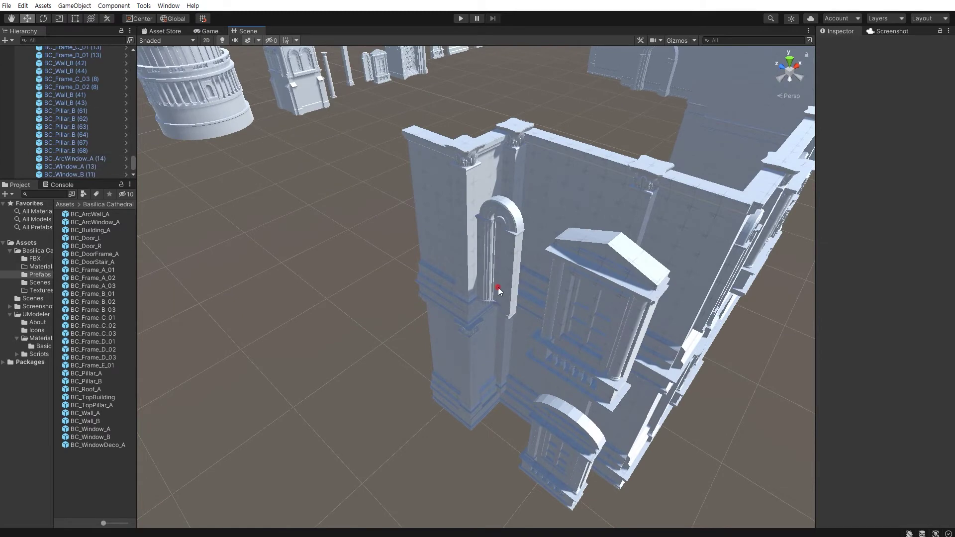
left_click(499, 289)
key("f")
mouse_move(664, 308)
left_mouse_down("alt")
mouse_move(420, 387)
mouse_move(468, 340)
left_mouse_up("alt")
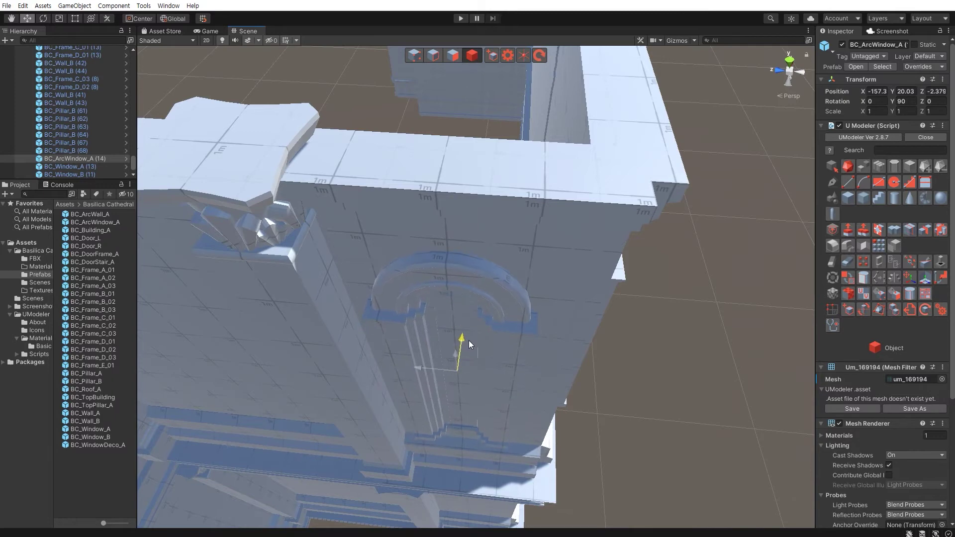
left_click(645, 443)
mouse_move(570, 437)
left_mouse_down("alt")
mouse_move(455, 405)
mouse_move(501, 401)
left_mouse_up("alt")
- Select and frame windows BC_Window_A (13) and BC_Window_B (11)
left_click(499, 400)
key("f")
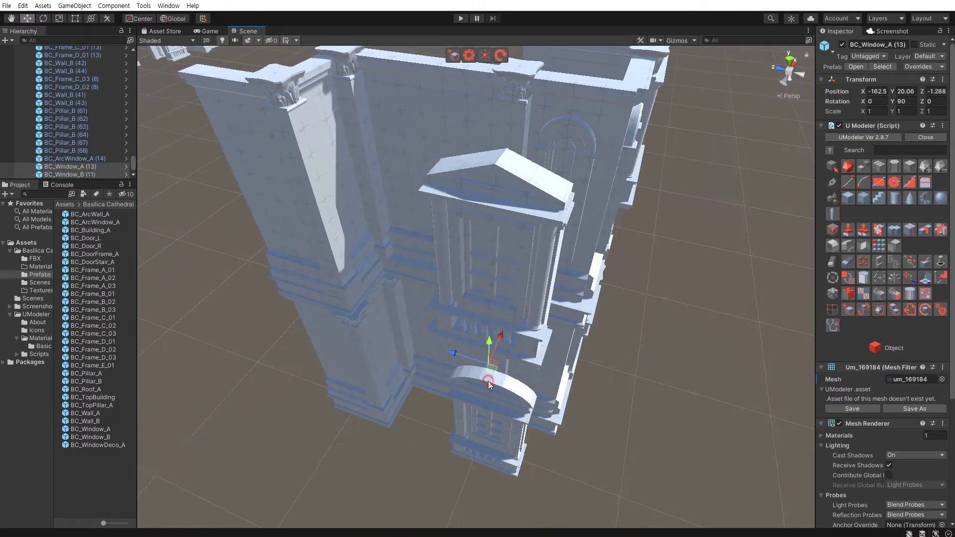
left_click(488, 382, "shift")
key("f")
mouse_move(390, 307)
middle_mouse_down()
mouse_move(487, 334)
mouse_move(413, 321)
middle_mouse_up()
scroll(492, 364, "up", 3)
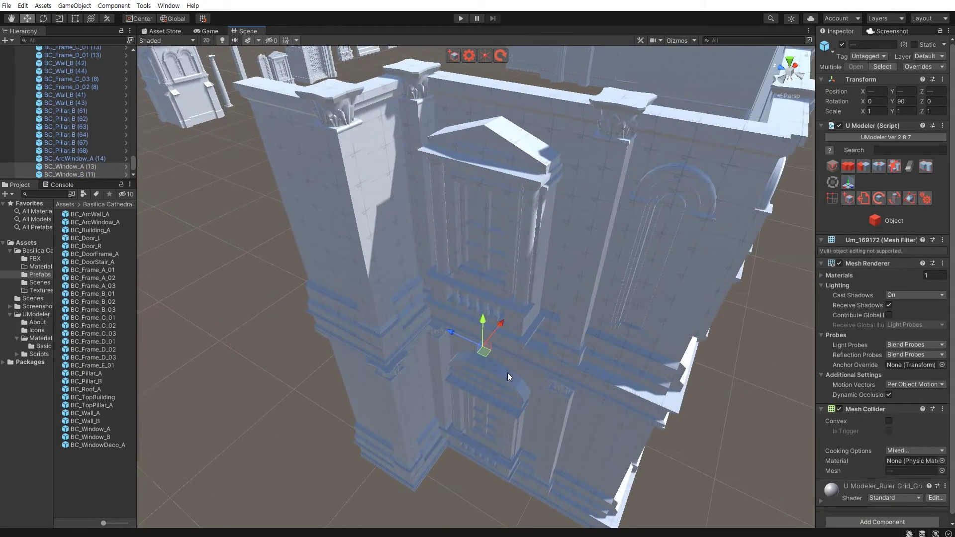
- Orbit around the window facade and reselect BC_Window_B (11)
left_click_drag(508, 373, 358, 319, "alt")
left_click_drag(457, 354, 373, 370, "alt")
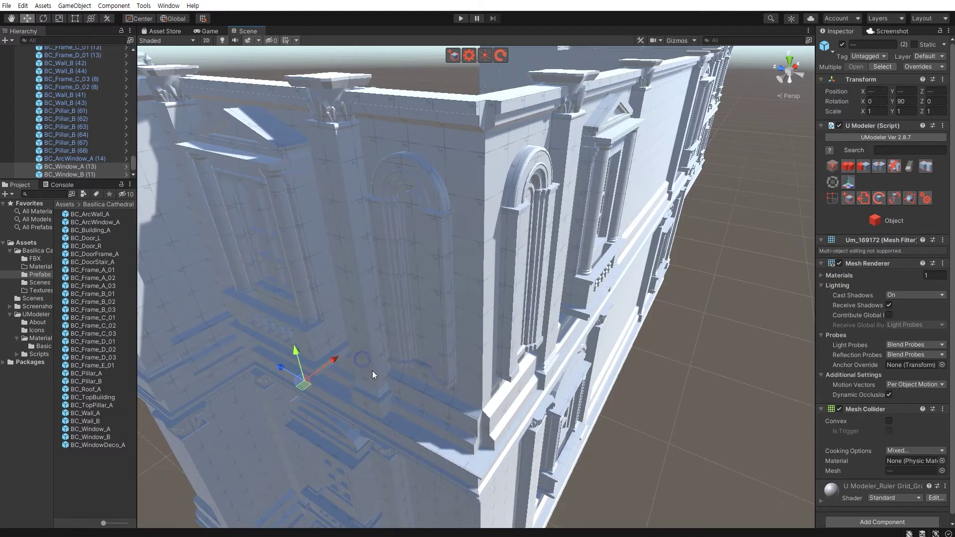
scroll(486, 380, "up", 3)
scroll(476, 387, "up", 2)
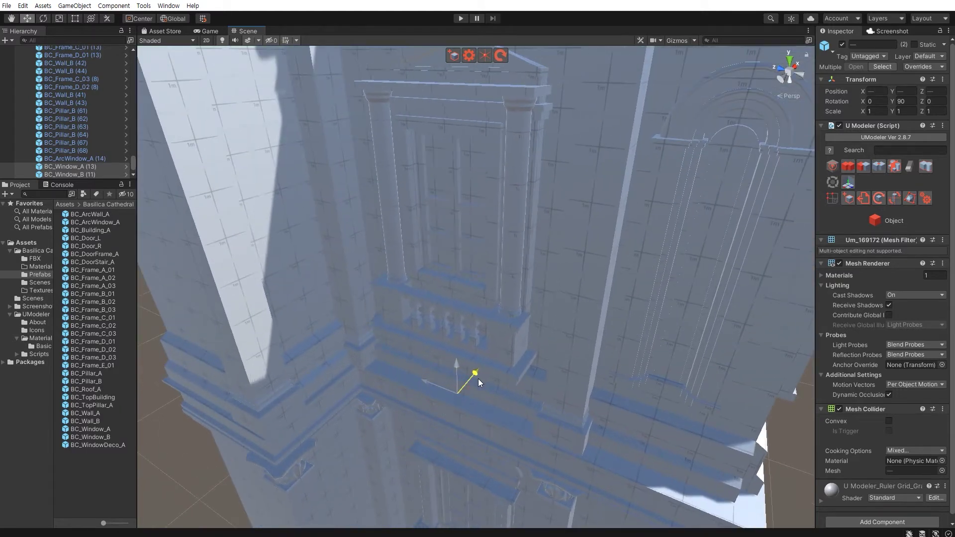
mouse_move(487, 423)
left_mouse_down("alt")
mouse_move(501, 251)
mouse_move(487, 325)
left_mouse_up("alt")
left_click(484, 402)
left_click(487, 325)
- Zoom out to view the corner, both facades, dome and tower
scroll(487, 325, "up", 3)
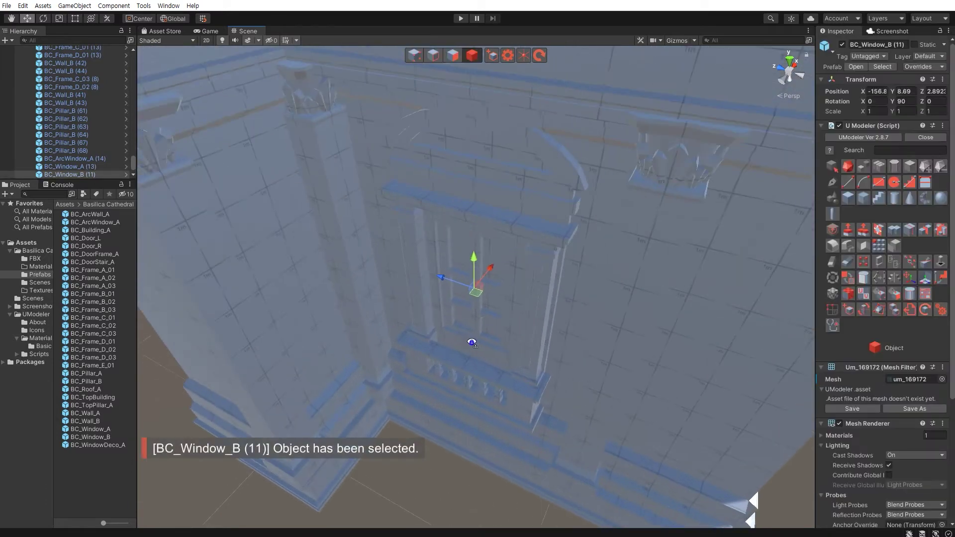
mouse_move(456, 276)
left_mouse_down("alt")
mouse_move(479, 305)
mouse_move(413, 344)
mouse_move(466, 363)
mouse_move(346, 346)
mouse_move(356, 357)
mouse_move(444, 336)
mouse_move(337, 374)
left_mouse_up("alt")
scroll(481, 305, "down", 5)
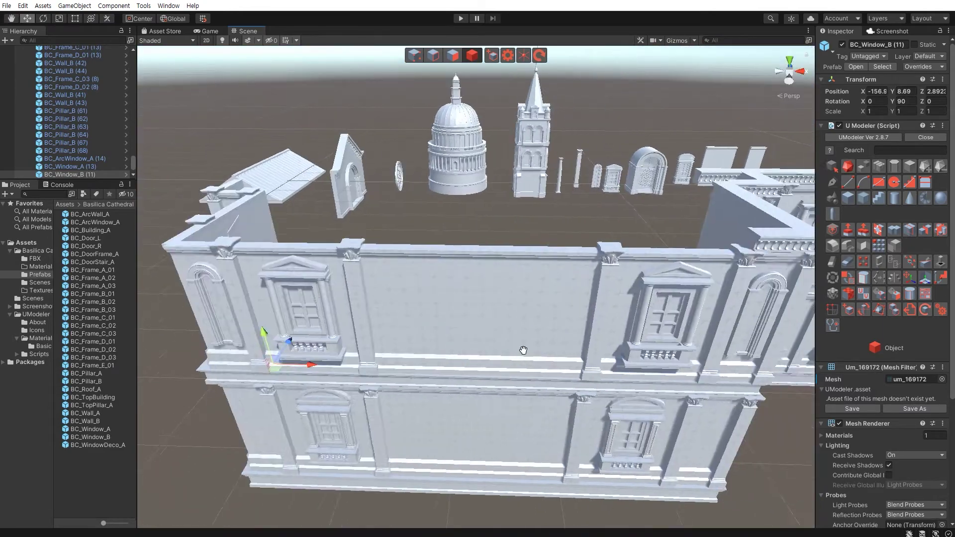
scroll(466, 364, "up", 3)
scroll(444, 336, "up", 4)
scroll(444, 336, "down", 4)
middle_click_drag(337, 373, 612, 355)
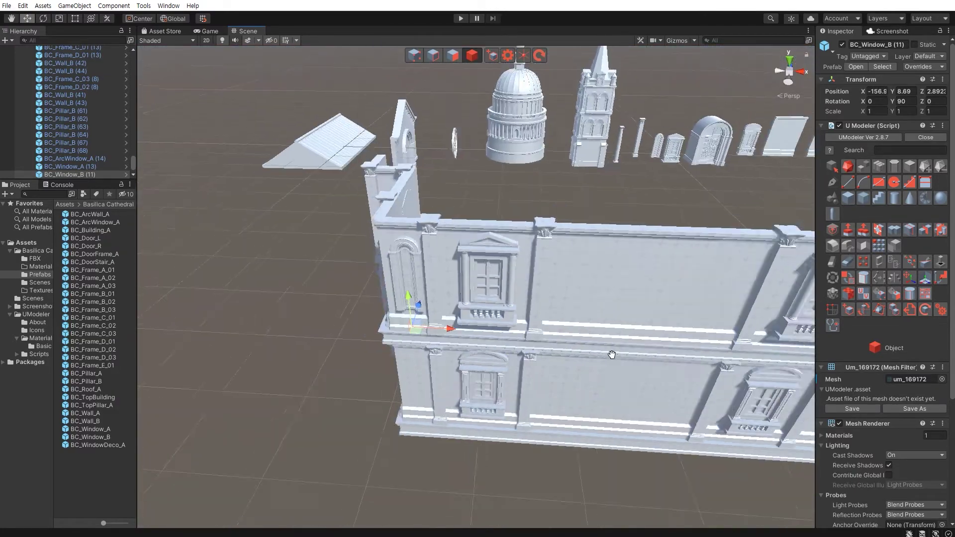
left_click_drag(612, 354, 439, 364, "alt")
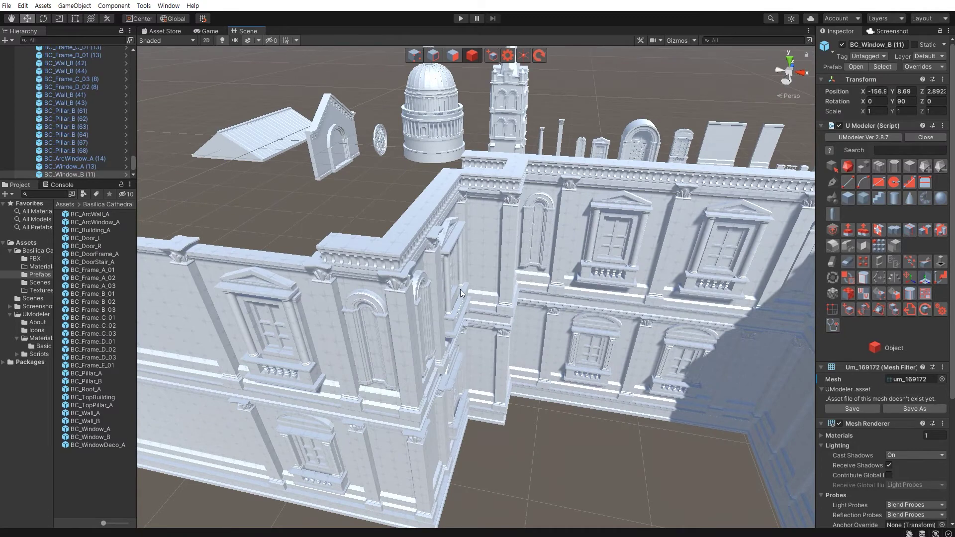
scroll(461, 289, "down", 2)
scroll(460, 290, "down", 2)
- Select the cornice pieces along the wall tops
left_click(650, 188)
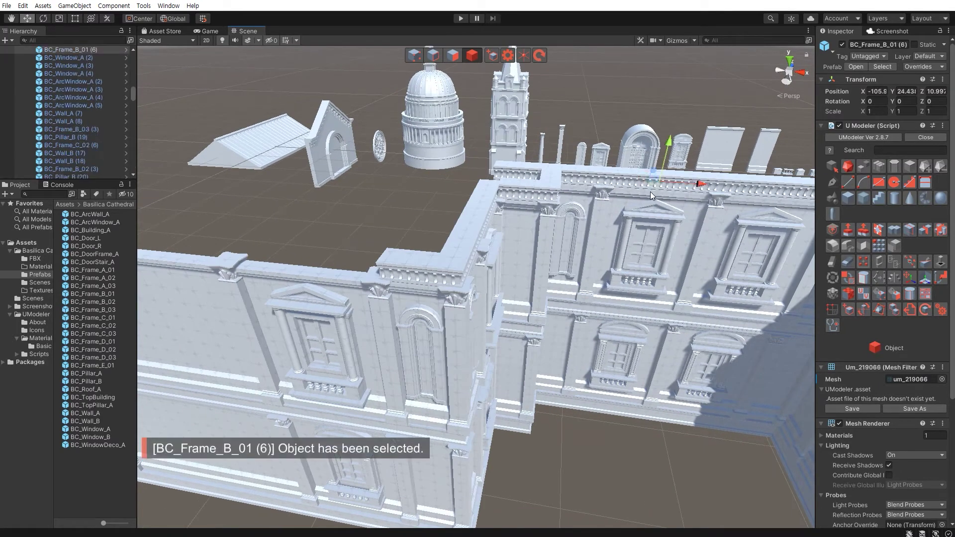
left_click(307, 266)
left_click_drag(285, 262, 383, 300, "alt")
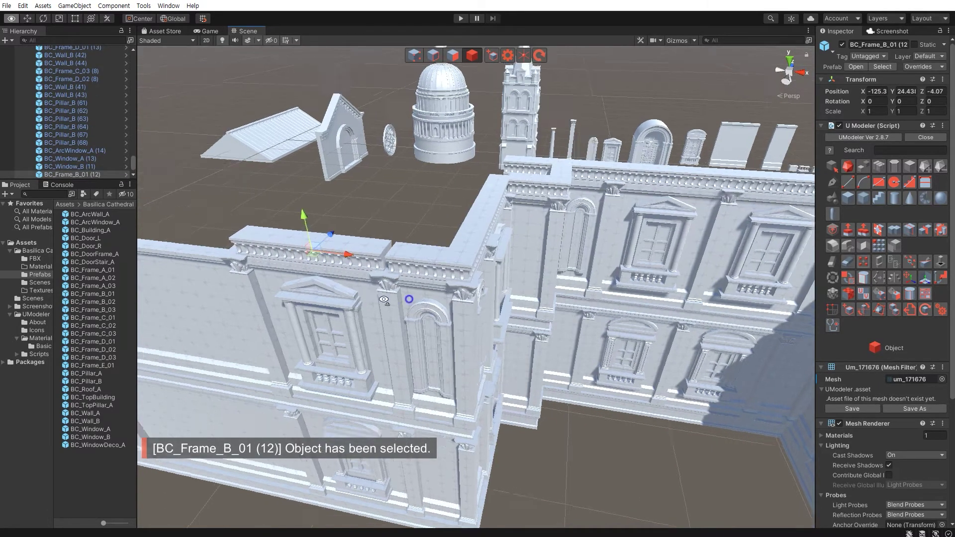
- Slide the BC_Frame_B_01 (12) cornice pieces into line along the wall top
scroll(384, 300, "up", 2)
scroll(394, 289, "up", 2)
scroll(406, 273, "up", 2)
mouse_move(427, 275)
left_mouse_down()
mouse_move(324, 284)
mouse_move(372, 311)
mouse_move(558, 303)
left_mouse_up()
scroll(327, 298, "down", 3)
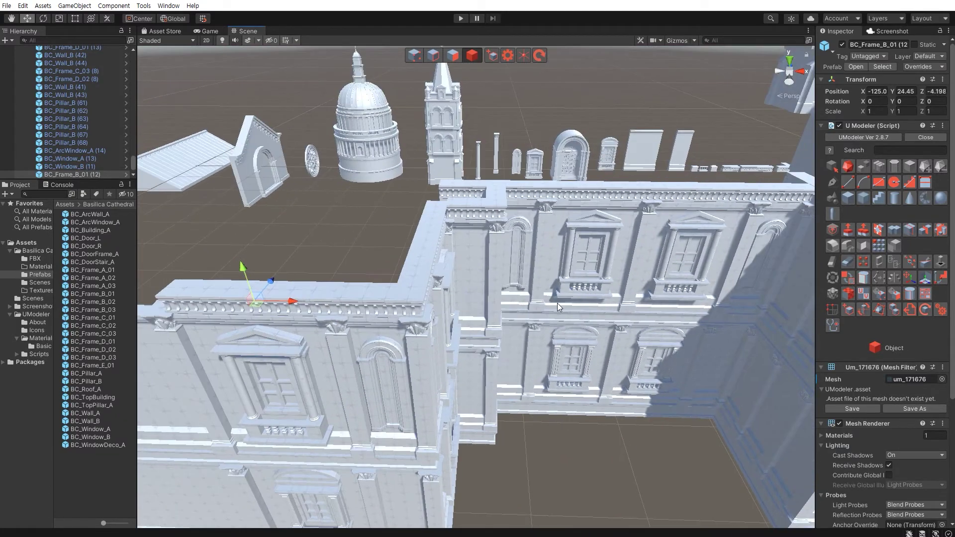
left_click(779, 194)
mouse_move(725, 216)
left_mouse_down("alt")
mouse_move(601, 283)
mouse_move(385, 312)
mouse_move(393, 305)
left_mouse_up("alt")
left_click(550, 276)
mouse_move(624, 283)
left_mouse_down()
mouse_move(448, 264)
mouse_move(582, 286)
mouse_move(425, 330)
mouse_move(462, 297)
mouse_move(337, 339)
mouse_move(581, 331)
mouse_move(633, 304)
mouse_move(455, 299)
left_mouse_up()
- Duplicate the cornice piece twice with Ctrl+D and slide the copies further along the wall
key("ctrl+d")
scroll(476, 294, "up", 5)
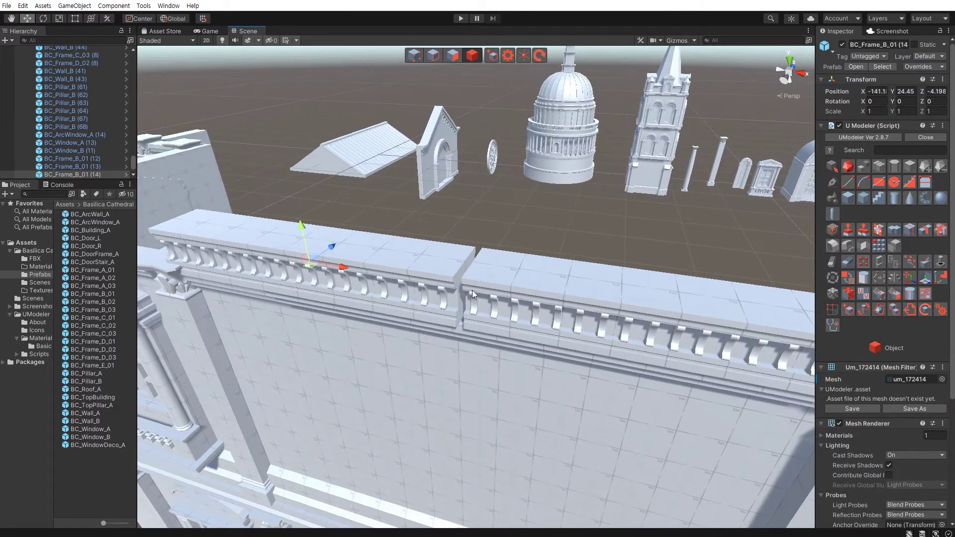
scroll(435, 325, "down", 8)
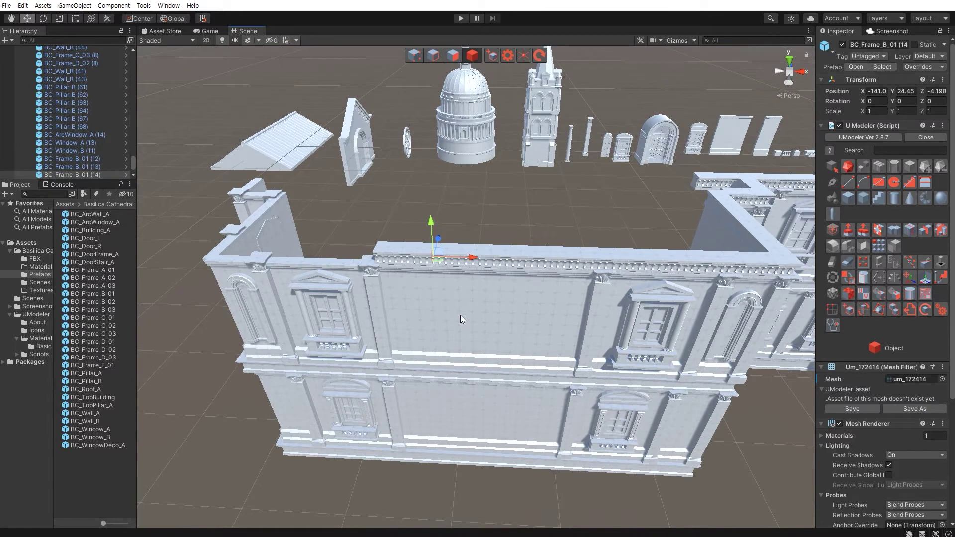
scroll(461, 315, "up", 3)
mouse_move(488, 316)
left_mouse_down("alt")
mouse_move(517, 321)
mouse_move(656, 297)
left_mouse_up("alt")
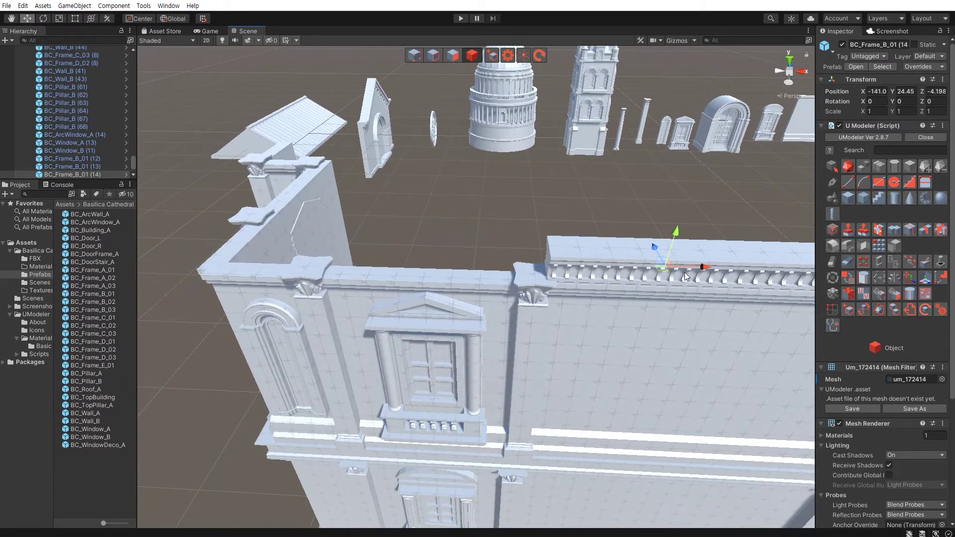
key("ctrl+d")
mouse_move(697, 267)
left_mouse_down()
mouse_move(459, 259)
mouse_move(521, 258)
left_mouse_up()
scroll(521, 258, "up", 3)
scroll(521, 258, "down", 5)
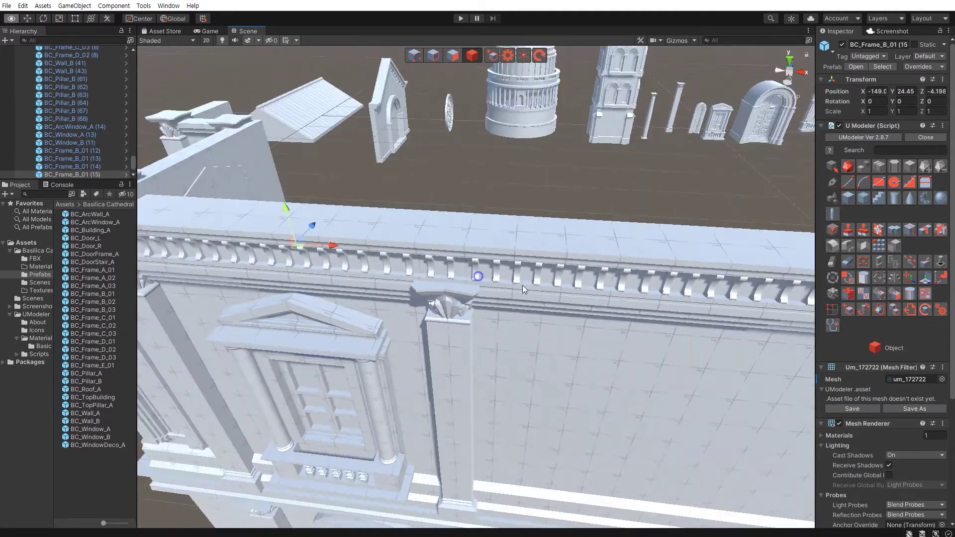
mouse_move(523, 286)
left_mouse_down("alt")
mouse_move(617, 369)
mouse_move(485, 291)
mouse_move(576, 257)
left_mouse_up("alt")
- Select and frame the corner cornice piece BC_Frame_B_02 (9) to check the cornice line
left_click(640, 386)
scroll(613, 358, "down", 3)
left_click(470, 280)
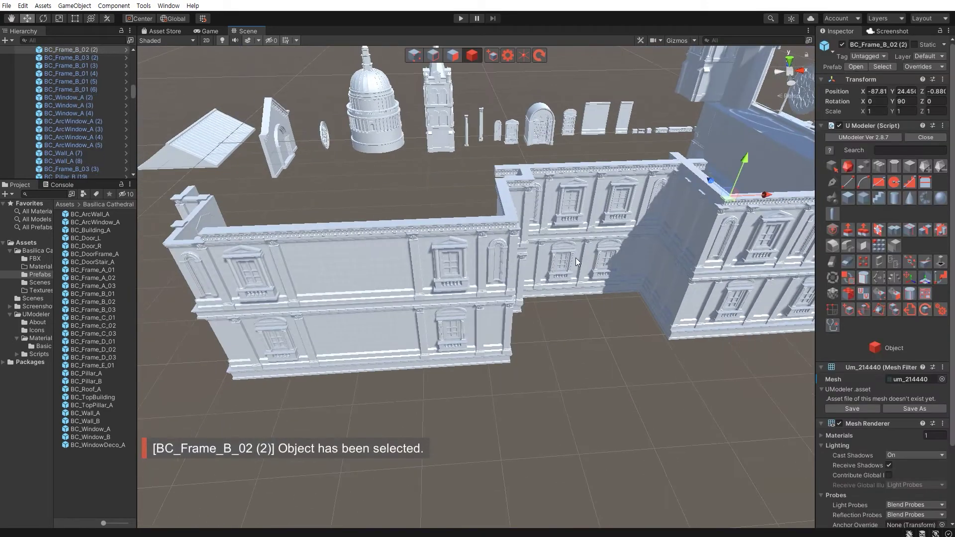
left_click(710, 211)
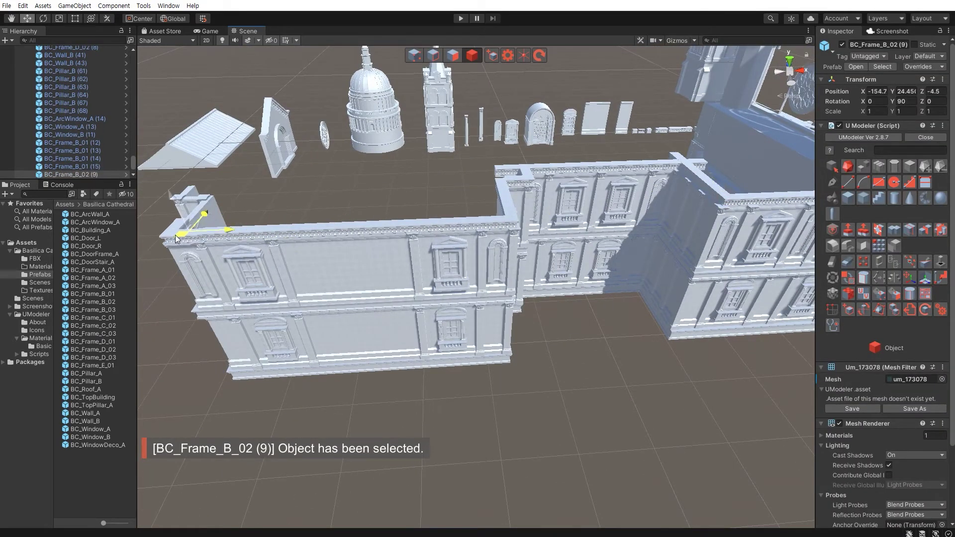
key("f")
mouse_move(326, 311)
left_mouse_down("alt")
mouse_move(376, 290)
mouse_move(342, 348)
mouse_move(413, 350)
mouse_move(380, 341)
mouse_move(487, 337)
mouse_move(503, 312)
mouse_move(524, 305)
mouse_move(462, 293)
left_mouse_up("alt")
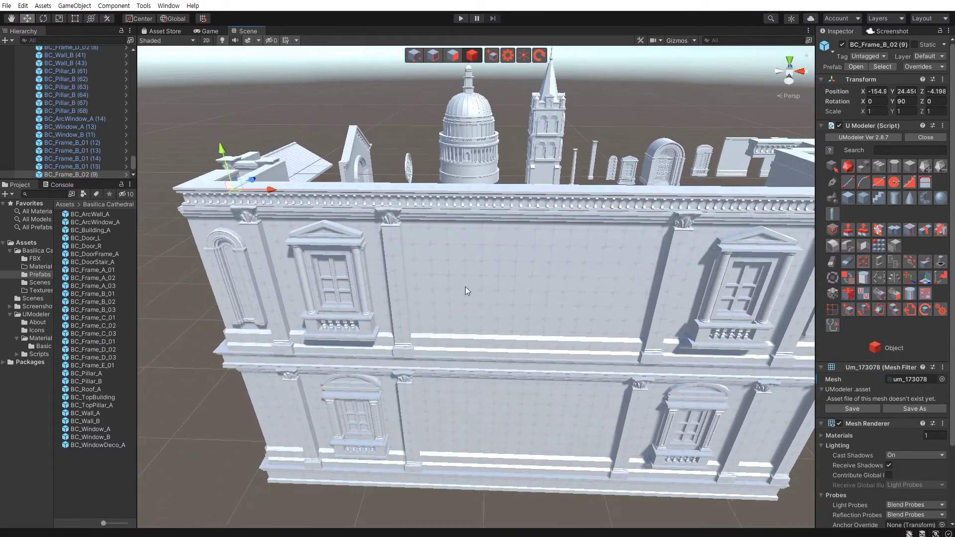
left_click(469, 201)
left_click(468, 295)
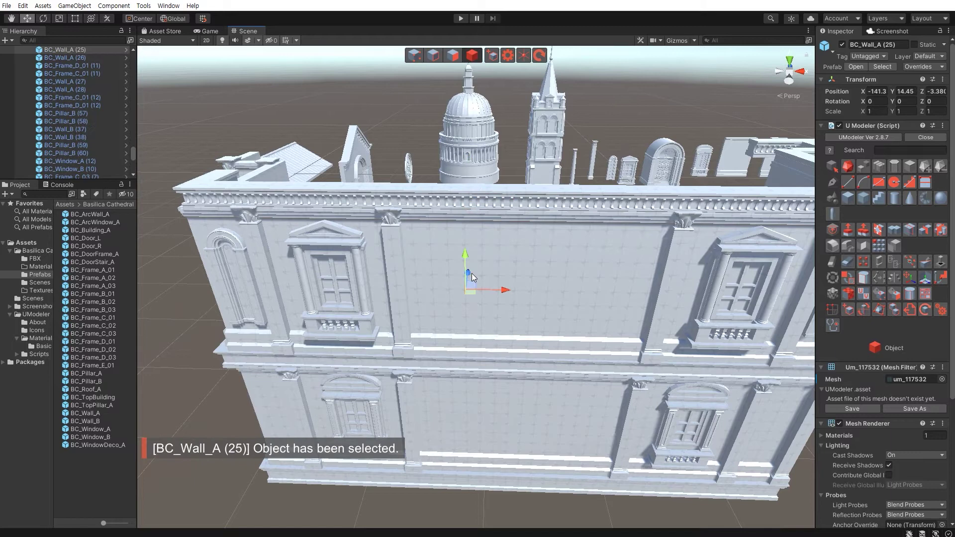
key("ctrl+z")
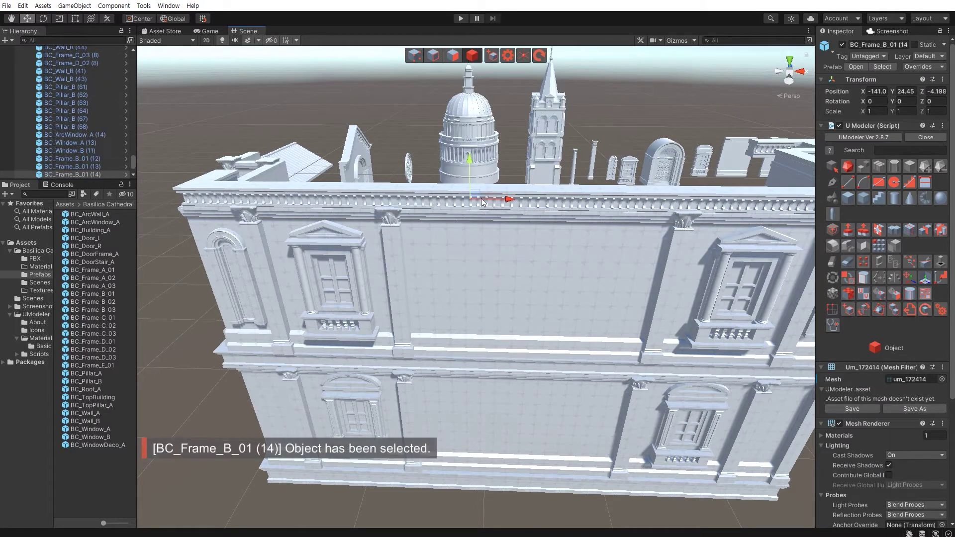
left_click(486, 264, "shift")
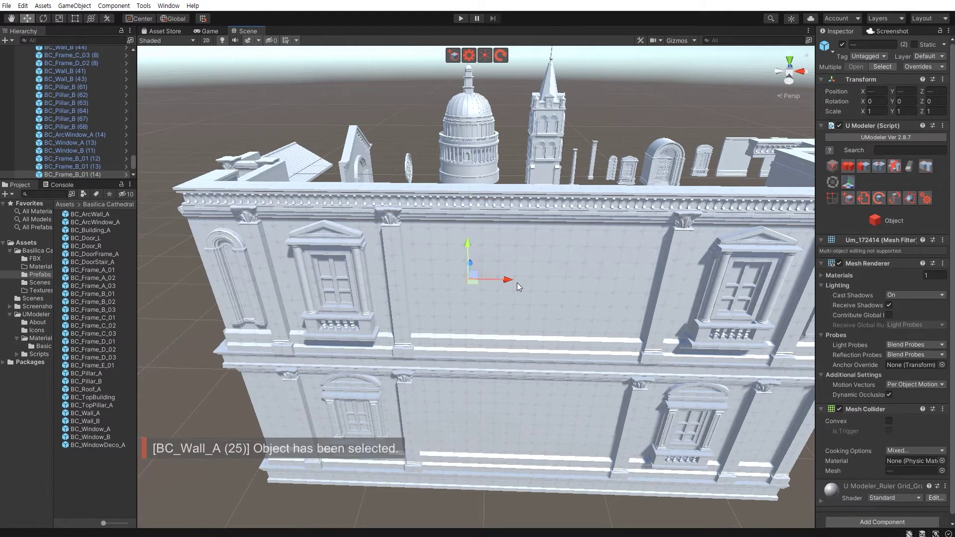
left_click_drag(514, 282, 502, 281)
key("ctrl+z")
mouse_move(475, 339)
left_mouse_down("alt")
mouse_move(312, 329)
mouse_move(428, 303)
left_mouse_up("alt")
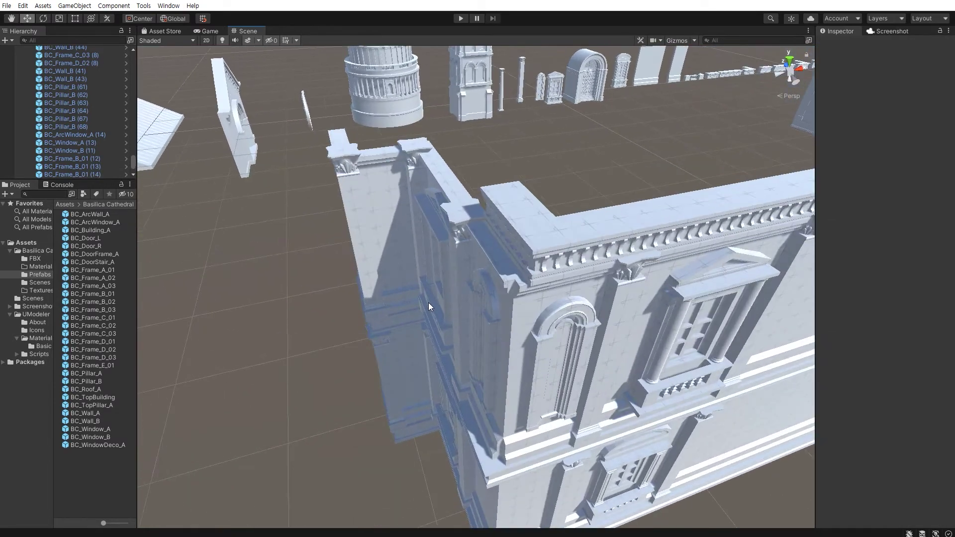
left_click_drag(428, 302, 452, 305, "alt")
middle_click_drag(449, 305, 487, 290)
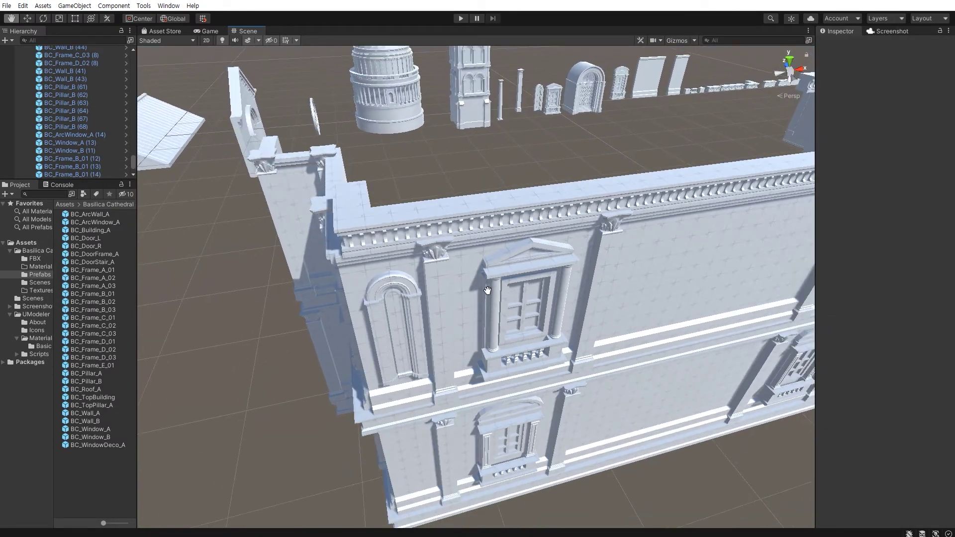
left_click_drag(487, 291, 492, 282, "alt")
left_click(458, 213)
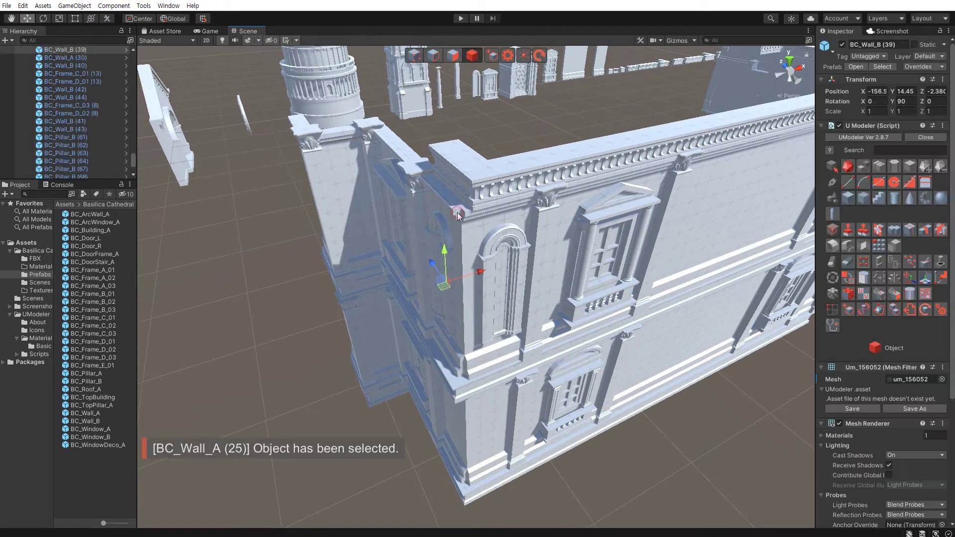
left_click_drag(457, 213, 454, 255, "alt")
left_click(454, 254)
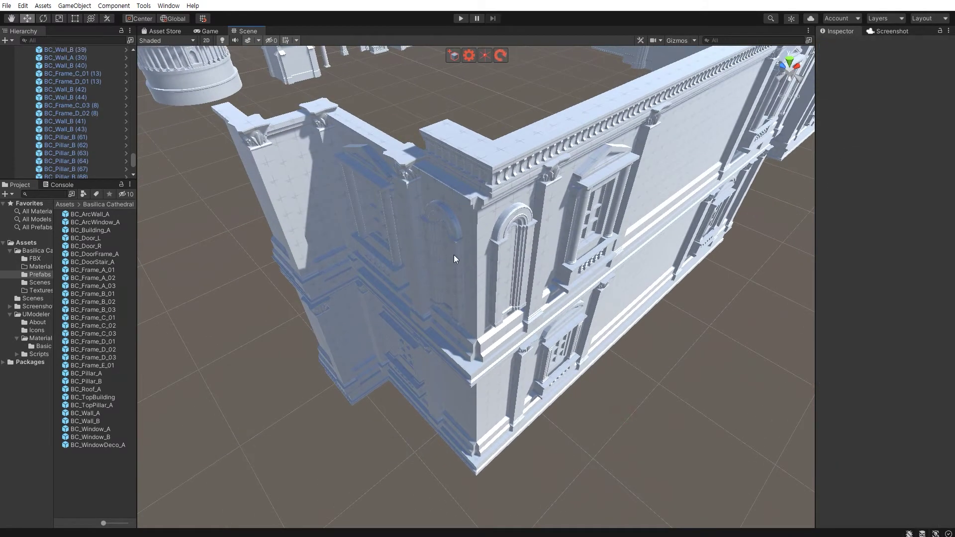
left_click(454, 255)
left_click(446, 187, "shift")
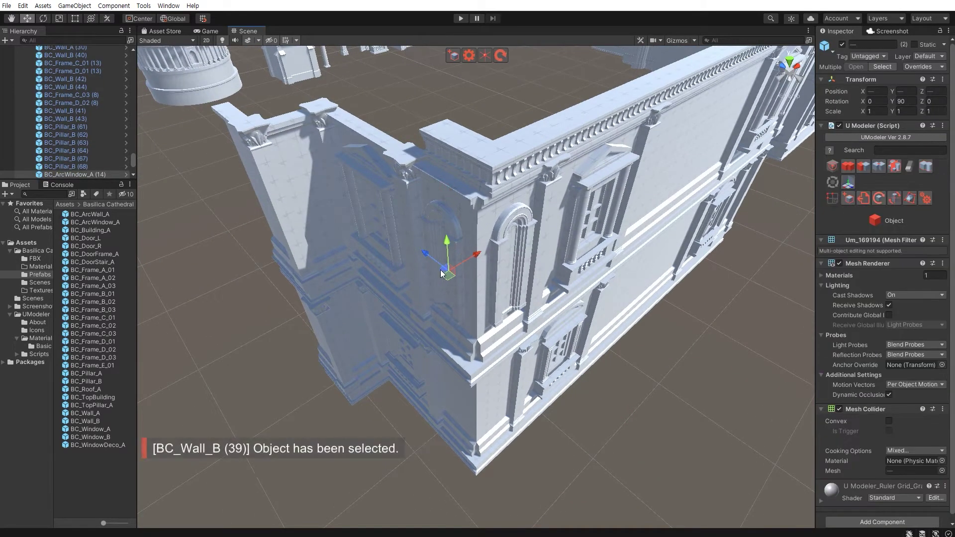
left_click(451, 398, "shift")
left_click(422, 296)
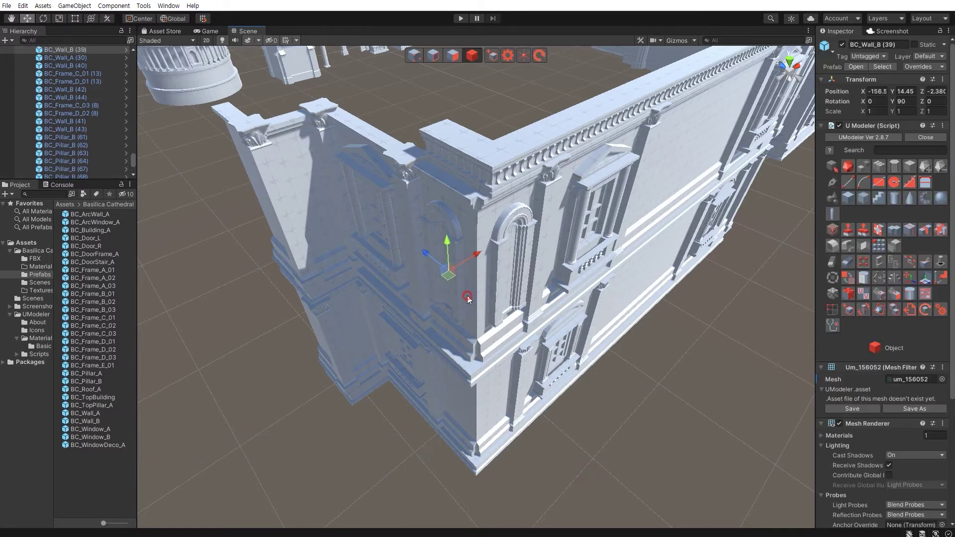
key("f")
left_click(484, 298)
key("f")
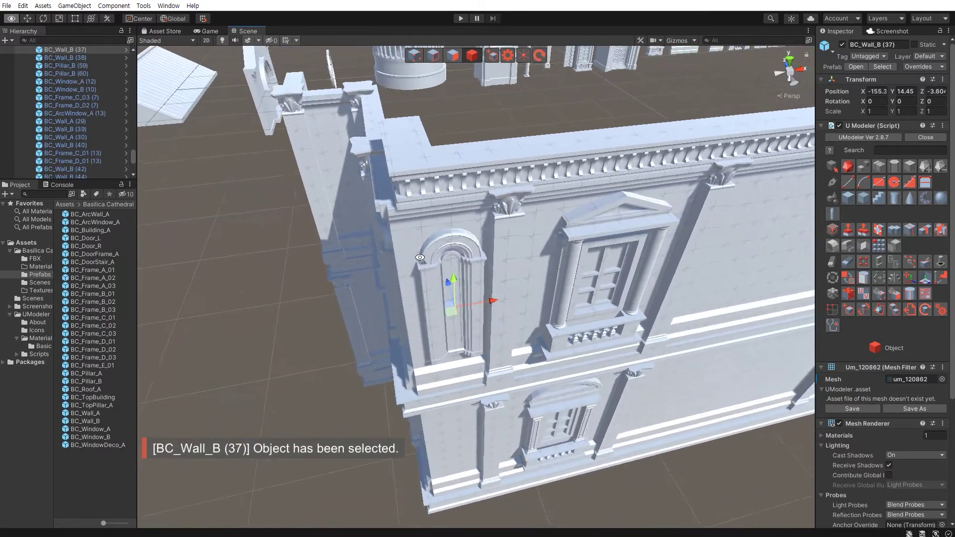
left_click_drag(485, 301, 487, 255, "alt")
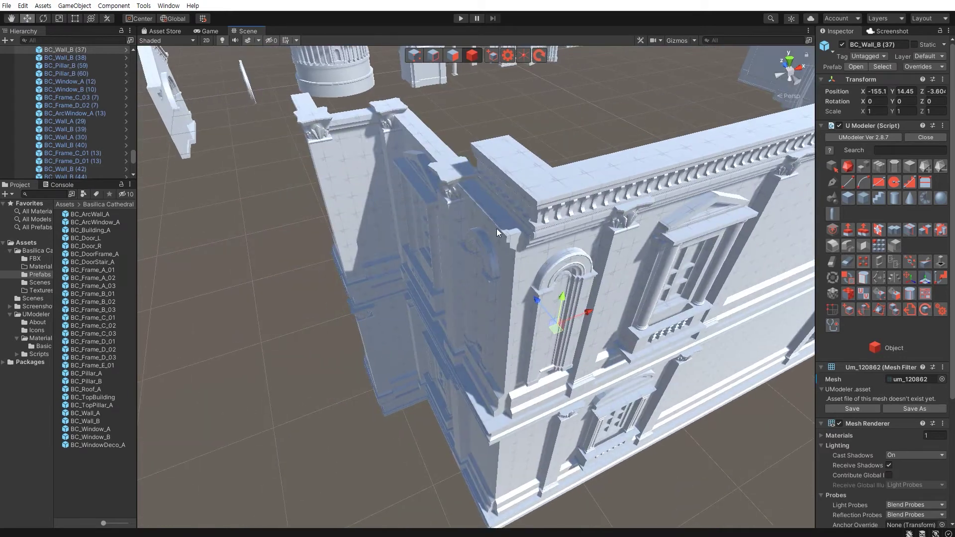
left_click(528, 295)
left_click_drag(522, 298, 404, 261, "alt")
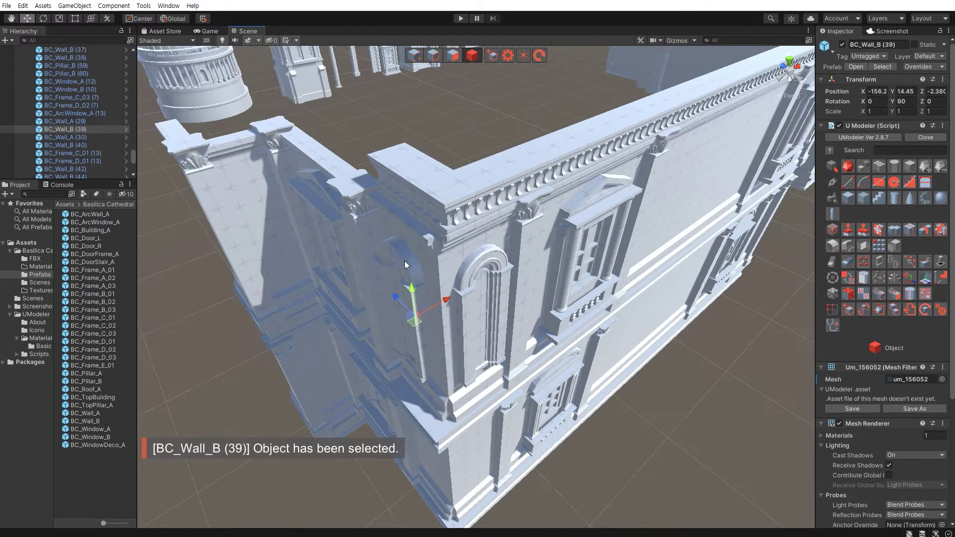
left_click(408, 269)
key("f")
left_click_drag(382, 296, 497, 261, "alt")
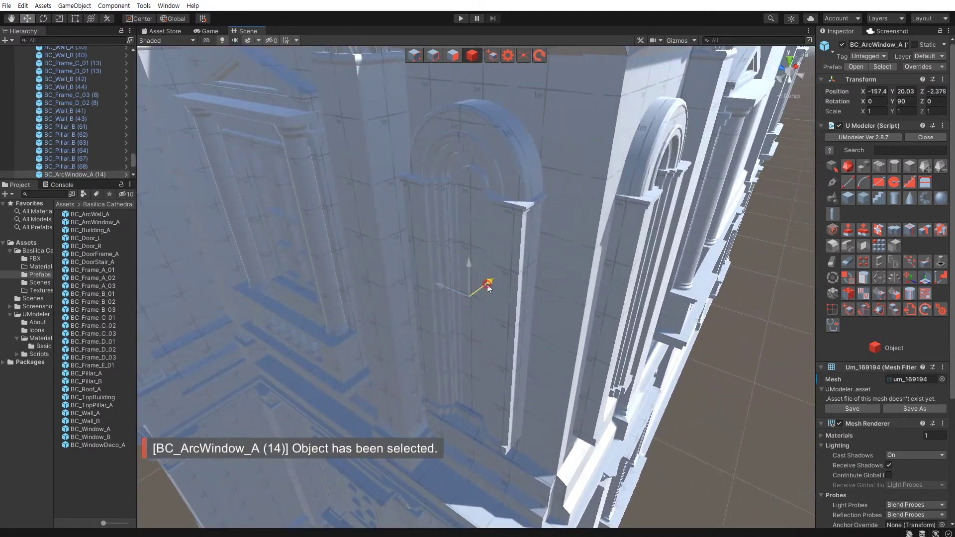
scroll(481, 348, "down", 5)
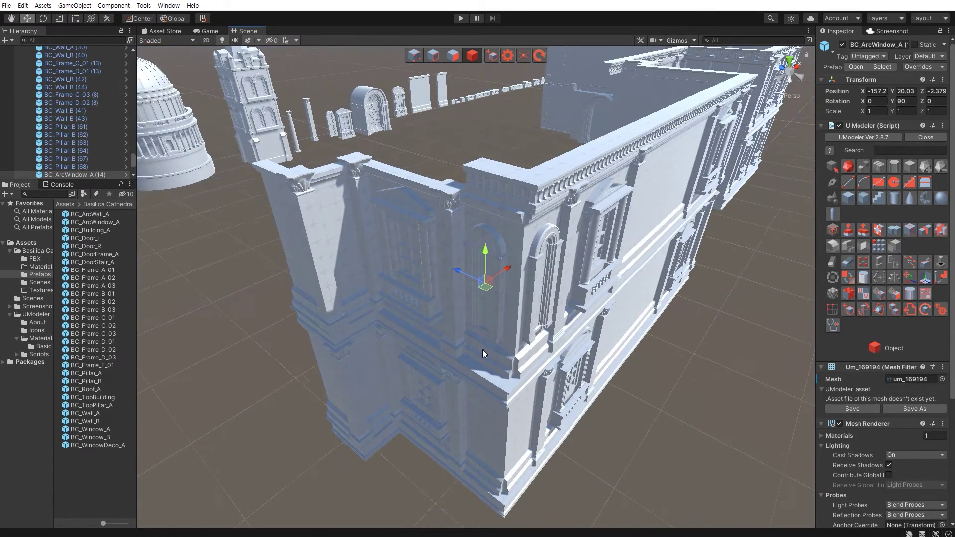
left_click_drag(481, 349, 448, 313, "alt")
left_click(447, 313)
key("f")
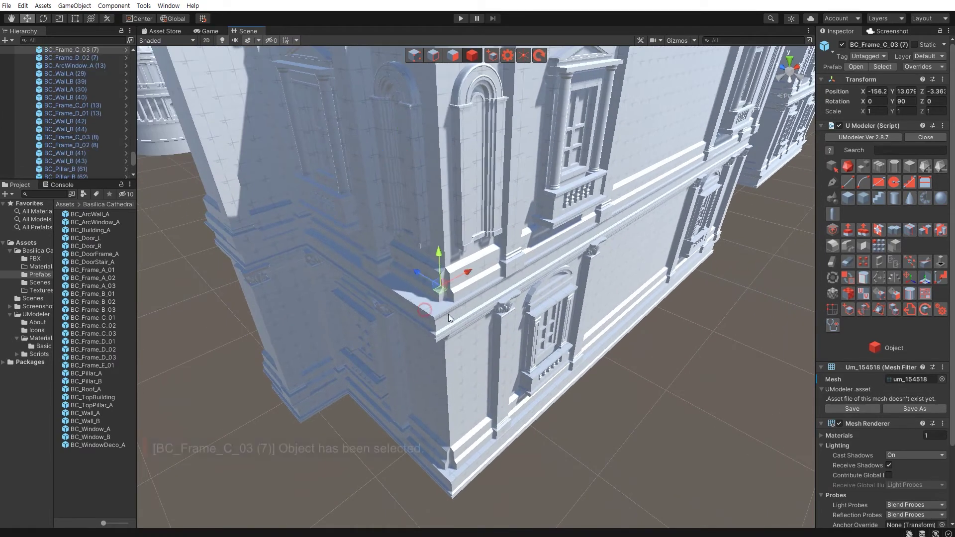
left_click_drag(431, 311, 424, 318, "alt")
scroll(436, 311, "down", 5)
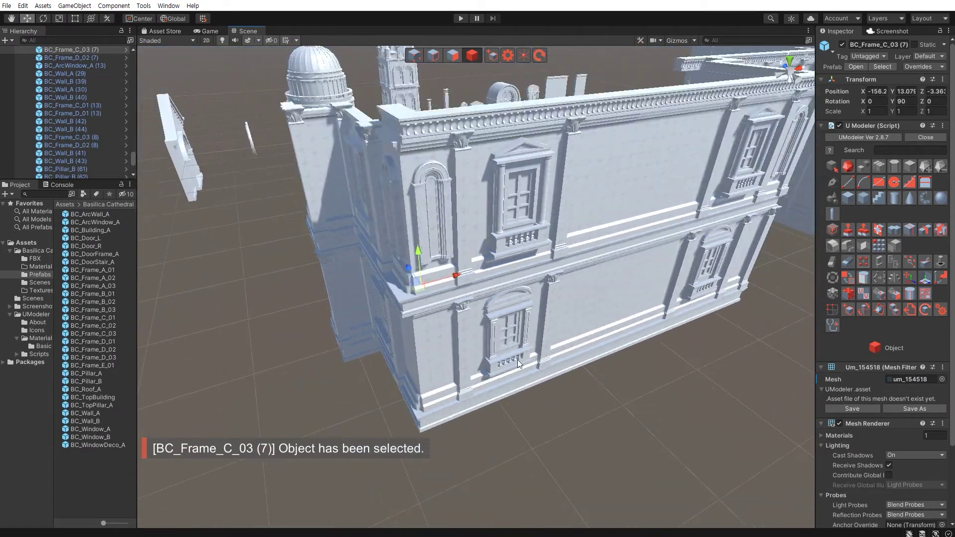
left_click(555, 359)
middle_click_drag(555, 359, 477, 331)
scroll(478, 330, "up", 3)
mouse_move(495, 300)
left_mouse_down("alt")
mouse_move(323, 311)
mouse_move(384, 326)
mouse_move(463, 309)
mouse_move(454, 308)
mouse_move(477, 334)
mouse_move(474, 375)
mouse_move(472, 359)
left_mouse_up("alt")
- Test-move pillar BC_Pillar_B (67) along X, undo it, and add BC_Pillar_B (68)
left_click(476, 331)
left_click_drag(492, 246, 431, 263)
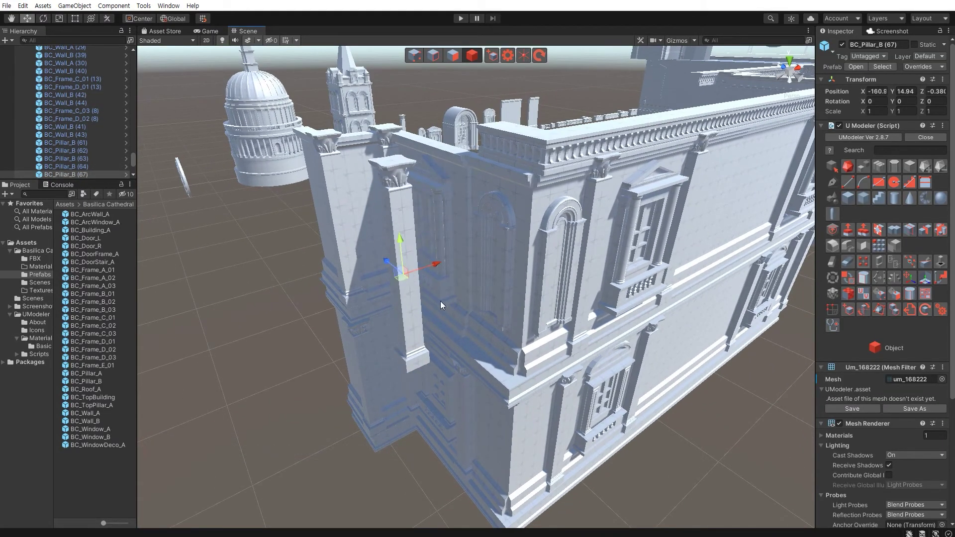
key("ctrl+z")
left_click(465, 407, "shift")
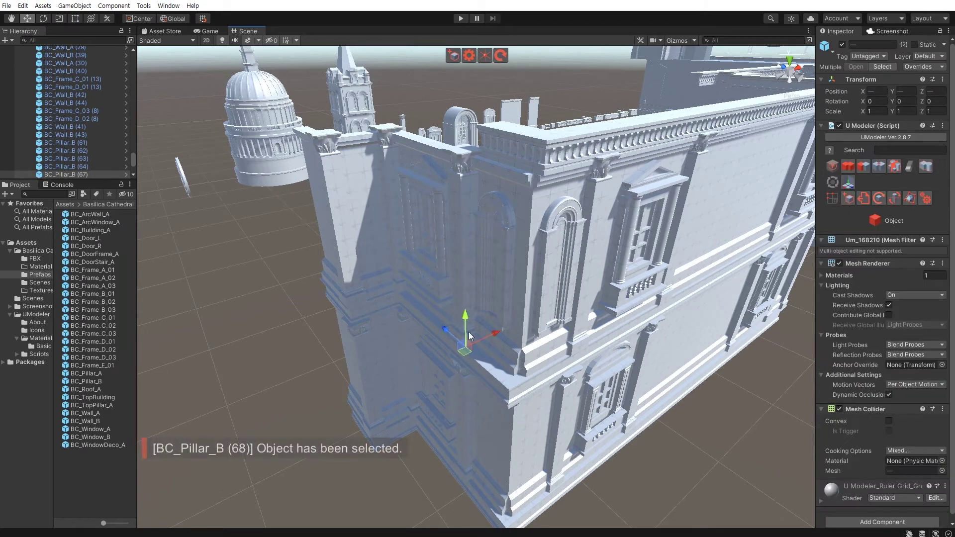
scroll(430, 248, "up", 3)
scroll(431, 248, "down", 5)
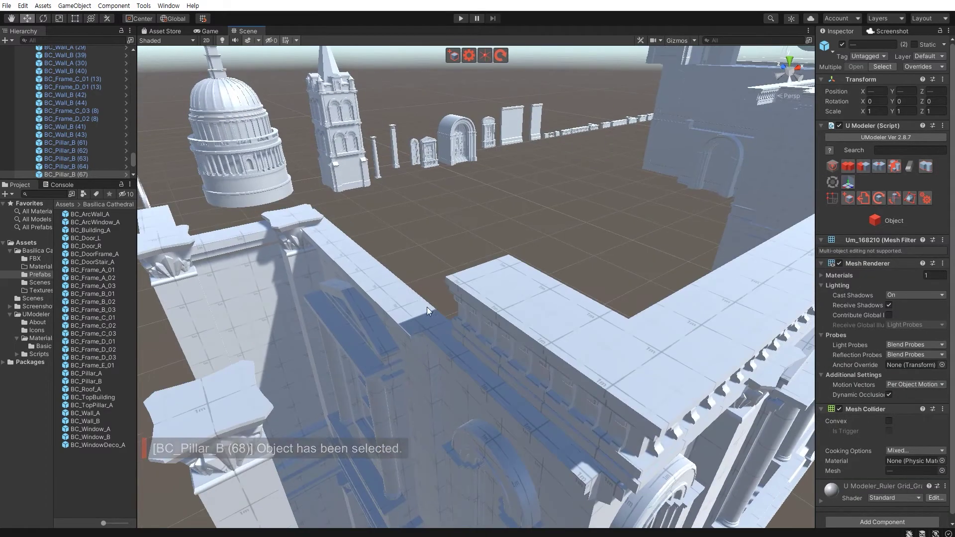
- Frame the view on wall piece BC_Wall_A (29) and window BC_Window_A (13)
left_click(412, 328)
key("f")
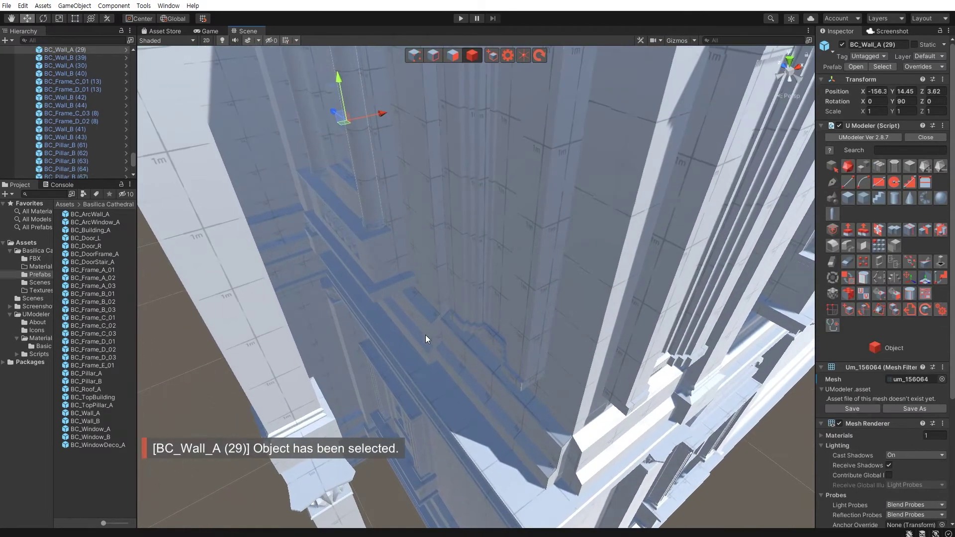
scroll(419, 337, "down", 5)
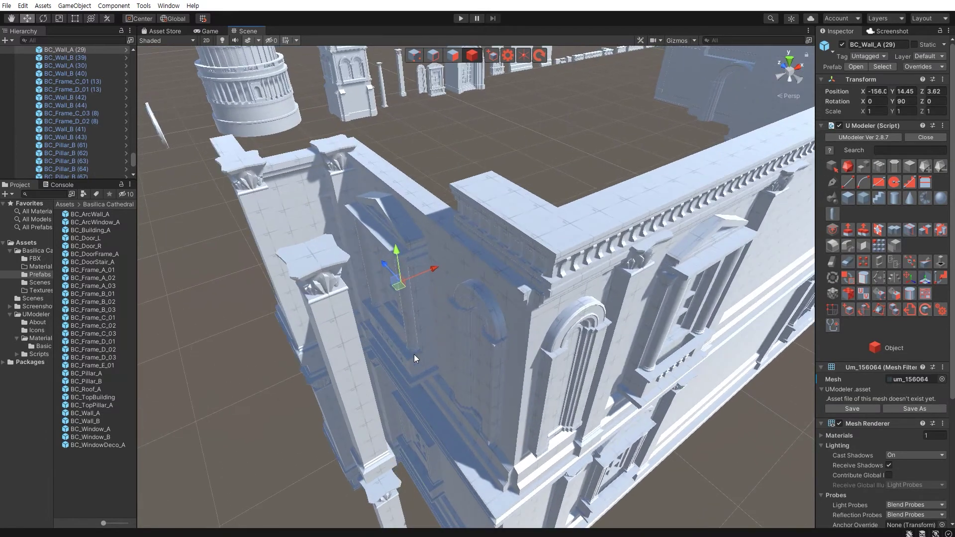
left_click(414, 355)
key("f")
left_click_drag(431, 332, 522, 362, "alt")
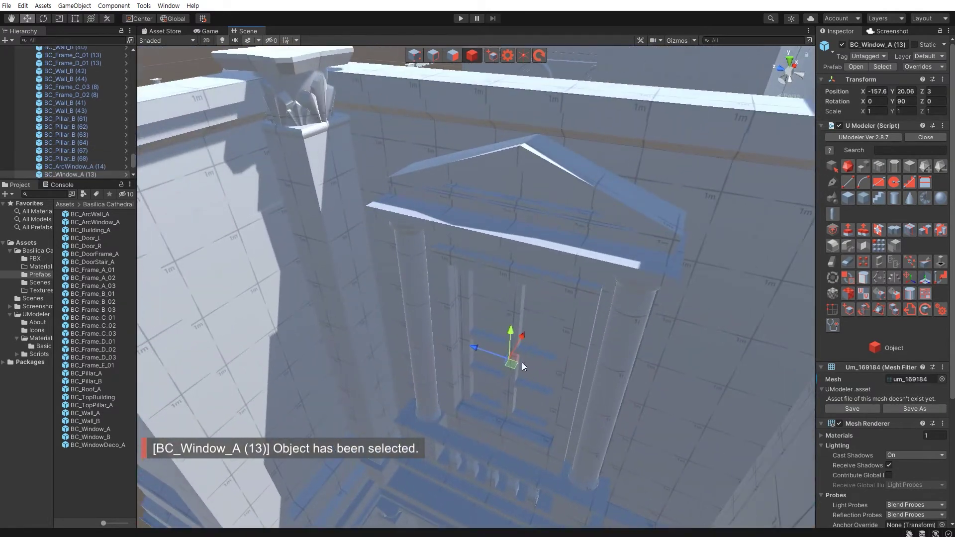
scroll(532, 327, "down", 5)
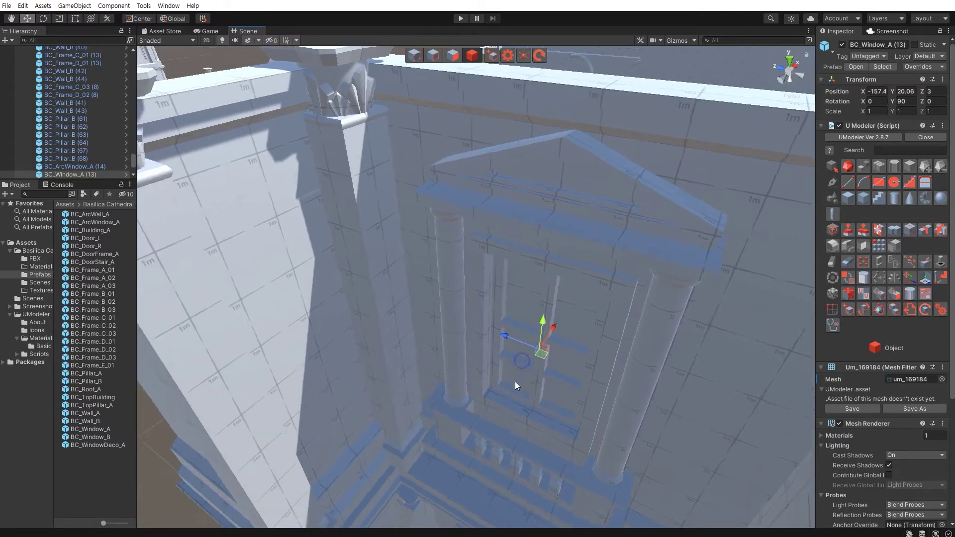
mouse_move(515, 381)
left_mouse_down("alt")
mouse_move(509, 370)
mouse_move(478, 371)
left_mouse_up("alt")
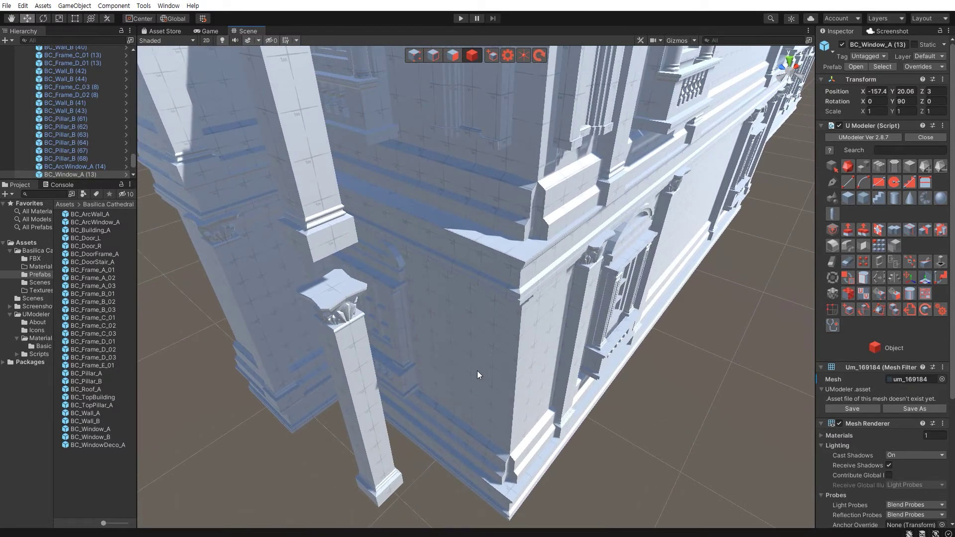
- Slide pillars BC_Pillar_B (68) and (67) together along X into the wall corner
left_click(332, 278)
left_click(373, 229, "shift")
middle_click_drag(373, 229, 383, 316)
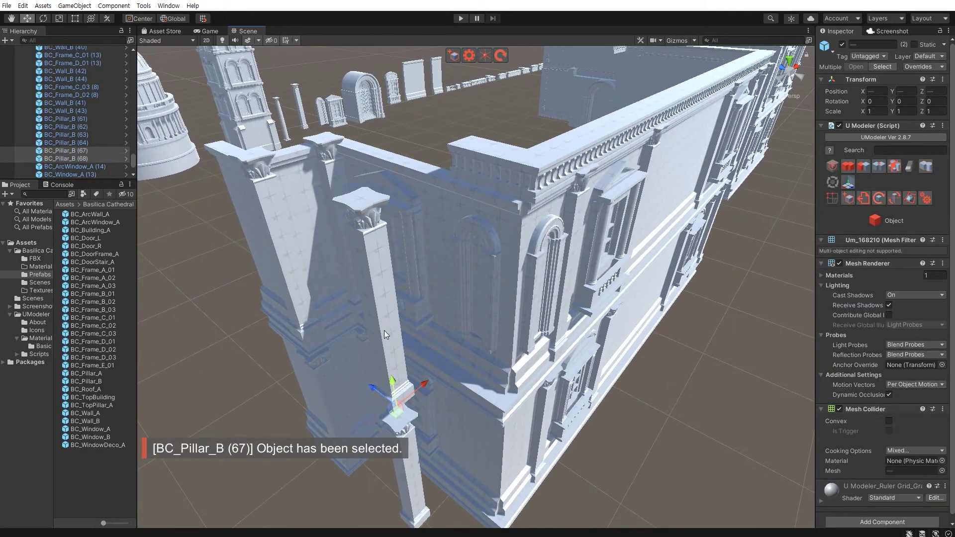
left_click_drag(419, 388, 475, 357)
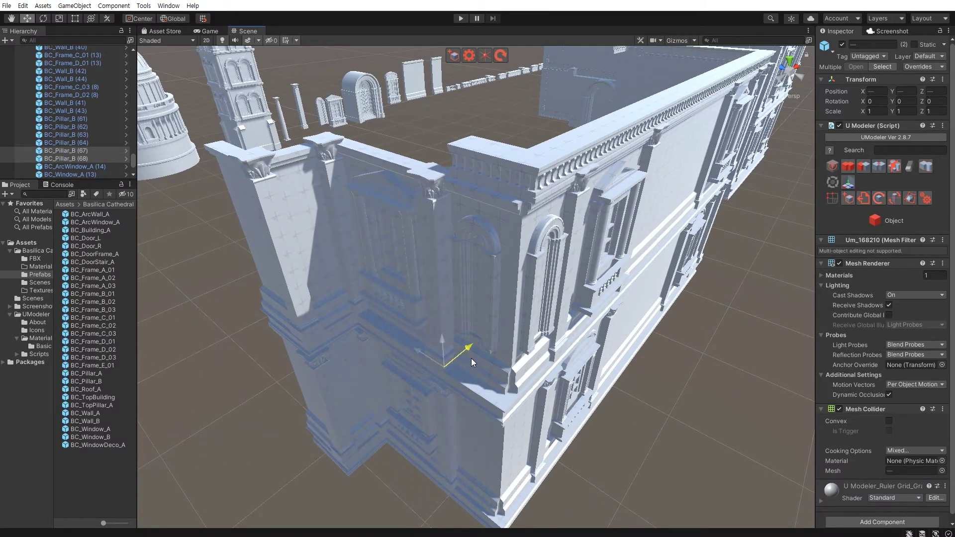
left_click(588, 434)
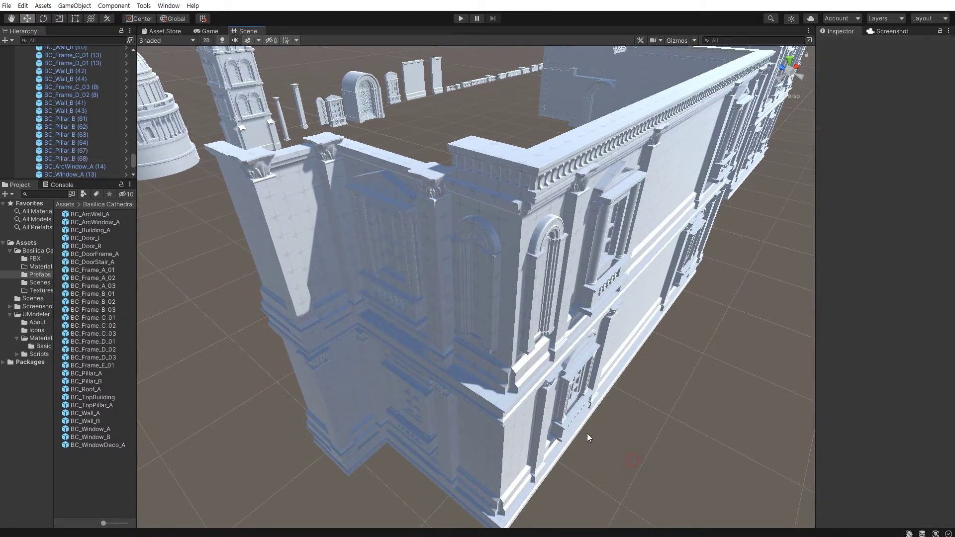
middle_click_drag(587, 434, 477, 395)
mouse_move(478, 394)
right_mouse_down()
mouse_move(436, 388)
mouse_move(543, 416)
mouse_move(386, 366)
right_mouse_up()
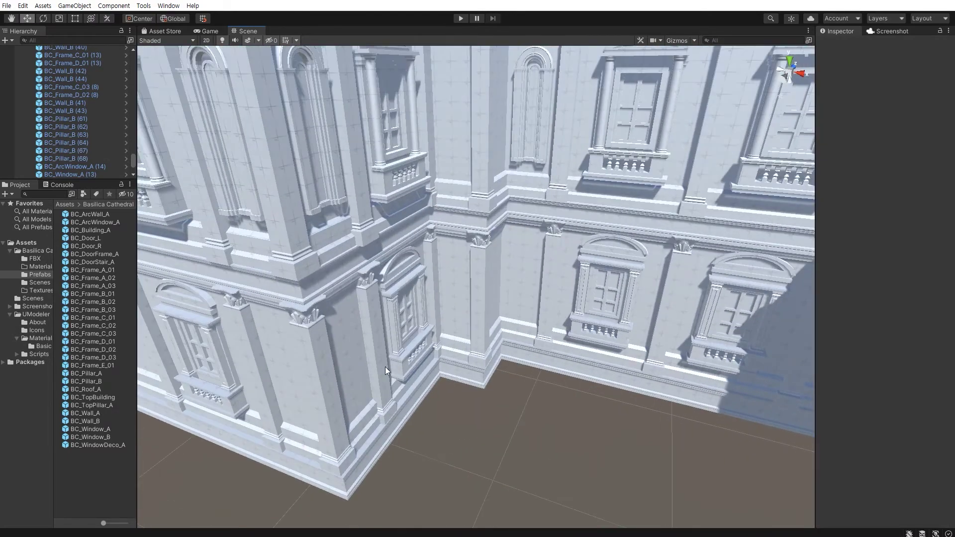
- Inspect cornice BC_Frame_C_03 (8) and corbels BC_Frame_C_01 (8) through (12)
left_click(301, 297)
left_click(382, 244, "shift")
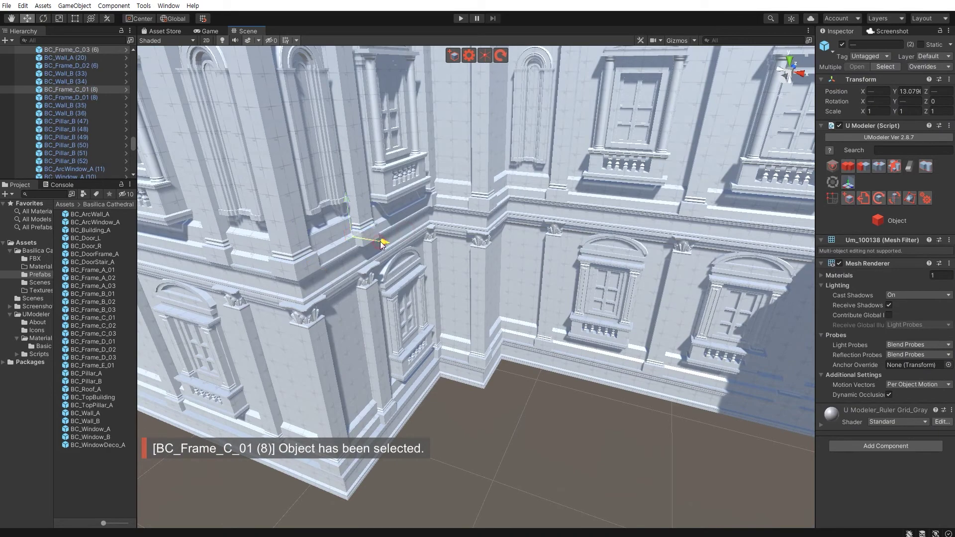
mouse_move(374, 256)
right_mouse_down()
mouse_move(377, 284)
mouse_move(426, 319)
mouse_move(335, 288)
right_mouse_up()
left_click(378, 284)
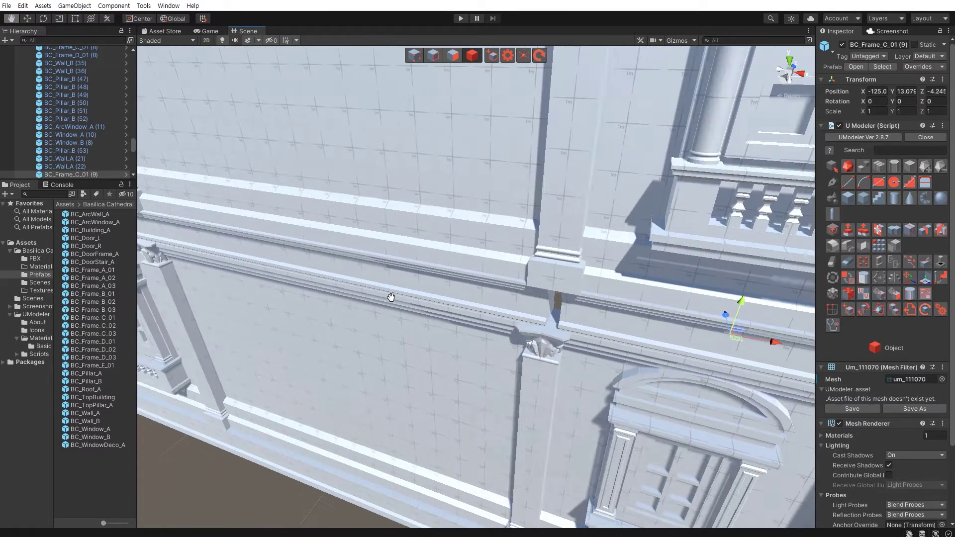
mouse_move(335, 288)
right_mouse_down()
mouse_move(395, 282)
mouse_move(467, 325)
mouse_move(395, 311)
mouse_move(442, 282)
right_mouse_up()
left_click(422, 287)
left_click(467, 324)
left_click(491, 289)
left_click(482, 293)
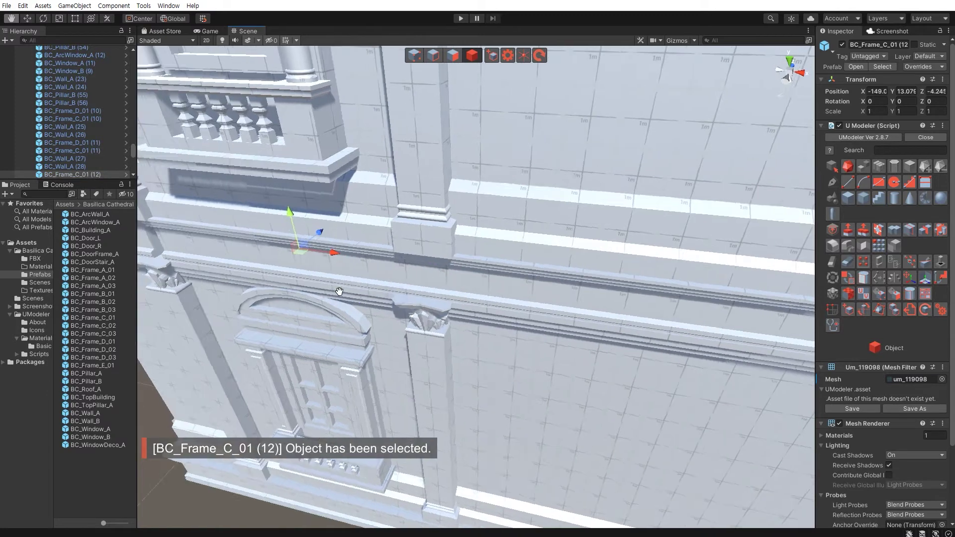
left_click_drag(495, 298, 435, 305, "alt")
- Undo the pillar shift after checking BC_Frame_C_03 (7), then reselect pillars BC_Pillar_B (67) and (68)
left_click(434, 304)
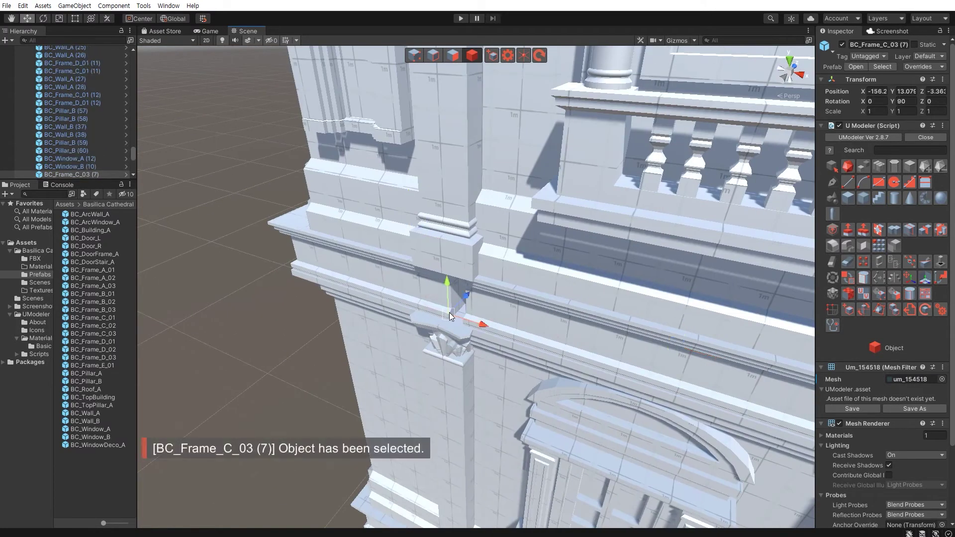
key("ctrl+z")
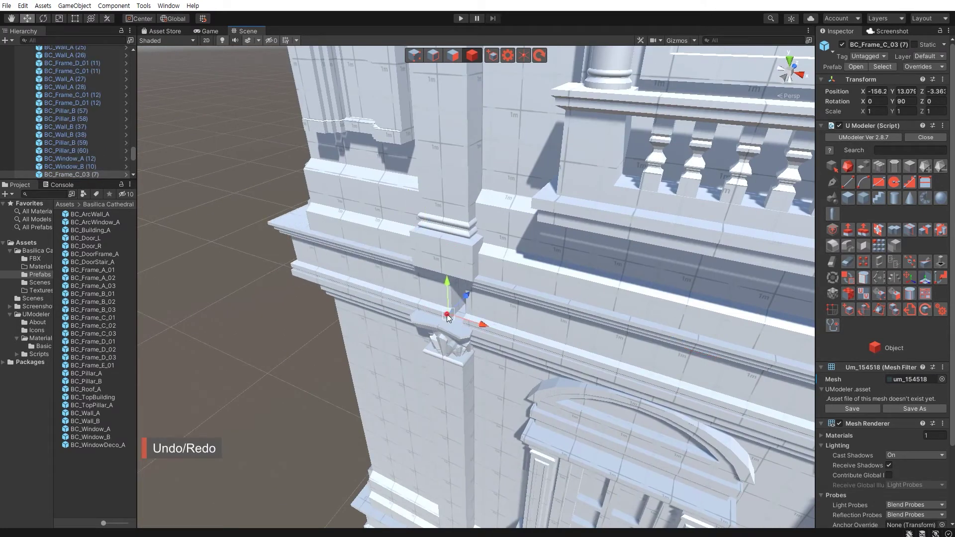
mouse_move(465, 319)
left_mouse_down("alt")
mouse_move(392, 326)
mouse_move(386, 344)
left_mouse_up("alt")
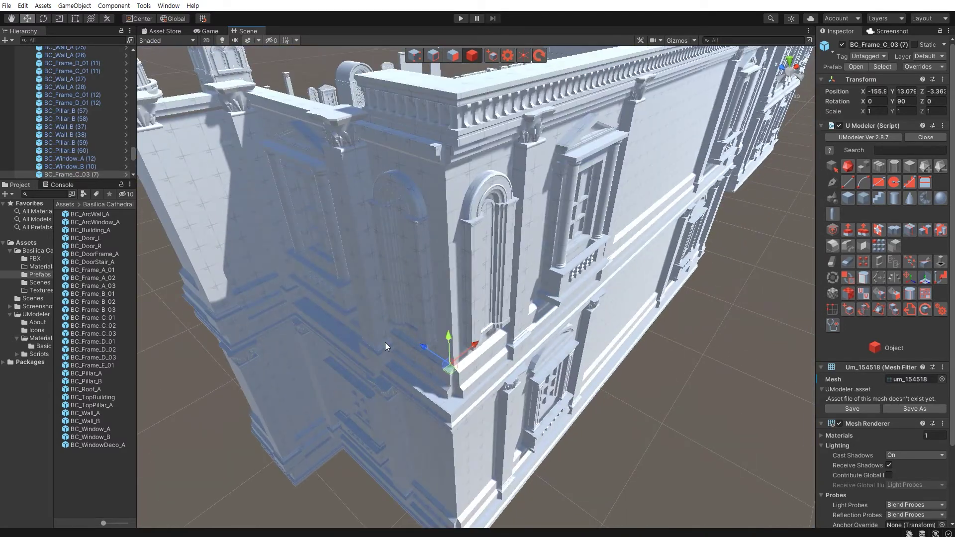
left_click(380, 304)
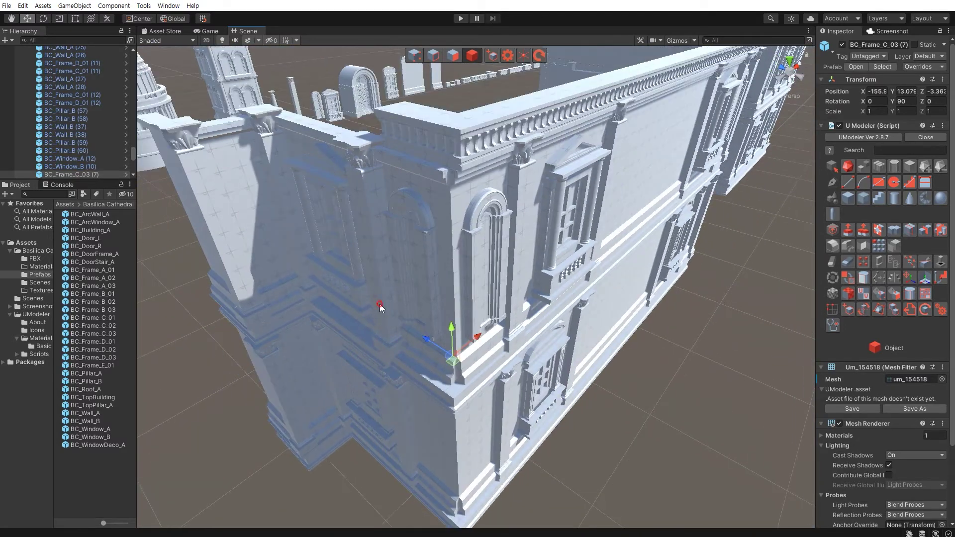
left_click_drag(399, 397, 448, 324, "alt")
left_click(458, 320, "shift")
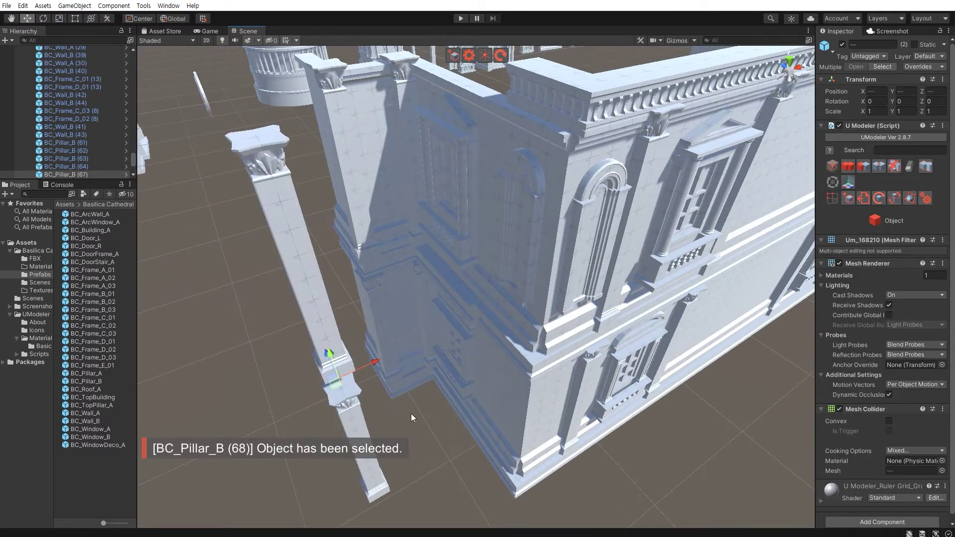
mouse_move(459, 320)
left_mouse_down("alt")
mouse_move(463, 378)
mouse_move(408, 338)
mouse_move(412, 280)
left_mouse_up("alt")
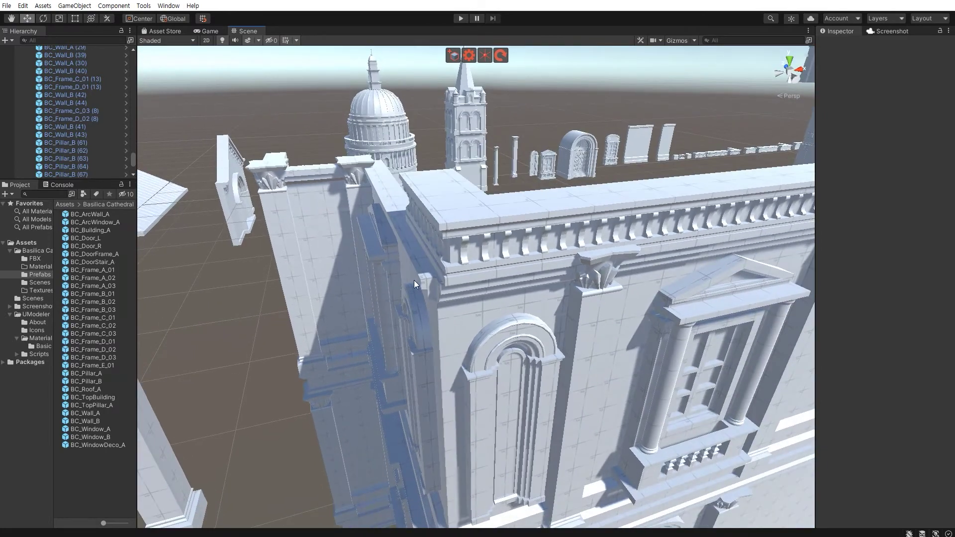
- Check cornice BC_Frame_B_02 (9), a pillar capital and wall pieces BC_Wall_B (33) and (39), undoing one change
left_click(465, 247)
left_click_drag(518, 273, 368, 278, "alt")
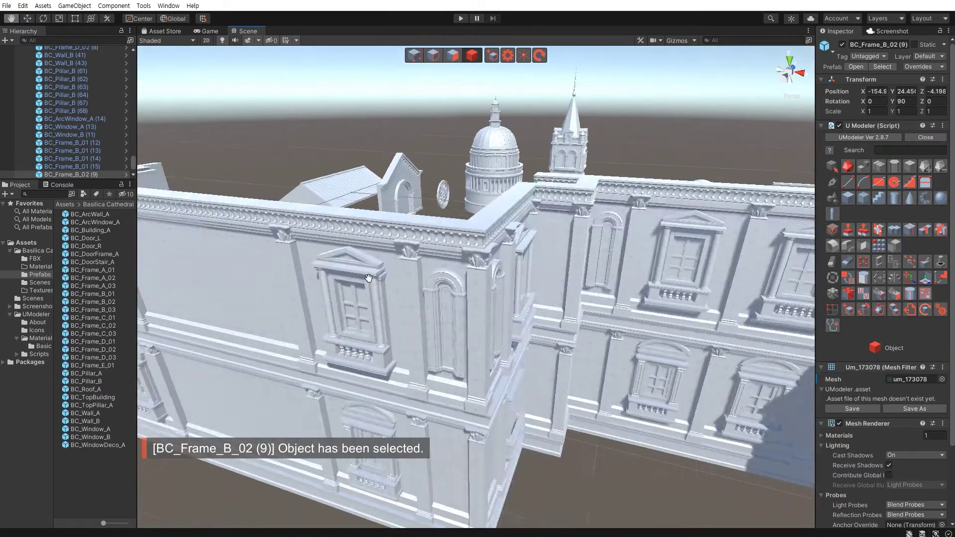
middle_click_drag(368, 278, 317, 230)
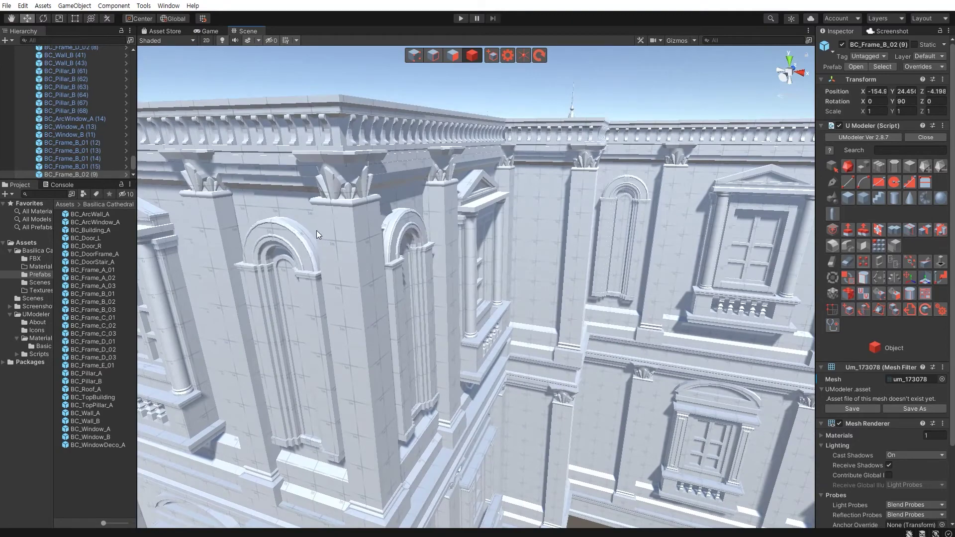
right_click_drag(317, 231, 380, 187)
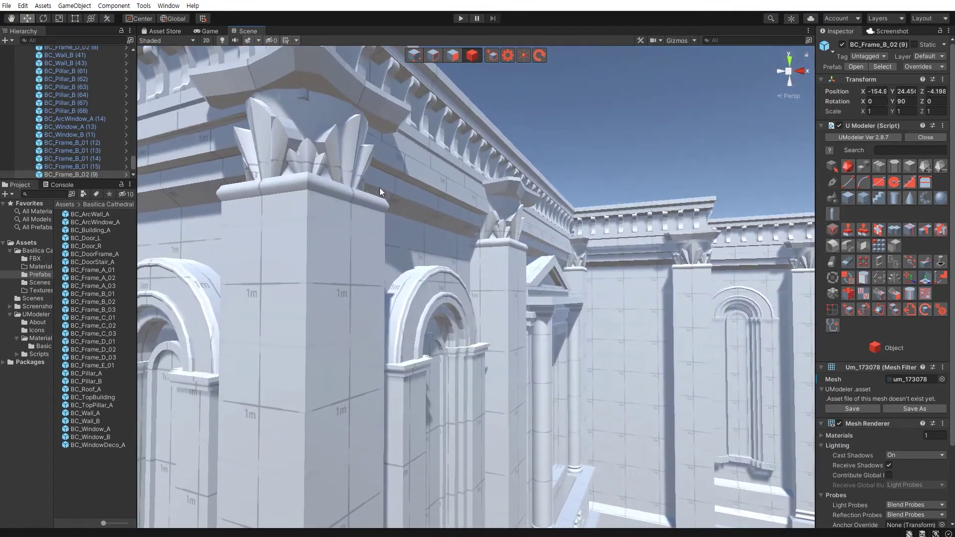
left_click(400, 289)
right_click_drag(401, 289, 355, 313)
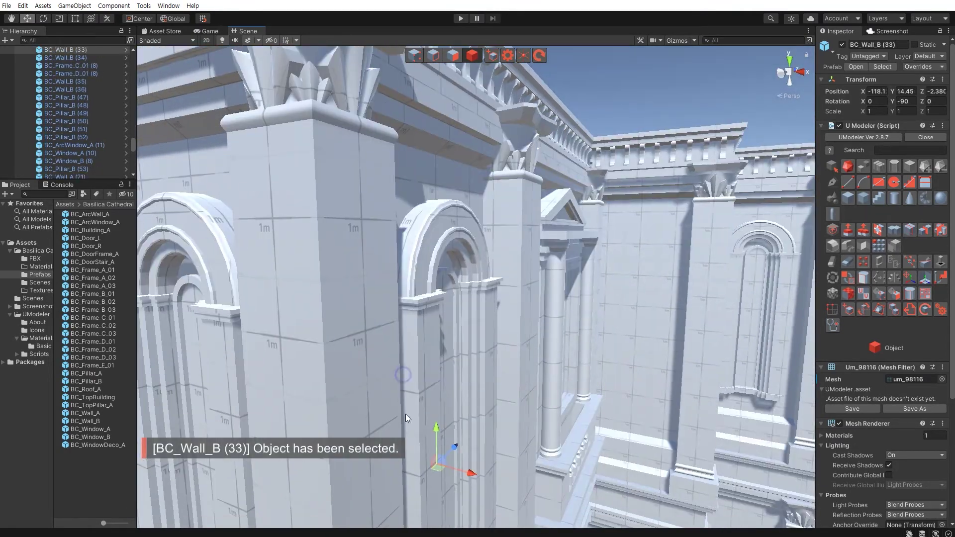
key("ctrl+z")
middle_click_drag(355, 313, 401, 364)
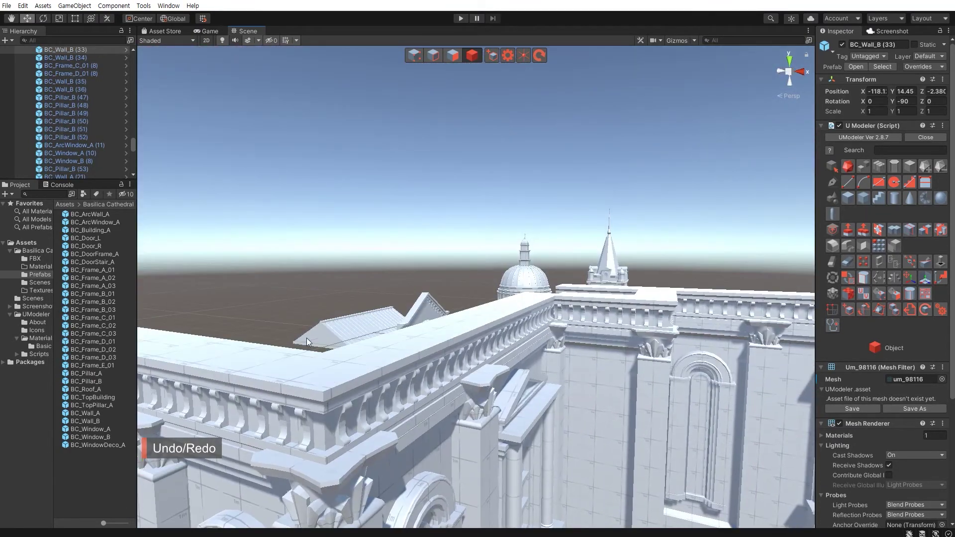
mouse_move(402, 364)
right_mouse_down()
mouse_move(361, 319)
mouse_move(452, 441)
right_mouse_up()
left_click(361, 319)
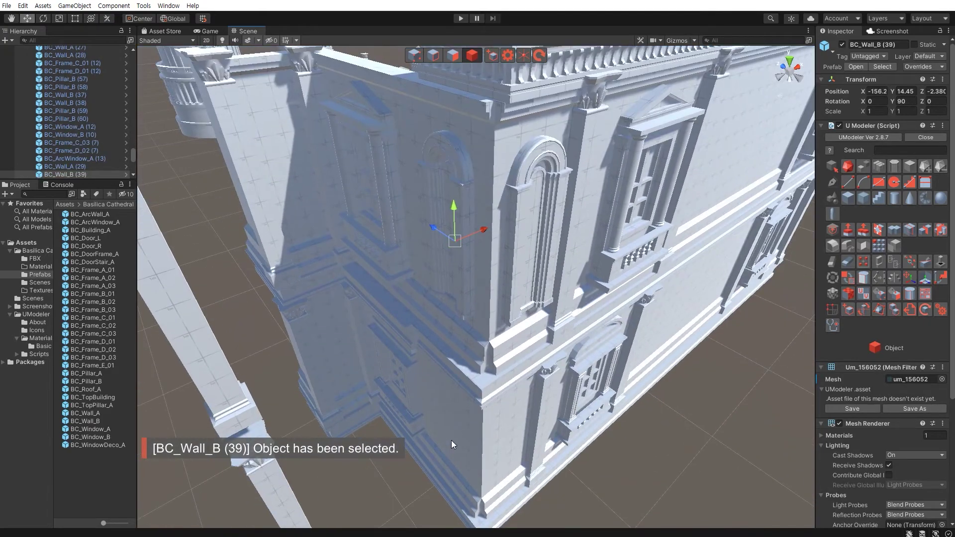
- Select wall pieces BC_Wall_B (40), BC_Wall_A (29) and the wing-corner wall
left_click(452, 442, "shift")
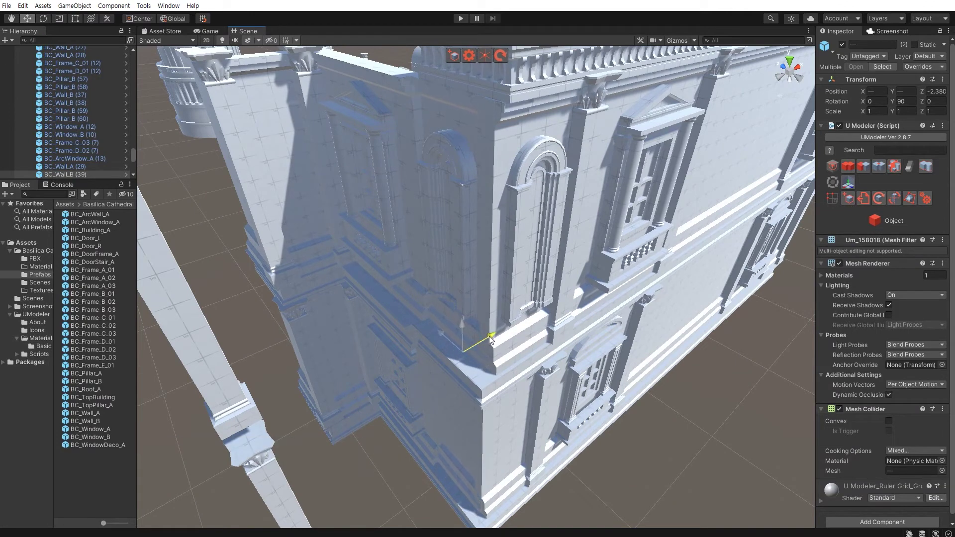
left_click(487, 341)
mouse_move(462, 313)
right_mouse_down()
mouse_move(428, 254)
mouse_move(445, 238)
right_mouse_up()
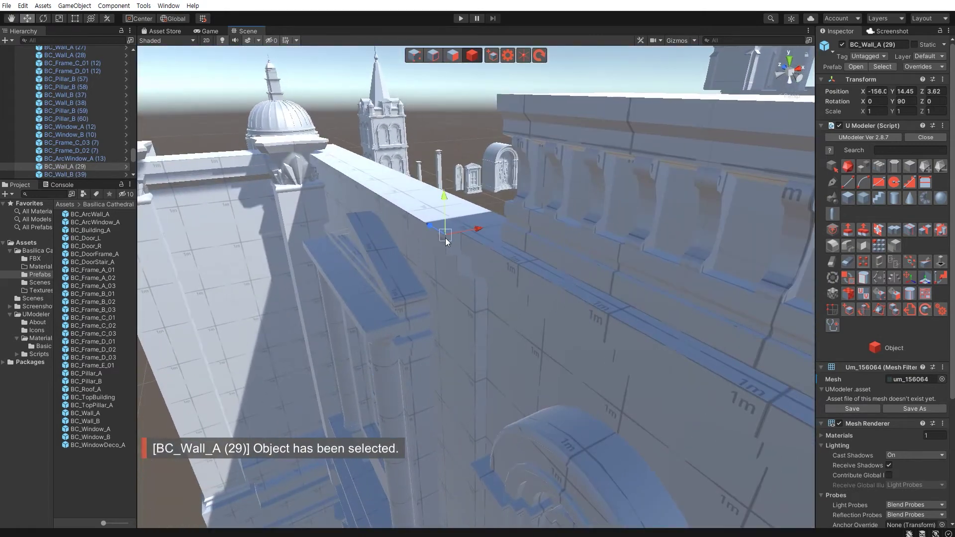
scroll(455, 233, "down", 2)
scroll(432, 319, "up", 5)
left_click(439, 322)
mouse_move(441, 327)
right_mouse_down()
mouse_move(439, 345)
mouse_move(459, 341)
right_mouse_up()
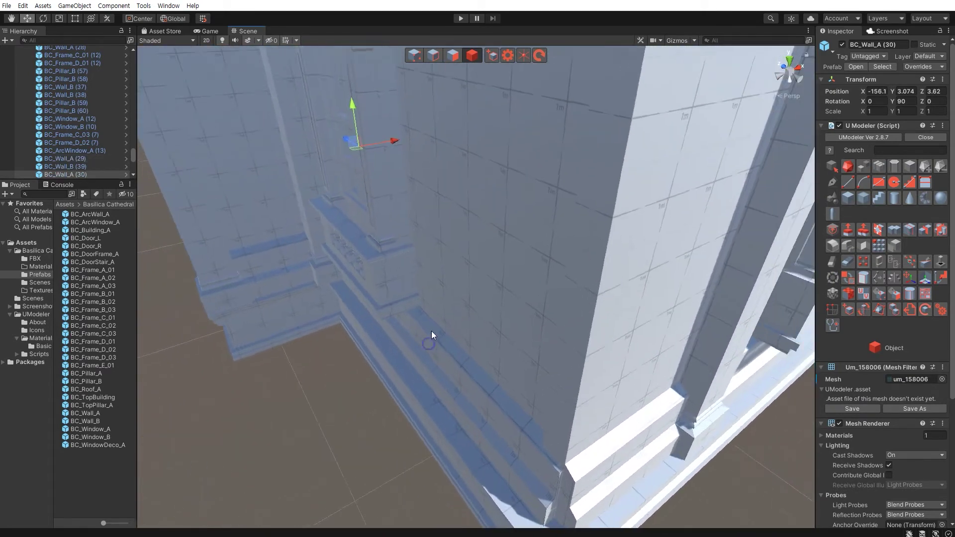
scroll(448, 319, "down", 5)
right_click_drag(409, 273, 423, 325)
scroll(423, 325, "up", 2)
- Nudge the rectangular and arched window pieces slightly along the wall
left_click(479, 259)
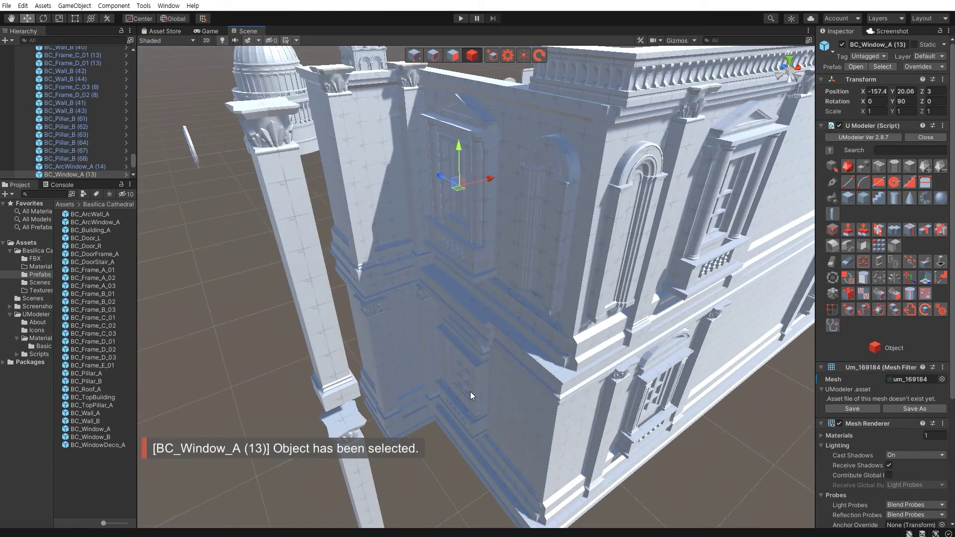
left_click(458, 342, "shift")
left_click_drag(495, 281, 497, 280)
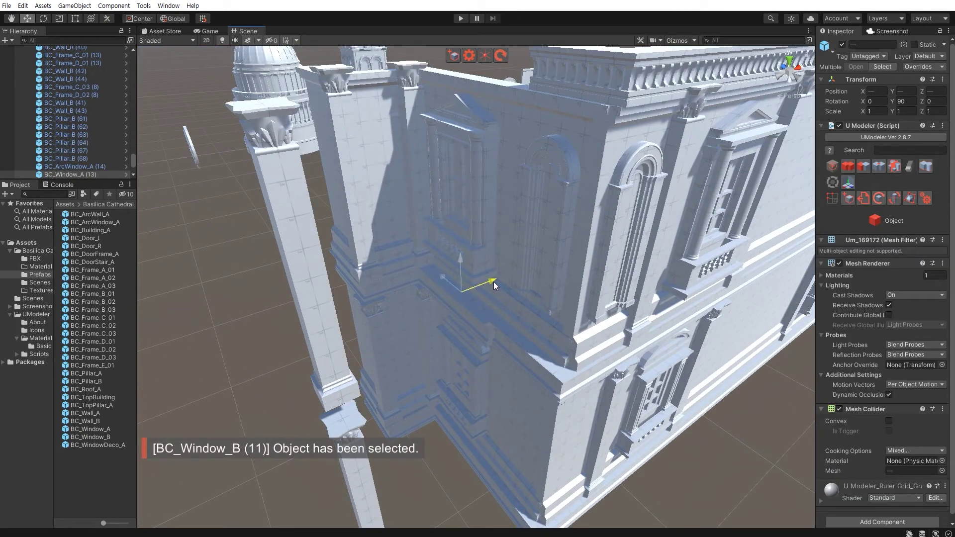
left_click(409, 460)
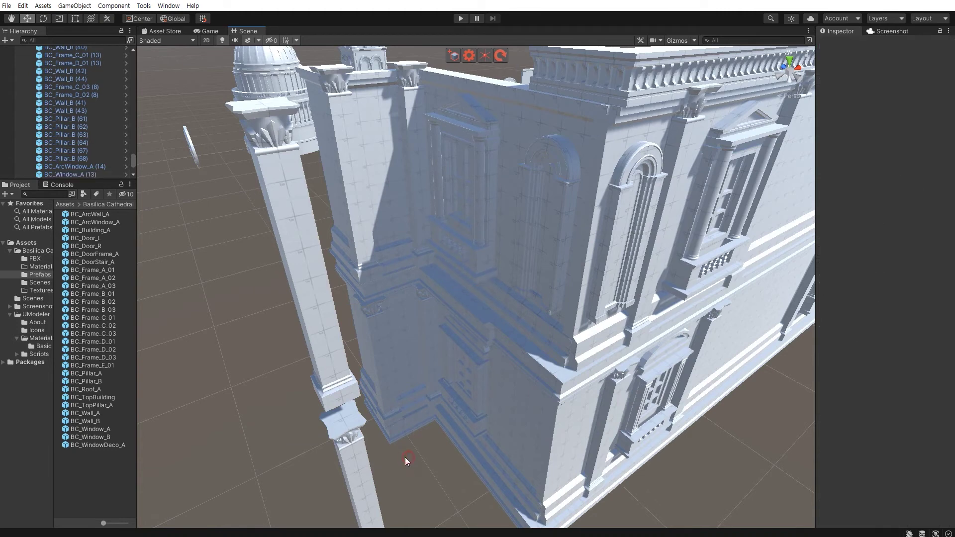
key("q")
scroll(406, 455, "down", 5)
scroll(402, 433, "up", 2)
key("w")
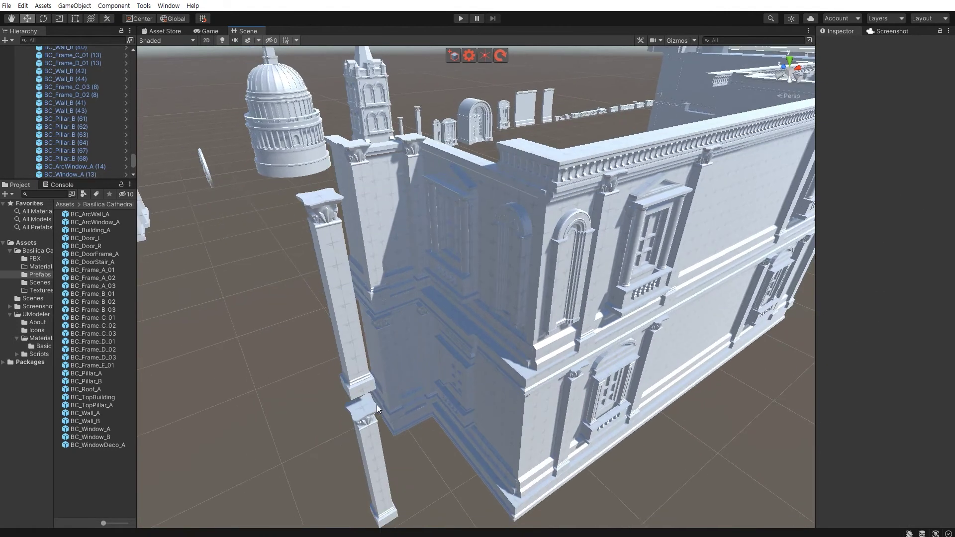
- Slide both corner pillars along X toward the building
left_click(355, 368)
left_click(366, 419, "shift")
mouse_move(406, 377)
left_mouse_down()
mouse_move(518, 348)
mouse_move(486, 371)
mouse_move(502, 425)
mouse_move(488, 415)
left_mouse_up()
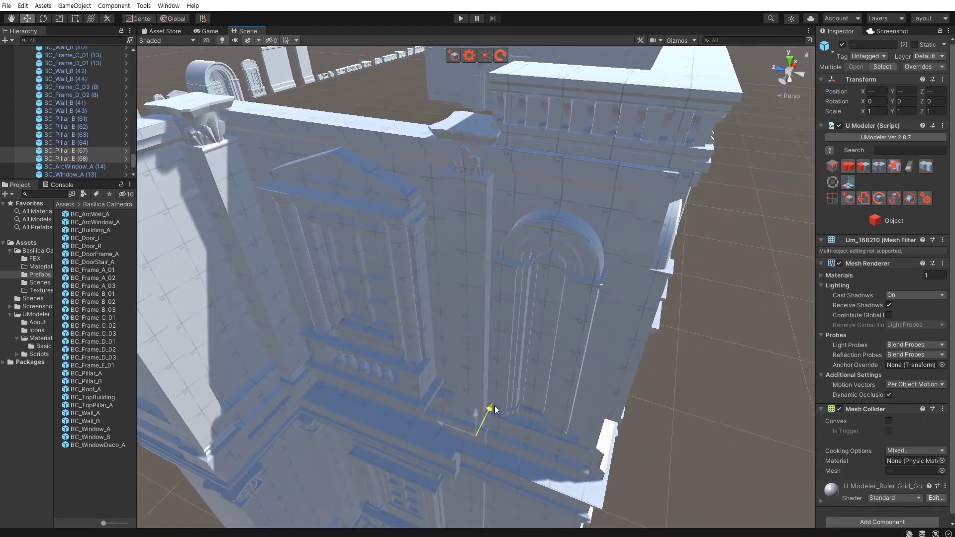
scroll(483, 398, "up", 10)
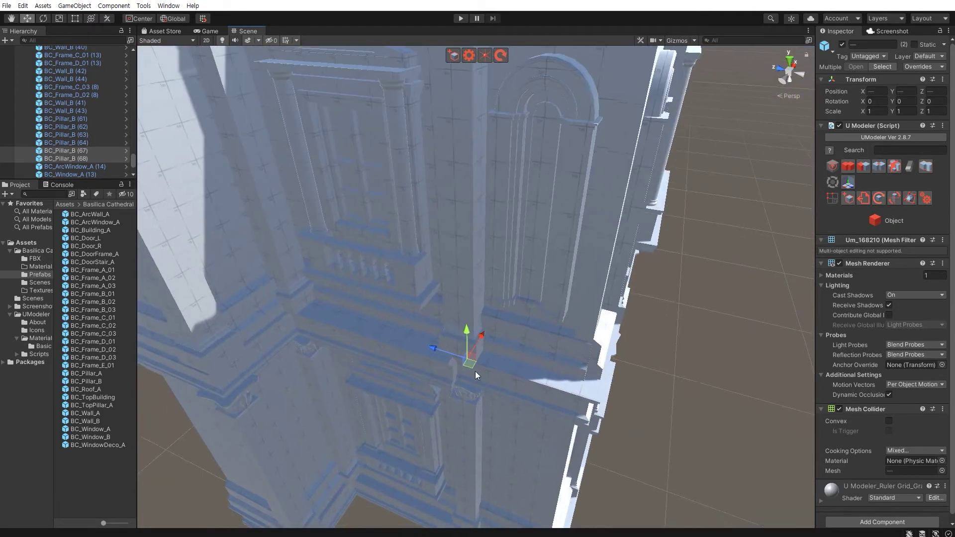
- Try vertex-snapping the BC_Frame_C_01 frame piece, undo it, and reselect the rectangular window
left_click(410, 356)
key("v")
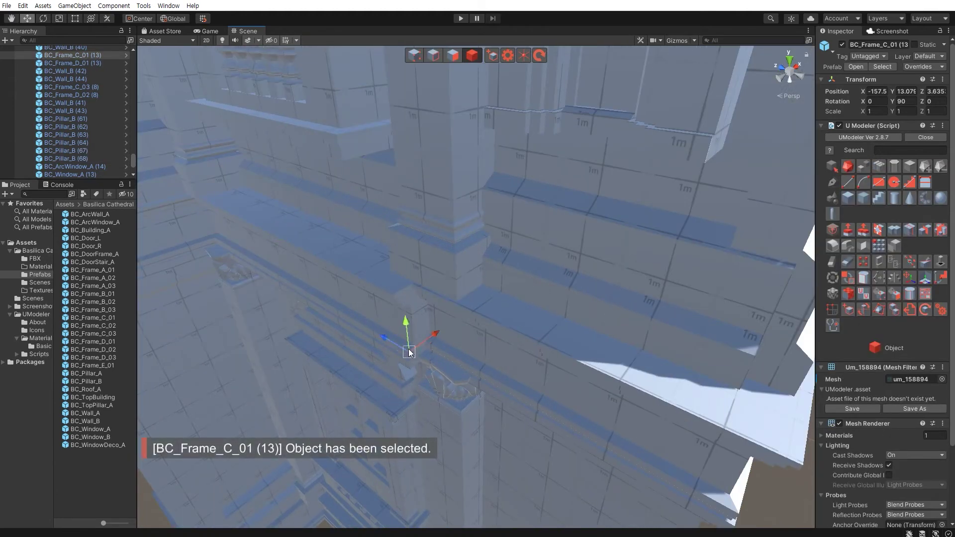
mouse_move(425, 343)
left_mouse_down("alt")
mouse_move(397, 315)
mouse_move(401, 302)
mouse_move(419, 345)
mouse_move(449, 307)
mouse_move(402, 329)
mouse_move(438, 334)
left_mouse_up("alt")
key("ctrl+z")
left_click(449, 307)
scroll(402, 328, "down", 5)
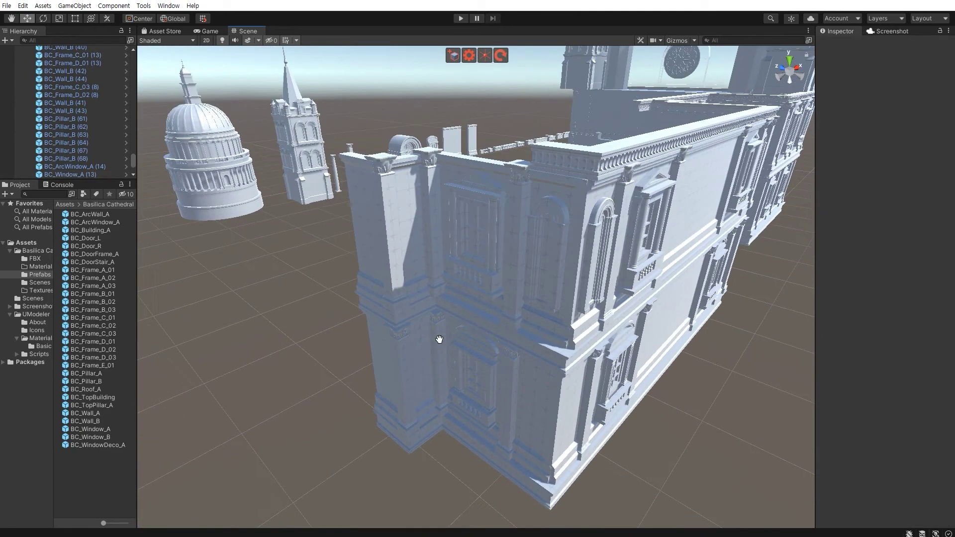
- Undo the last corner-pillar change and select the cornice strip on the wall top
middle_click_drag(464, 322, 384, 322)
scroll(384, 323, "up", 2)
left_click_drag(356, 295, 436, 338, "alt")
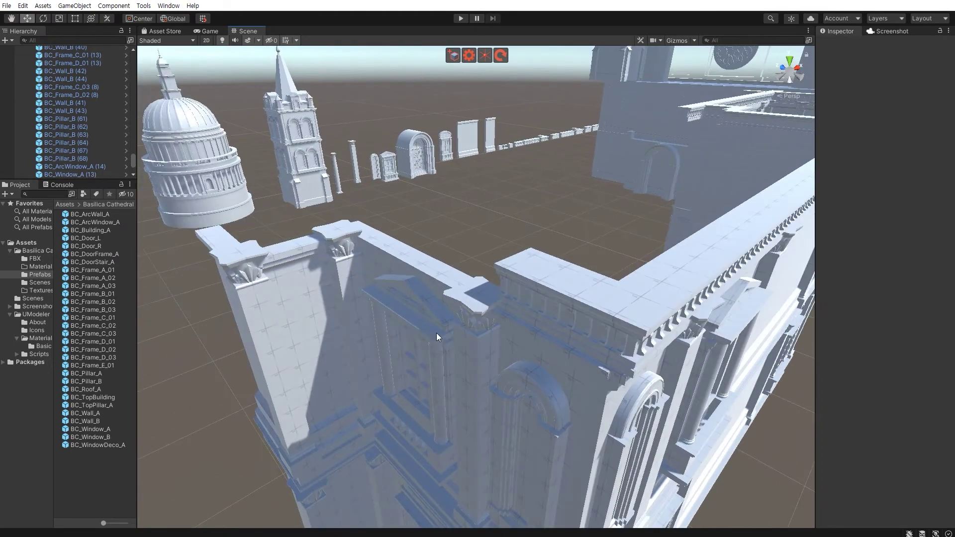
left_click(503, 410)
key("ctrl+z")
mouse_move(406, 424)
left_mouse_down("alt")
mouse_move(411, 239)
mouse_move(435, 262)
left_mouse_up("alt")
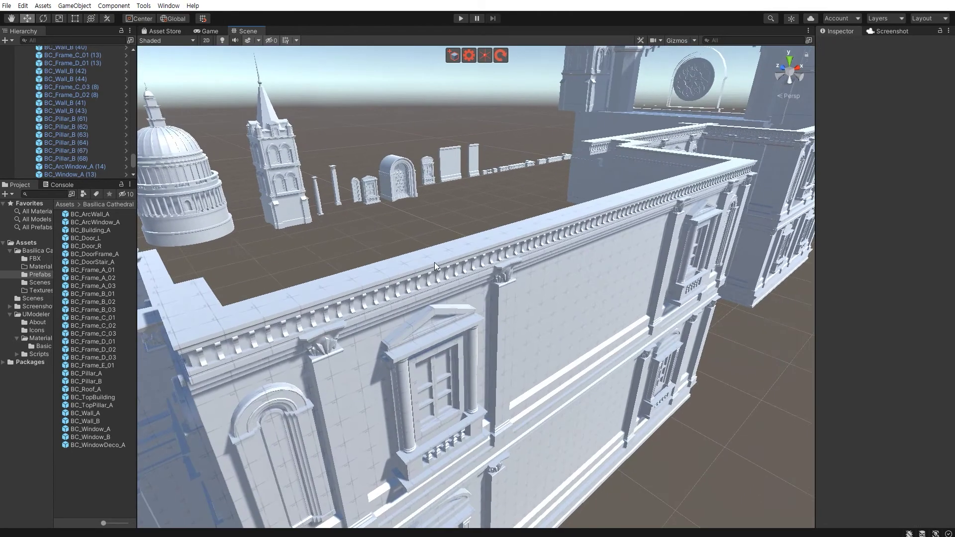
left_click(435, 262)
mouse_move(427, 299)
left_mouse_down("alt")
mouse_move(674, 327)
mouse_move(477, 339)
mouse_move(497, 279)
left_mouse_up("alt")
- Duplicate the BC_Frame_B_01 cornice strip, set its Rotation Y to 90, and slide it along the wall top
key("ctrl+d")
key("e")
mouse_move(455, 317)
left_mouse_down()
mouse_move(358, 315)
mouse_move(378, 299)
left_mouse_up()
double_click(904, 101)
type("90")
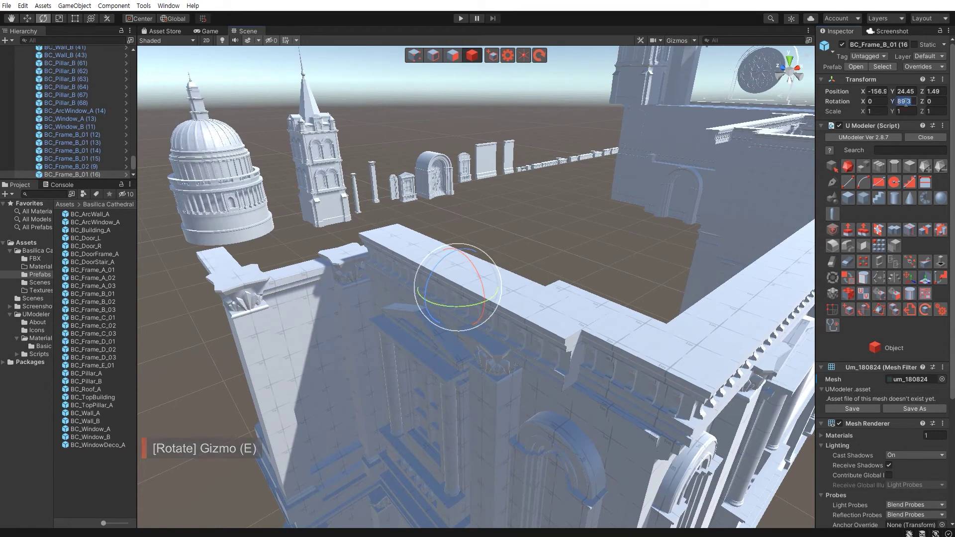
left_click_drag(538, 335, 540, 339, "alt")
key("w")
mouse_move(462, 282)
left_mouse_down()
mouse_move(437, 255)
mouse_move(431, 301)
mouse_move(451, 335)
mouse_move(462, 322)
left_mouse_up()
scroll(401, 331, "down", 3)
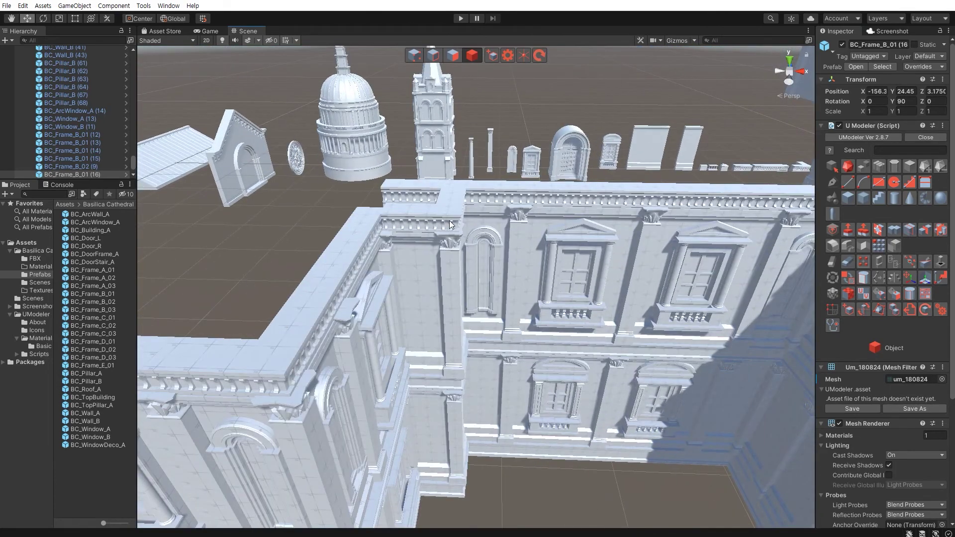
- Rotate the loose BC_Frame_B_02 (10) corner piece to Y 90 and move it onto the wall corner
left_click(451, 219)
mouse_move(356, 232)
left_mouse_down("alt")
mouse_move(459, 275)
mouse_move(402, 242)
mouse_move(320, 276)
left_mouse_up("alt")
left_click(401, 242)
key("f")
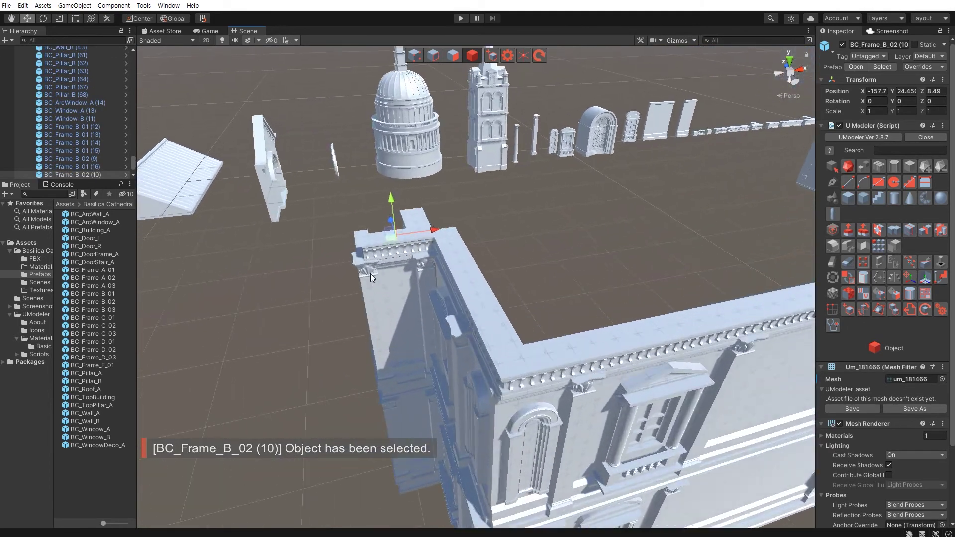
mouse_move(495, 206)
left_mouse_down()
mouse_move(370, 254)
mouse_move(222, 272)
left_mouse_up()
key("e")
key("w")
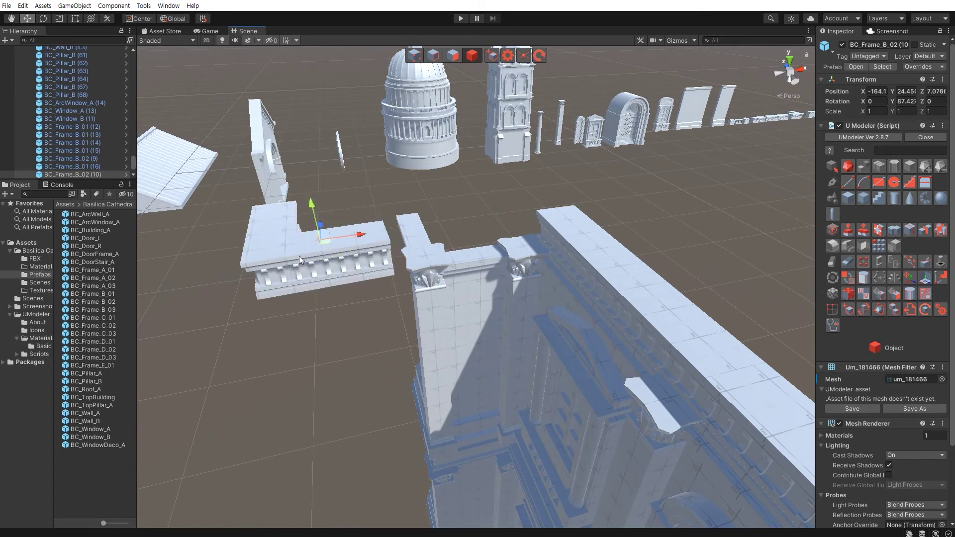
double_click(904, 101)
type("90")
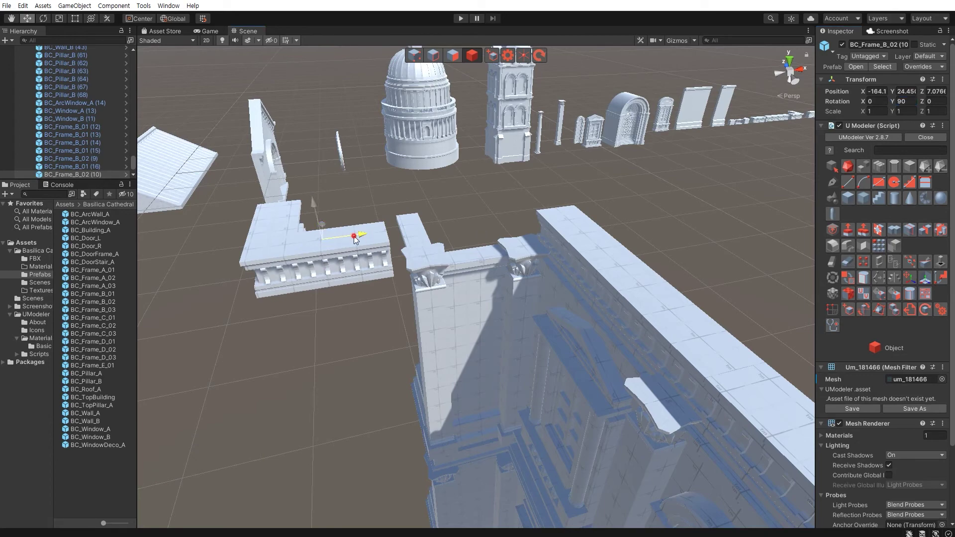
mouse_move(349, 235)
left_mouse_down()
mouse_move(500, 231)
mouse_move(492, 235)
left_mouse_up()
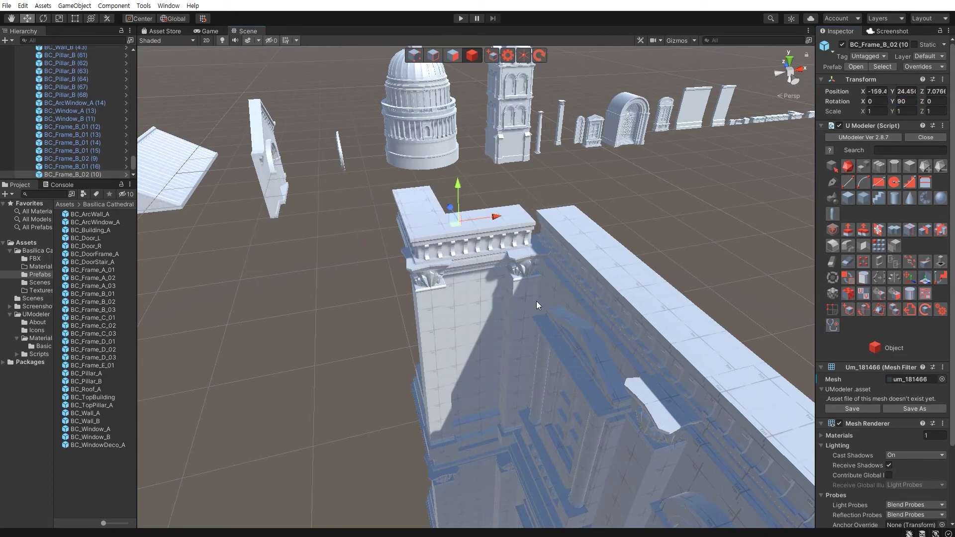
- Fine-tune the corner cornice piece's position along the wall, then select the upper corner pillar
scroll(499, 308, "down", 5)
left_click_drag(499, 308, 333, 308, "alt")
mouse_move(334, 309)
middle_mouse_down()
mouse_move(582, 296)
mouse_move(574, 299)
middle_mouse_up()
left_click_drag(574, 299, 473, 312, "alt")
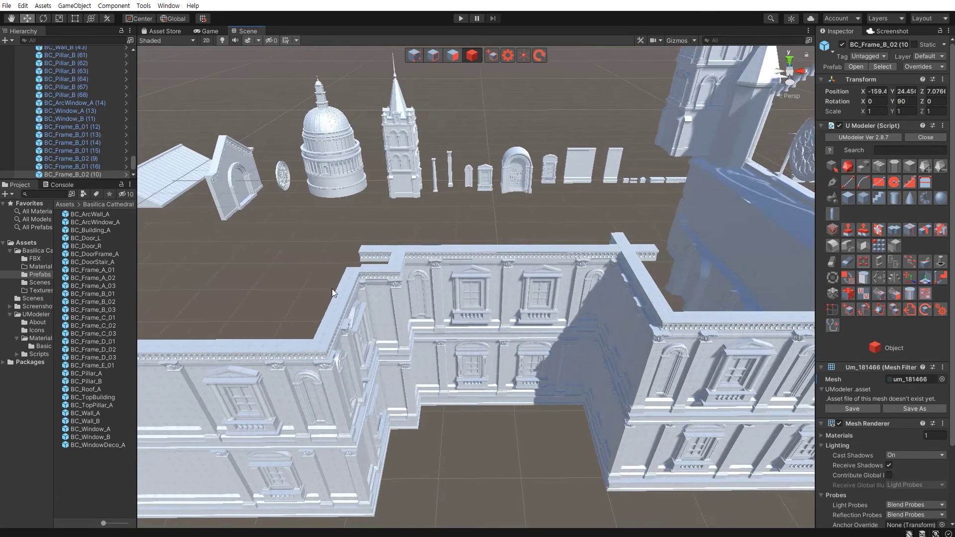
key("f")
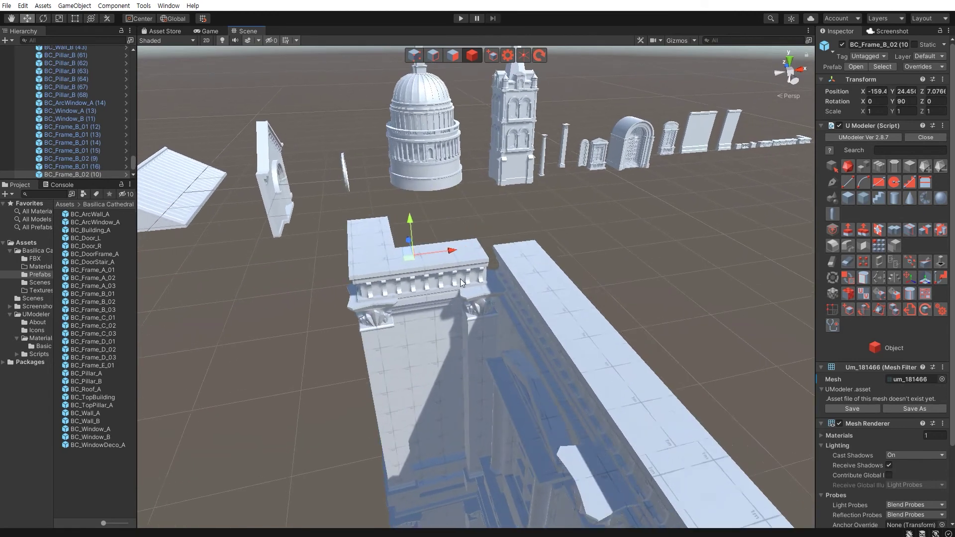
left_click_drag(442, 249, 461, 246)
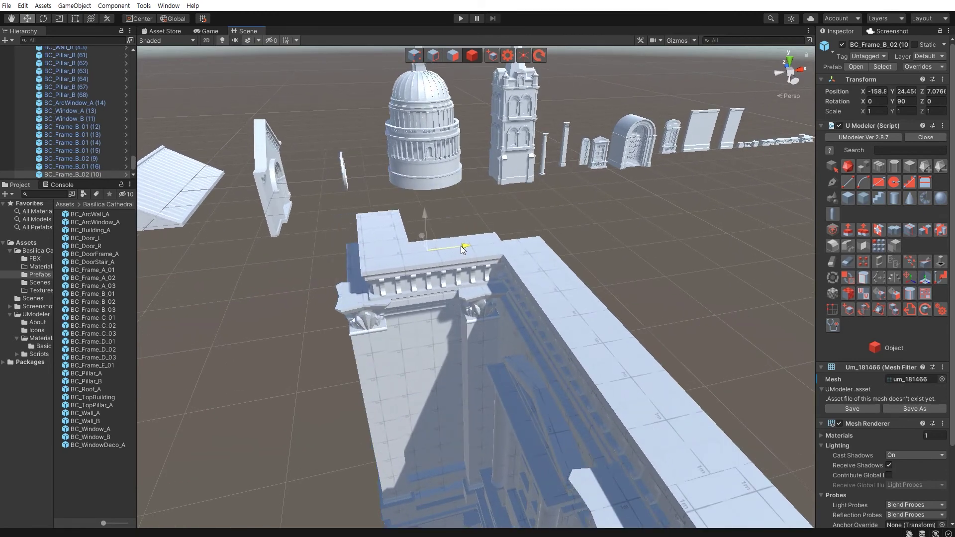
left_click(377, 390)
left_click_drag(320, 377, 380, 302, "alt")
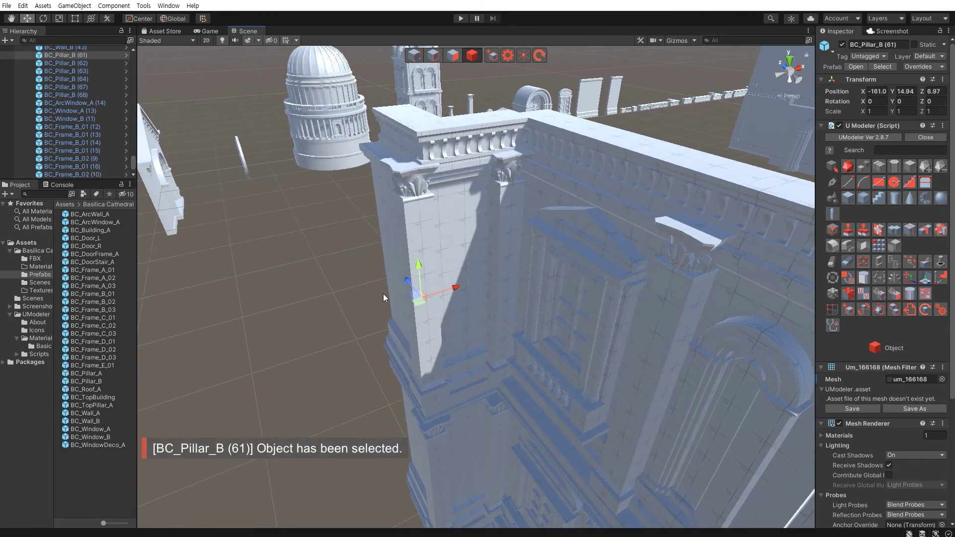
- Select the wing's BC_Wall_B wall pieces along with the lower BC_Frame_D_02 frame trim
left_click(392, 300, "shift")
left_click_drag(457, 265, 463, 312, "alt")
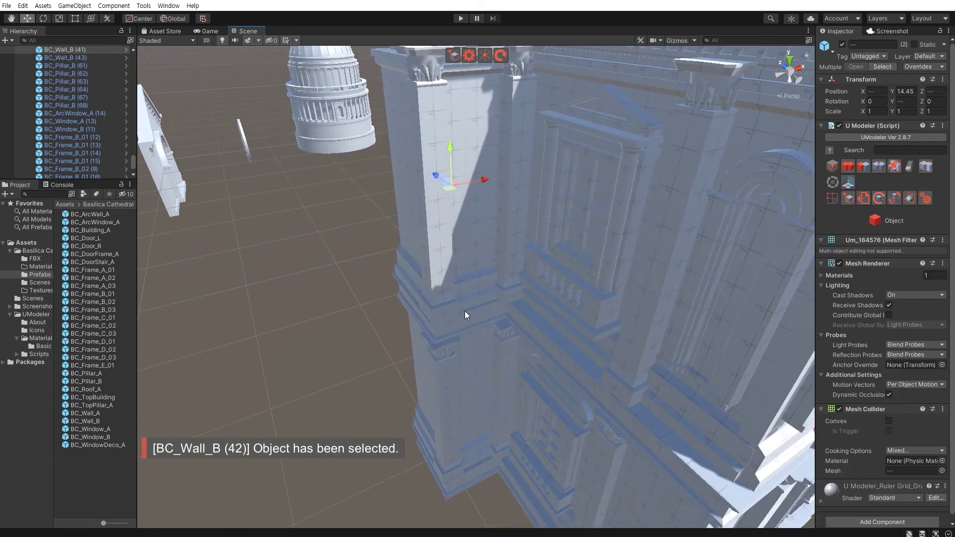
left_click(411, 324, "shift")
left_click(402, 288, "shift")
left_click_drag(403, 289, 465, 333, "alt")
left_click(466, 333, "shift")
left_click(422, 406, "shift")
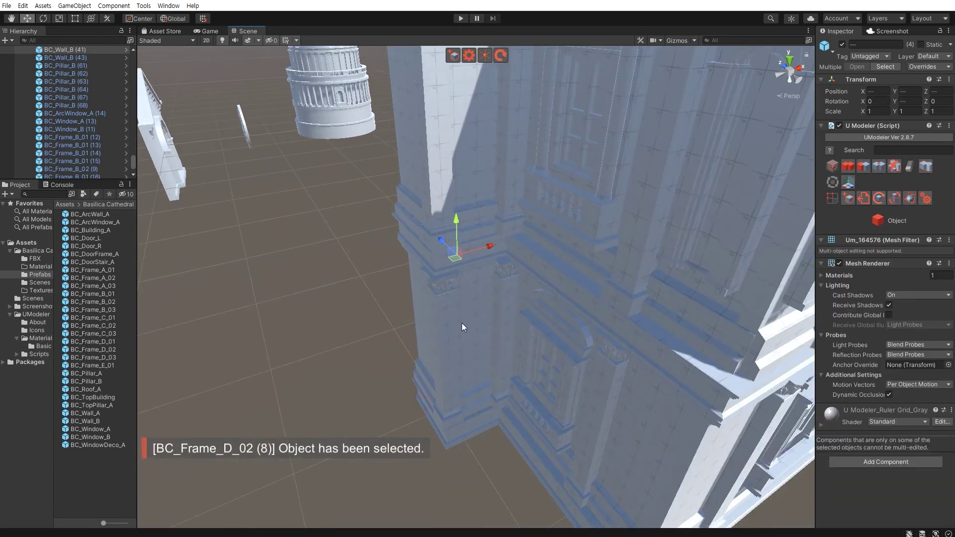
- Add the remaining wall piece and BC_Frame_C_03 cornice trim, then slide all six pieces along X
mouse_move(475, 247)
left_mouse_down()
mouse_move(460, 268)
mouse_move(473, 254)
mouse_move(476, 265)
mouse_move(447, 262)
left_mouse_up()
key("ctrl+z")
left_click(420, 358, "shift")
key("ctrl+z")
left_click(409, 234, "shift")
key("ctrl+z")
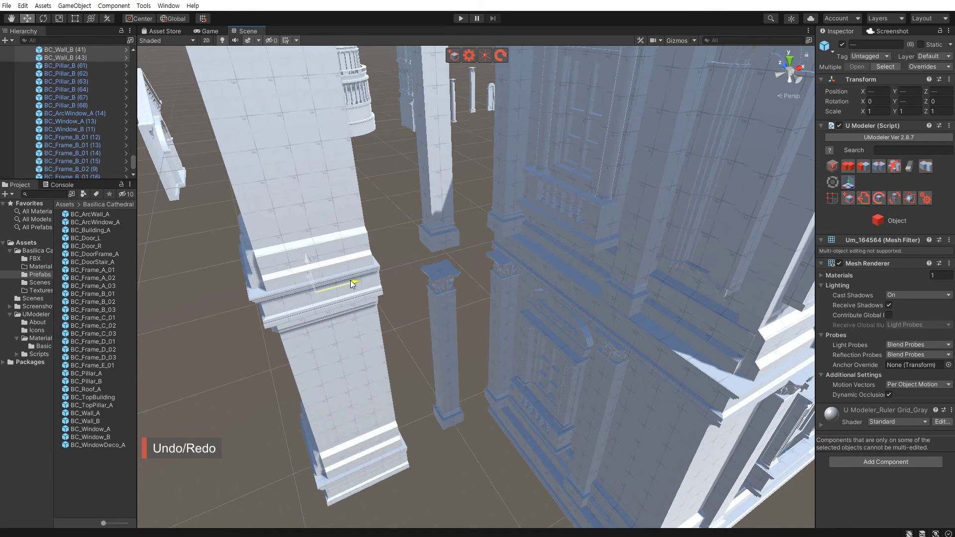
scroll(449, 381, "down", 5)
left_click_drag(450, 361, 491, 360)
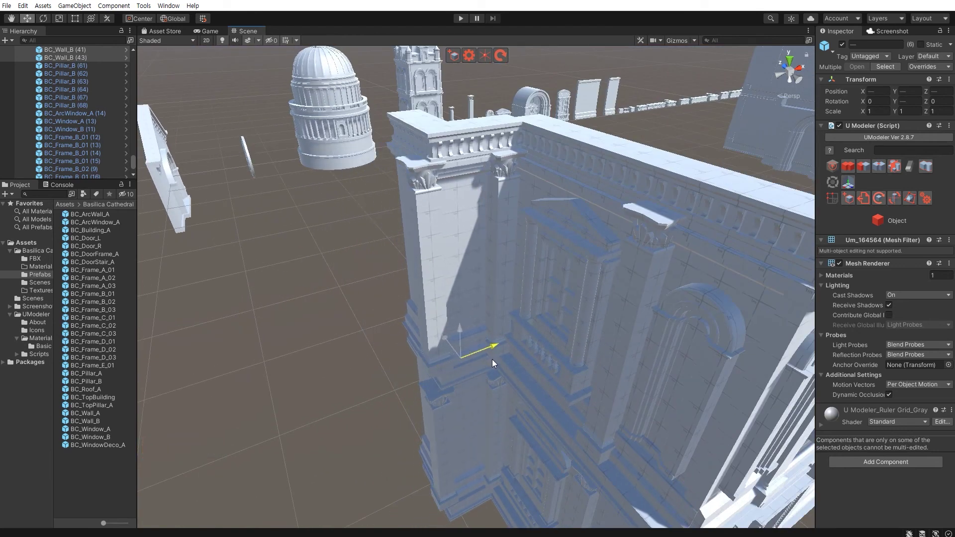
- Slide the lower corner pillars BC_Pillar_B (63) and (64) along X to line up
left_click(435, 326)
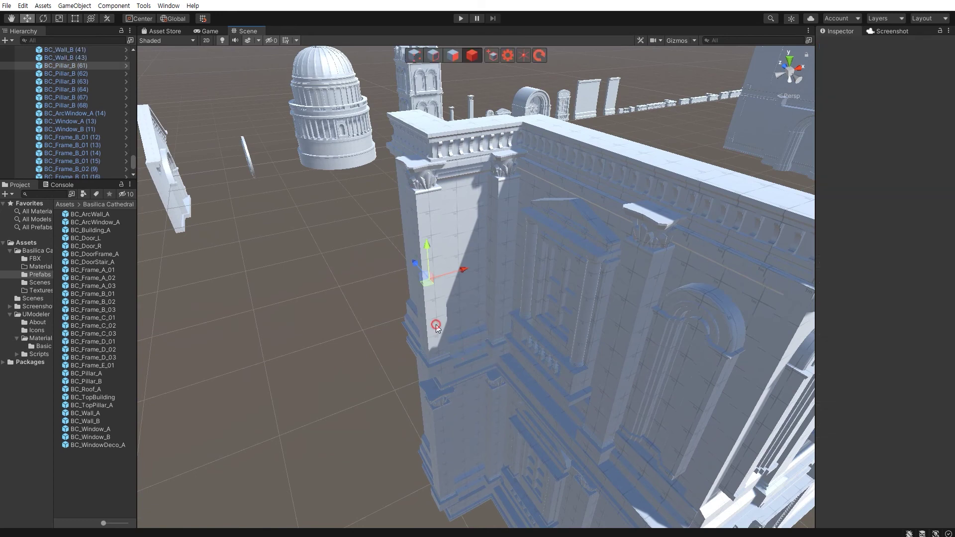
left_click(436, 434, "shift")
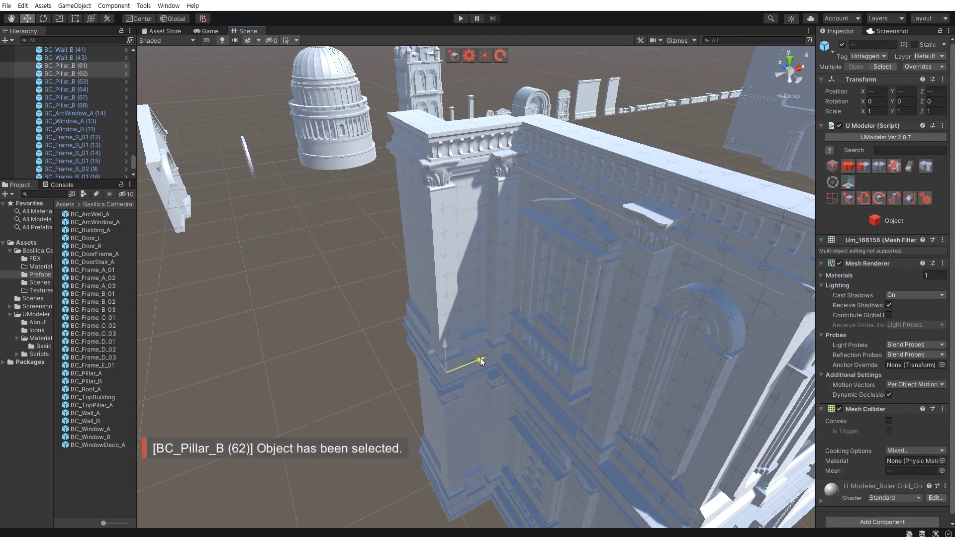
left_click(389, 354)
scroll(335, 367, "down", 5)
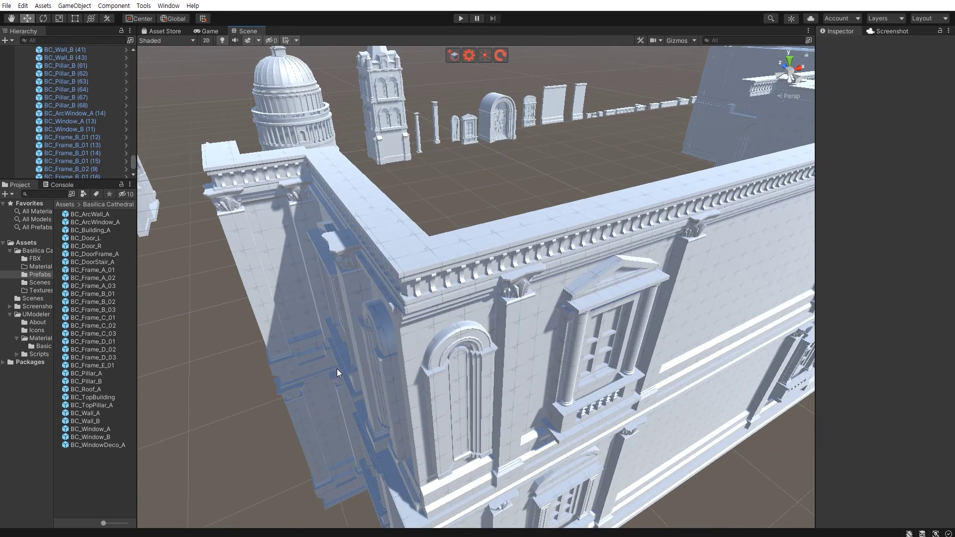
right_click_drag(338, 369, 473, 373)
middle_click_drag(473, 374, 588, 381)
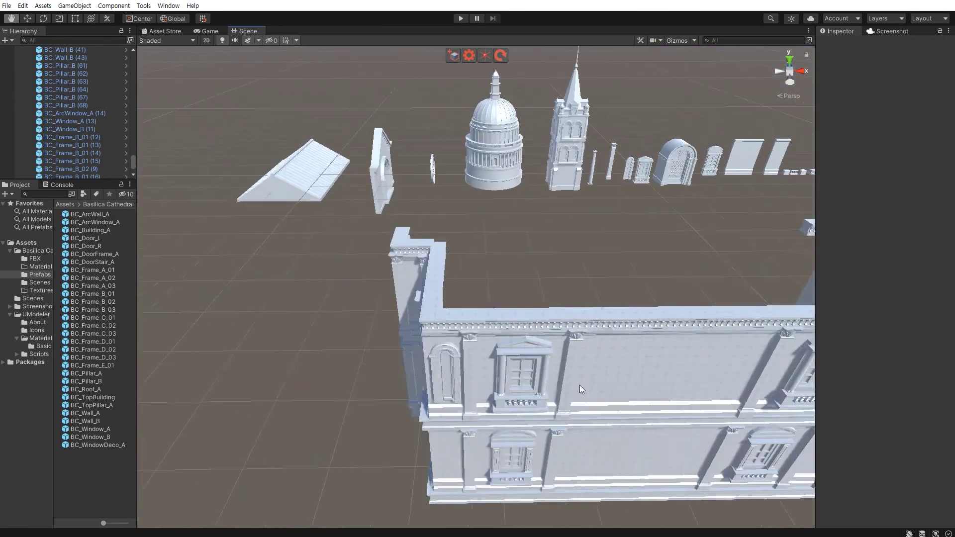
right_click_drag(588, 380, 529, 370)
middle_click_drag(529, 372, 499, 353)
scroll(502, 329, "up", 3)
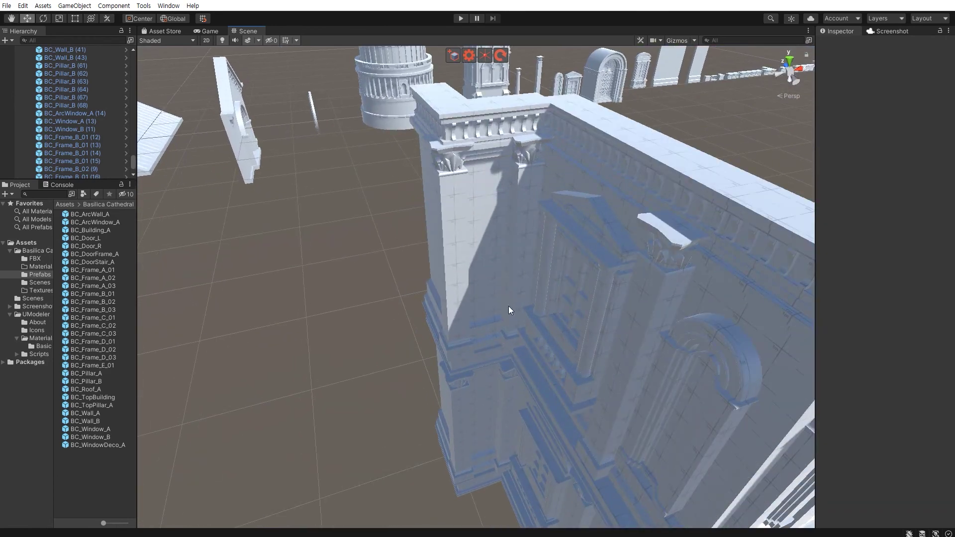
left_click(508, 308)
left_click(500, 417, "shift")
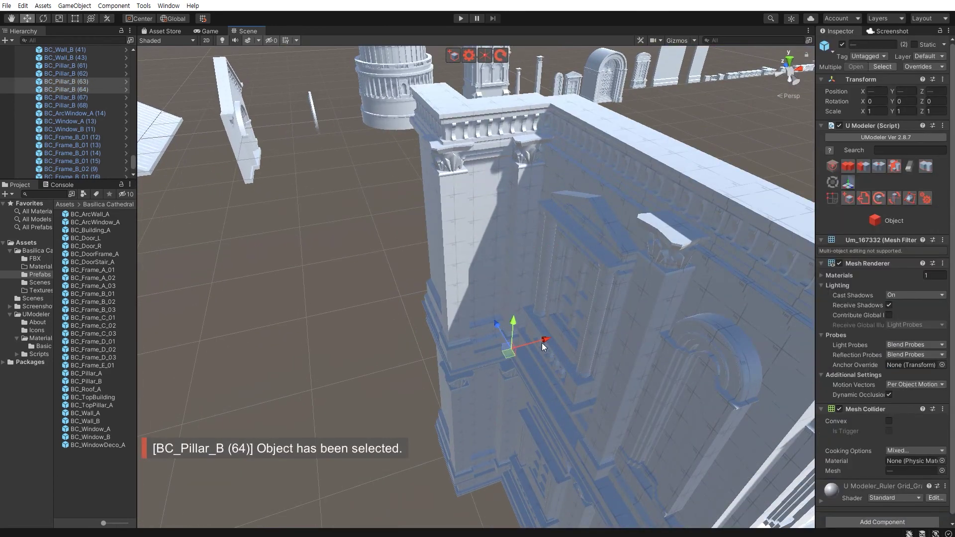
mouse_move(542, 342)
left_mouse_down()
mouse_move(558, 351)
mouse_move(361, 393)
mouse_move(472, 377)
mouse_move(455, 361)
mouse_move(555, 386)
mouse_move(395, 355)
mouse_move(429, 361)
left_mouse_up()
middle_click_drag(429, 361, 450, 394)
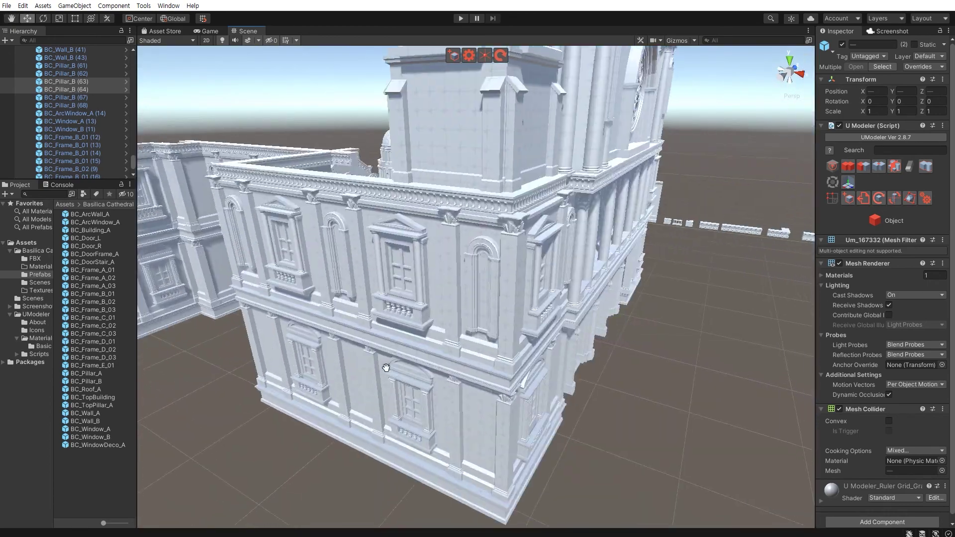